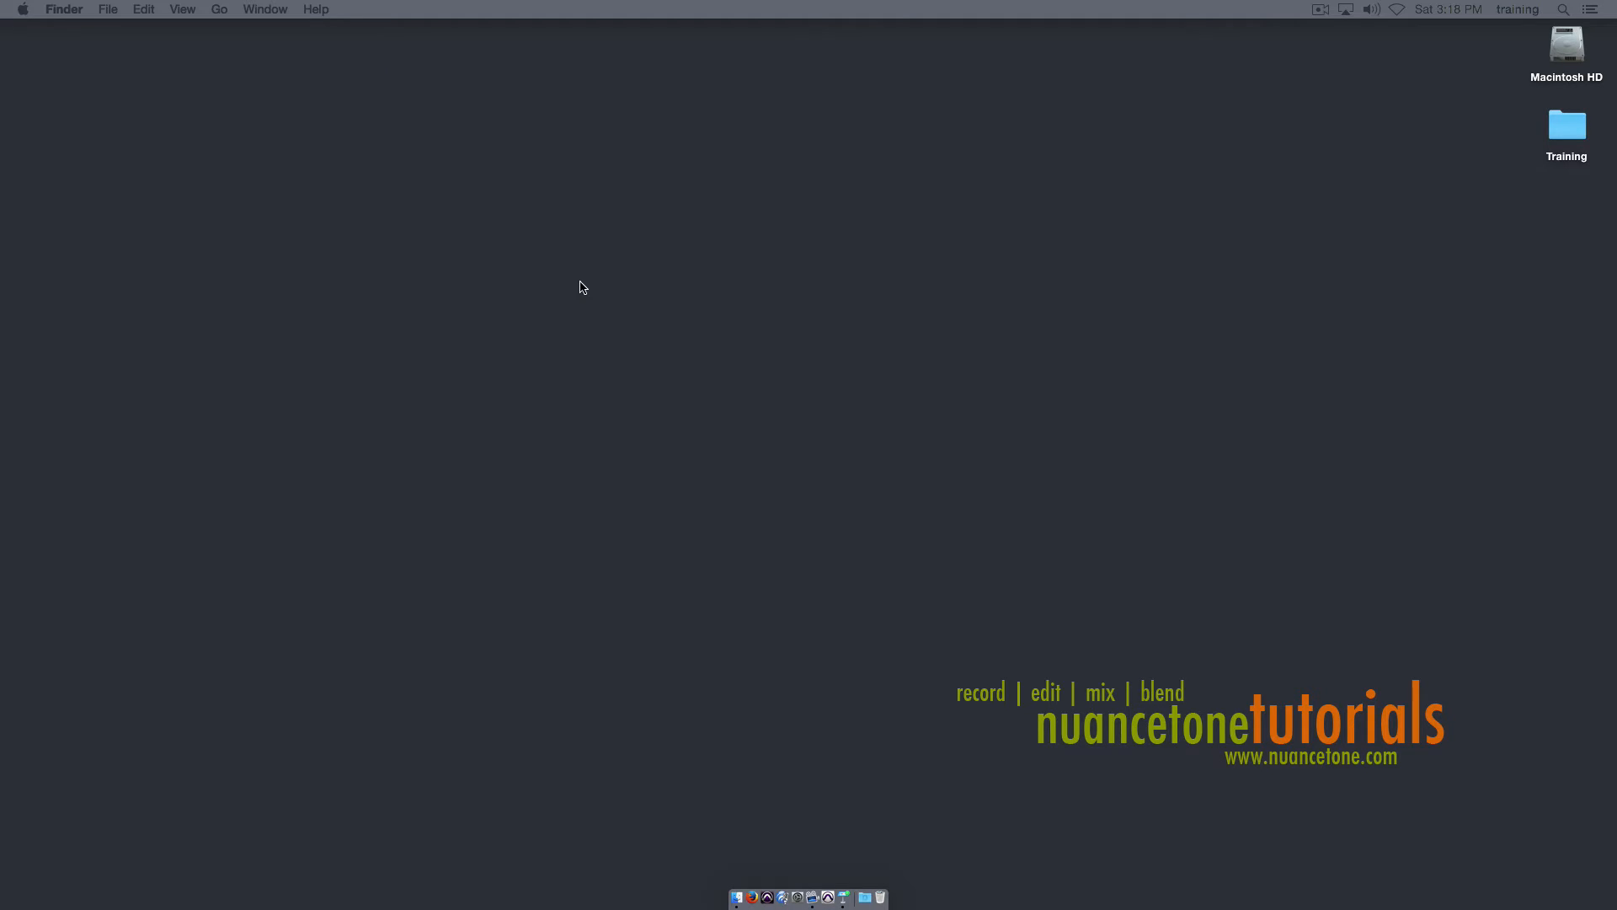
# Switch to Firefox, search the web for "voxengo", and open the Free VST and AU Plugins page on the Voxengo site.
pyautogui.click(753, 898)
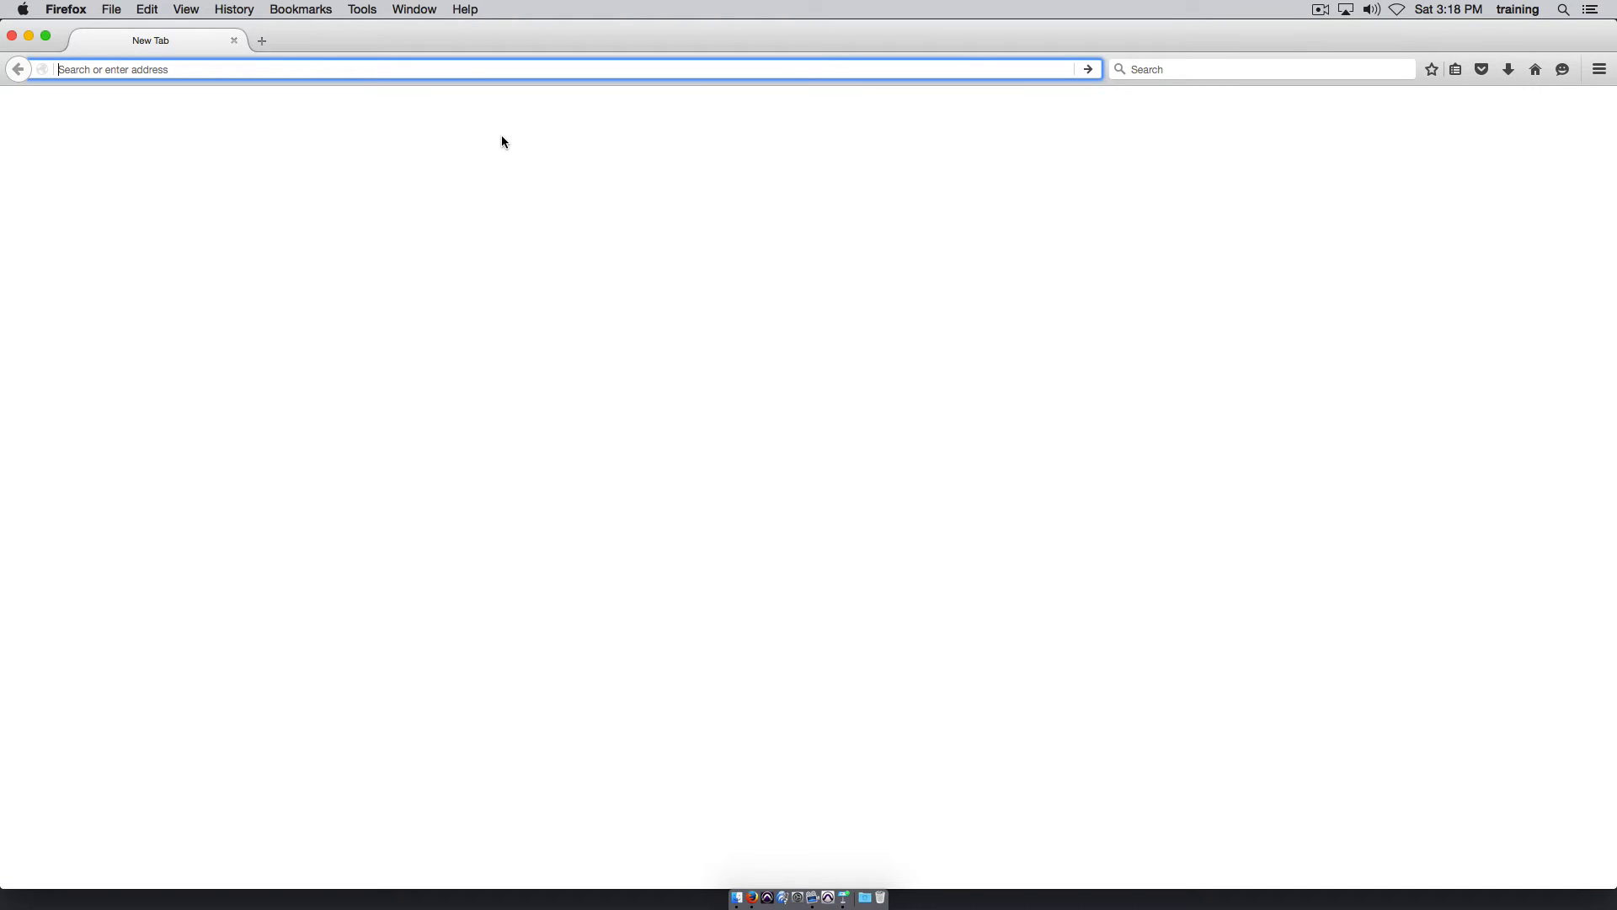
pyautogui.write('voxengo')
pyautogui.press('Return')
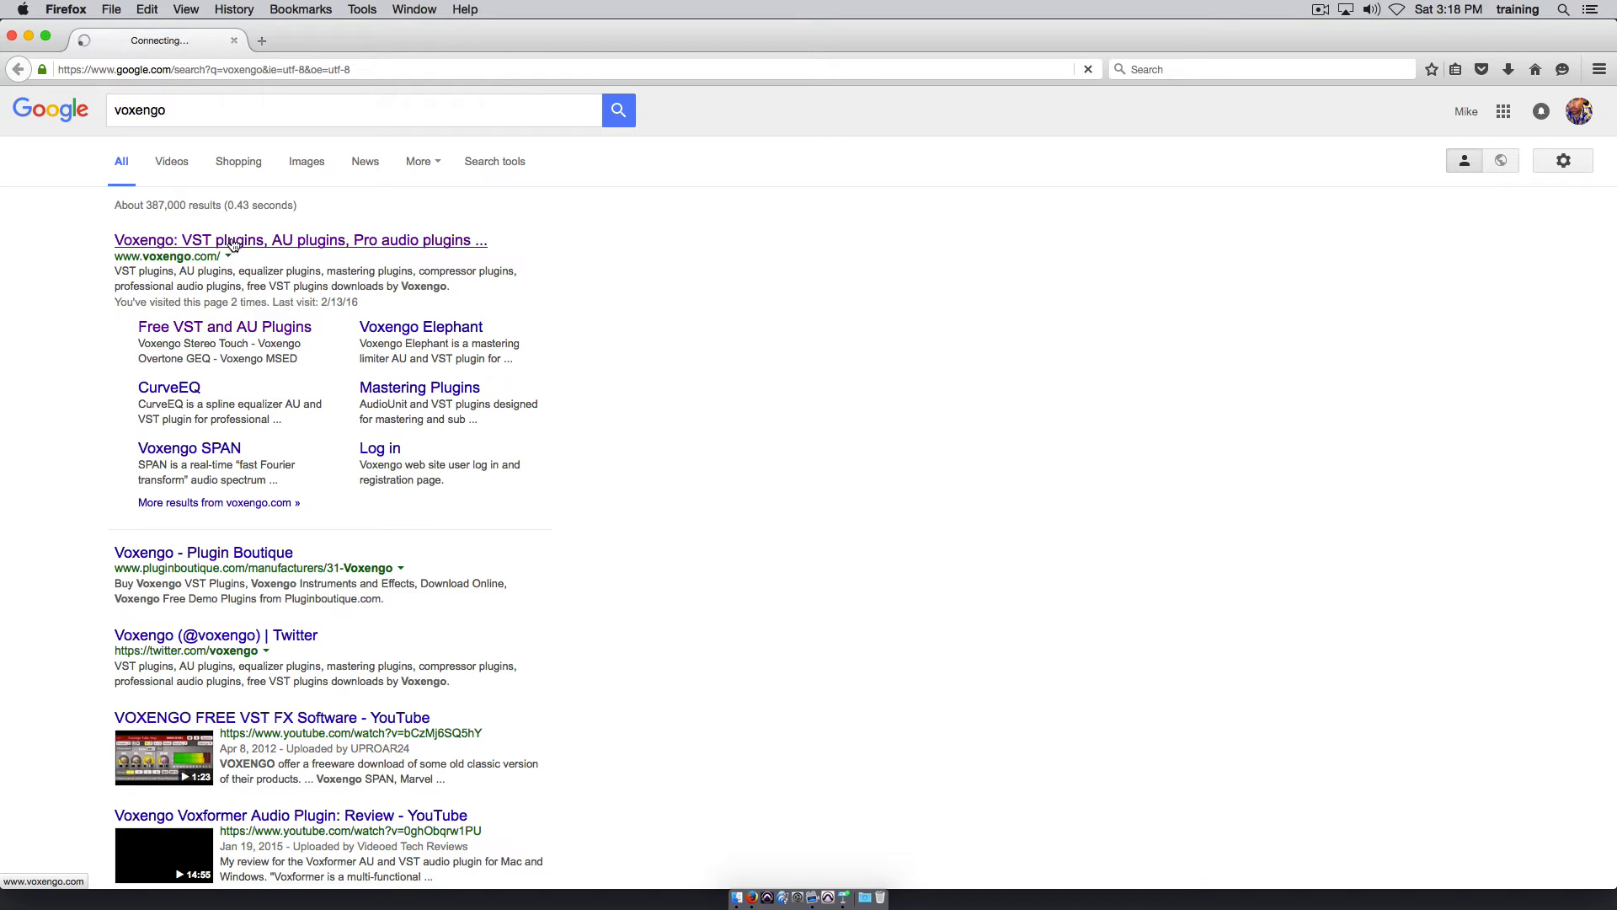
pyautogui.click(267, 244)
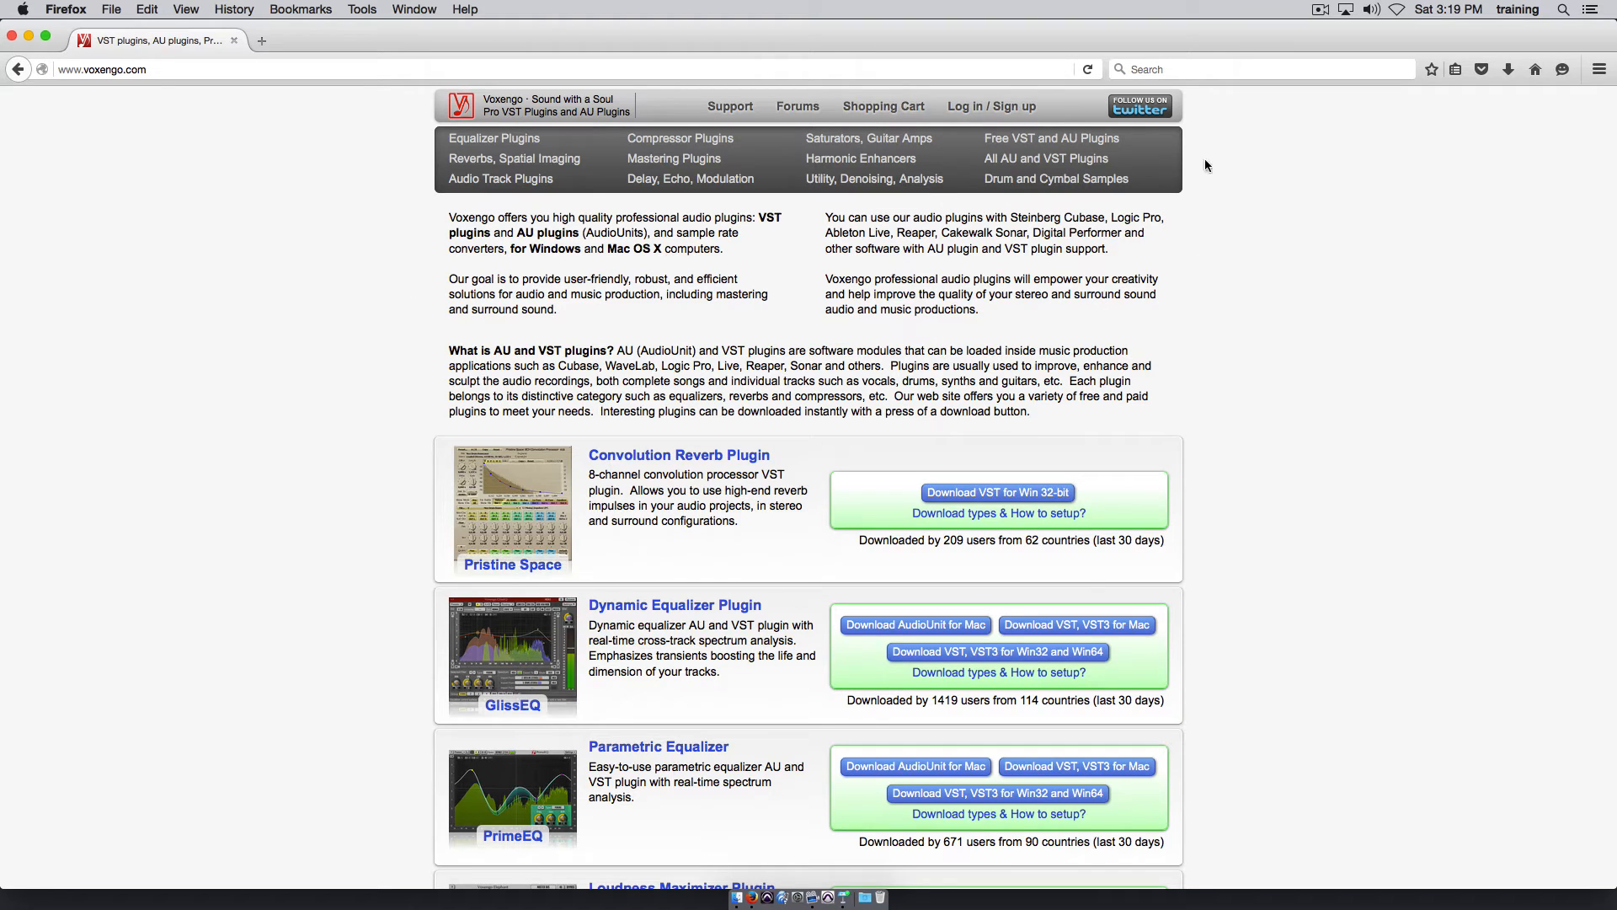
pyautogui.click(1037, 140)
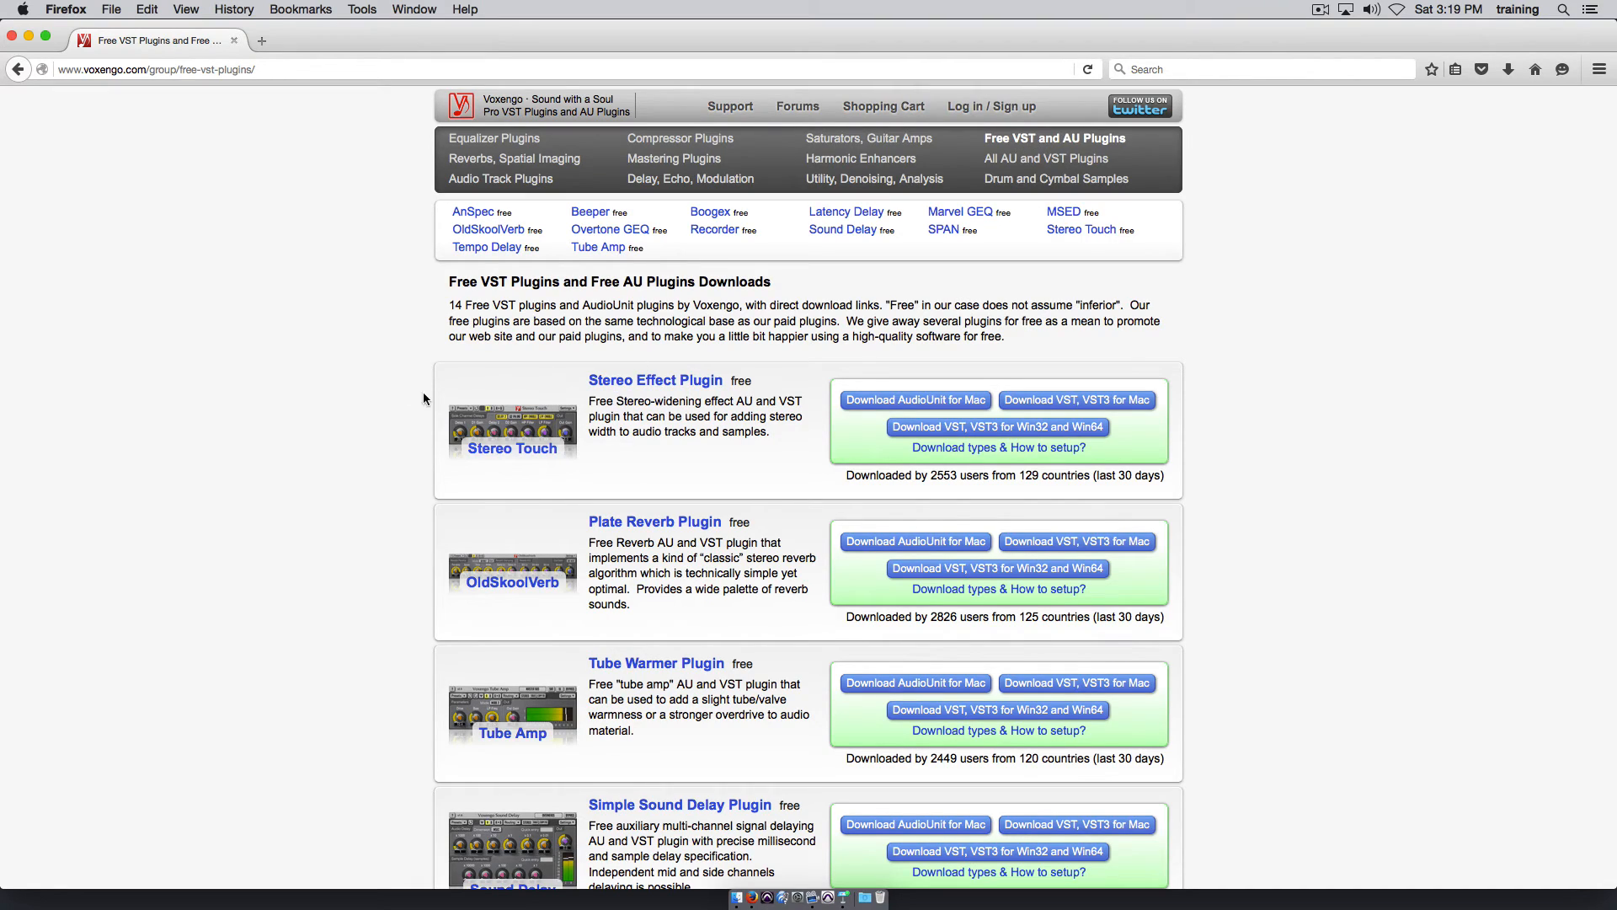
# Find the Marvel GEQ mastering graphic equalizer among the free plugins and save its AudioUnit for Mac installer.
pyautogui.scroll(-10, 393, 383)
pyautogui.scroll(-5, 397, 381)
pyautogui.scroll(8, 396, 381)
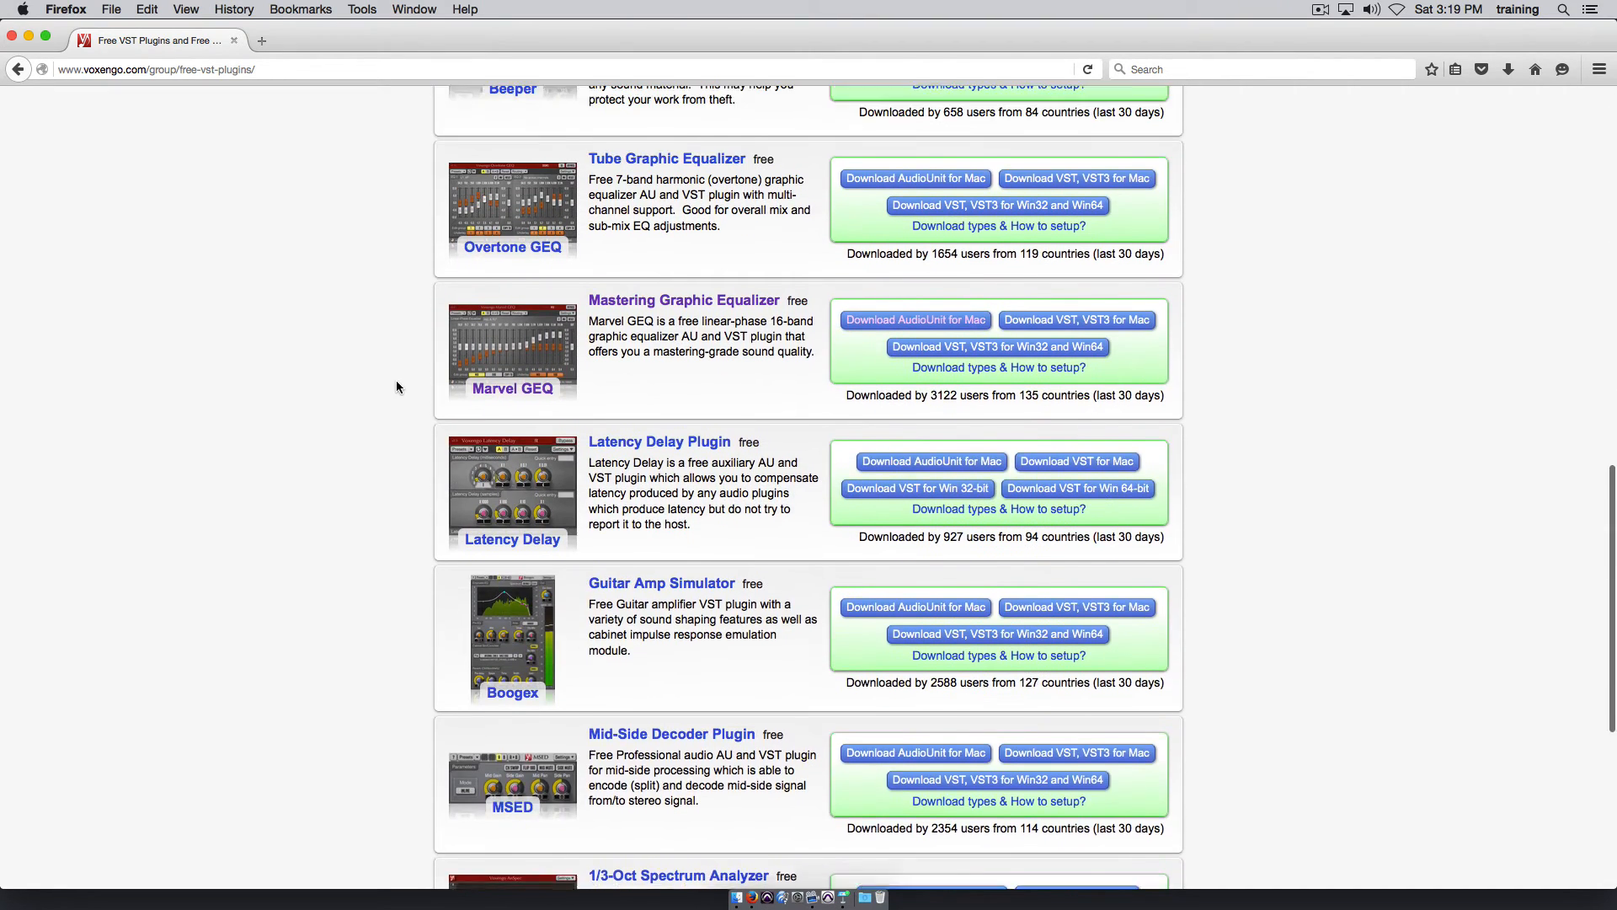
pyautogui.scroll(4, 397, 387)
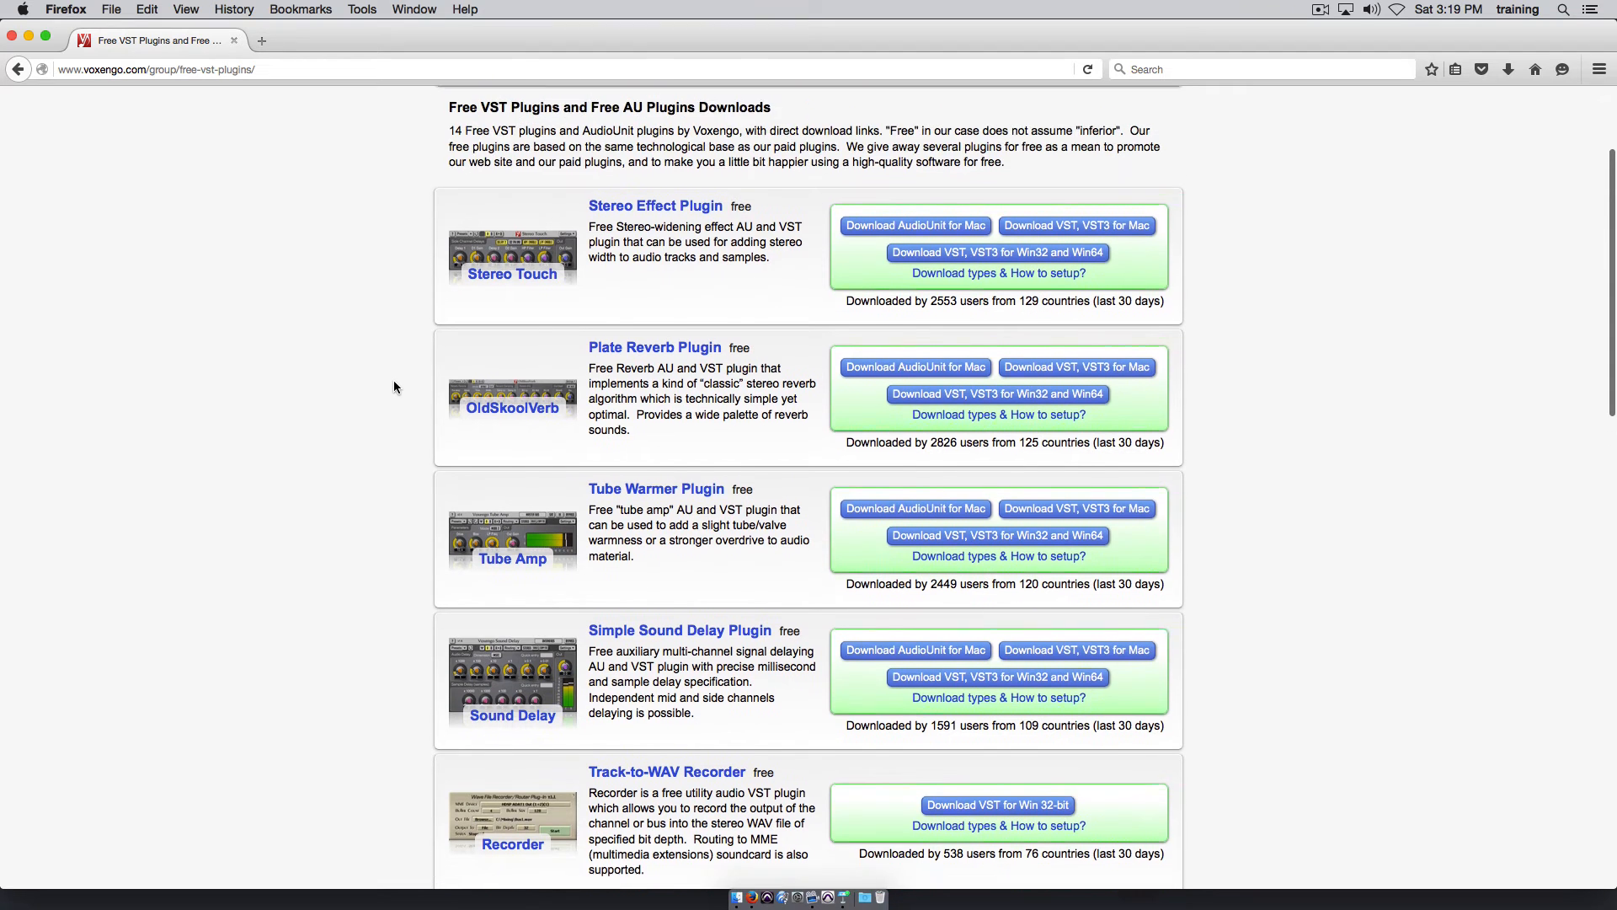
pyautogui.scroll(-4, 393, 387)
pyautogui.scroll(-7, 394, 387)
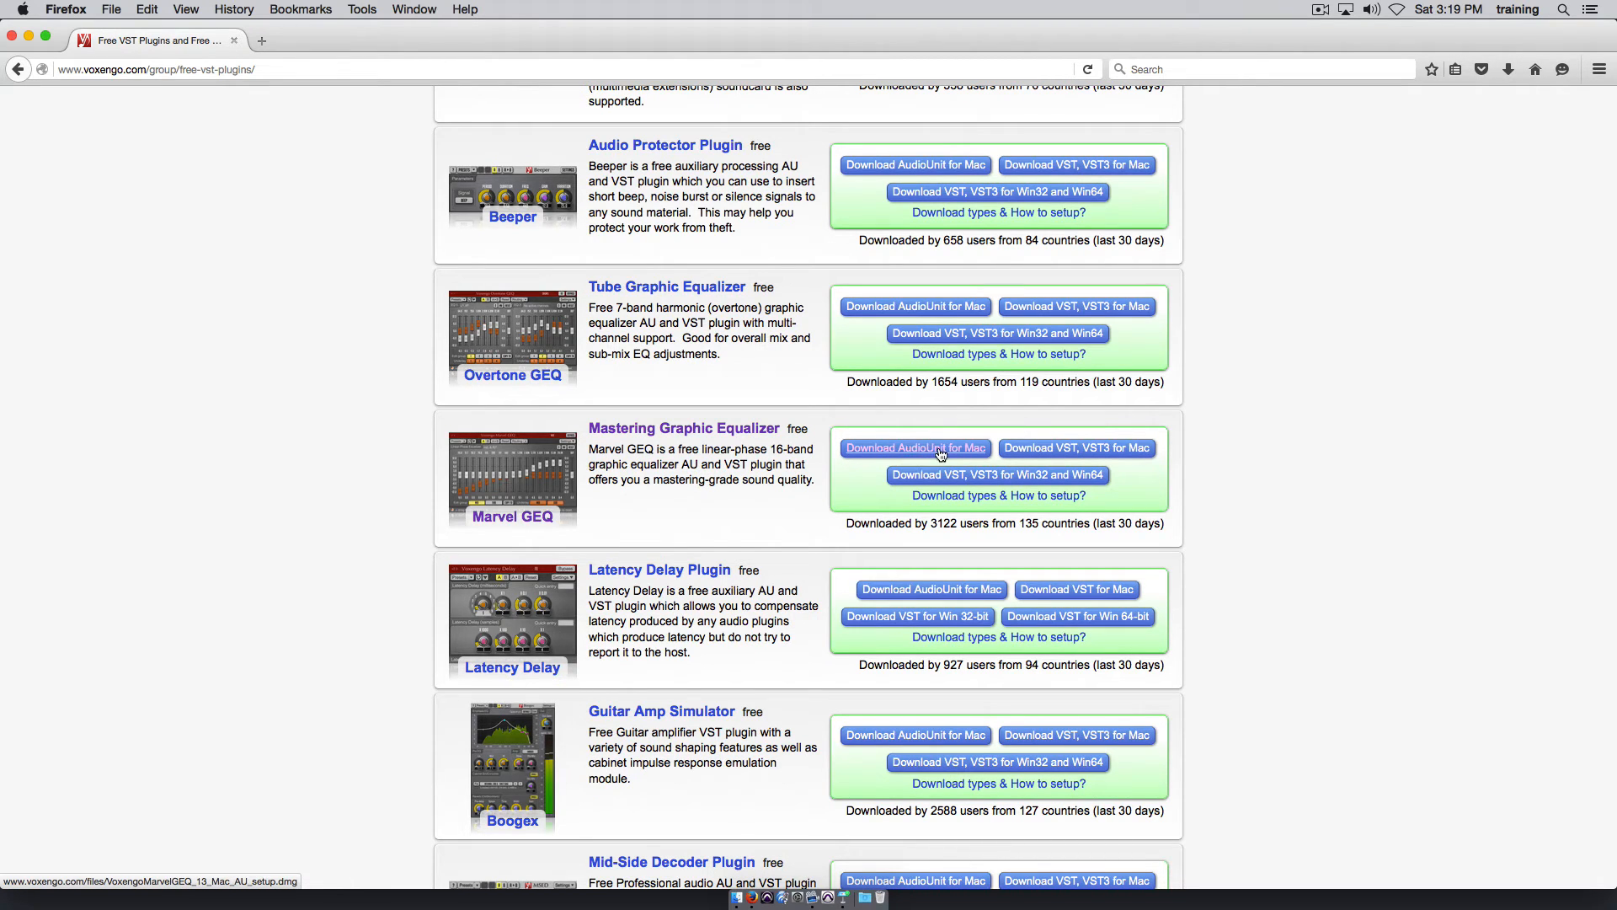
pyautogui.click(876, 448)
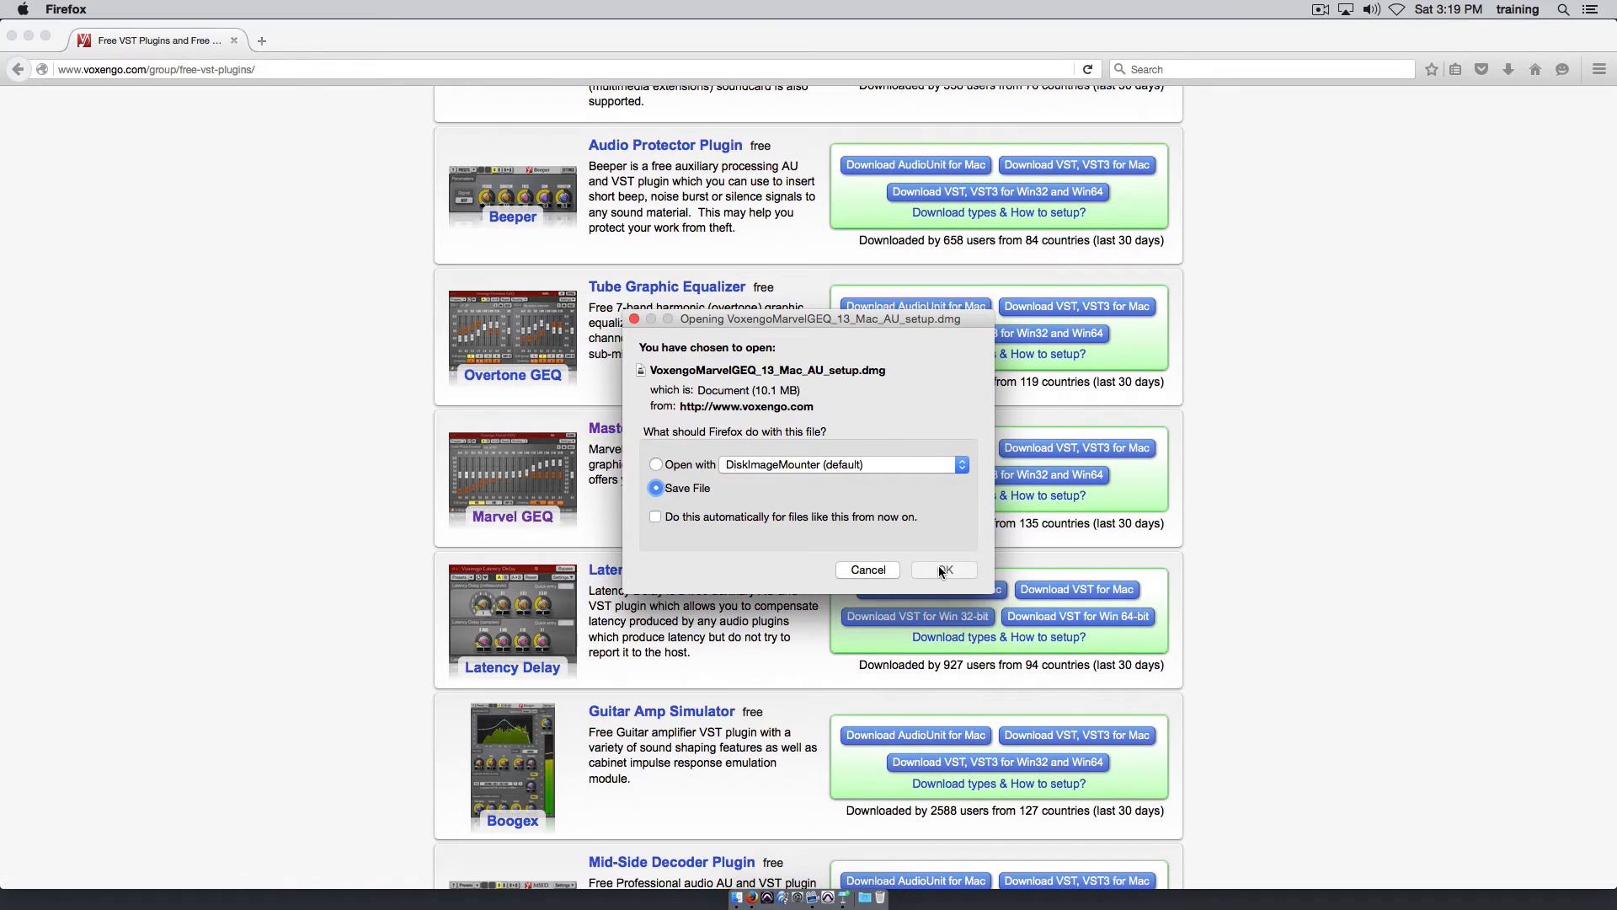
pyautogui.click(944, 570)
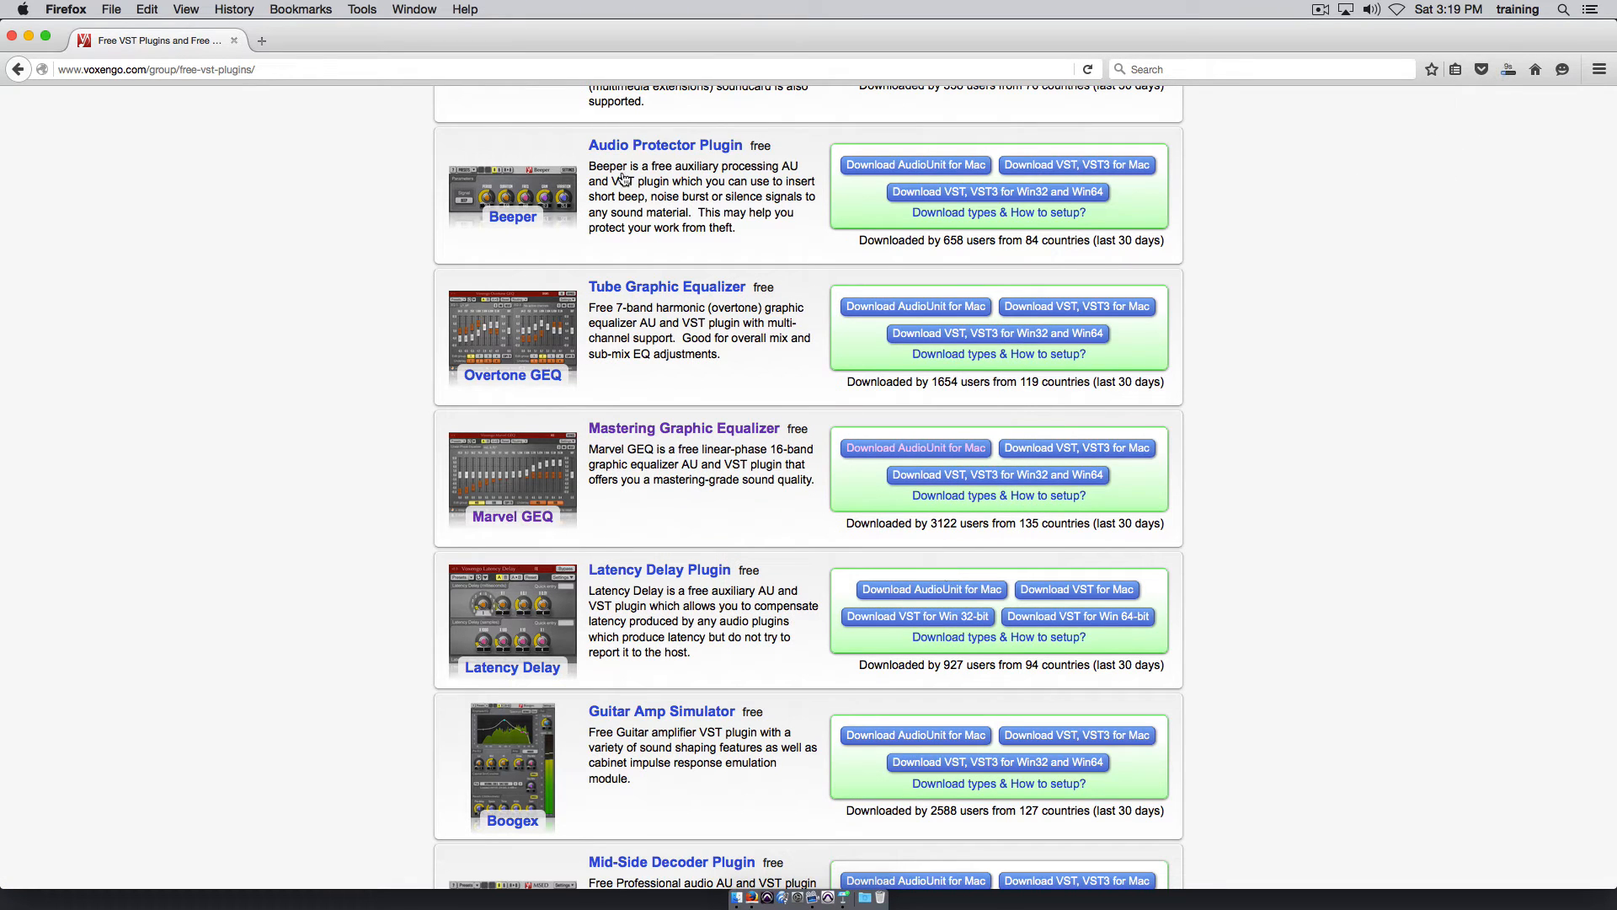
# Go to tokyodawn.net and open the site's Audio Plugins page.
pyautogui.click(600, 65)
pyautogui.write('gto')
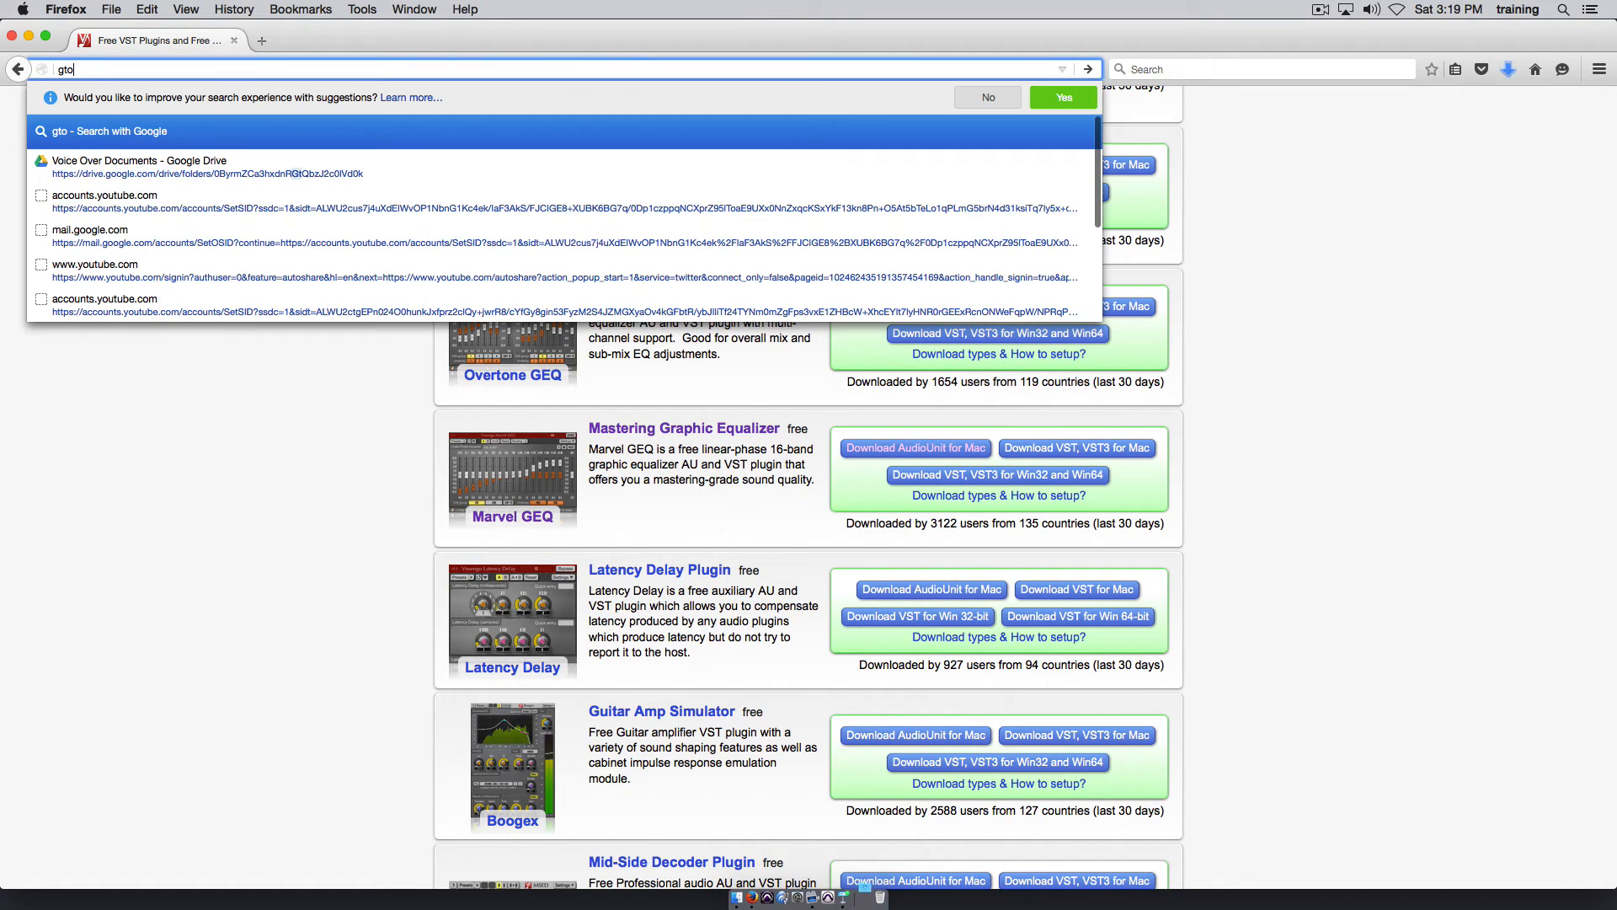
pyautogui.press('BackSpace')
pyautogui.press('BackSpace')
pyautogui.press('BackSpace')
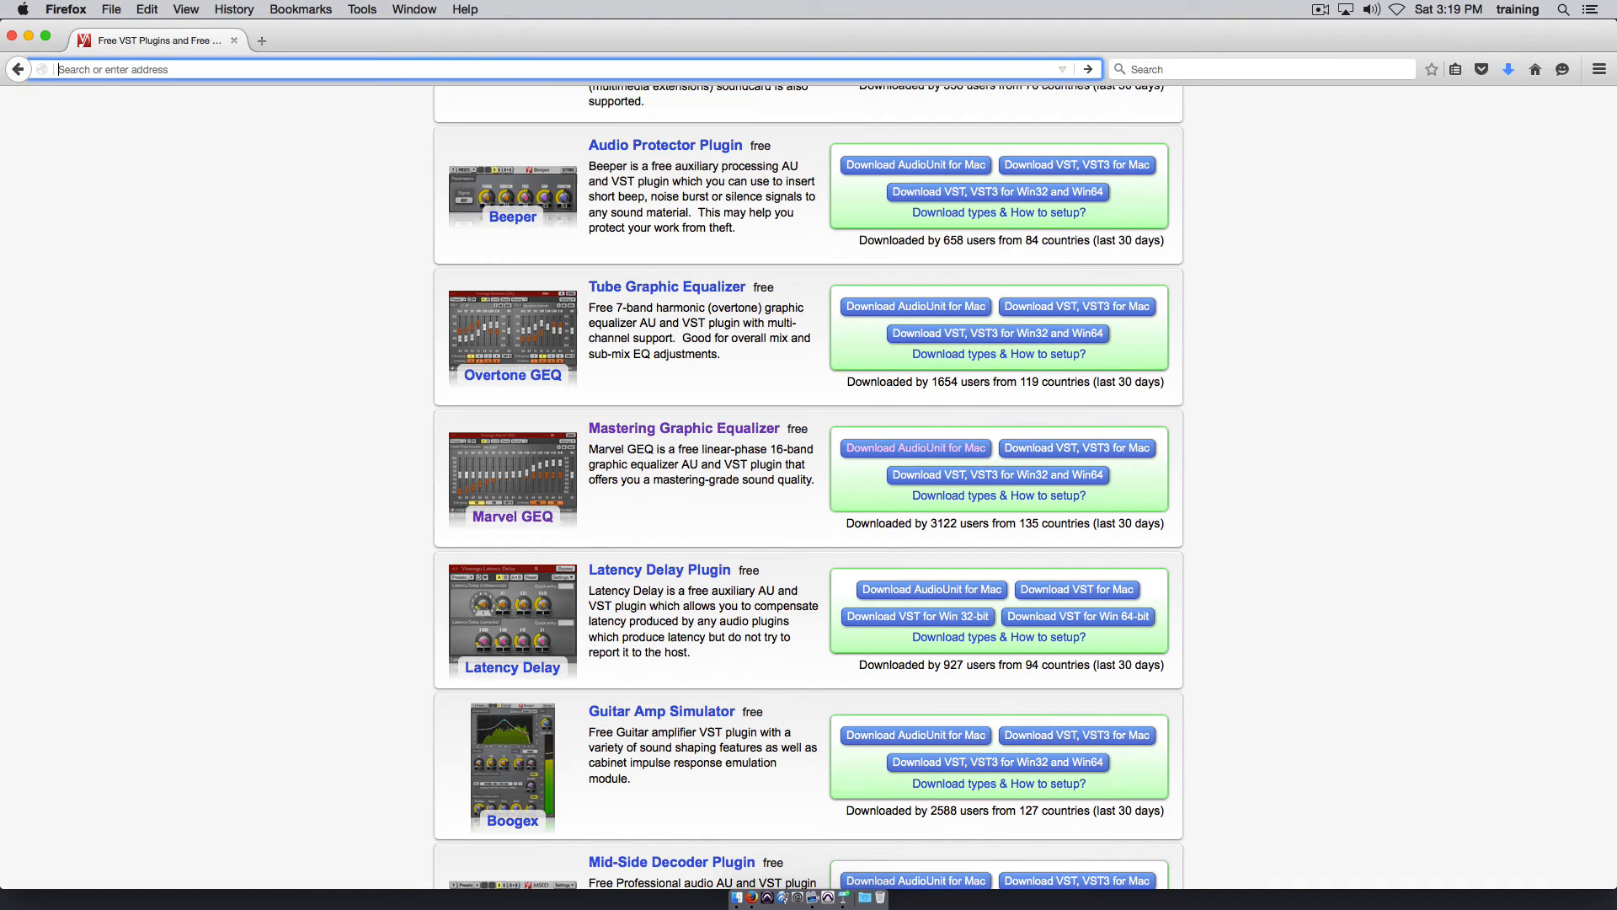
pyautogui.write('tokyodawn')
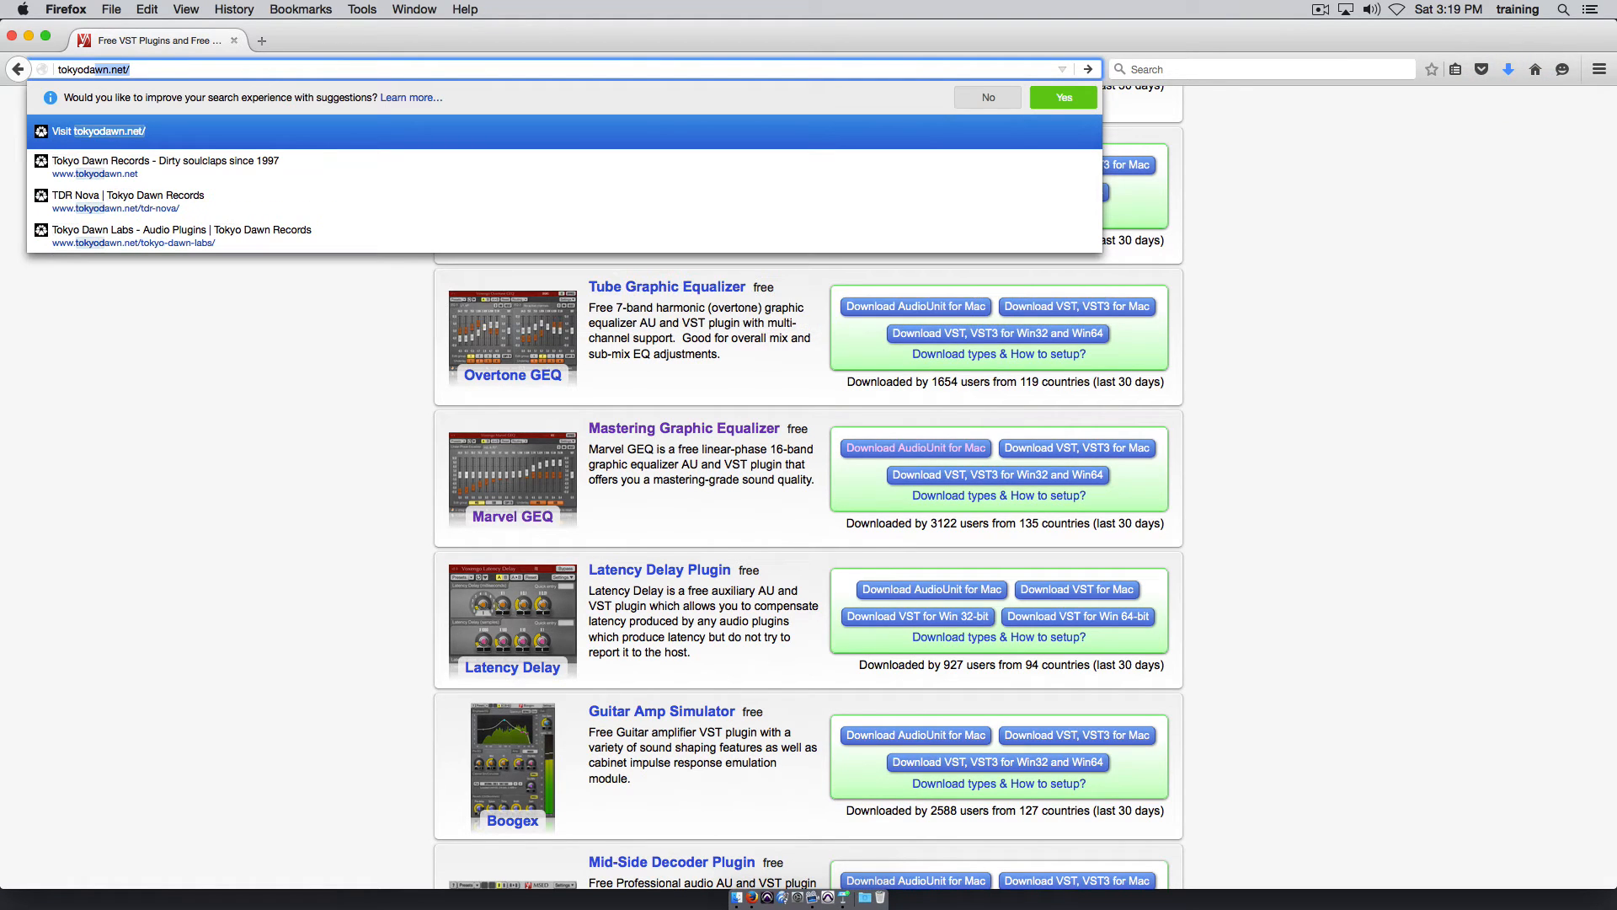
pyautogui.write('.net')
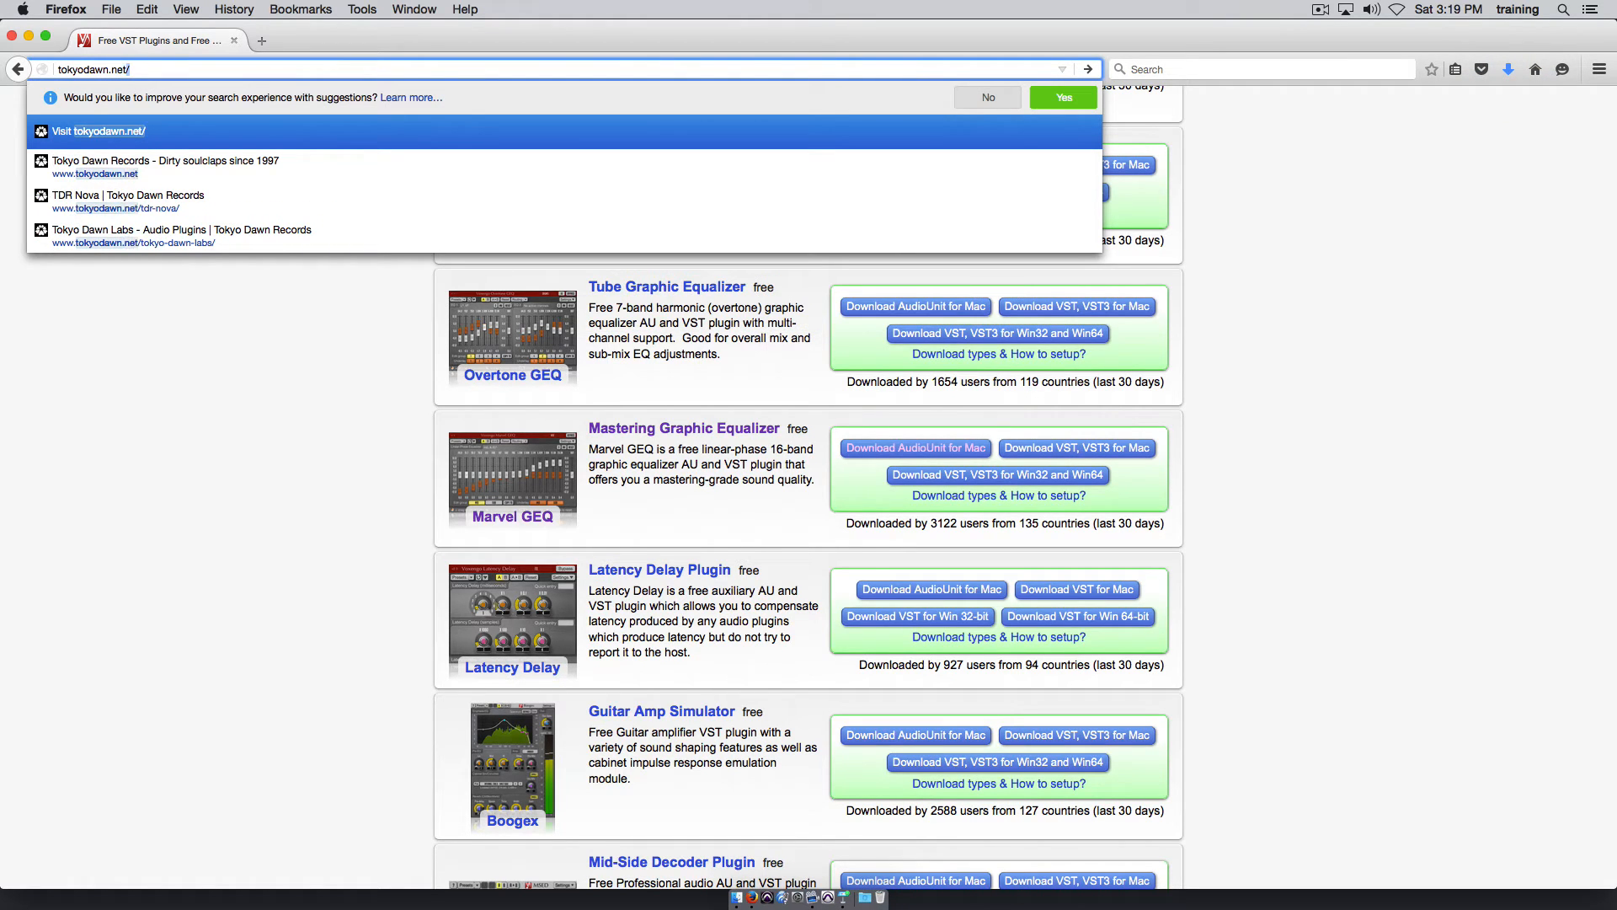
pyautogui.press('Return')
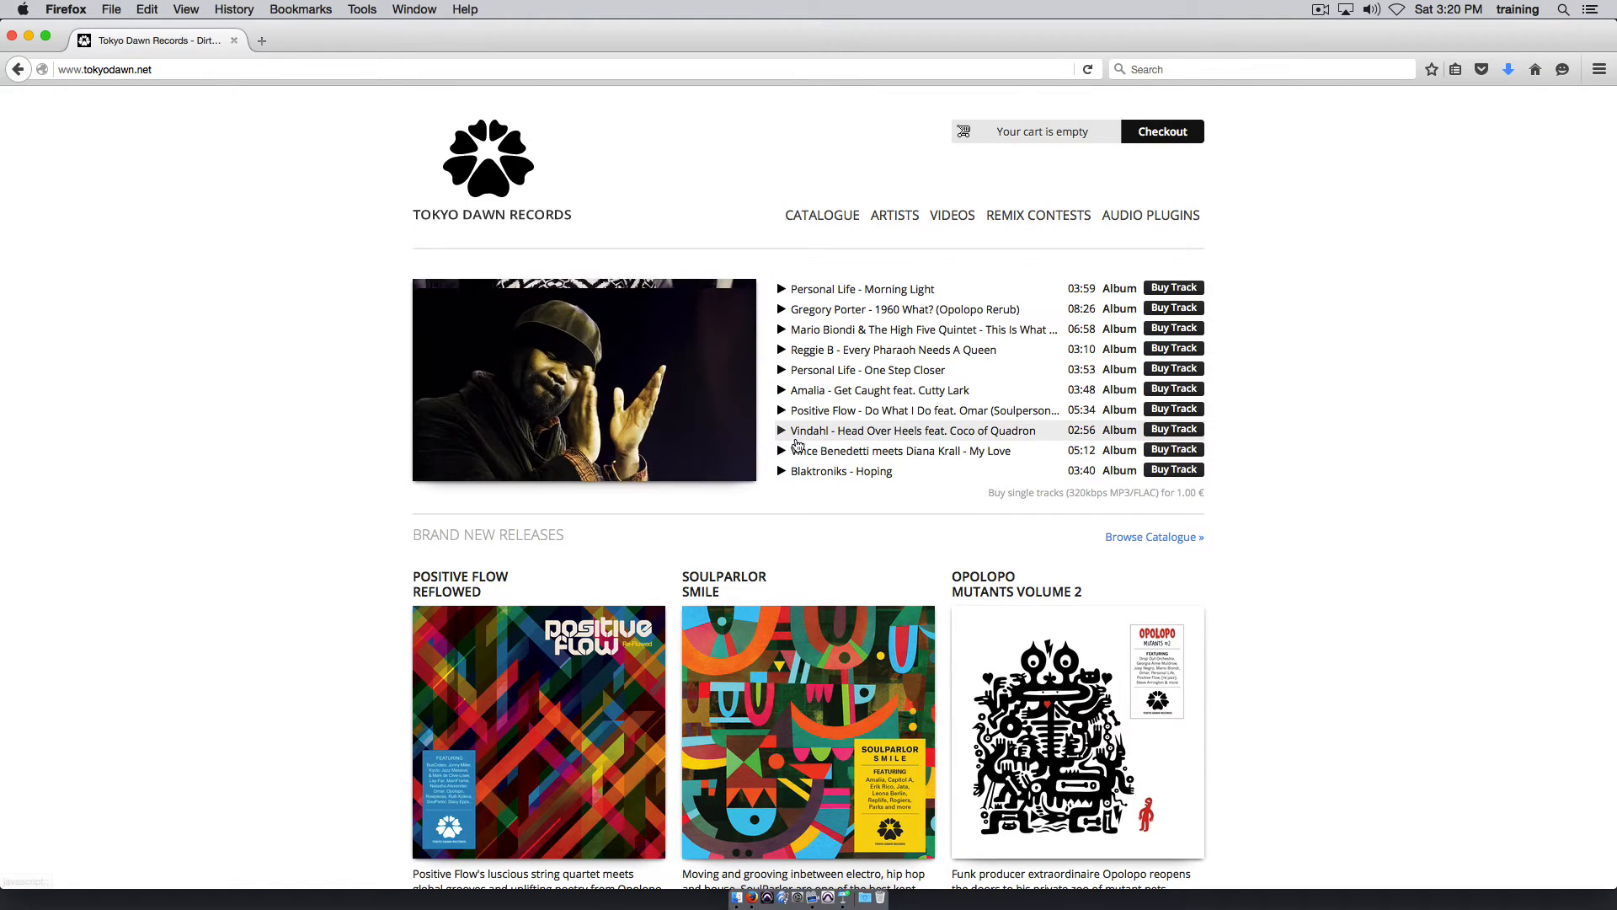
pyautogui.click(1167, 226)
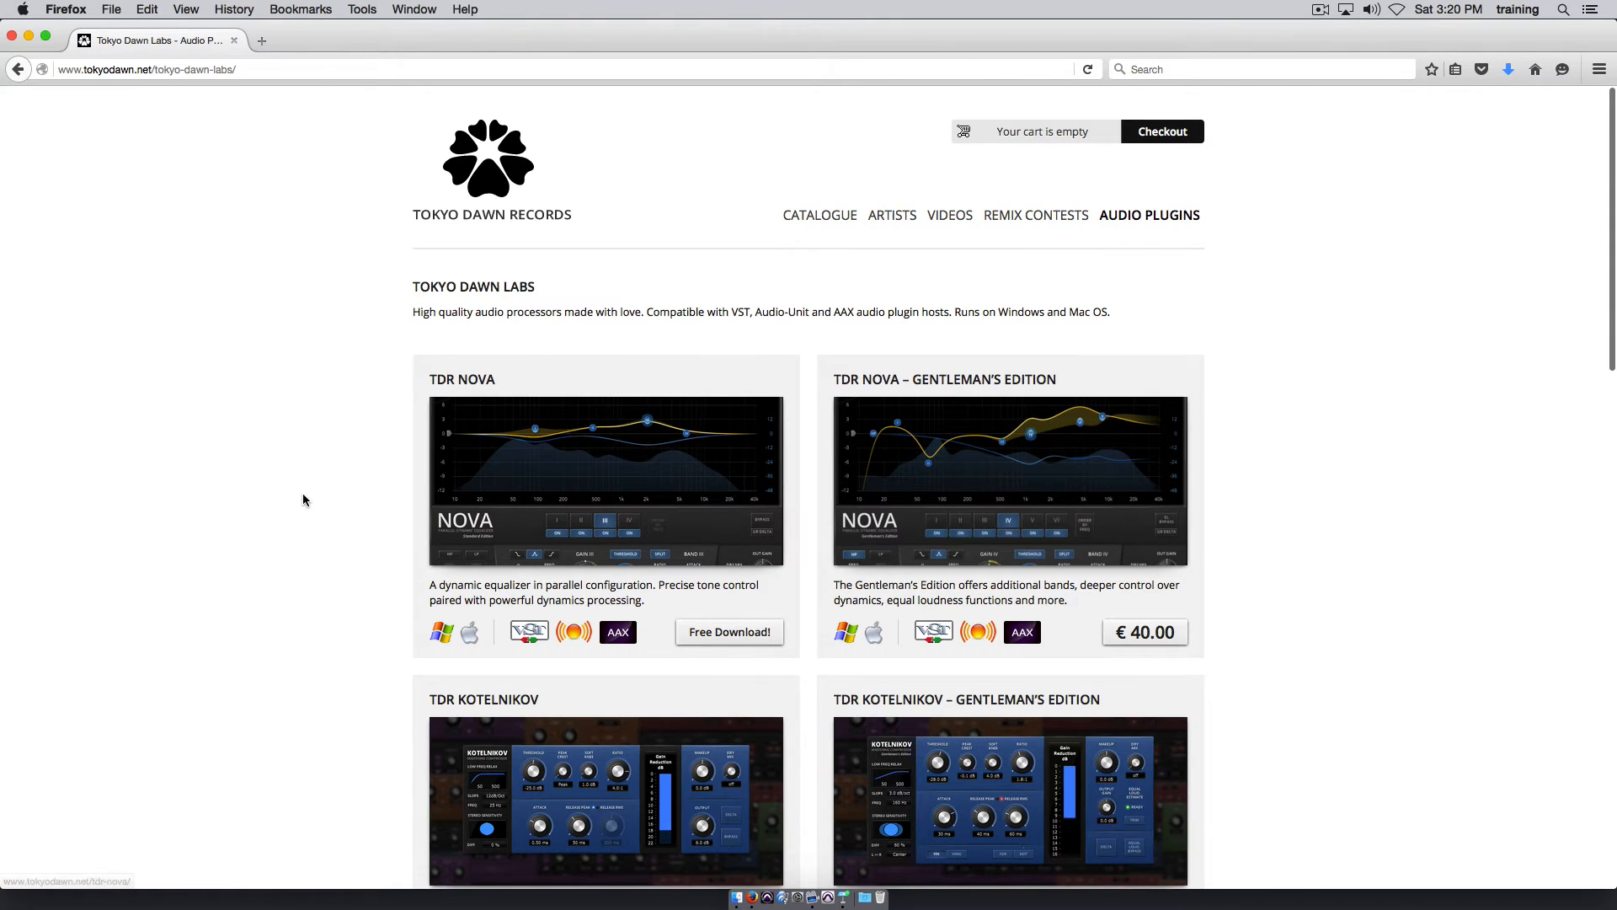
# Look through the Tokyo Dawn Labs plugins and open the free download page of the standard TDR Nova.
pyautogui.scroll(-5, 303, 505)
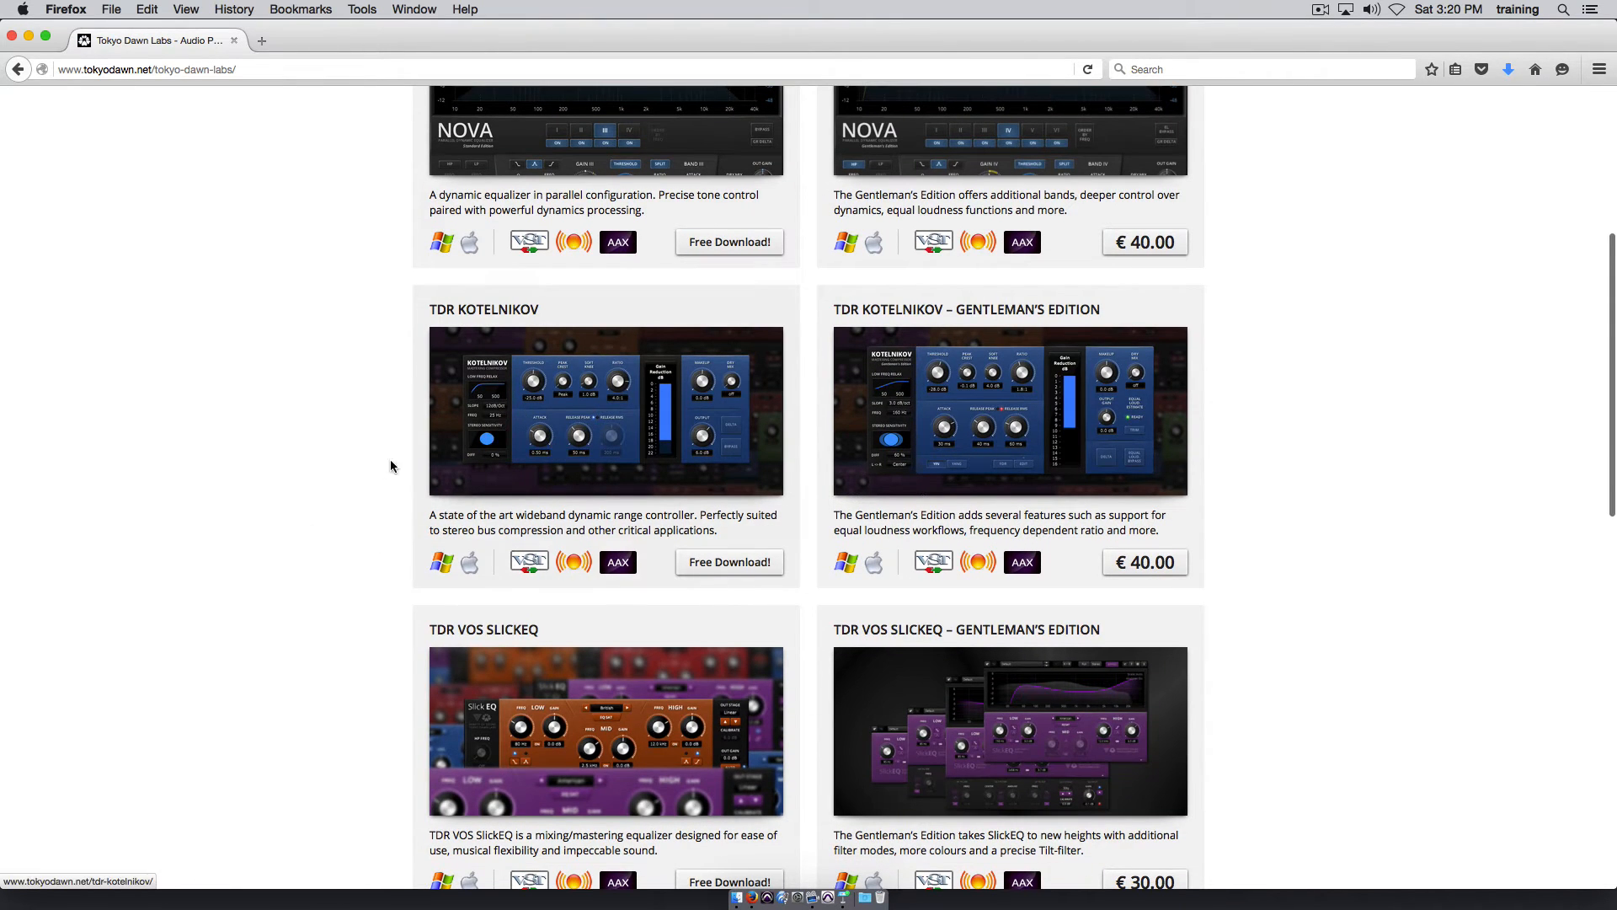
pyautogui.scroll(-2, 317, 567)
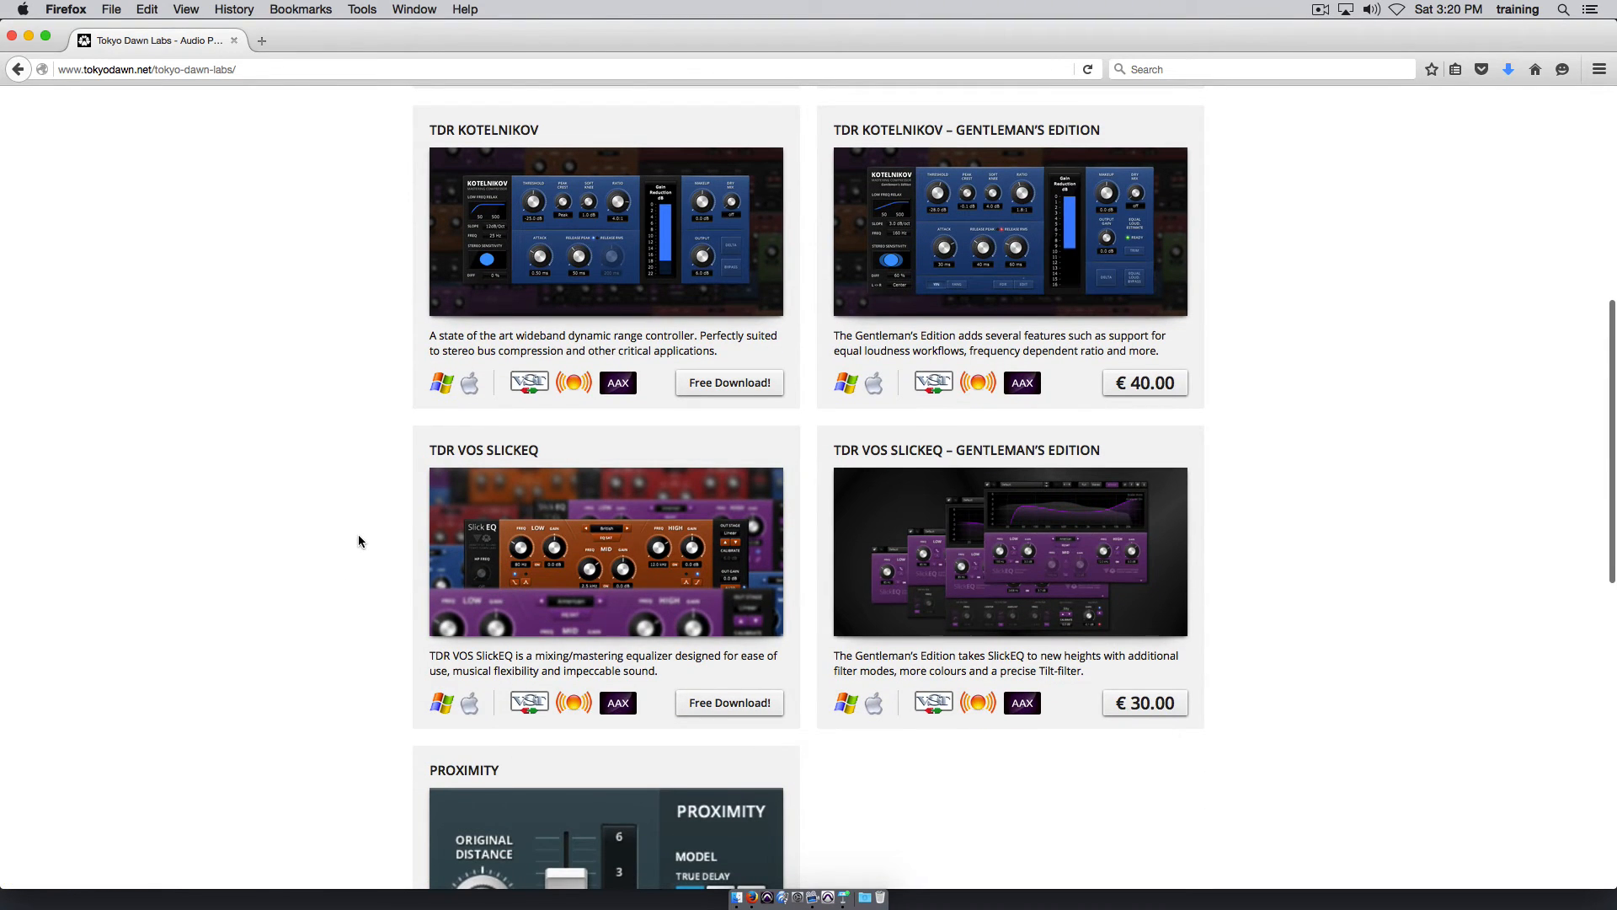
pyautogui.scroll(4, 362, 539)
pyautogui.scroll(1, 367, 389)
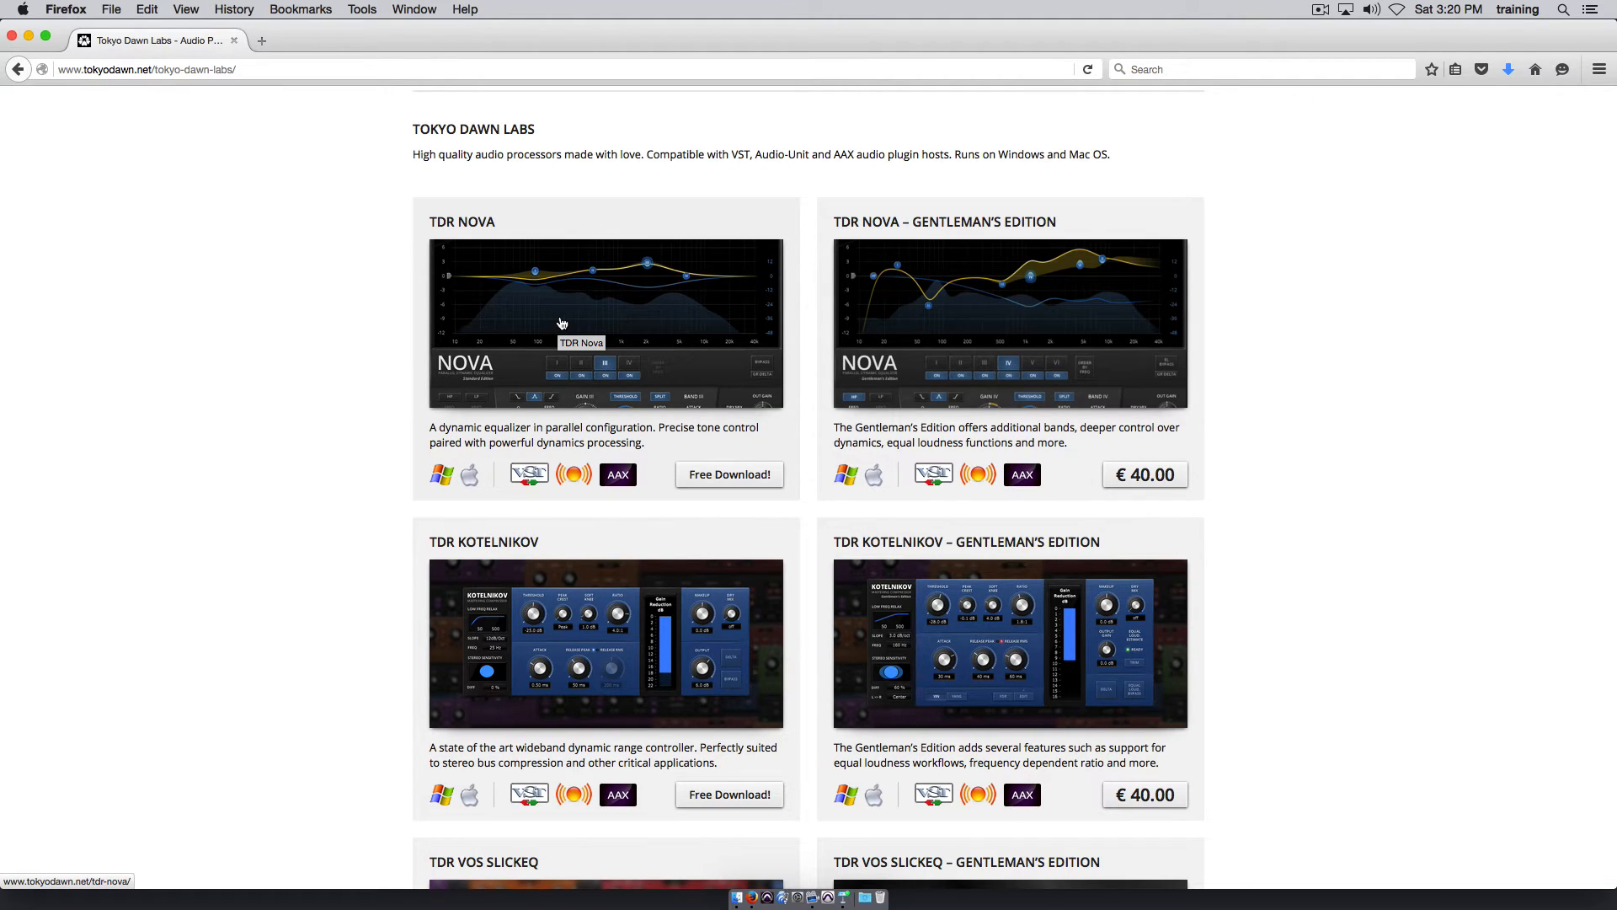
pyautogui.click(735, 476)
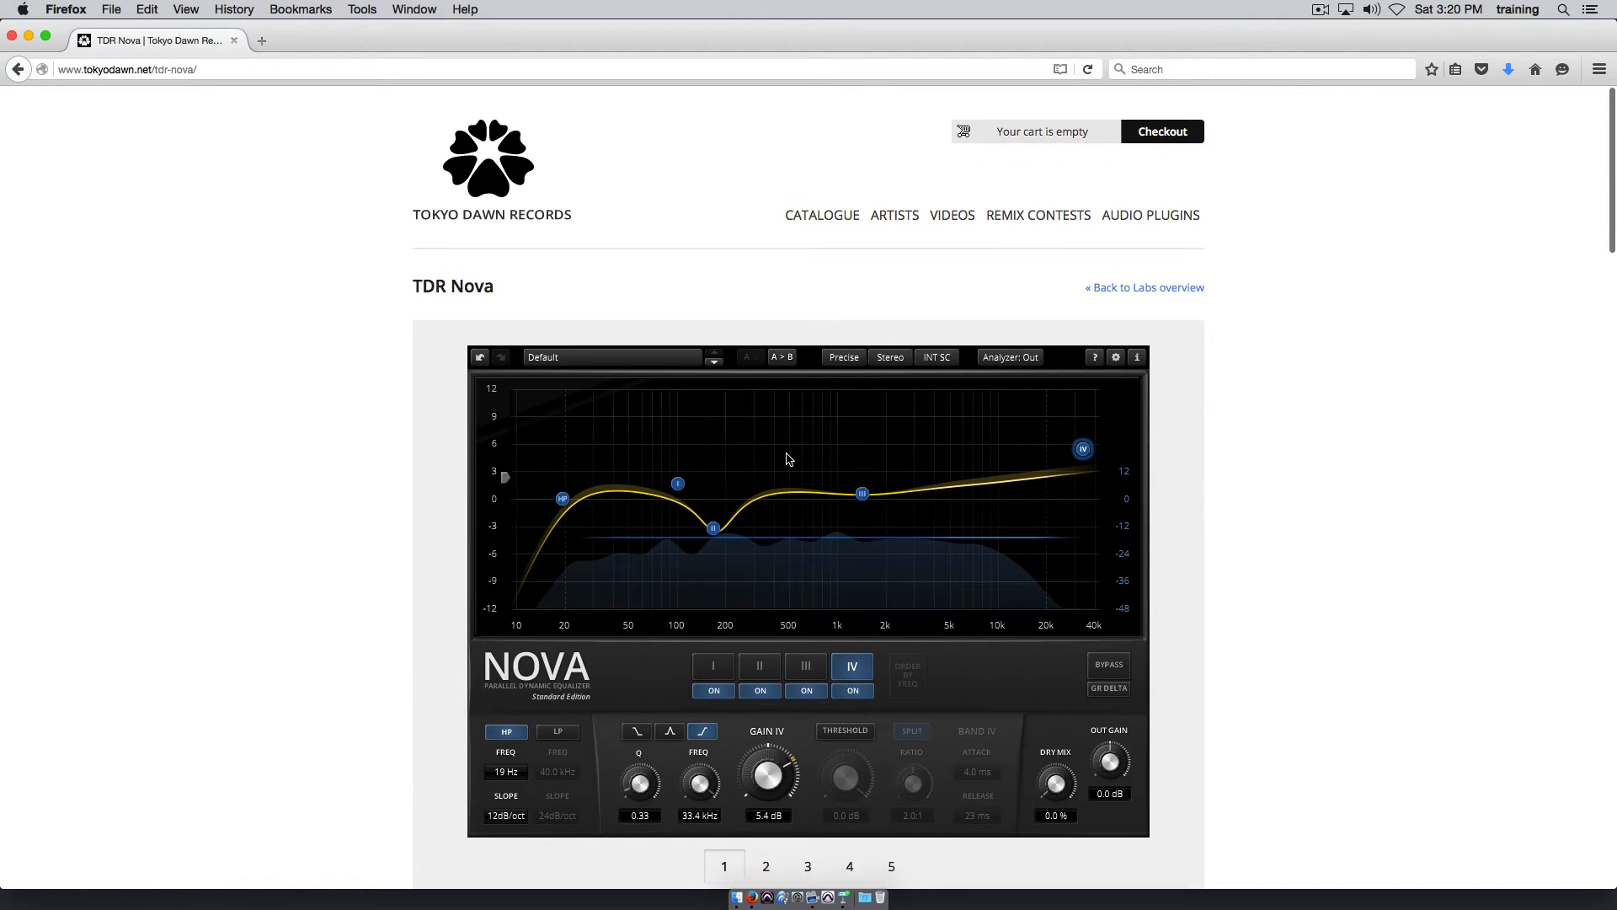
# Download the TDR Nova Mac Package, accepting the license agreement and saving the file, and dismiss the newsletter offer.
pyautogui.scroll(-5, 791, 476)
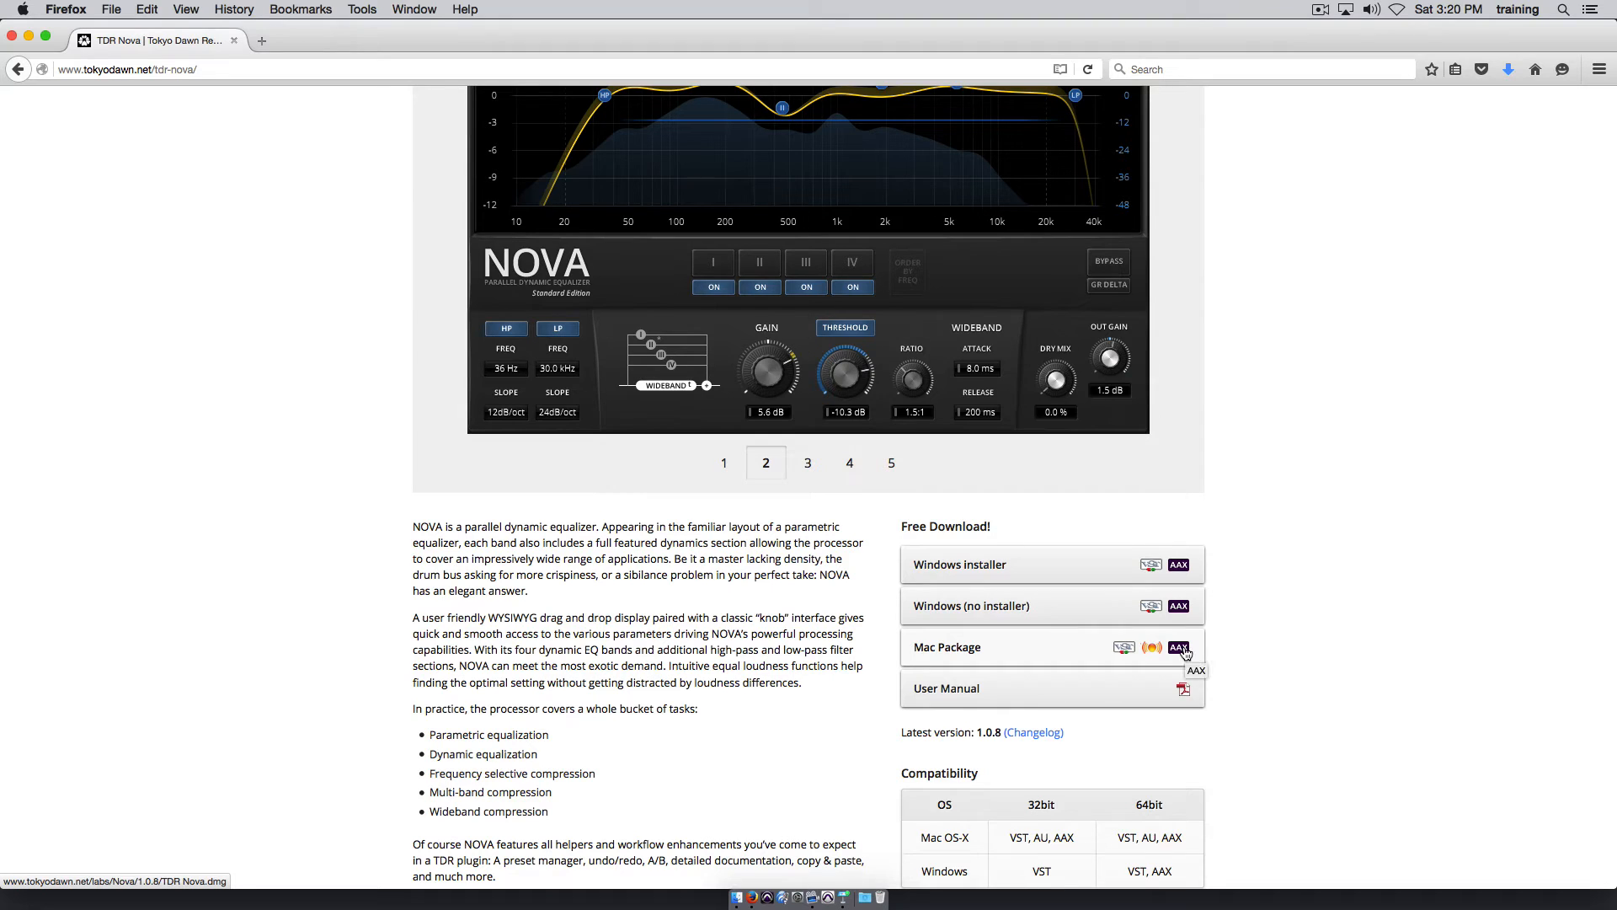
pyautogui.click(969, 647)
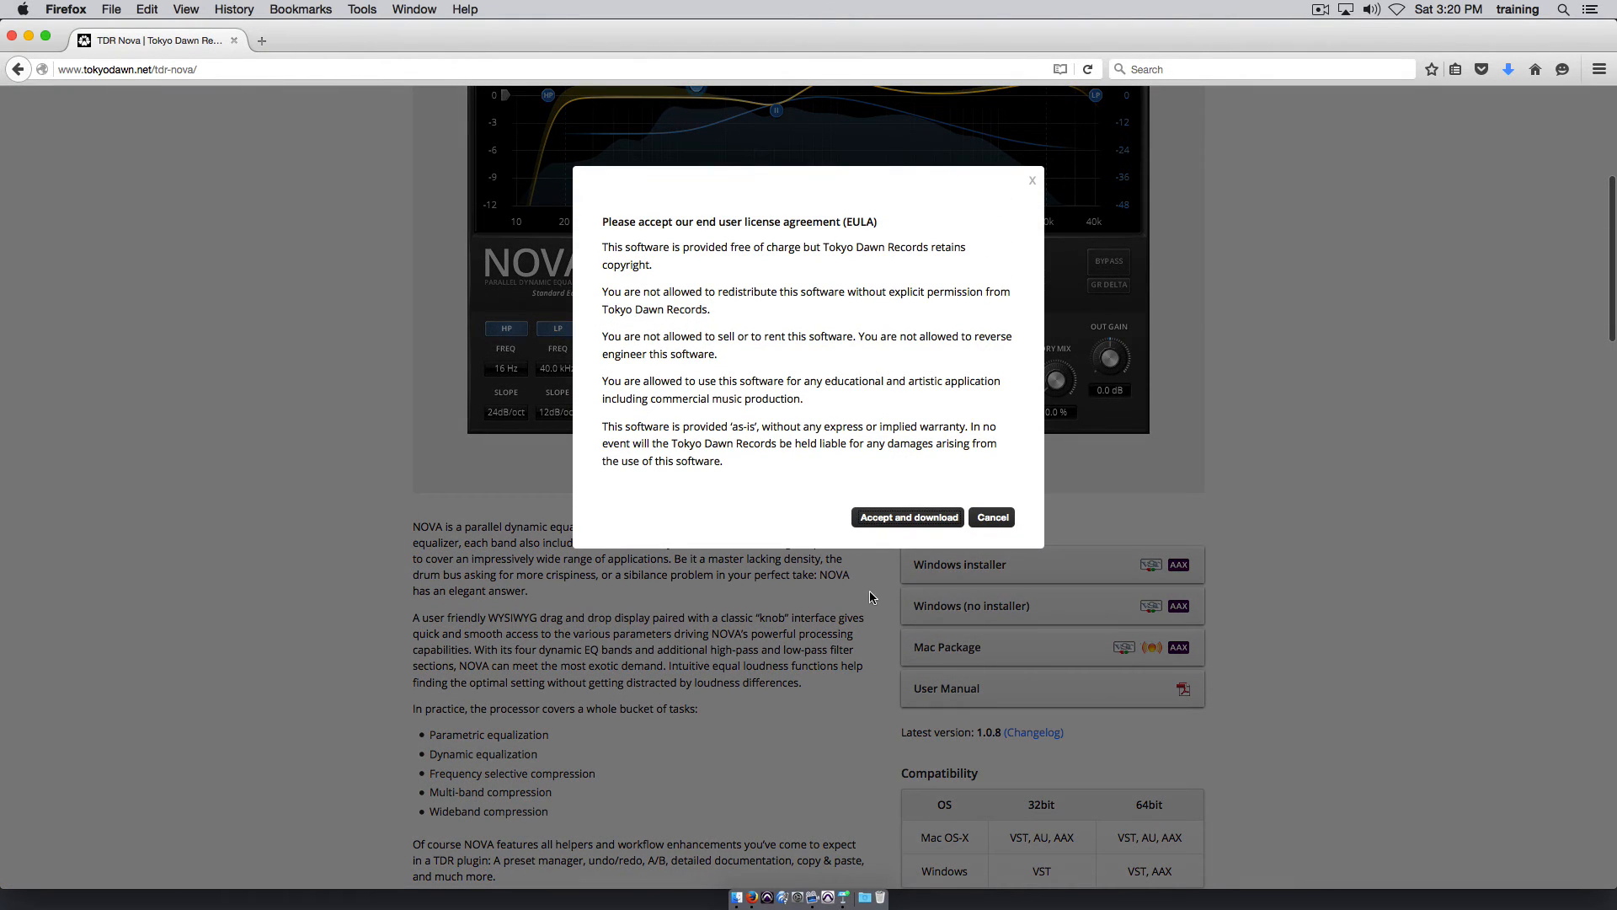
pyautogui.click(909, 517)
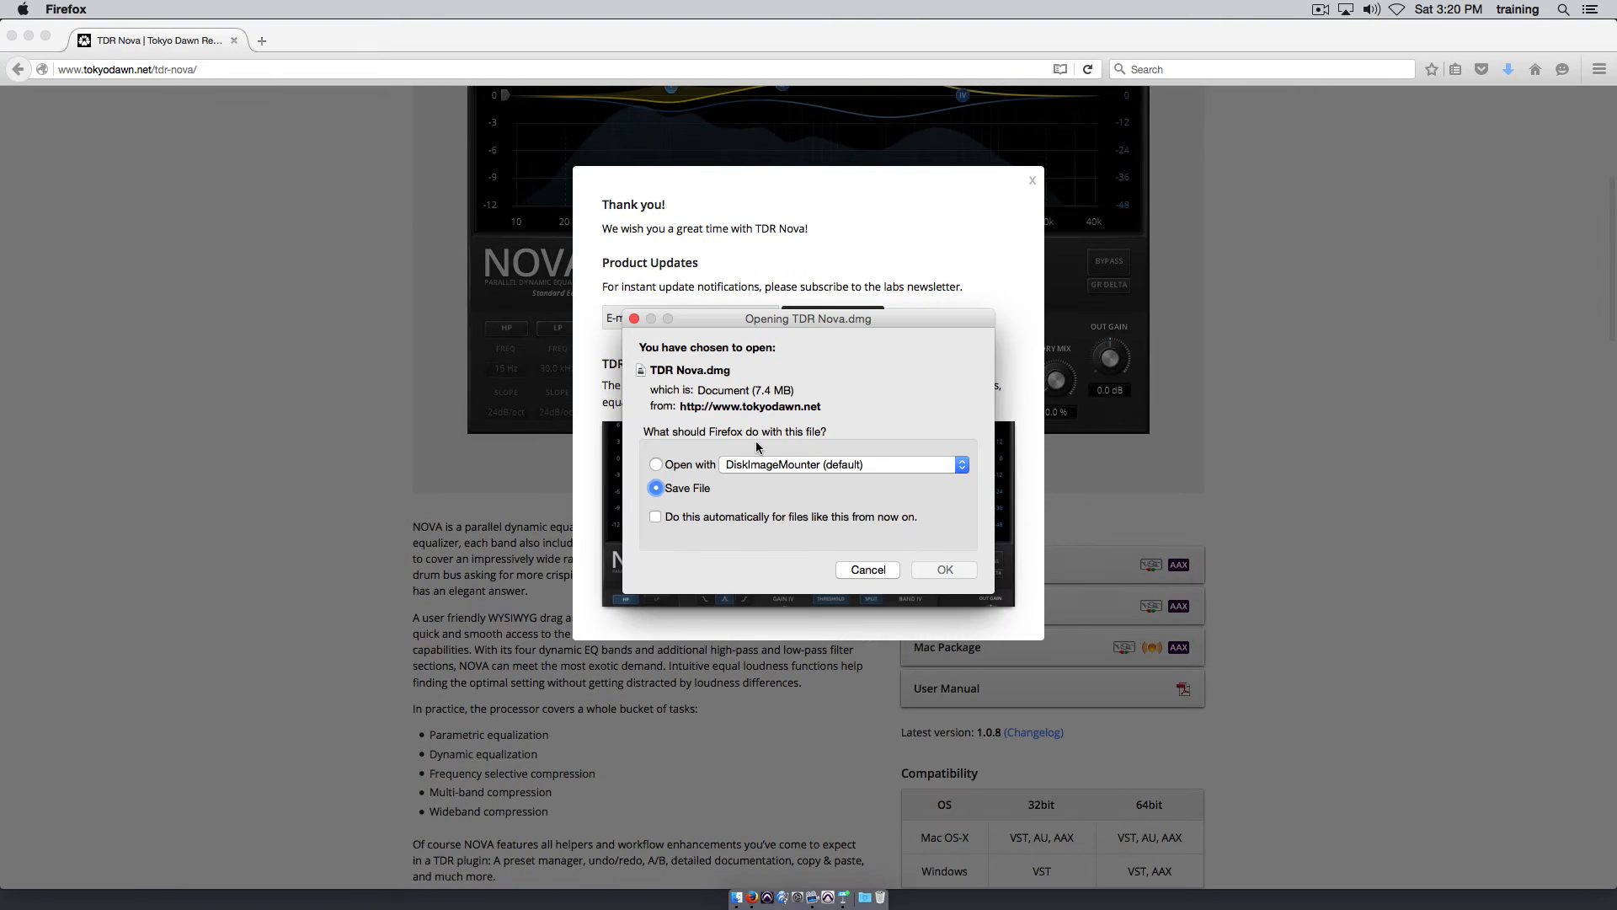
pyautogui.click(919, 572)
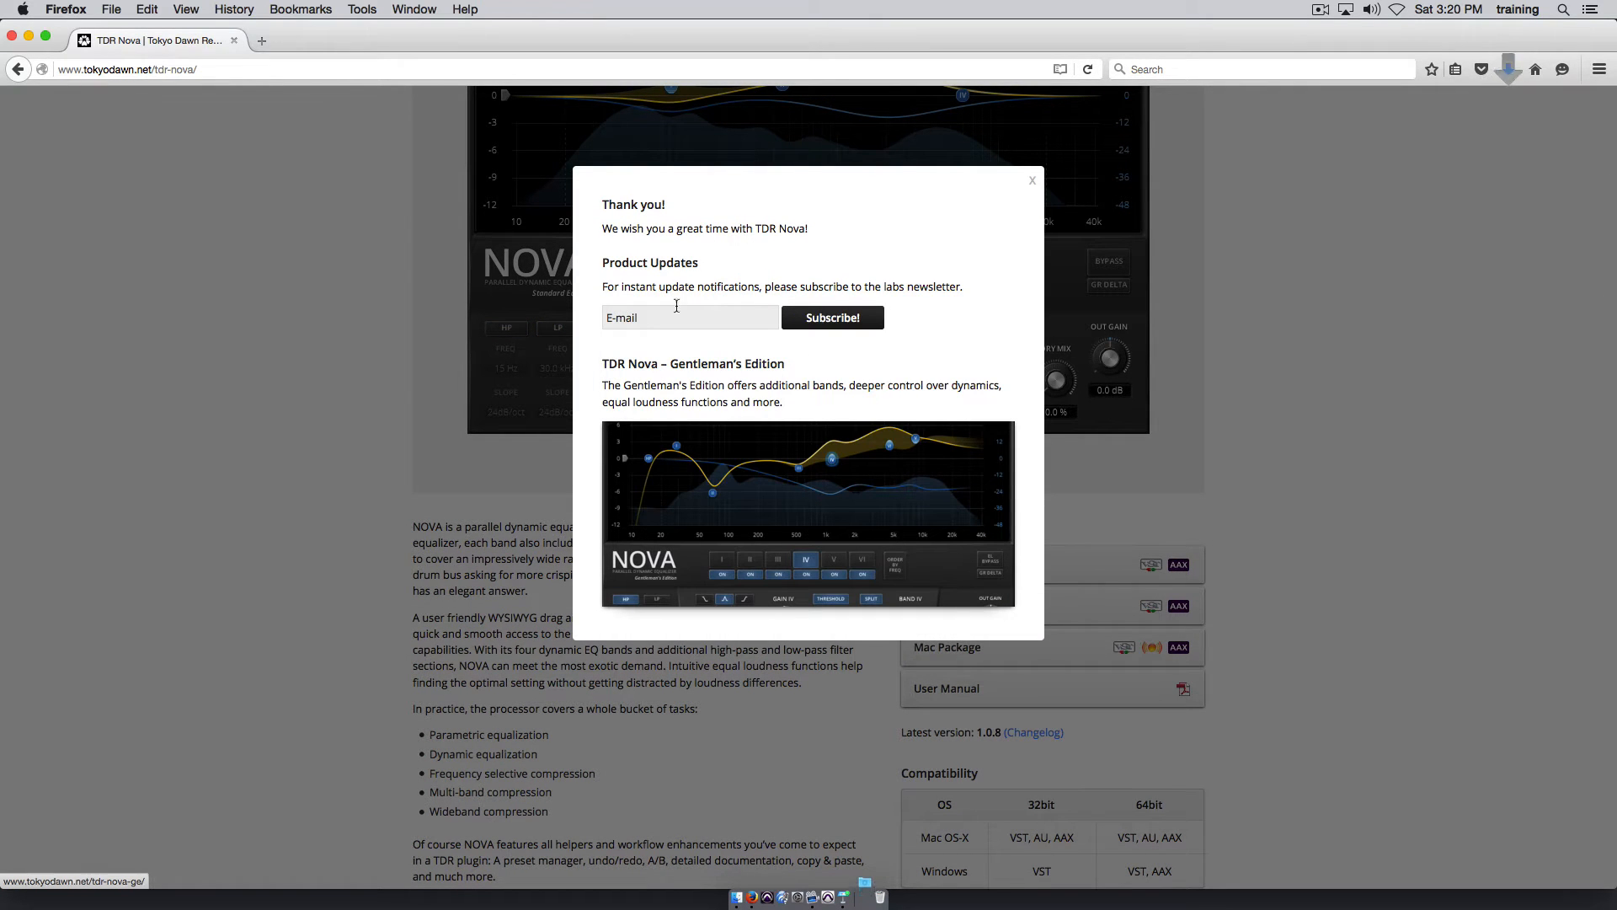
pyautogui.click(1031, 183)
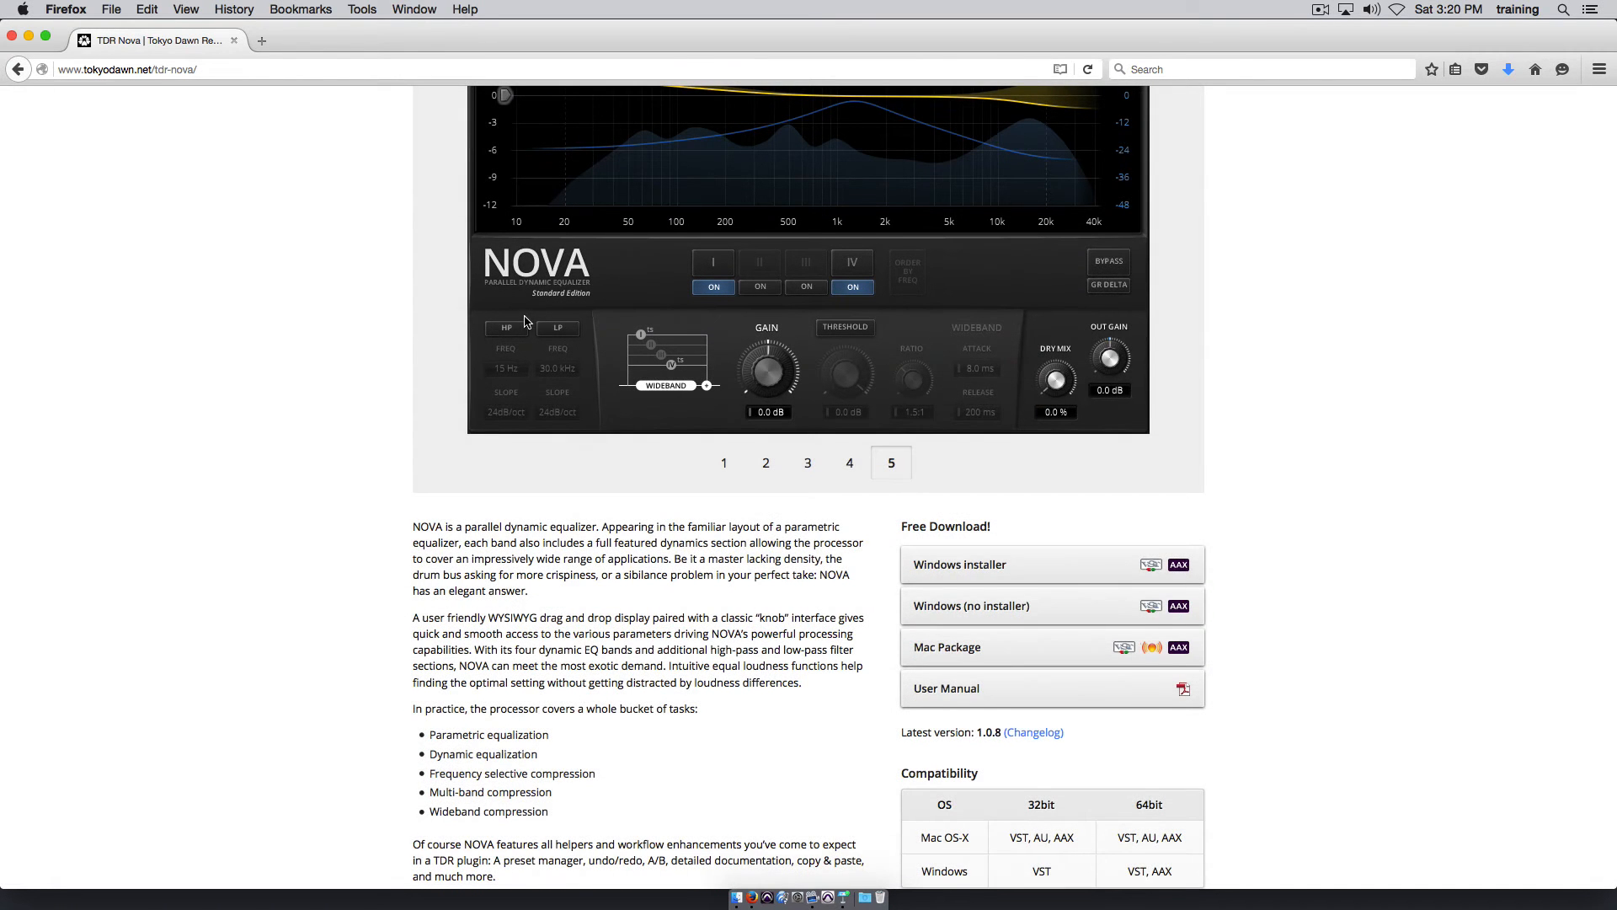
# Check the browser's recent downloads for the two plugin disk images.
pyautogui.scroll(5, 574, 331)
pyautogui.click(1508, 69)
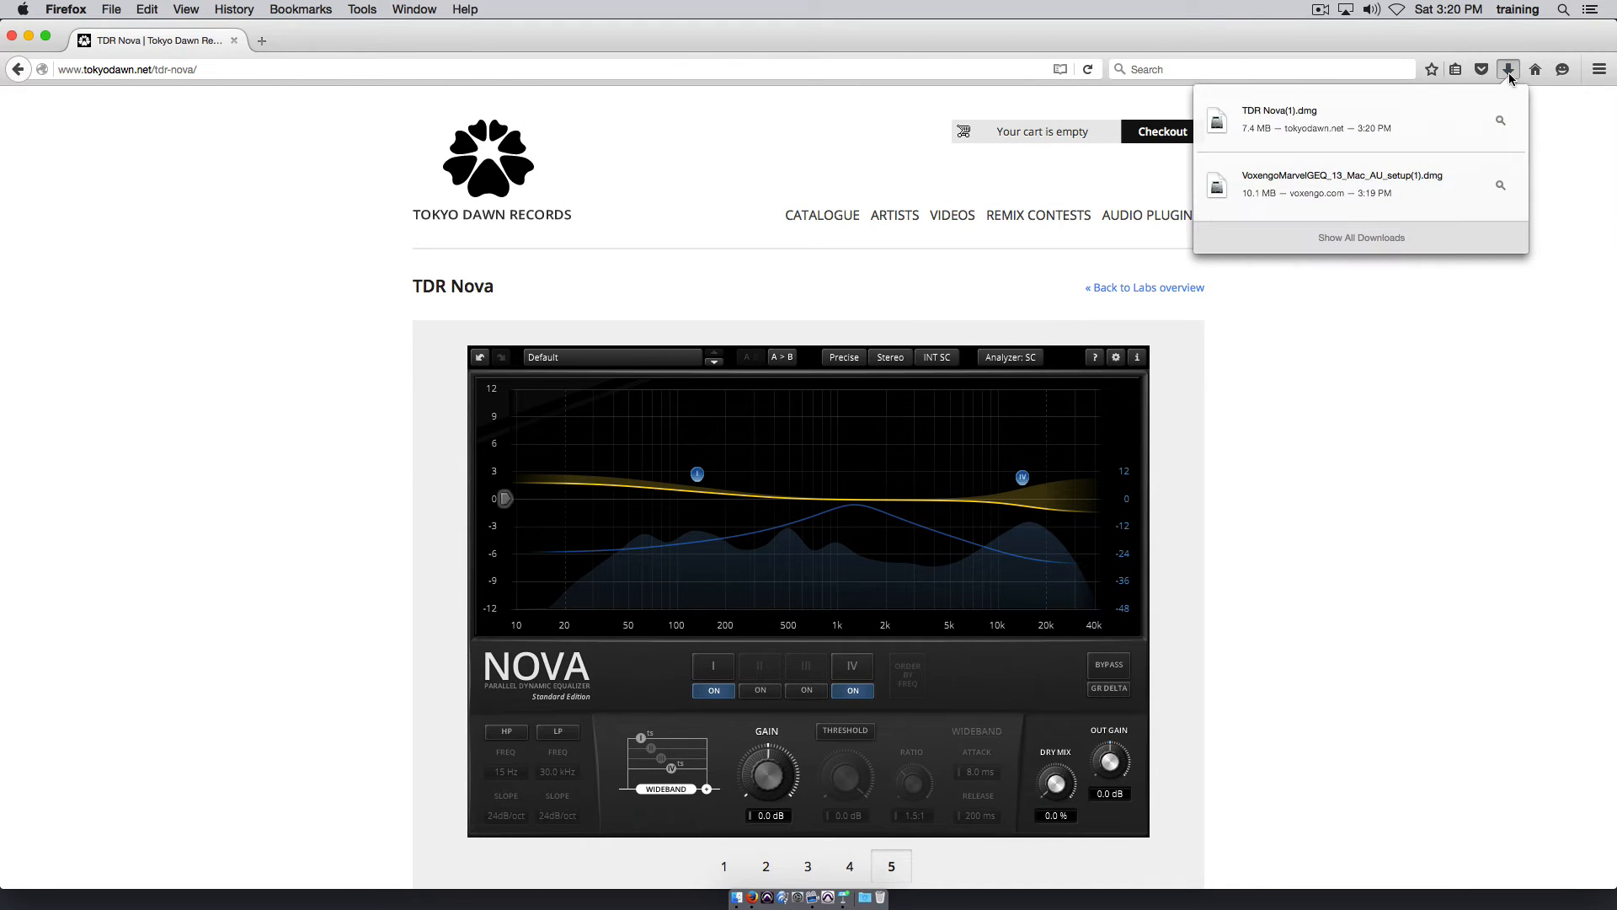
pyautogui.click(112, 188)
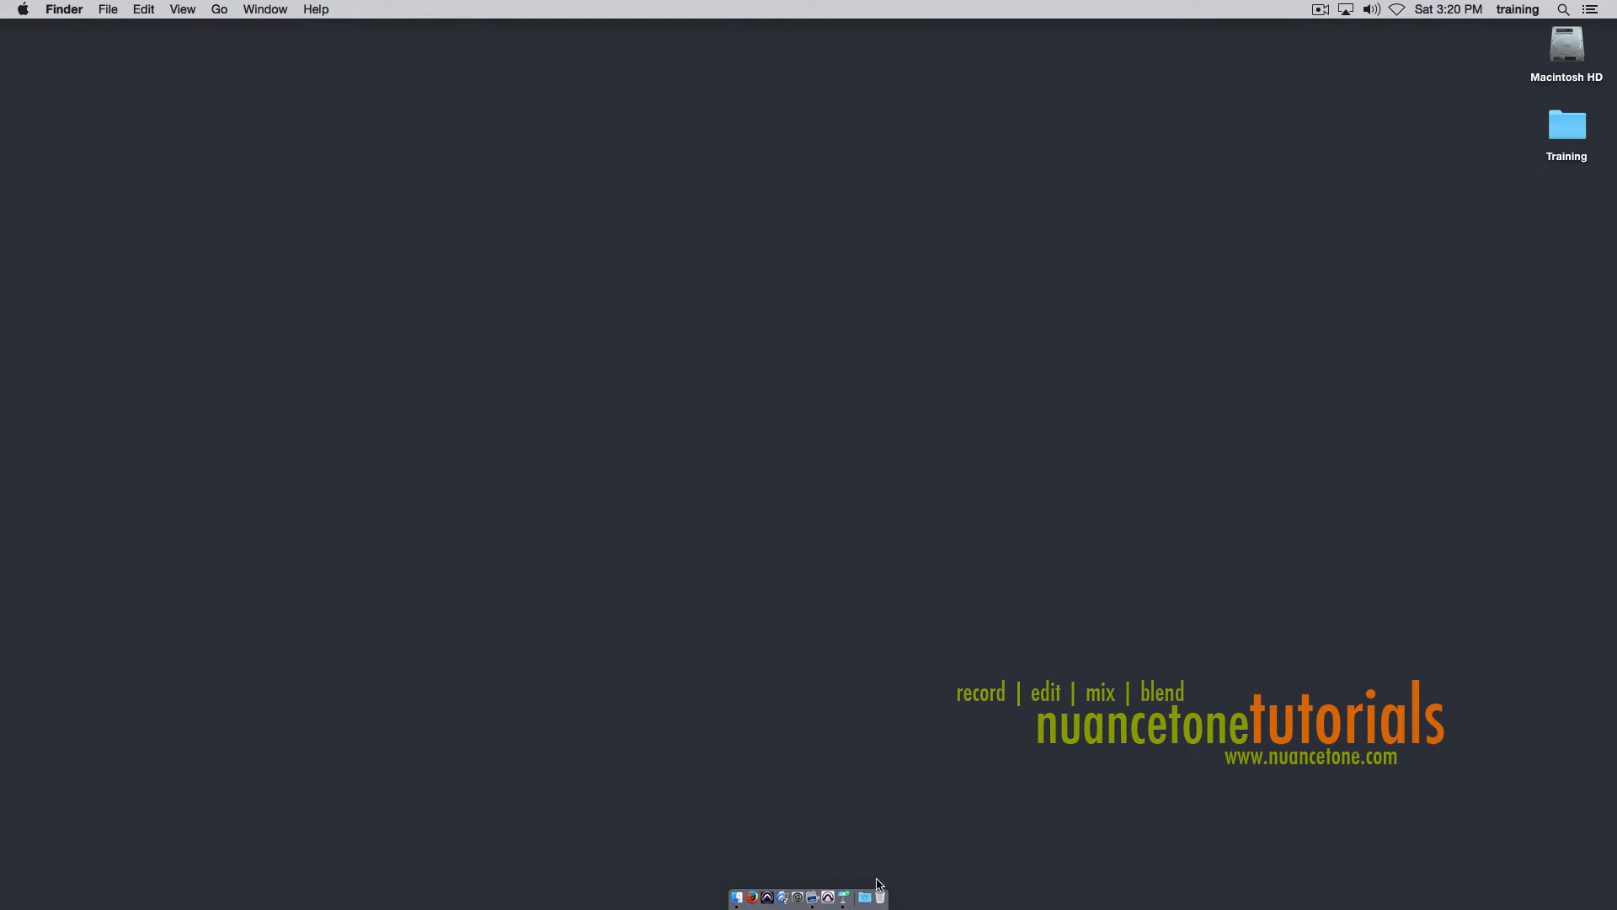
# Open the Downloads folder in Finder and mount VoxengoMarvelGEQ_13_Mac_AU_setup.dmg, moving its window slightly up.
pyautogui.click(867, 900)
pyautogui.click(872, 861)
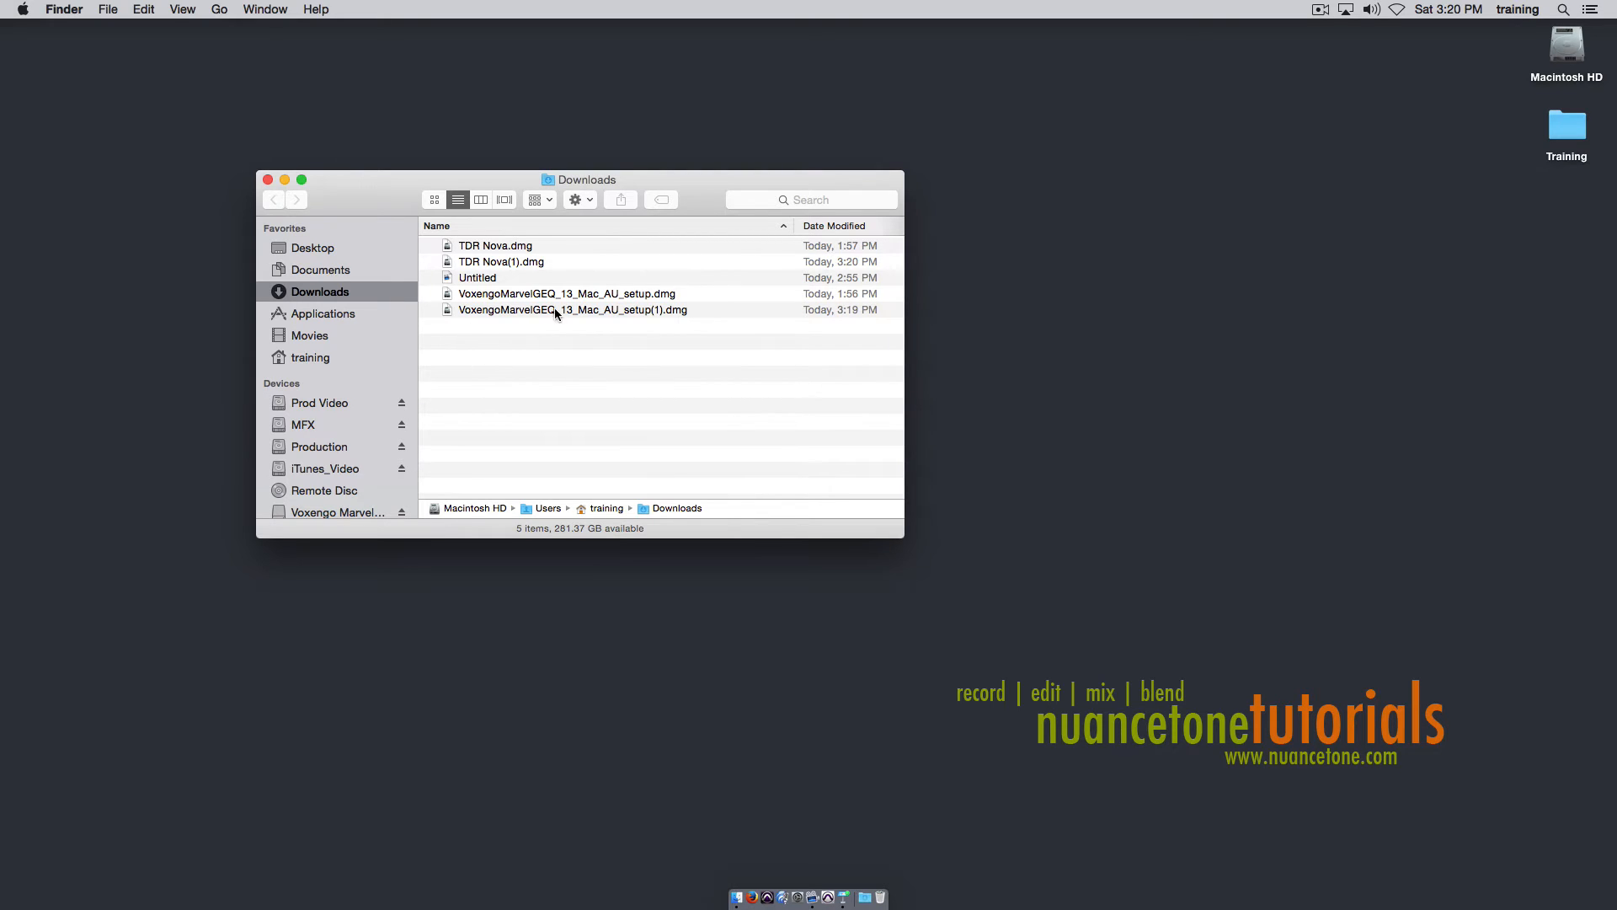
pyautogui.click(574, 293)
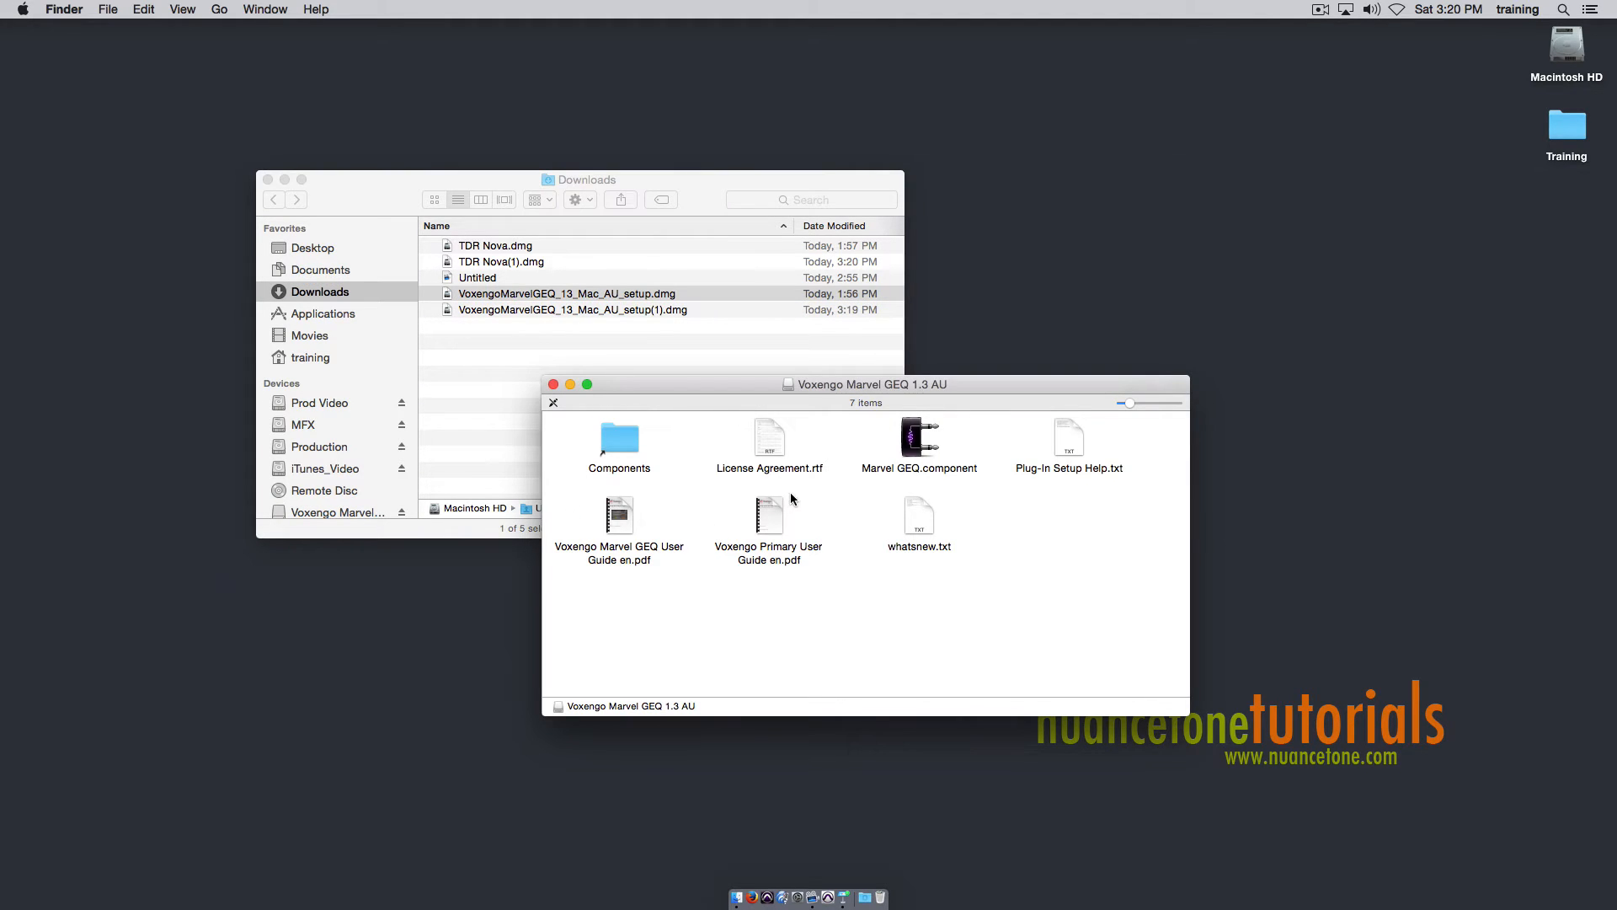
pyautogui.moveTo(916, 385); pyautogui.dragTo(907, 349)
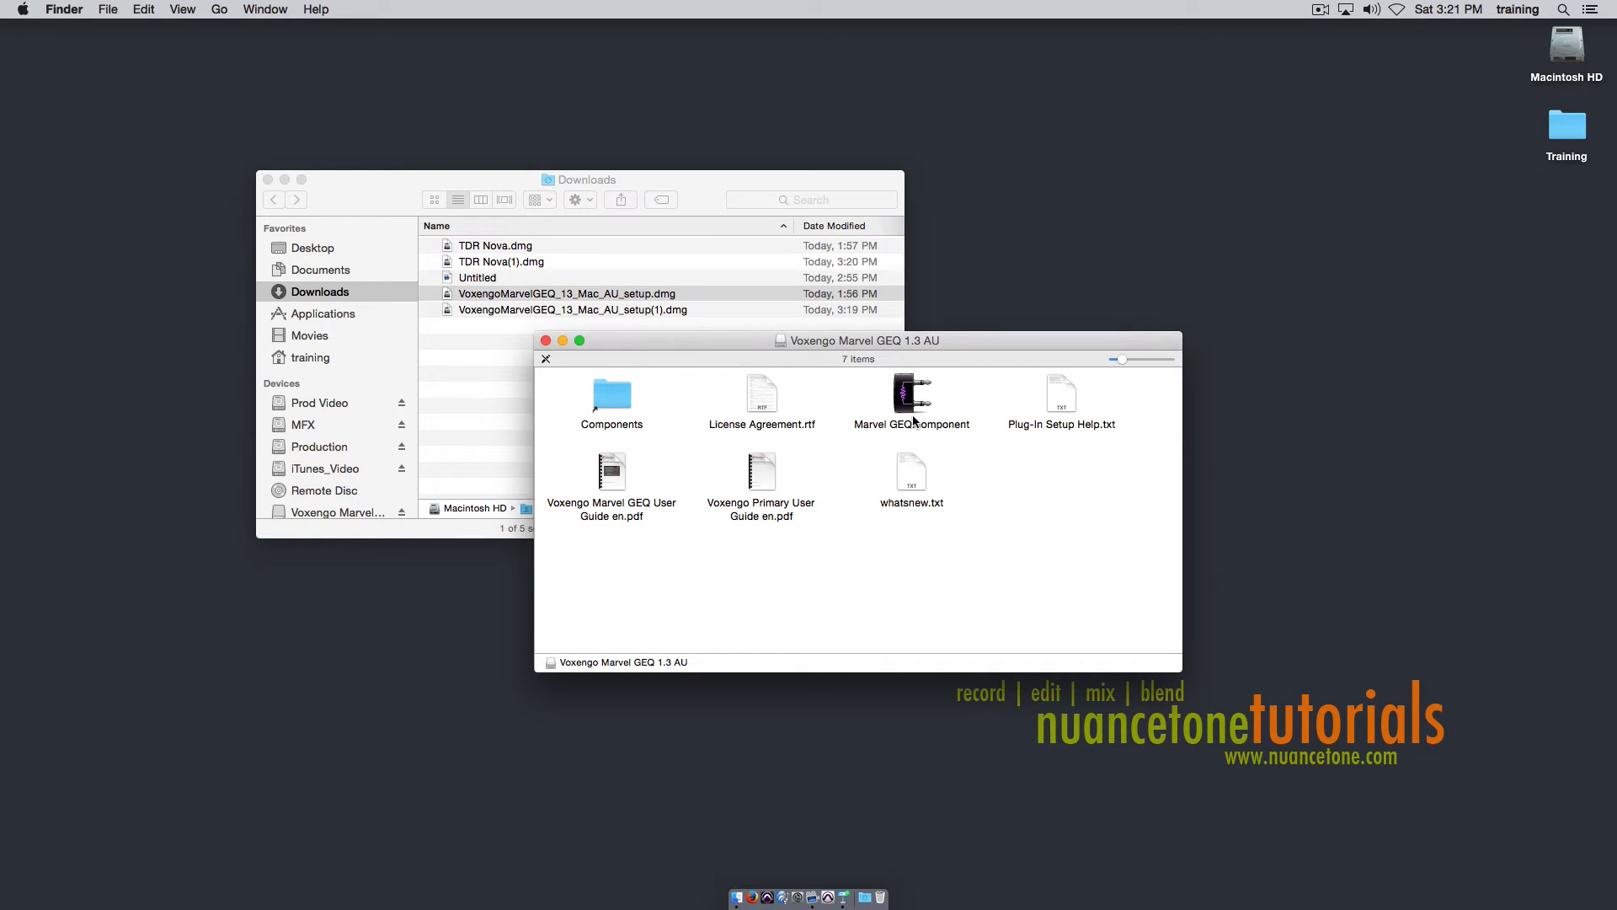
# Copy Marvel GEQ.component into the Components folder shortcut, authorize the change as administrator, and close the disk image window.
pyautogui.click(907, 396)
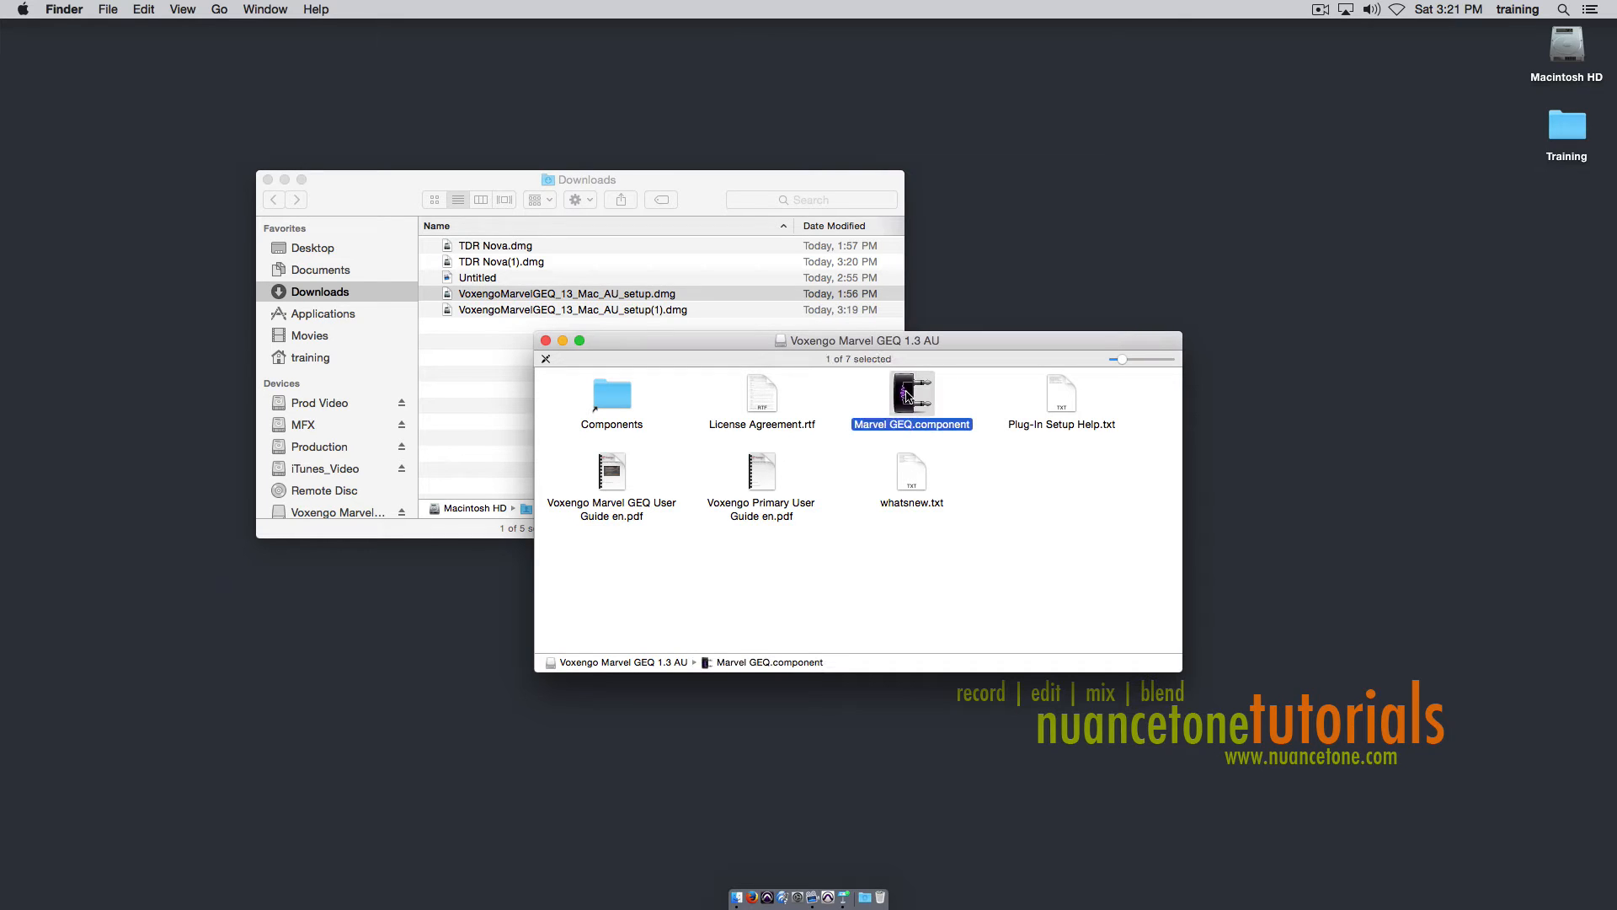
pyautogui.click(907, 395)
pyautogui.click(933, 450)
pyautogui.moveTo(904, 394); pyautogui.dragTo(615, 392)
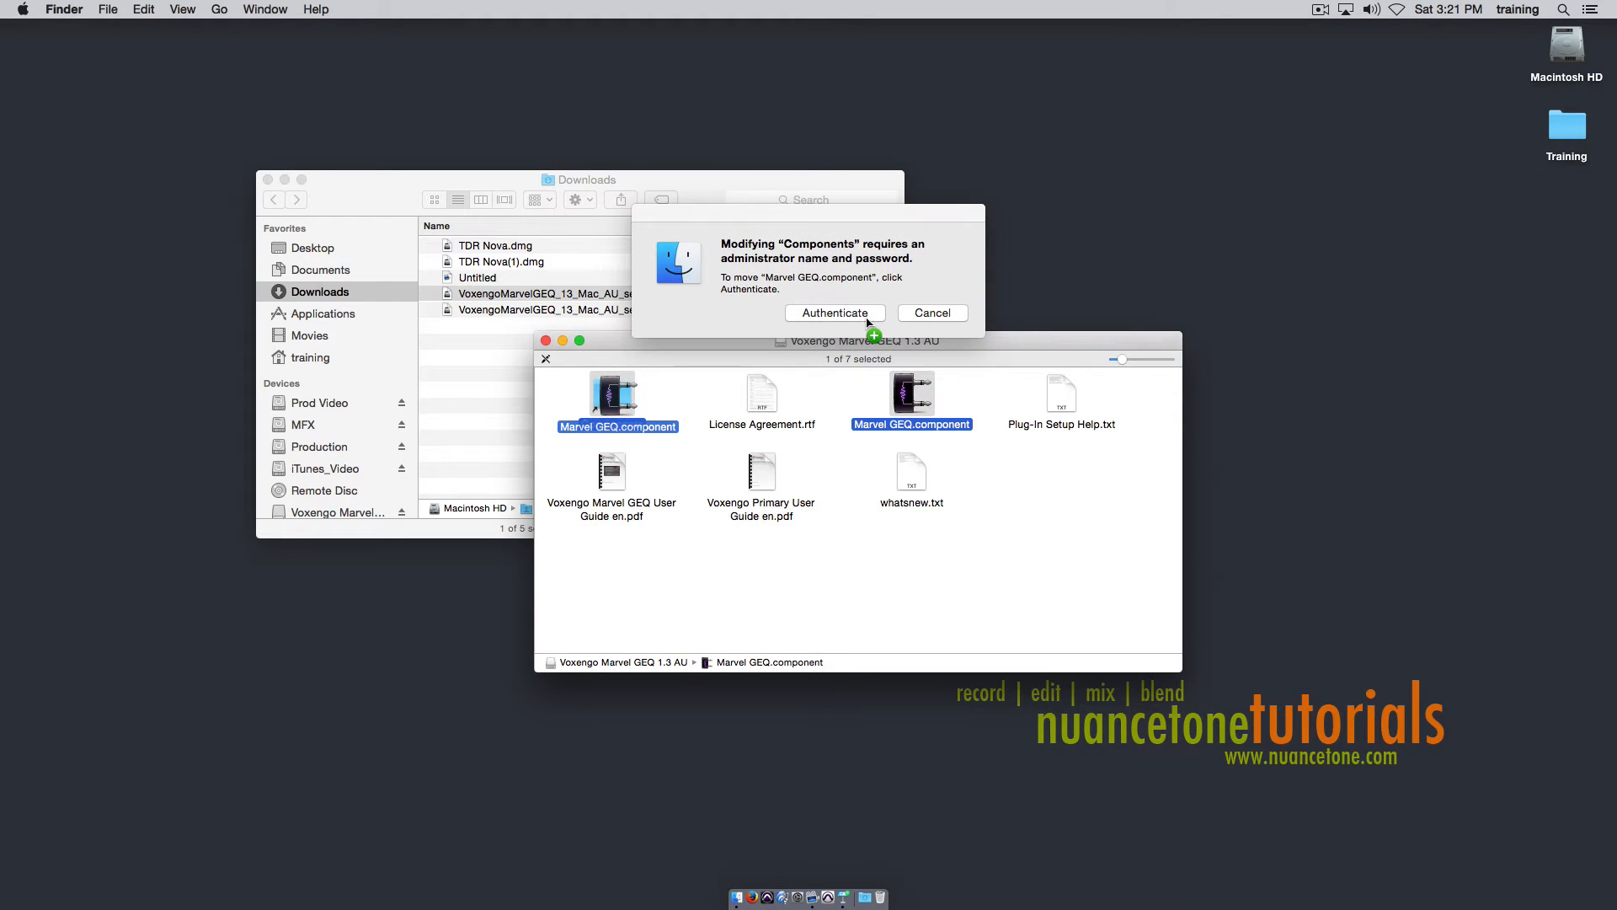
pyautogui.click(861, 316)
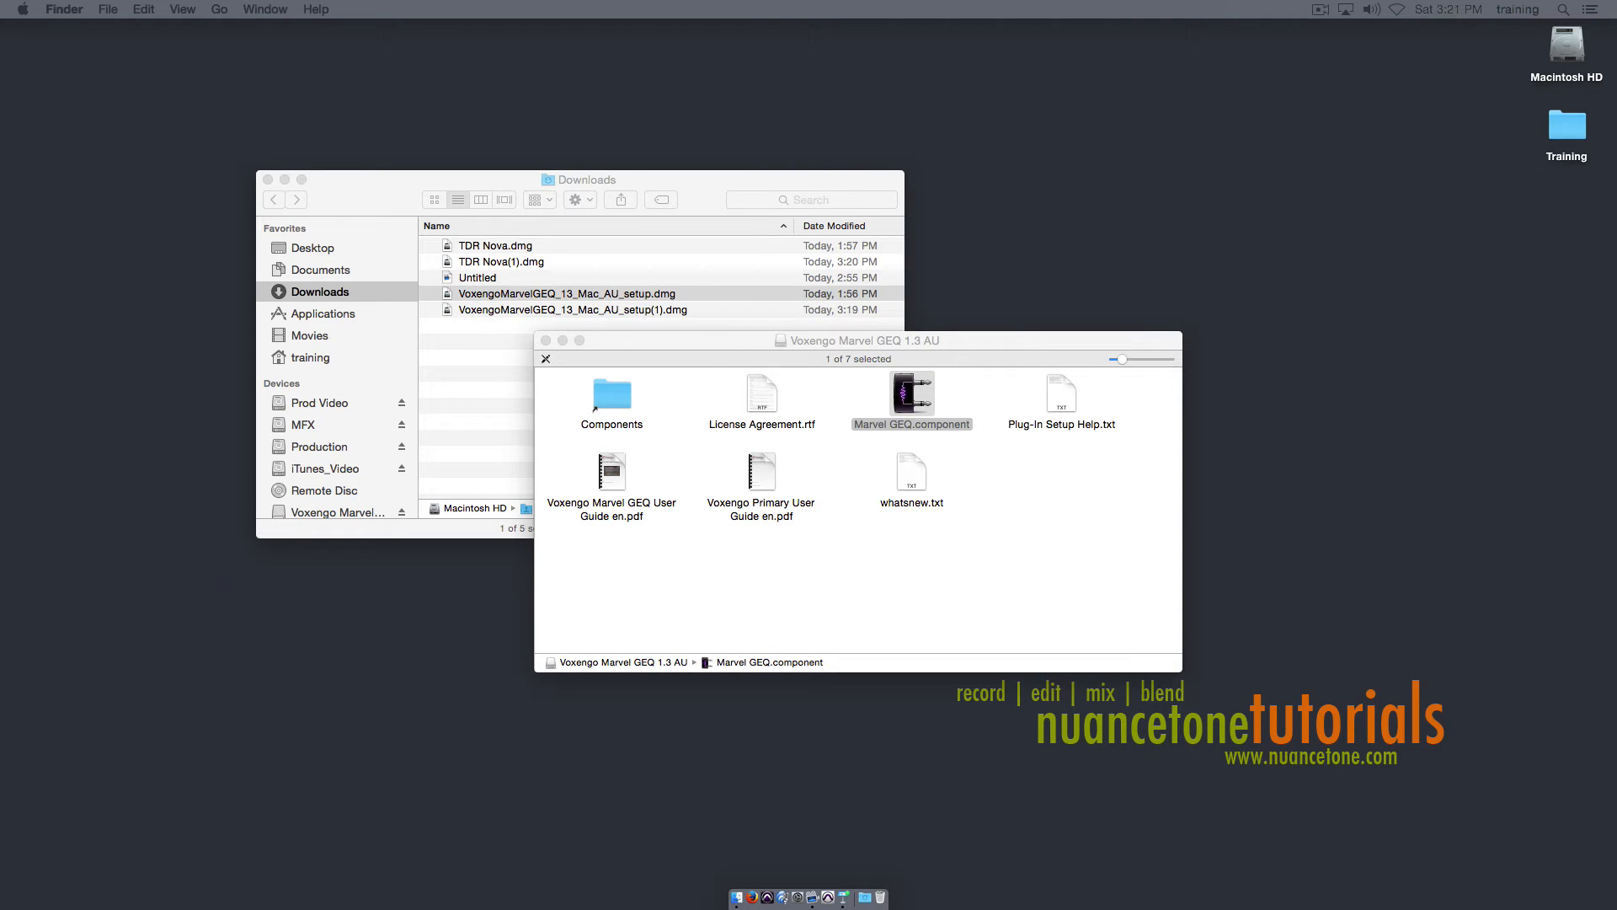
pyautogui.click(546, 340)
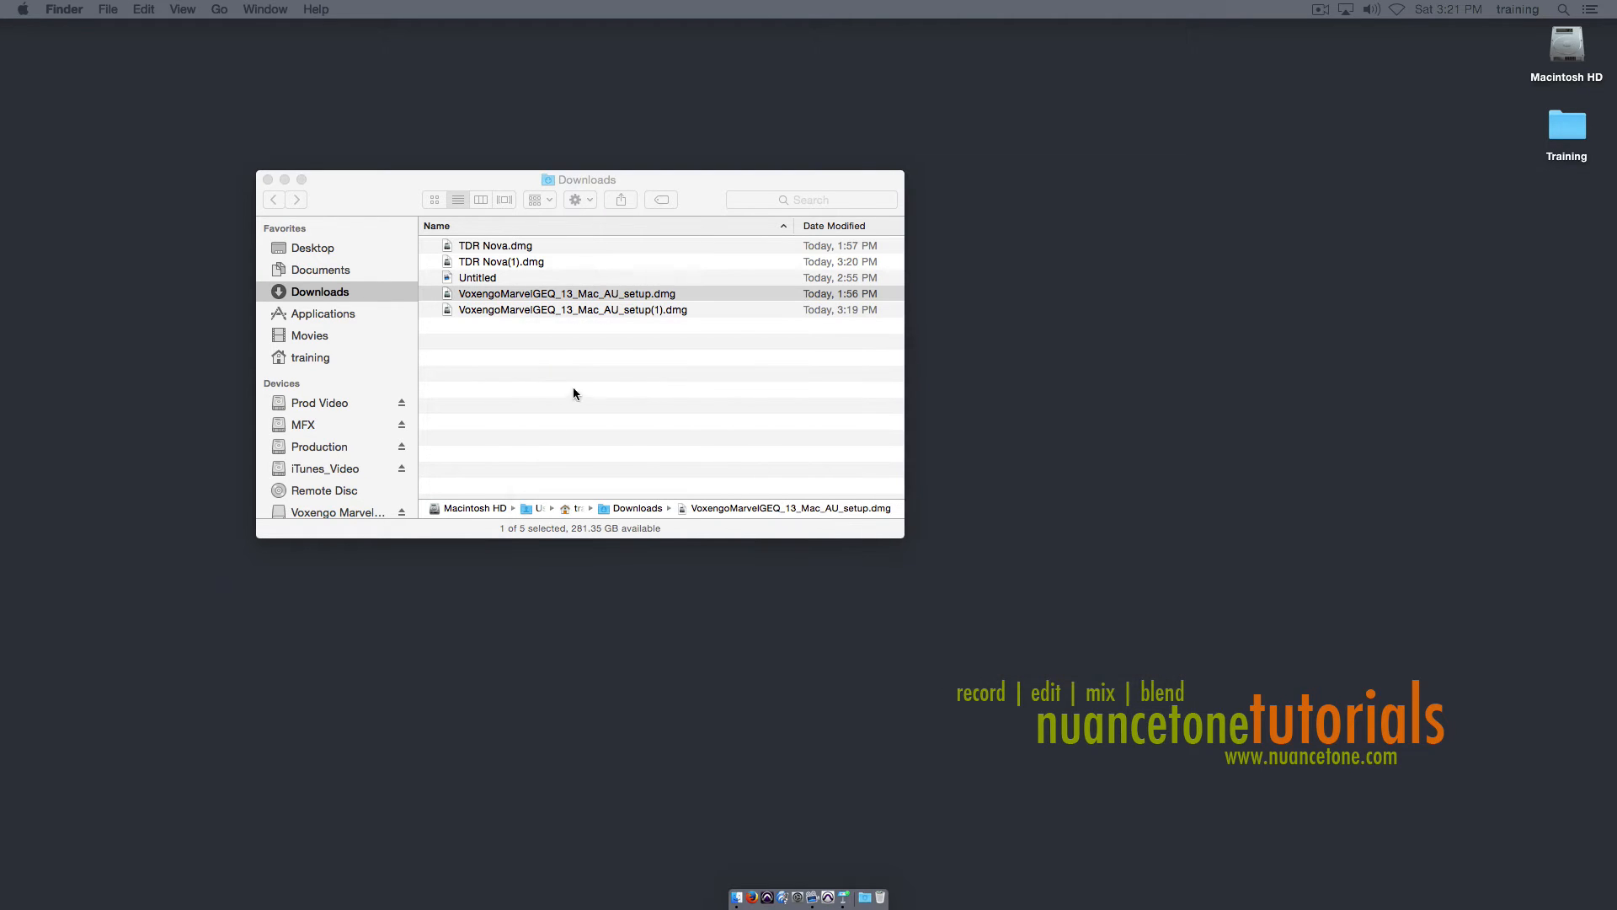
# Open the TDR Nova.dmg disk image from the Downloads folder.
pyautogui.click(497, 245)
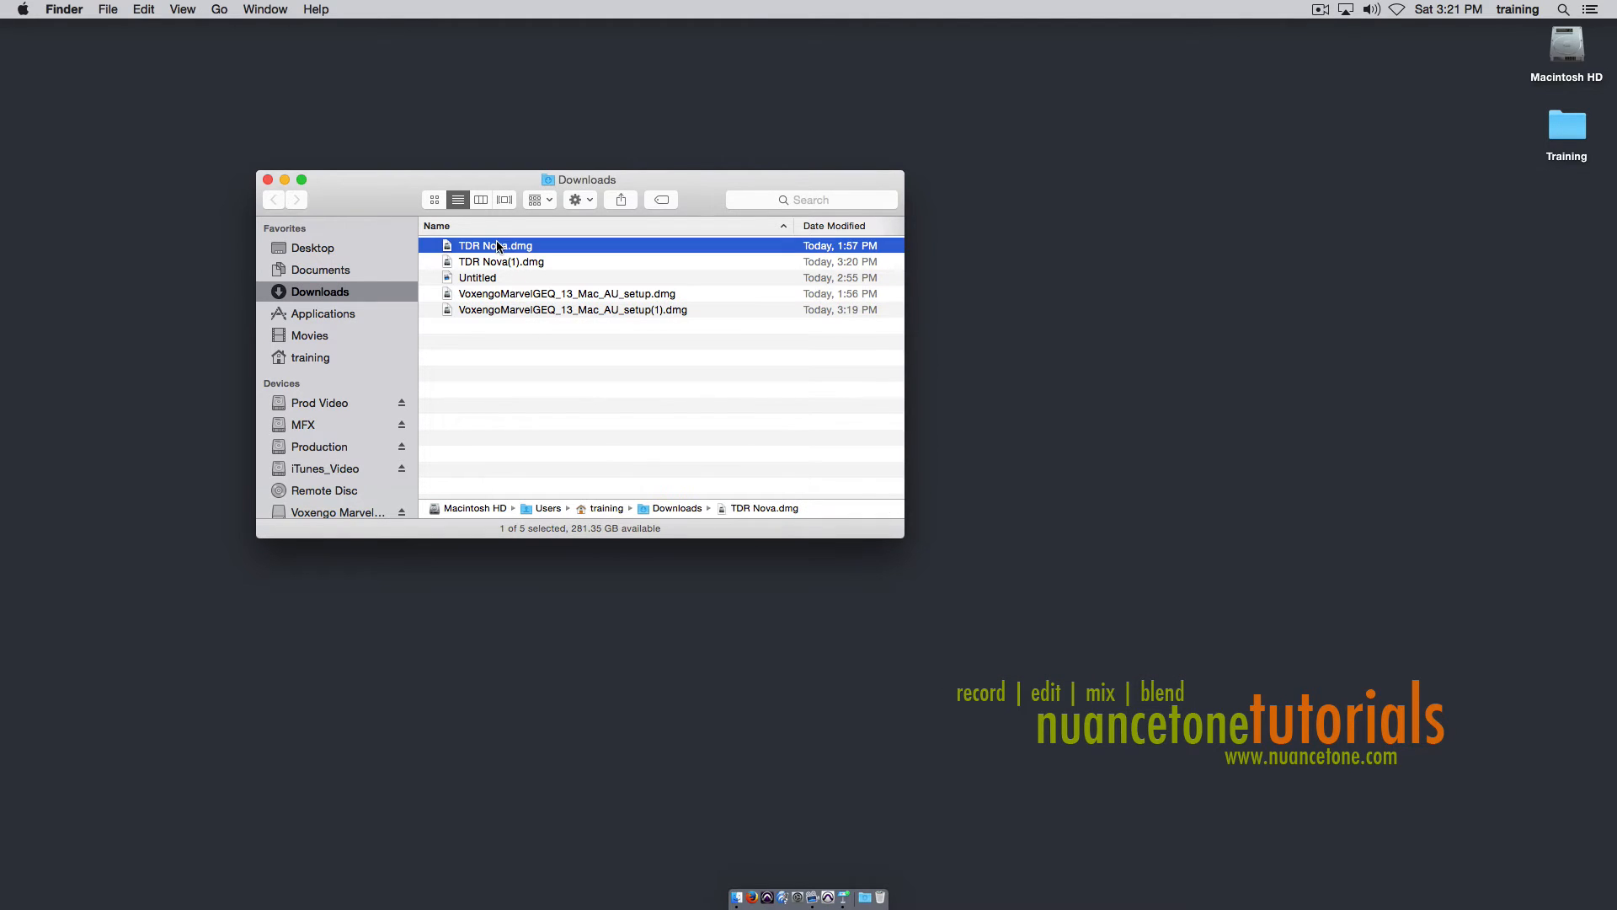
pyautogui.doubleClick(497, 245)
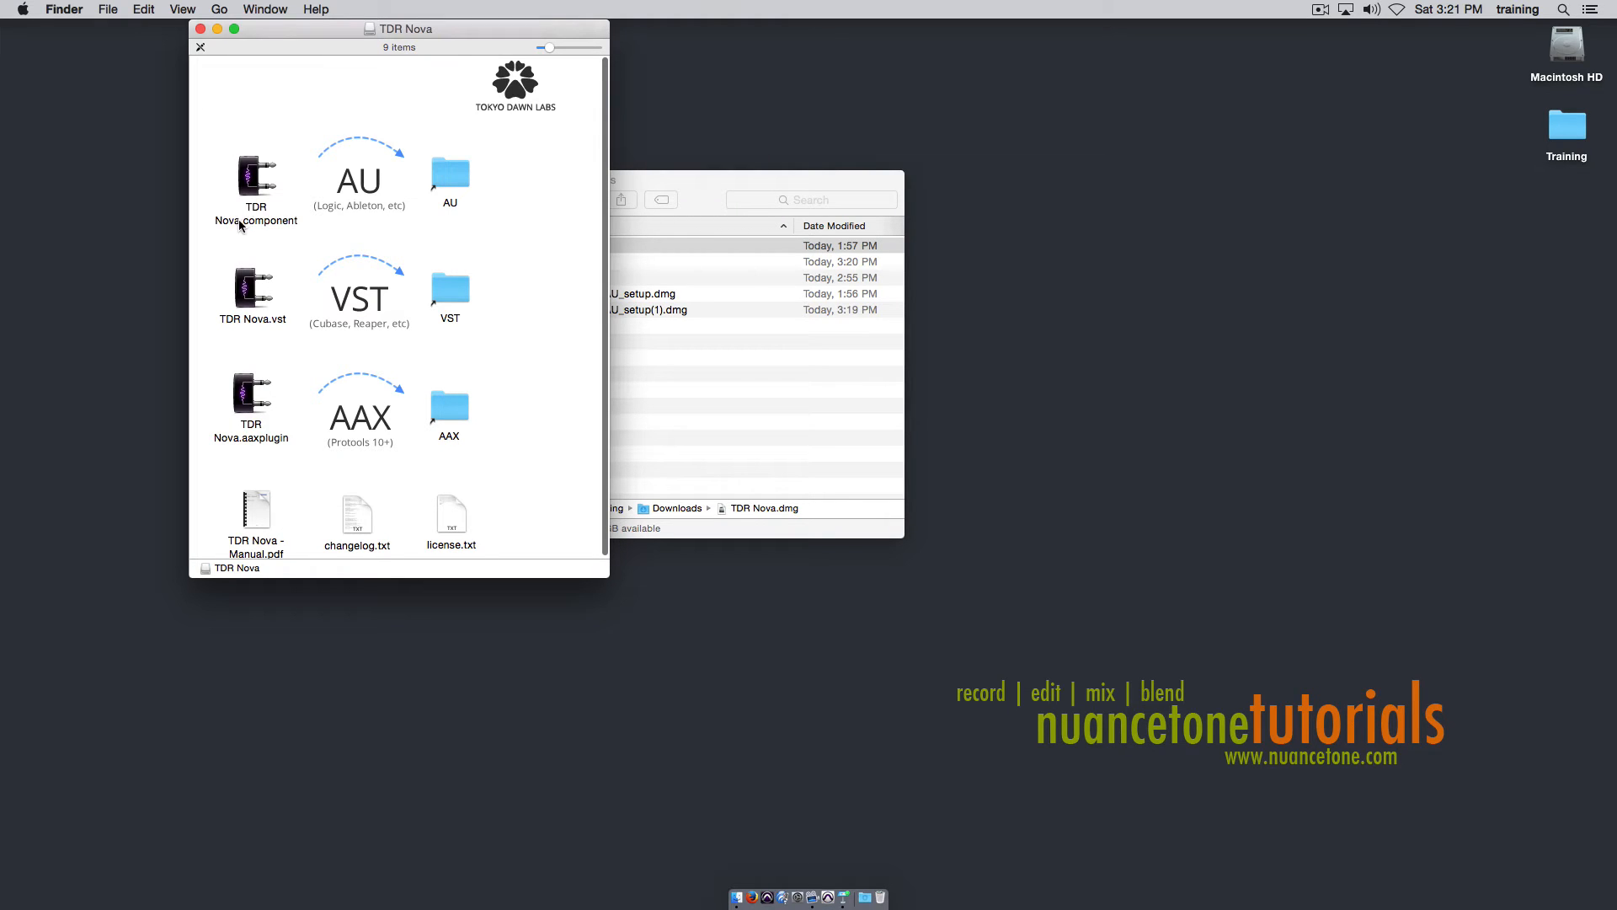
# Copy TDR Nova.component into the AU folder shortcut, authorizing the change as administrator, and close the Components window.
pyautogui.moveTo(253, 189); pyautogui.dragTo(455, 175)
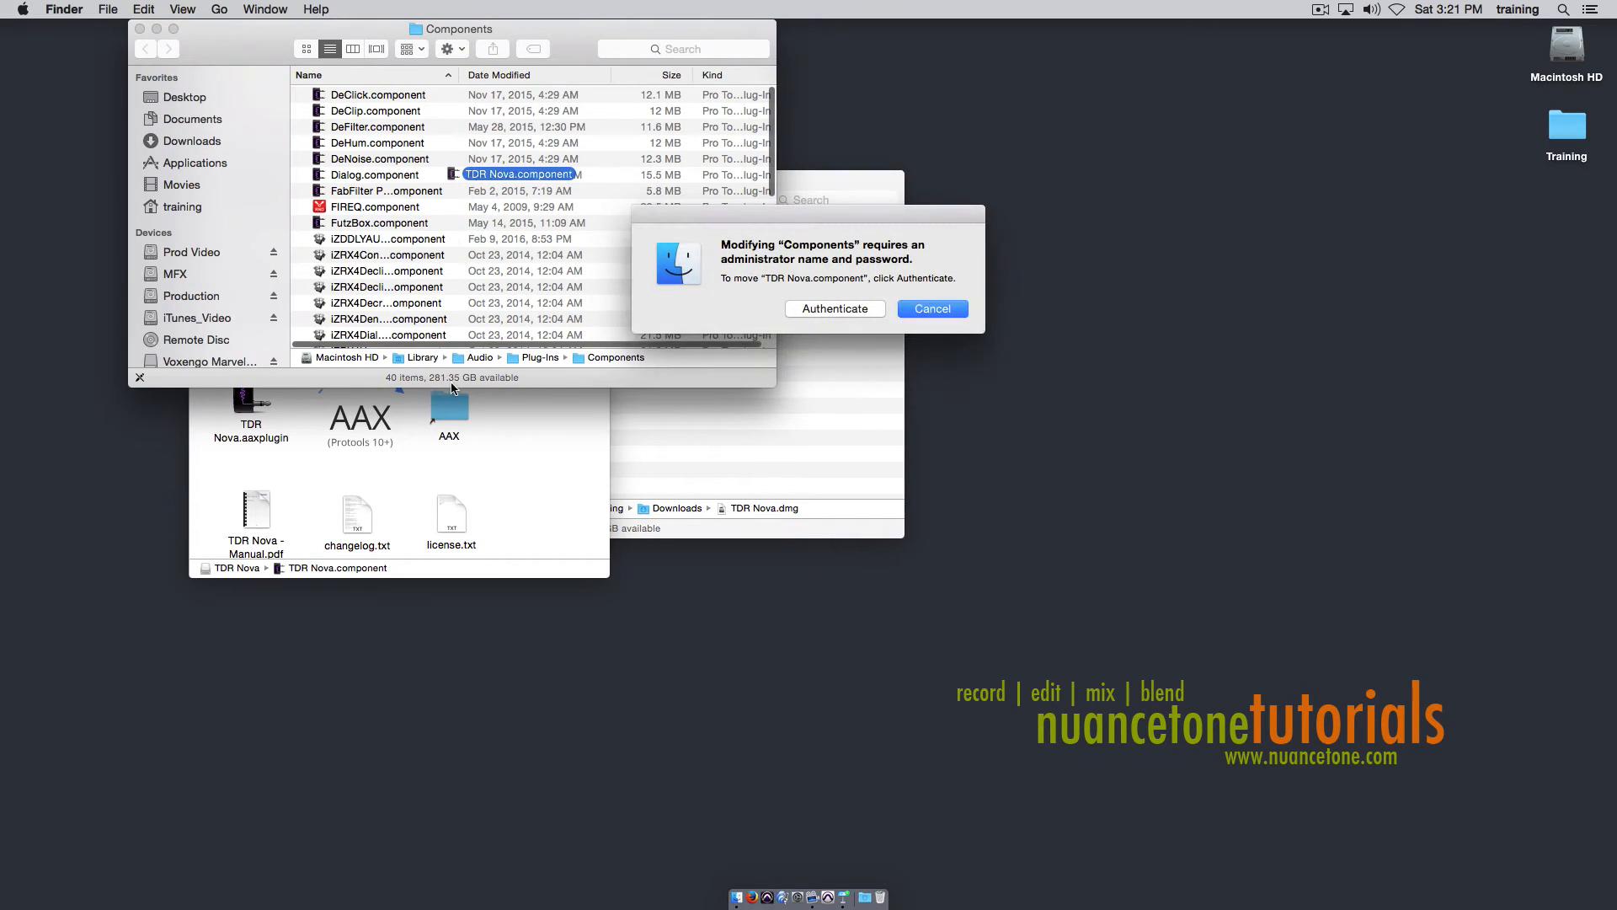
pyautogui.click(845, 309)
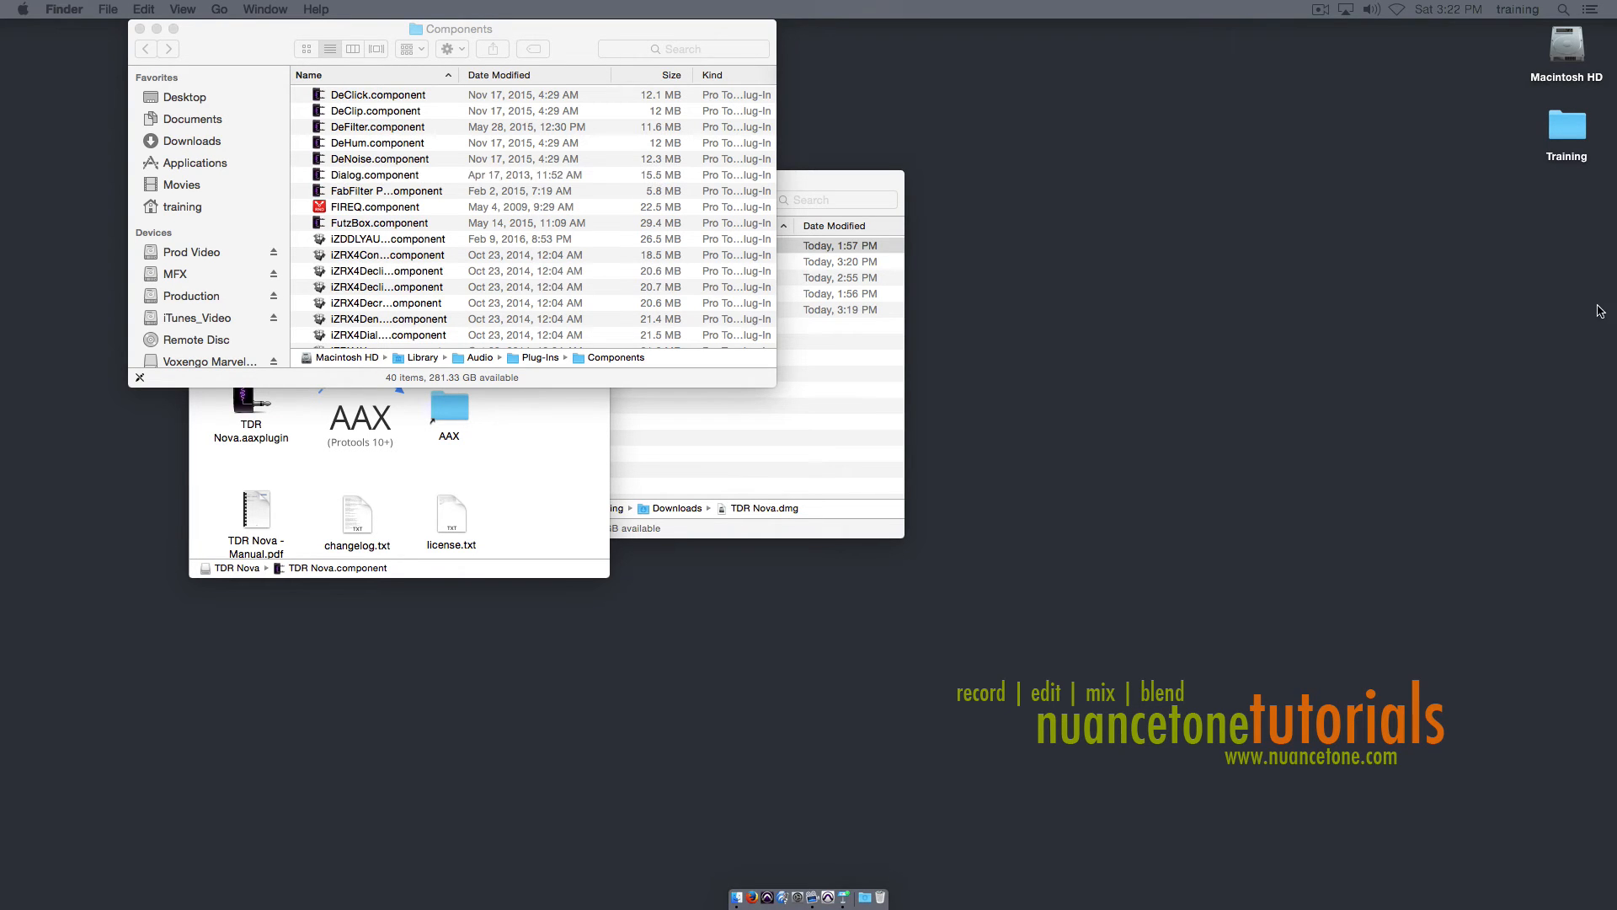
pyautogui.click(140, 29)
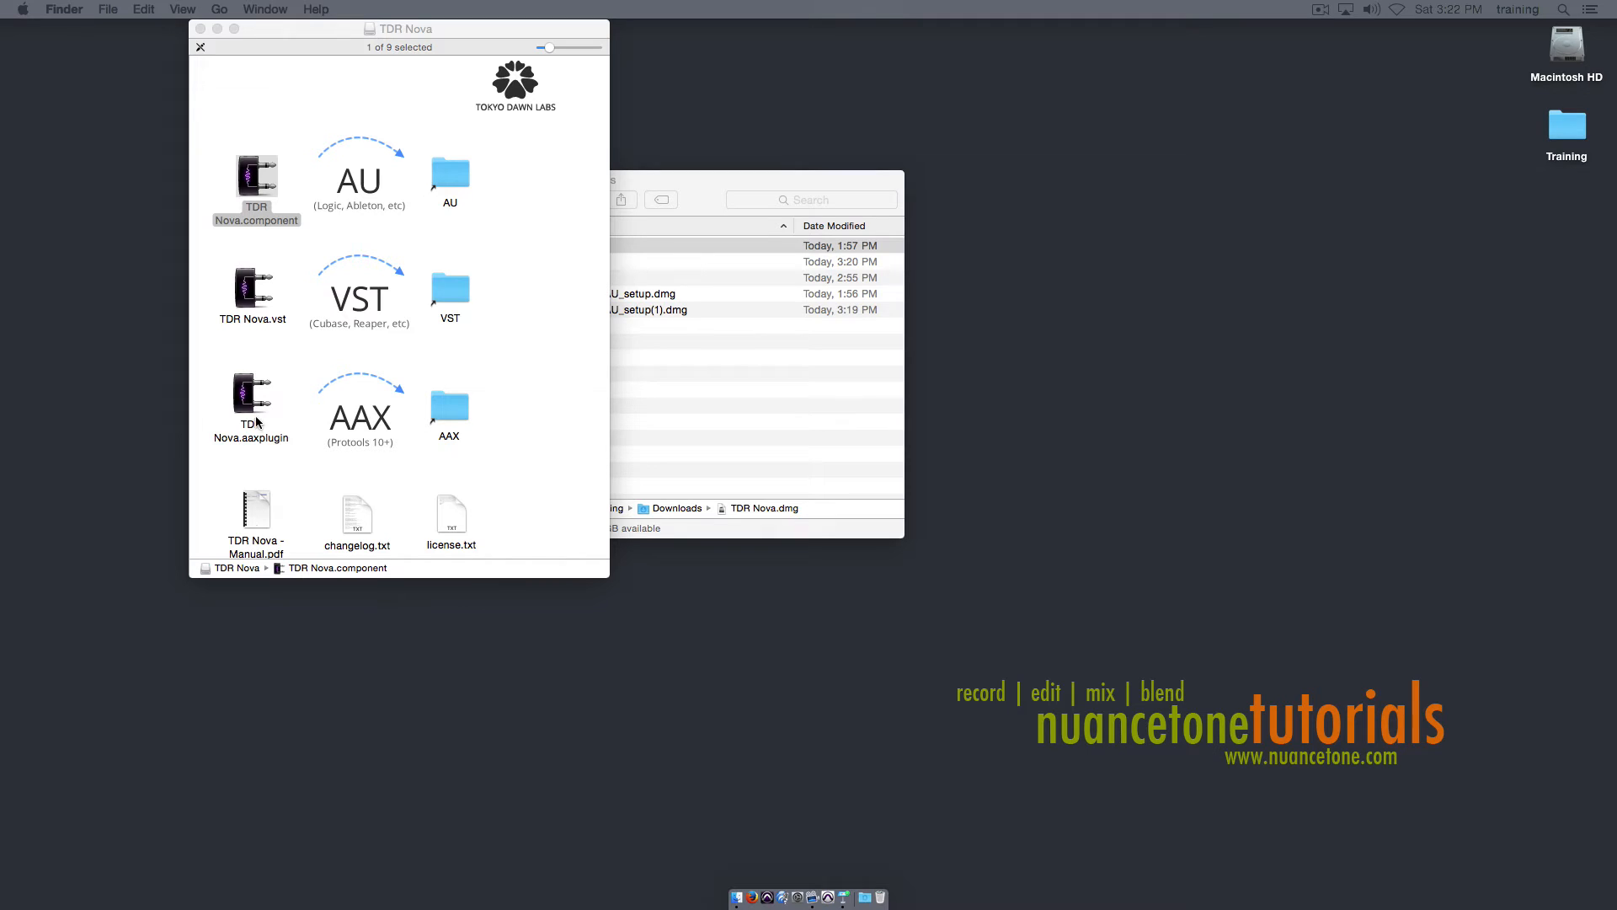
# Close the TDR Nova disk image window and the Downloads window.
pyautogui.scroll(-1, 310, 513)
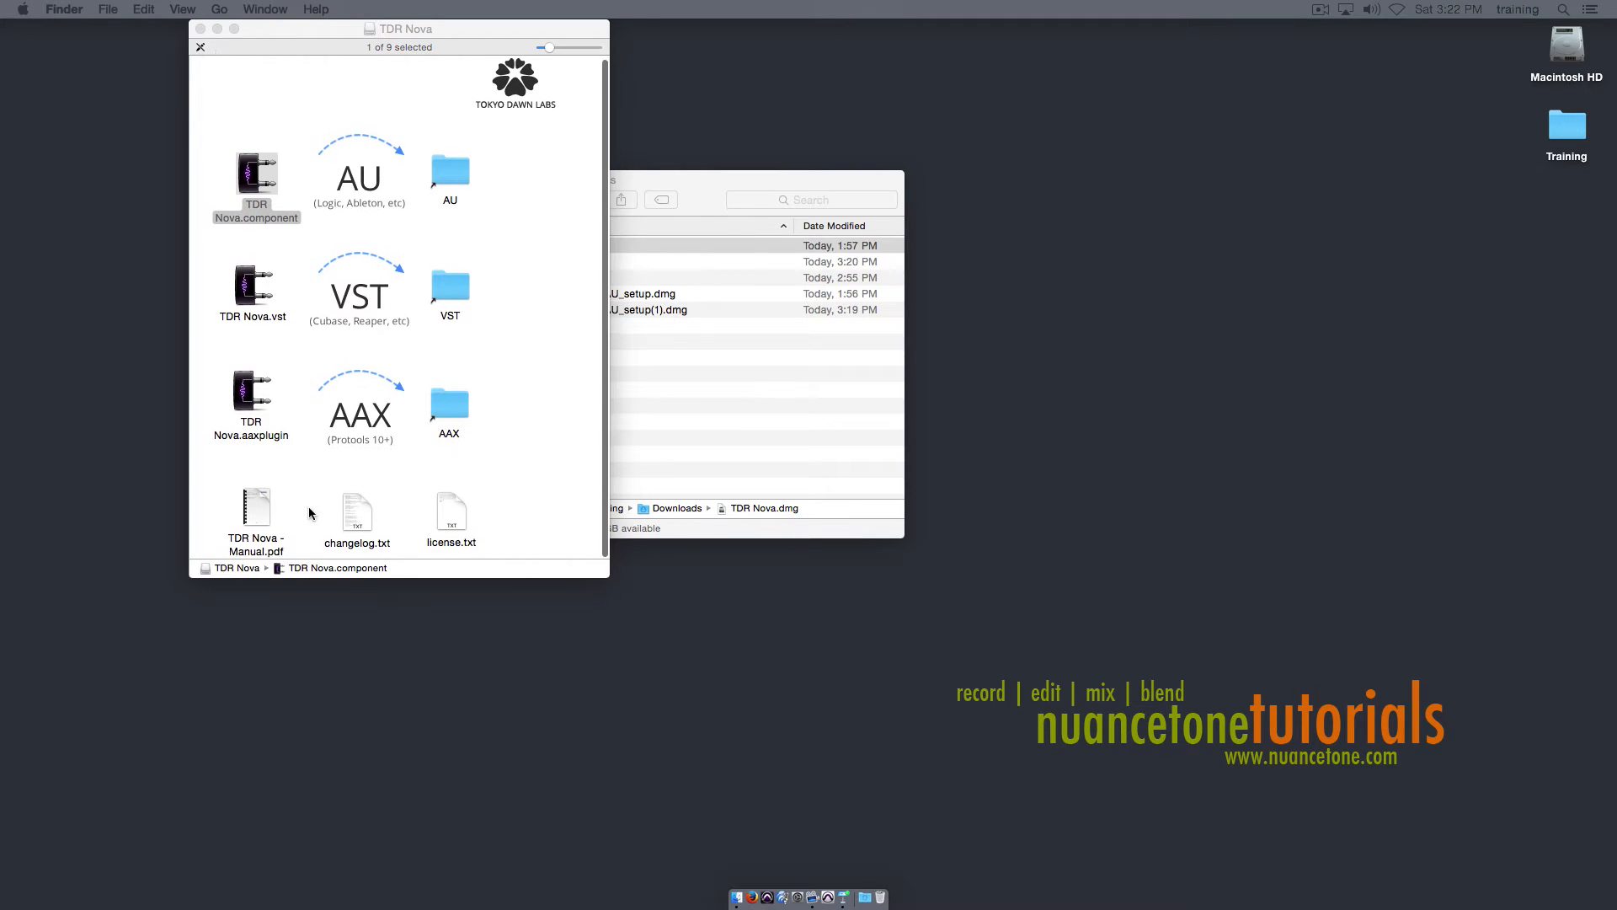
pyautogui.click(200, 28)
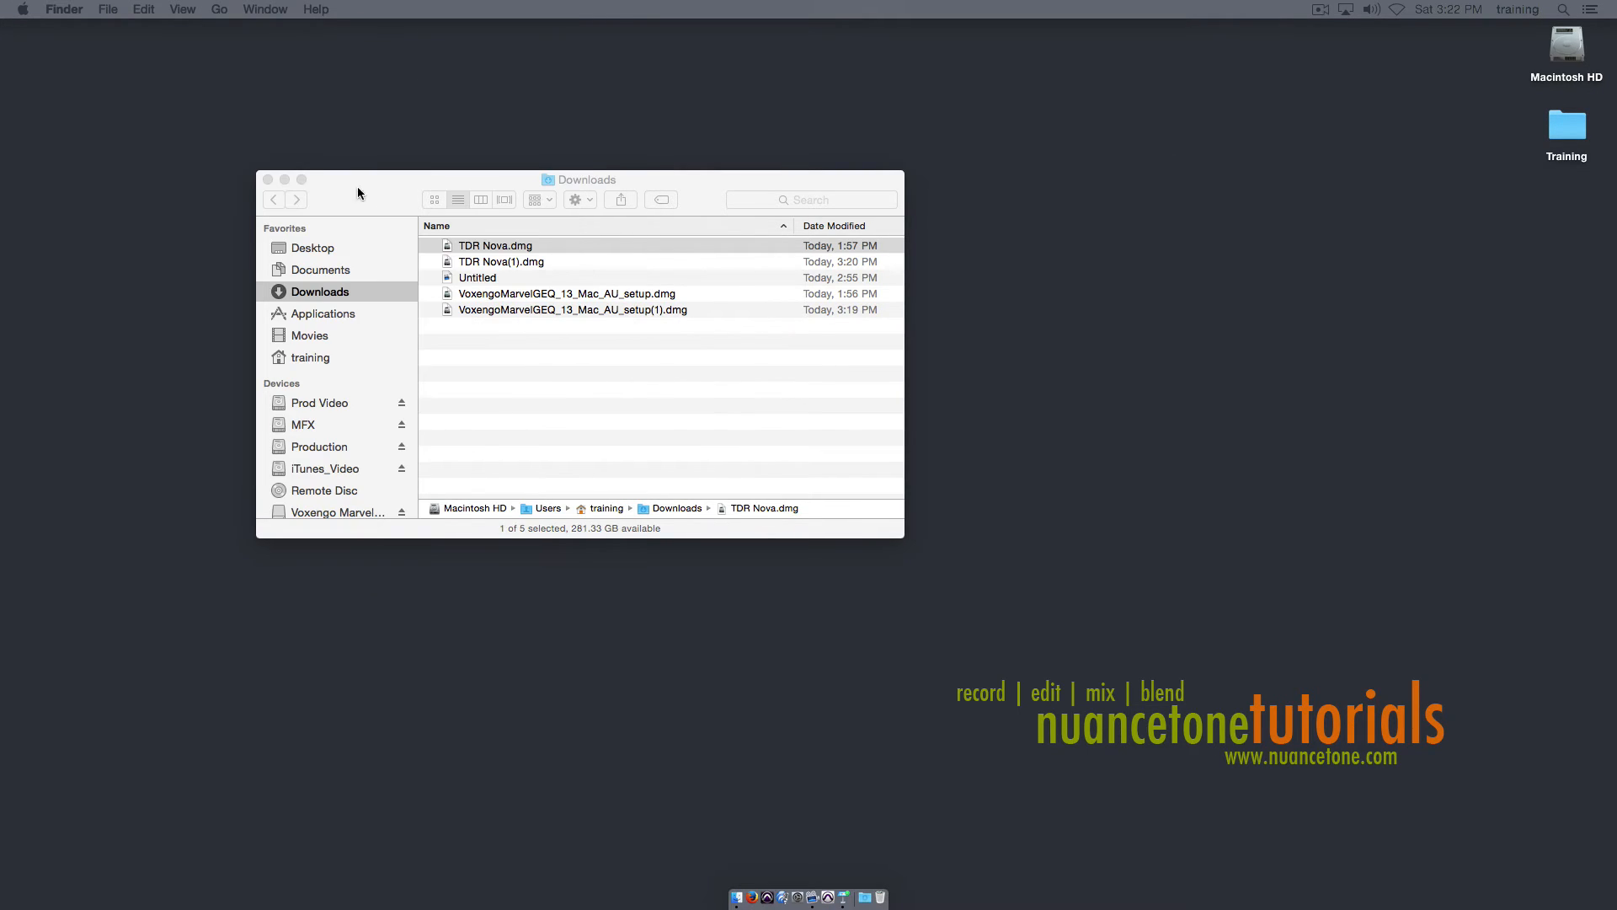
pyautogui.click(268, 180)
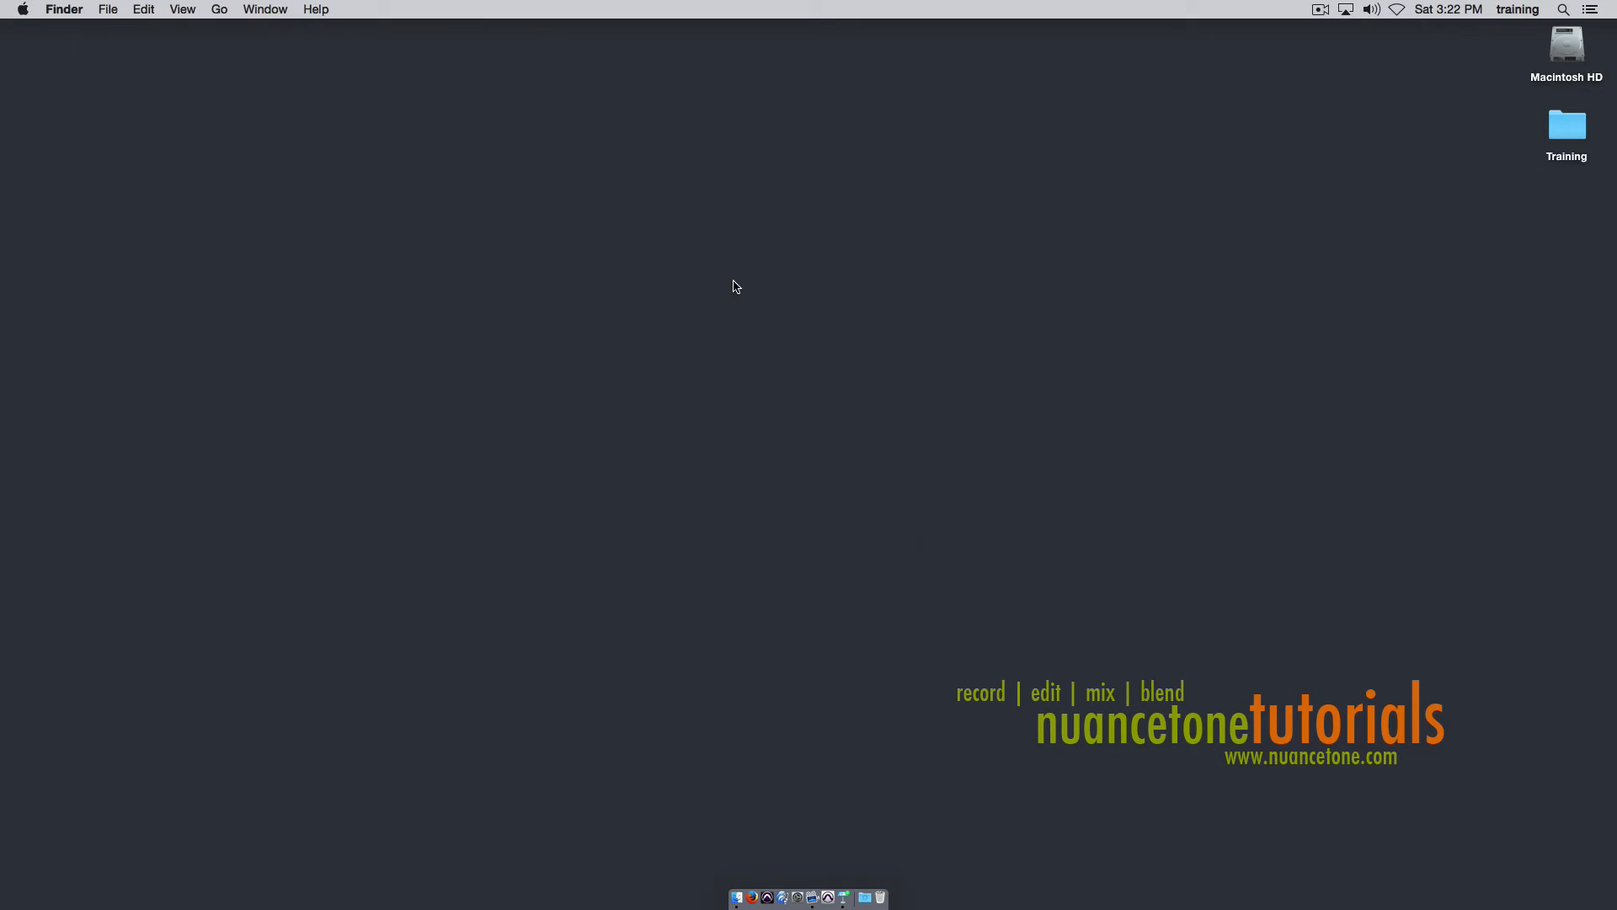
# Launch TwistedWave and open Makers 46.wav from the Audio Examples folder inside the Training folder on the desktop.
pyautogui.click(783, 898)
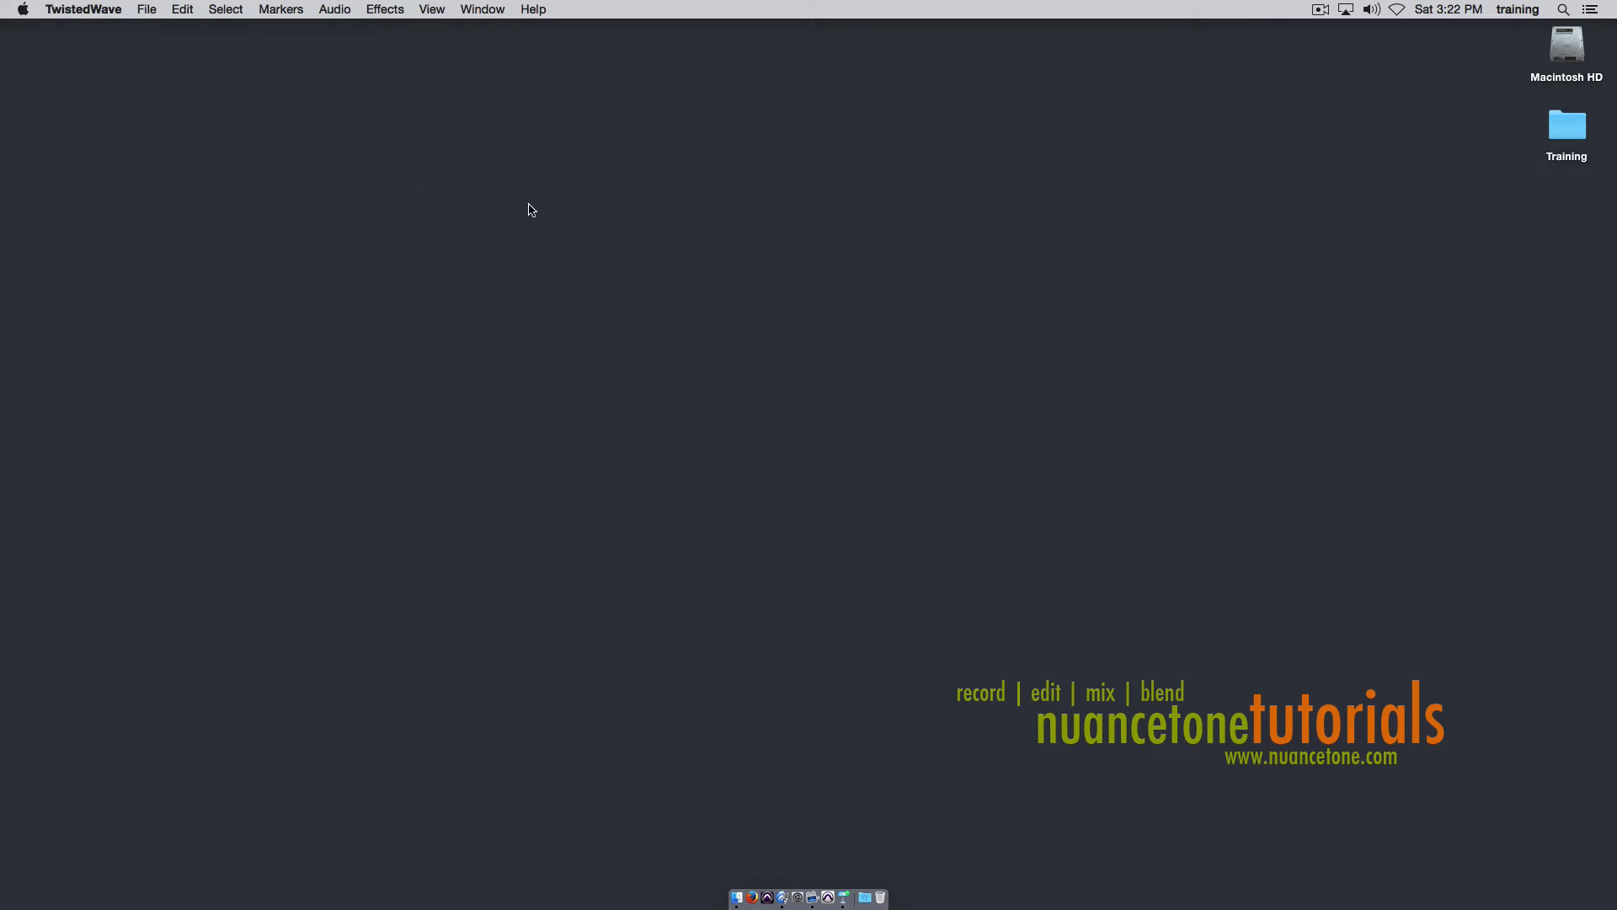
pyautogui.doubleClick(1569, 152)
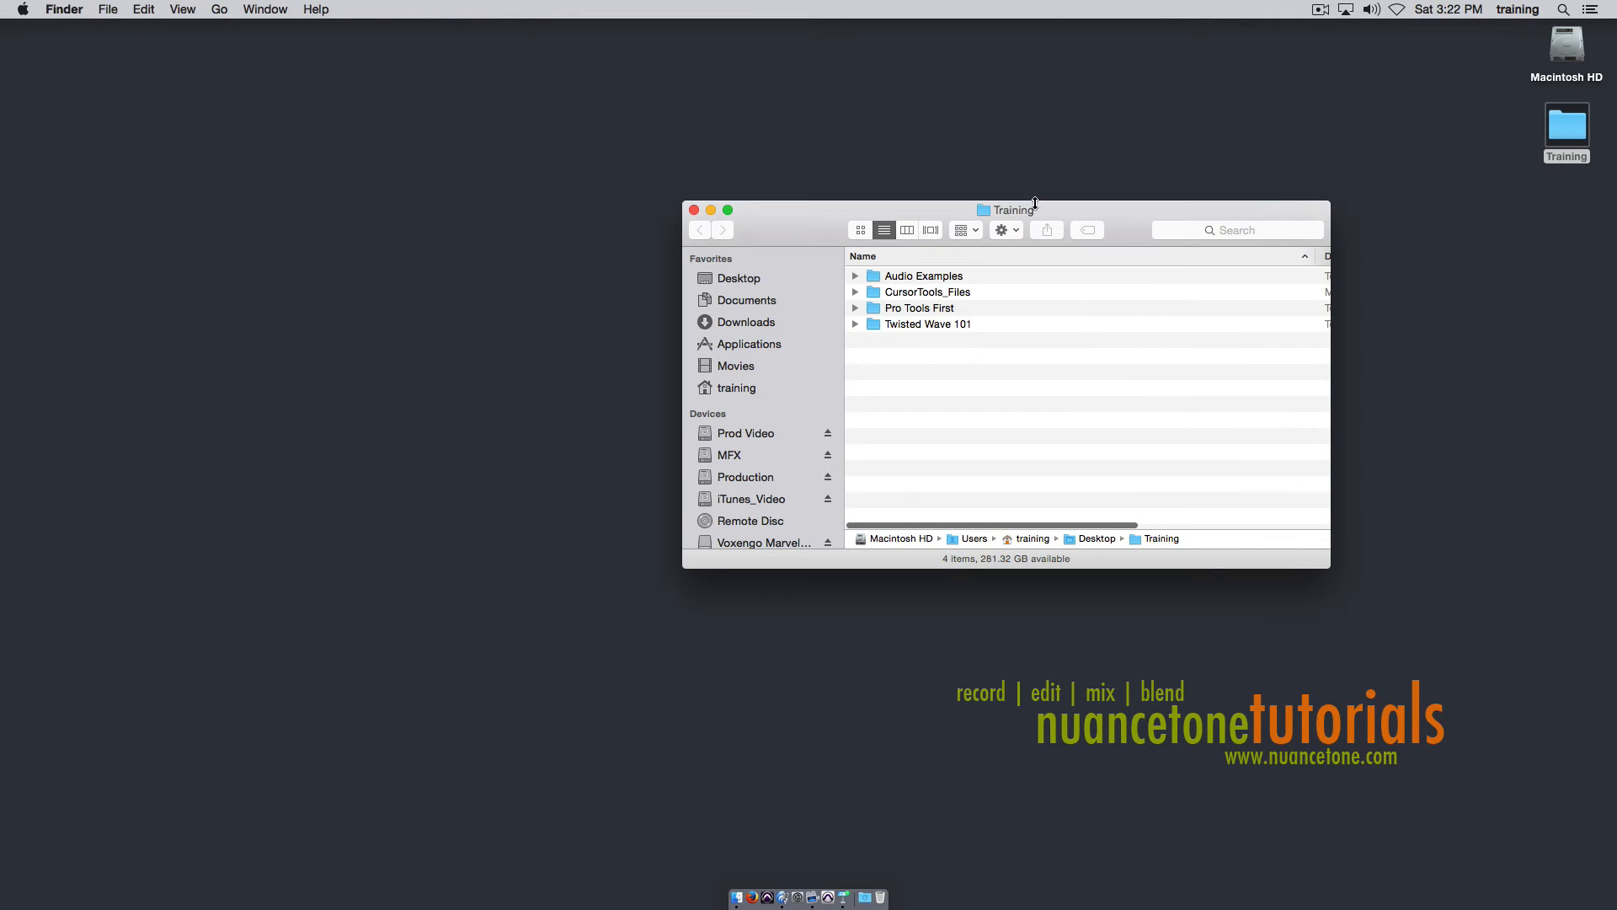
pyautogui.doubleClick(980, 276)
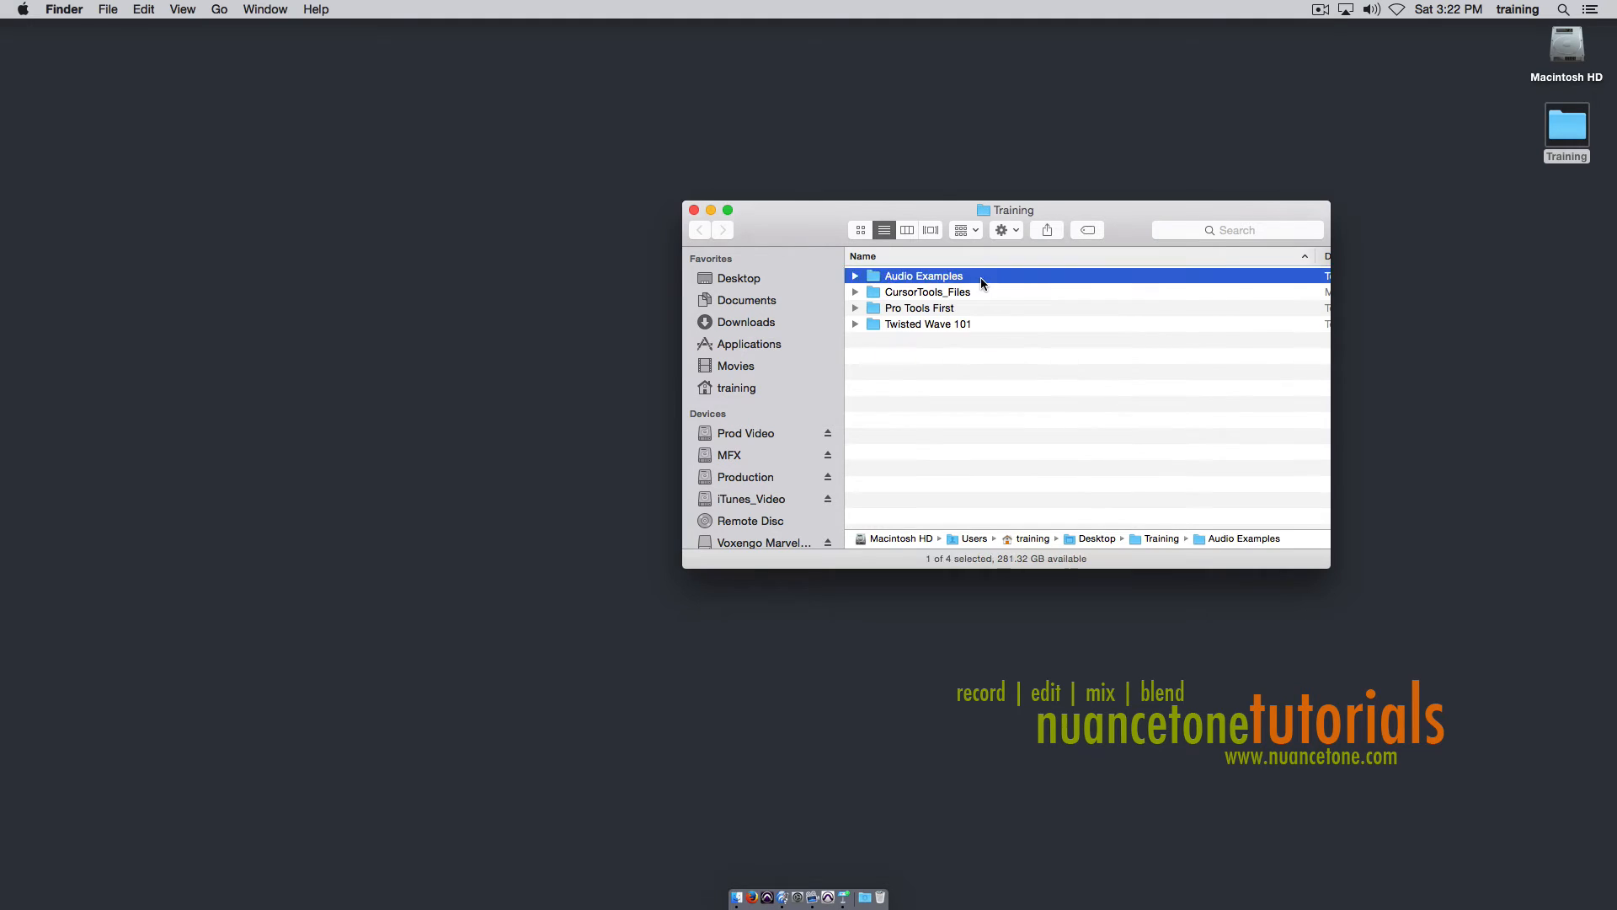
pyautogui.press('Down')
pyautogui.press('Down')
pyautogui.press('Down')
pyautogui.press('Down')
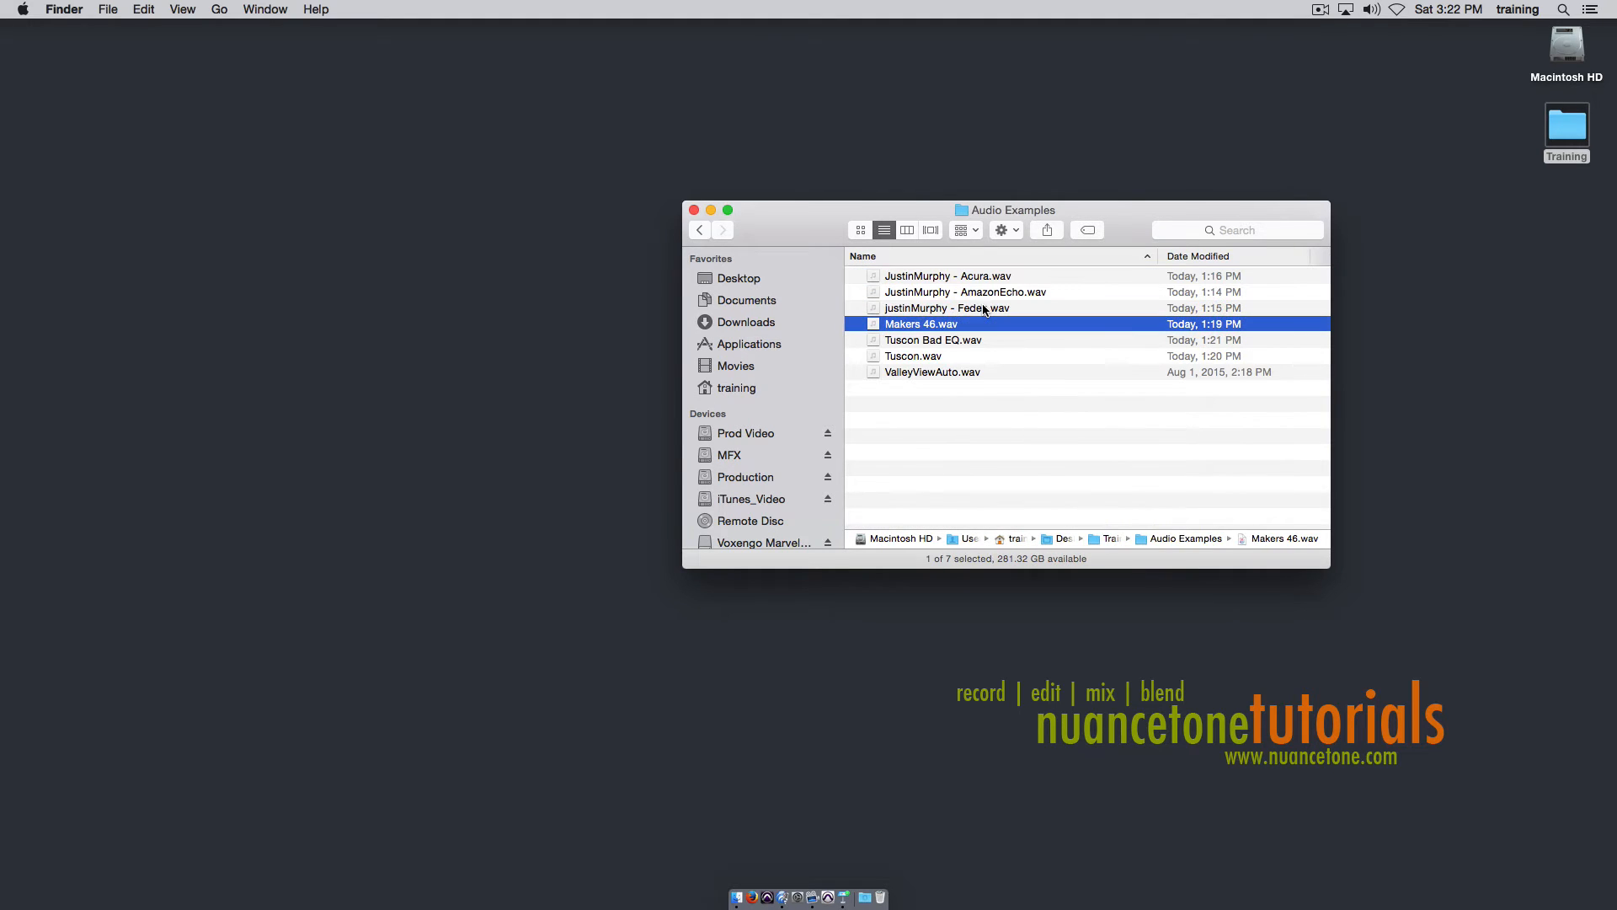
pyautogui.press('Return')
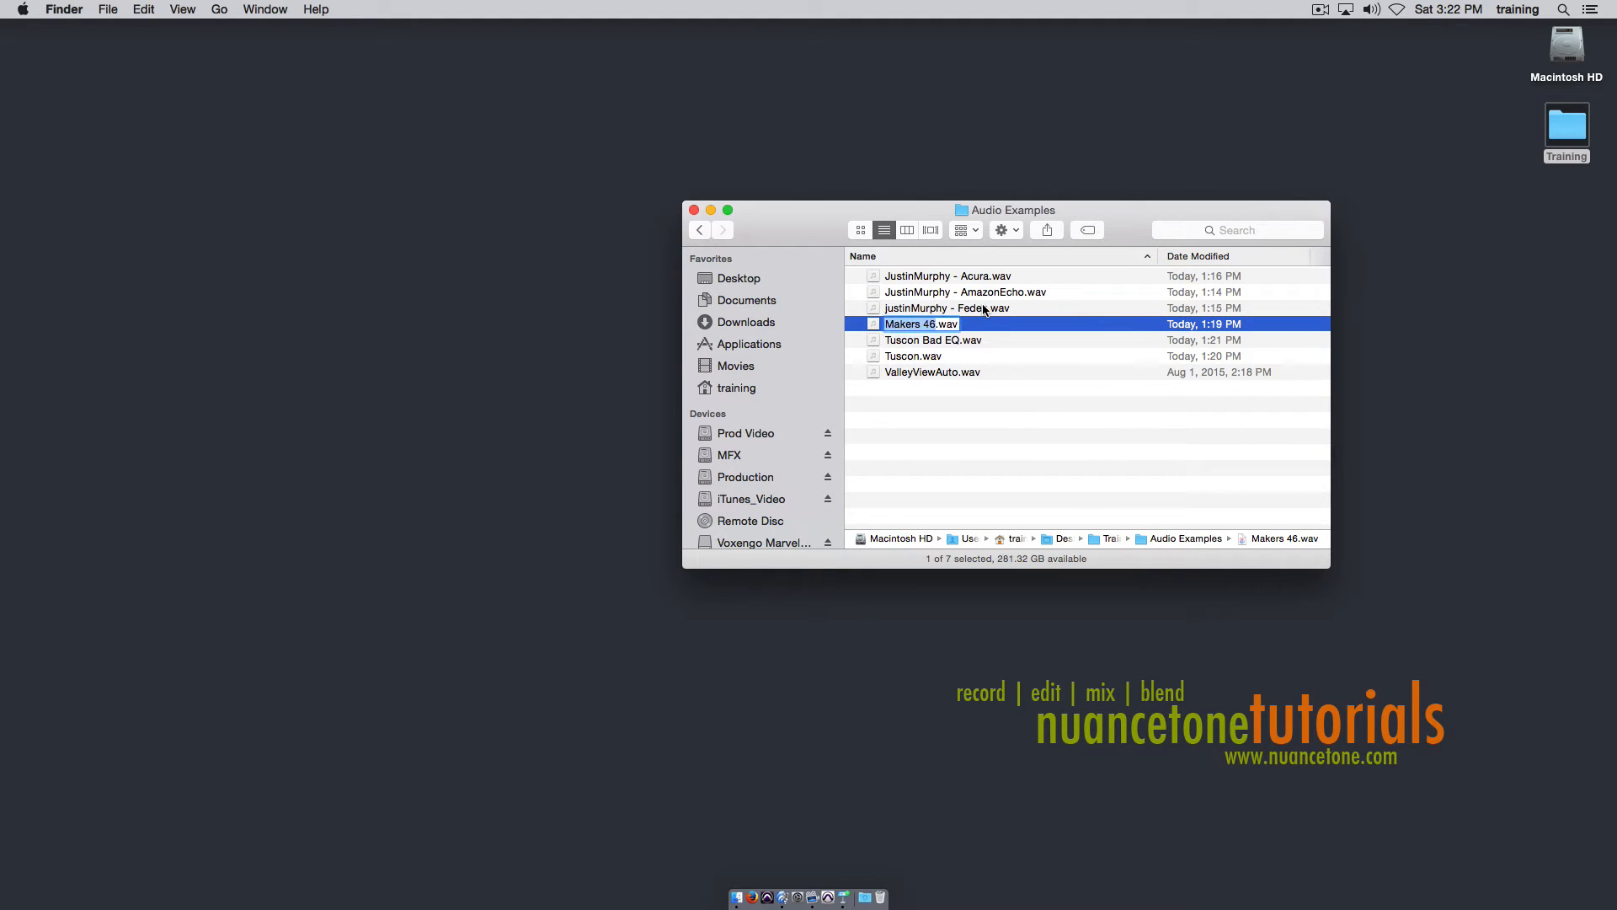
pyautogui.click(908, 391)
pyautogui.doubleClick(916, 327)
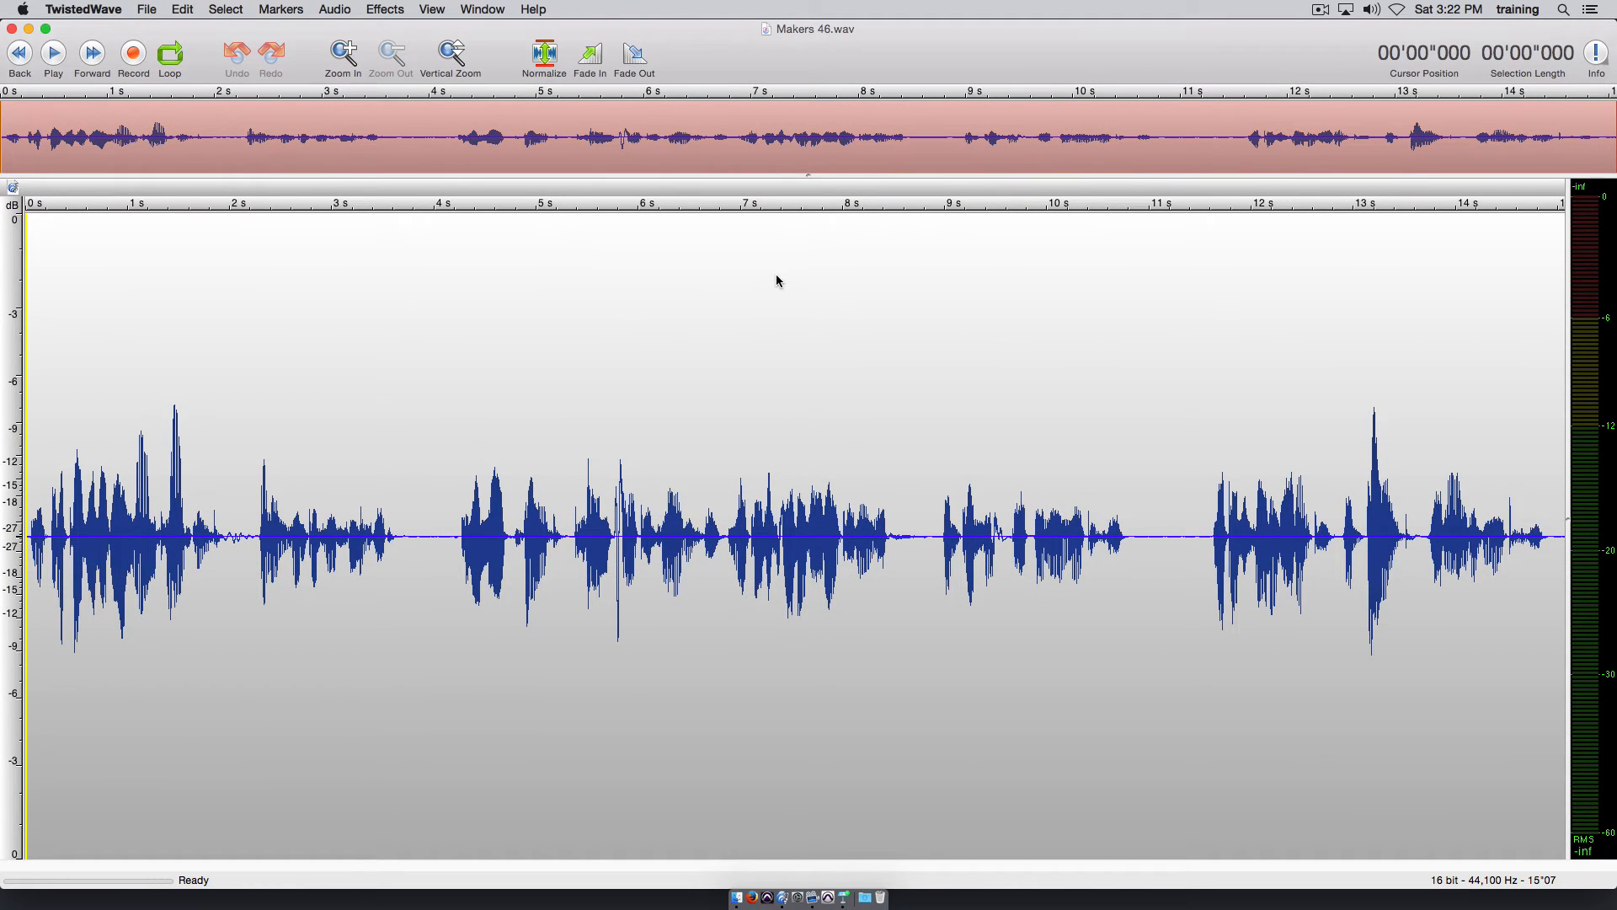
# Play the first couple of seconds of the recording and select the section from about 4.1 to 8.7 seconds.
pyautogui.click(54, 55)
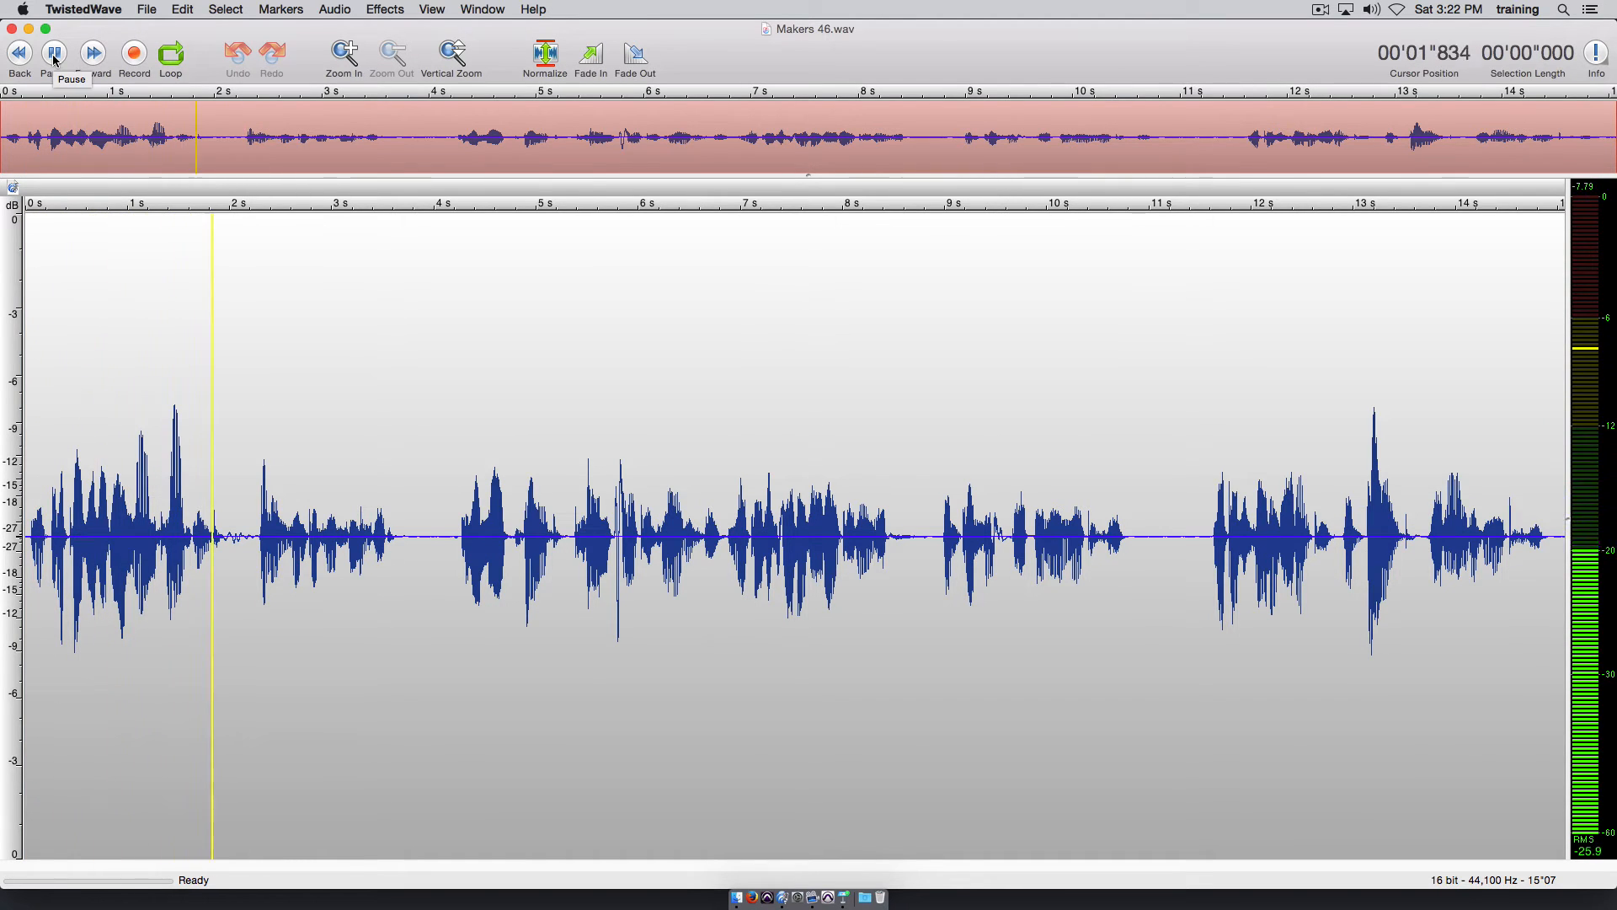
pyautogui.click(54, 56)
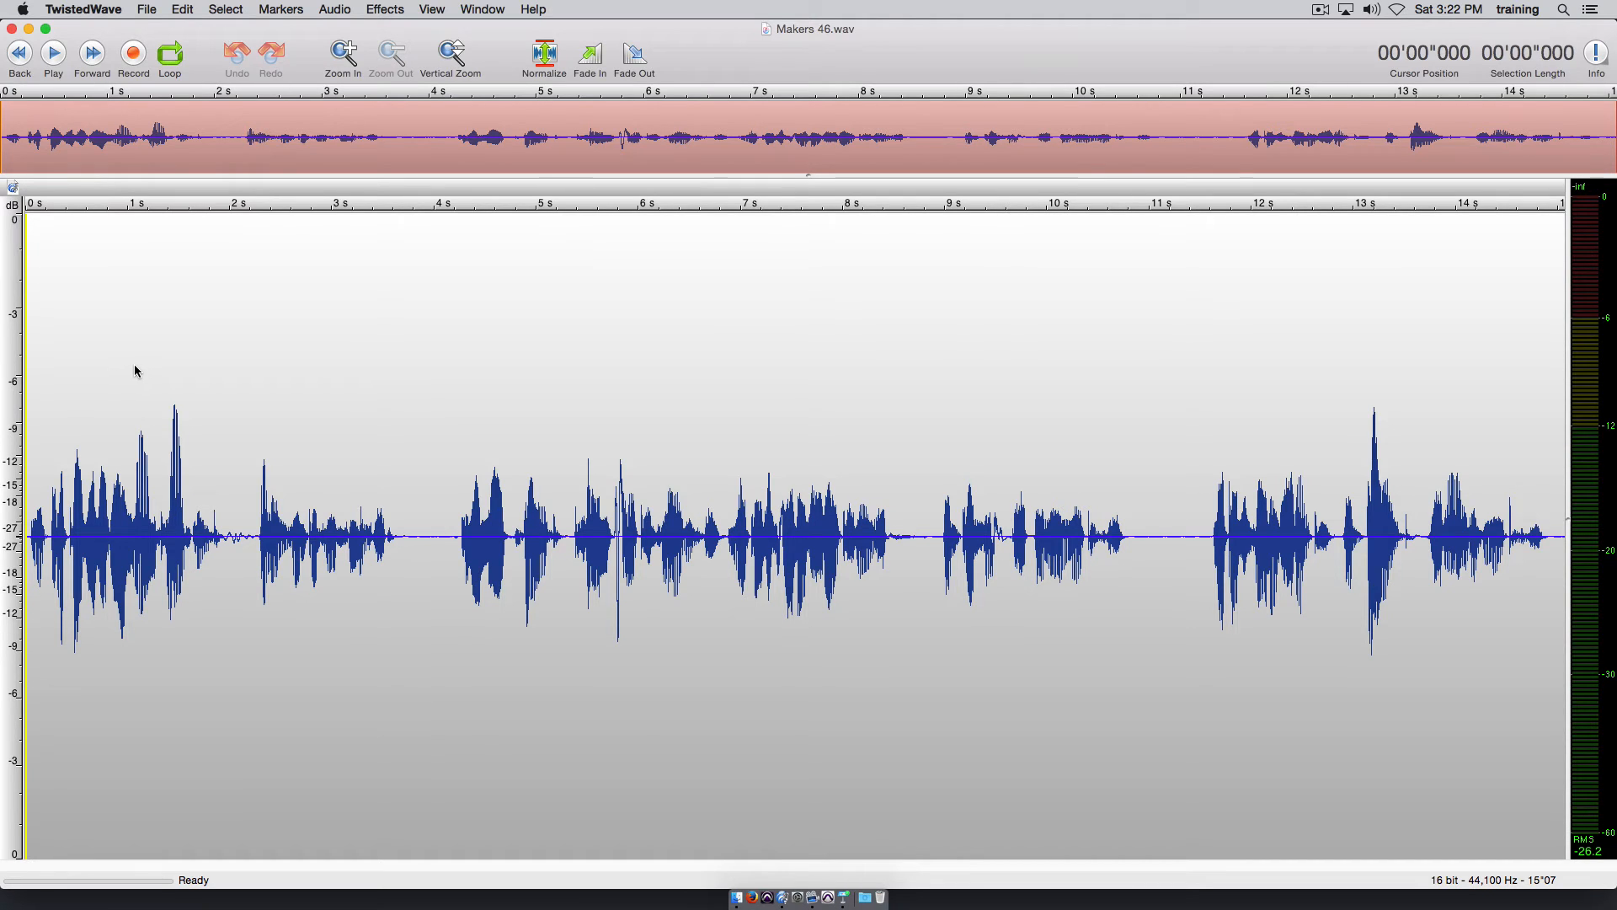
pyautogui.moveTo(447, 482); pyautogui.dragTo(912, 482)
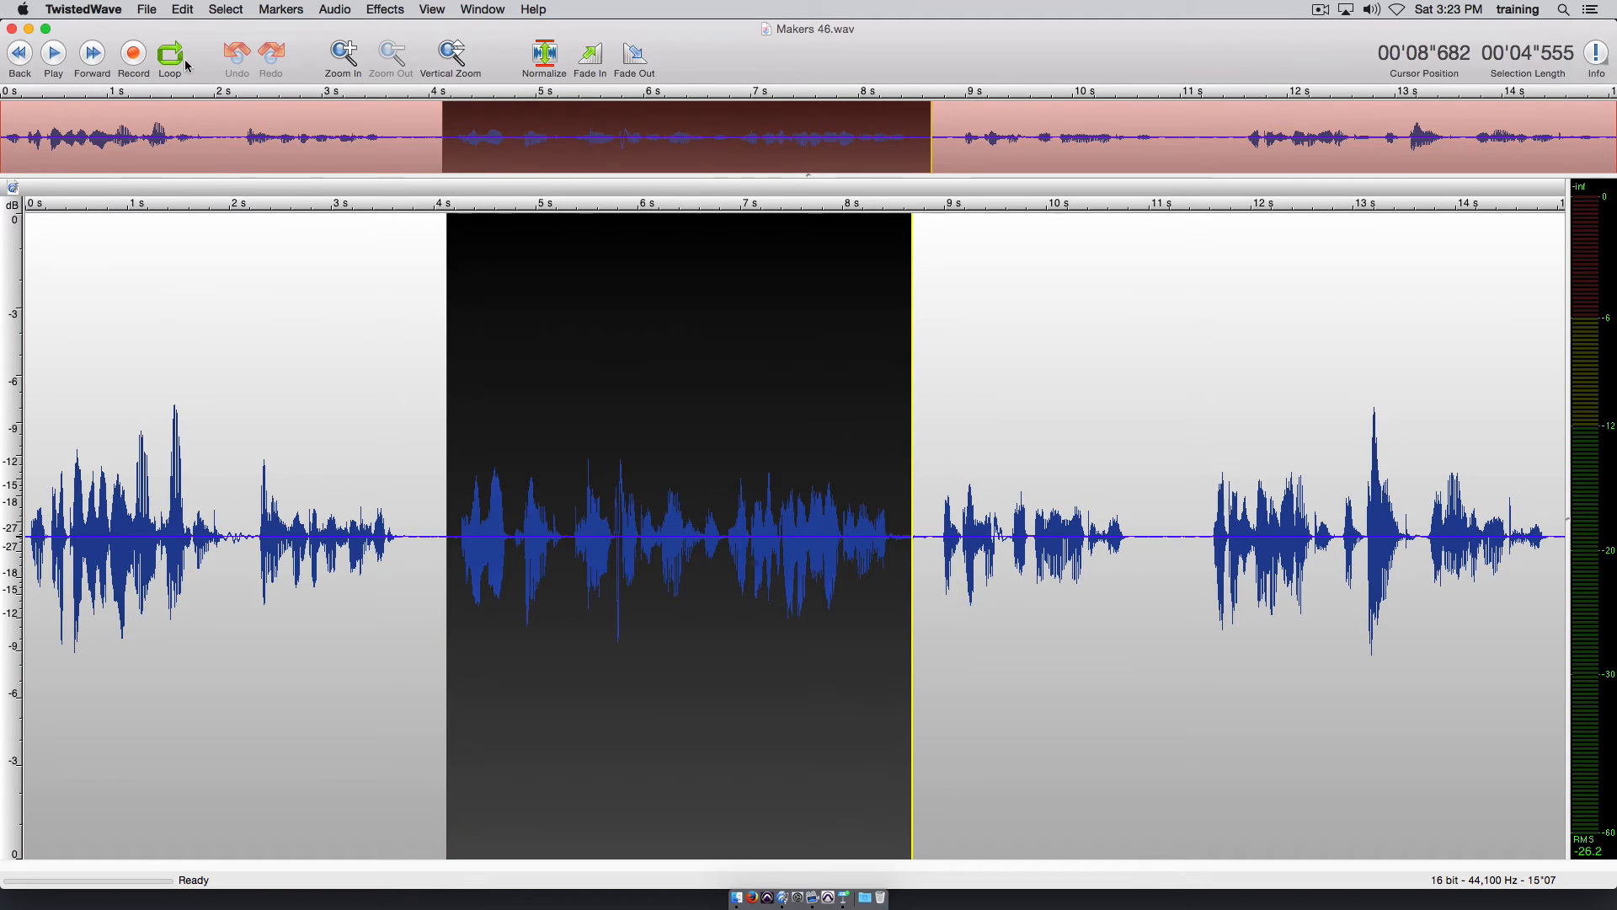
# Load Apple's AUHipass effect for the selected section and lower the filter's cutoff frequency while previewing the sound.
pyautogui.click(393, 11)
pyautogui.moveTo(401, 229)
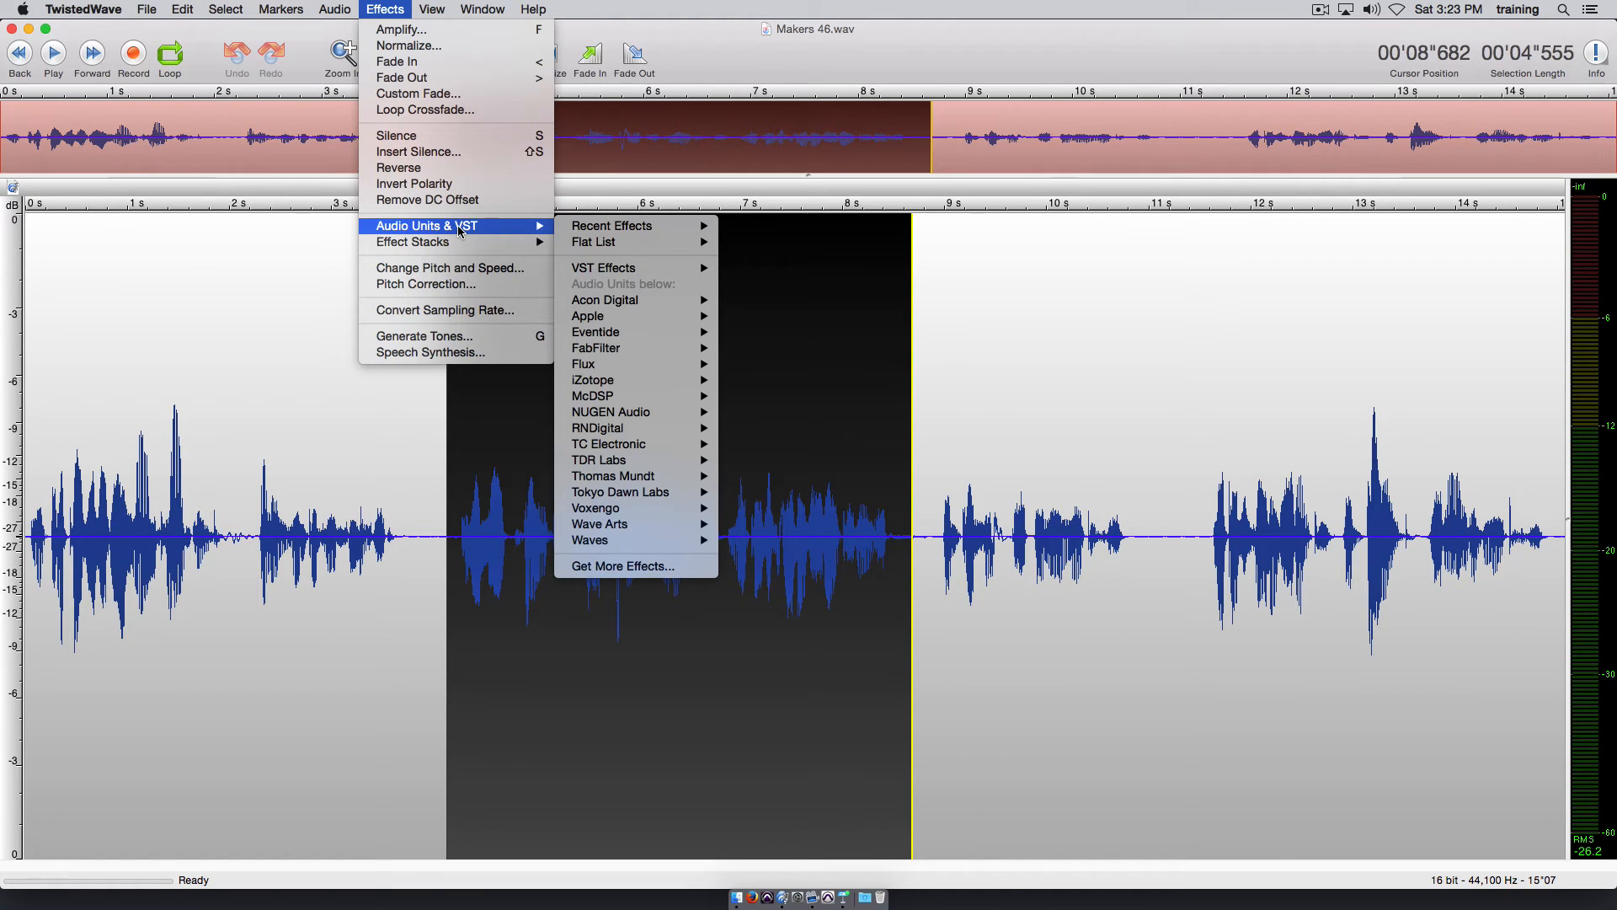
pyautogui.moveTo(588, 321)
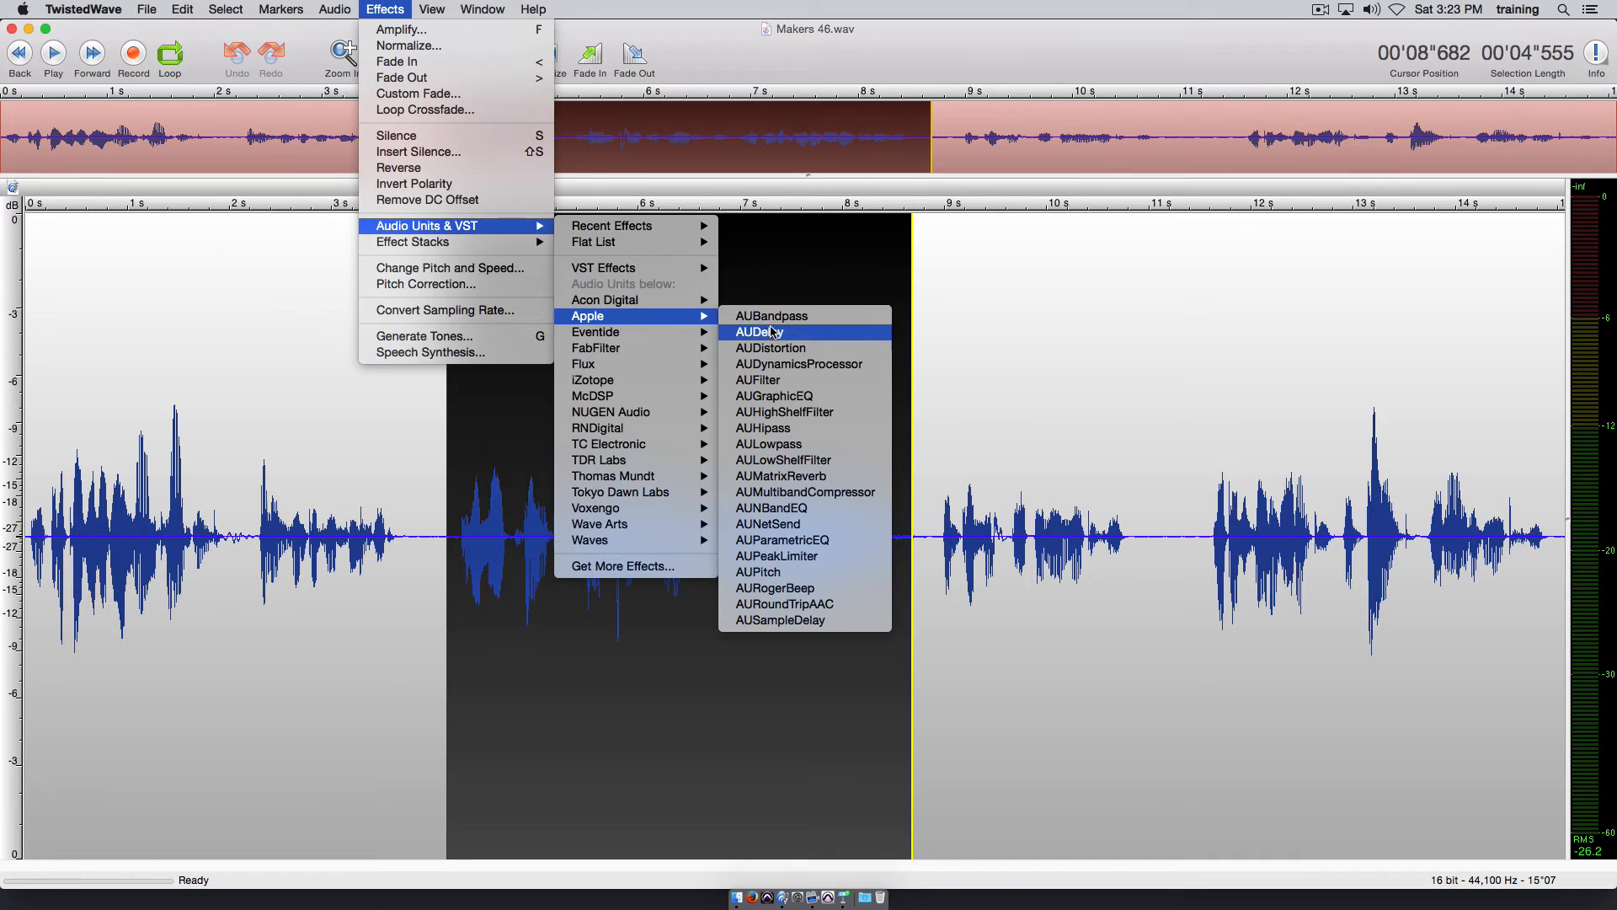
pyautogui.click(763, 428)
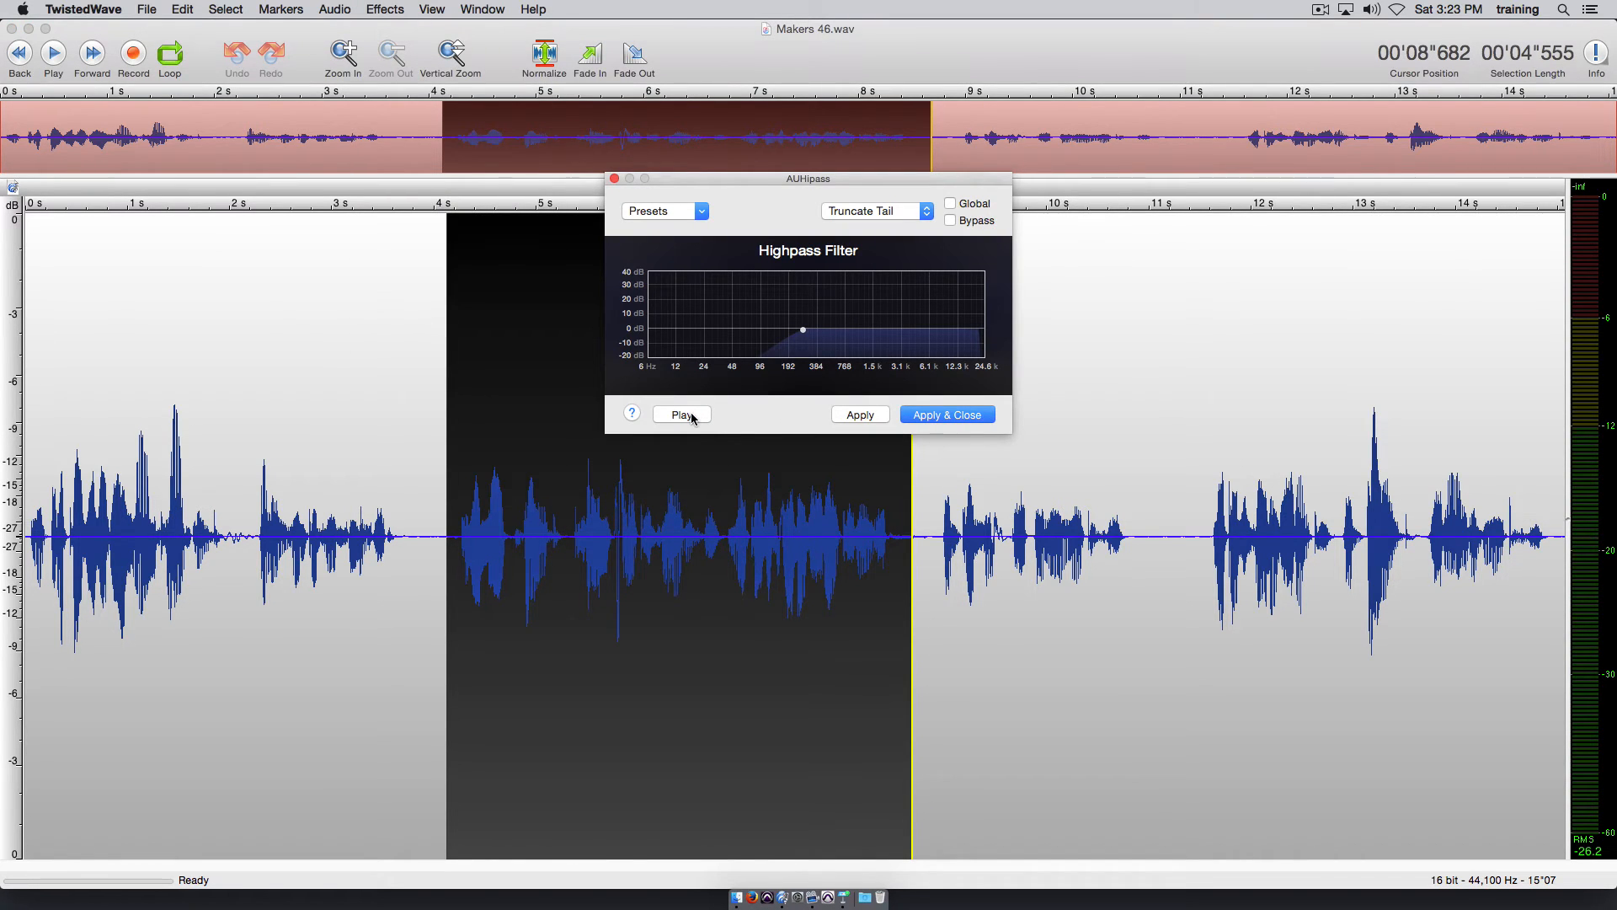
pyautogui.click(682, 414)
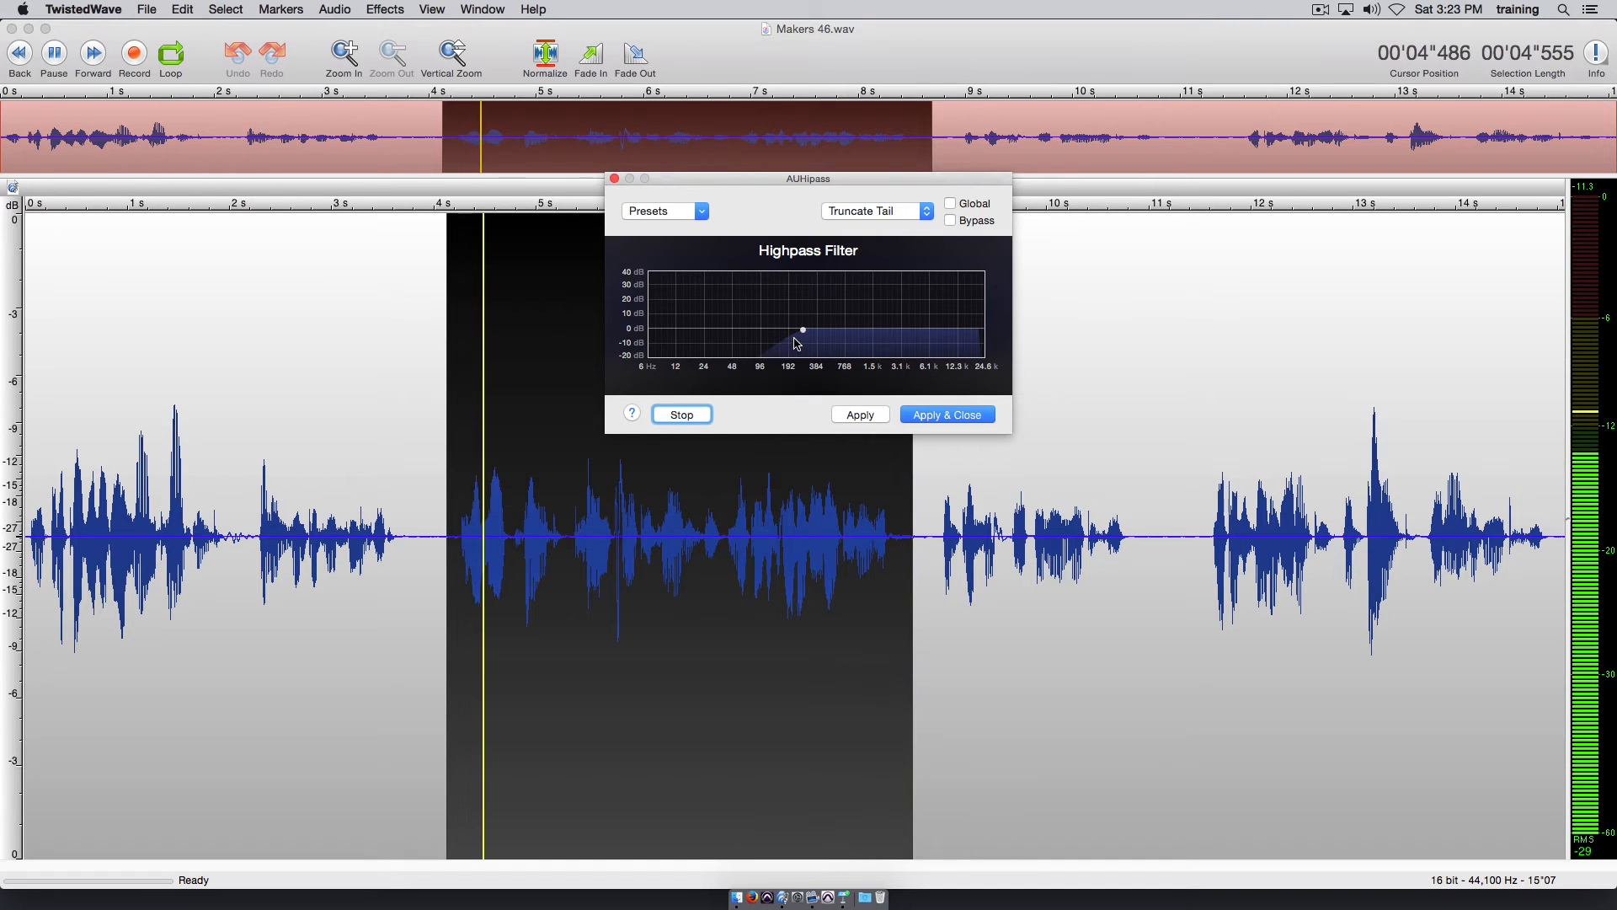
pyautogui.moveTo(803, 330); pyautogui.dragTo(750, 332)
pyautogui.click(682, 415)
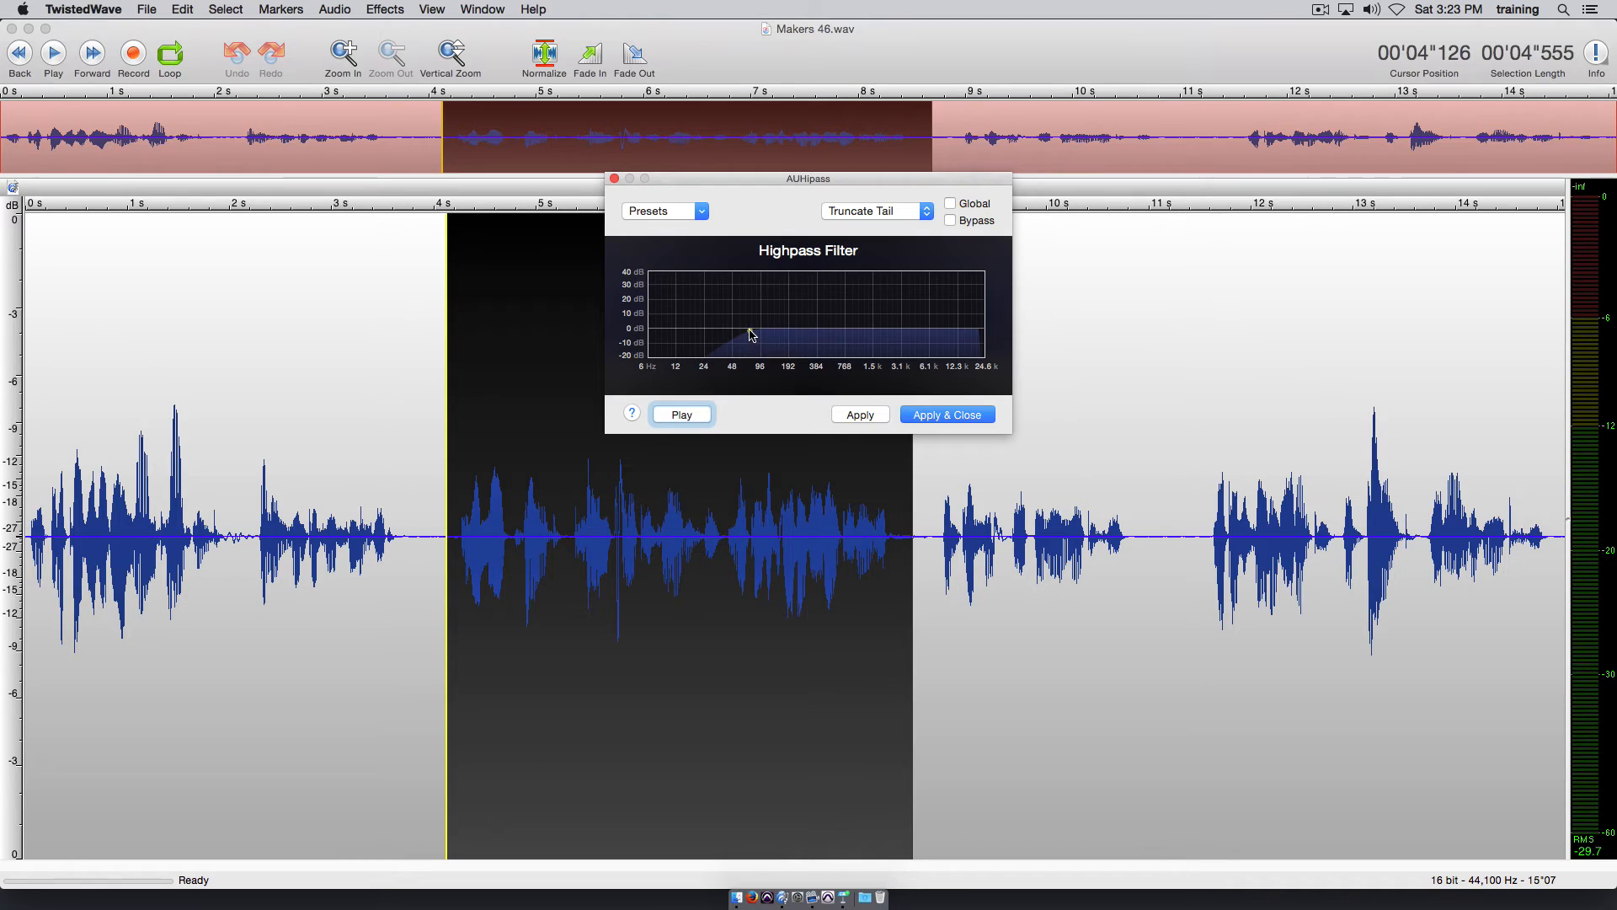
# Set the highpass cutoff to about 92 Hz and close the filter without applying it.
pyautogui.moveTo(750, 330)
pyautogui.moveTo(752, 334)
pyautogui.mouseDown()
pyautogui.moveTo(739, 330)
pyautogui.moveTo(758, 330)
pyautogui.mouseUp()
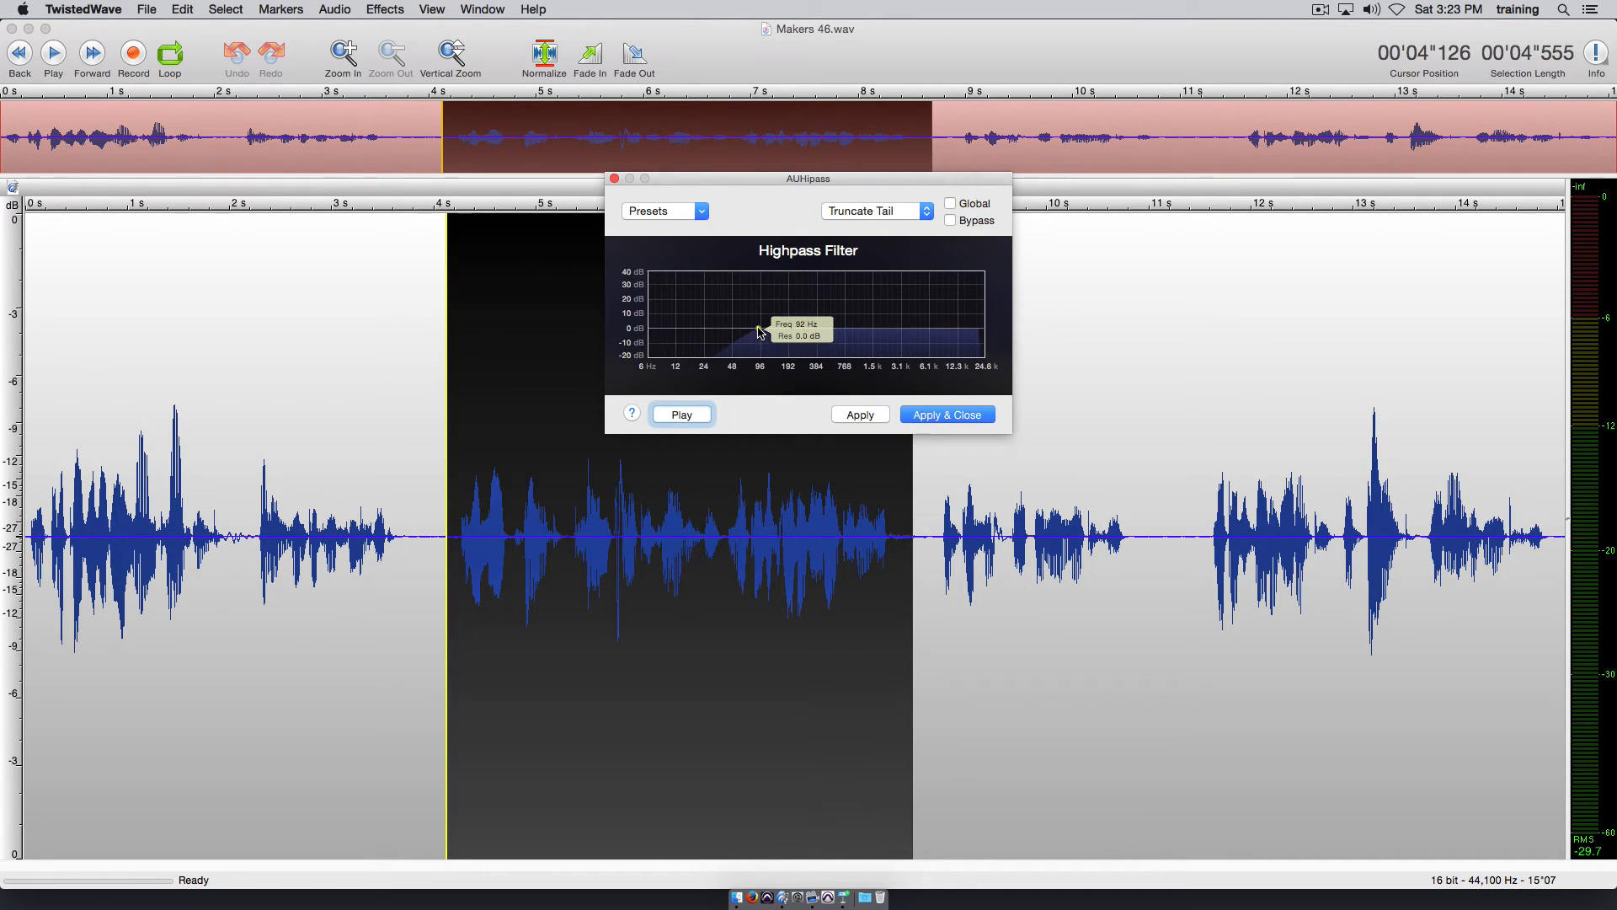
pyautogui.click(614, 179)
# Preview Apple's AULowpass effect with the cutoff moved to about 7390 Hz and resonance about -3.54 dB, and close it without applying.
pyautogui.click(379, 12)
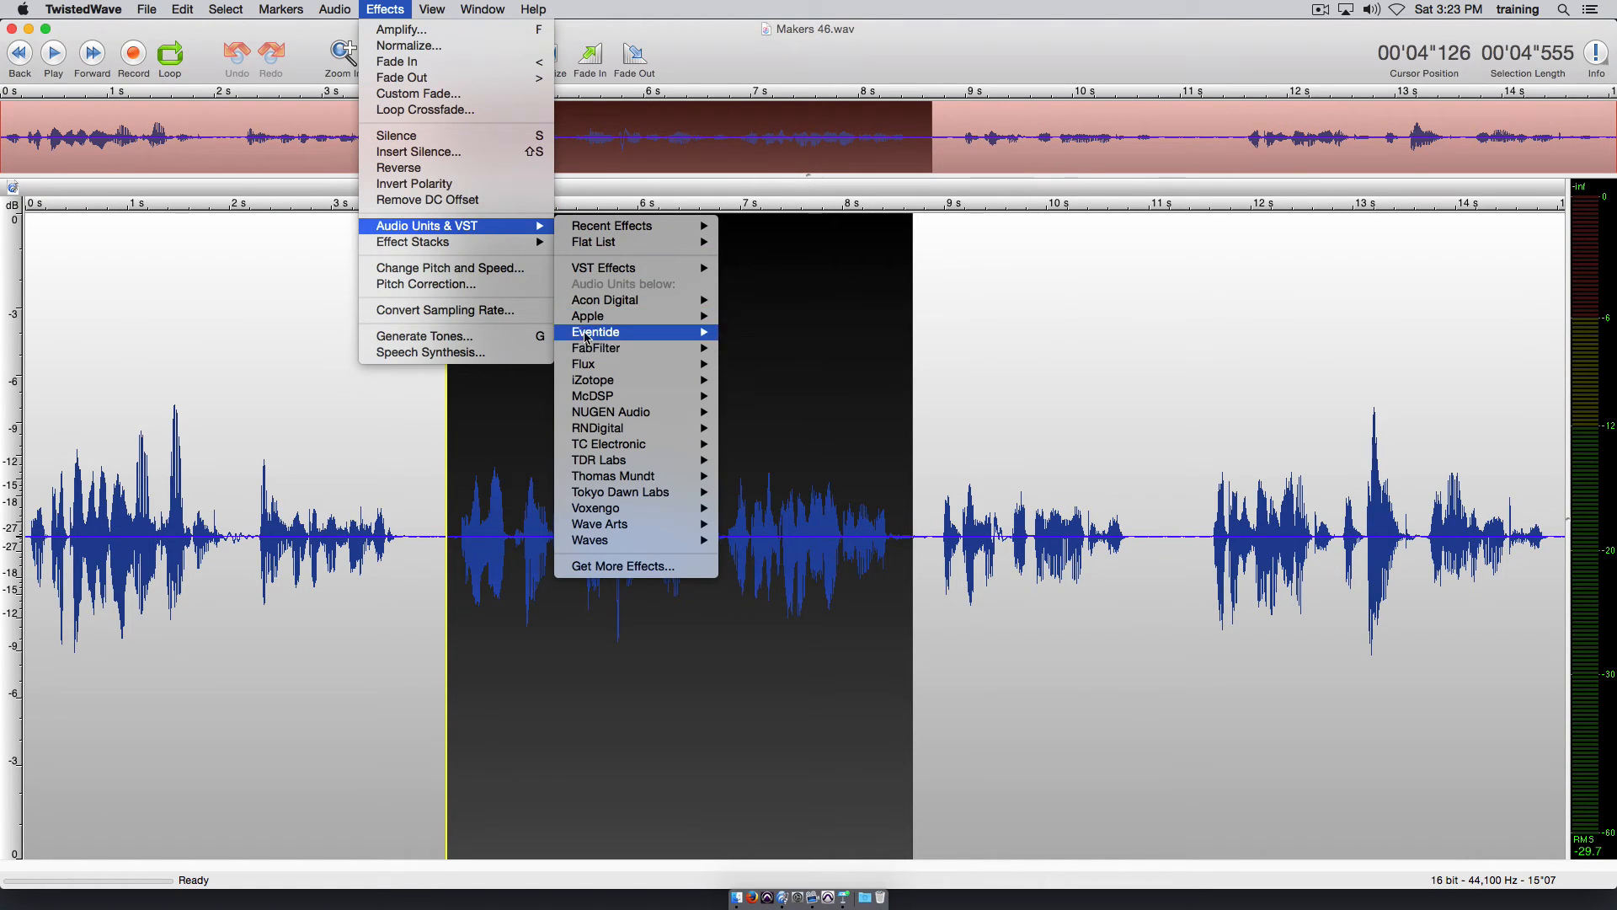
pyautogui.moveTo(589, 316)
pyautogui.click(754, 443)
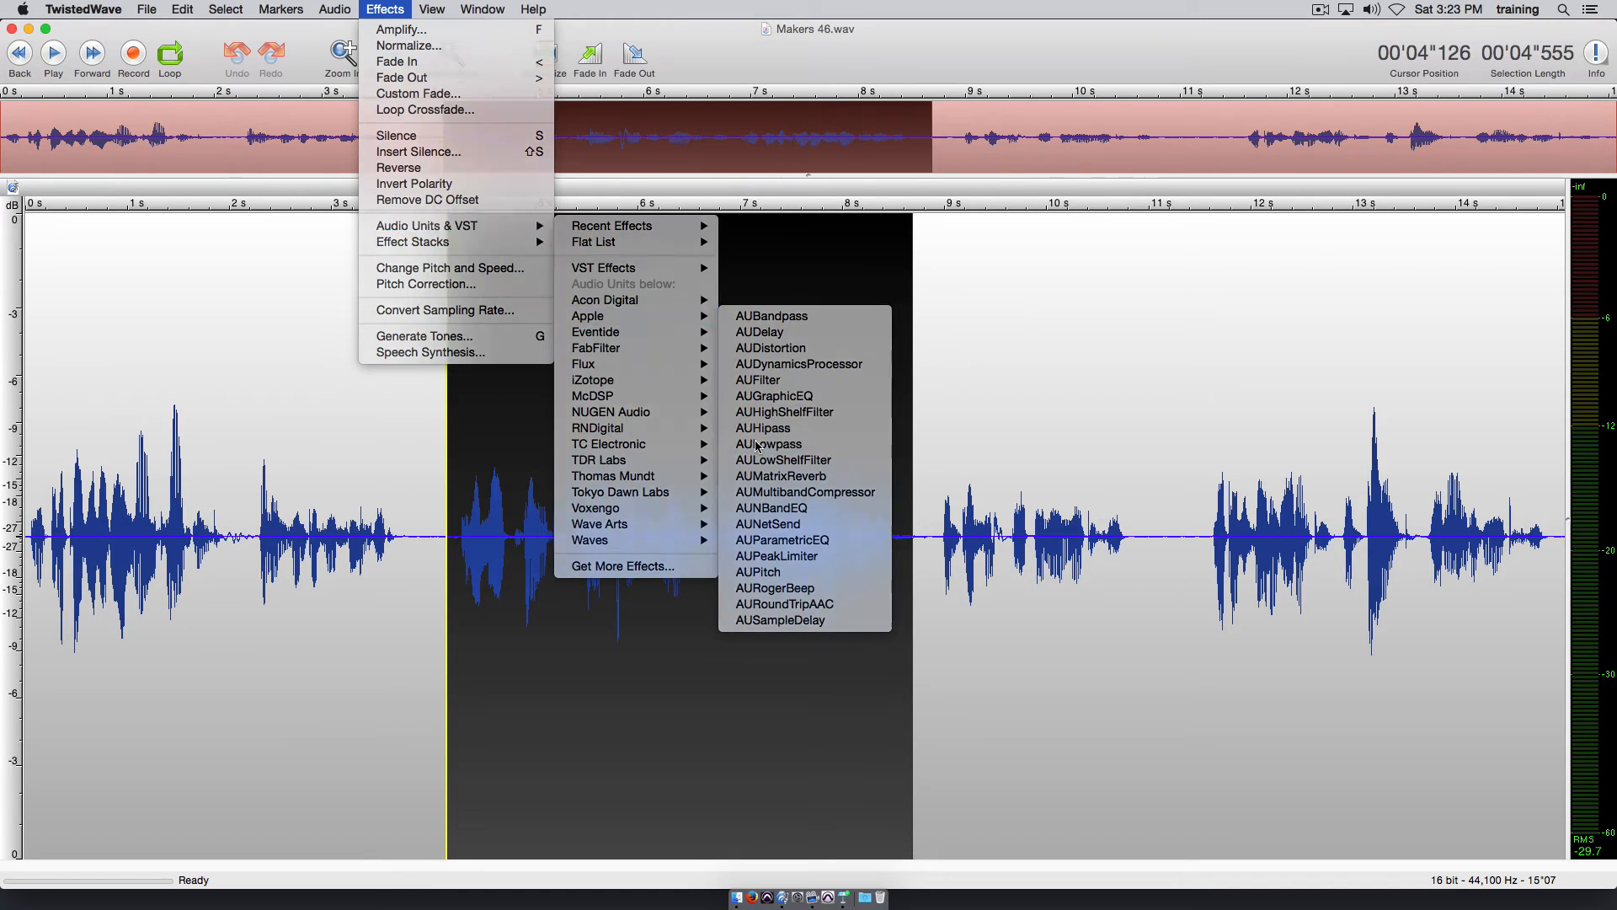
pyautogui.click(681, 414)
pyautogui.moveTo(898, 332); pyautogui.dragTo(952, 337)
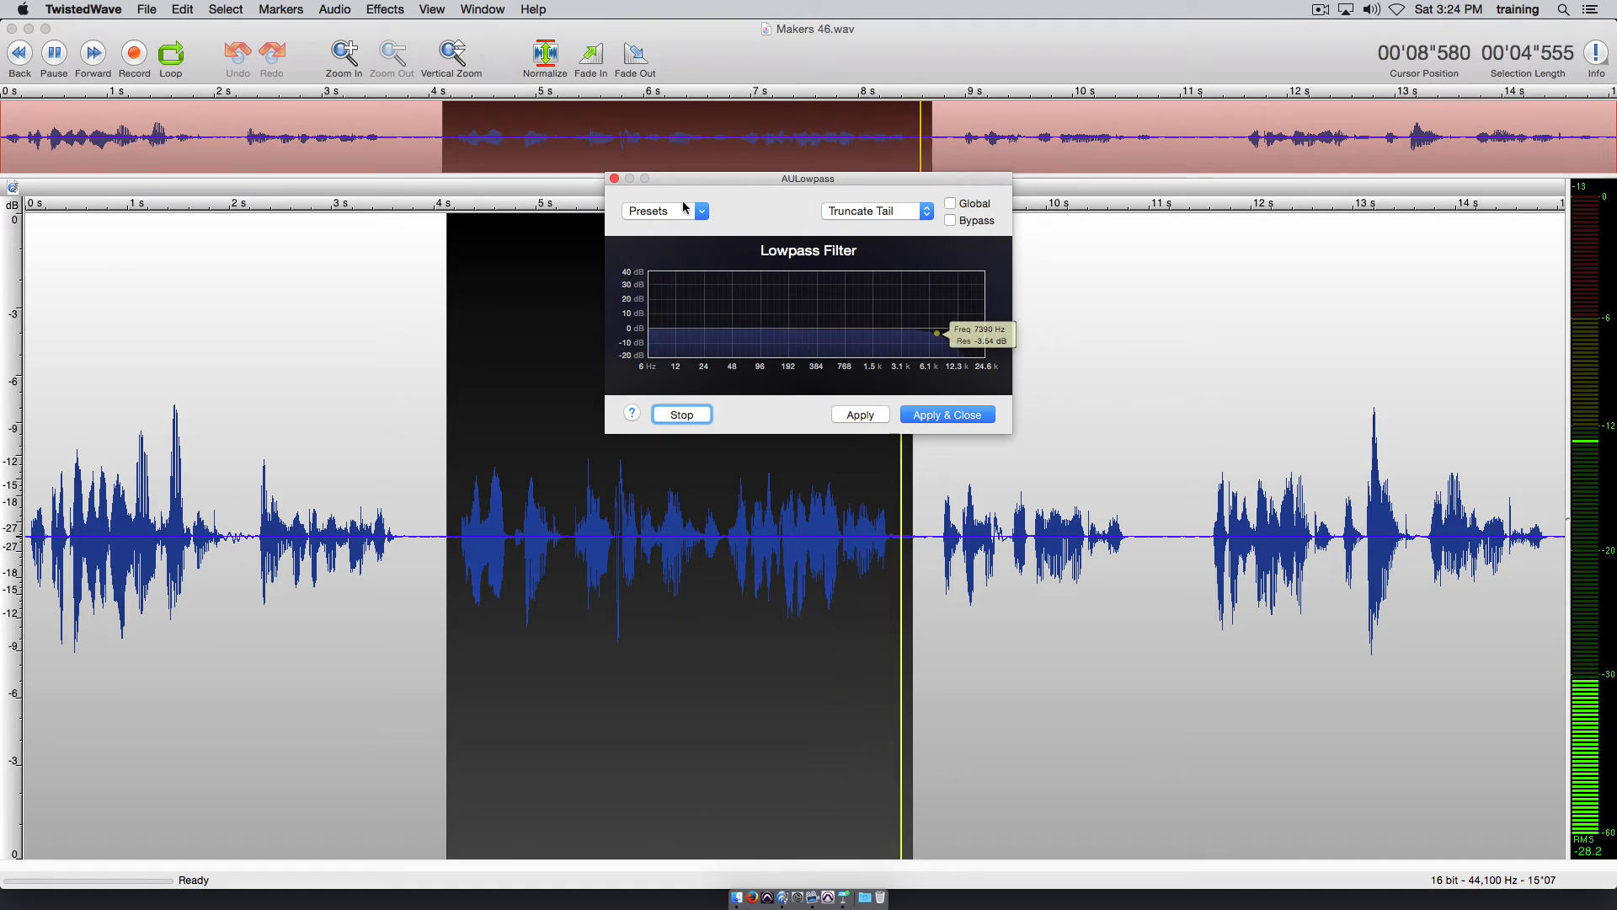
pyautogui.click(614, 180)
pyautogui.press('space')
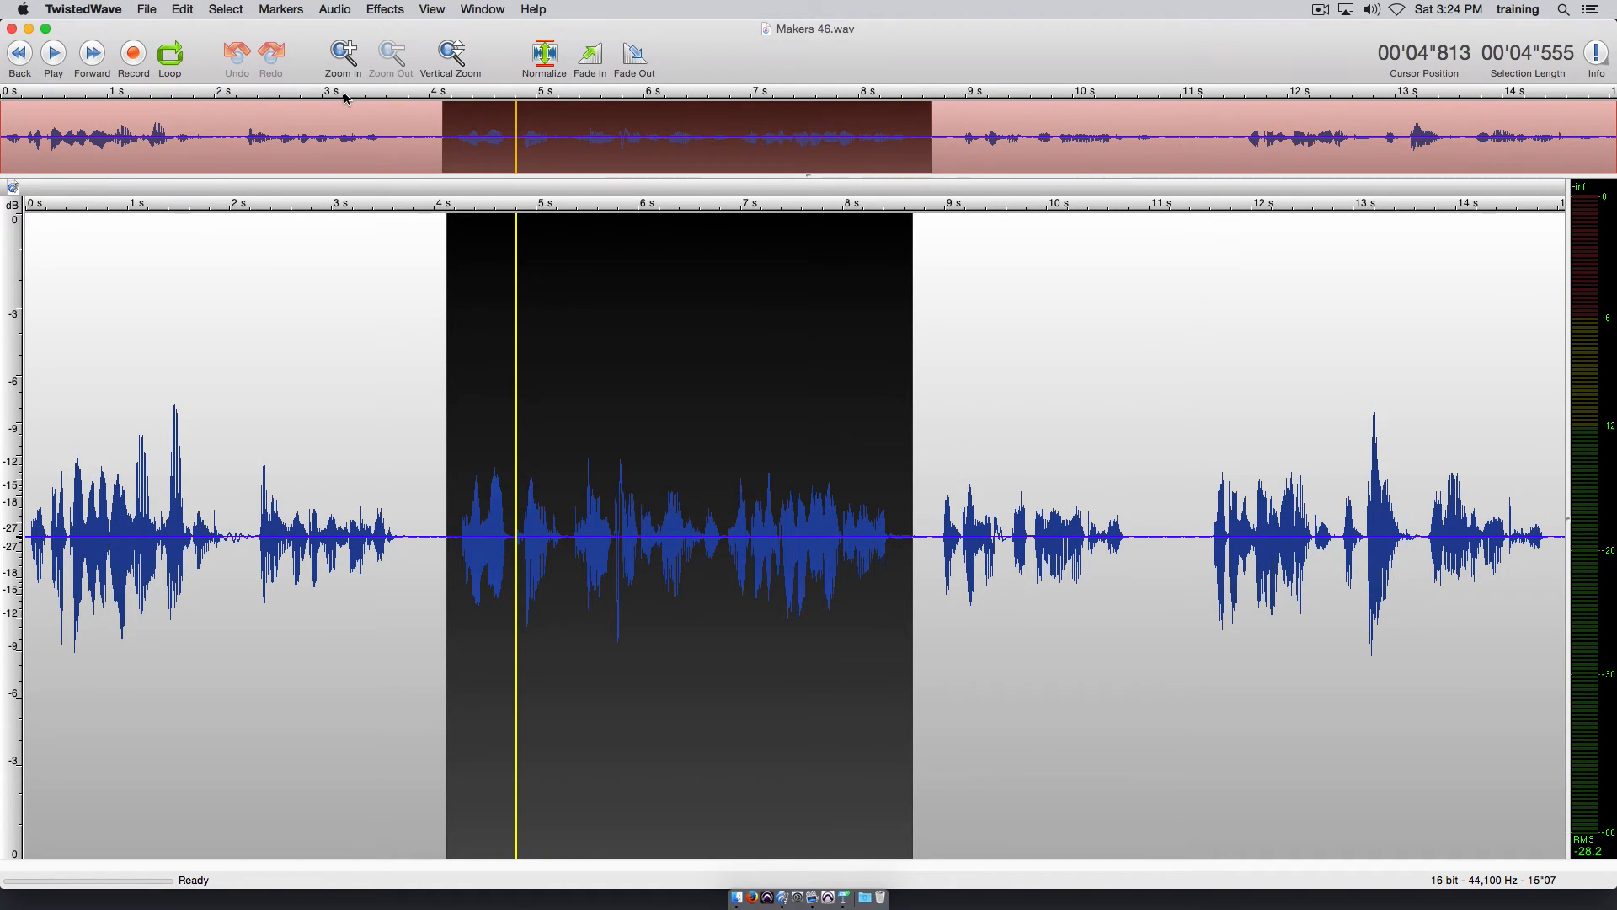
# Preview Apple's AUGraphicEQ with the 50–80 Hz bands boosted, the 6.3–12 kHz bands varied, and the 20 kHz band raised to about 8.3 dB.
pyautogui.click(385, 9)
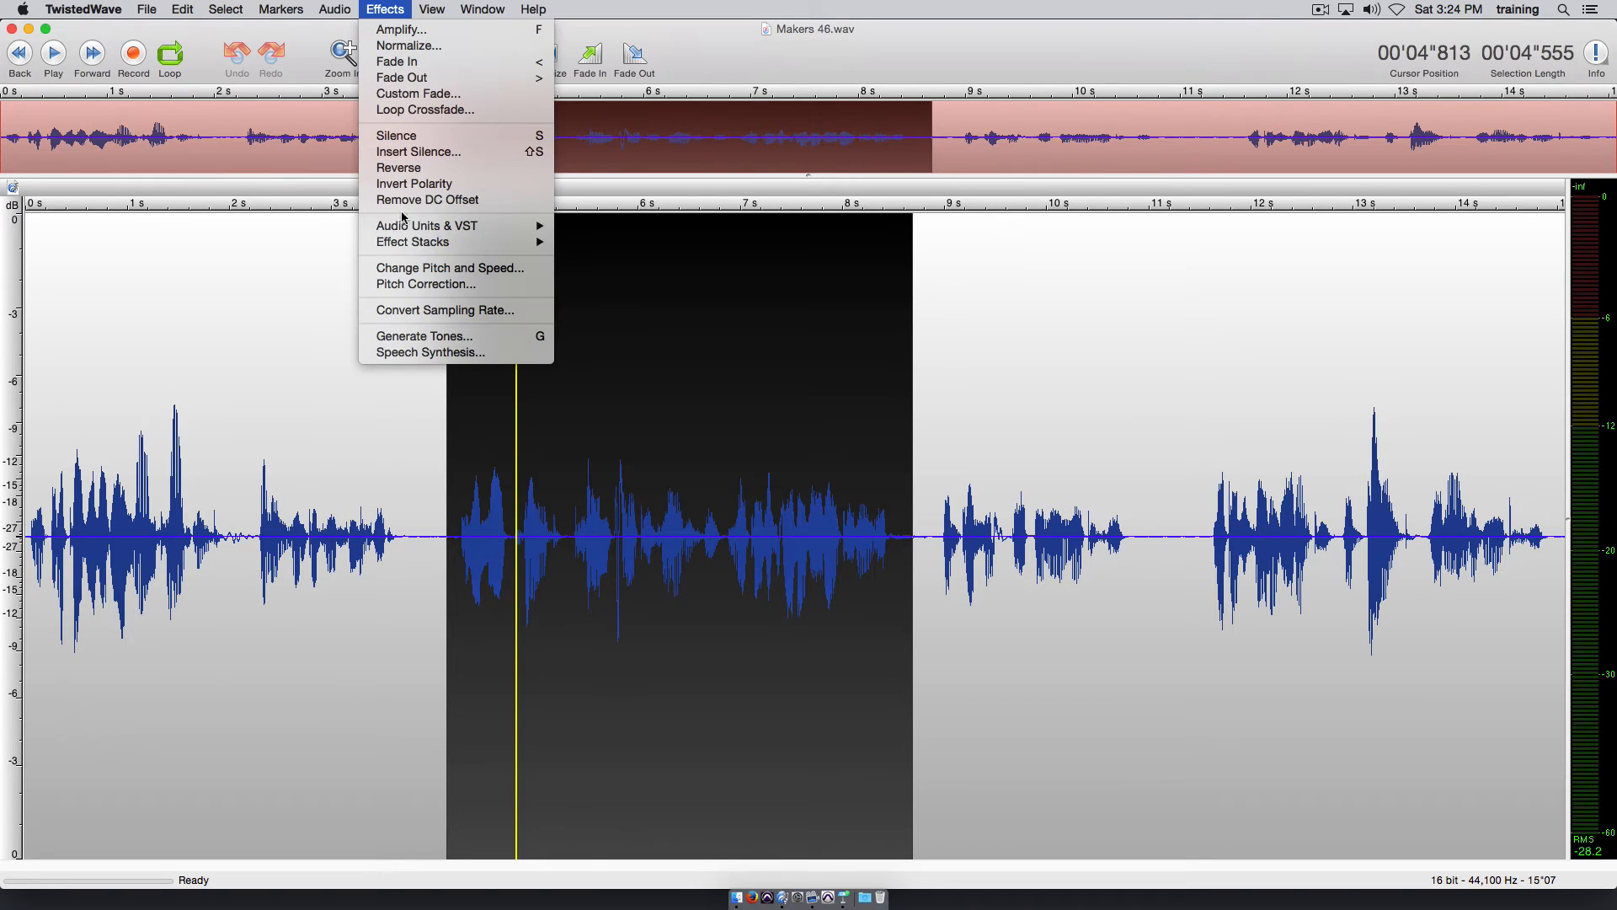
pyautogui.moveTo(499, 225)
pyautogui.moveTo(599, 318)
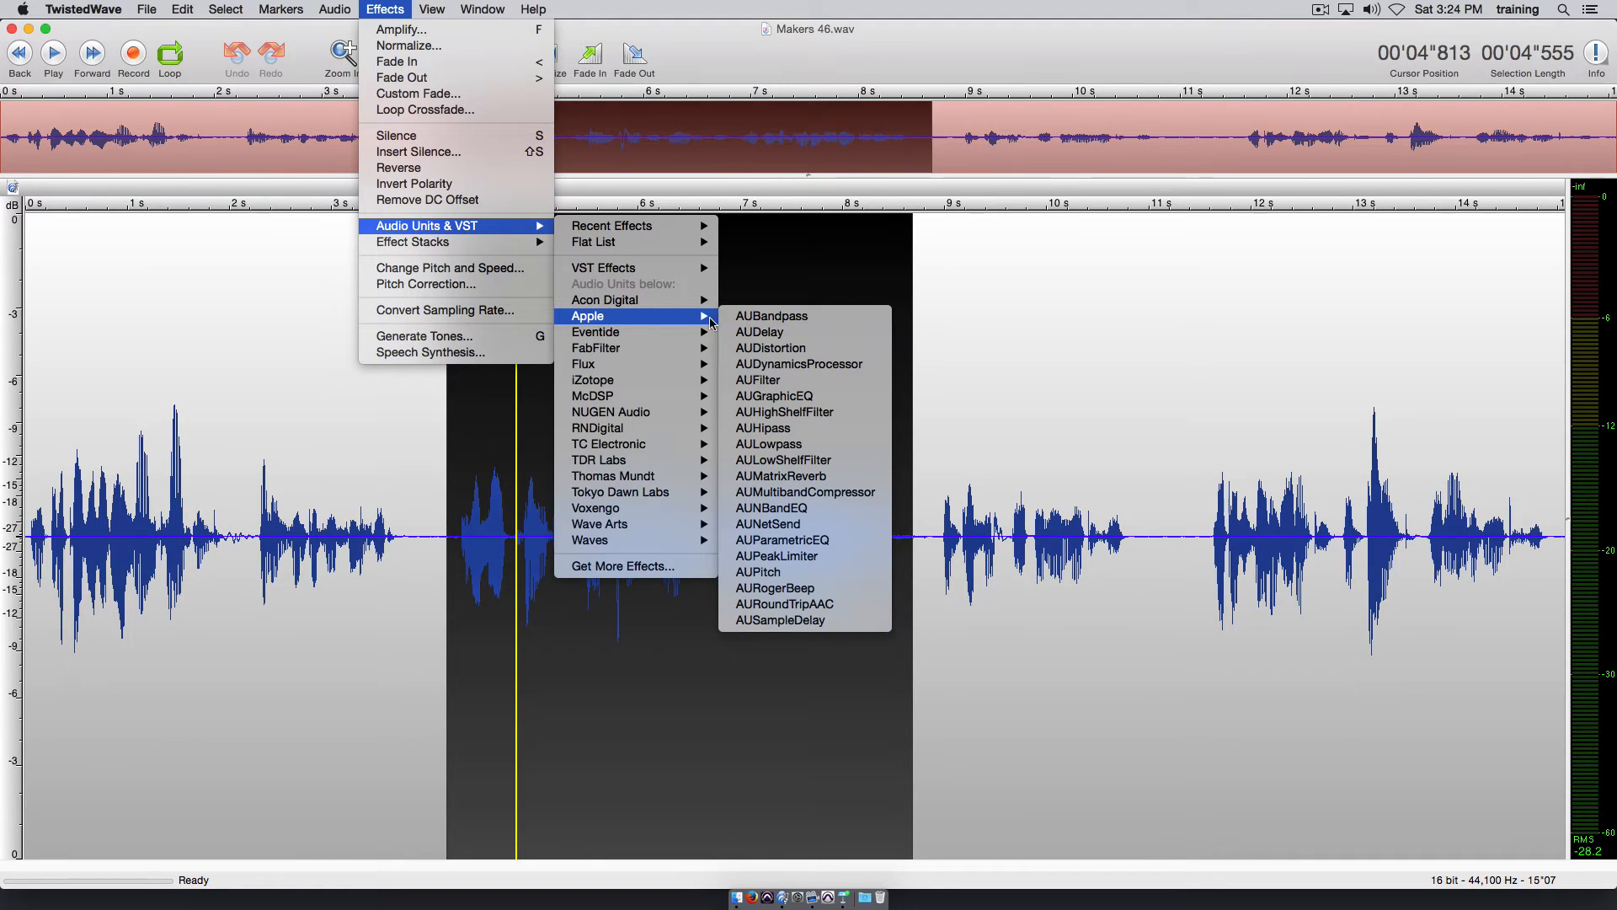
pyautogui.click(792, 404)
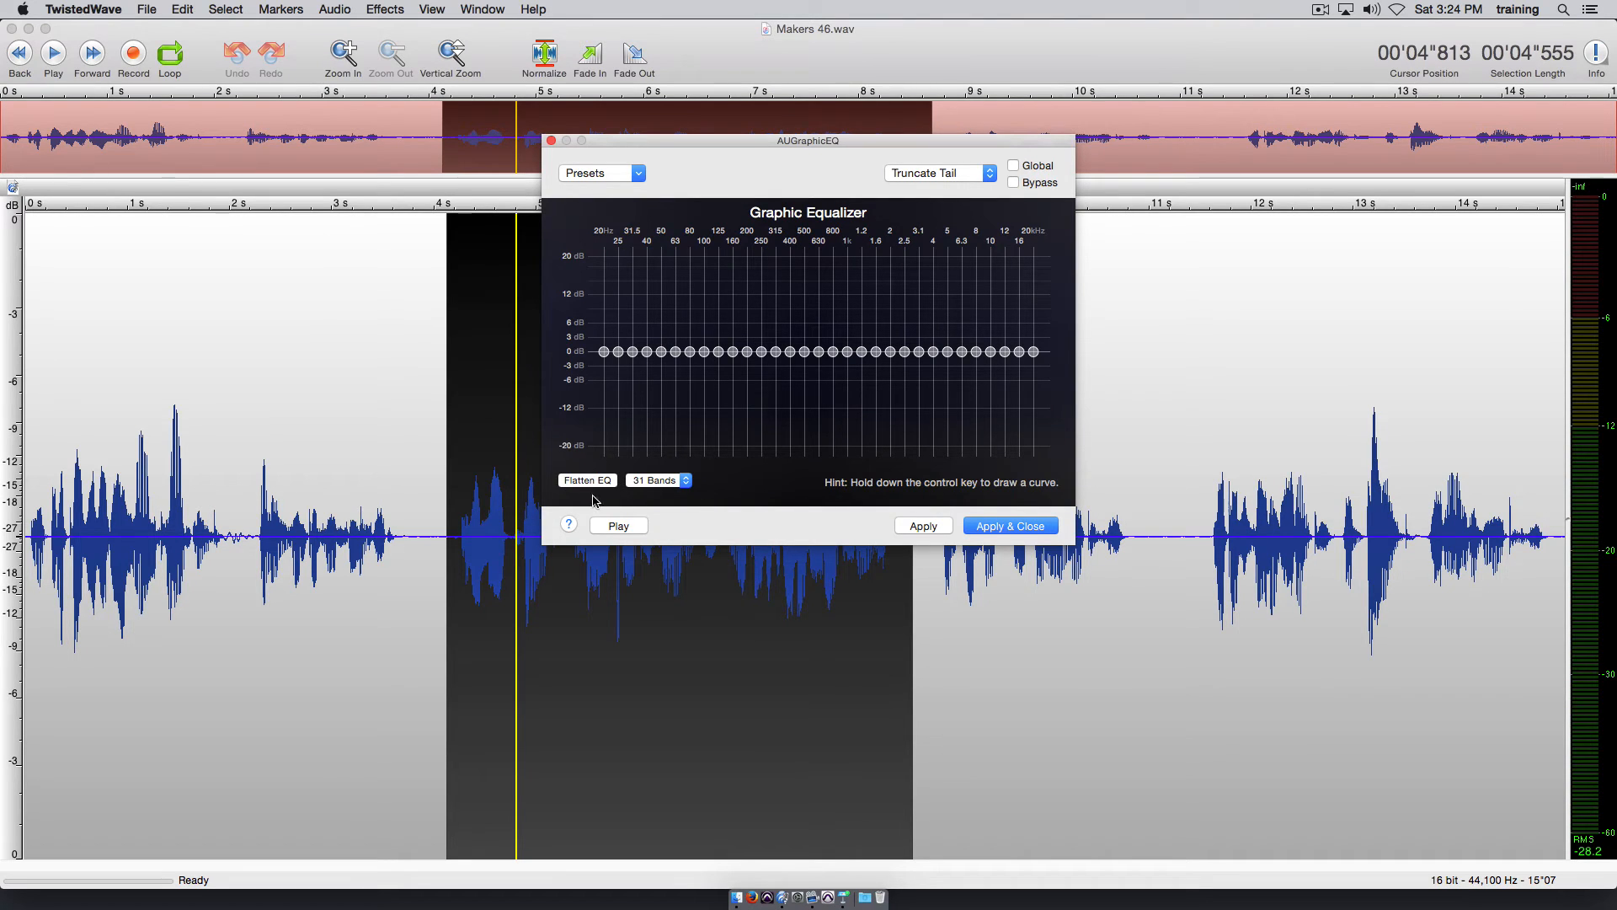
pyautogui.click(618, 525)
pyautogui.moveTo(690, 351); pyautogui.dragTo(675, 311)
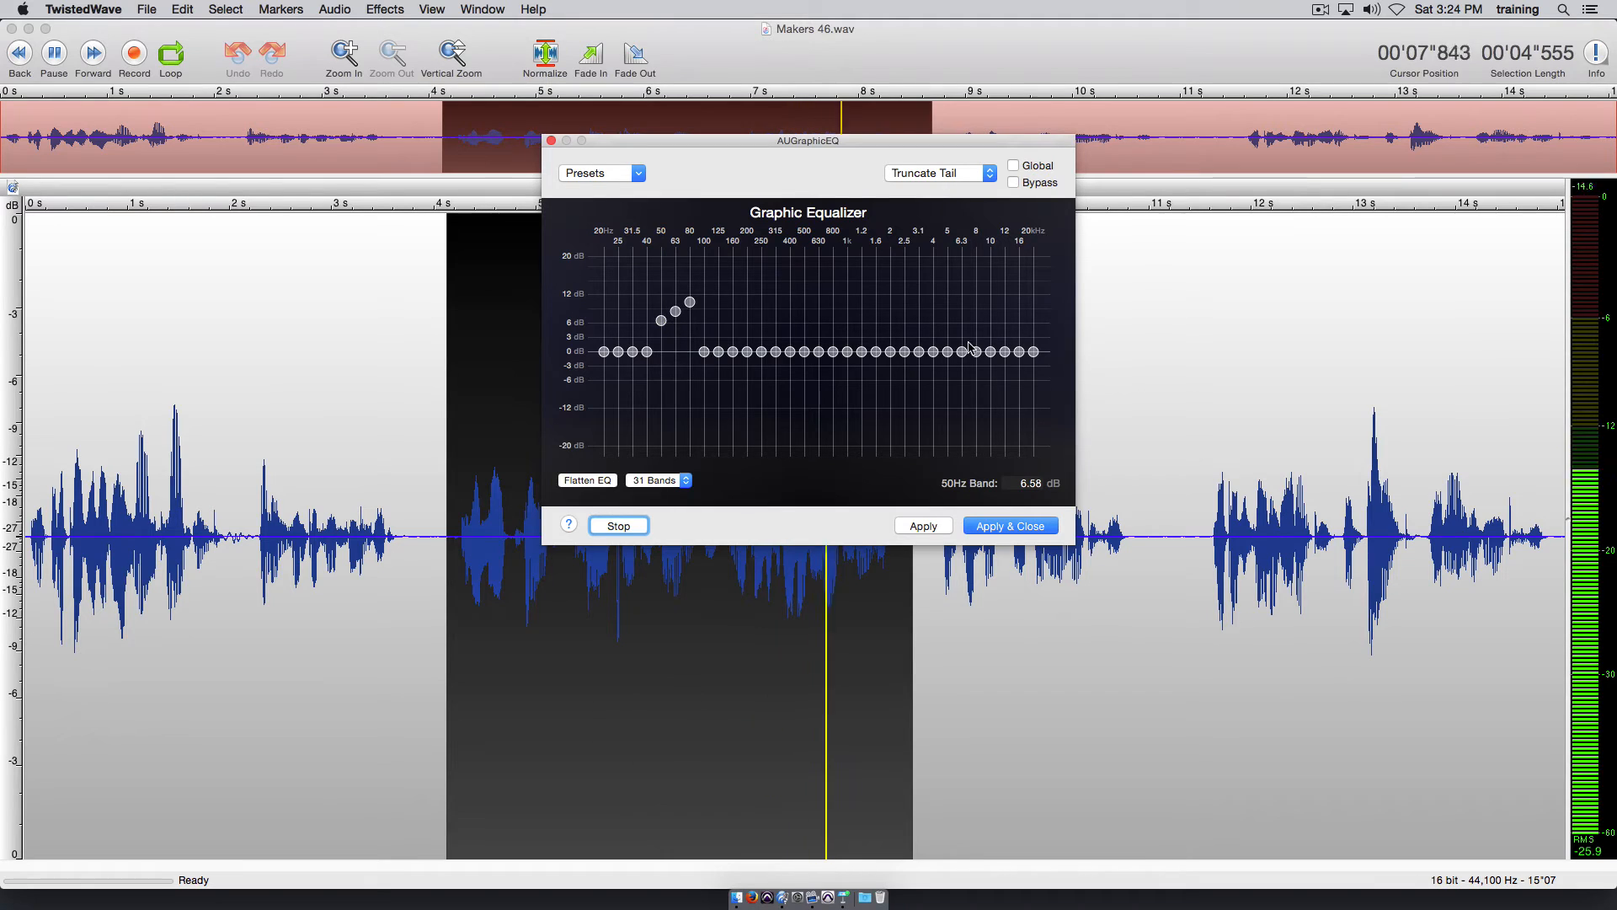
pyautogui.moveTo(962, 351); pyautogui.dragTo(1005, 272)
pyautogui.moveTo(1034, 351); pyautogui.dragTo(1034, 313)
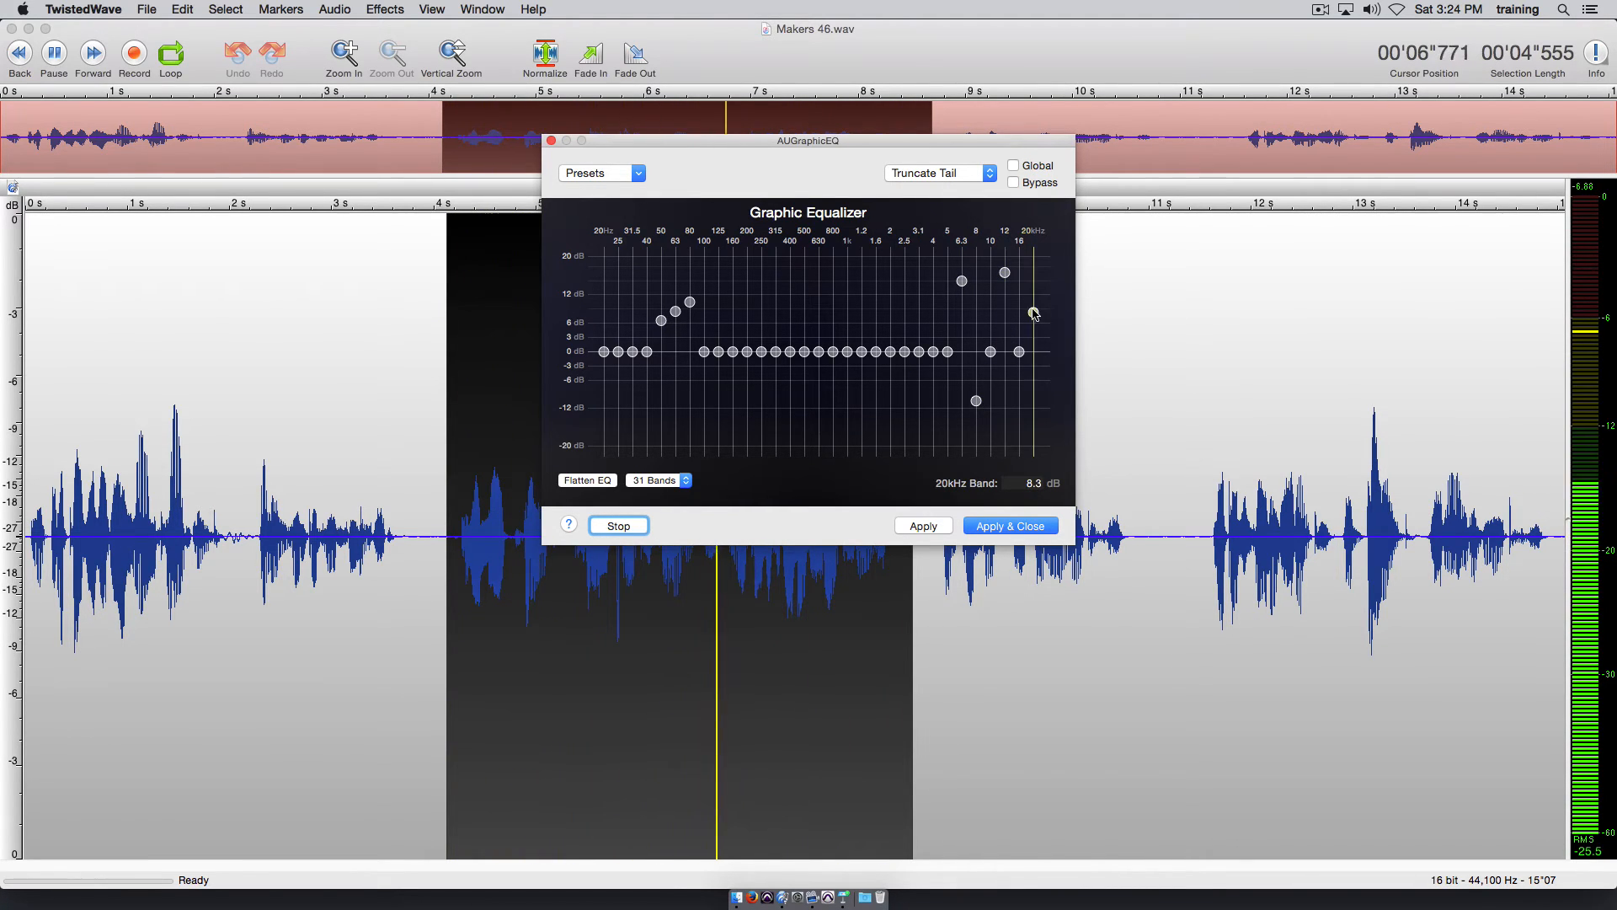
pyautogui.click(618, 526)
# Switch the graphic equalizer to 10 bands and close it without applying.
pyautogui.click(665, 492)
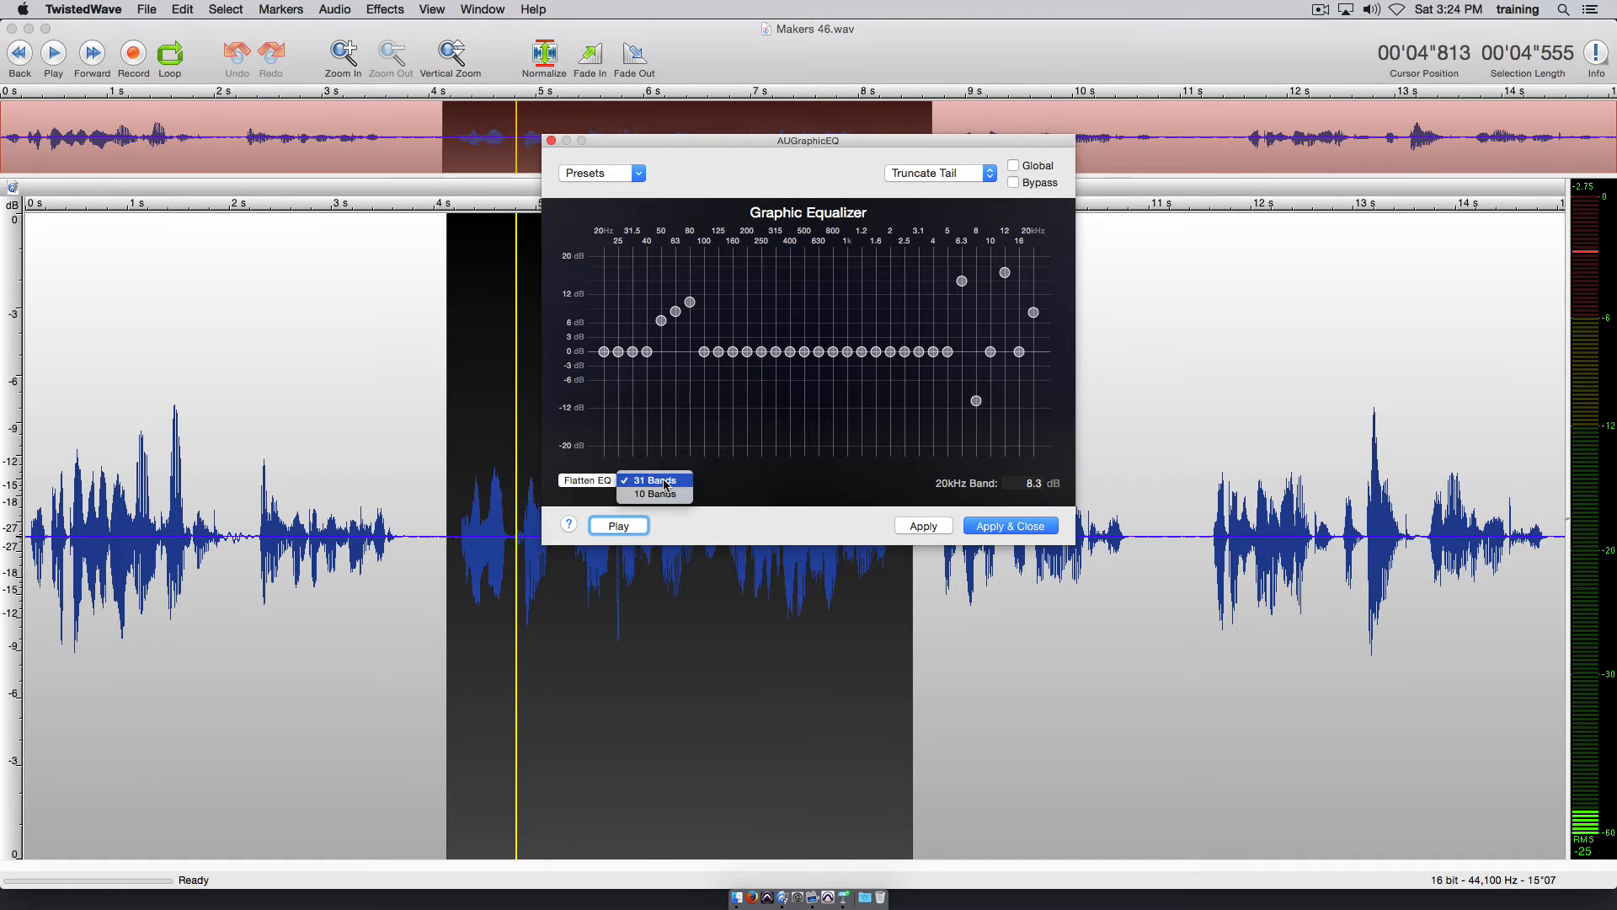
pyautogui.click(660, 498)
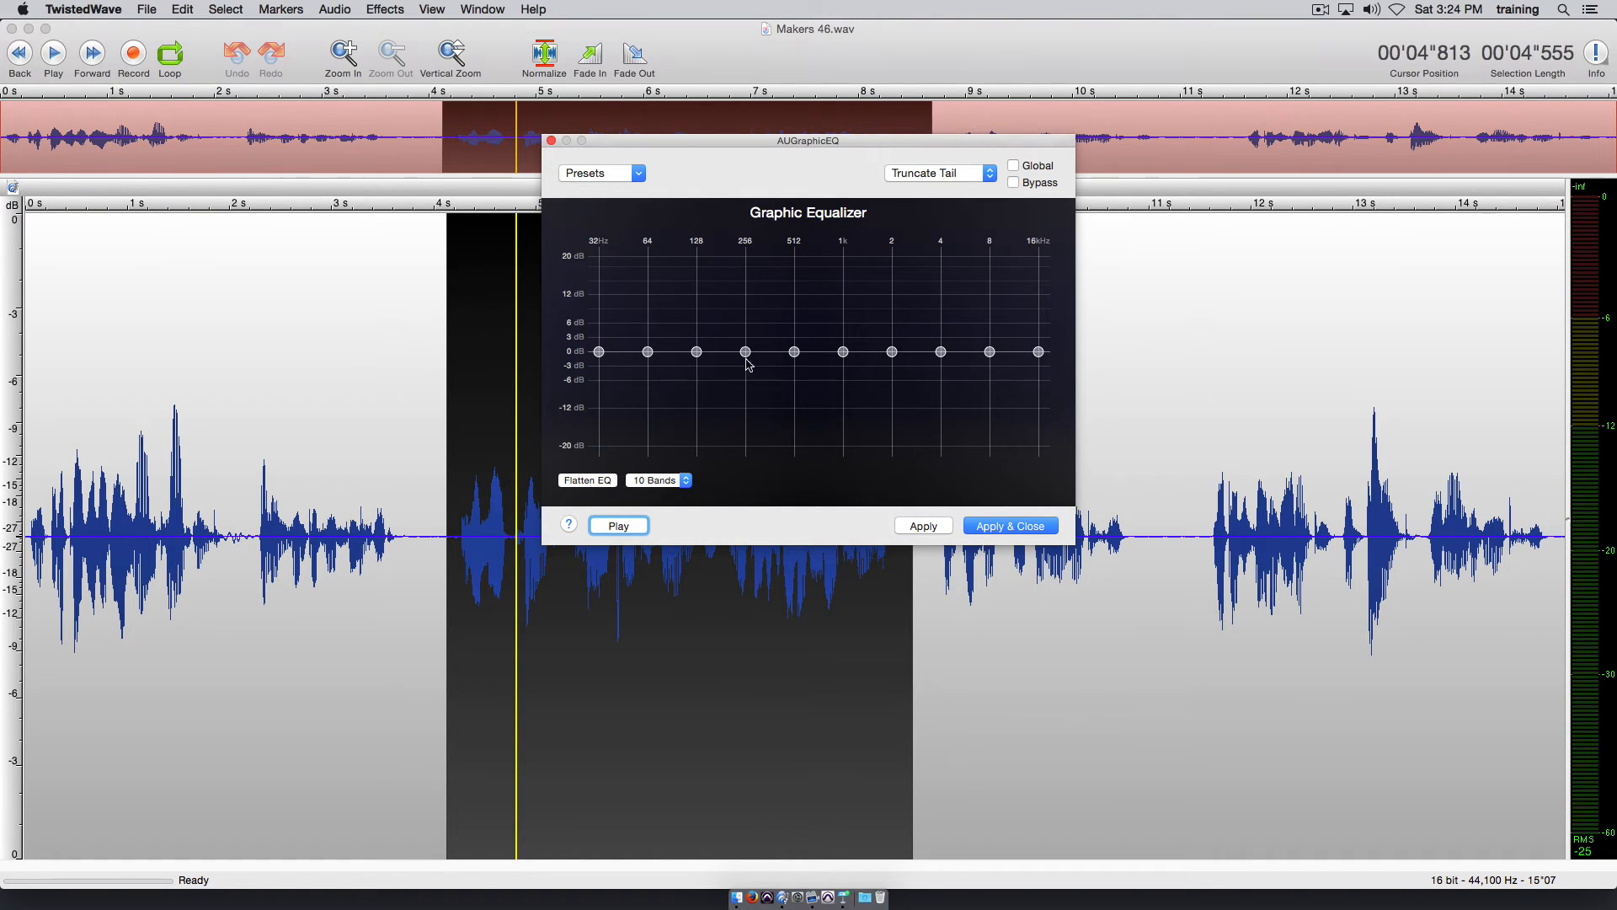
pyautogui.click(551, 140)
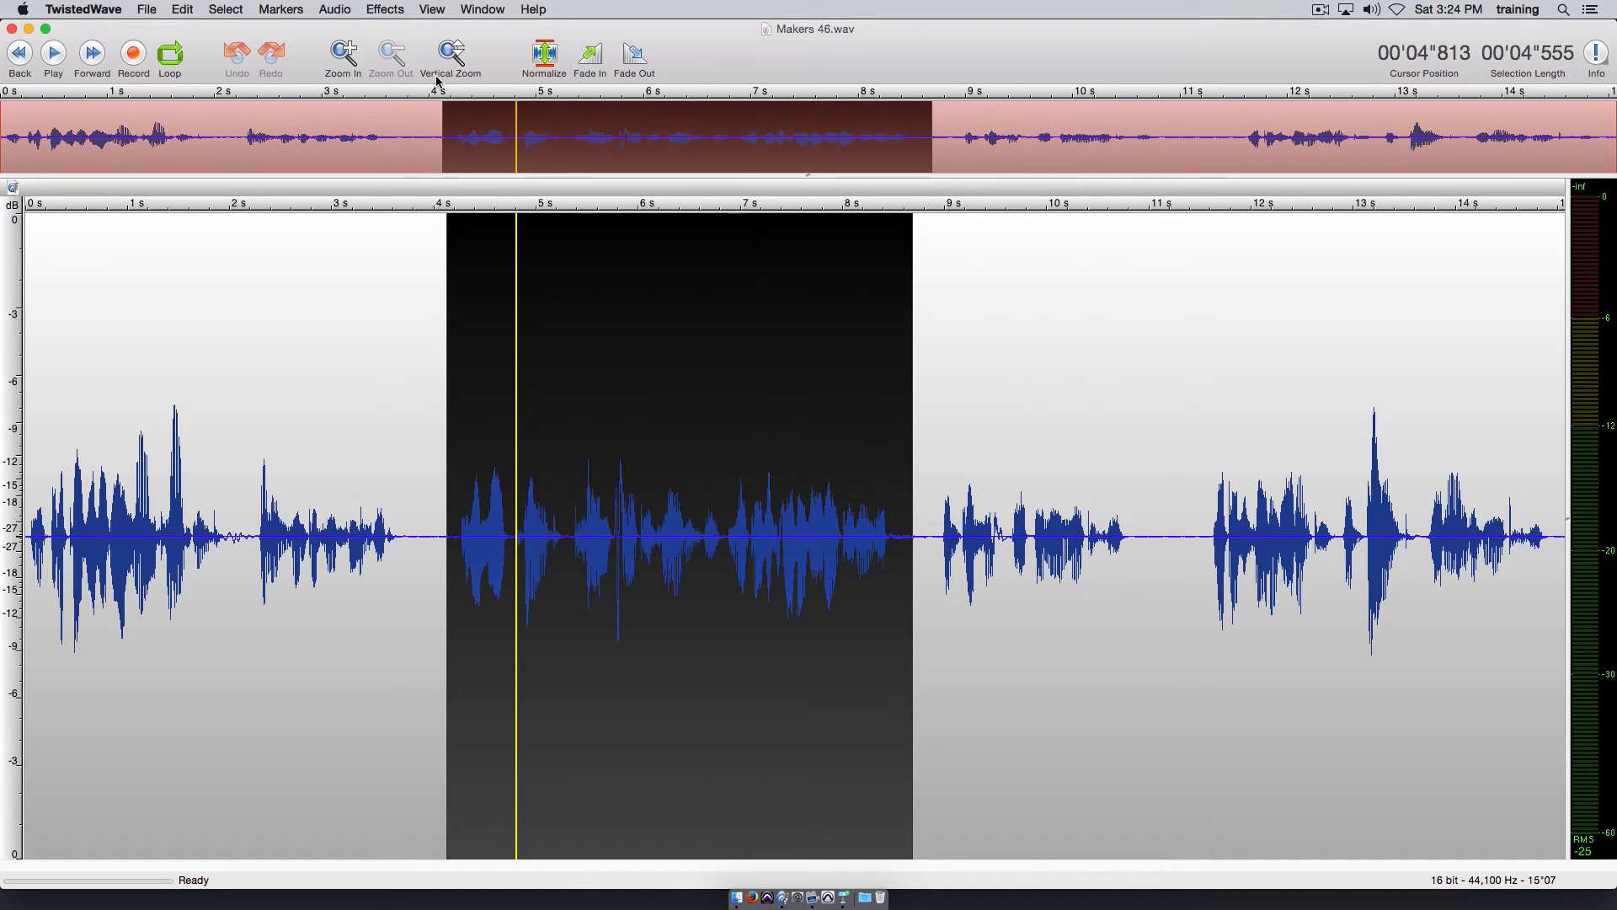
# Open Apple's AUParametricEQ on the selected audio and set the band's Q to 10.
pyautogui.click(389, 10)
pyautogui.moveTo(396, 229)
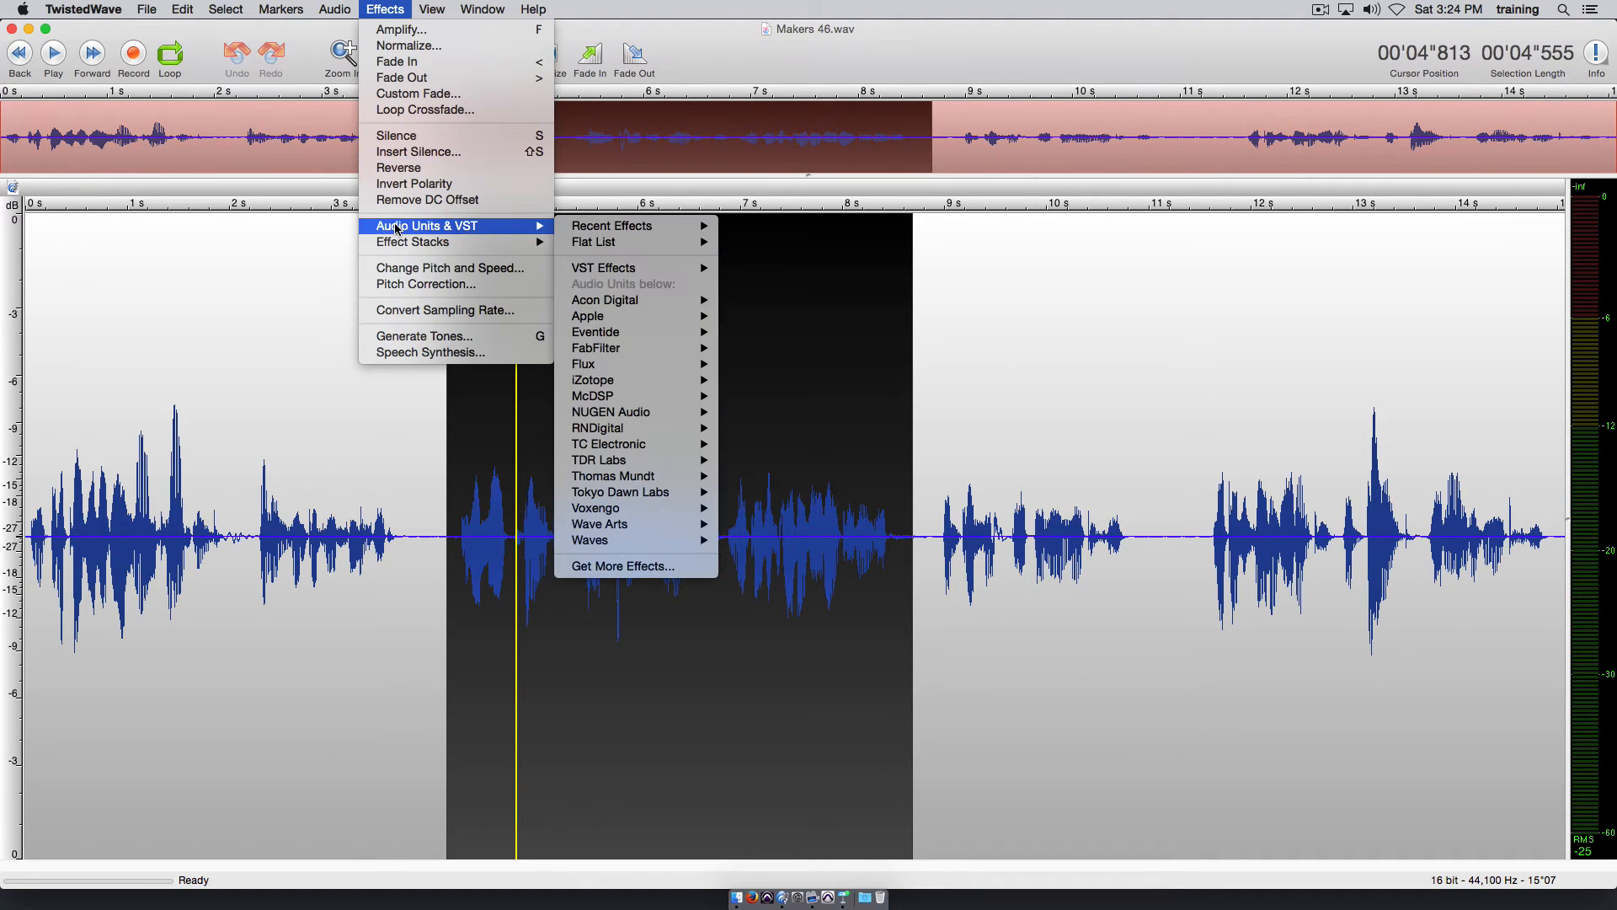
pyautogui.moveTo(598, 325)
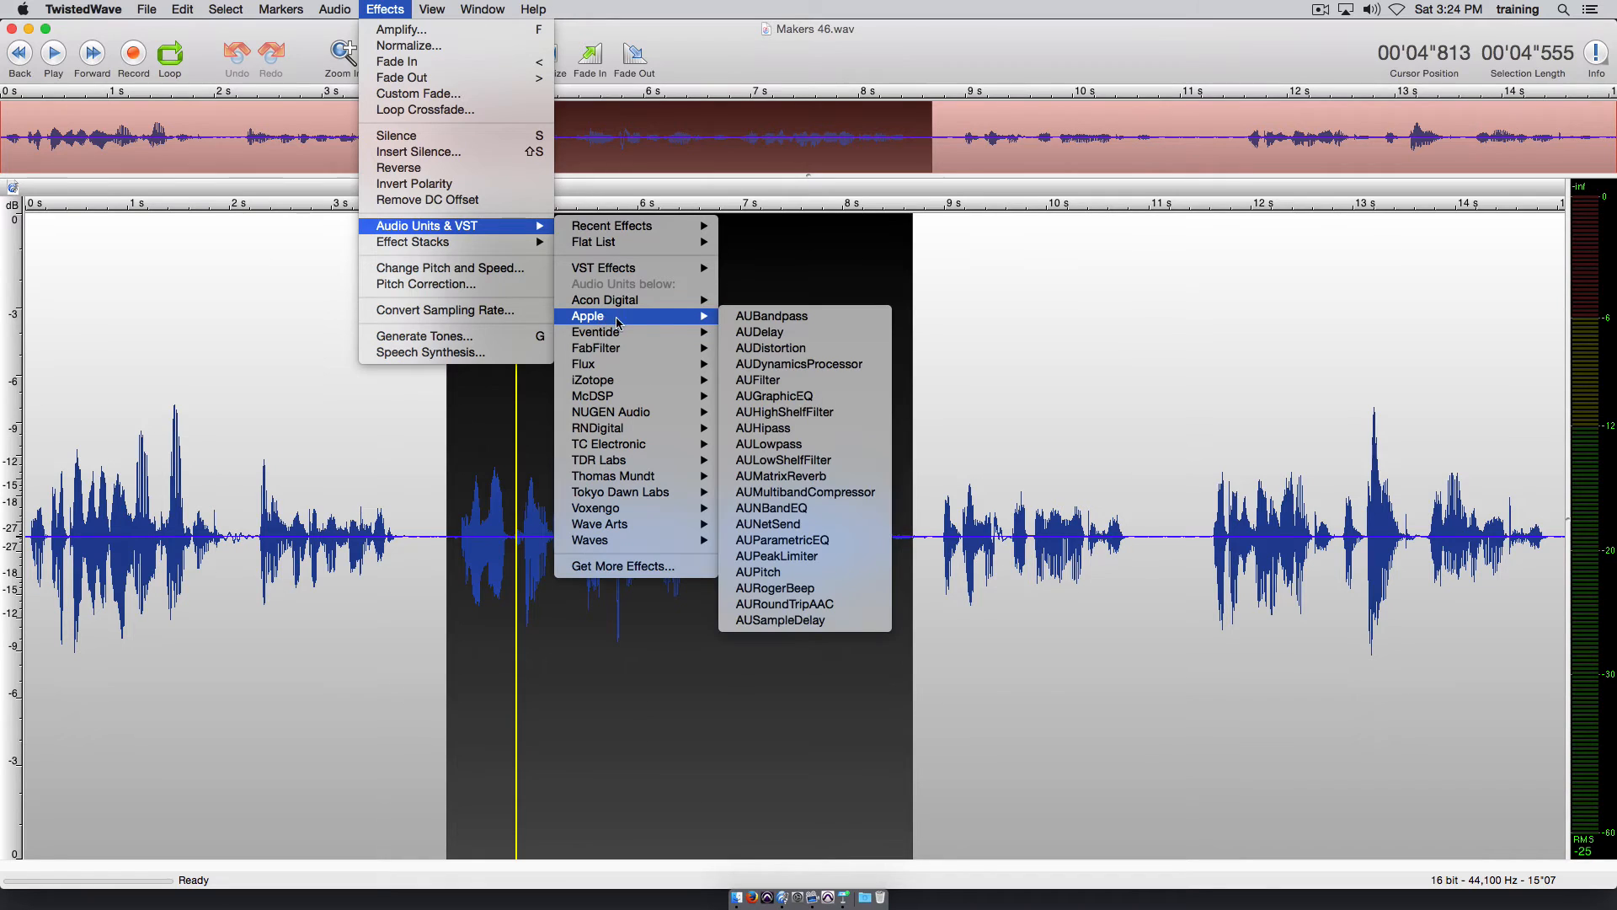
pyautogui.click(797, 540)
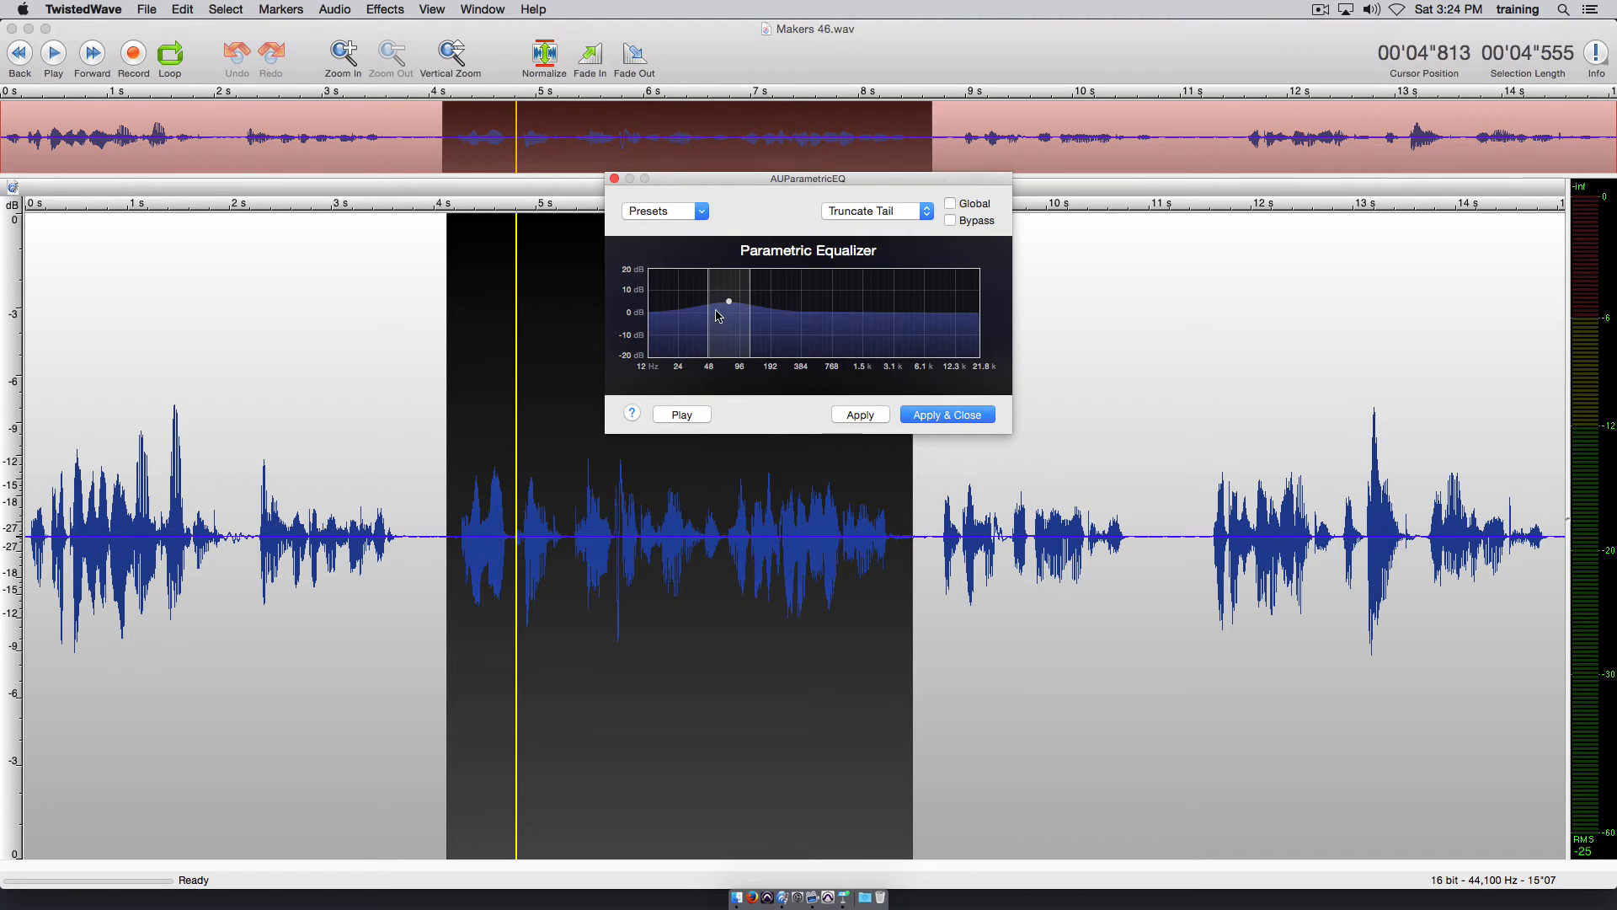
pyautogui.moveTo(729, 307)
pyautogui.doubleClick(772, 316)
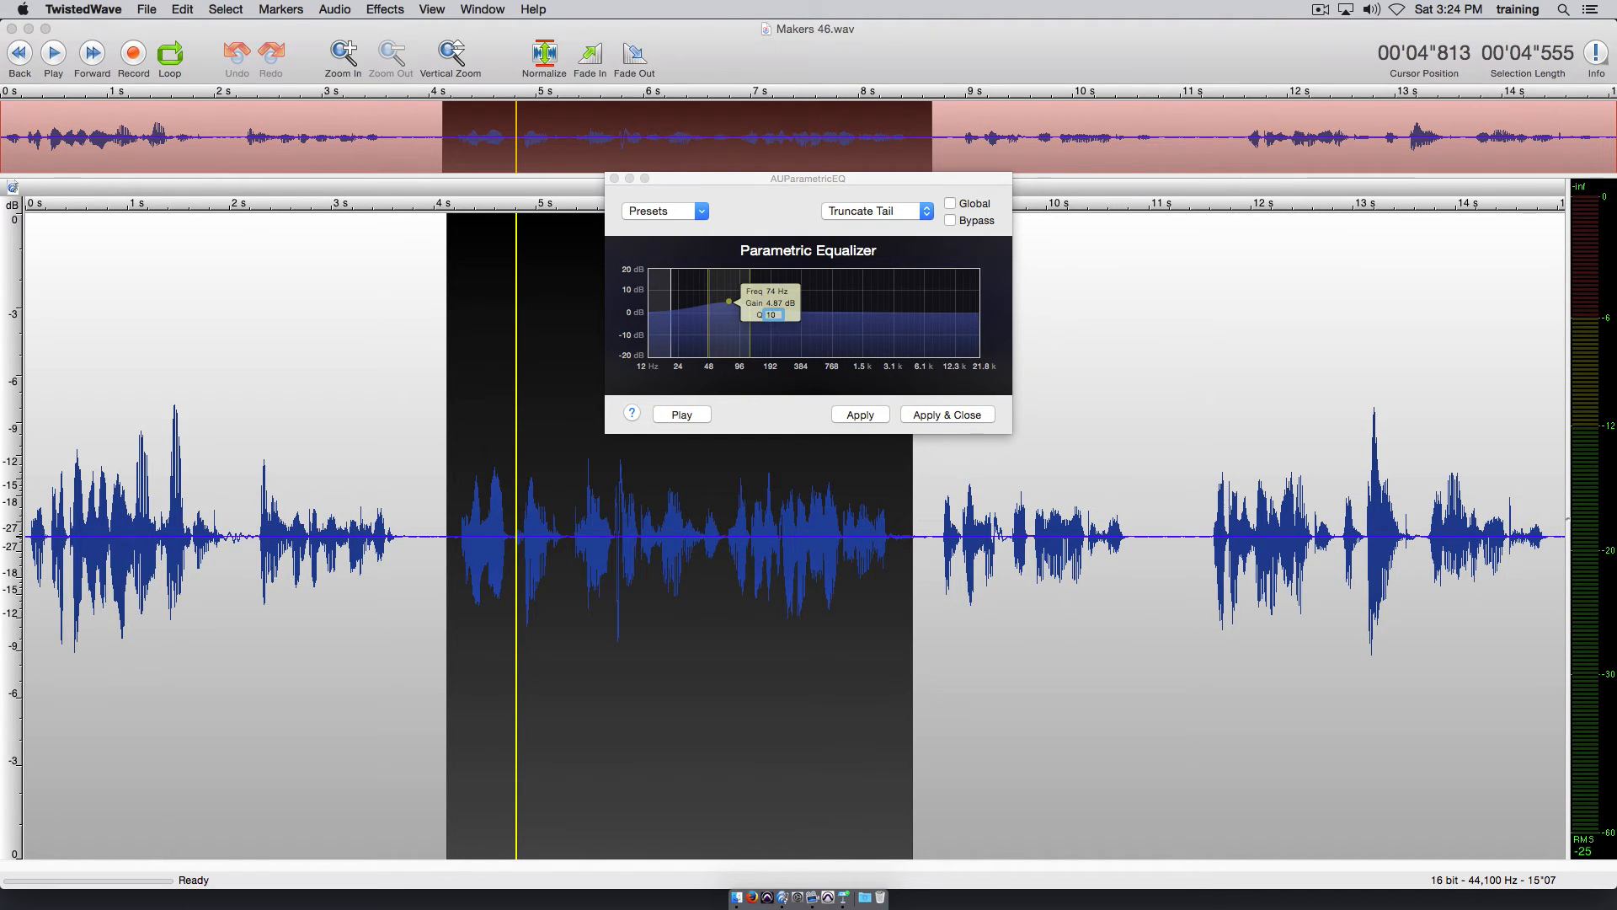
pyautogui.press('Return')
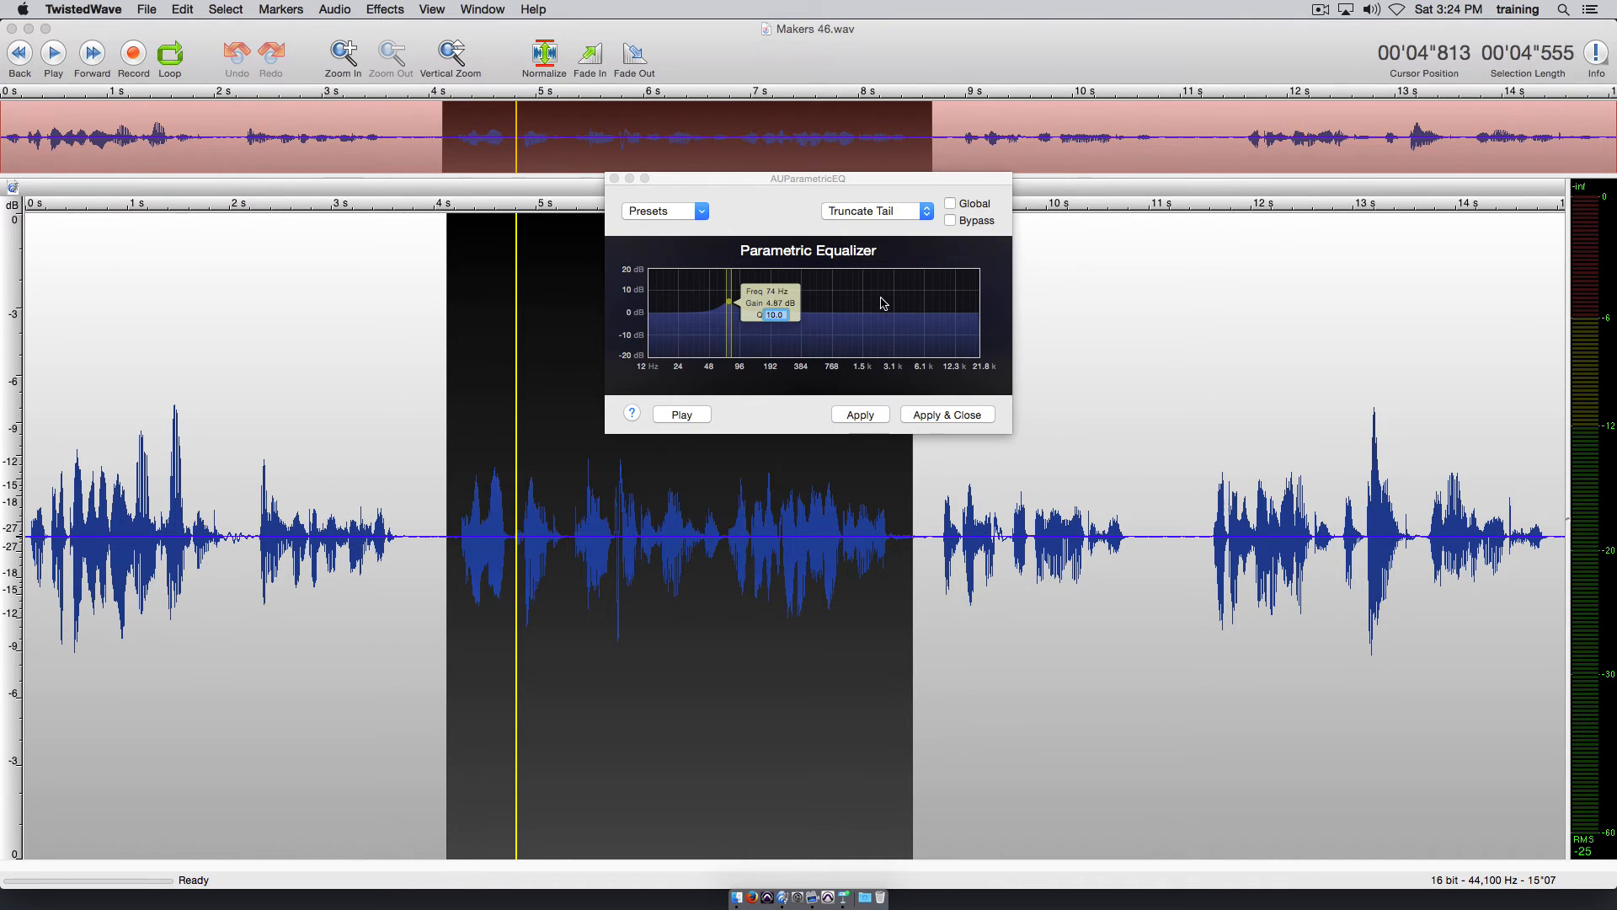
pyautogui.click(761, 313)
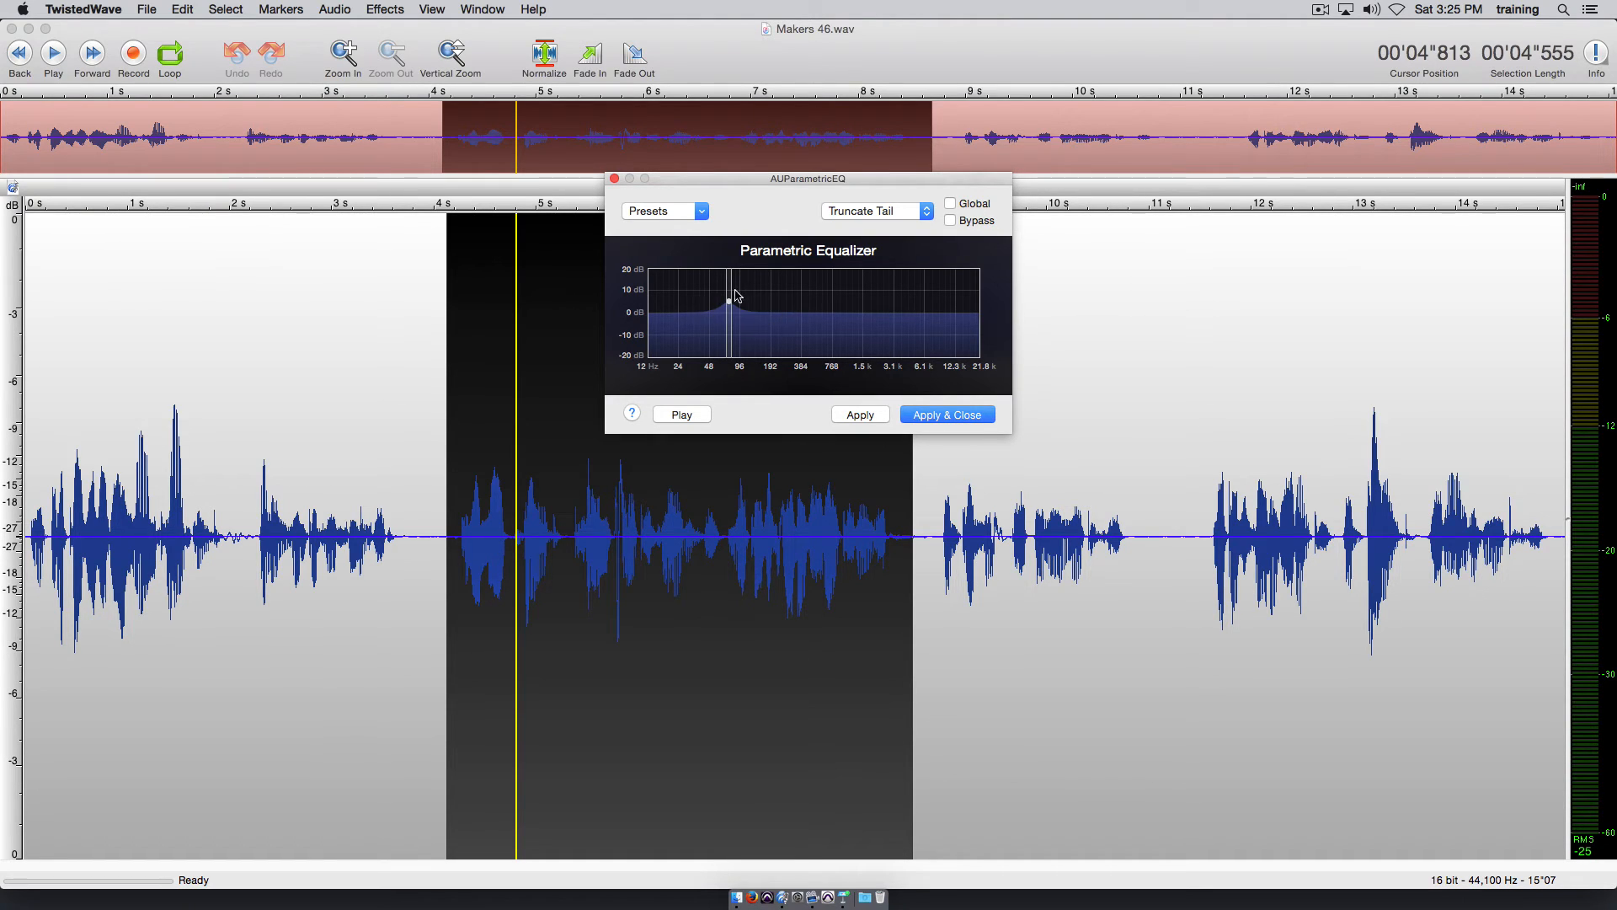
# Move the parametric band to about 21 Hz with about 18.6 dB gain, preview it, and close the effect without applying.
pyautogui.moveTo(729, 302); pyautogui.dragTo(673, 272)
pyautogui.click(682, 413)
pyautogui.click(681, 415)
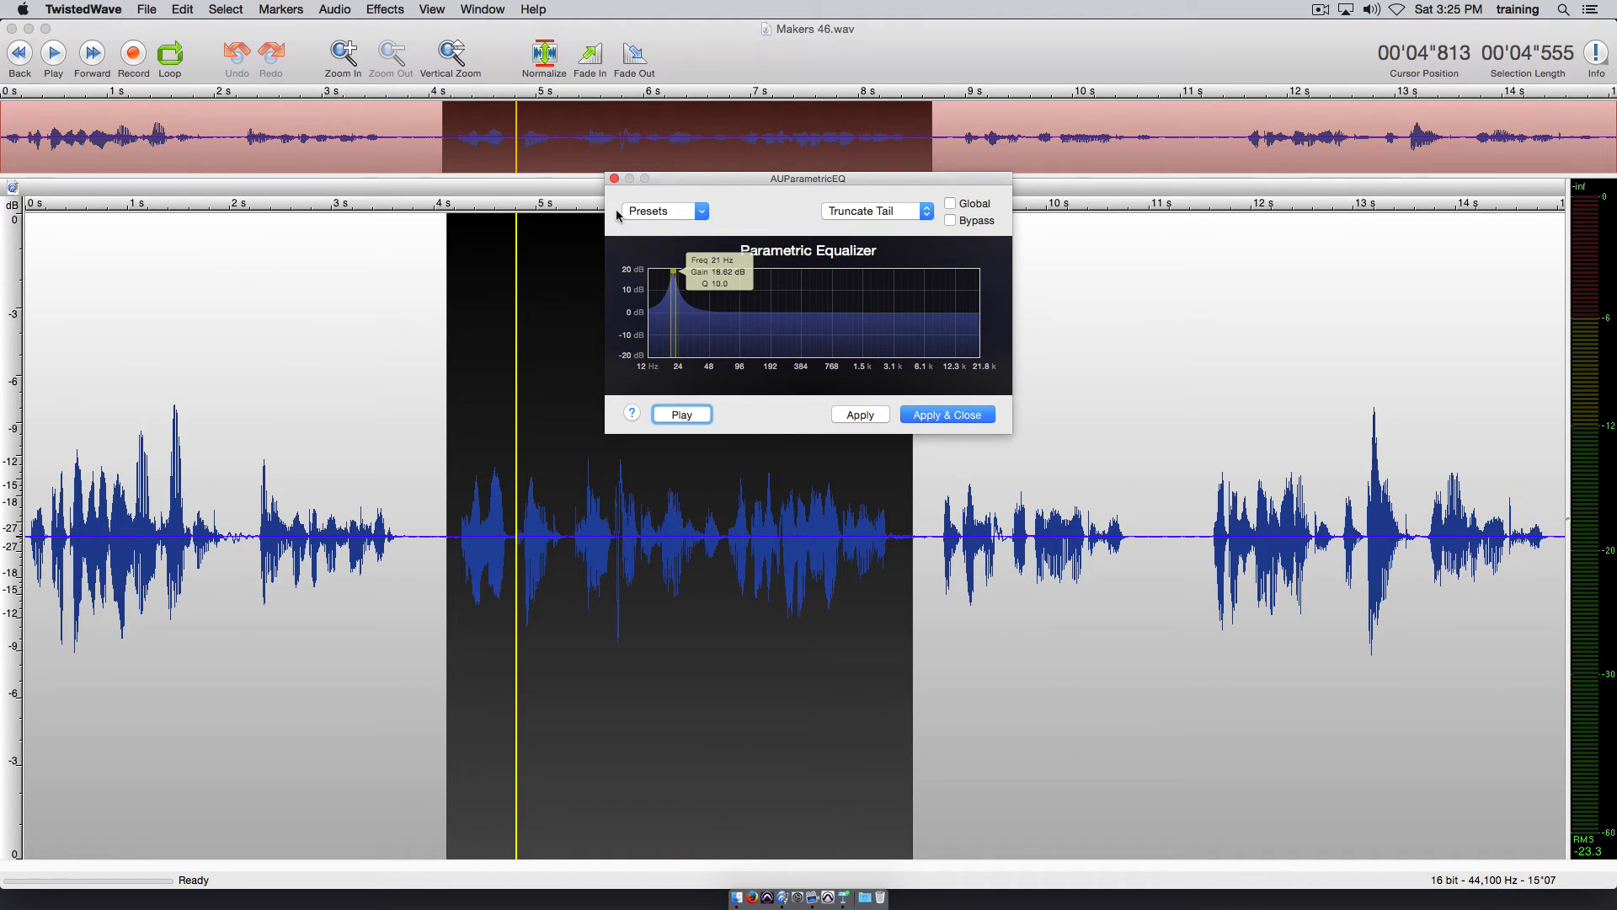
pyautogui.click(615, 178)
# Open Voxengo's Marvel GEQ on the selected audio.
pyautogui.click(392, 6)
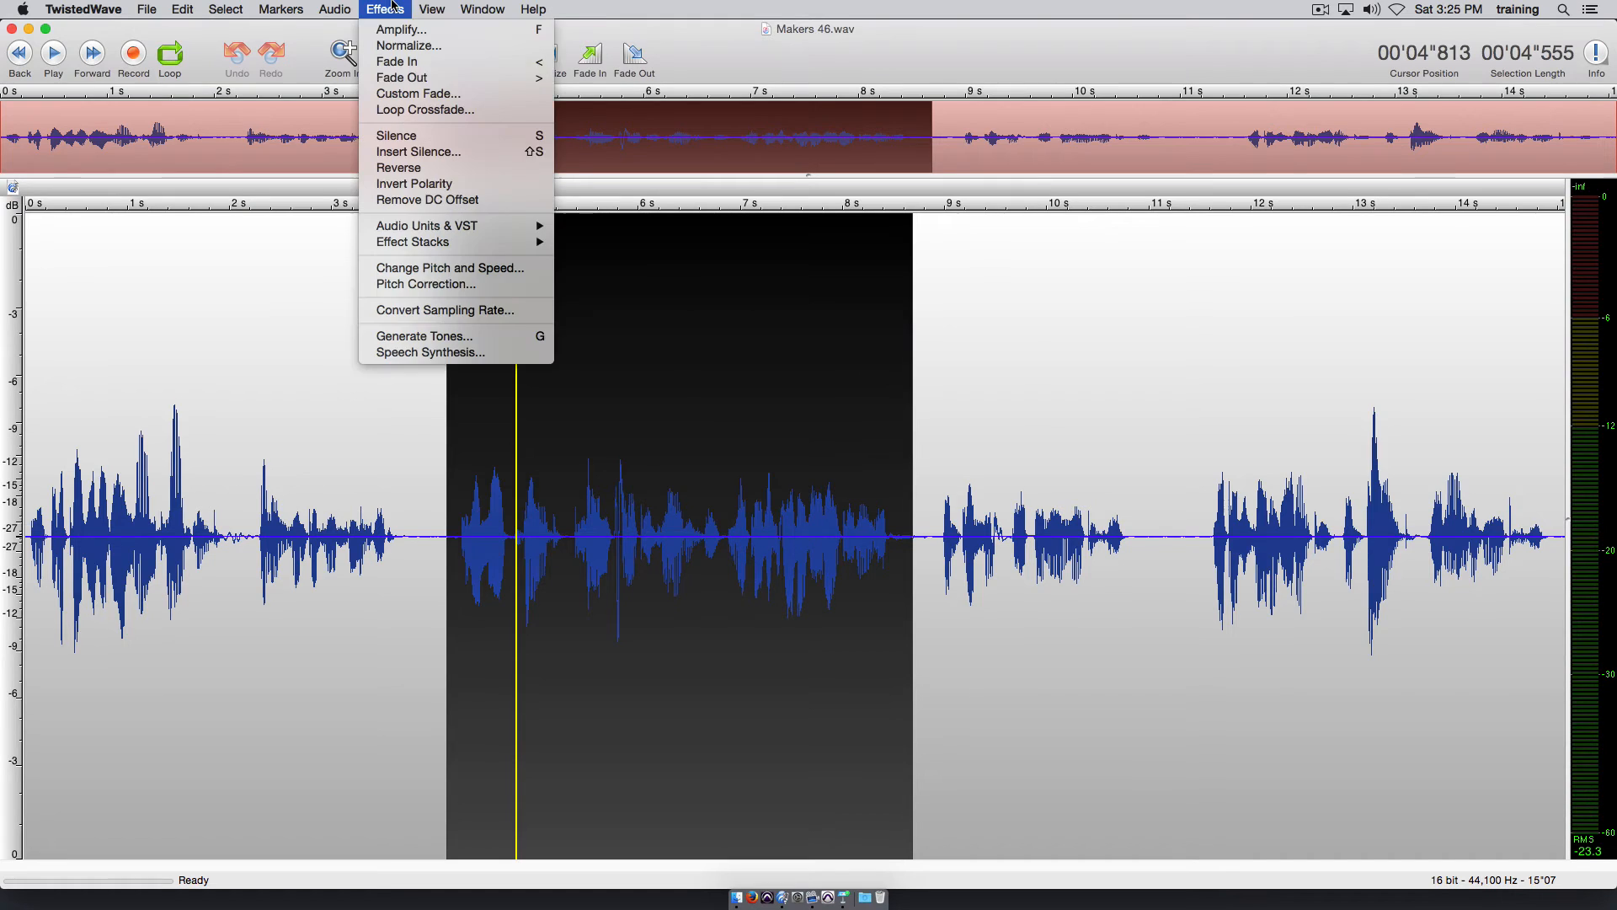
pyautogui.moveTo(404, 229)
pyautogui.moveTo(646, 238)
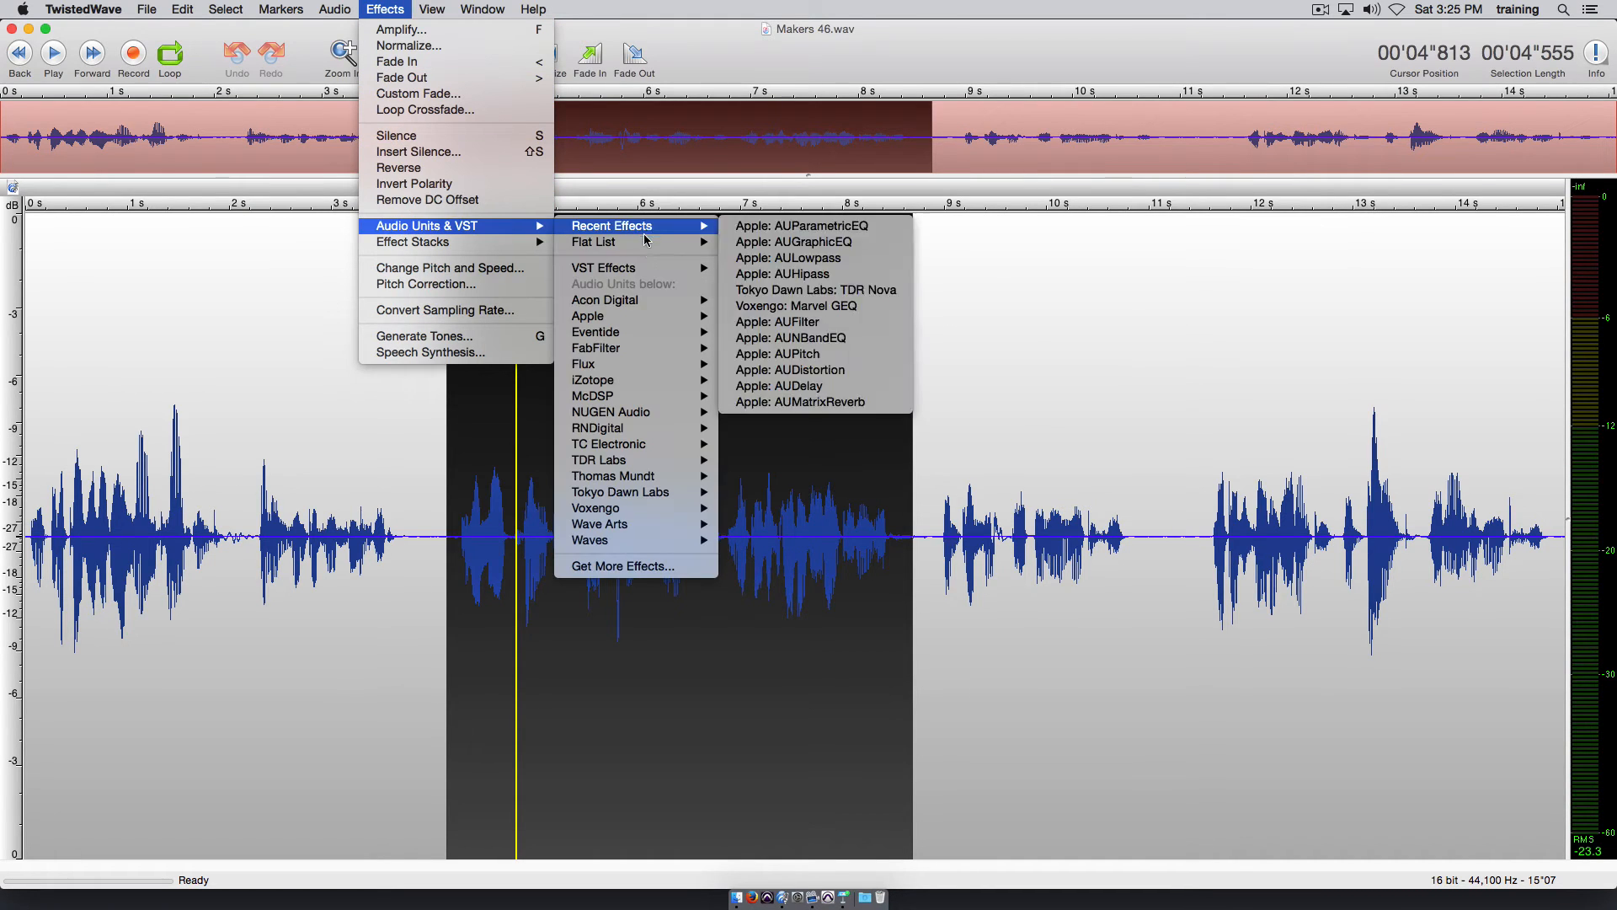
pyautogui.moveTo(634, 353)
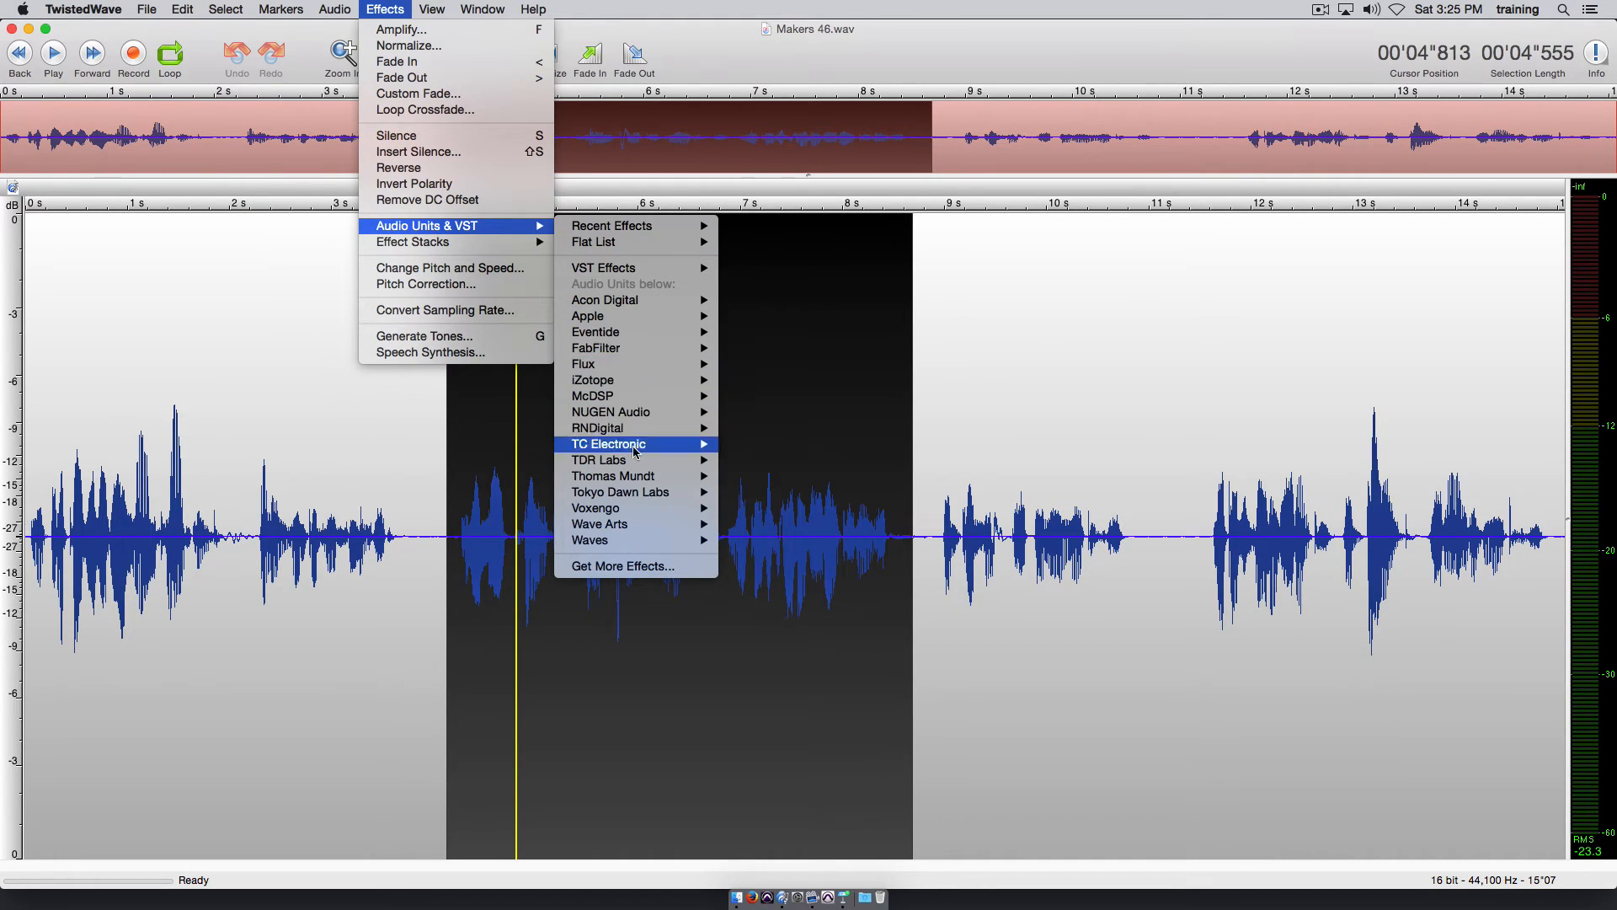
pyautogui.moveTo(633, 511)
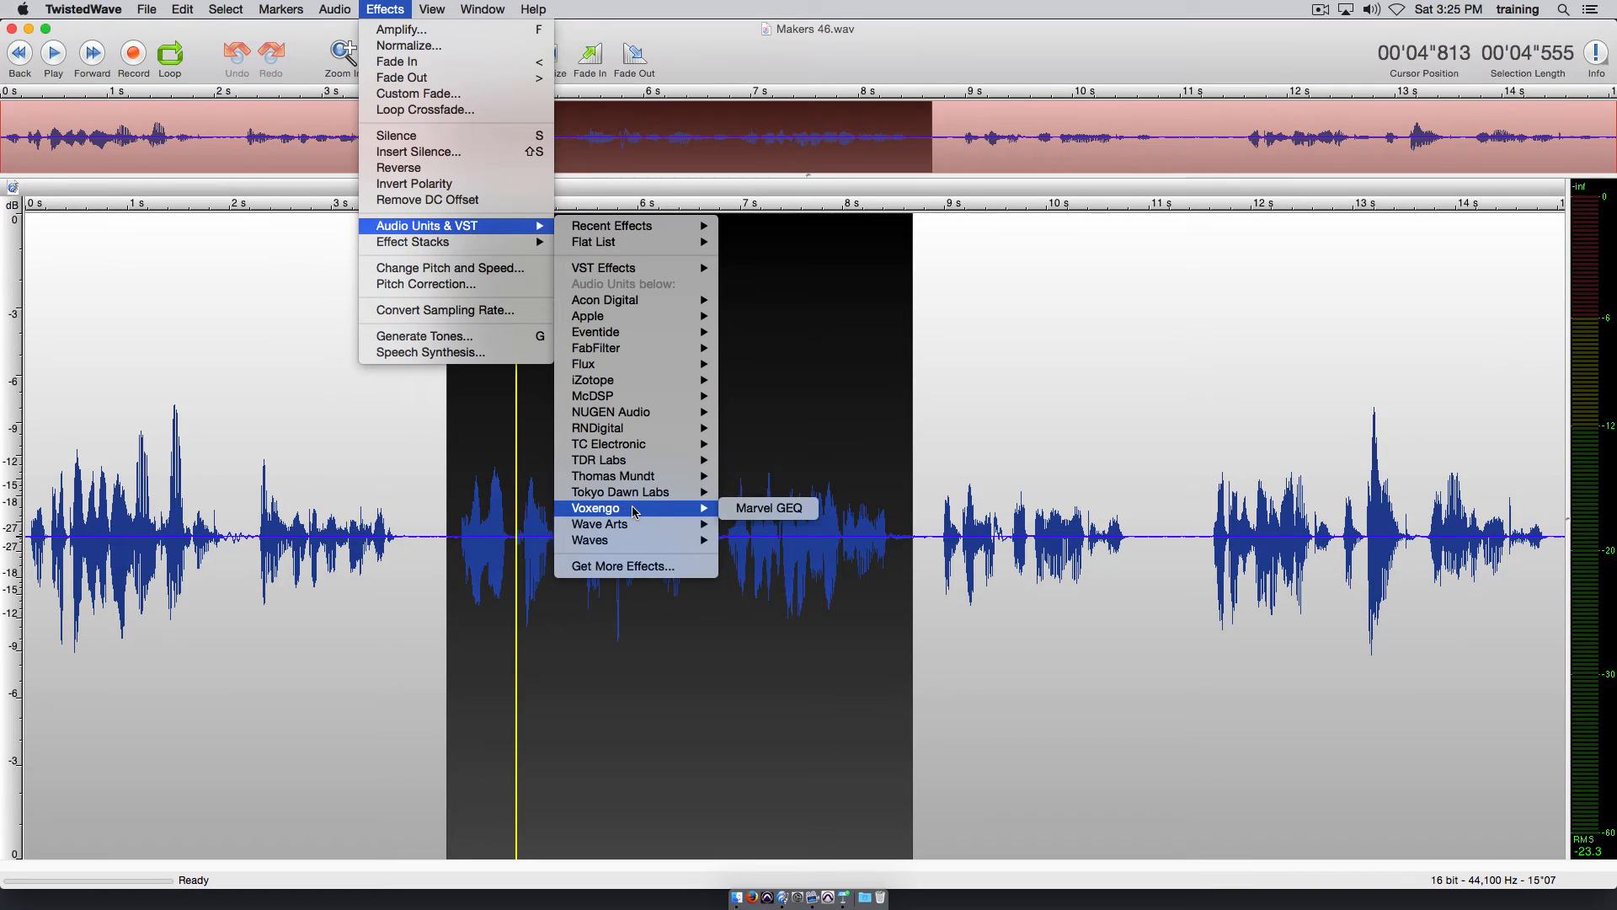
pyautogui.click(754, 509)
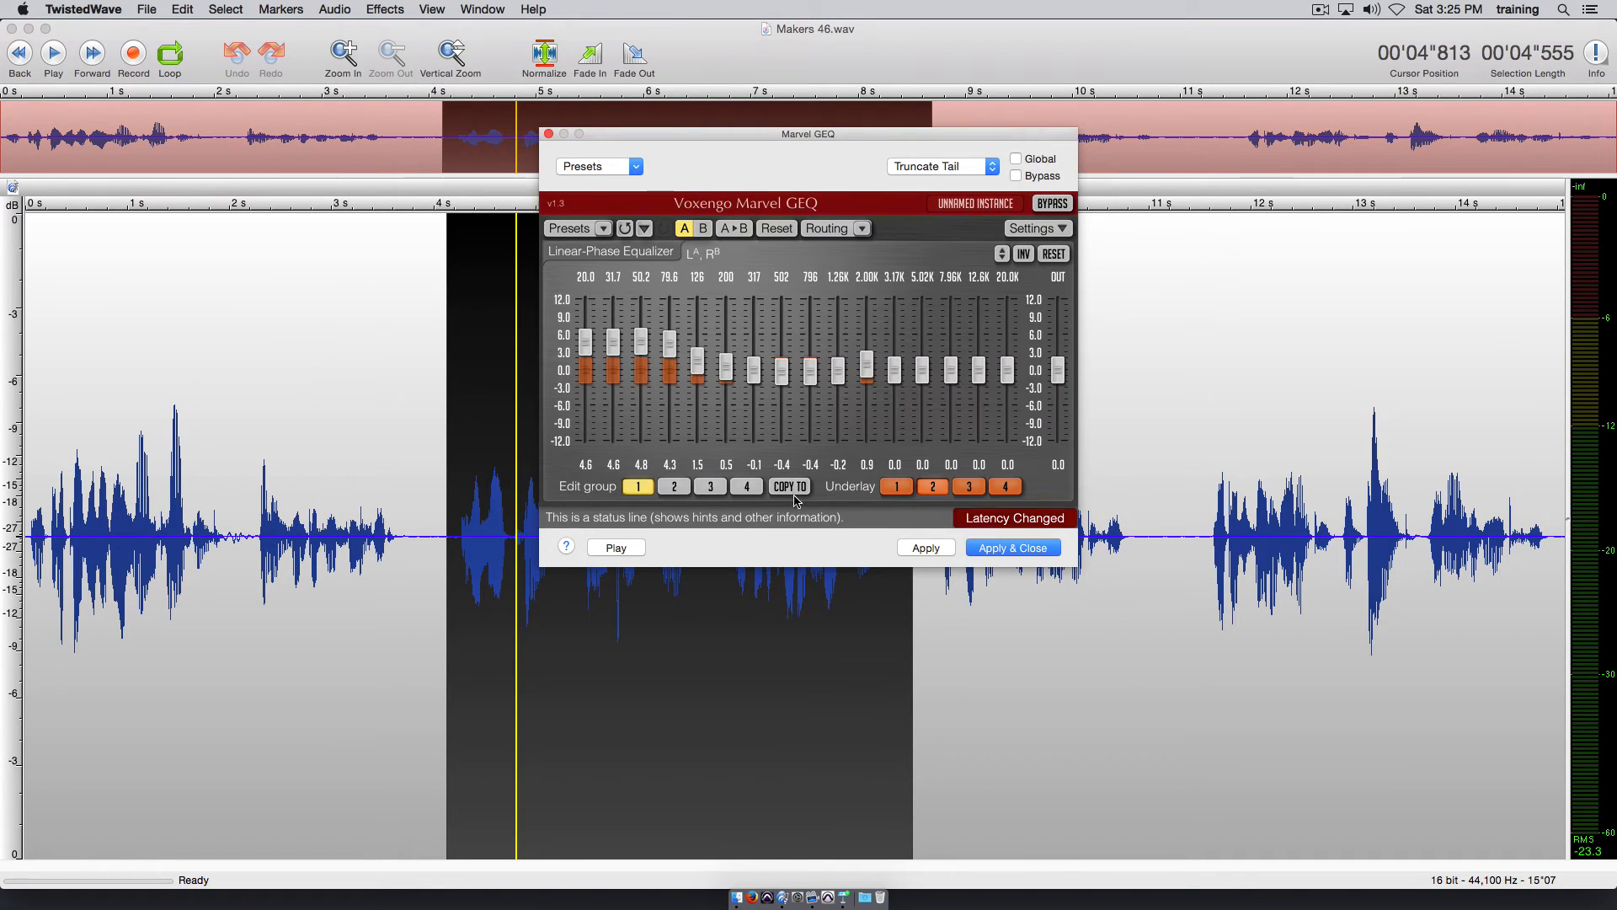
# Look through Marvel GEQ's Factory ROM presets and its Information and Settings window, closing both.
pyautogui.click(570, 228)
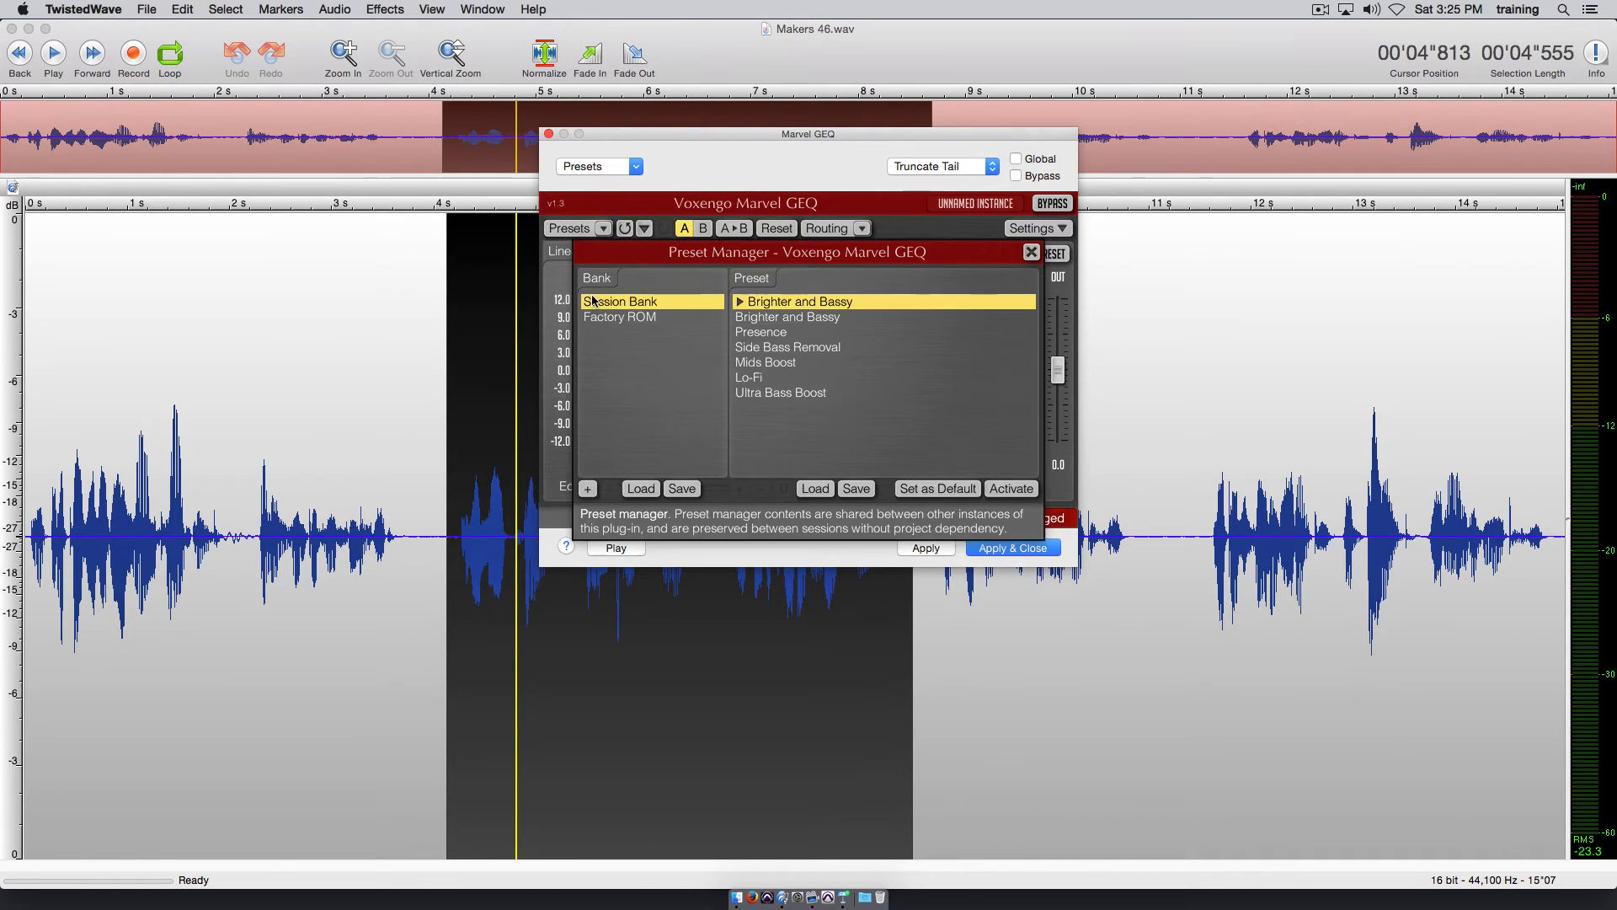
pyautogui.click(634, 316)
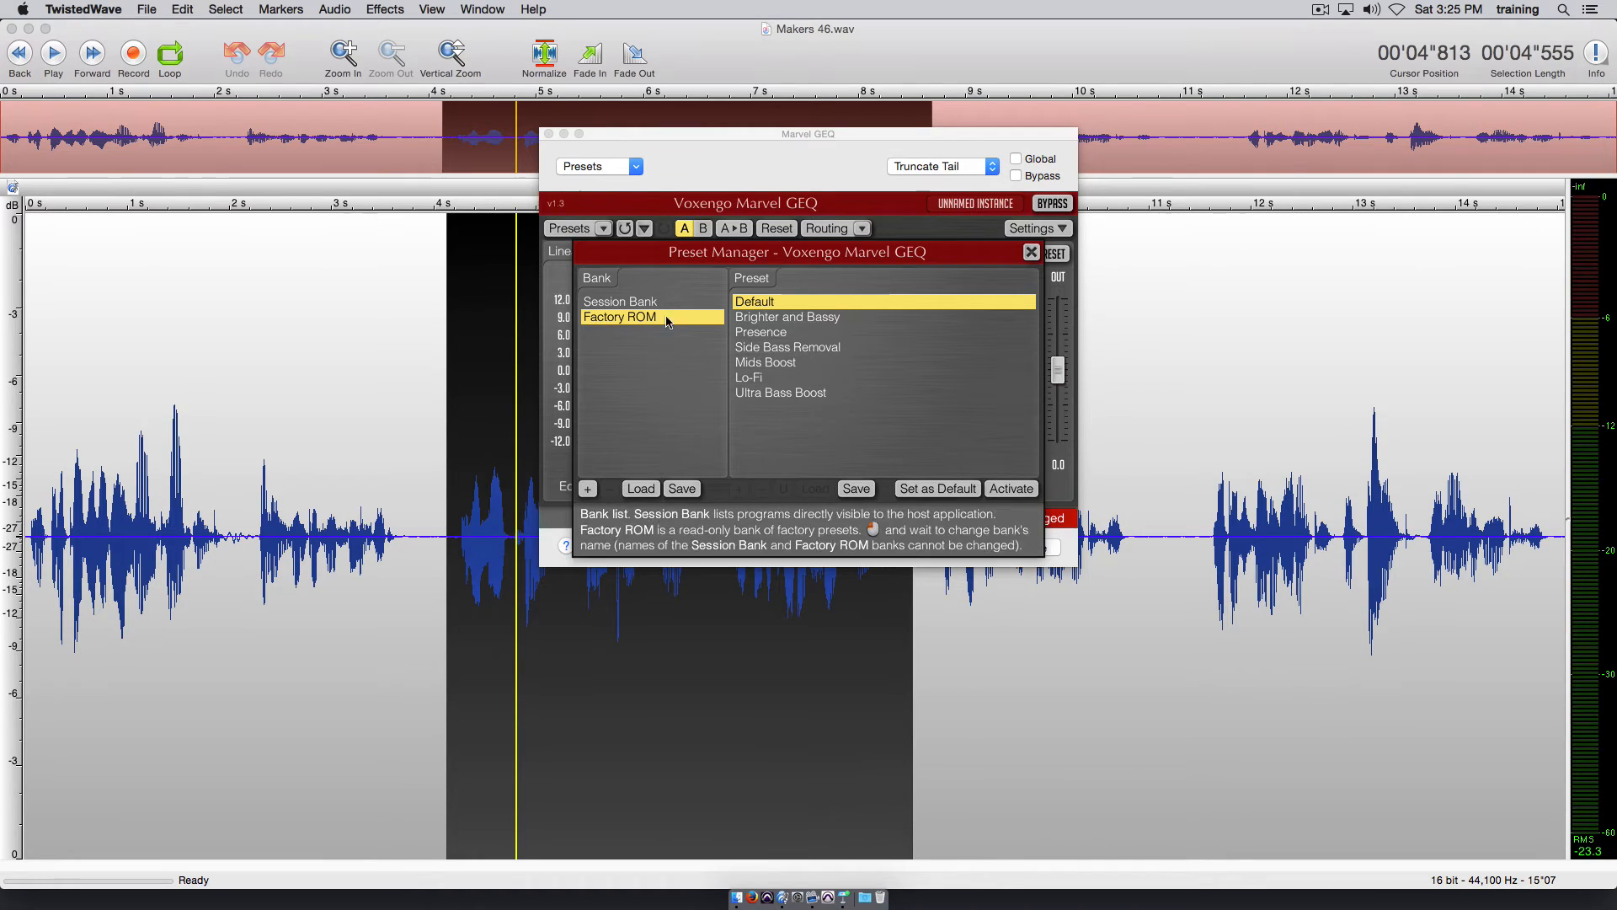
pyautogui.click(1031, 252)
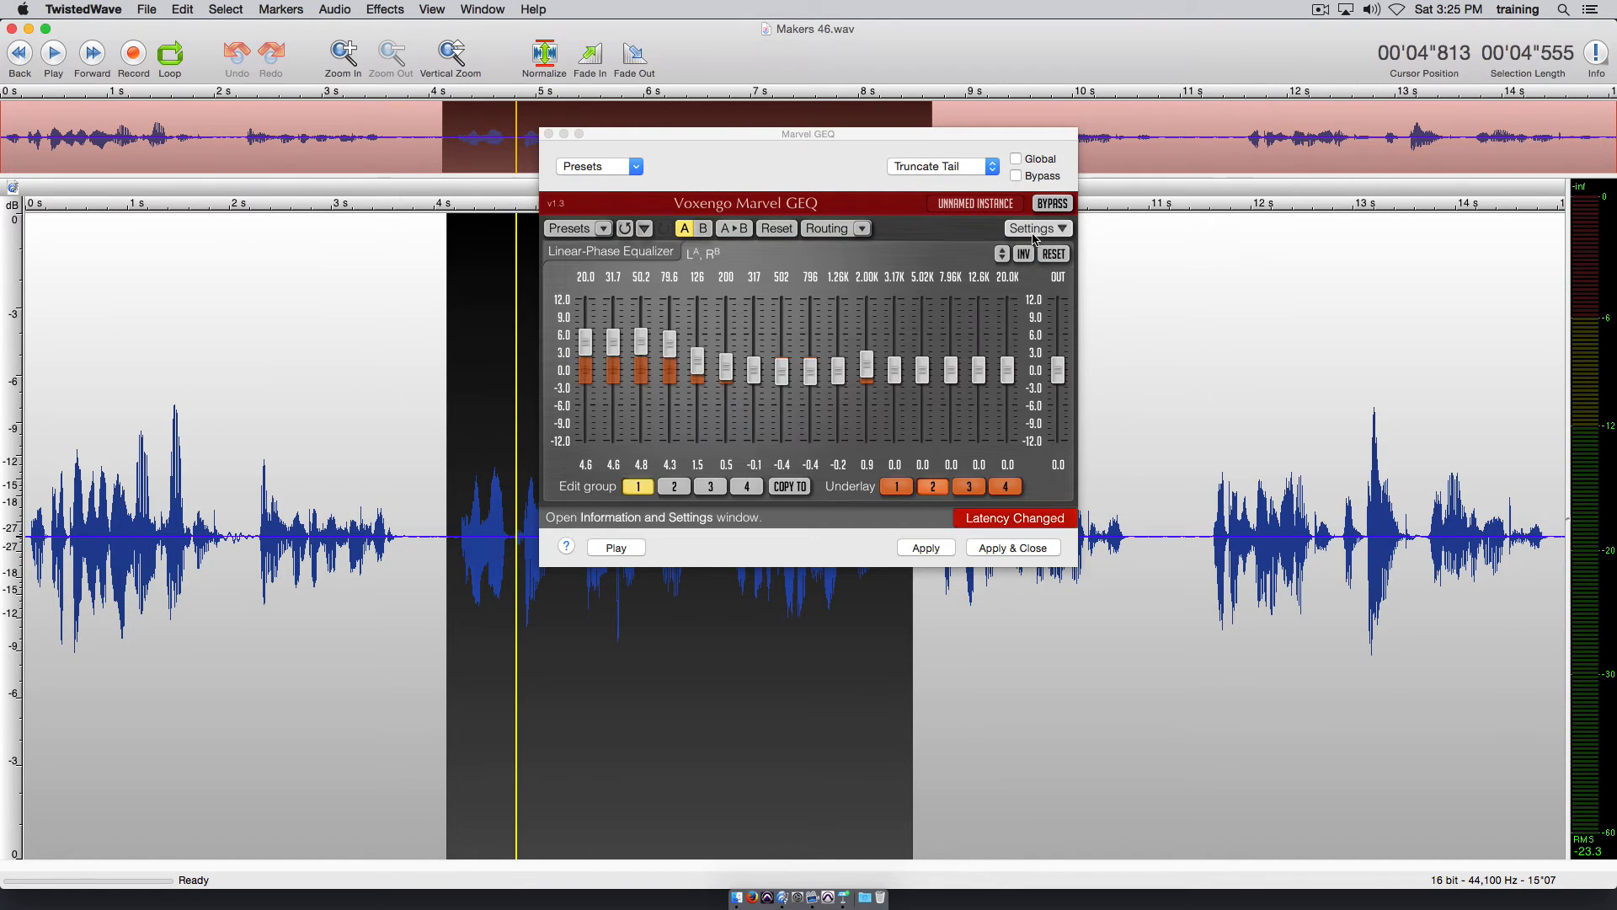
pyautogui.click(1036, 228)
pyautogui.click(1179, 252)
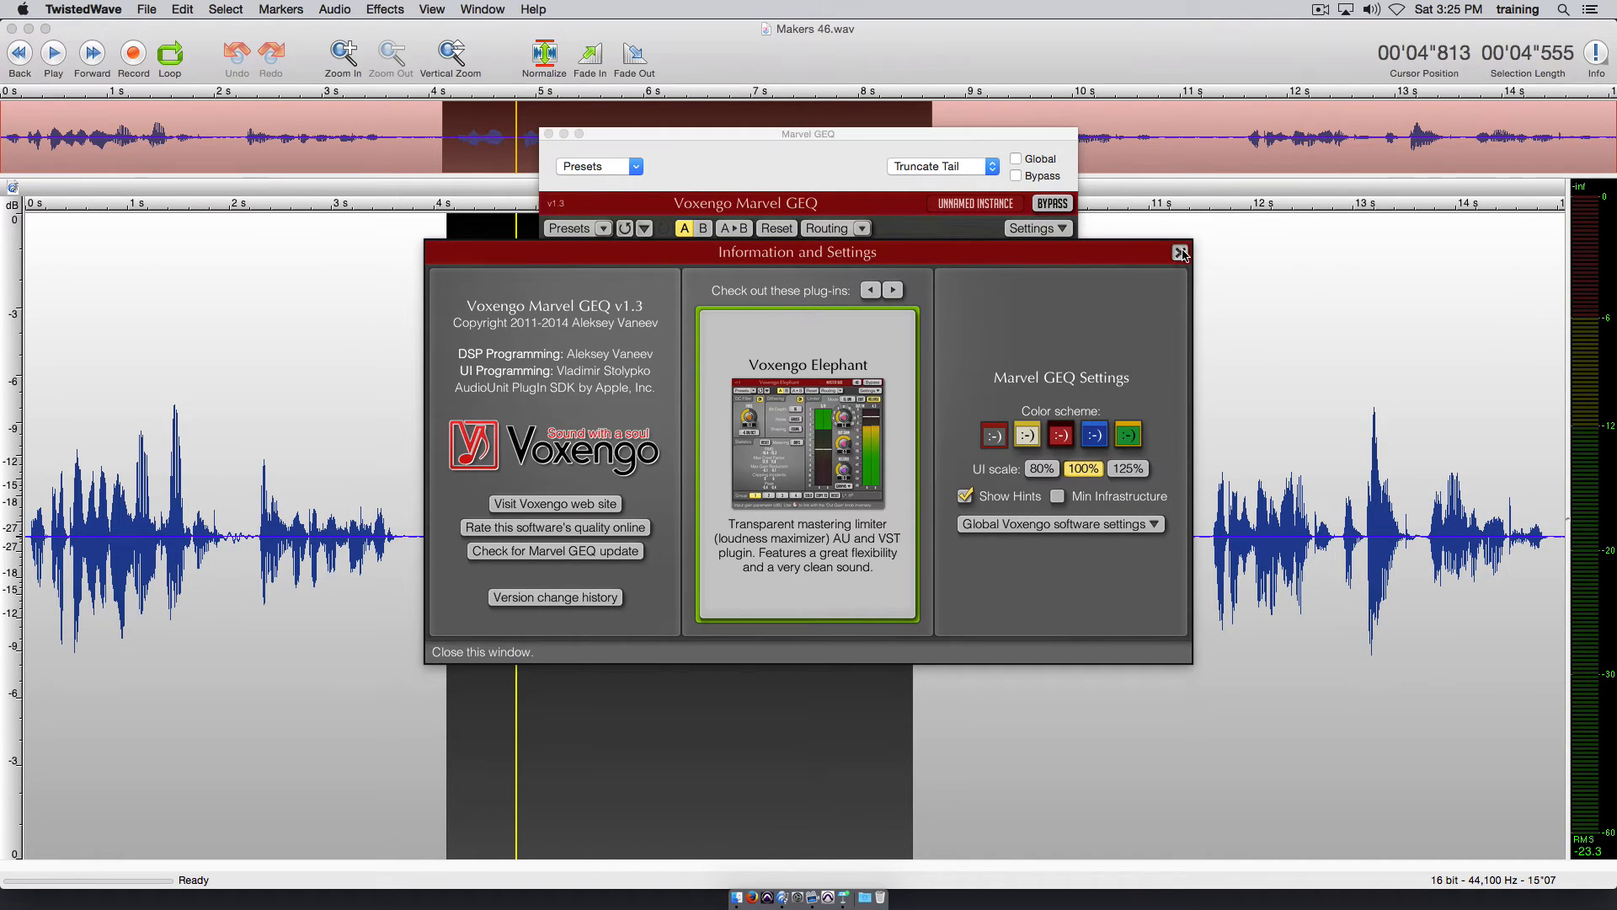
# Step back to flat bands, and preview with 50.2 Hz raised to about 5.9 dB and the 502 Hz, 1.26 kHz and 3.17–20 kHz bands varied.
pyautogui.click(624, 229)
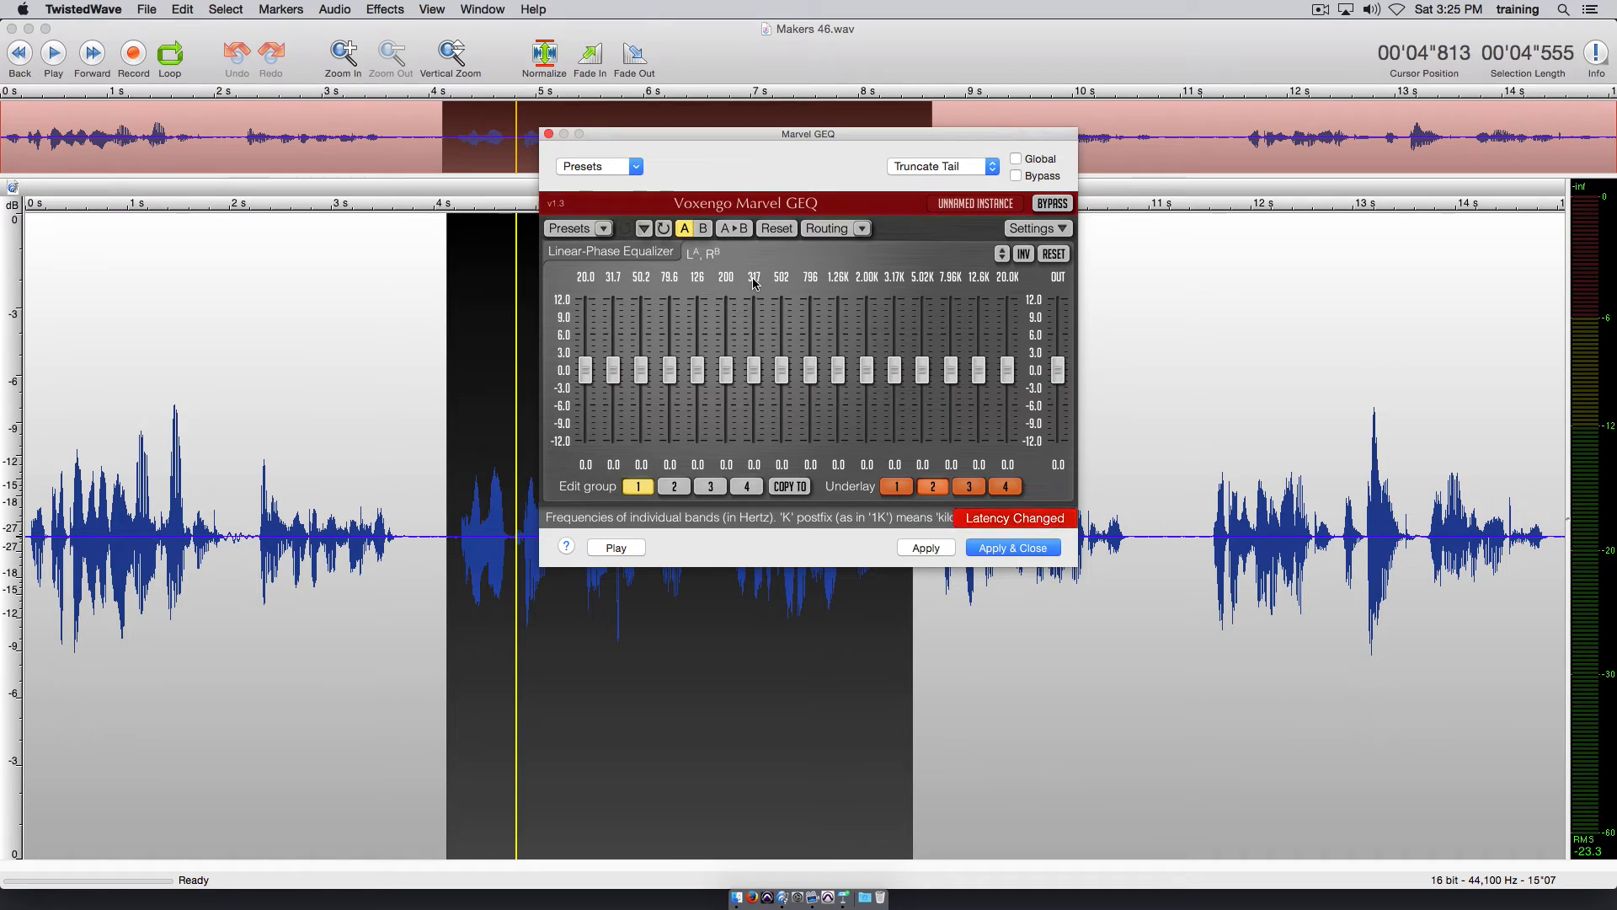
pyautogui.moveTo(753, 371)
pyautogui.mouseDown()
pyautogui.moveTo(754, 328)
pyautogui.moveTo(754, 427)
pyautogui.moveTo(754, 369)
pyautogui.mouseUp()
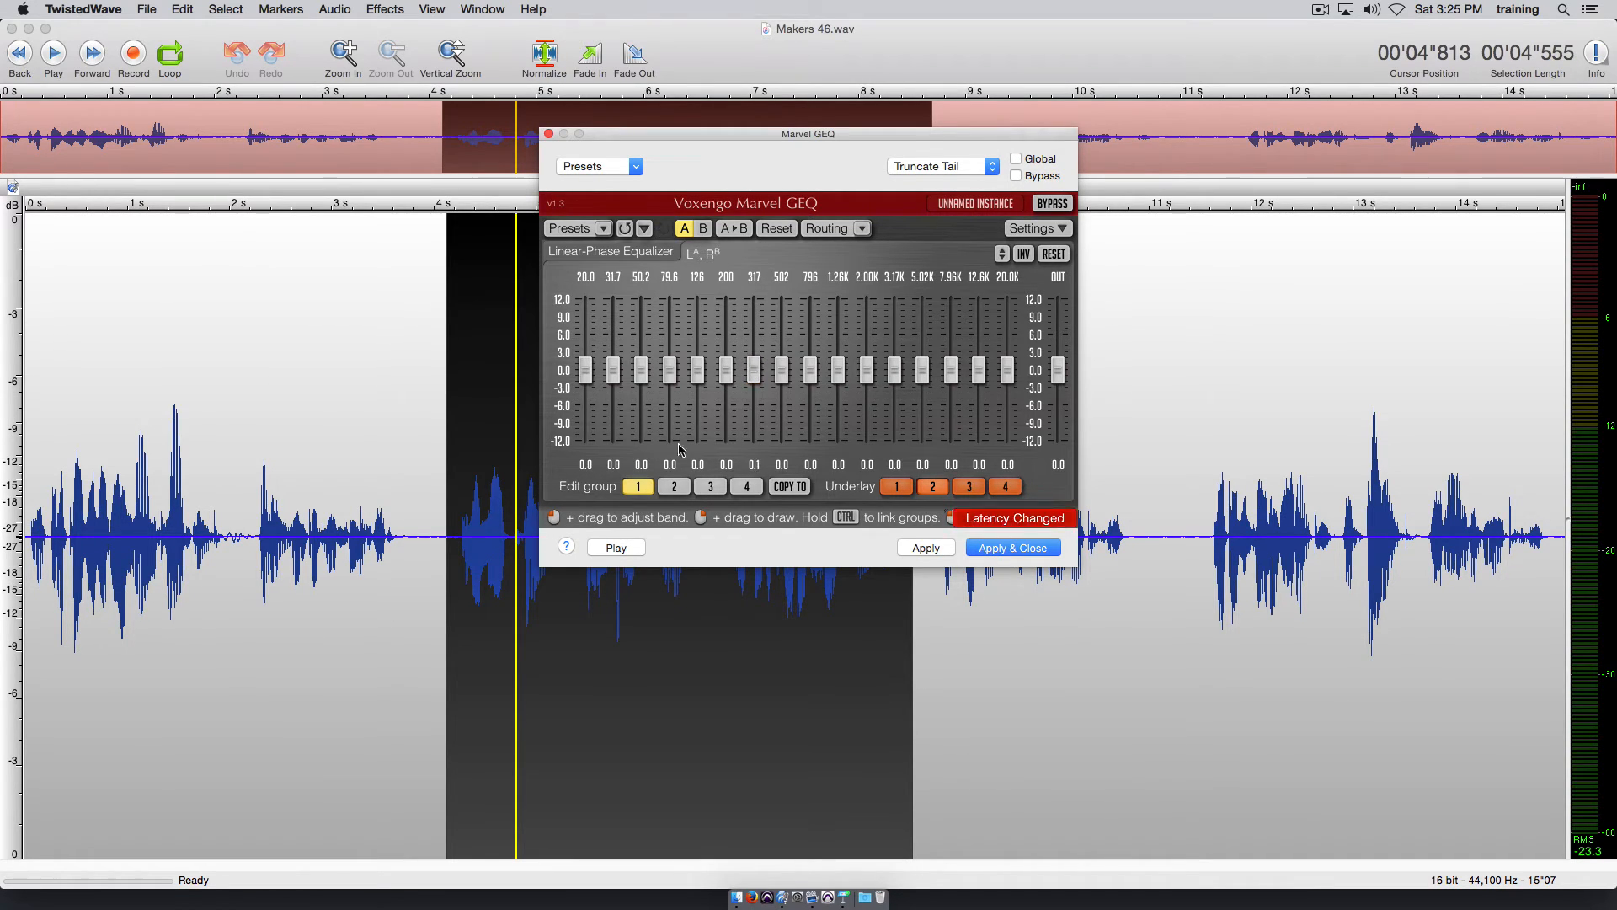
pyautogui.click(616, 548)
pyautogui.moveTo(641, 371); pyautogui.dragTo(641, 334)
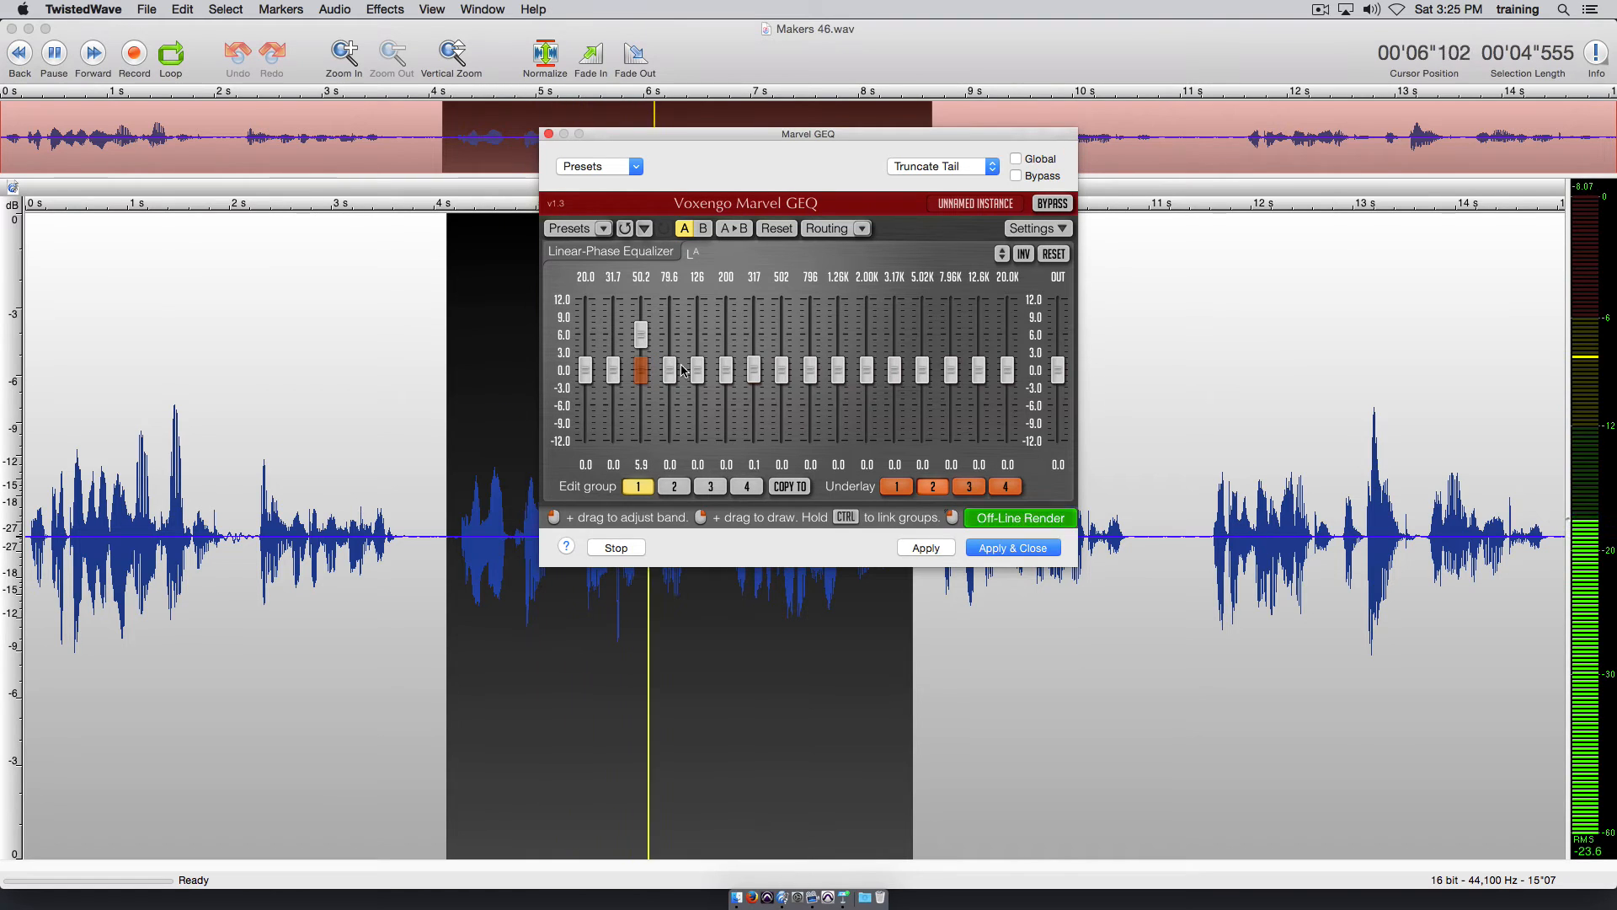
pyautogui.moveTo(899, 374); pyautogui.dragTo(1007, 338)
pyautogui.moveTo(782, 384); pyautogui.dragTo(839, 340)
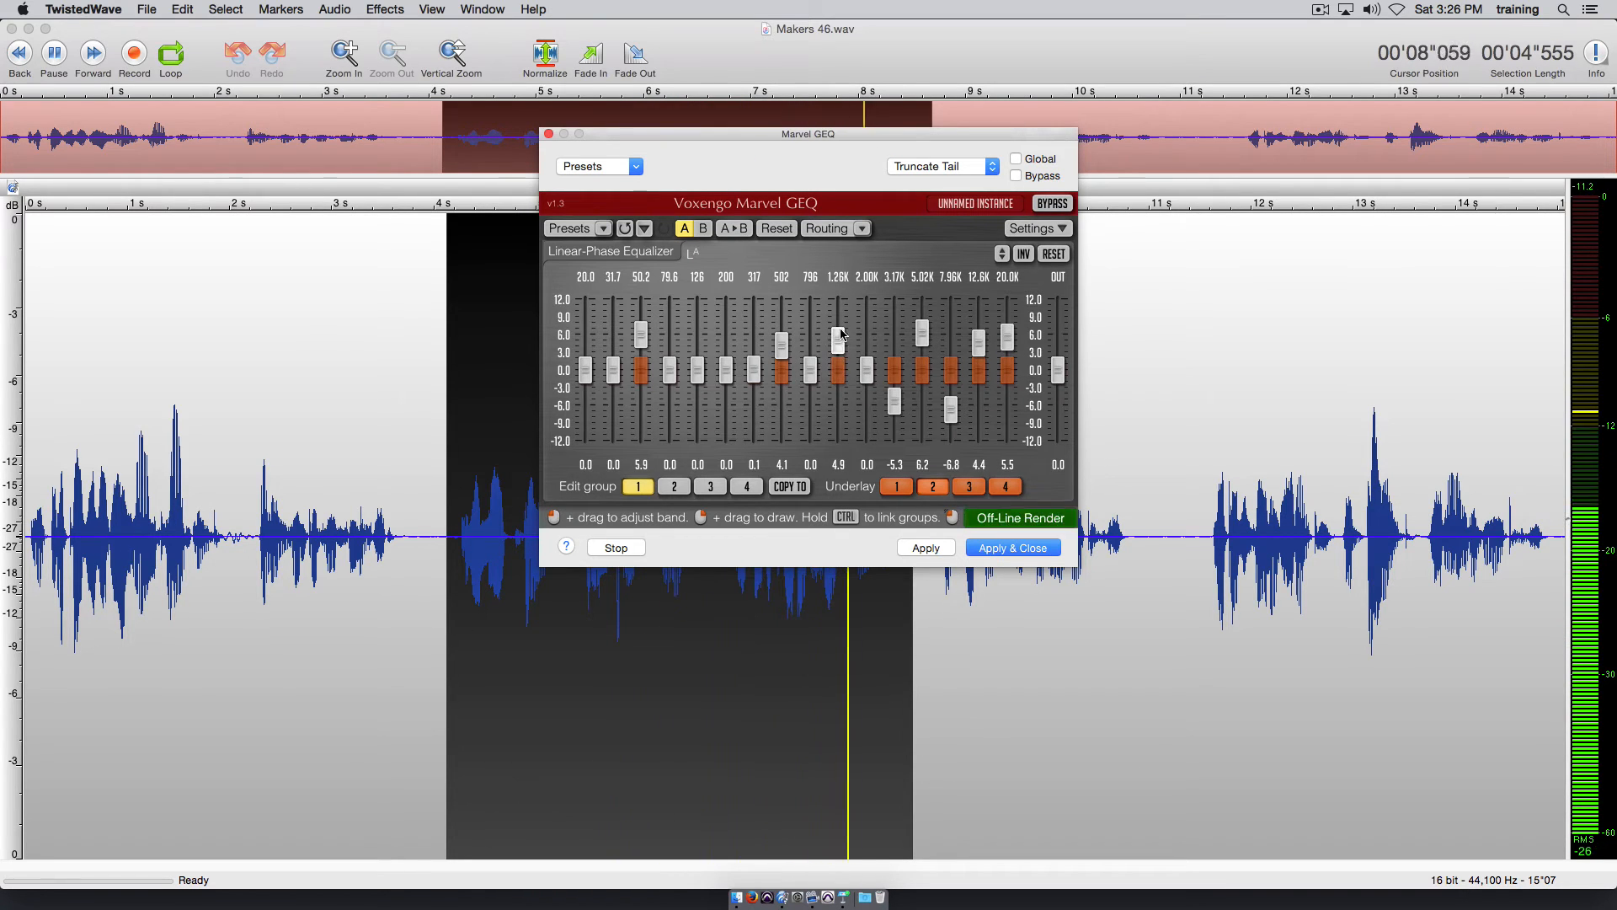
pyautogui.click(622, 545)
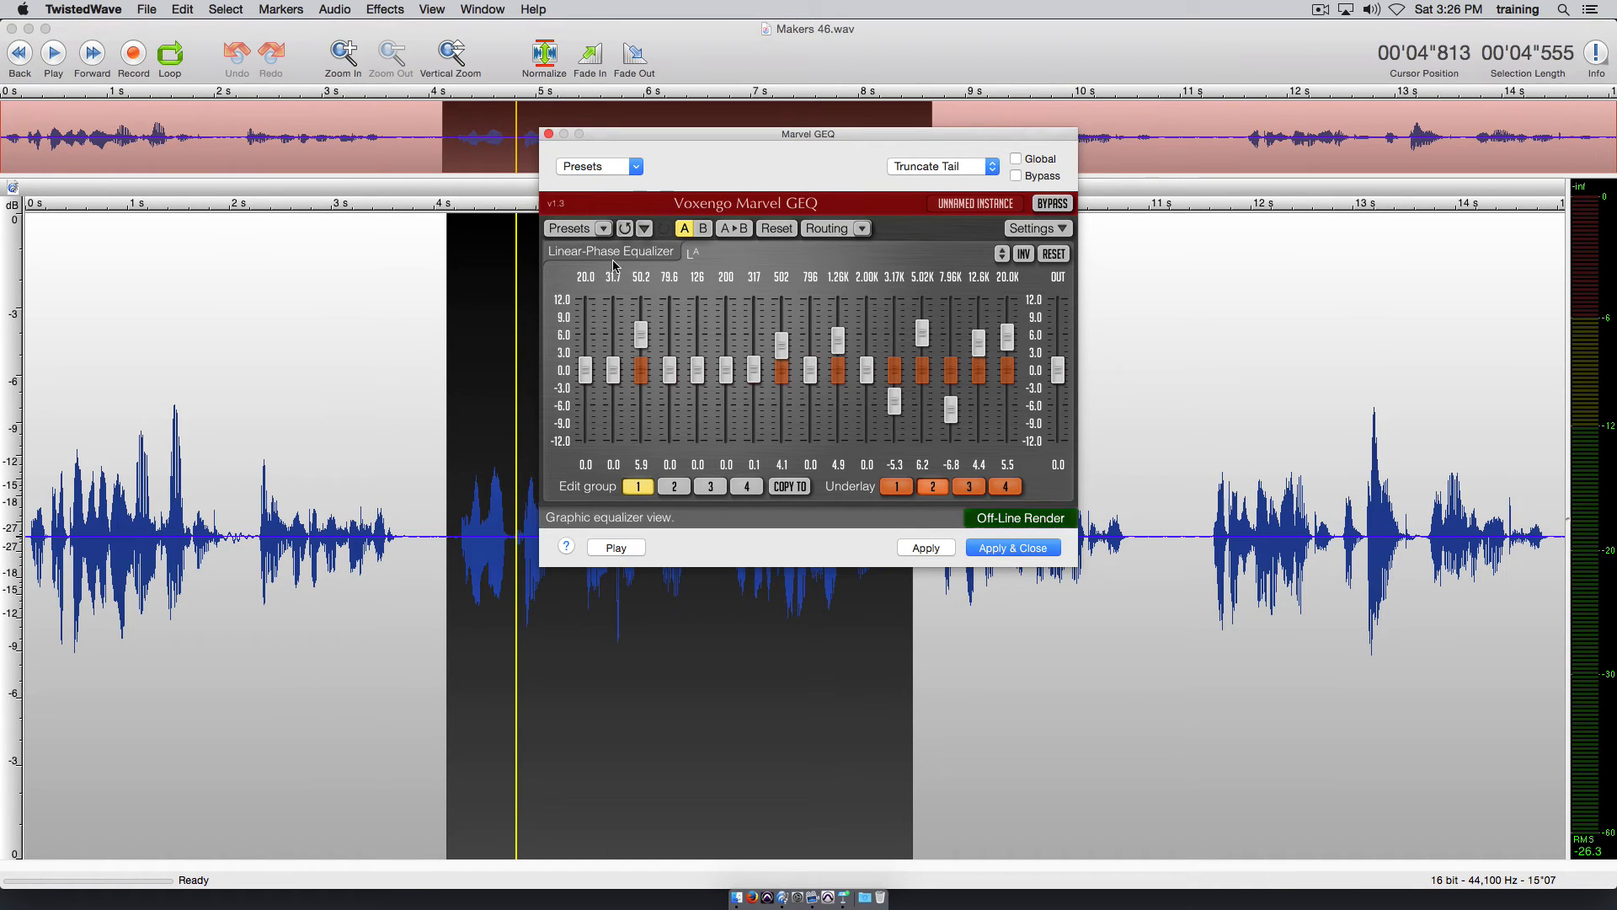
# Load the Brighter and Bassy preset in Marvel GEQ and preview it on the selection.
pyautogui.click(587, 235)
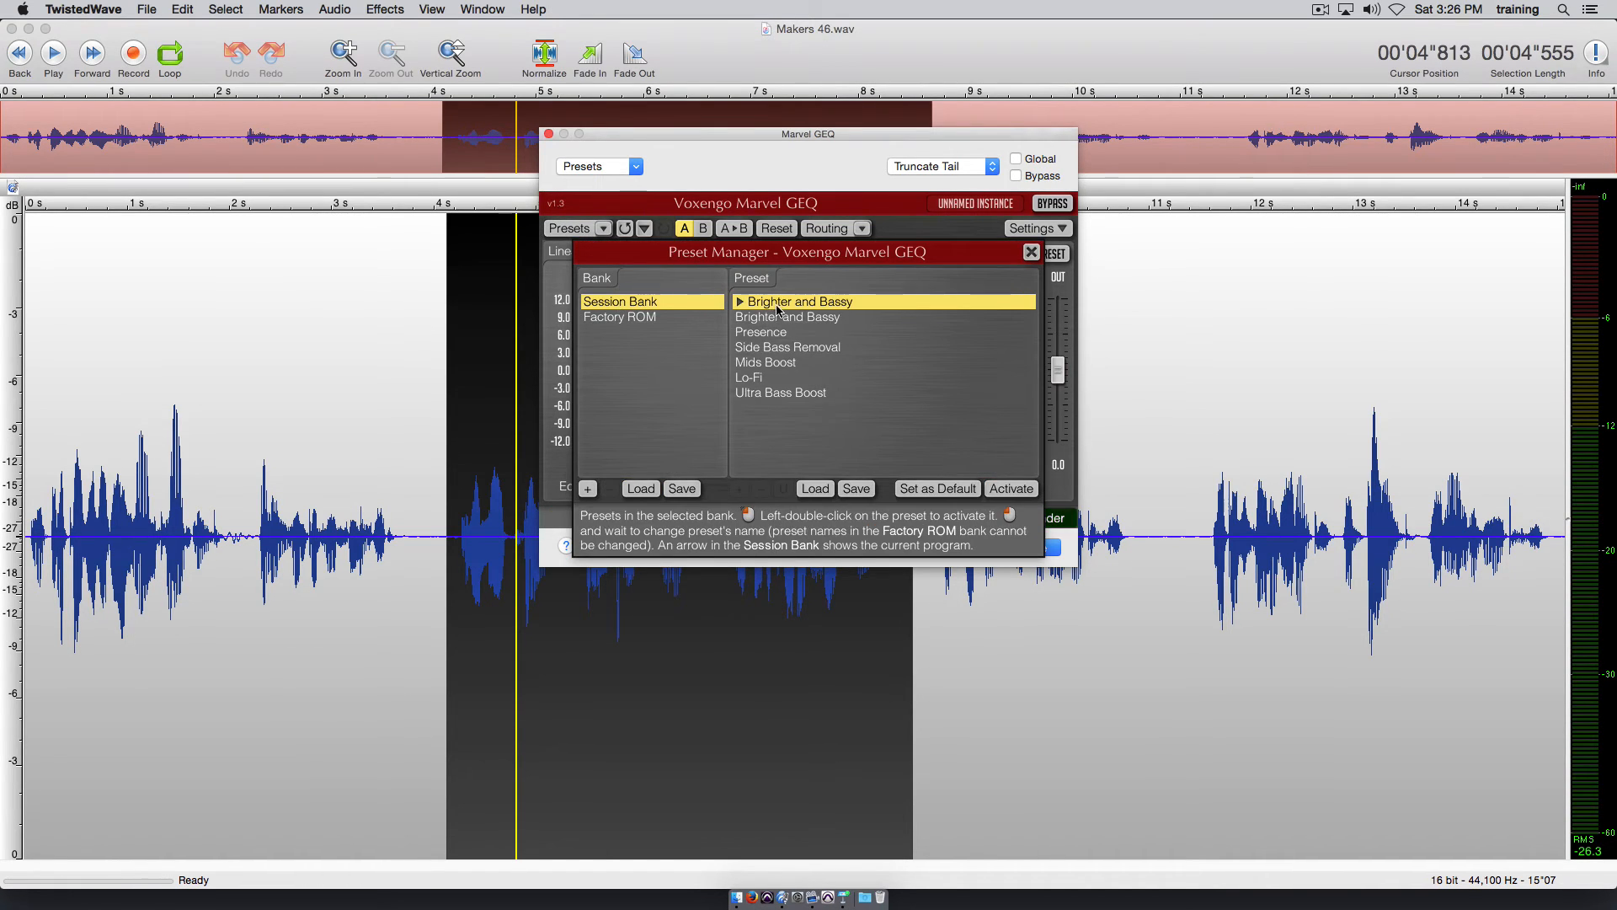
pyautogui.doubleClick(761, 332)
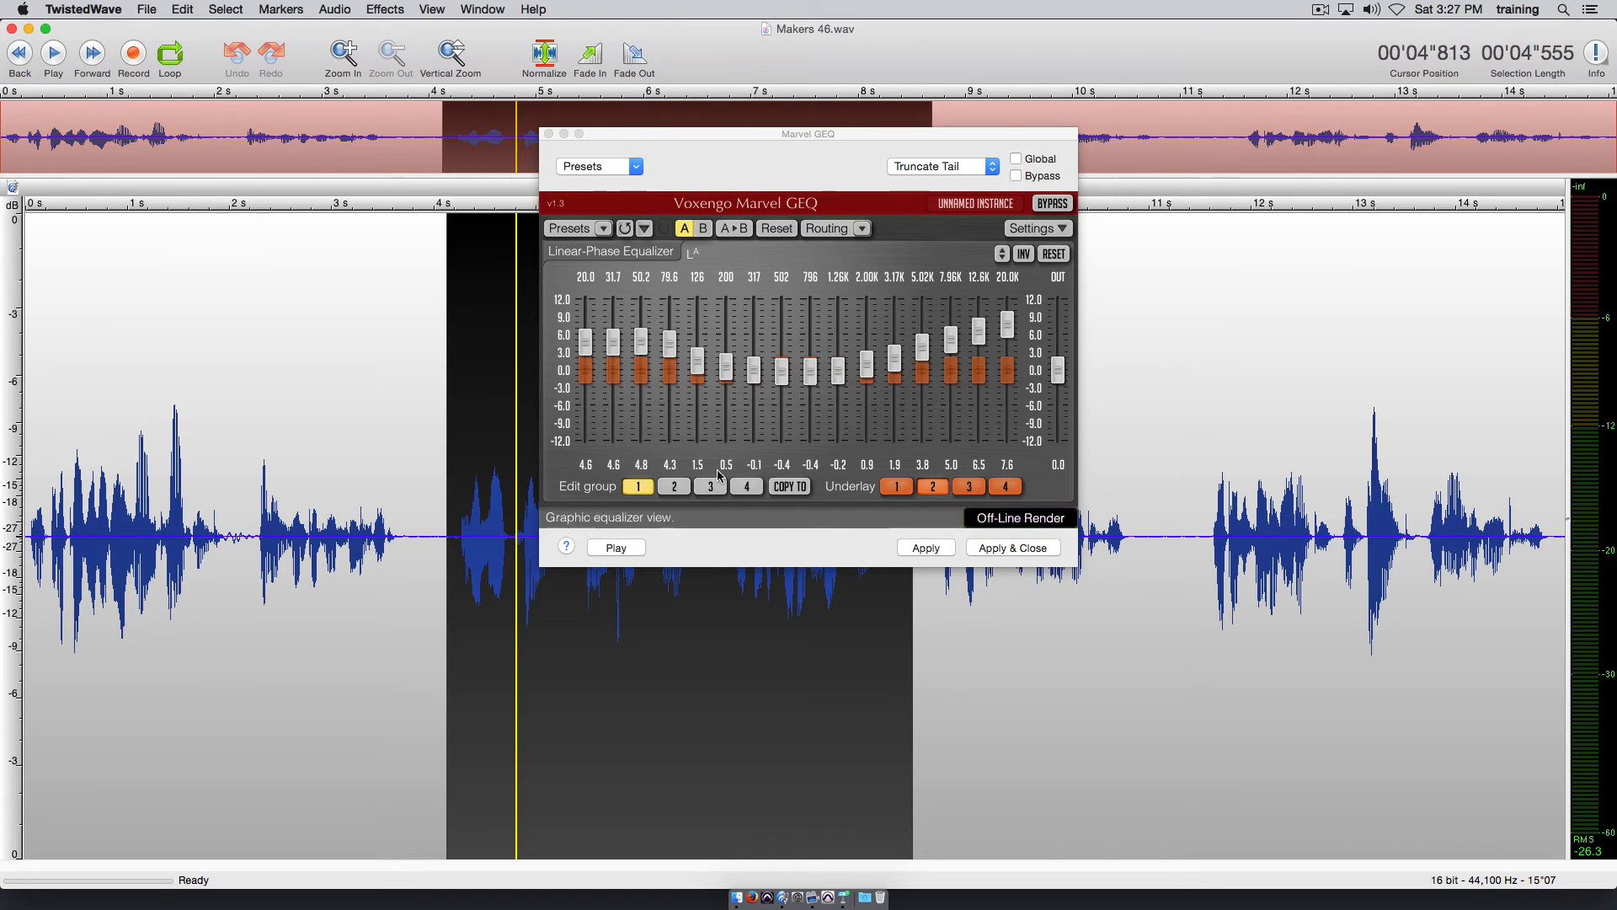
pyautogui.click(623, 547)
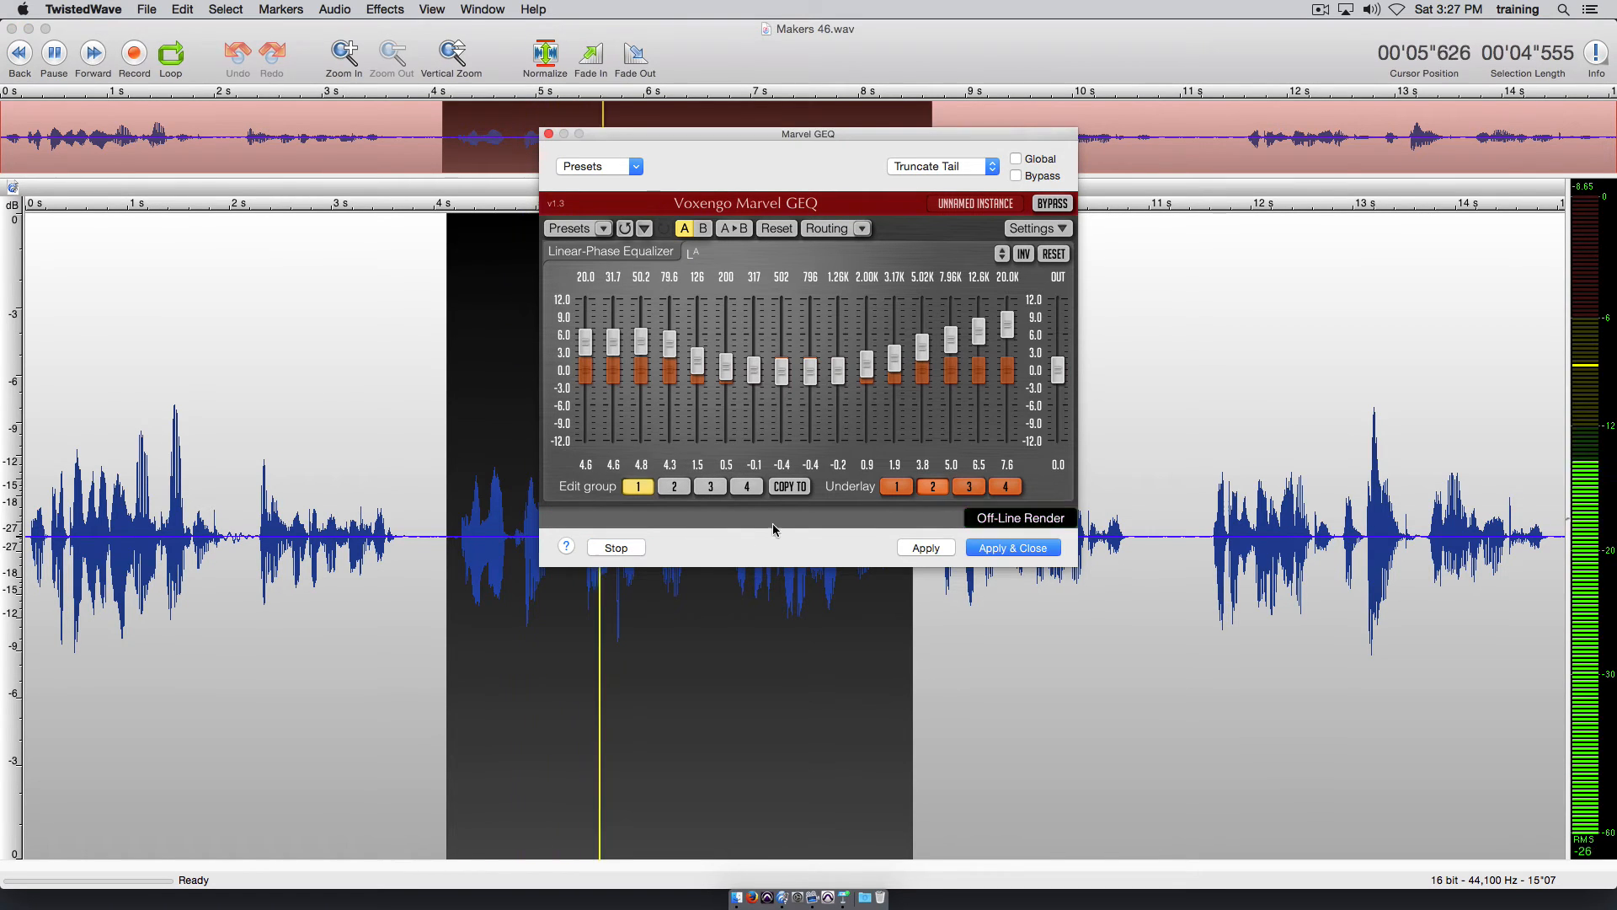
pyautogui.click(602, 547)
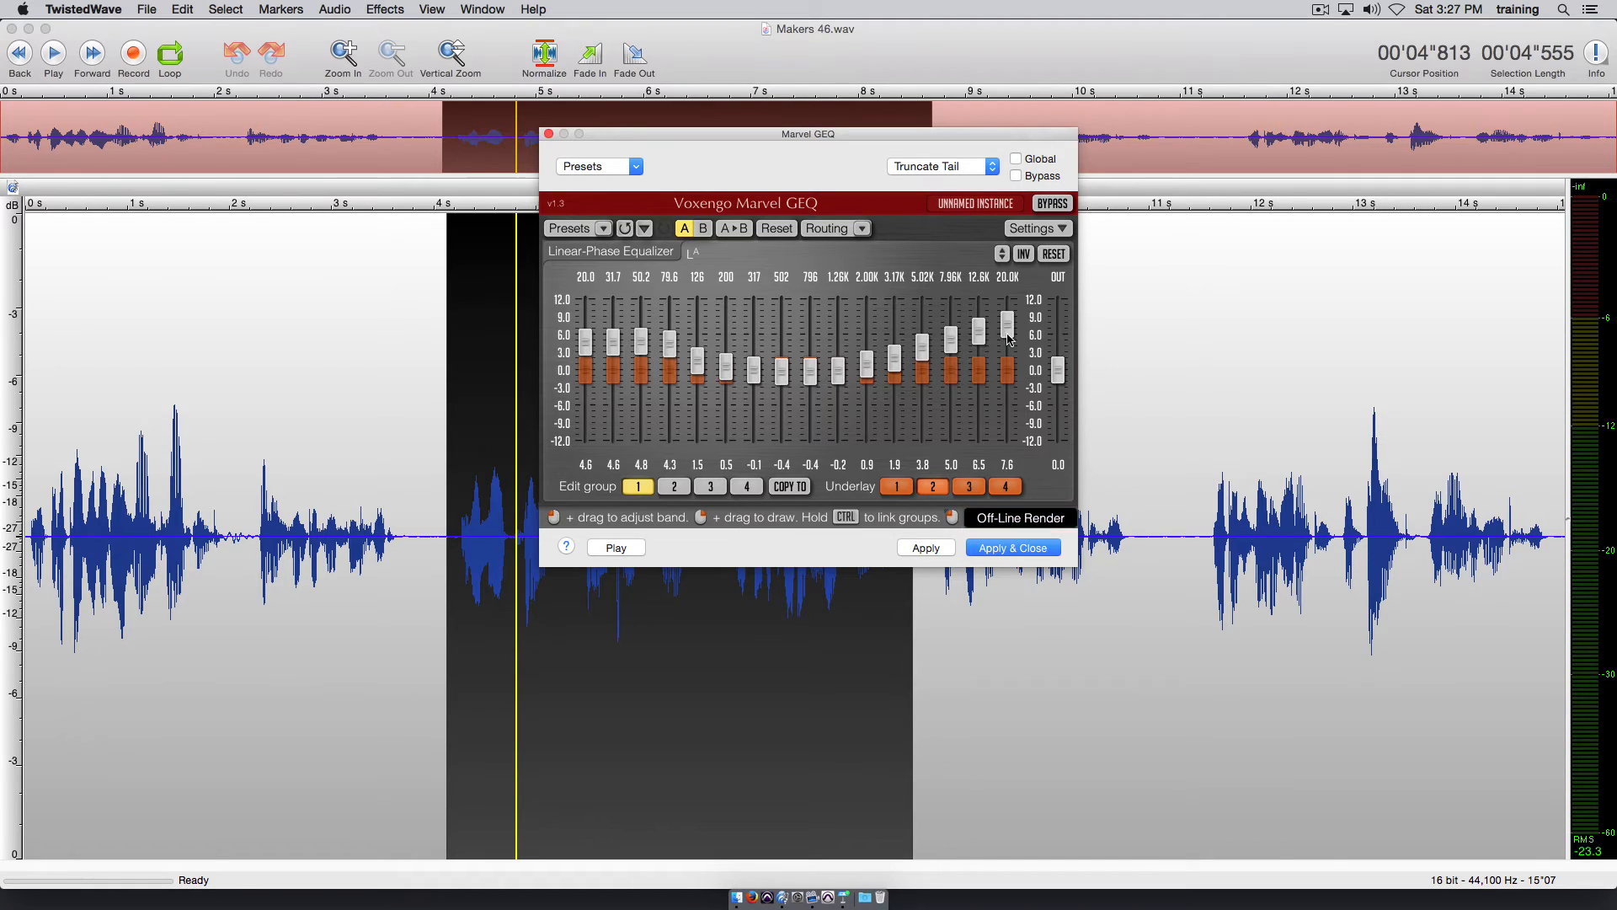
# Lower the 7.96 kHz band to about 0.1 dB, 12.6 kHz to about 4.1 dB and 20 kHz to about 4.7 dB, and preview.
pyautogui.moveTo(950, 339)
pyautogui.mouseDown()
pyautogui.moveTo(951, 370)
pyautogui.moveTo(978, 345)
pyautogui.mouseUp()
pyautogui.moveTo(1008, 325); pyautogui.dragTo(1007, 342)
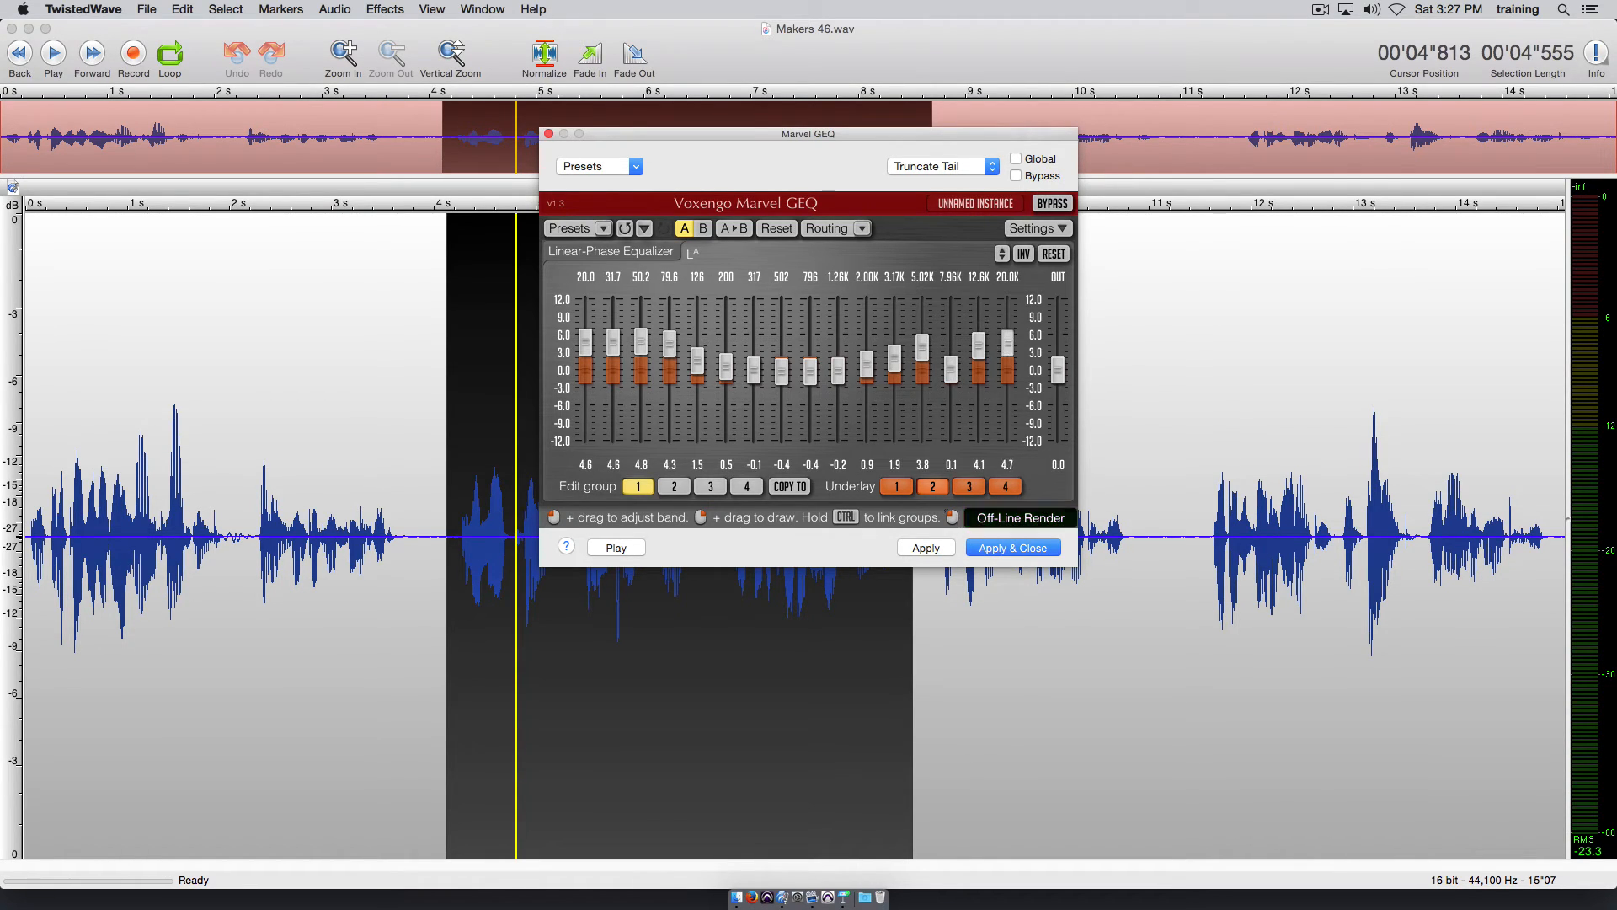
pyautogui.click(615, 548)
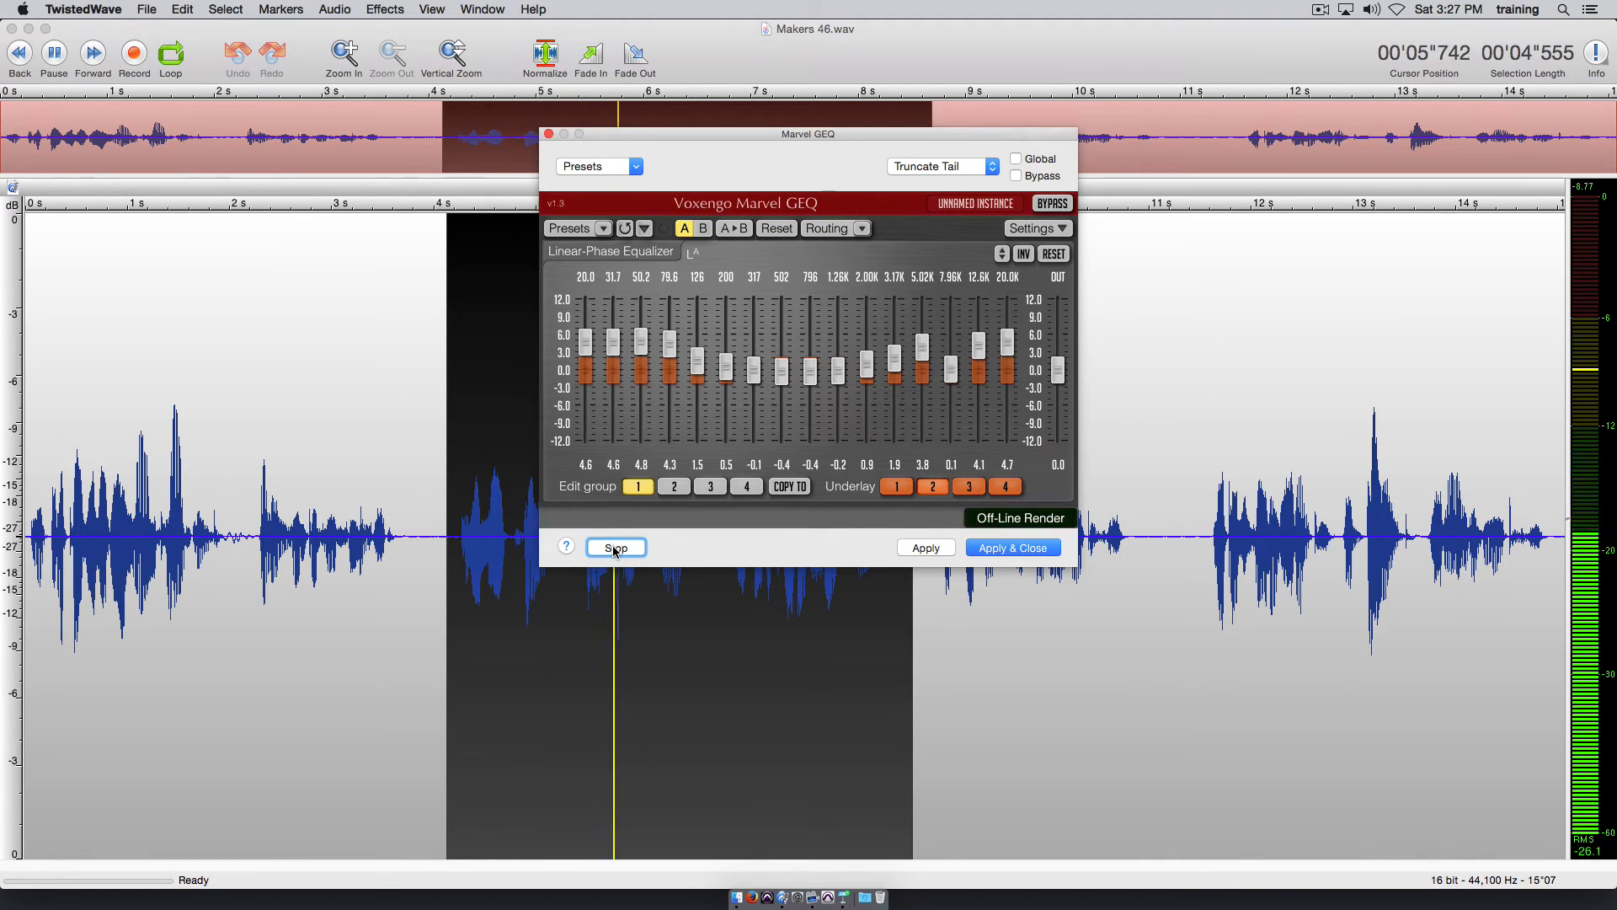
pyautogui.click(615, 547)
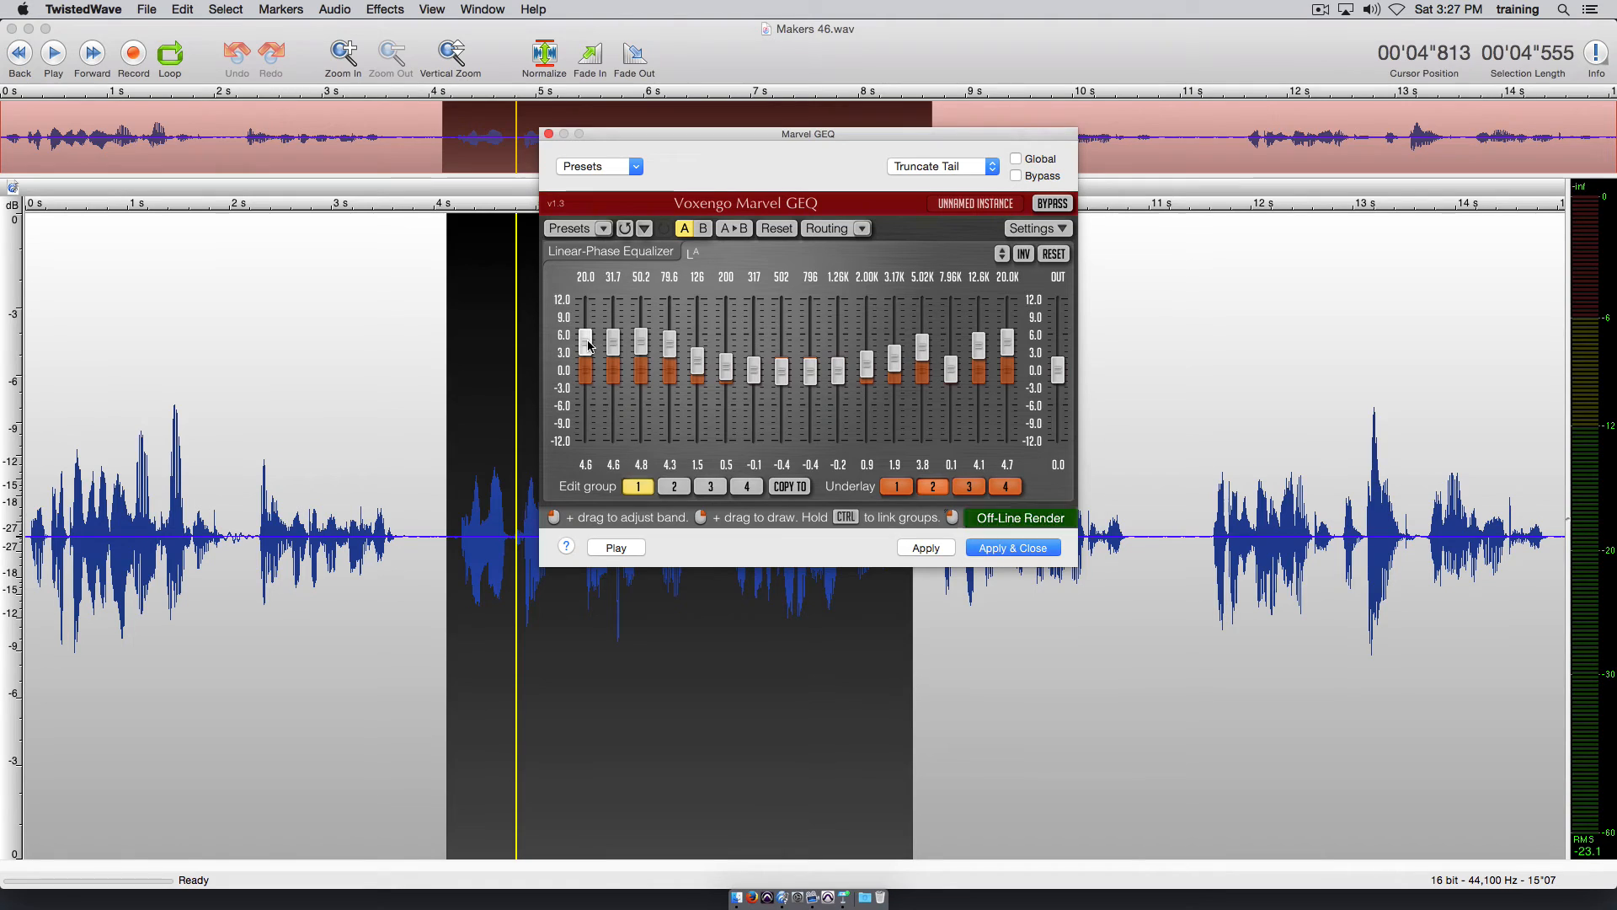
# Lower the 20 Hz band to -12 dB and the 31.7 Hz band to about -4.8 dB, previewing each, and close Marvel GEQ without applying.
pyautogui.moveTo(588, 347); pyautogui.dragTo(585, 440)
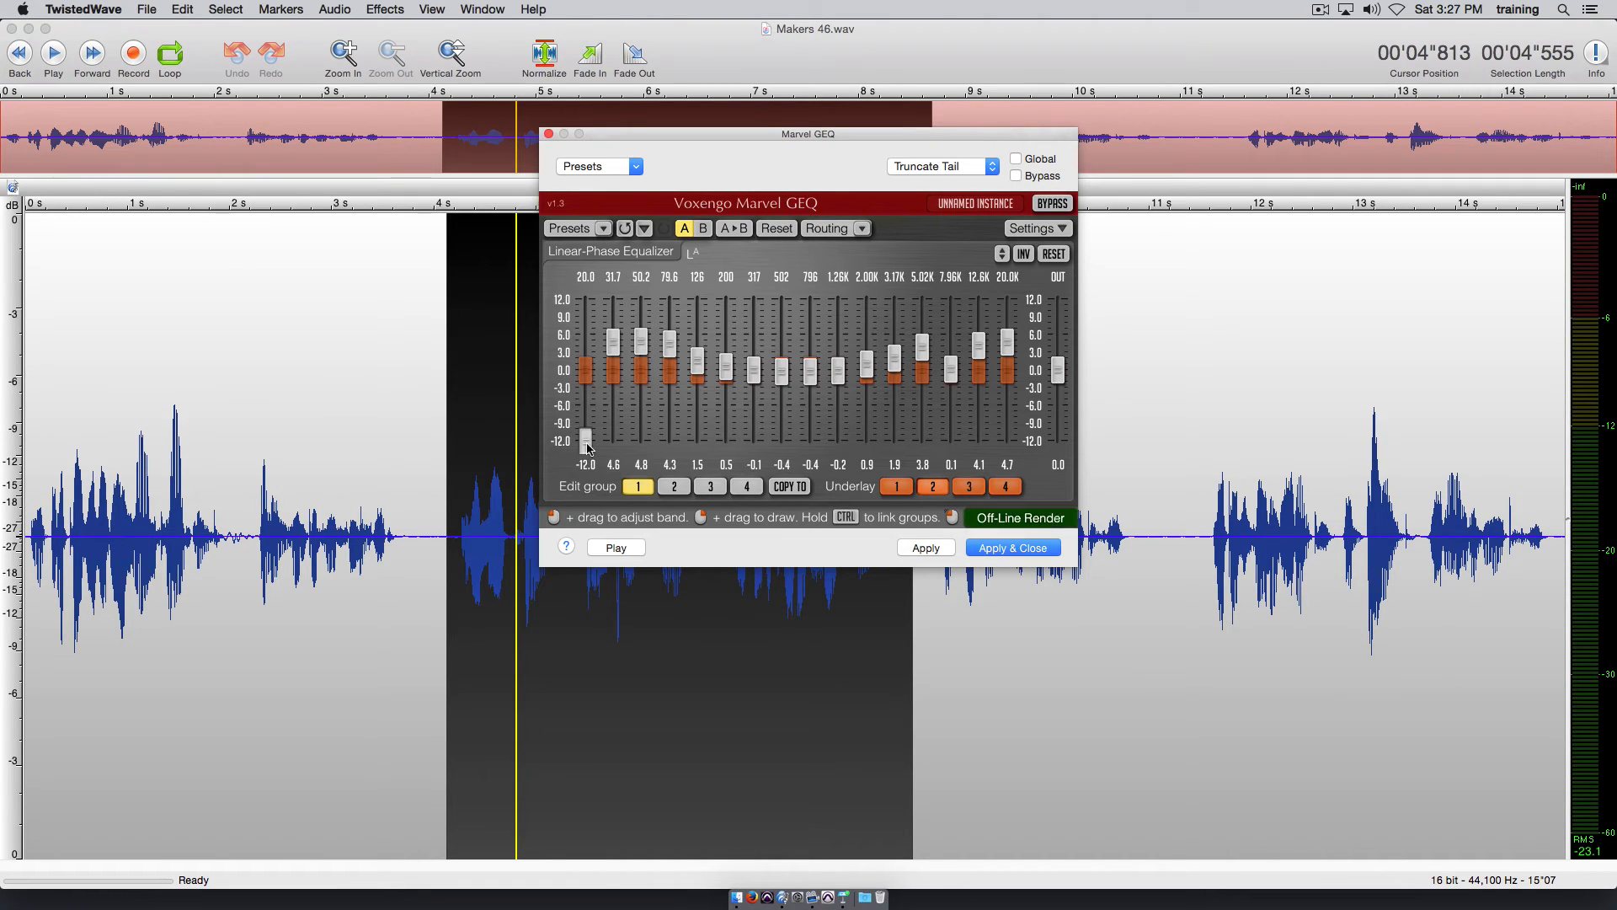
pyautogui.click(616, 548)
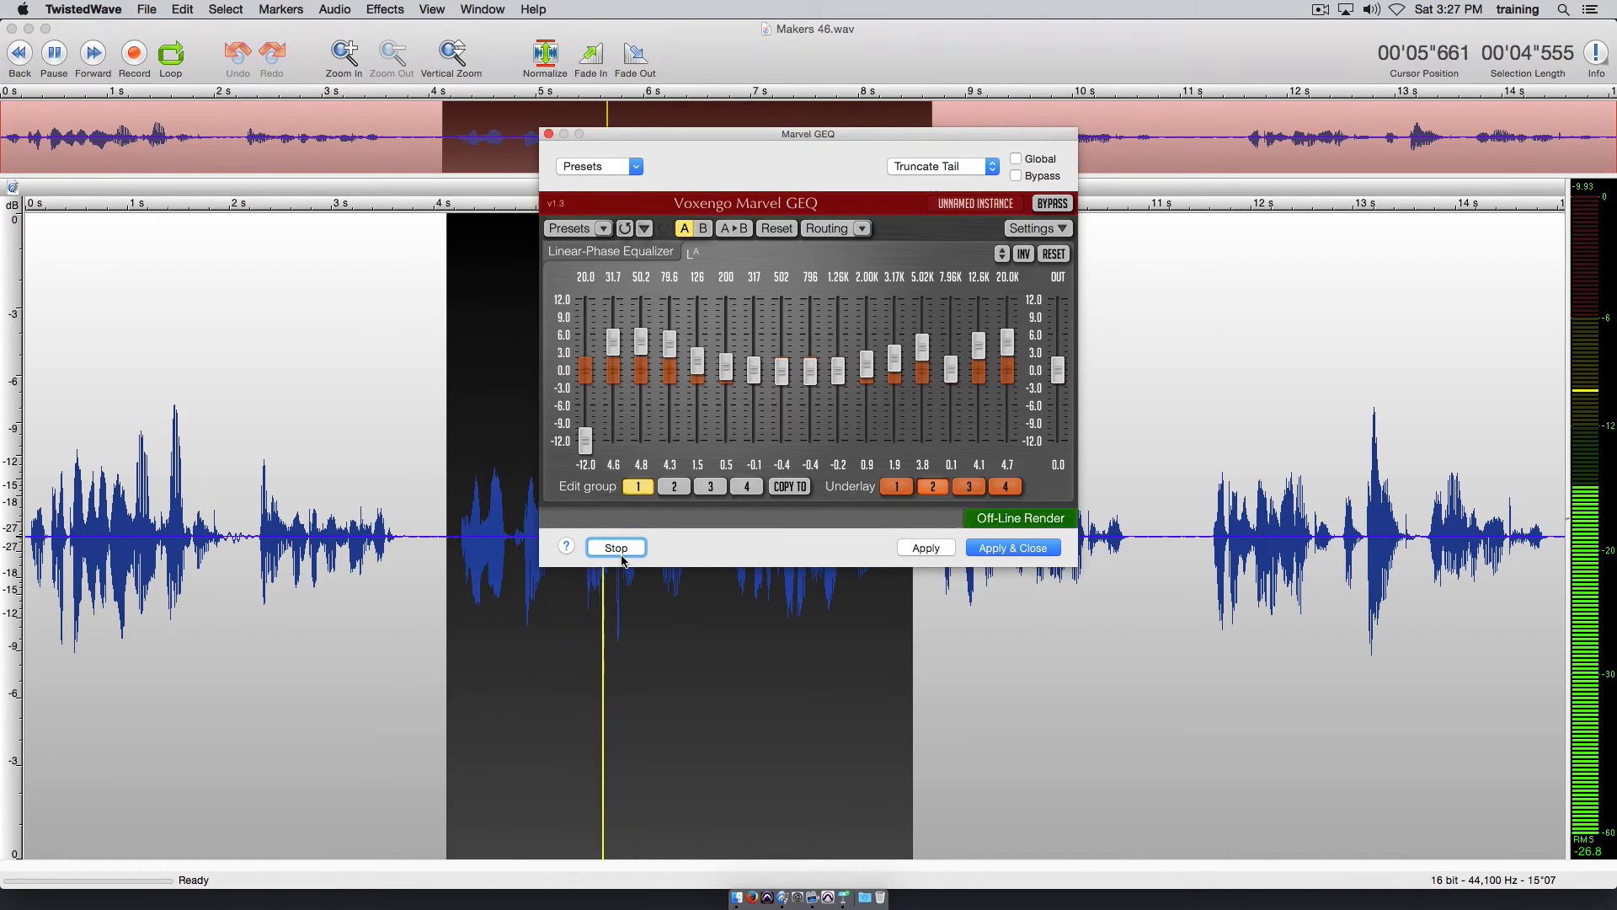
pyautogui.click(618, 548)
pyautogui.moveTo(612, 351); pyautogui.dragTo(613, 398)
pyautogui.click(616, 548)
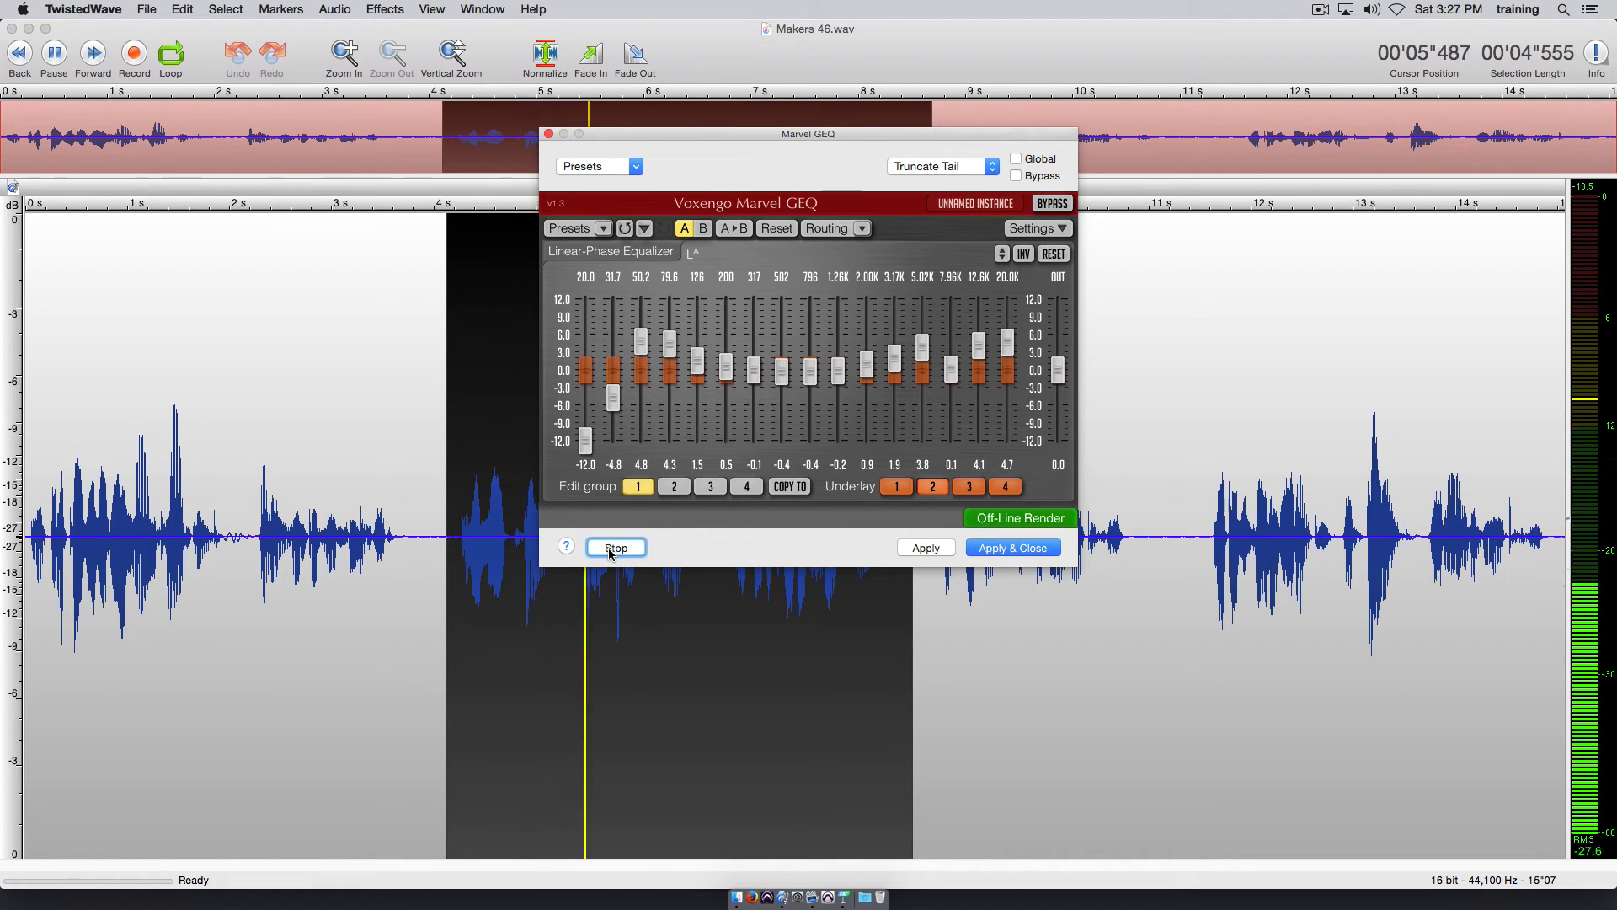
pyautogui.click(615, 547)
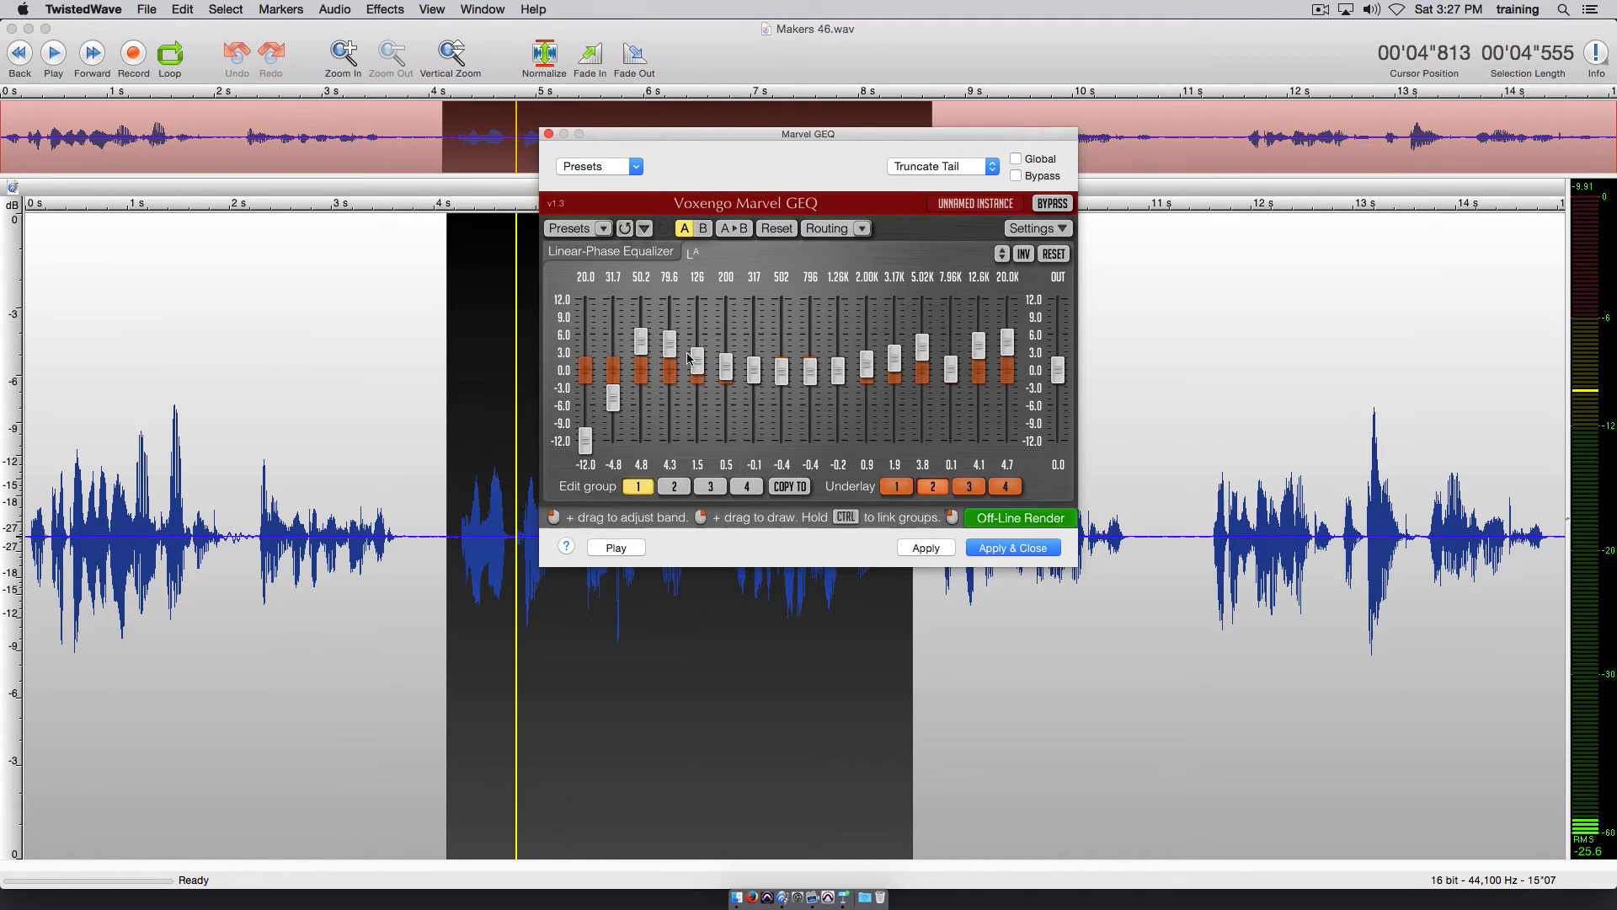
pyautogui.click(547, 134)
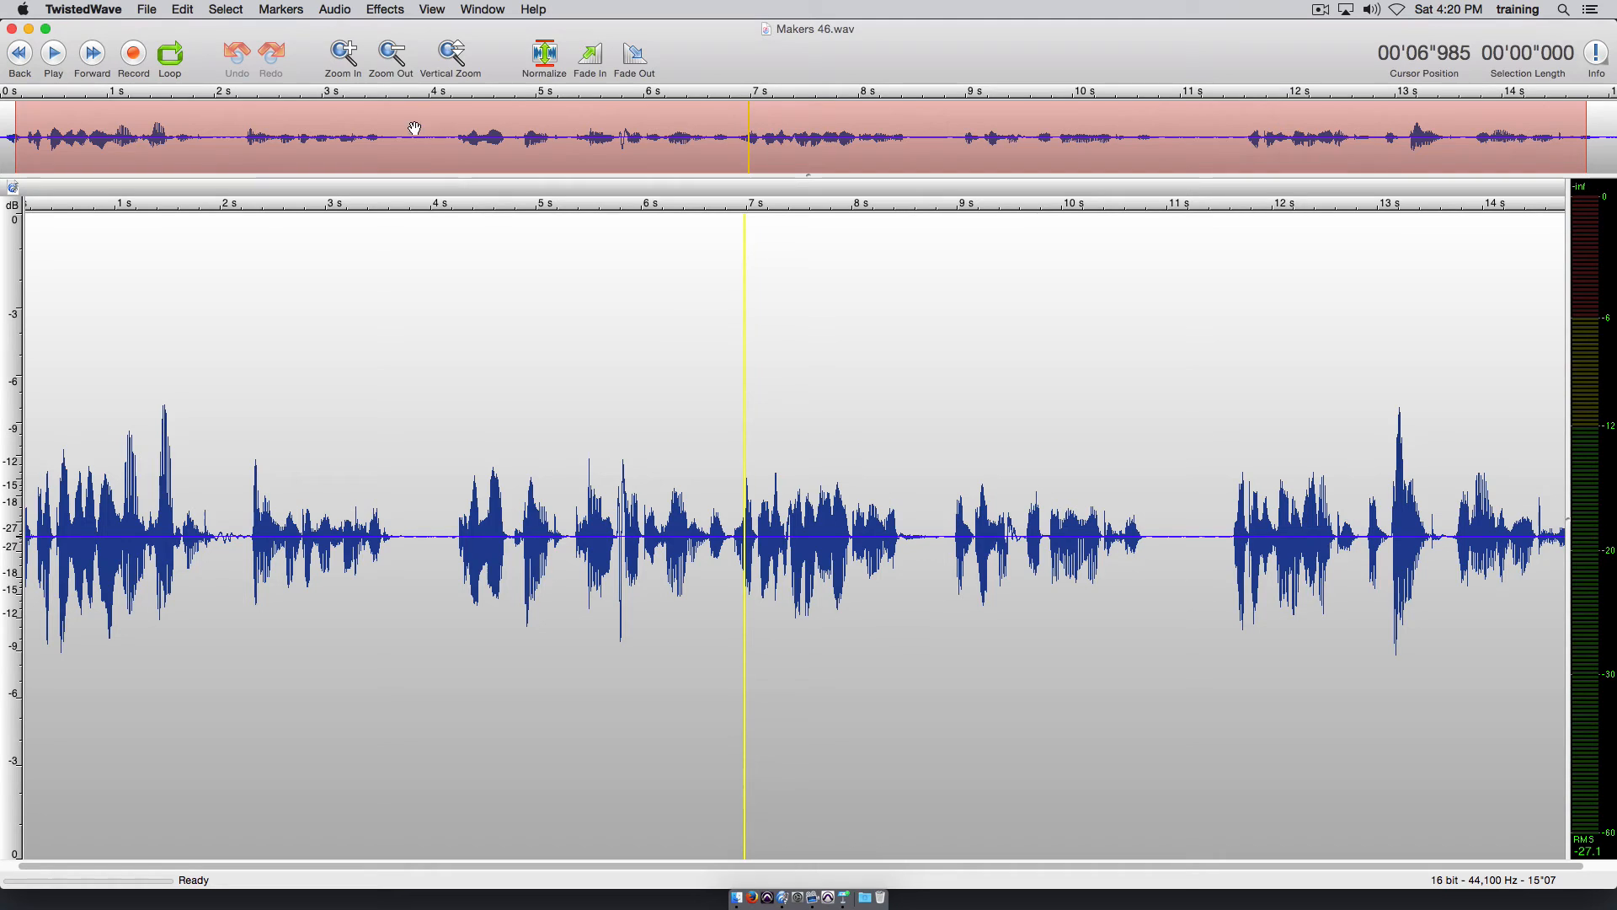
# Open the TDR Nova effect from the Tokyo Dawn Labs Audio Units for the voice recording.
pyautogui.click(385, 10)
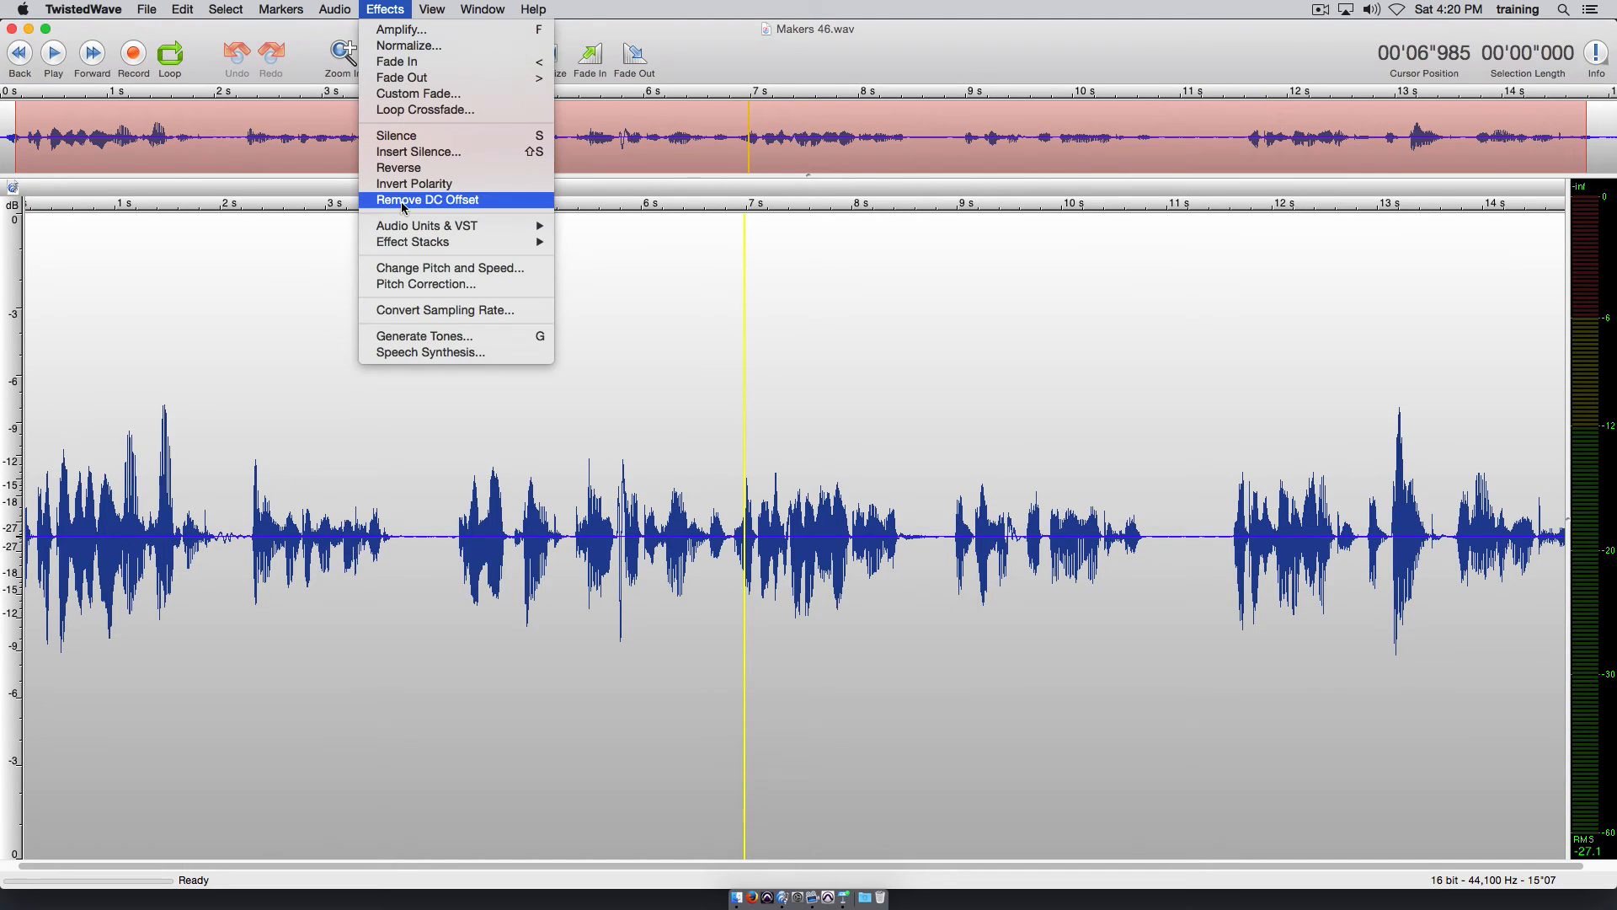
pyautogui.moveTo(396, 230)
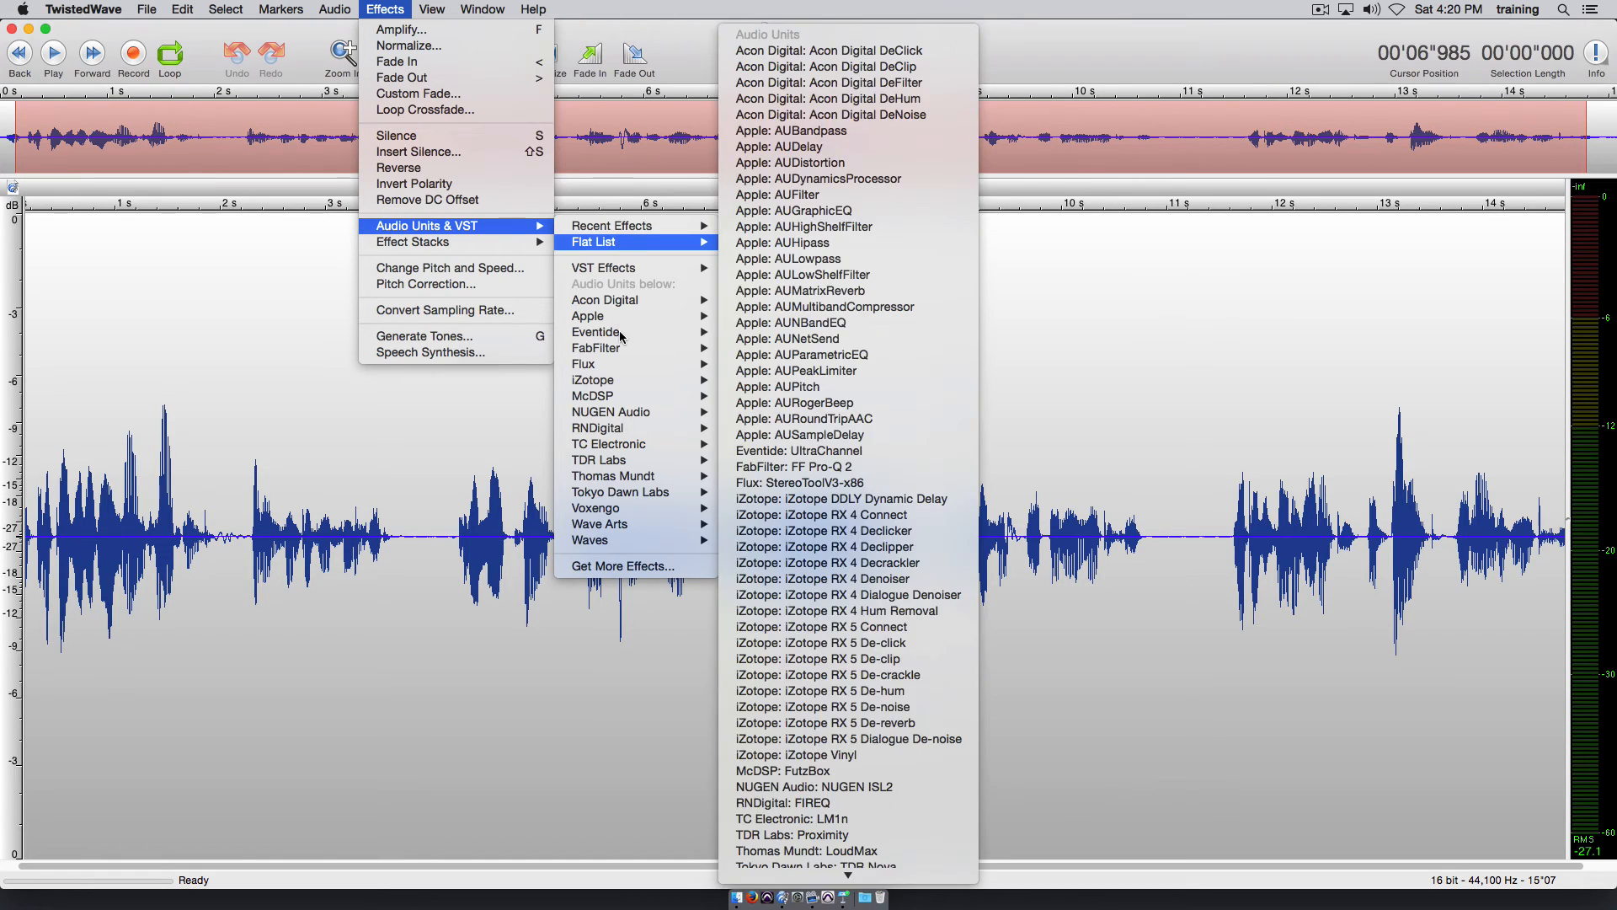
pyautogui.moveTo(624, 497)
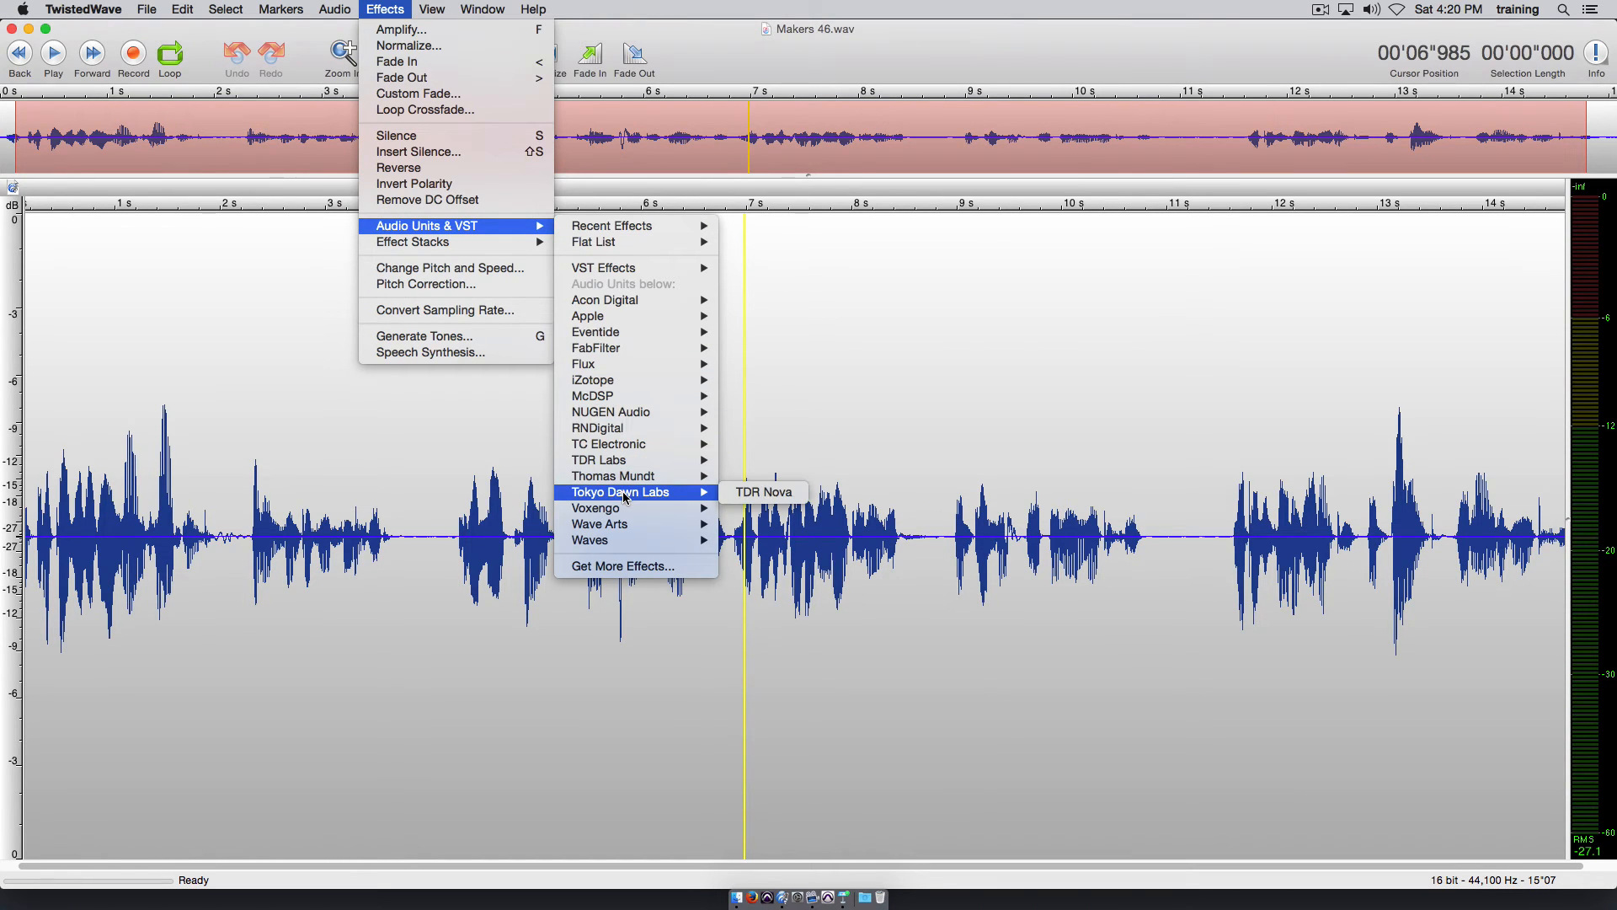
pyautogui.click(759, 497)
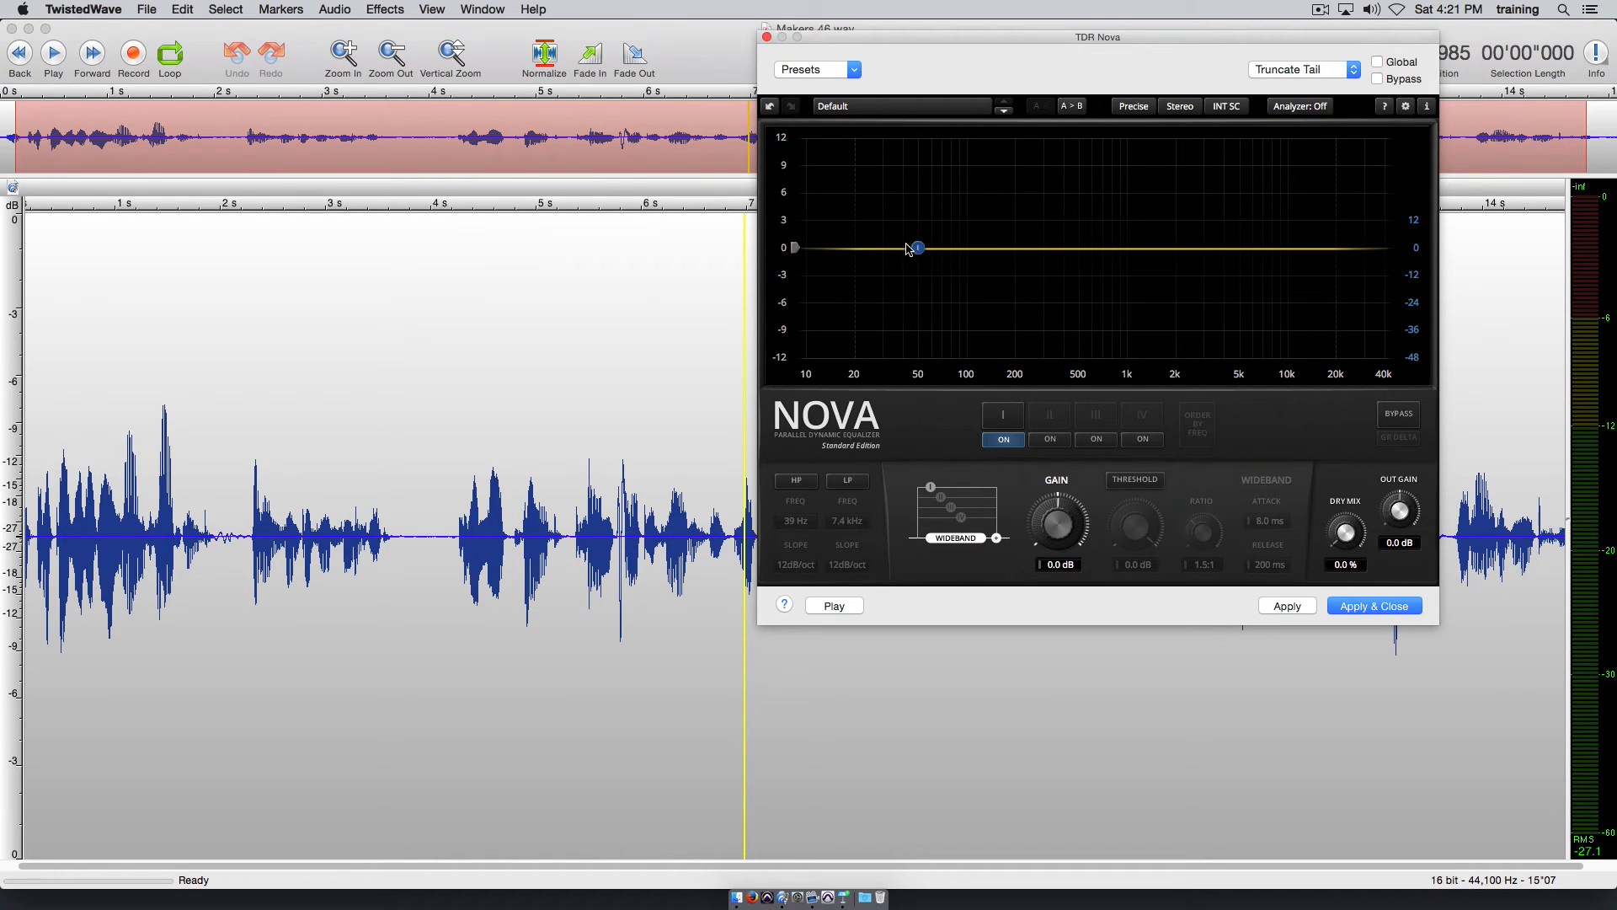
# Switch off band I in TDR Nova and enable the high-pass filter at about 58 Hz.
pyautogui.moveTo(918, 247)
pyautogui.mouseDown()
pyautogui.moveTo(928, 216)
pyautogui.moveTo(954, 224)
pyautogui.moveTo(941, 251)
pyautogui.mouseUp()
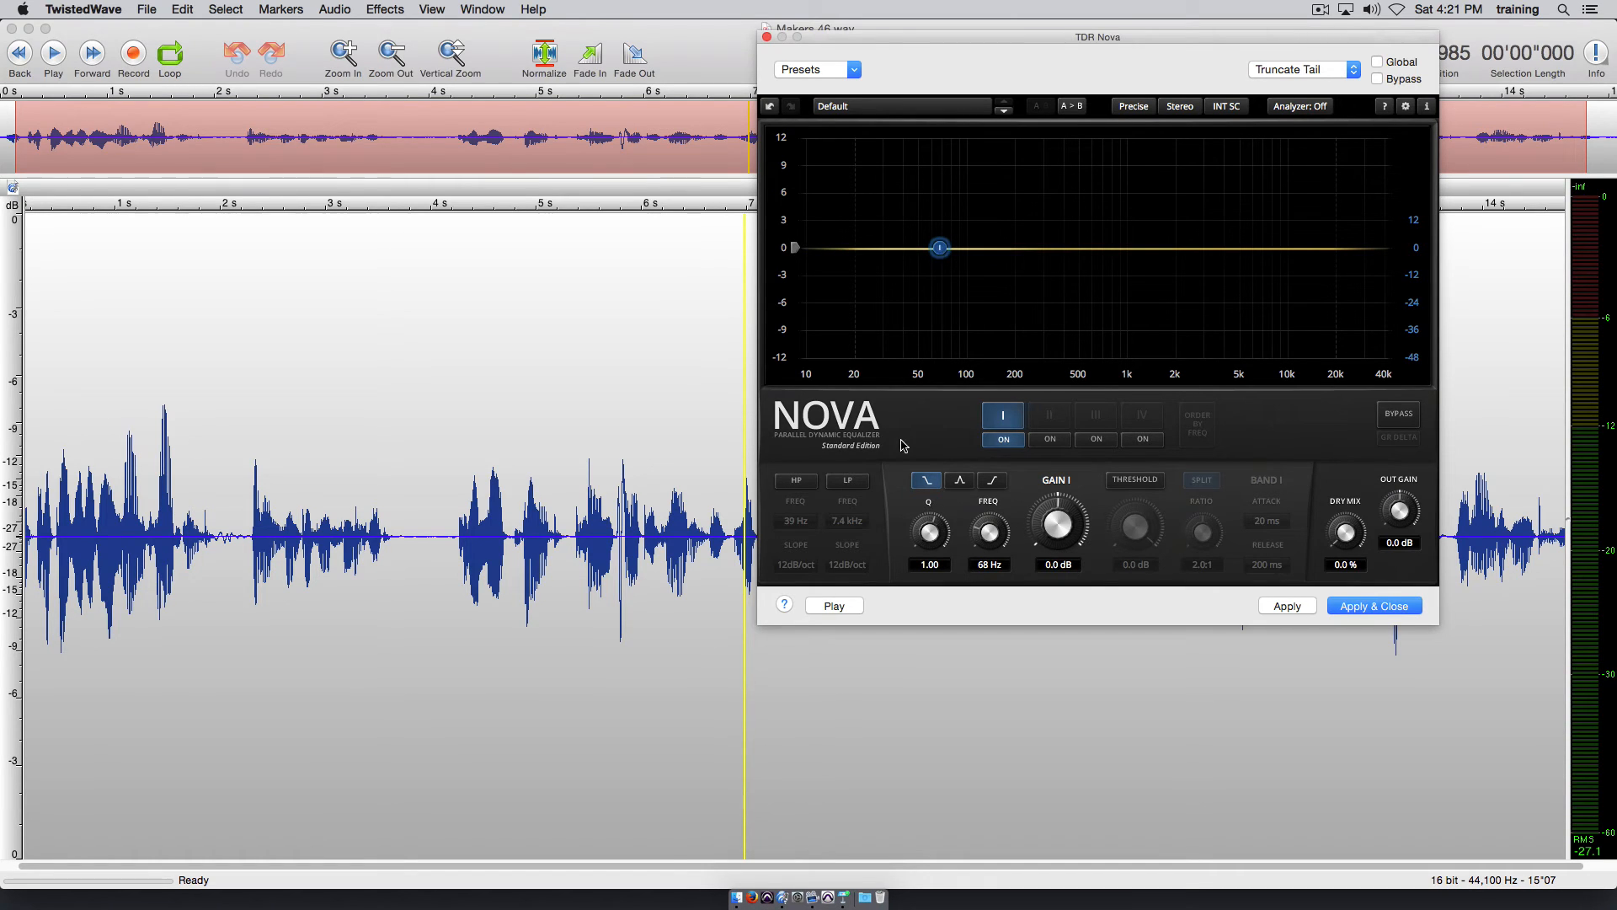
pyautogui.click(1002, 439)
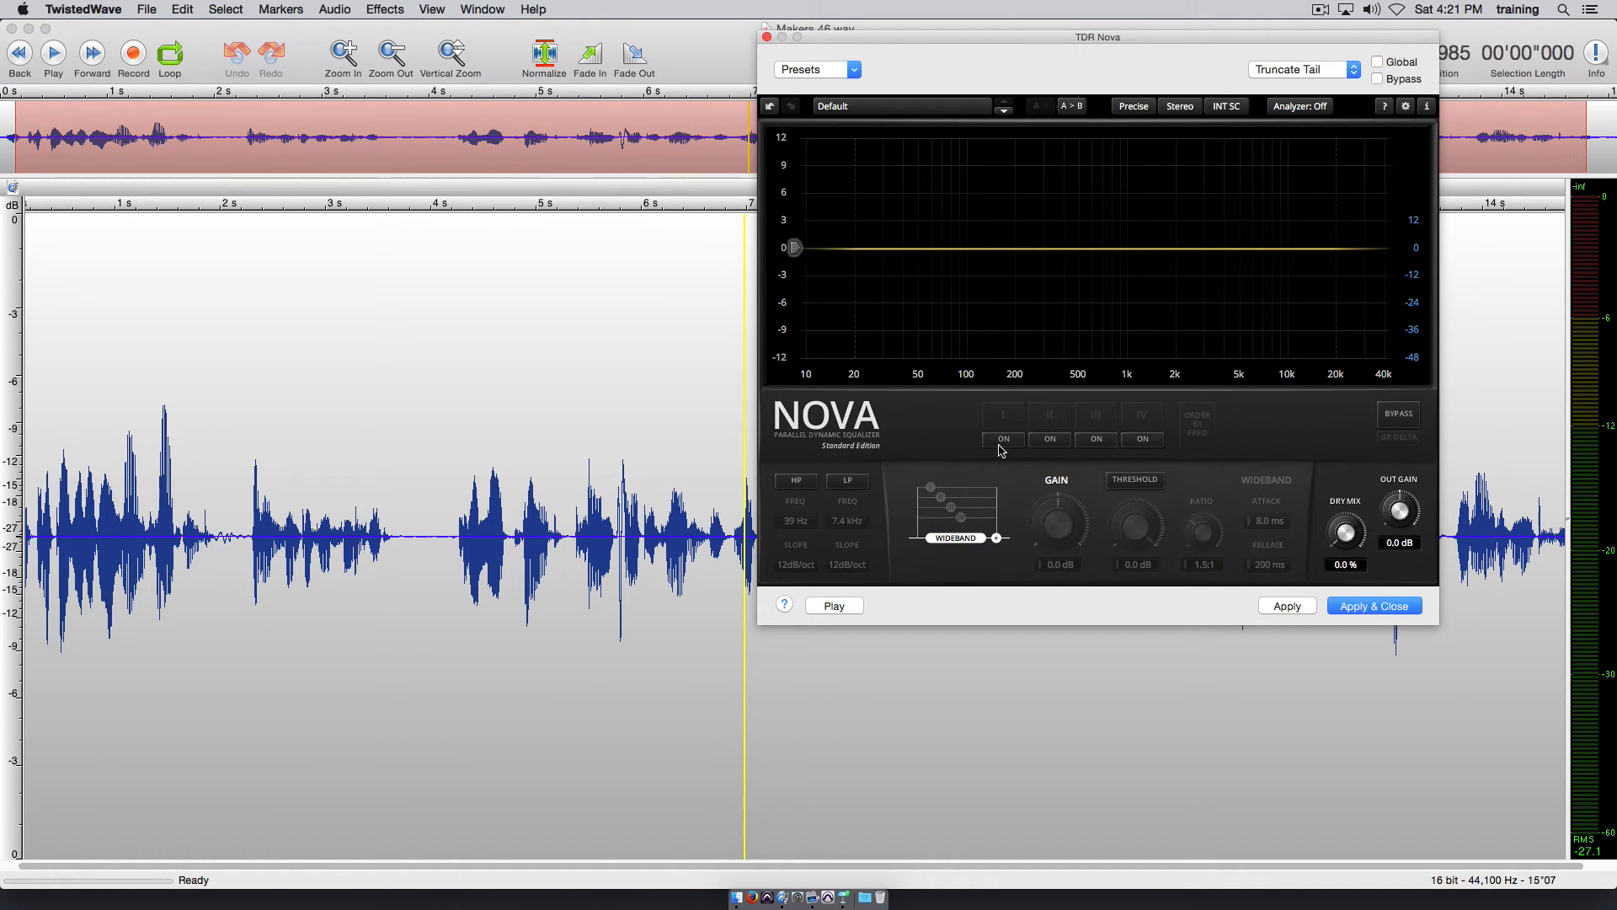
pyautogui.click(796, 482)
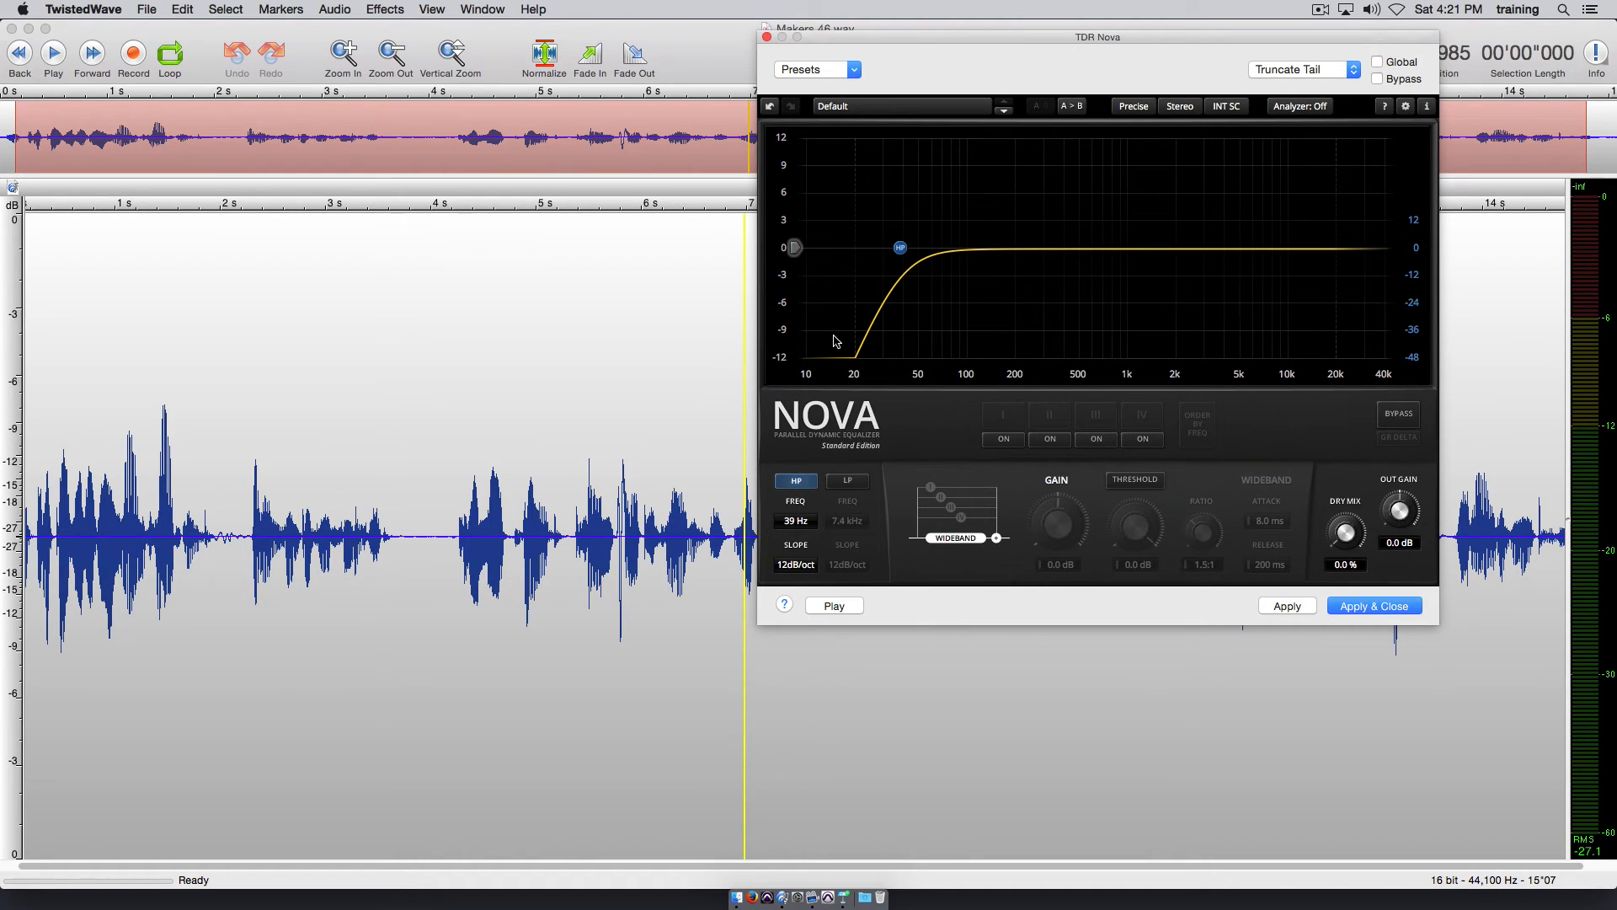
pyautogui.moveTo(837, 35); pyautogui.dragTo(852, 35)
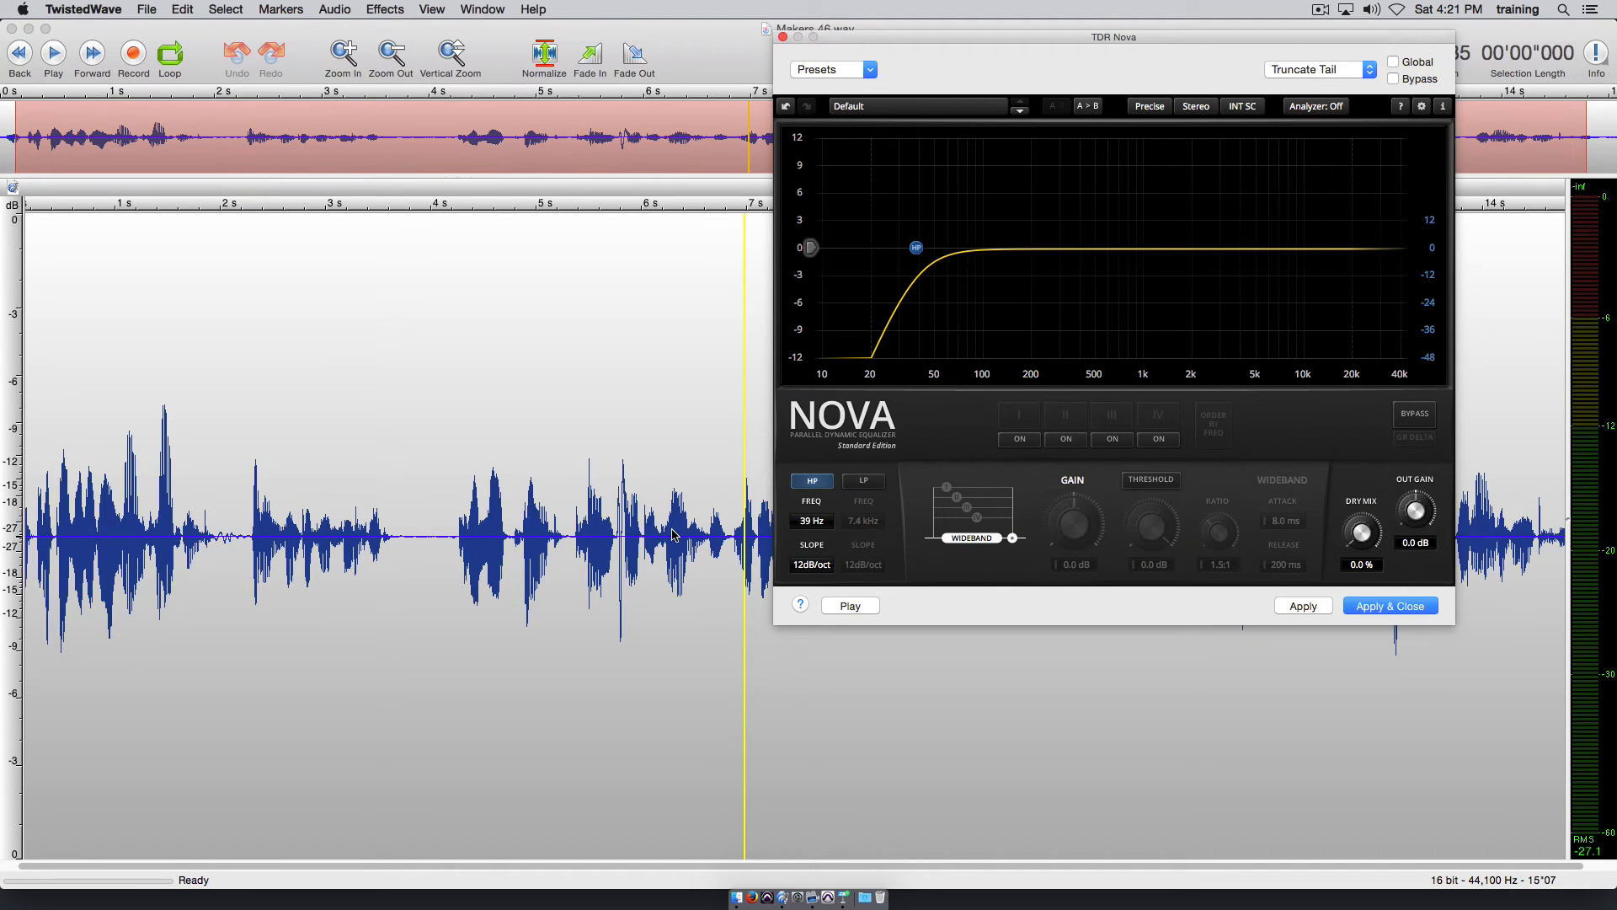
pyautogui.moveTo(916, 247); pyautogui.dragTo(944, 247)
# Try the high-pass slope at 6, 12, 24 and 72 dB/oct to compare the filter curves.
pyautogui.click(803, 570)
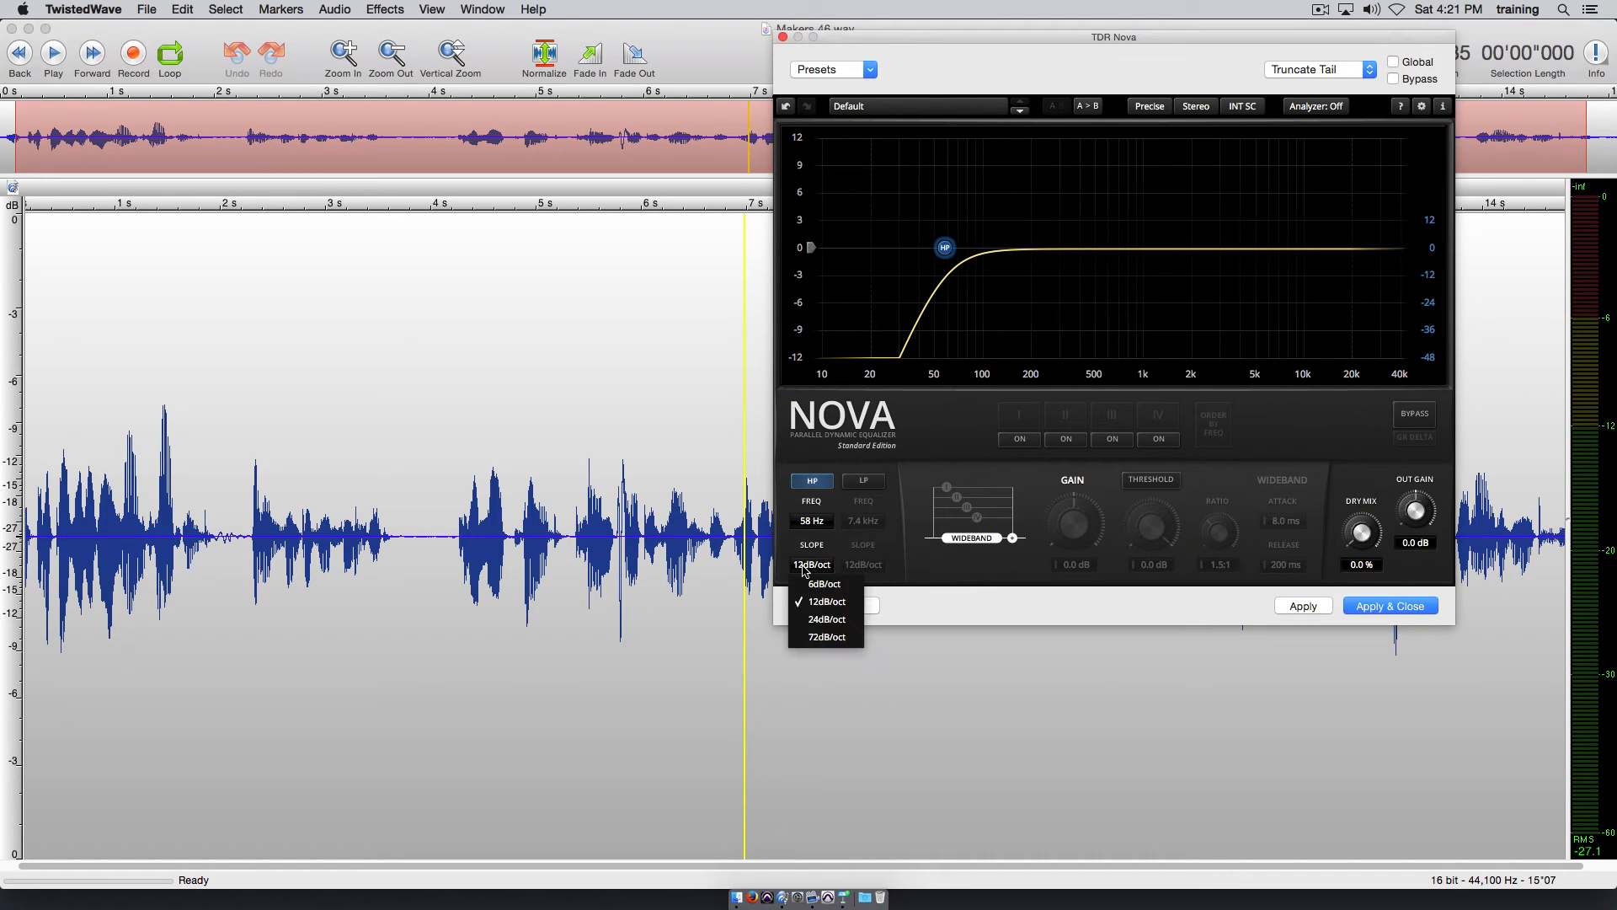
pyautogui.click(807, 588)
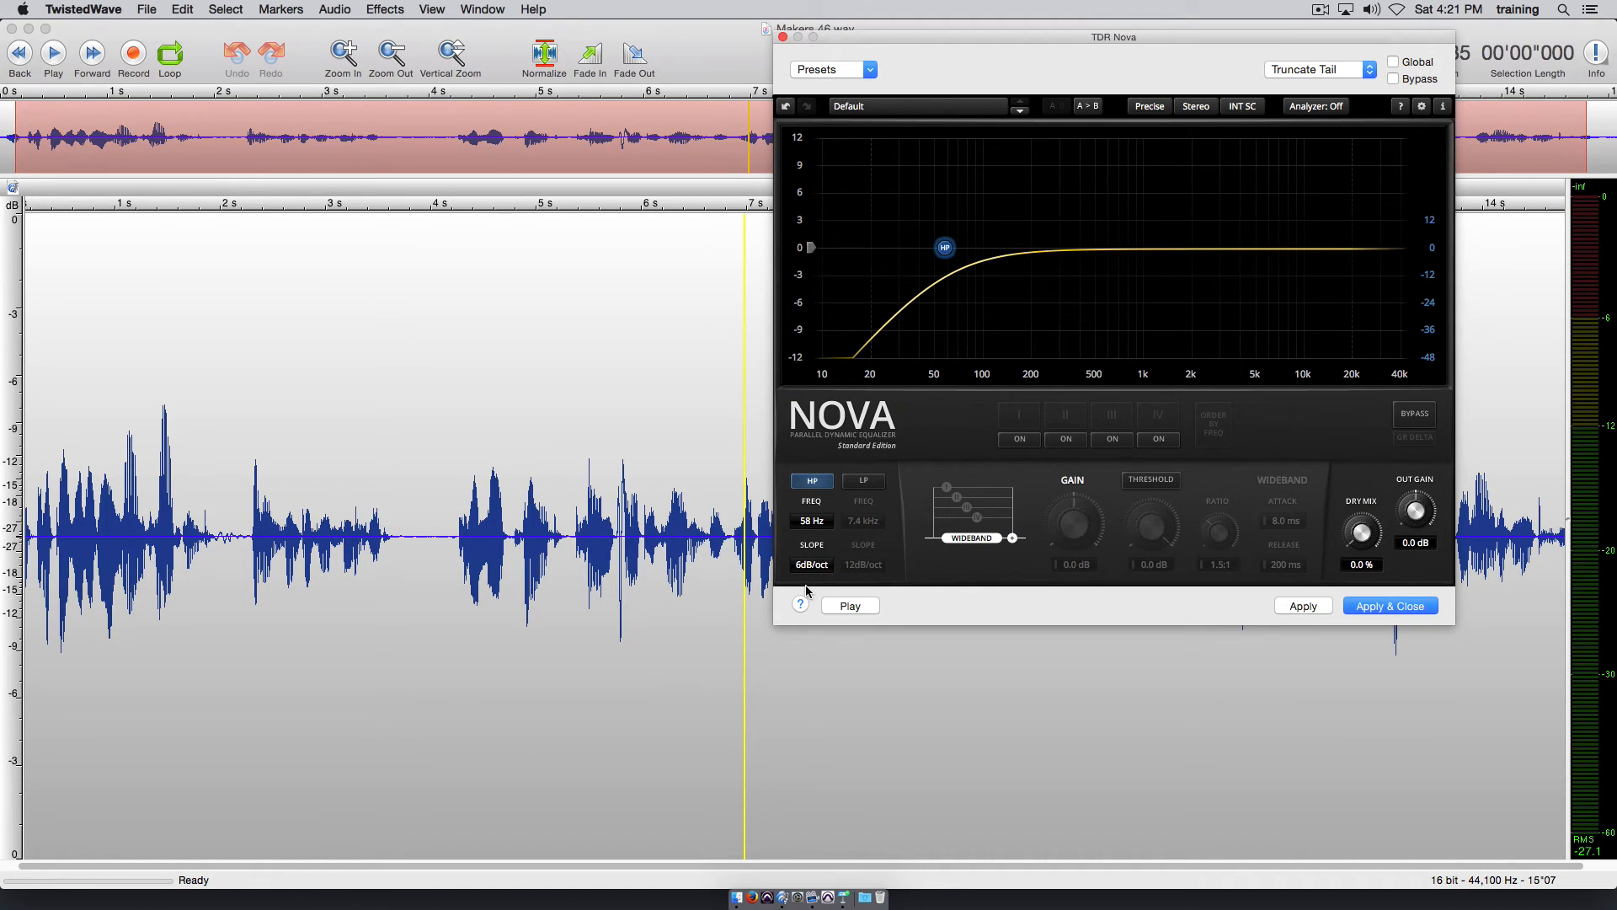
pyautogui.click(808, 566)
pyautogui.click(810, 608)
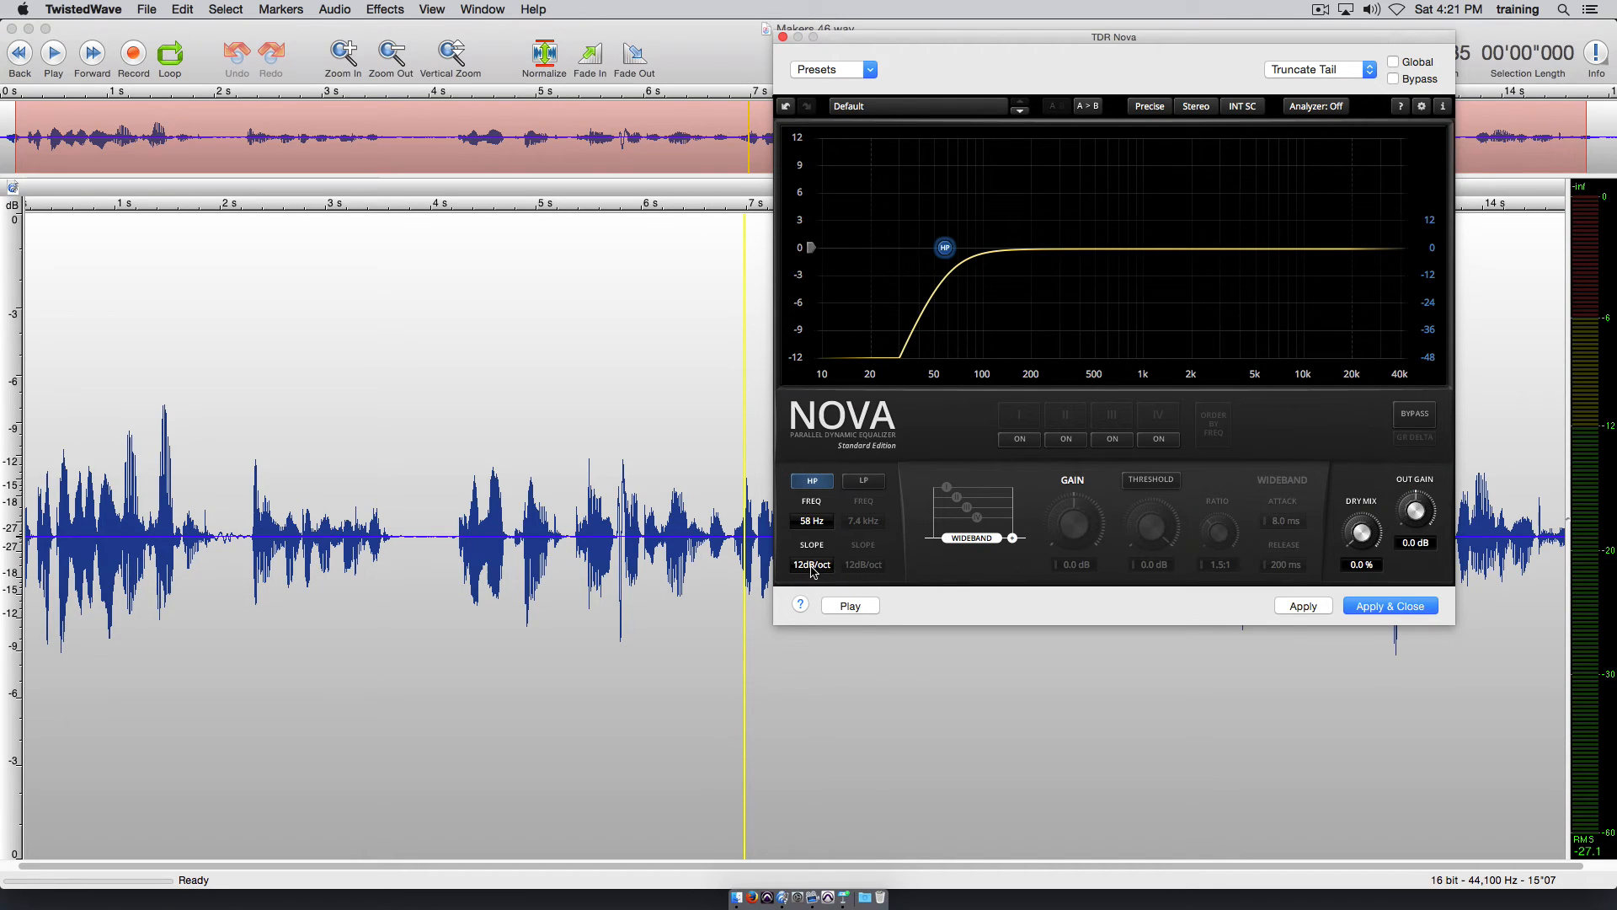
pyautogui.click(813, 572)
pyautogui.click(806, 627)
pyautogui.click(813, 571)
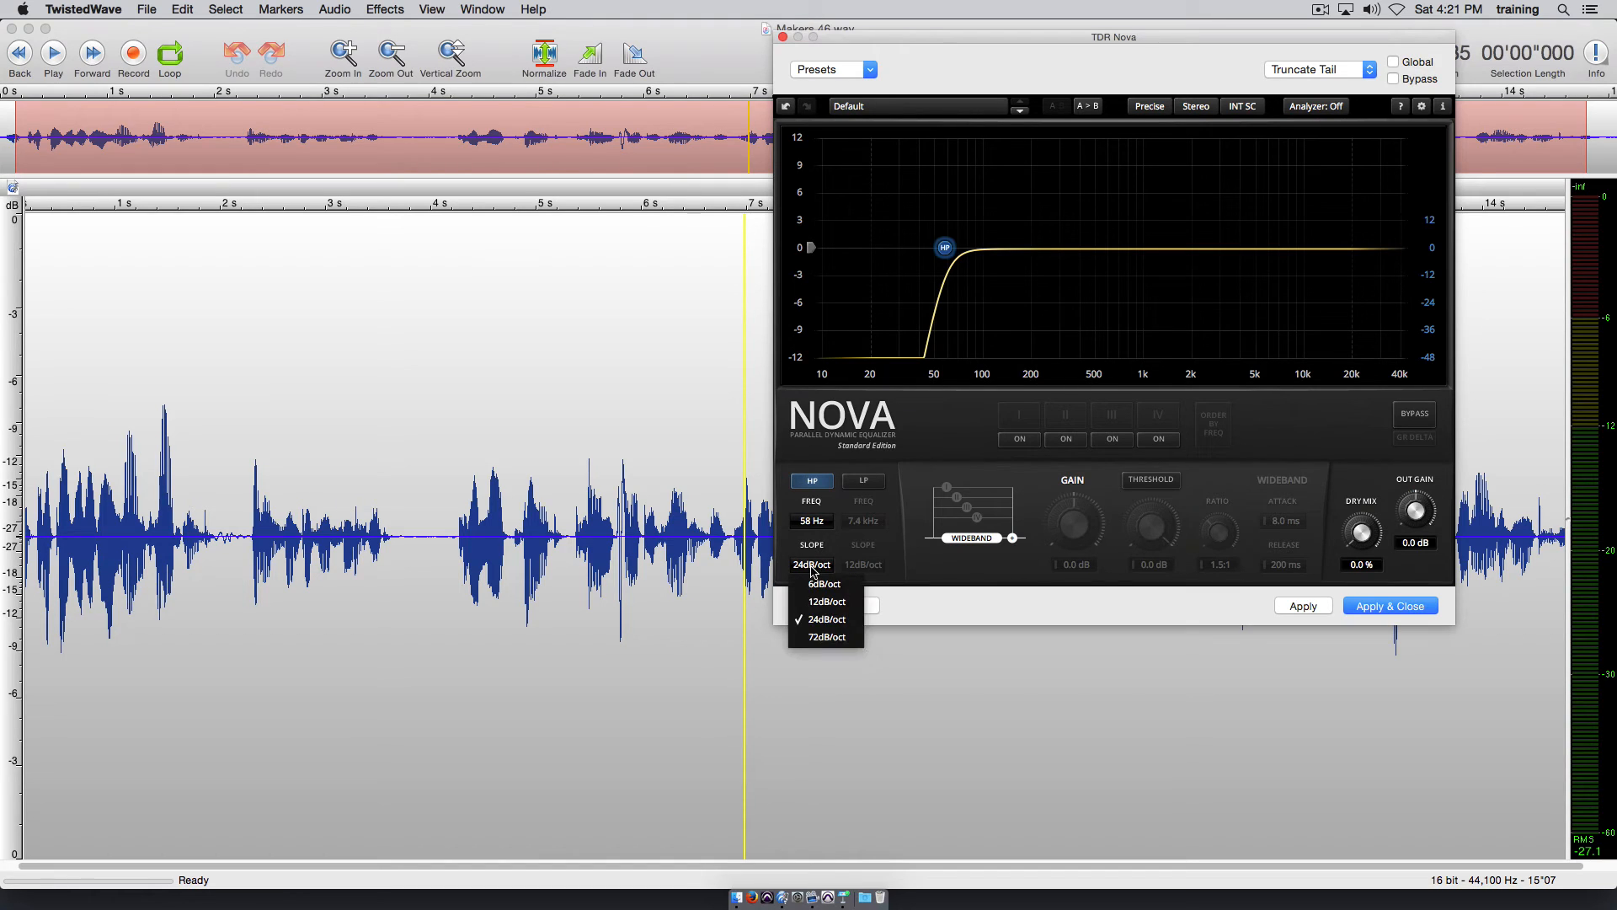
pyautogui.click(811, 637)
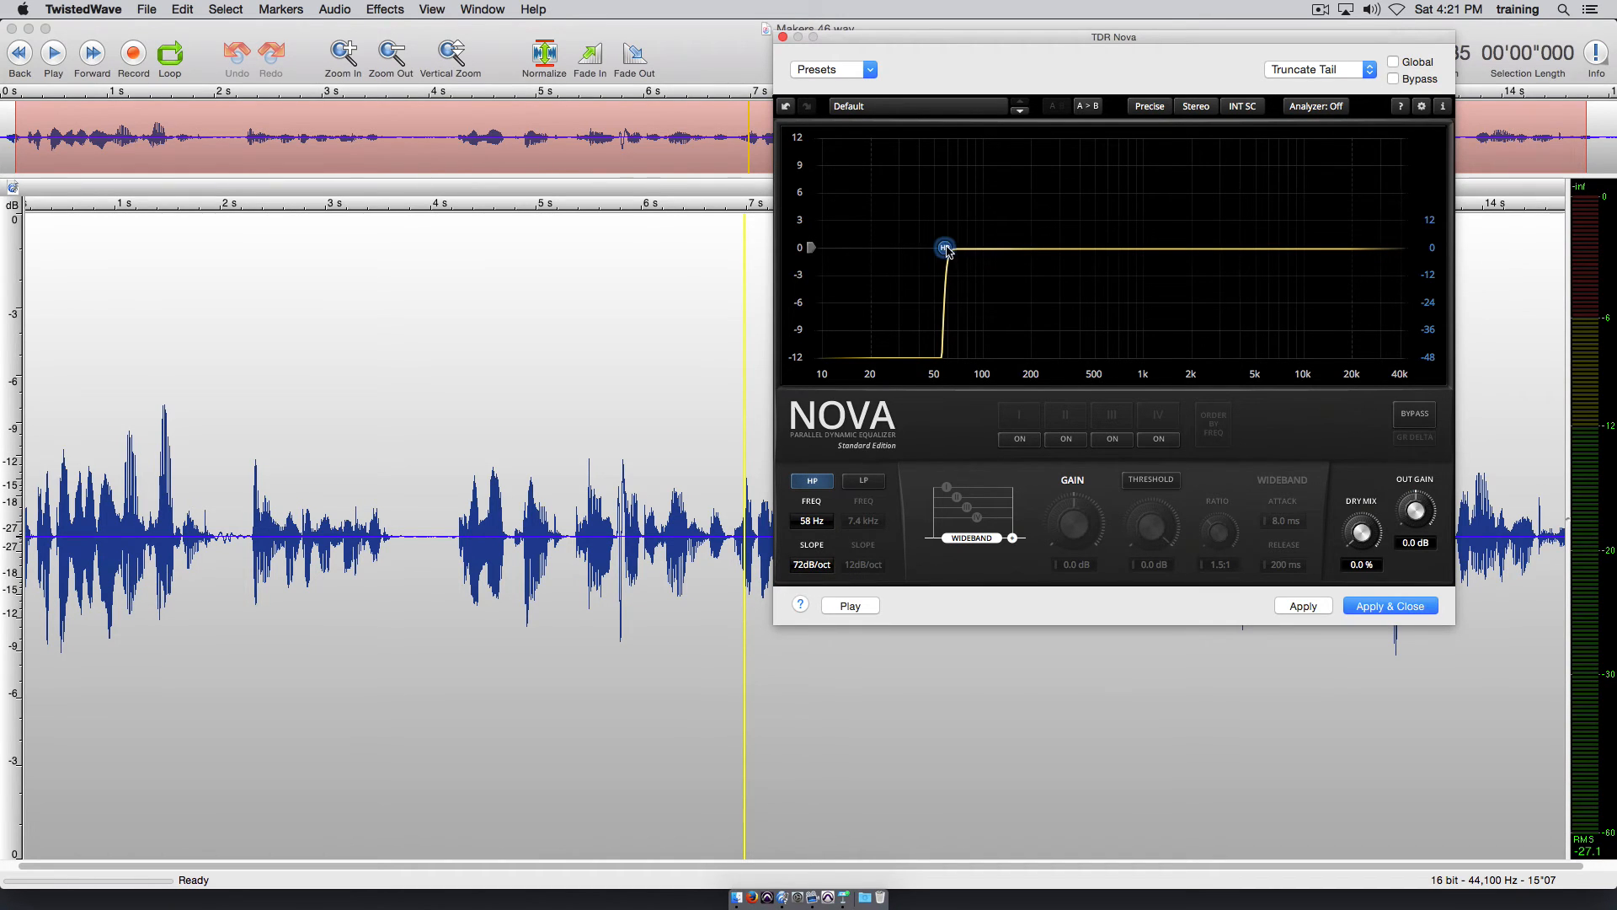
# Lower the high-pass frequency to about 47 Hz and set its slope to 12 dB/oct.
pyautogui.moveTo(948, 251); pyautogui.dragTo(926, 251)
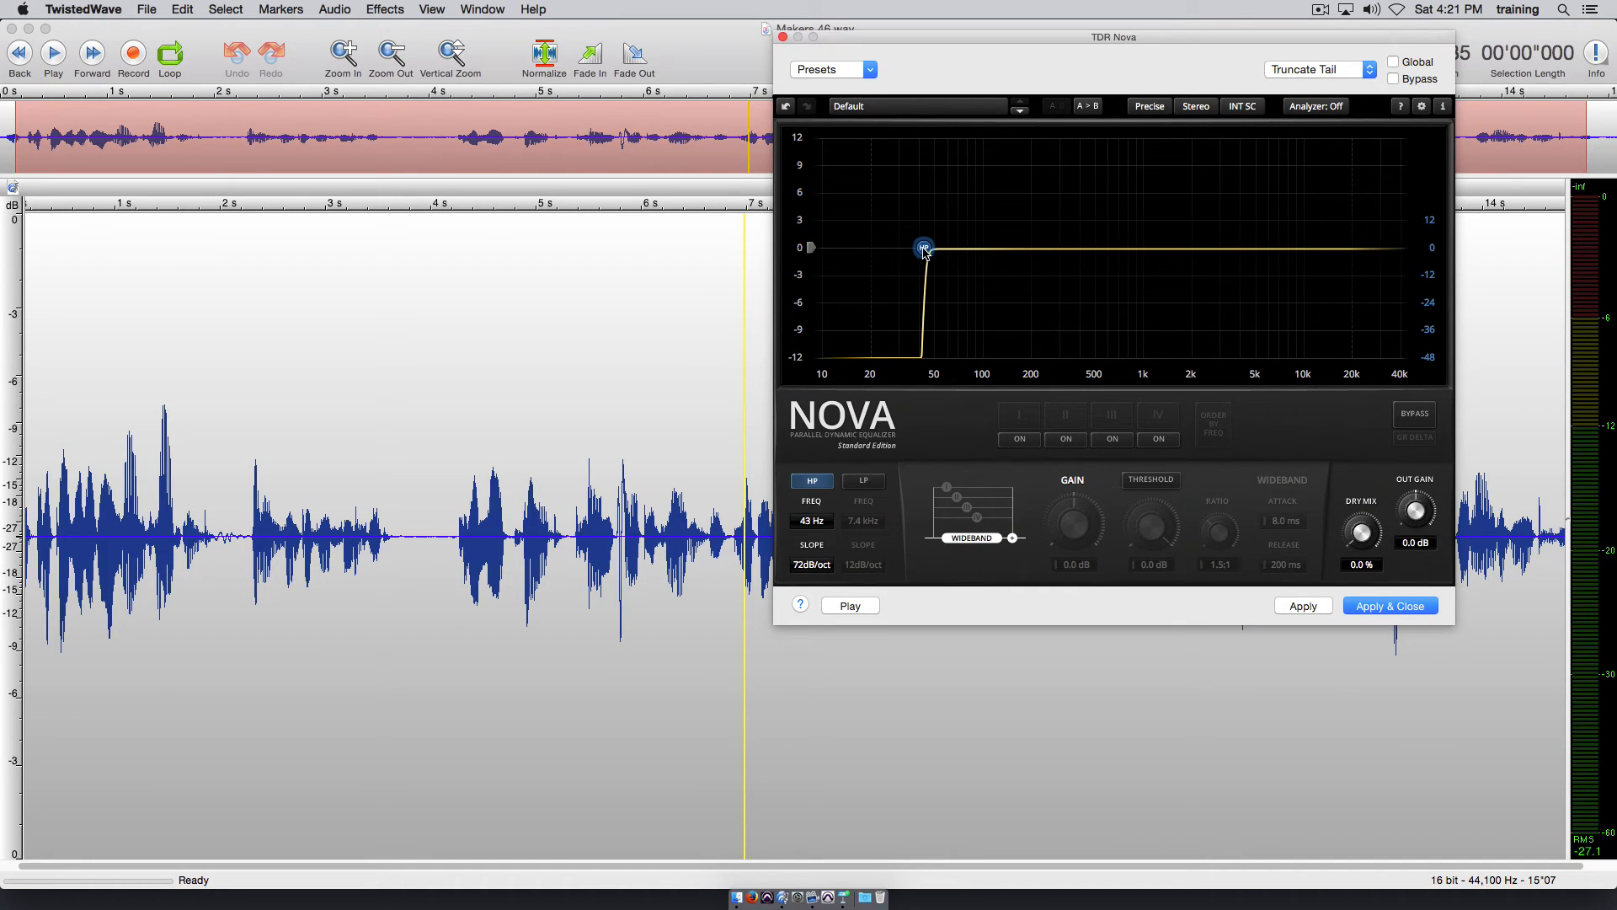
pyautogui.moveTo(926, 251); pyautogui.dragTo(930, 251)
pyautogui.click(808, 566)
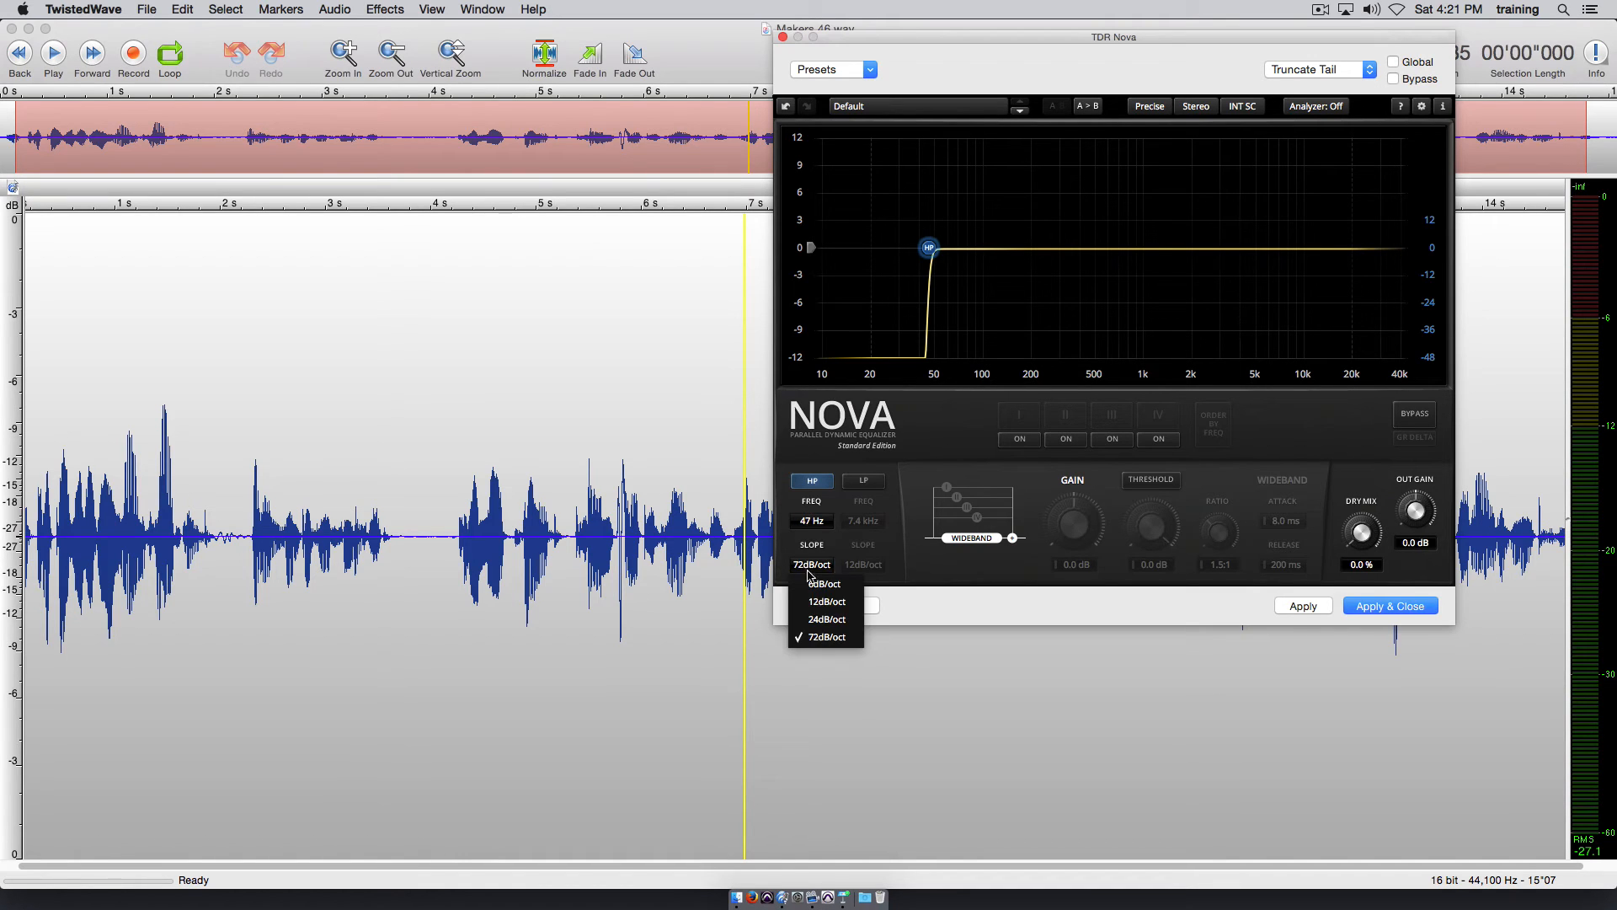
pyautogui.click(809, 602)
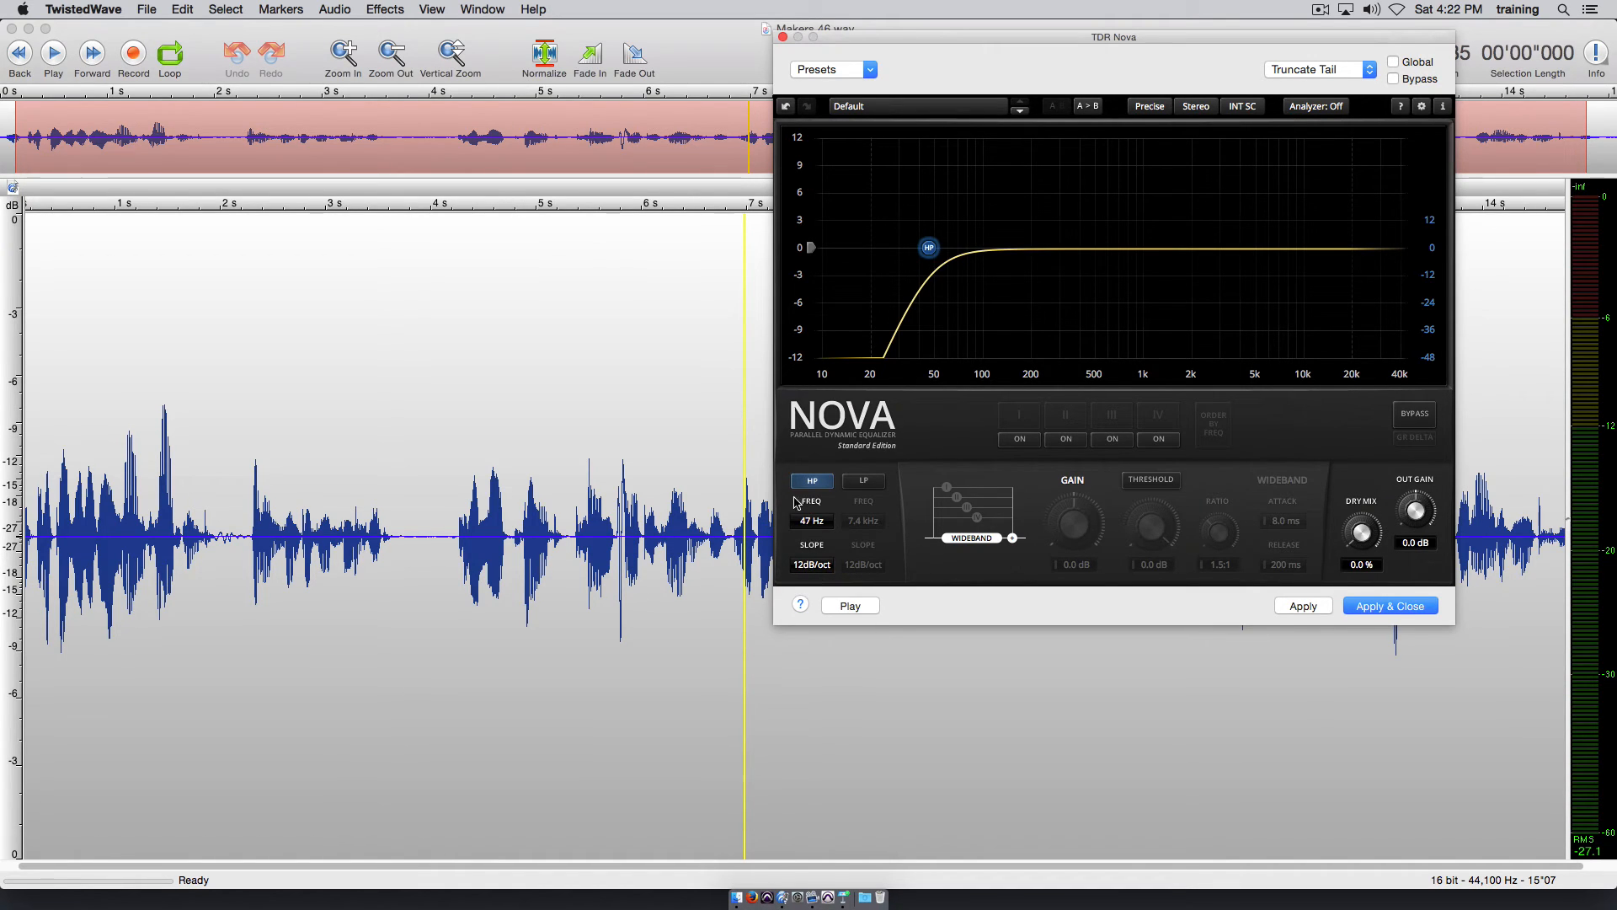
# Lower the high-pass frequency to about 25 Hz and preview it on about 3.36 s of audio starting near 4.3 s.
pyautogui.moveTo(929, 248); pyautogui.dragTo(886, 248)
pyautogui.click(474, 493)
pyautogui.moveTo(470, 485); pyautogui.dragTo(824, 477)
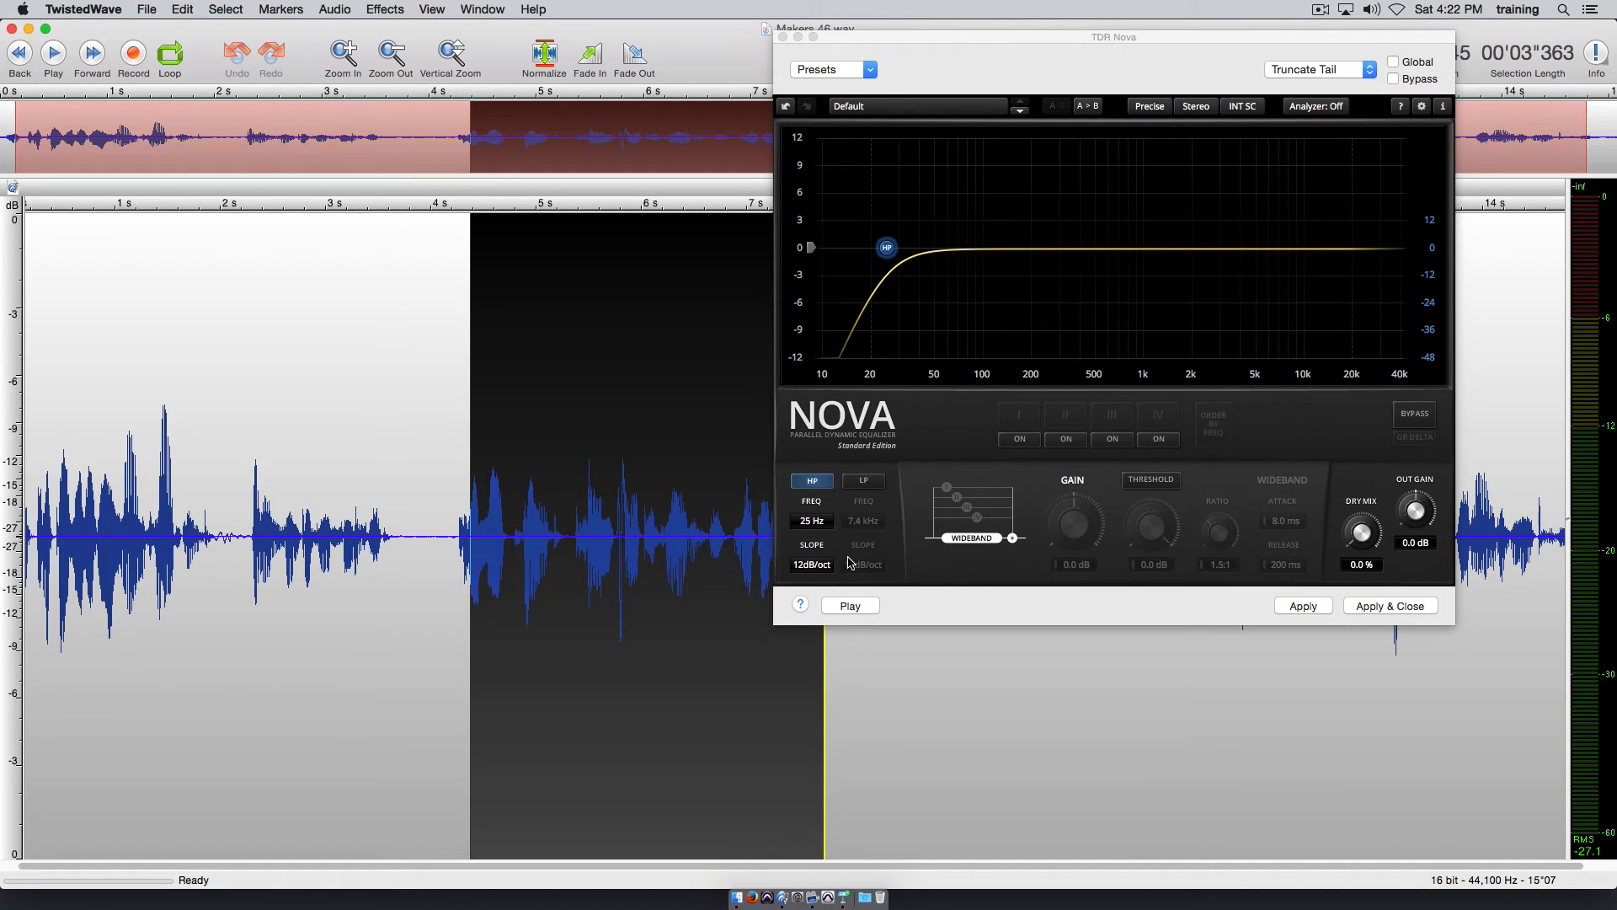
pyautogui.click(853, 606)
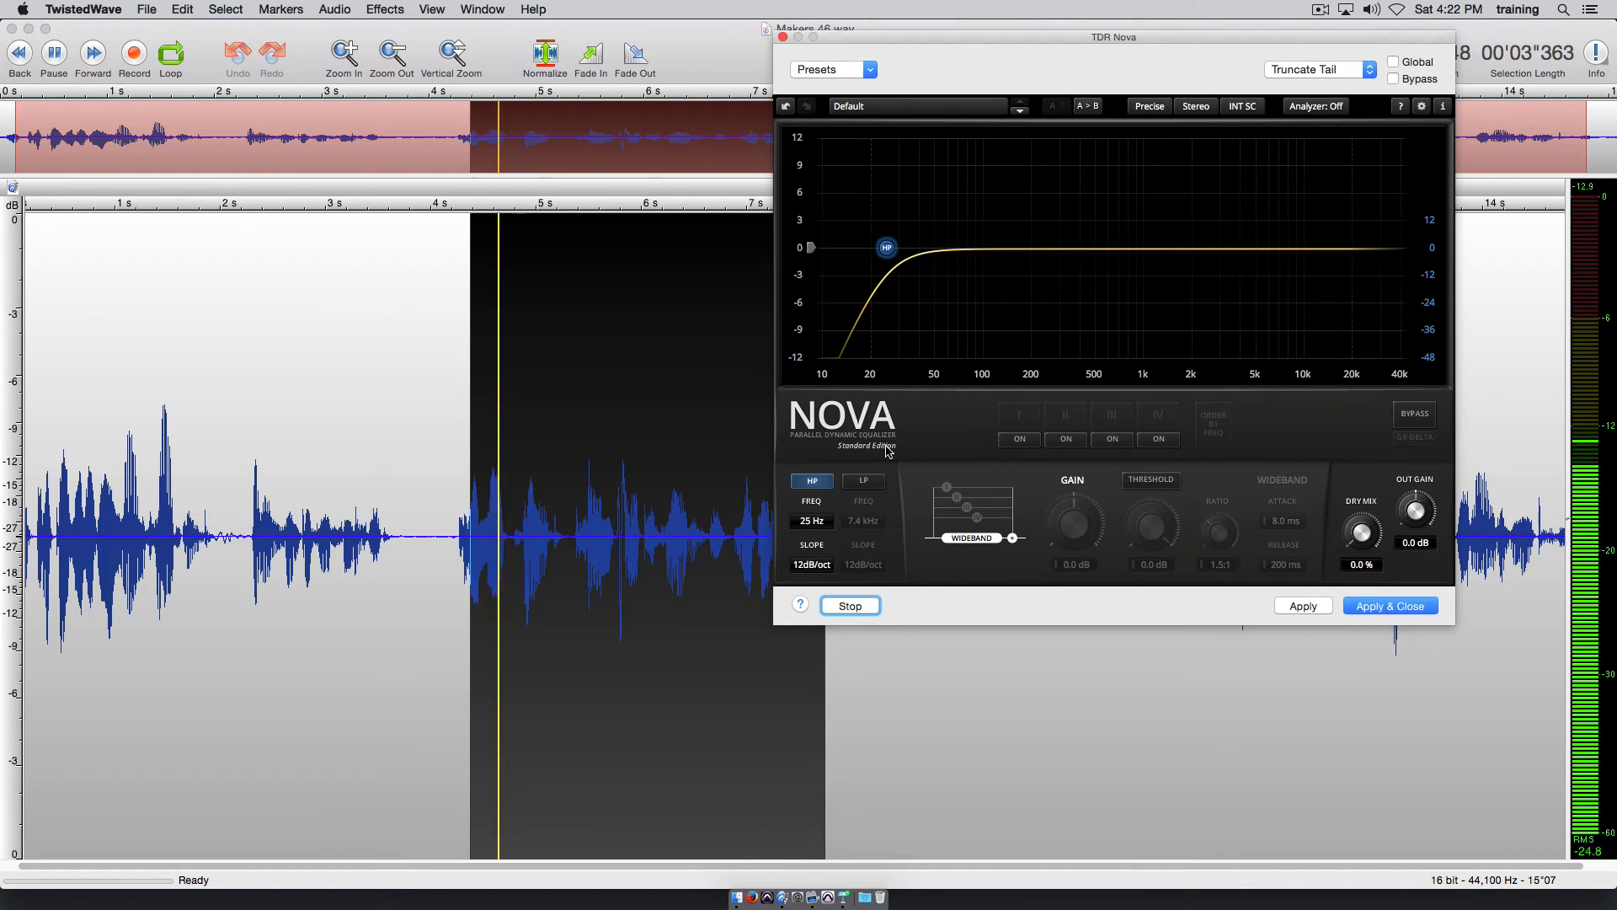
# Raise the high-pass frequency to about 67 Hz during playback, and preview the selection with the effect bypassed and re-enabled.
pyautogui.moveTo(887, 249); pyautogui.dragTo(957, 255)
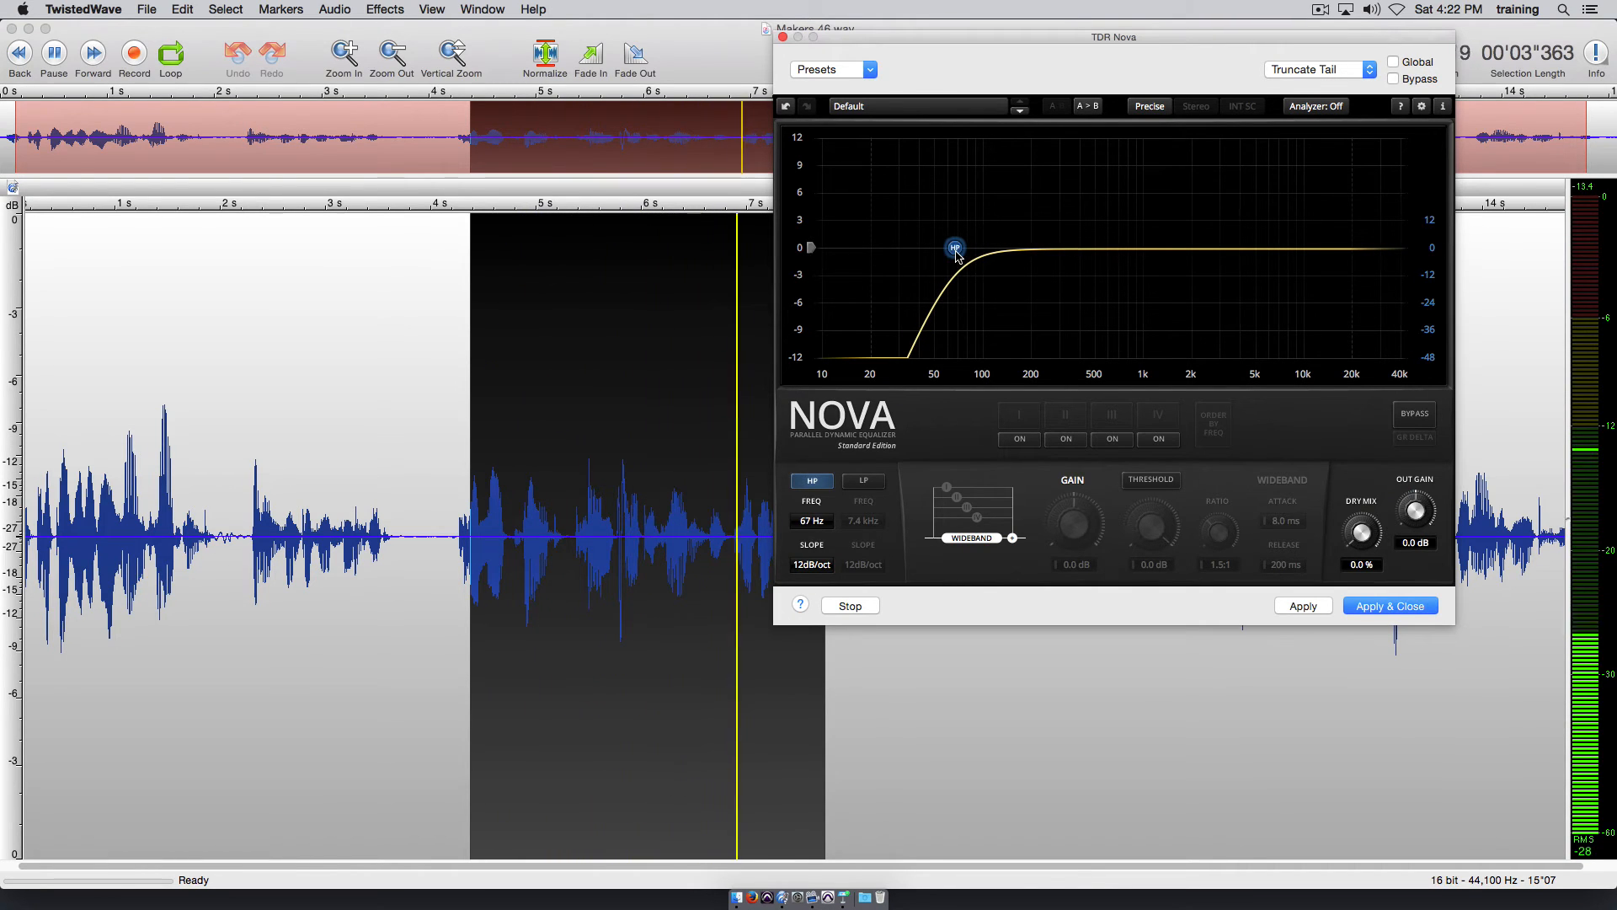
pyautogui.click(850, 606)
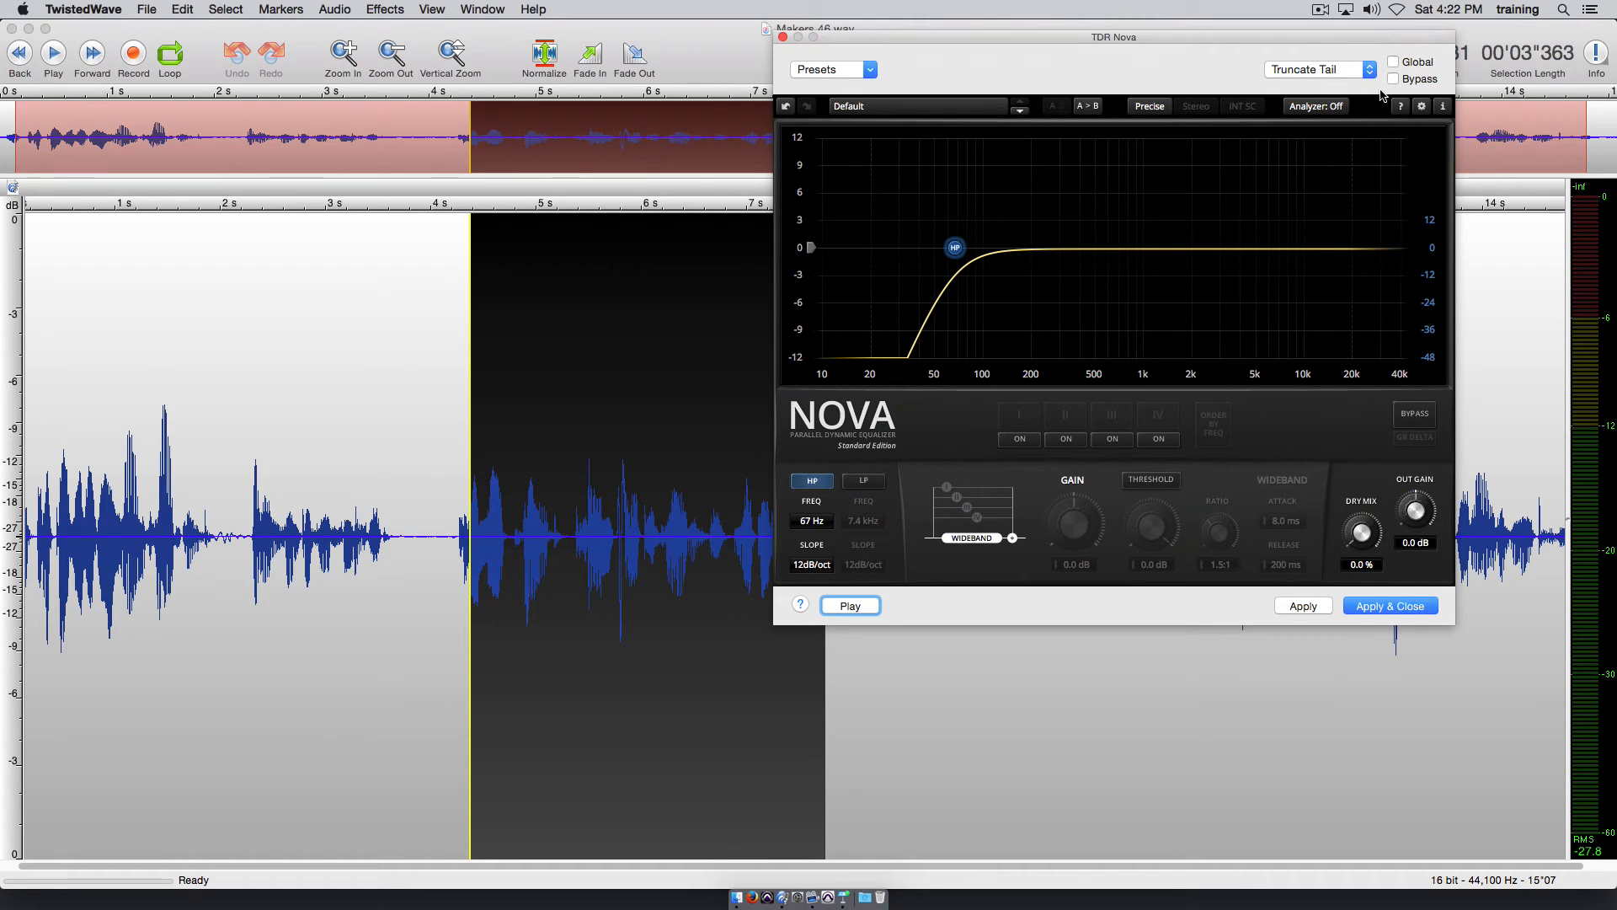
pyautogui.click(851, 606)
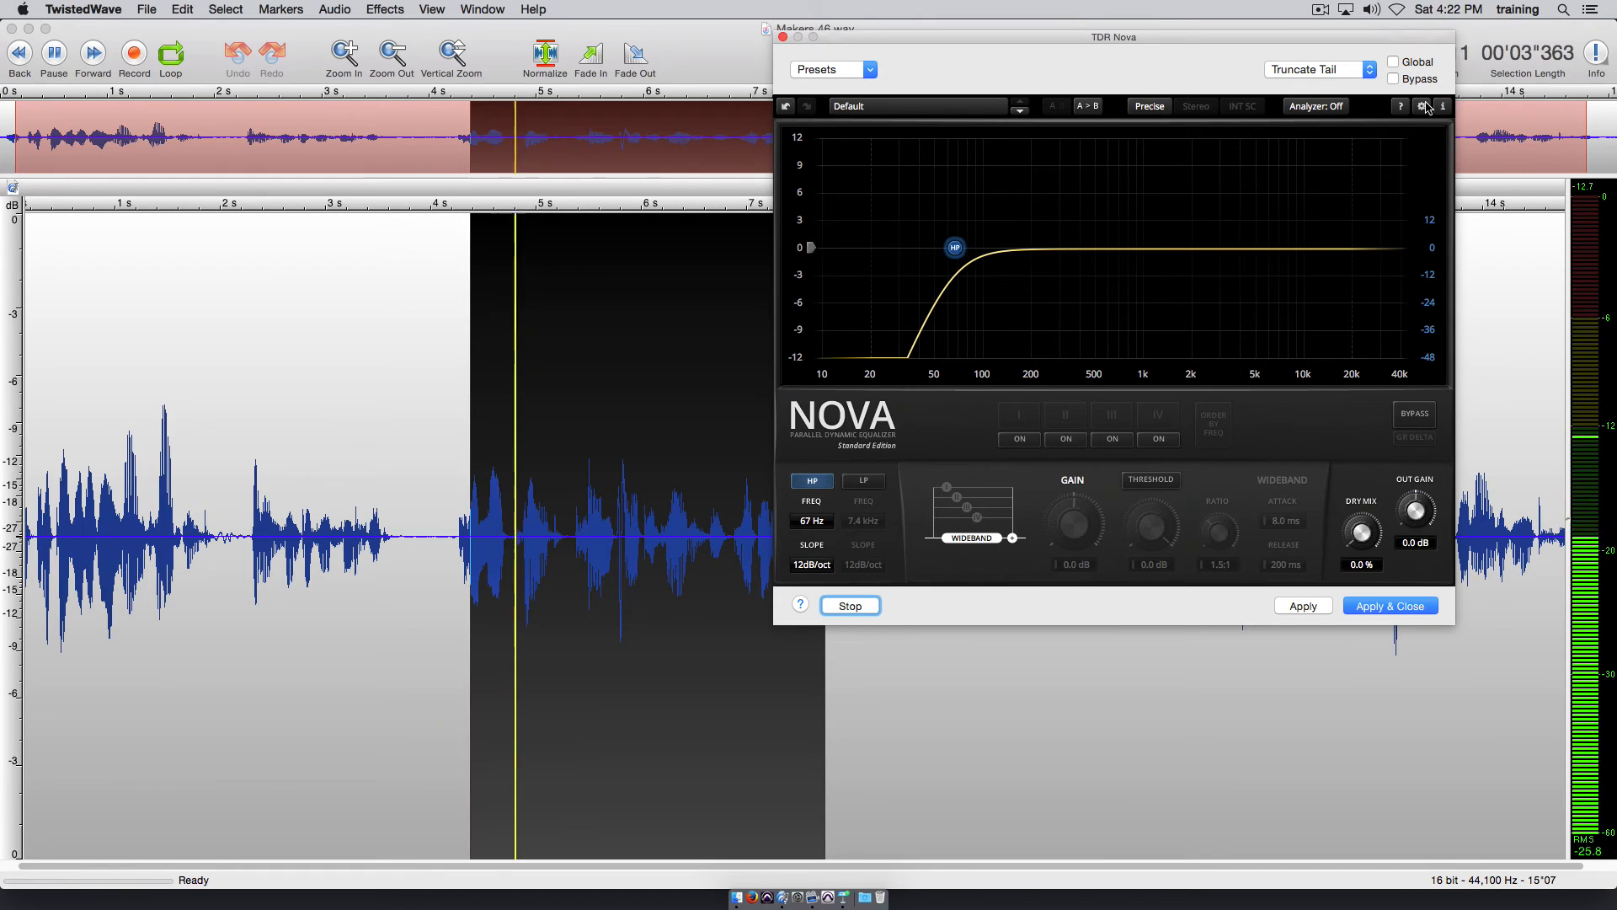
pyautogui.click(1394, 79)
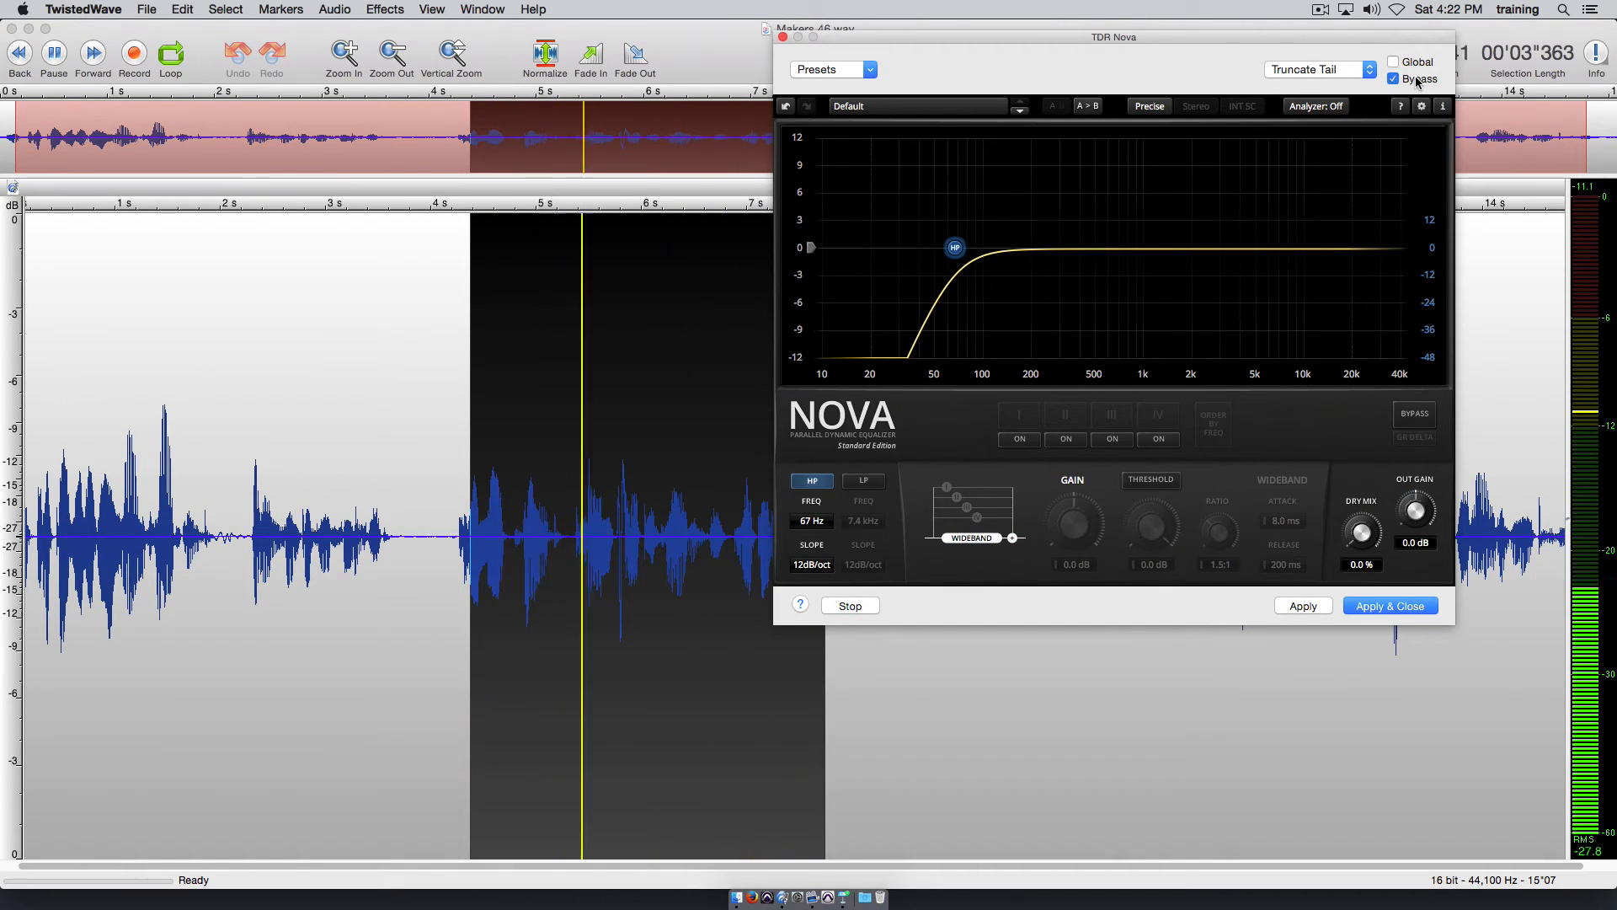
pyautogui.click(1417, 80)
pyautogui.click(850, 606)
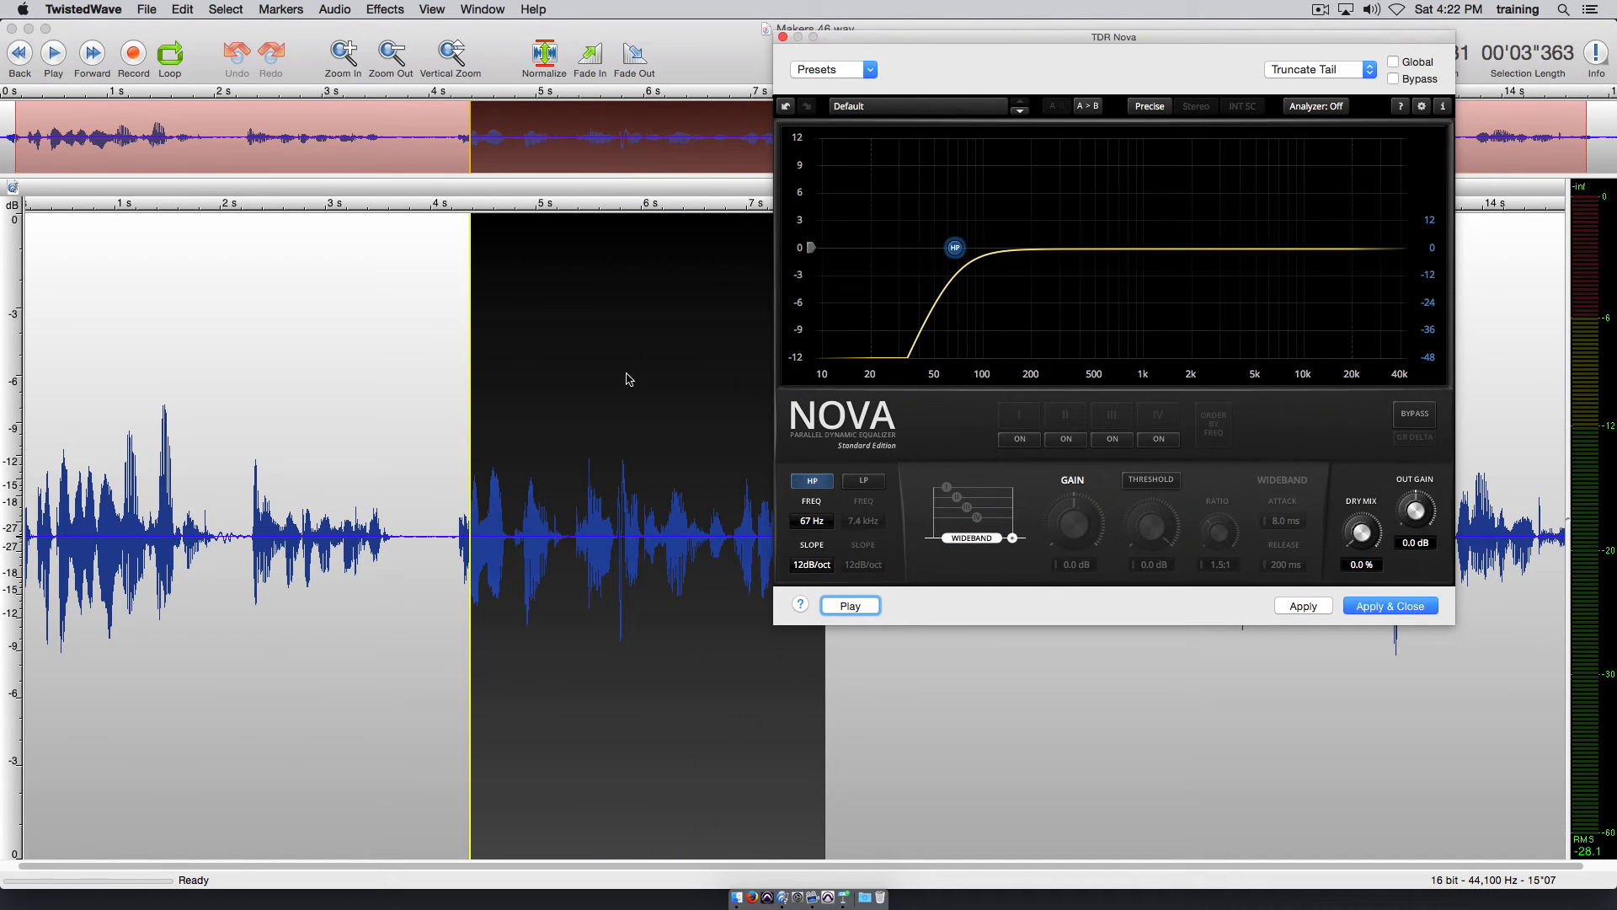
# Apply the high-pass filter to the whole recording, close TDR Nova, and undo the filtering.
pyautogui.doubleClick(548, 353)
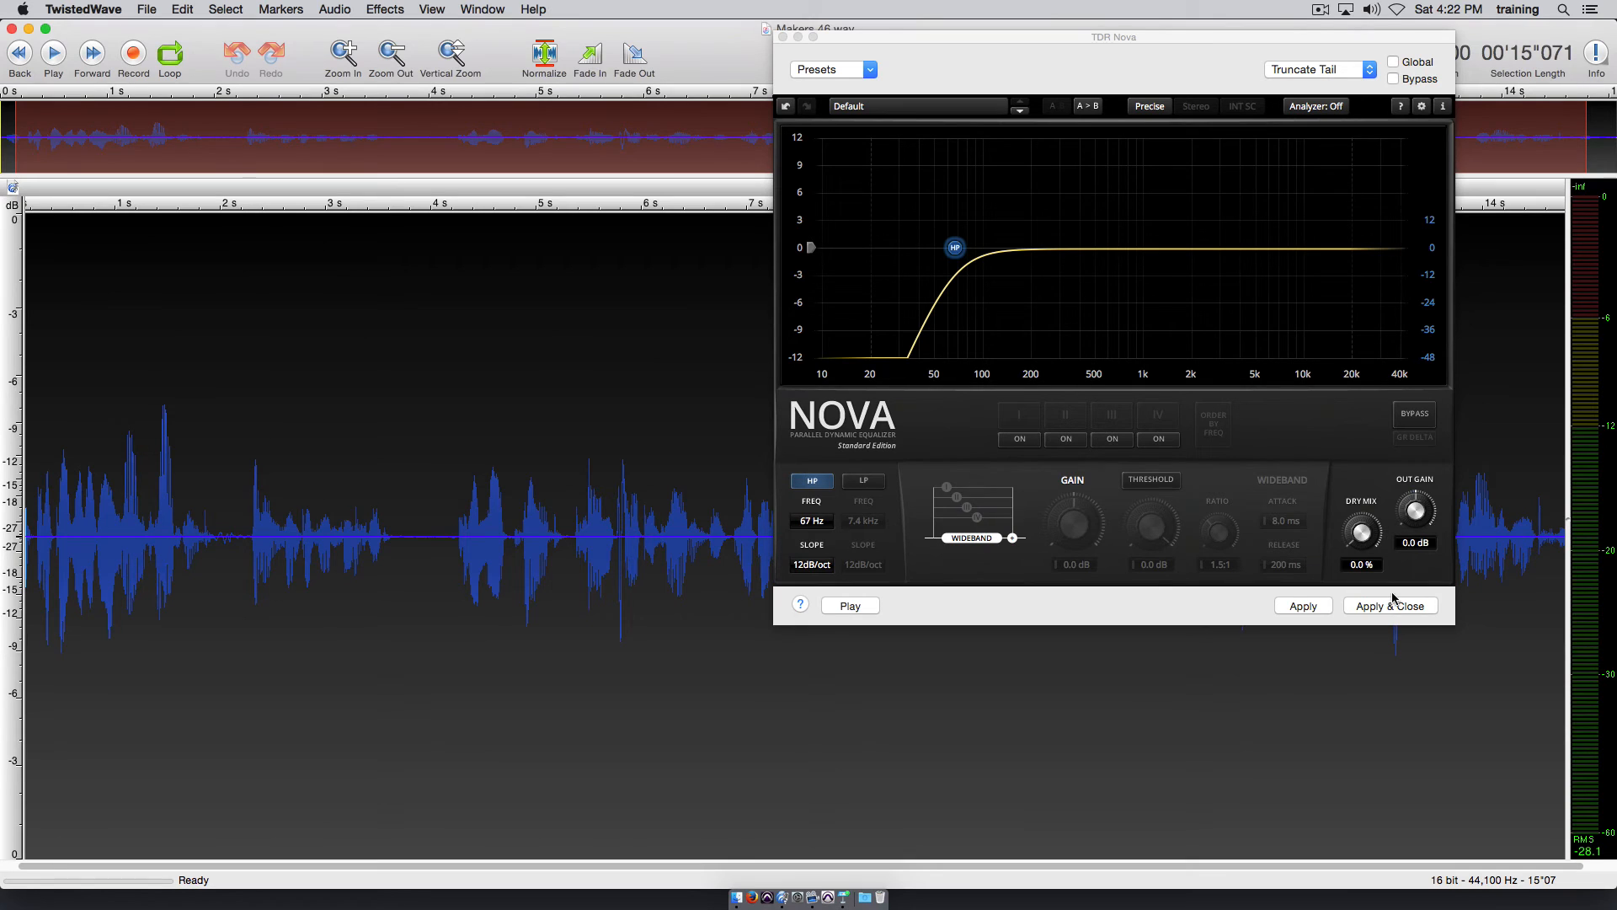
pyautogui.click(1392, 605)
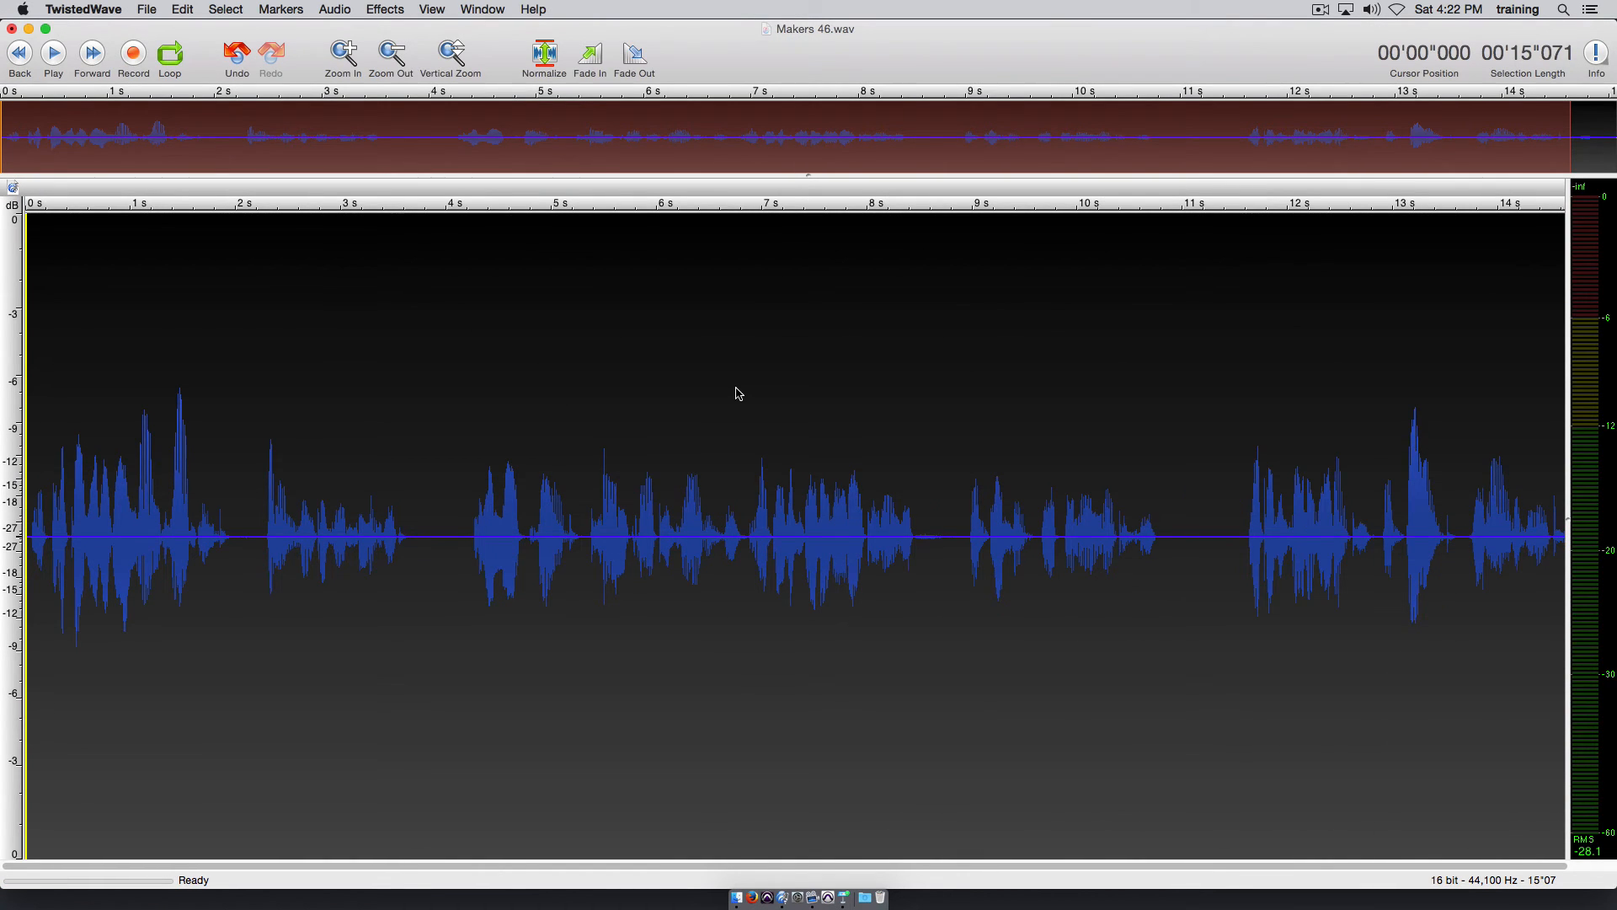
pyautogui.press('super+z')
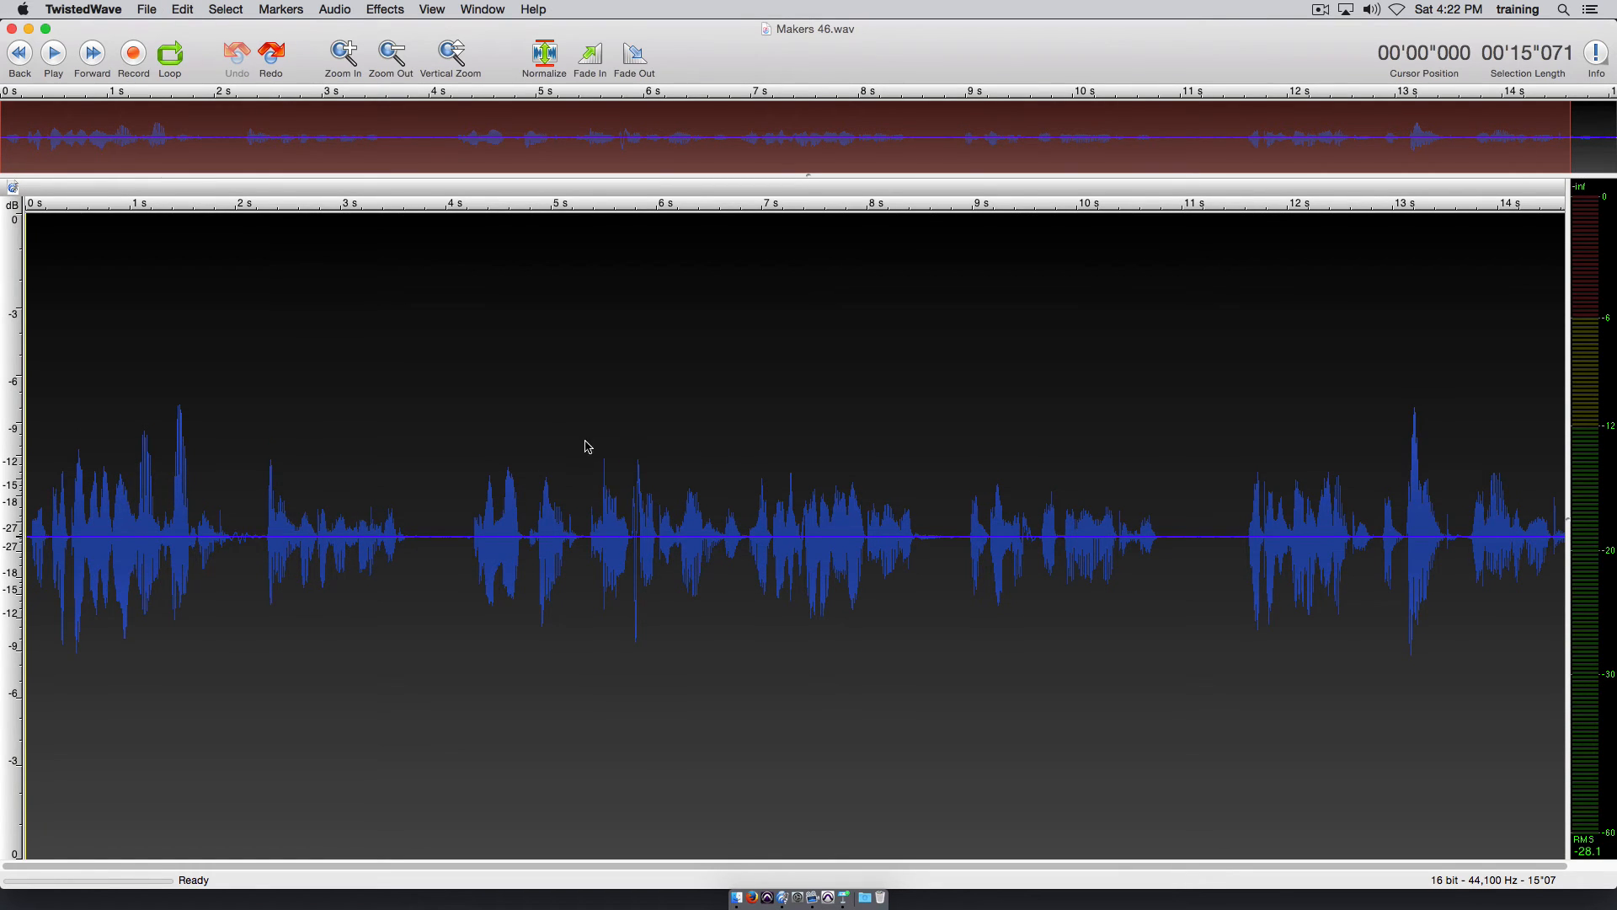
# Select the low-frequency burst from about 5.7 to 5.86 s and examine its waveform up close.
pyautogui.click(618, 490)
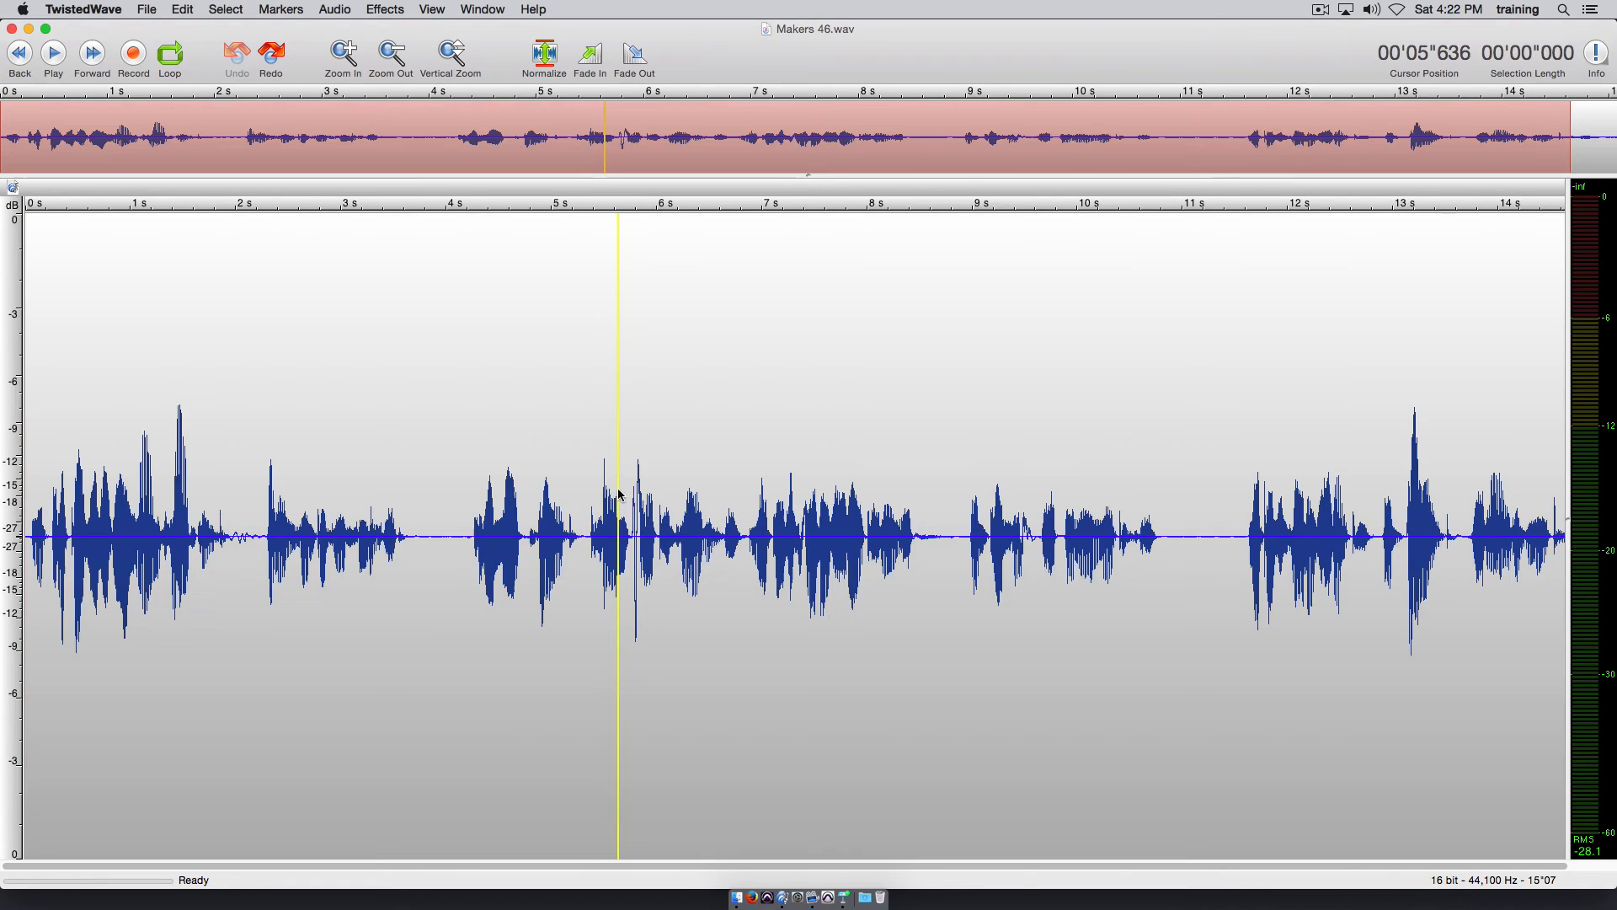
pyautogui.moveTo(612, 499); pyautogui.dragTo(670, 501)
pyautogui.press('super+equal')
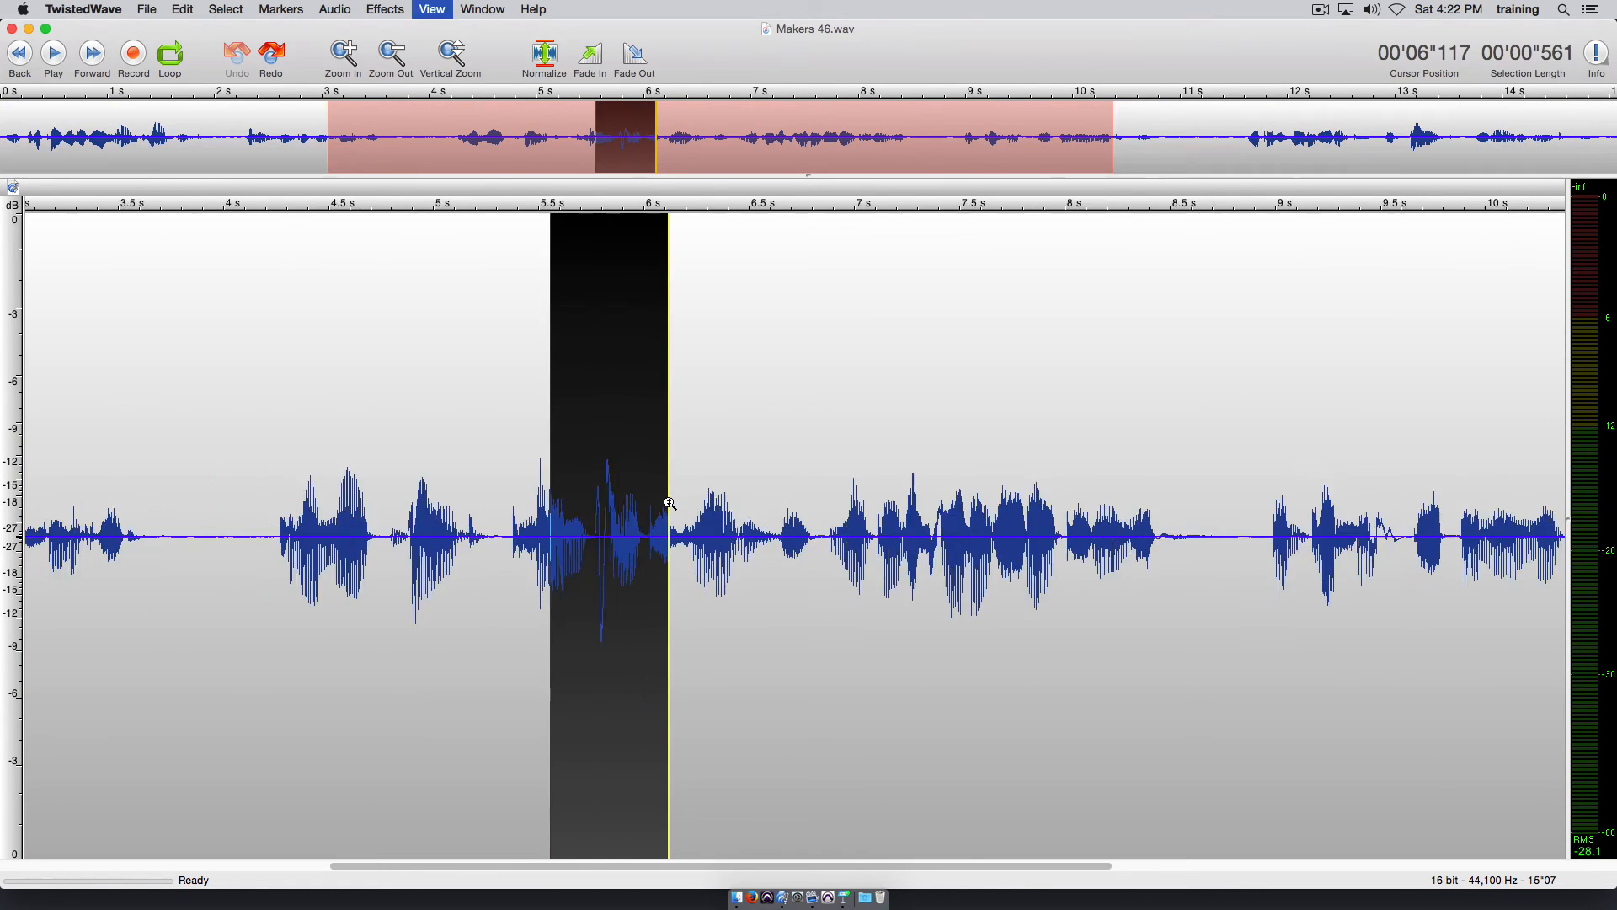
pyautogui.moveTo(354, 511); pyautogui.dragTo(465, 510)
pyautogui.moveTo(345, 513); pyautogui.dragTo(453, 502)
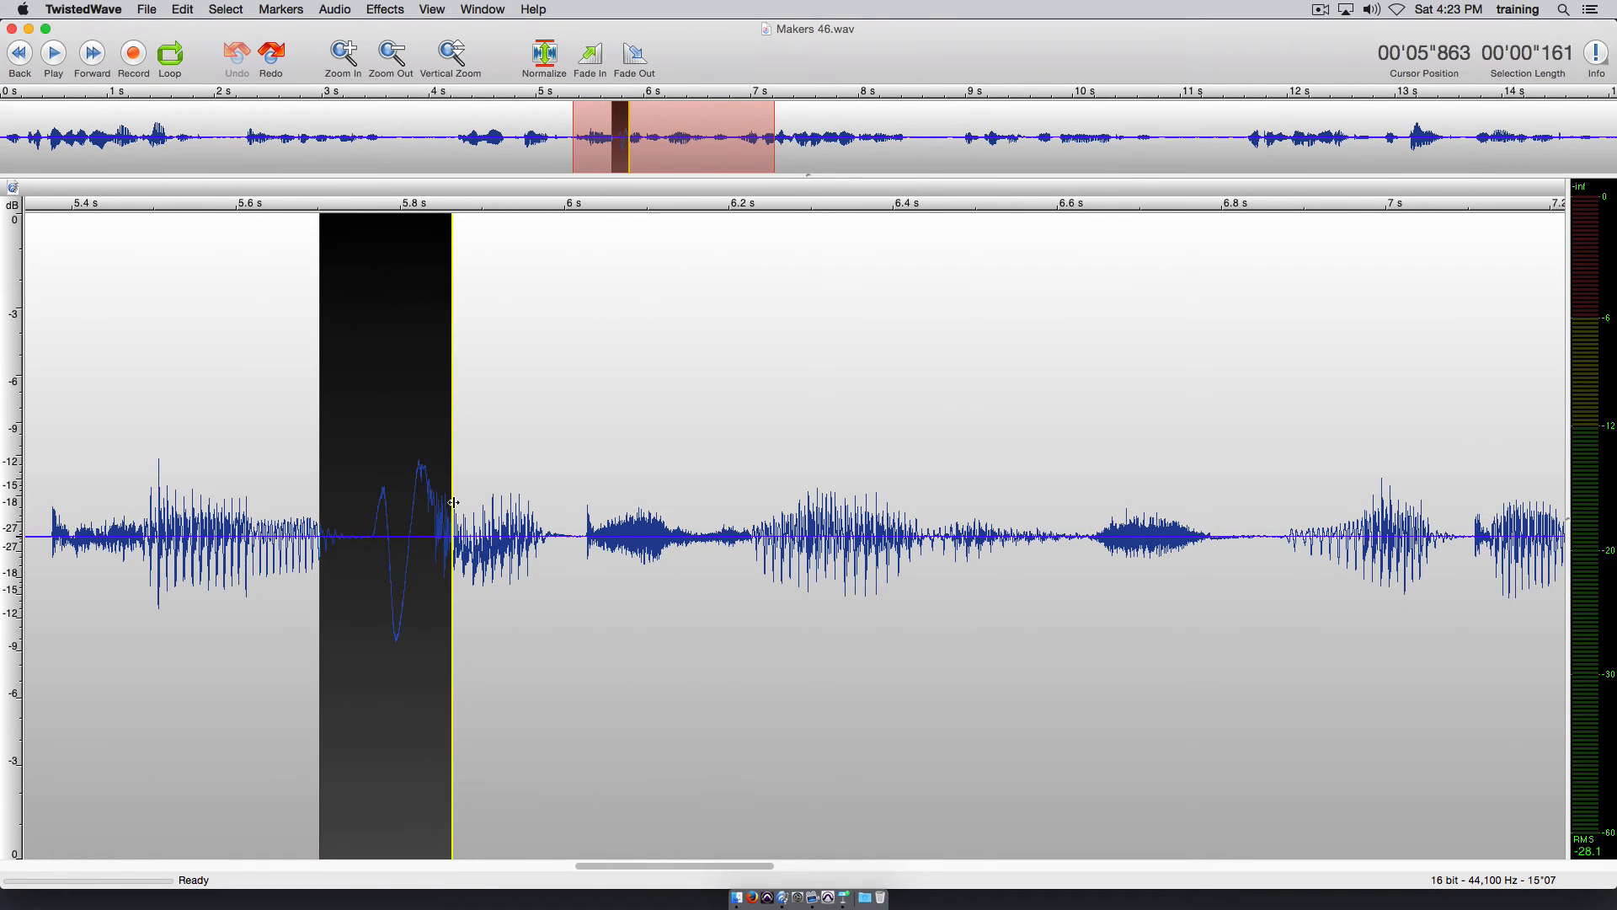
pyautogui.press('super+minus')
pyautogui.press('super+minus')
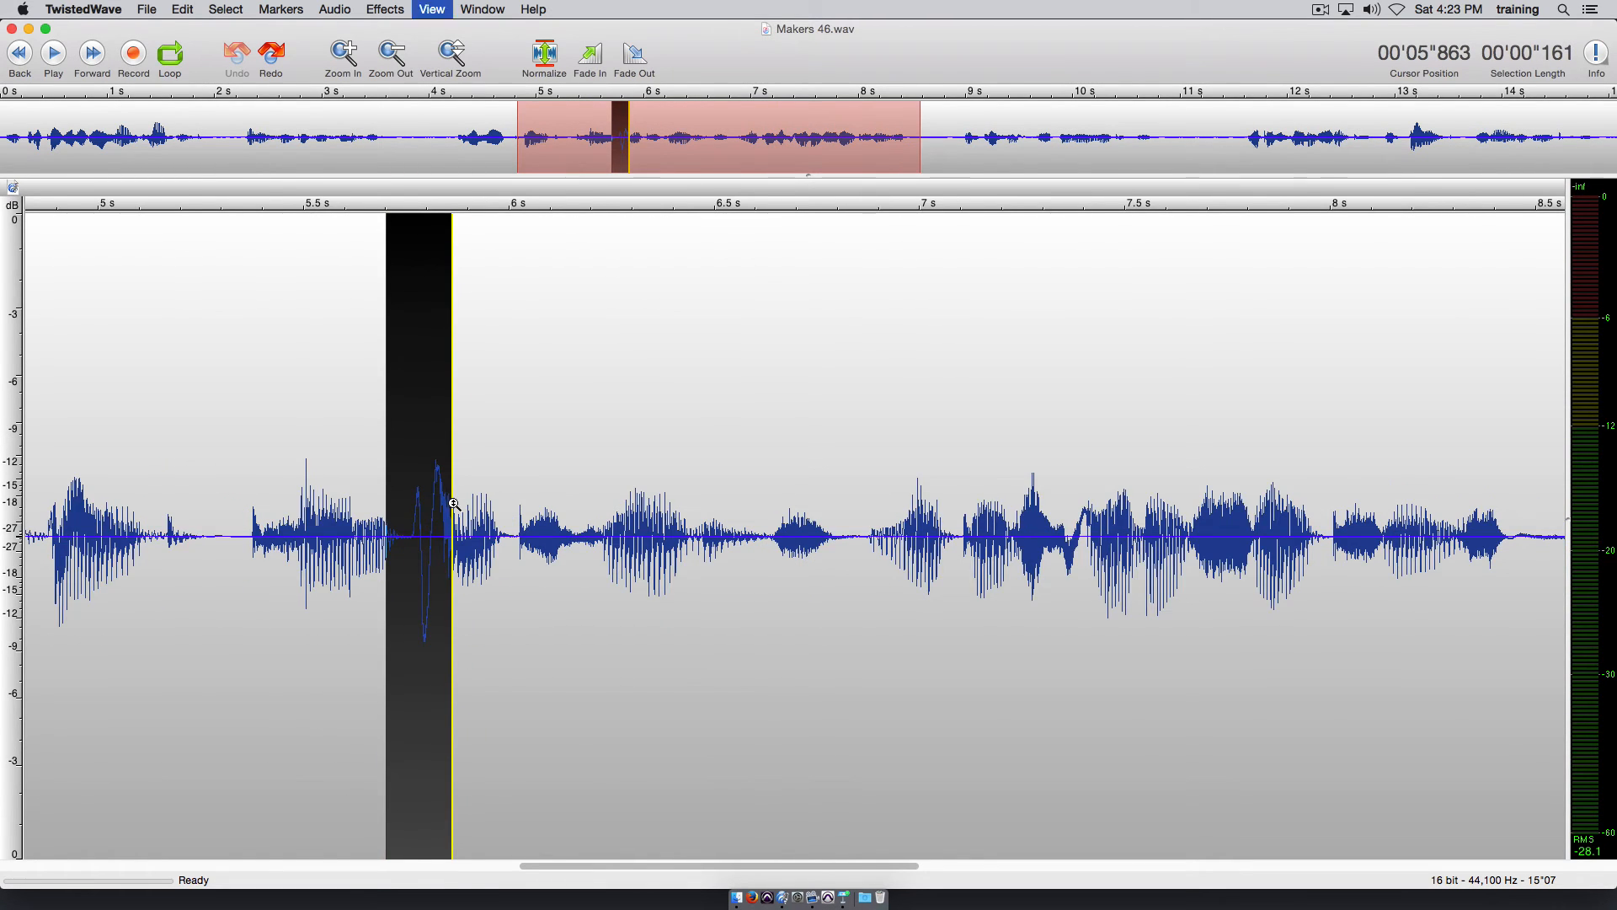
# Select about 0.66 s of audio around the burst near 5.8 s and play the unfiltered passage.
pyautogui.click(357, 500)
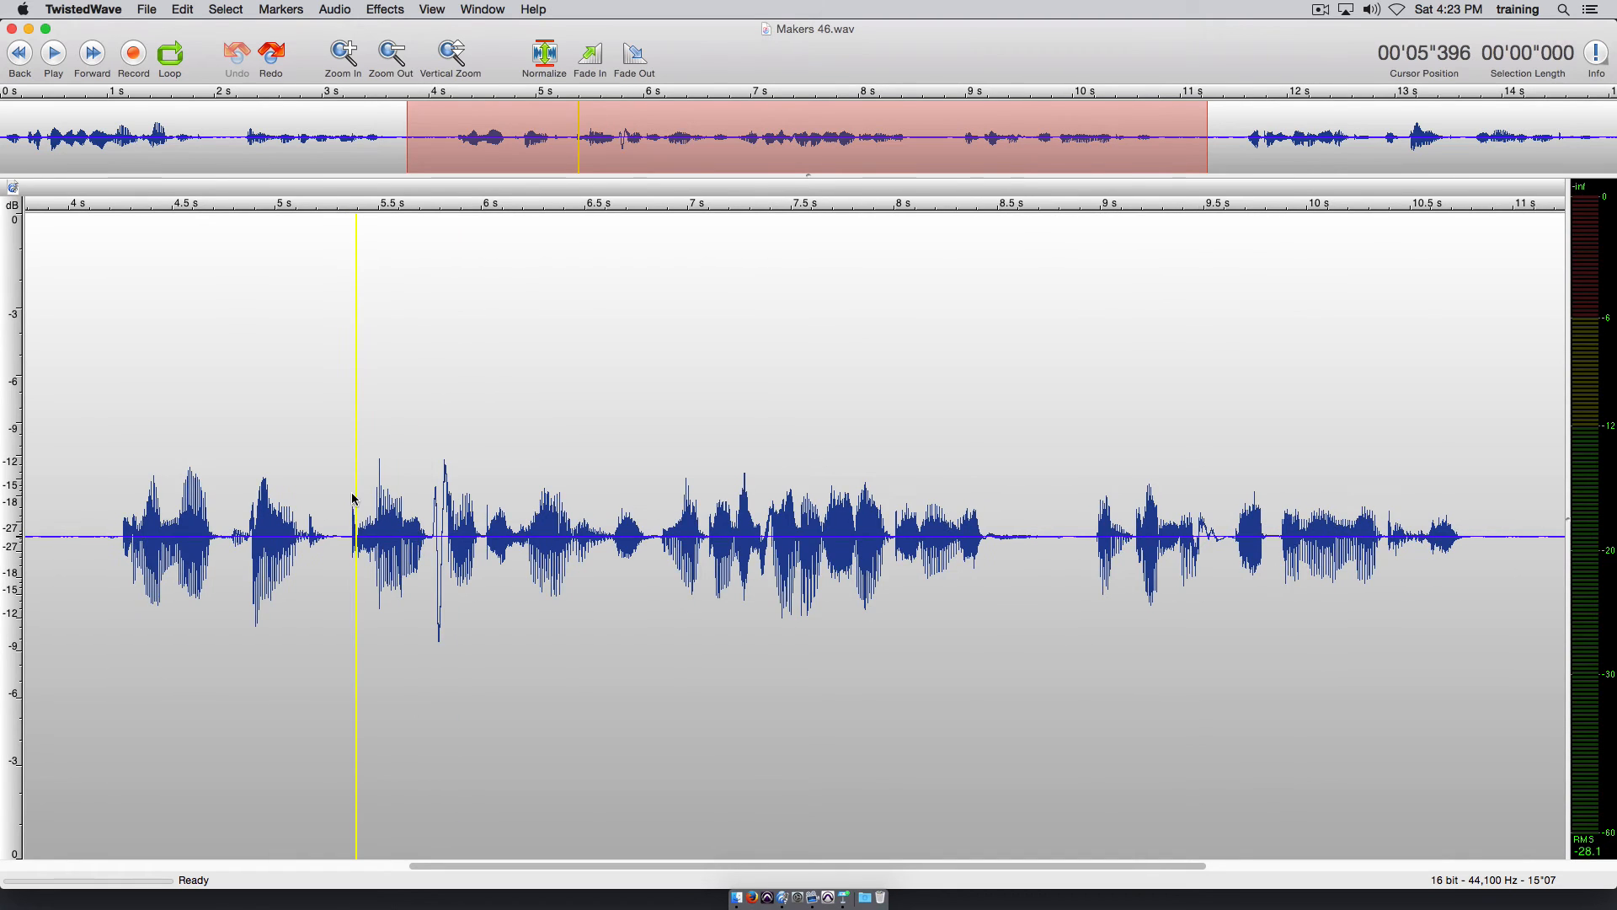
pyautogui.hscroll(-5, 353, 498)
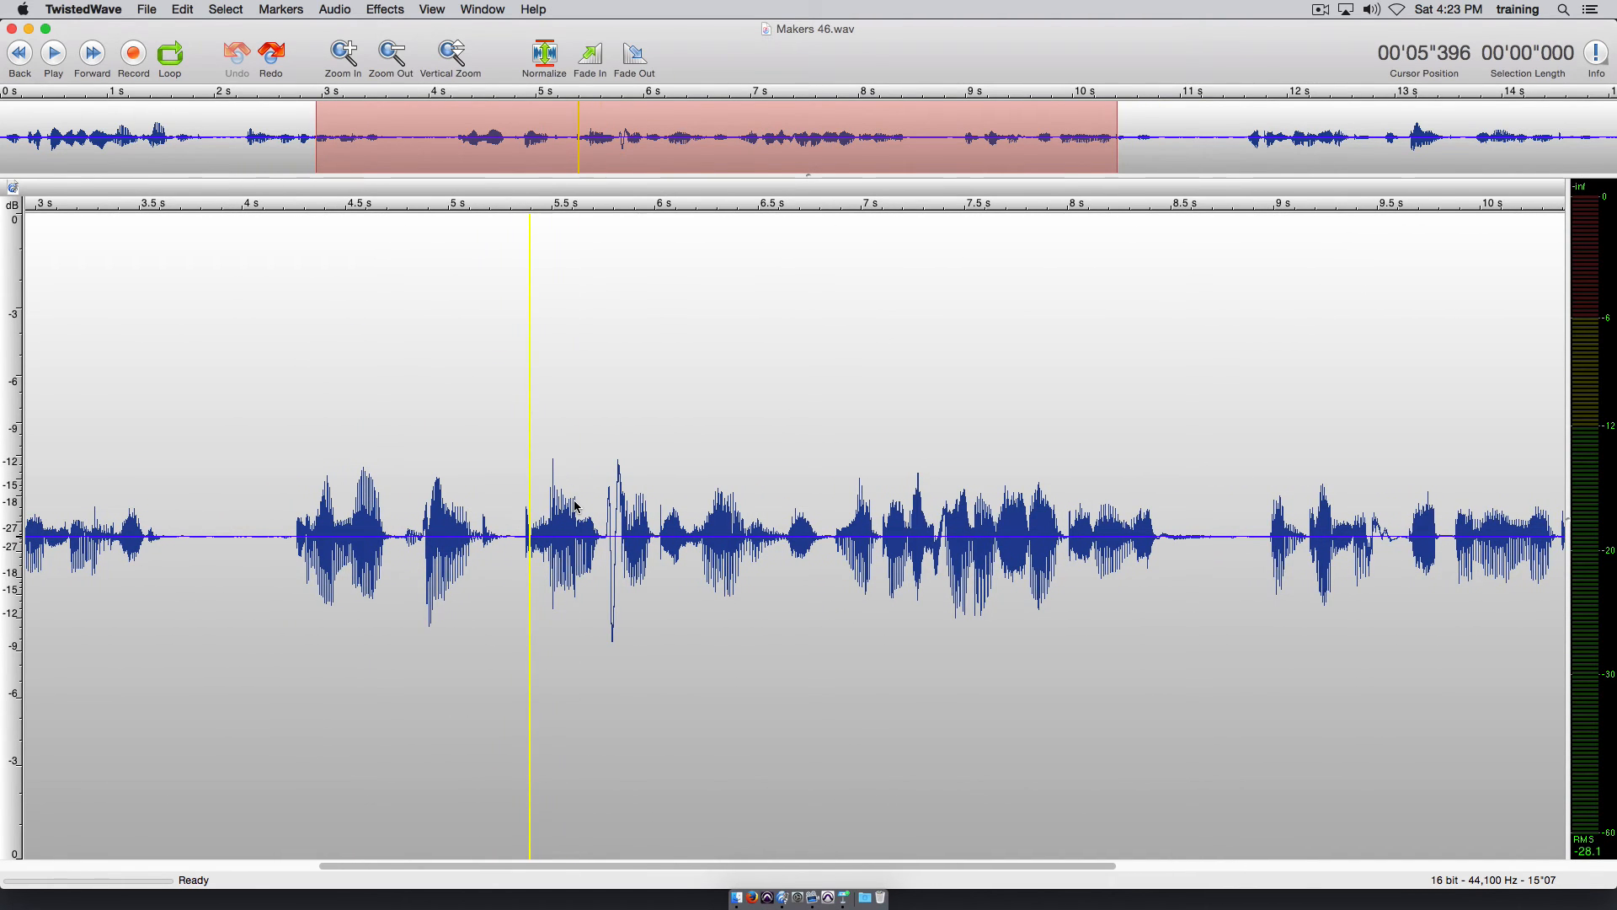
pyautogui.moveTo(575, 506); pyautogui.dragTo(661, 518)
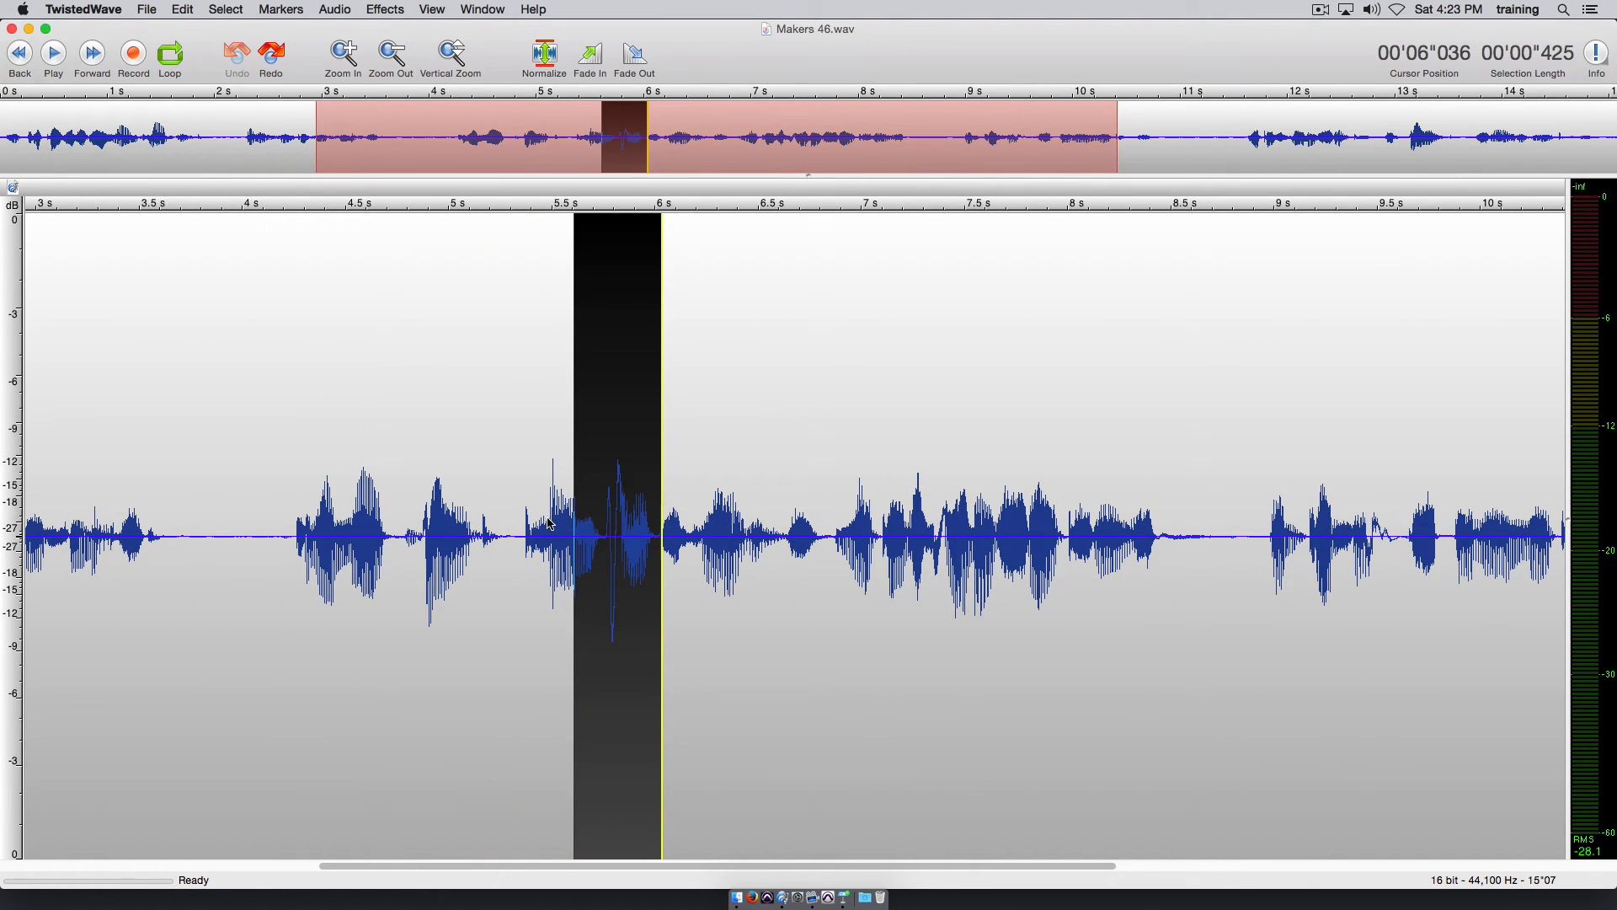
pyautogui.moveTo(555, 523); pyautogui.dragTo(690, 517)
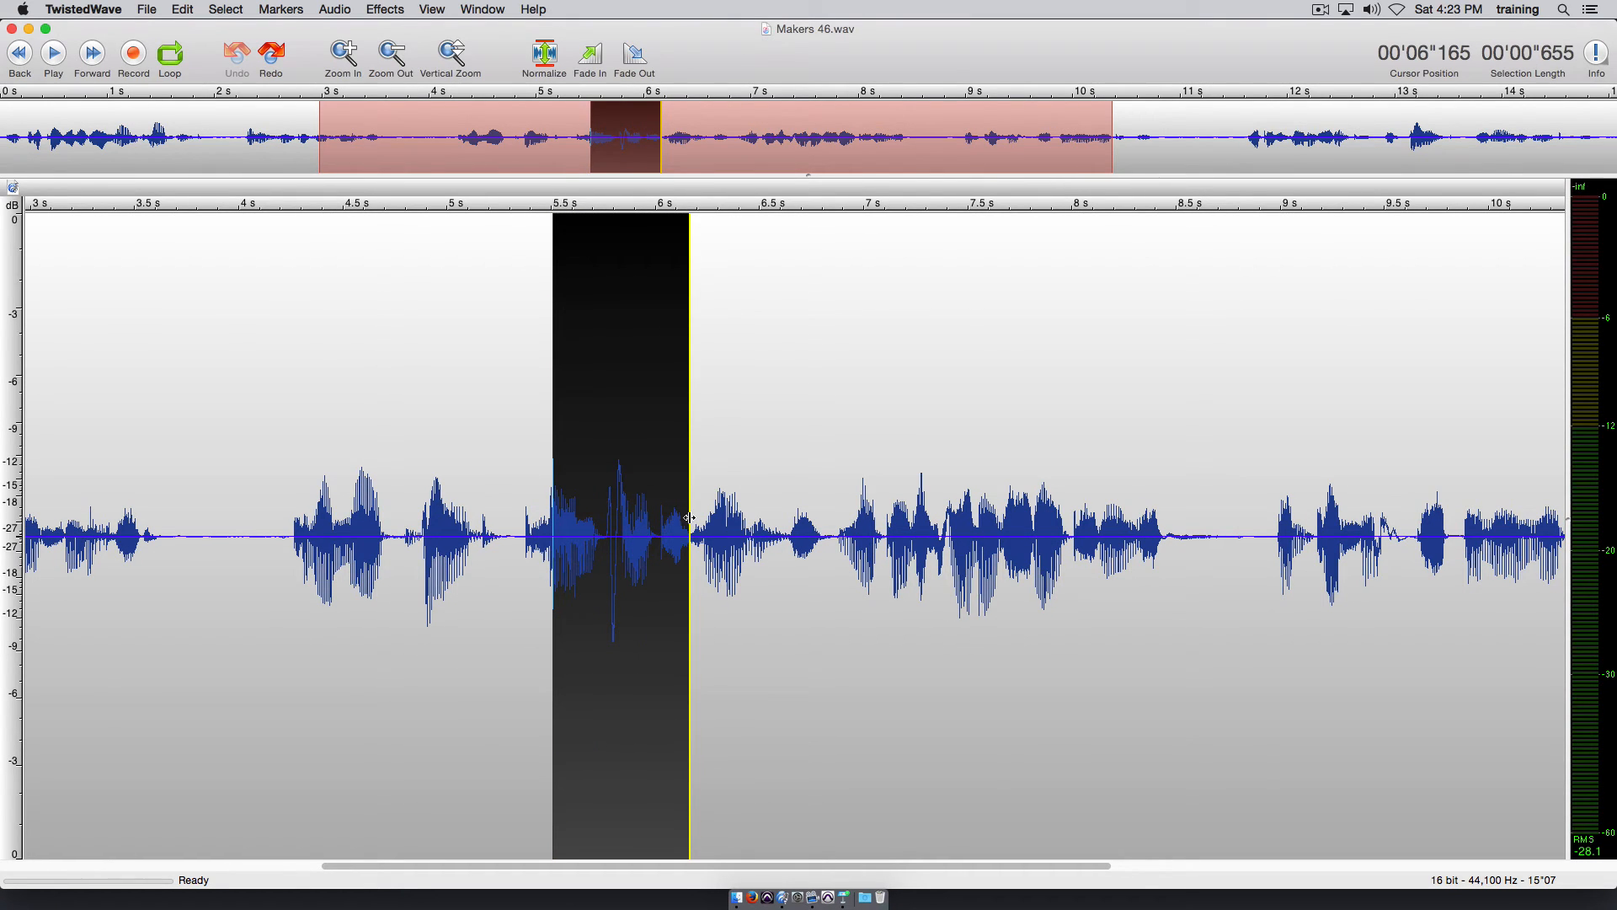
pyautogui.press('space')
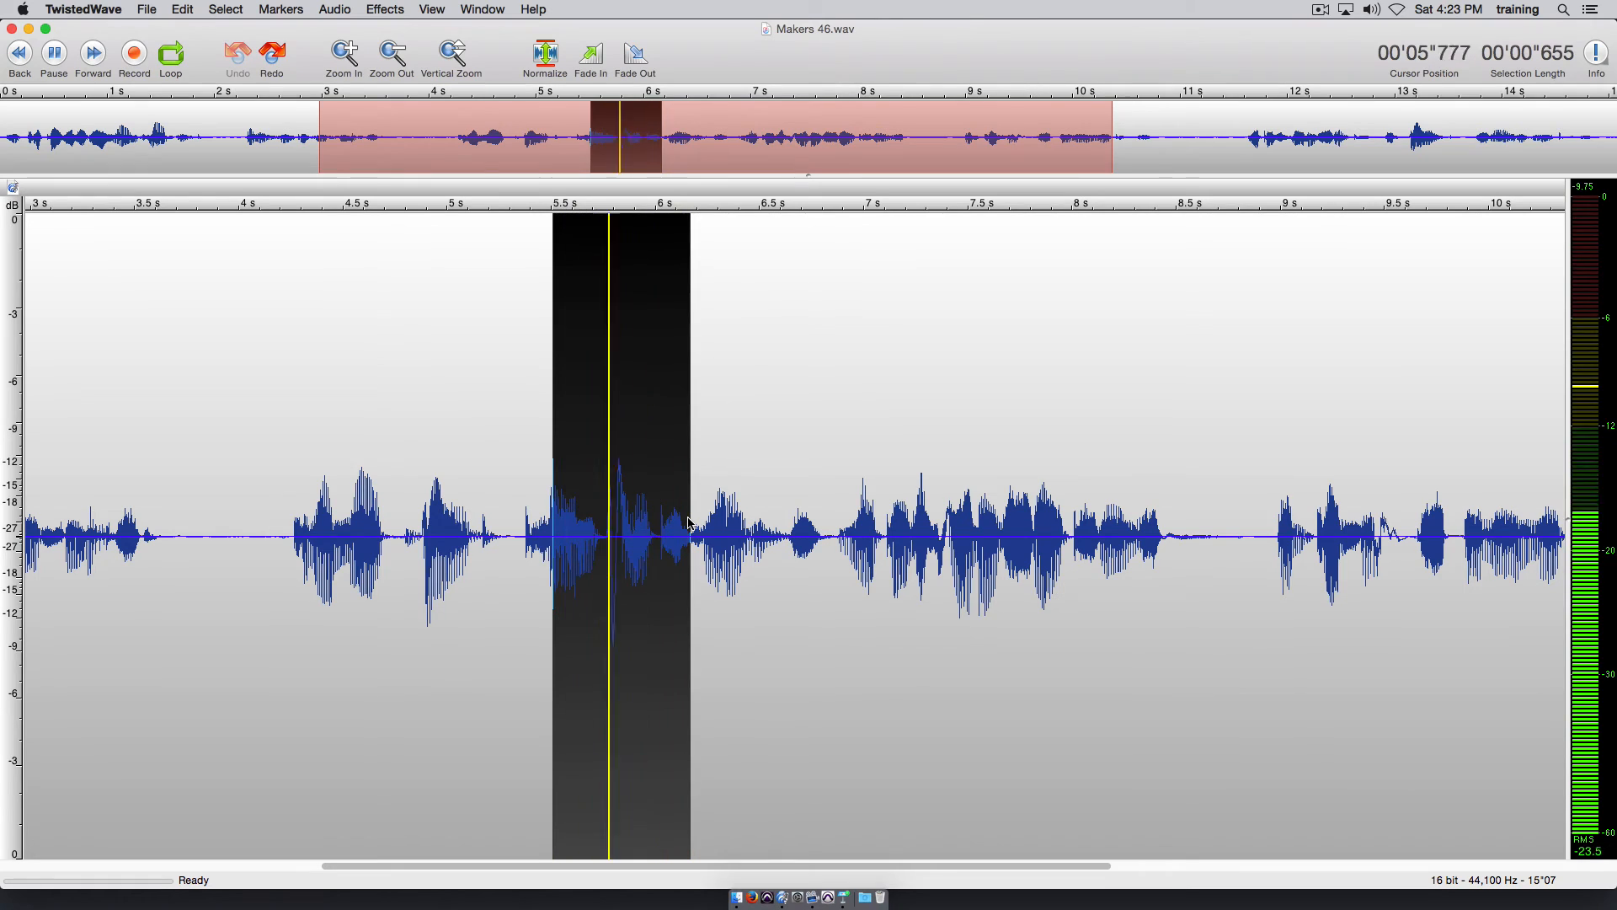
# Apply TDR Nova's 67 Hz high-pass filter to about 1.09 s of audio around the burst near 5.8 s and close the effect.
pyautogui.press('space')
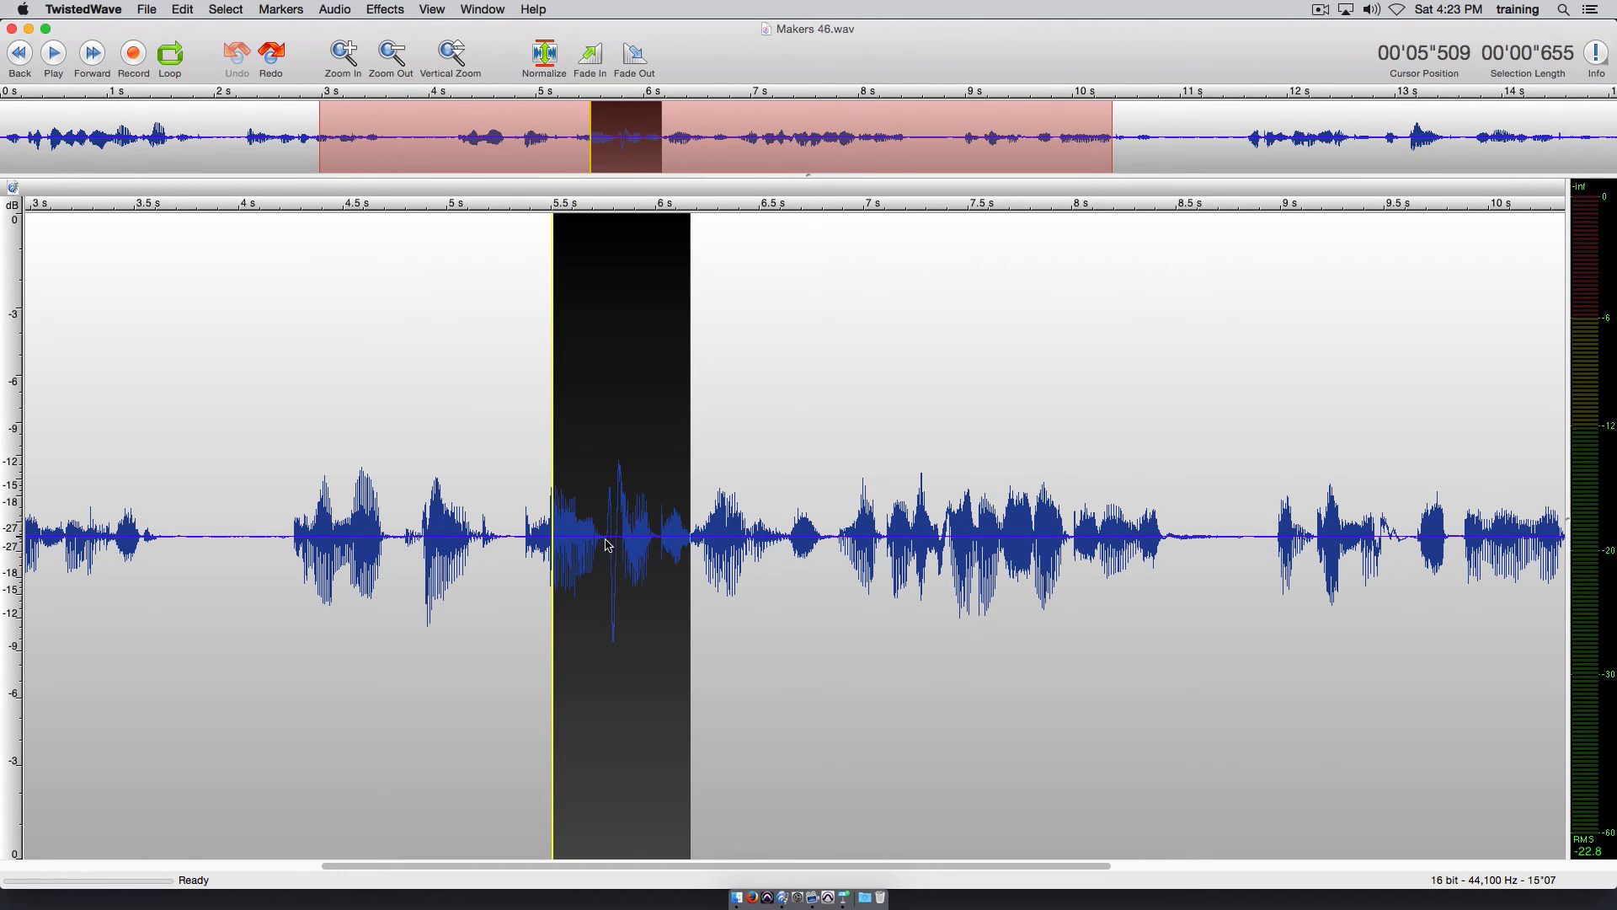
pyautogui.click(523, 505)
pyautogui.click(385, 9)
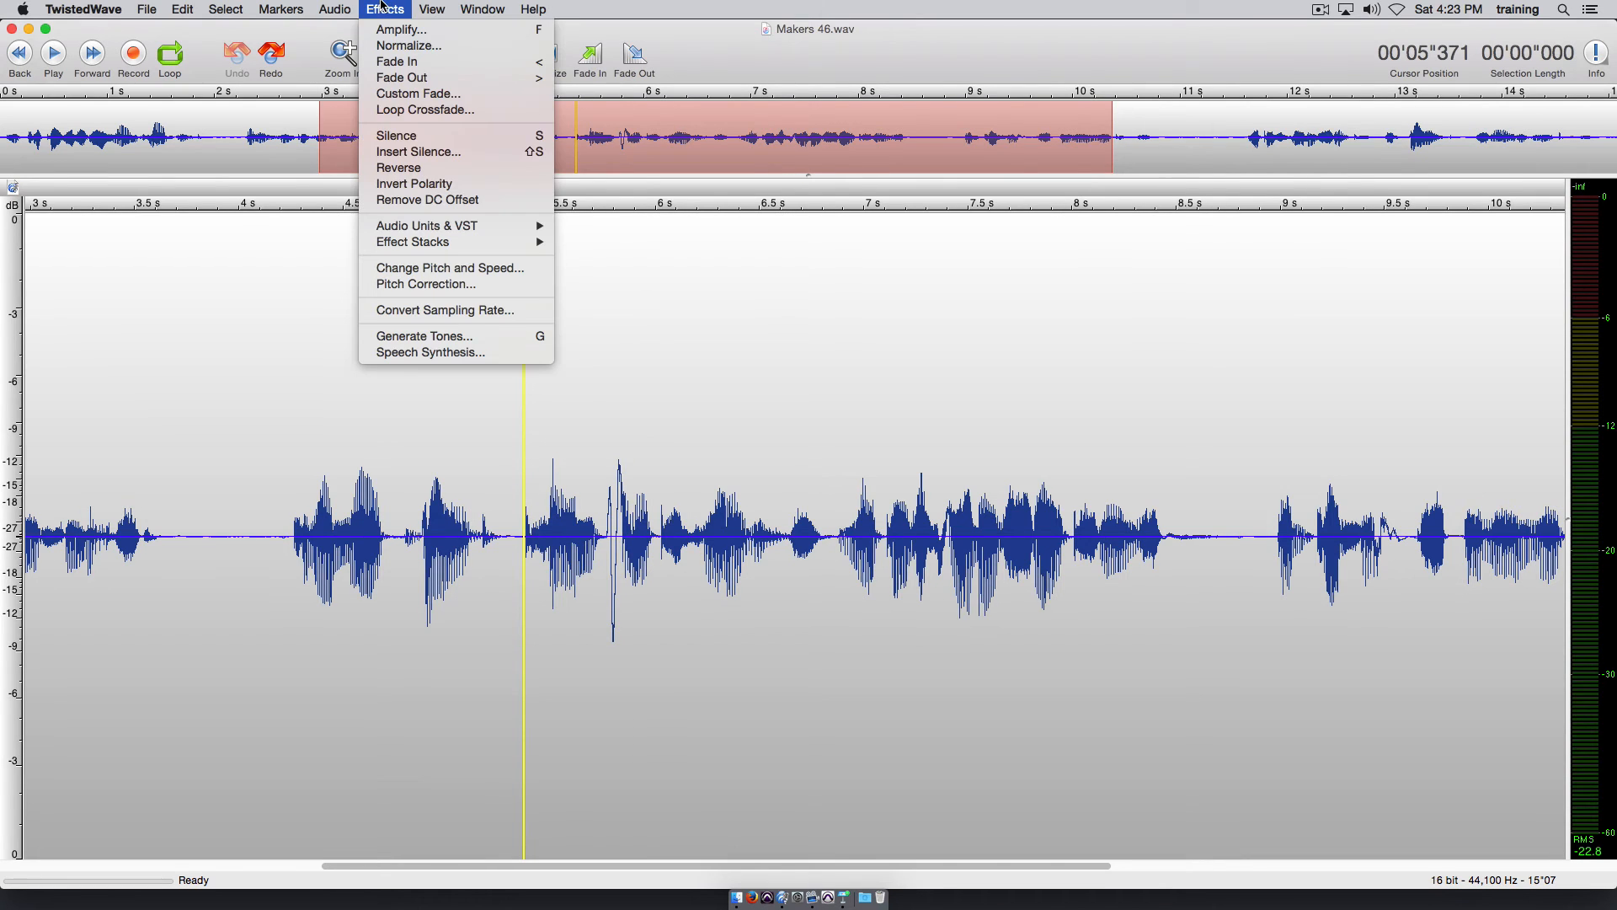
pyautogui.moveTo(392, 228)
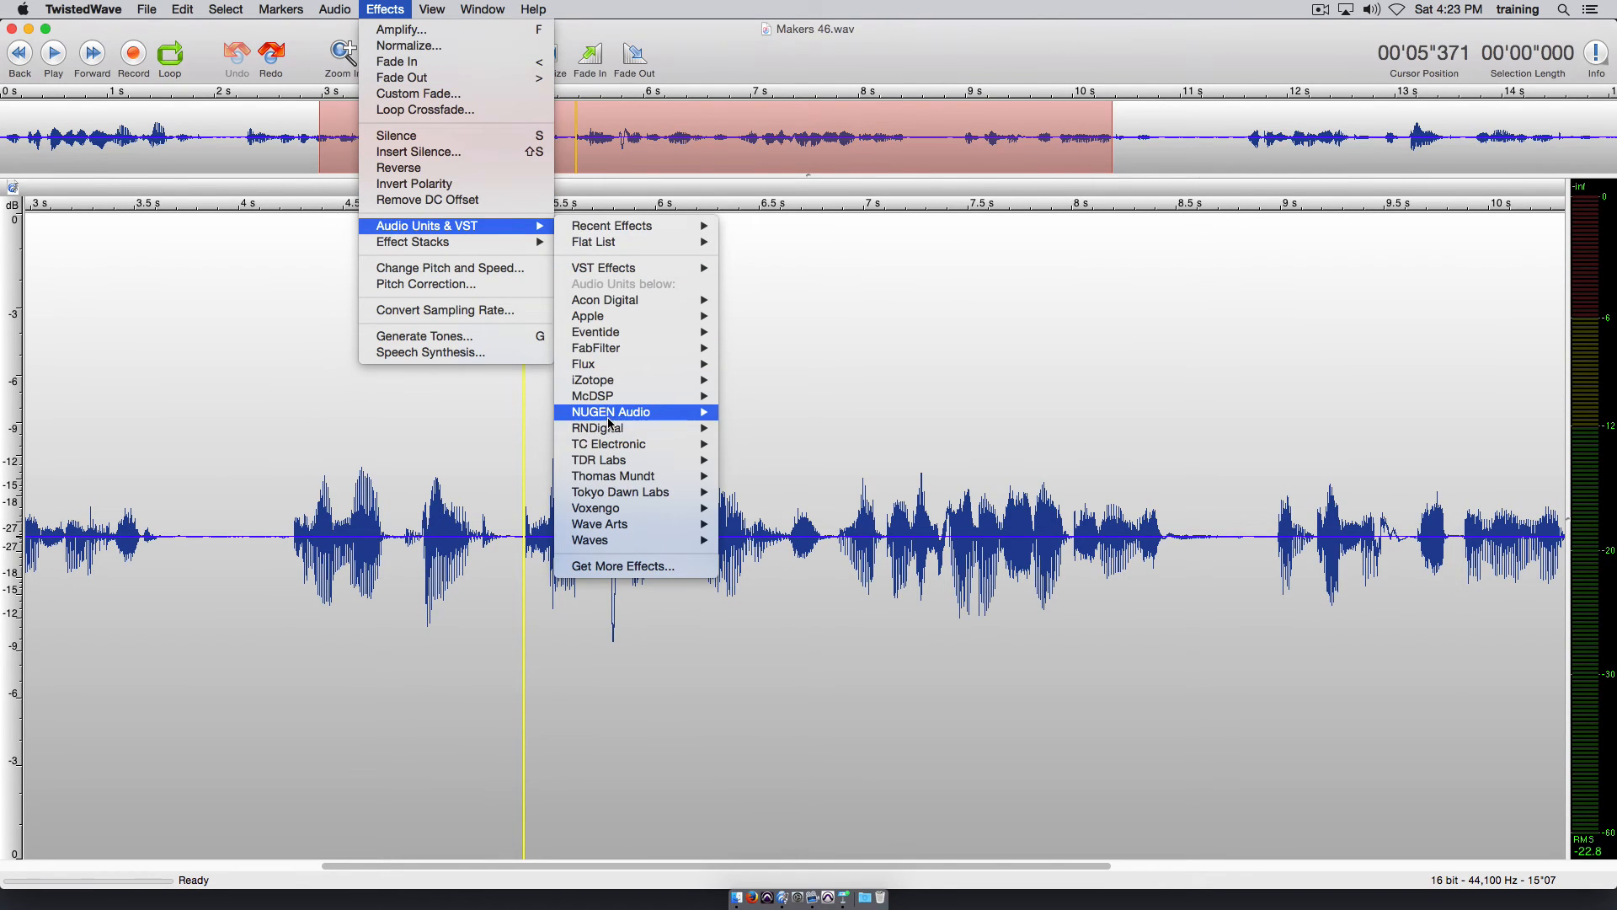
pyautogui.moveTo(612, 499)
pyautogui.click(778, 493)
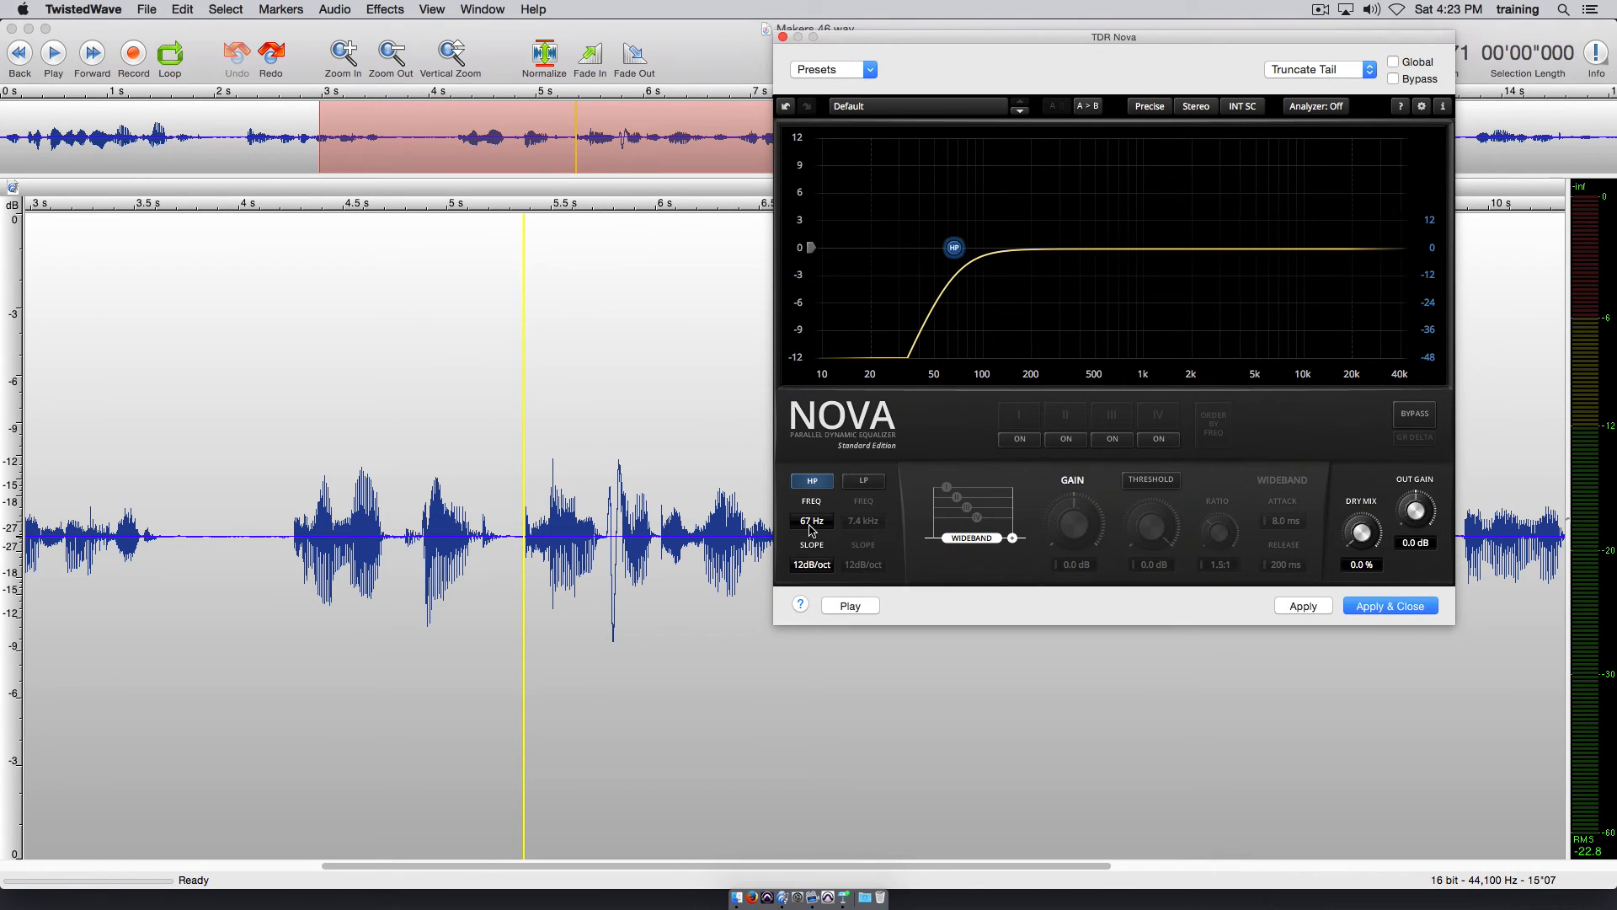
pyautogui.click(521, 516)
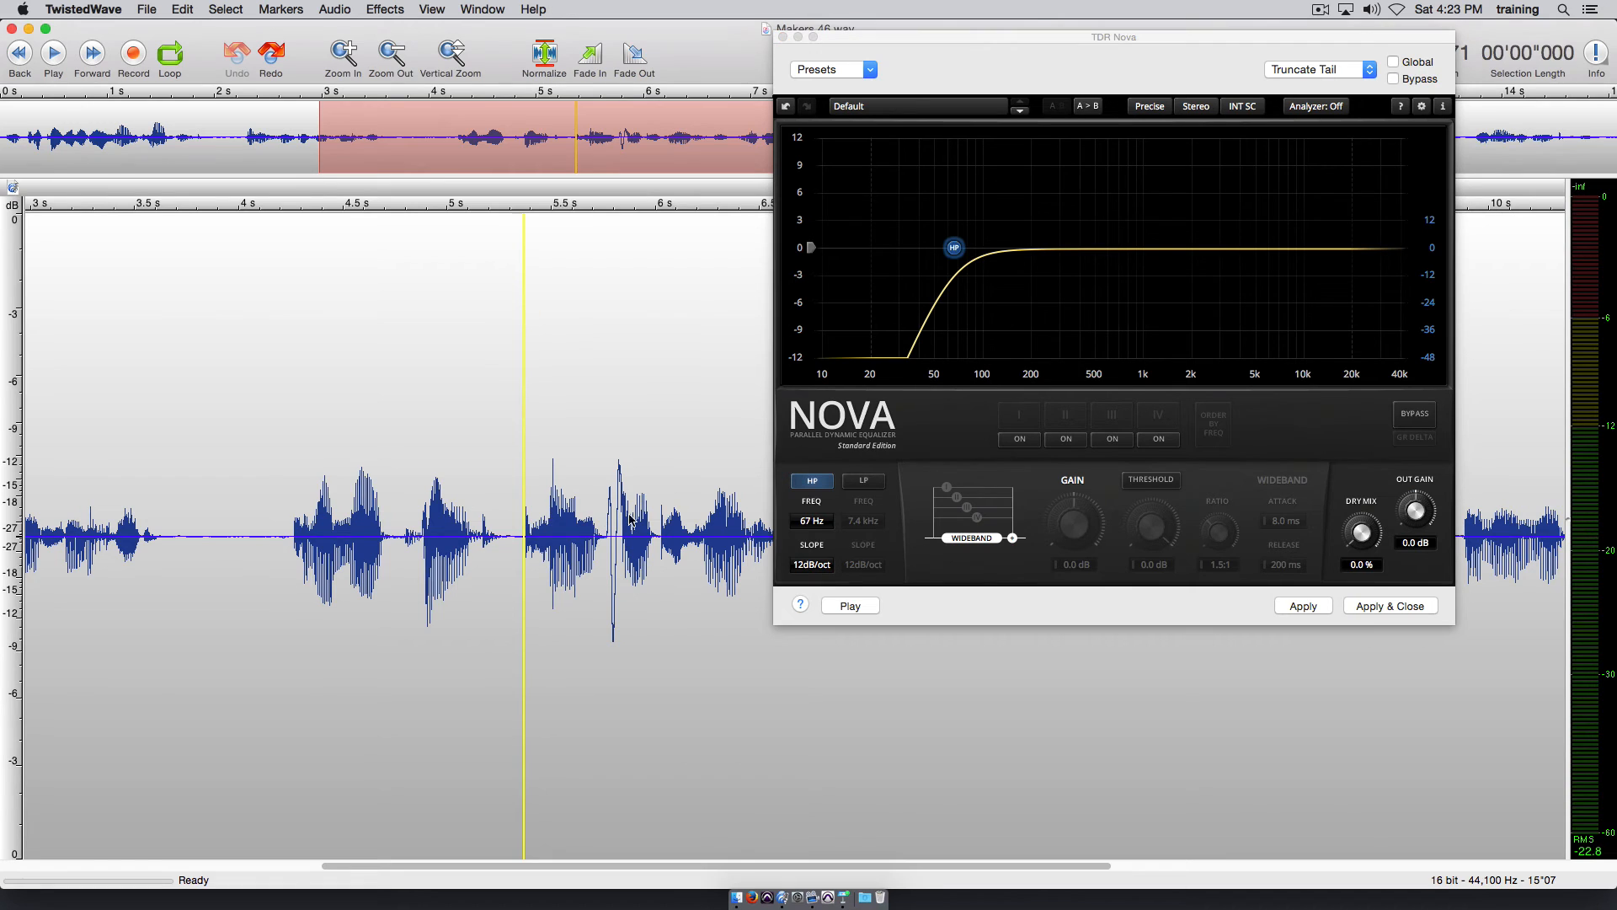
pyautogui.moveTo(486, 516); pyautogui.dragTo(712, 517)
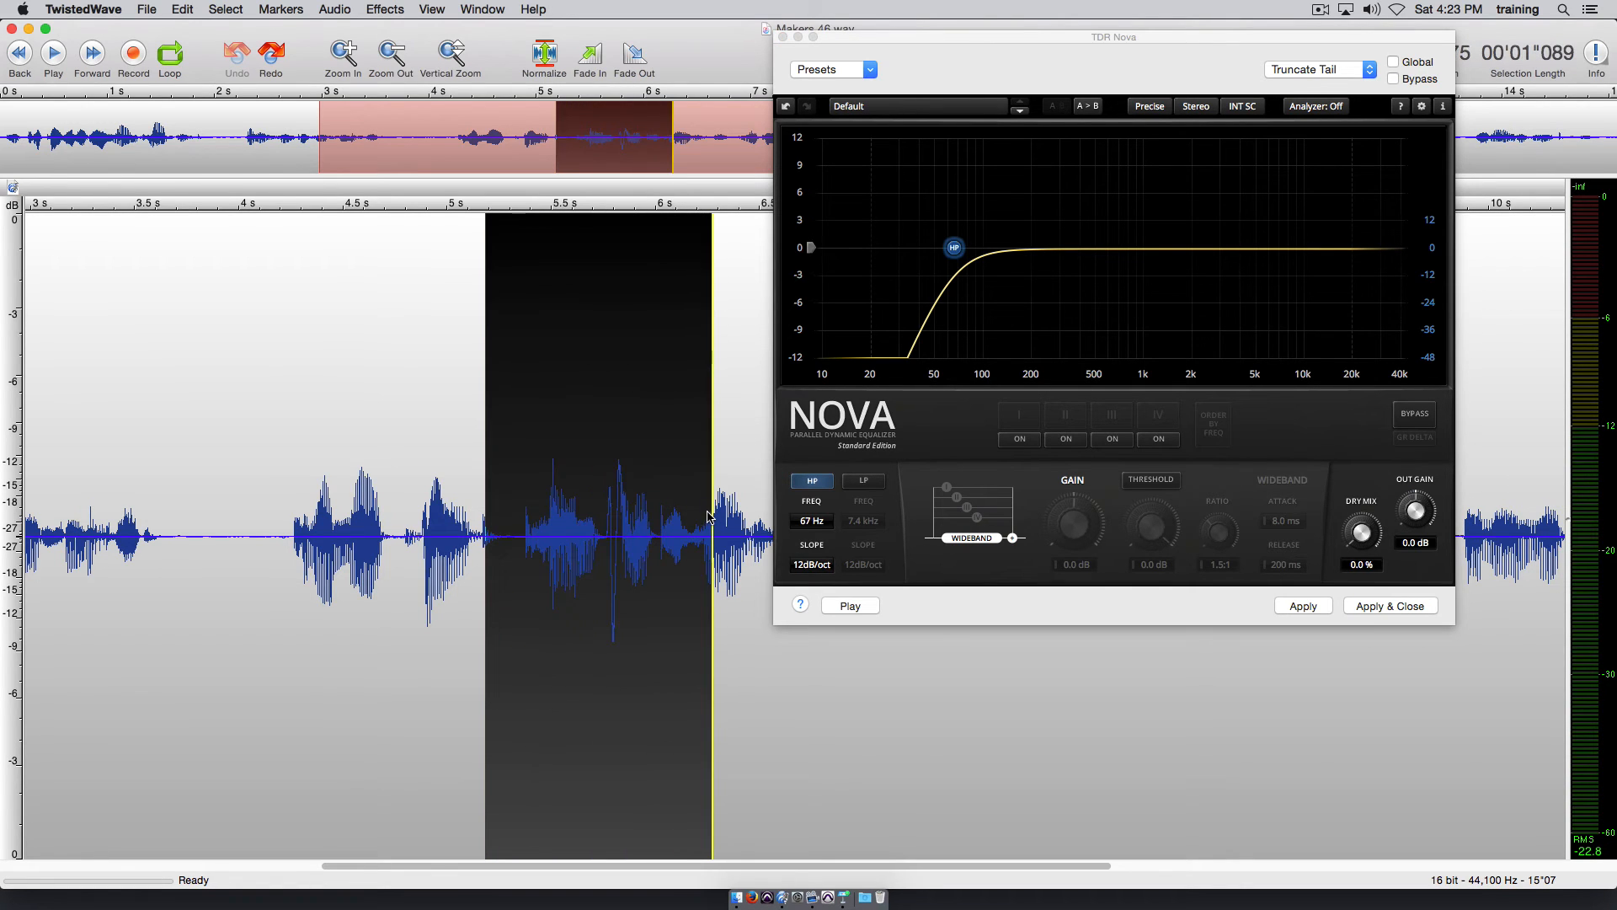
pyautogui.click(1376, 608)
pyautogui.click(1378, 608)
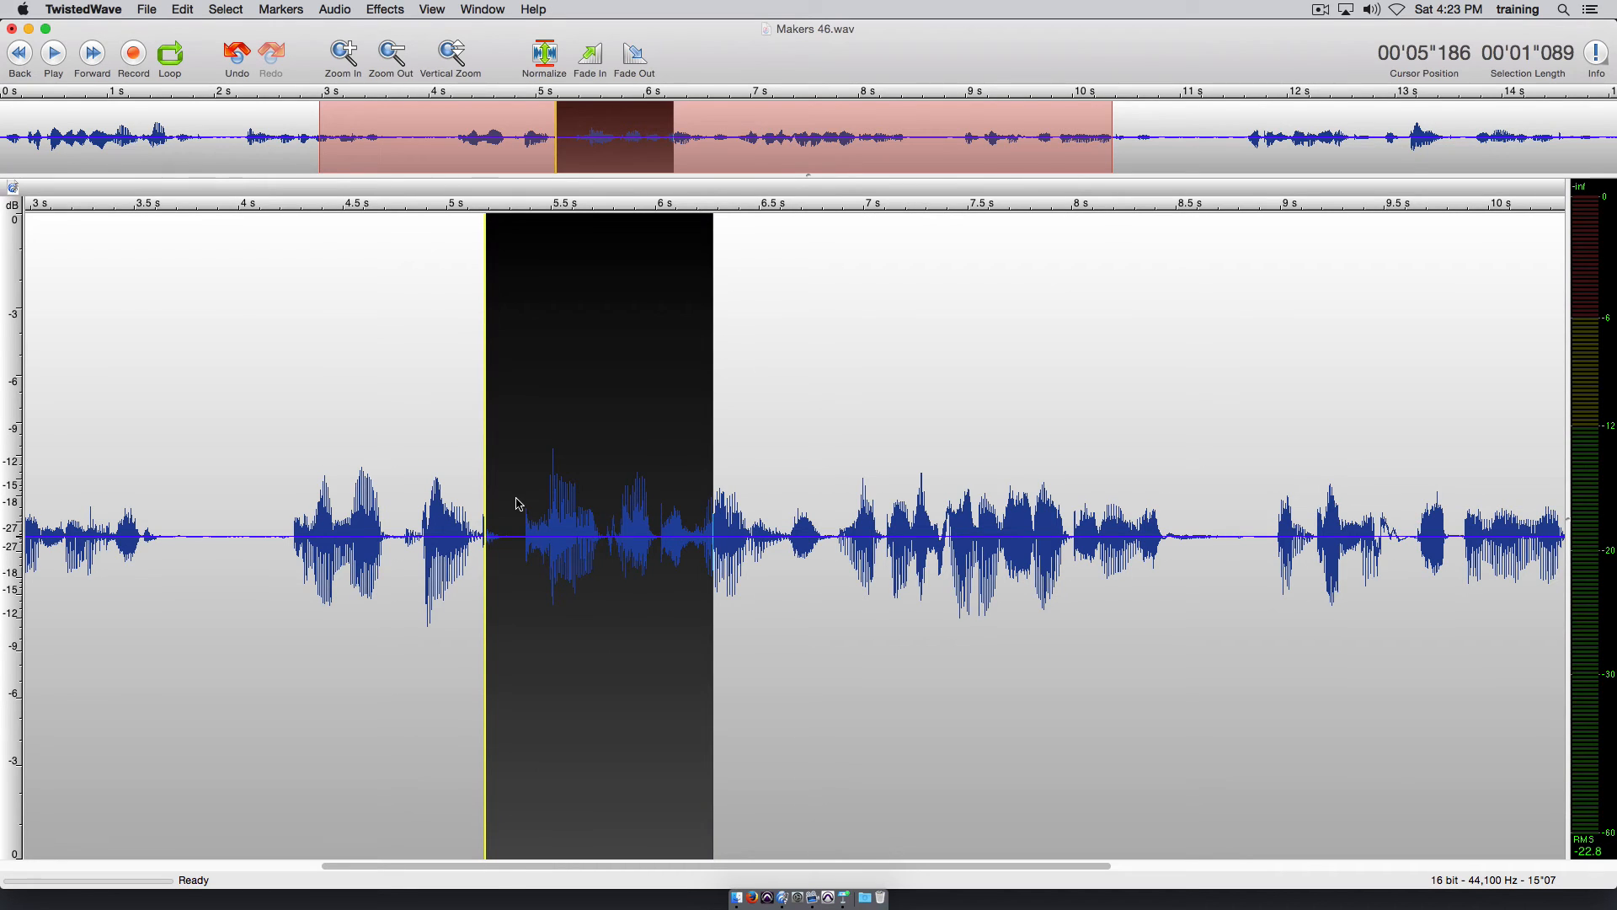
# Play about 0.81 s of the filtered passage around 5.8 s and undo the filtering.
pyautogui.moveTo(519, 504); pyautogui.dragTo(537, 499)
pyautogui.keyDown('shift'); pyautogui.click(689, 497); pyautogui.keyUp('shift')
pyautogui.press('space')
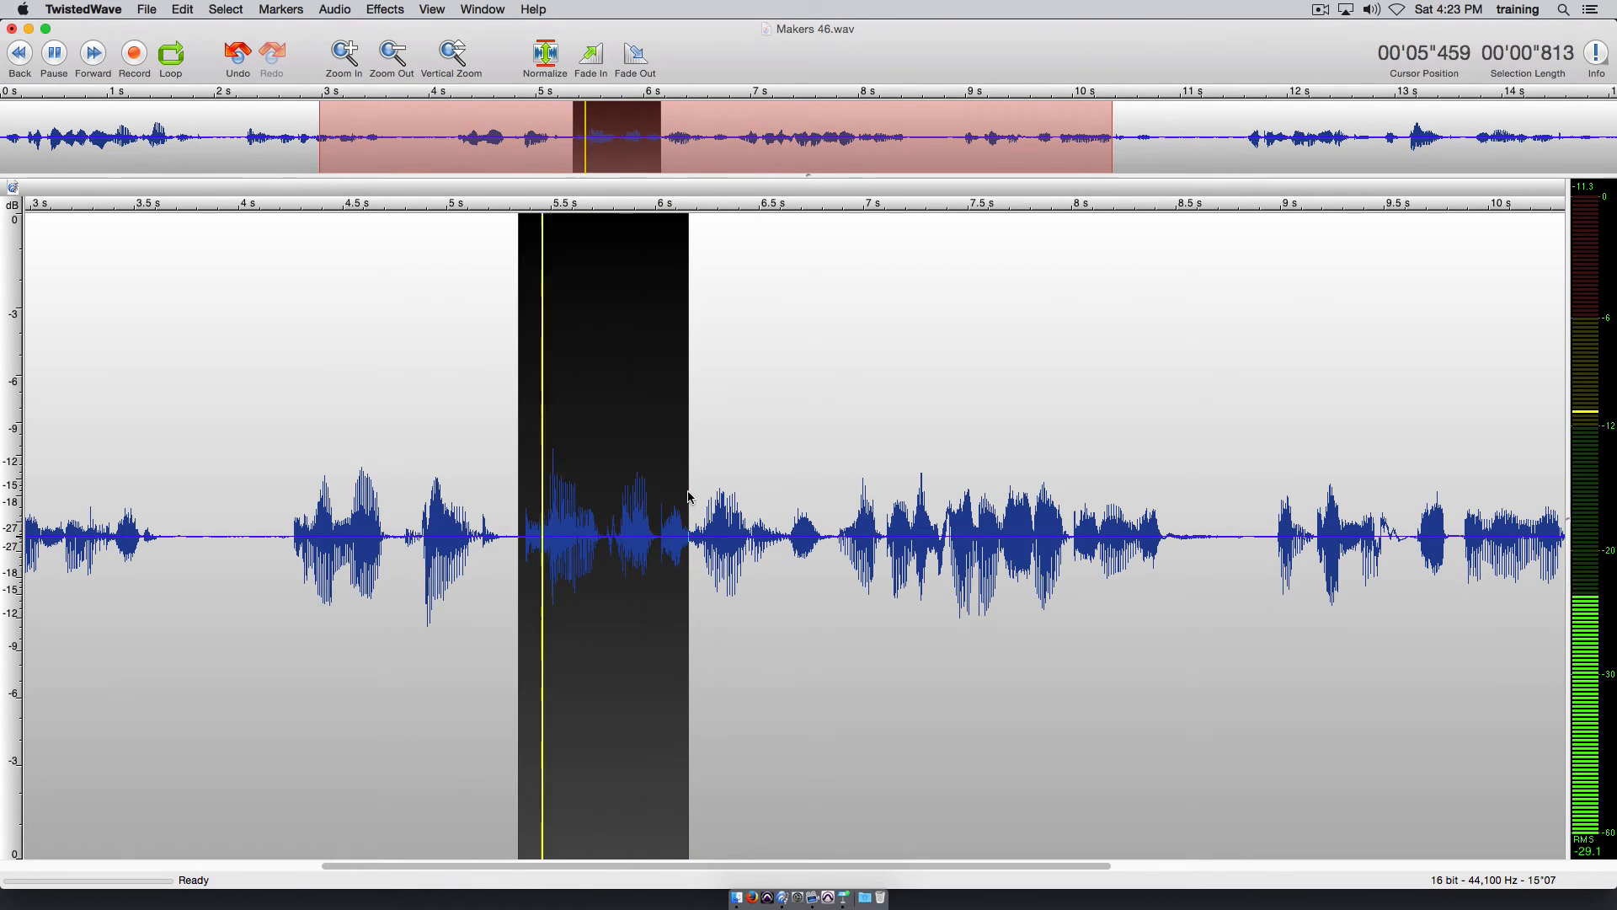
pyautogui.press('space')
pyautogui.press('super+z')
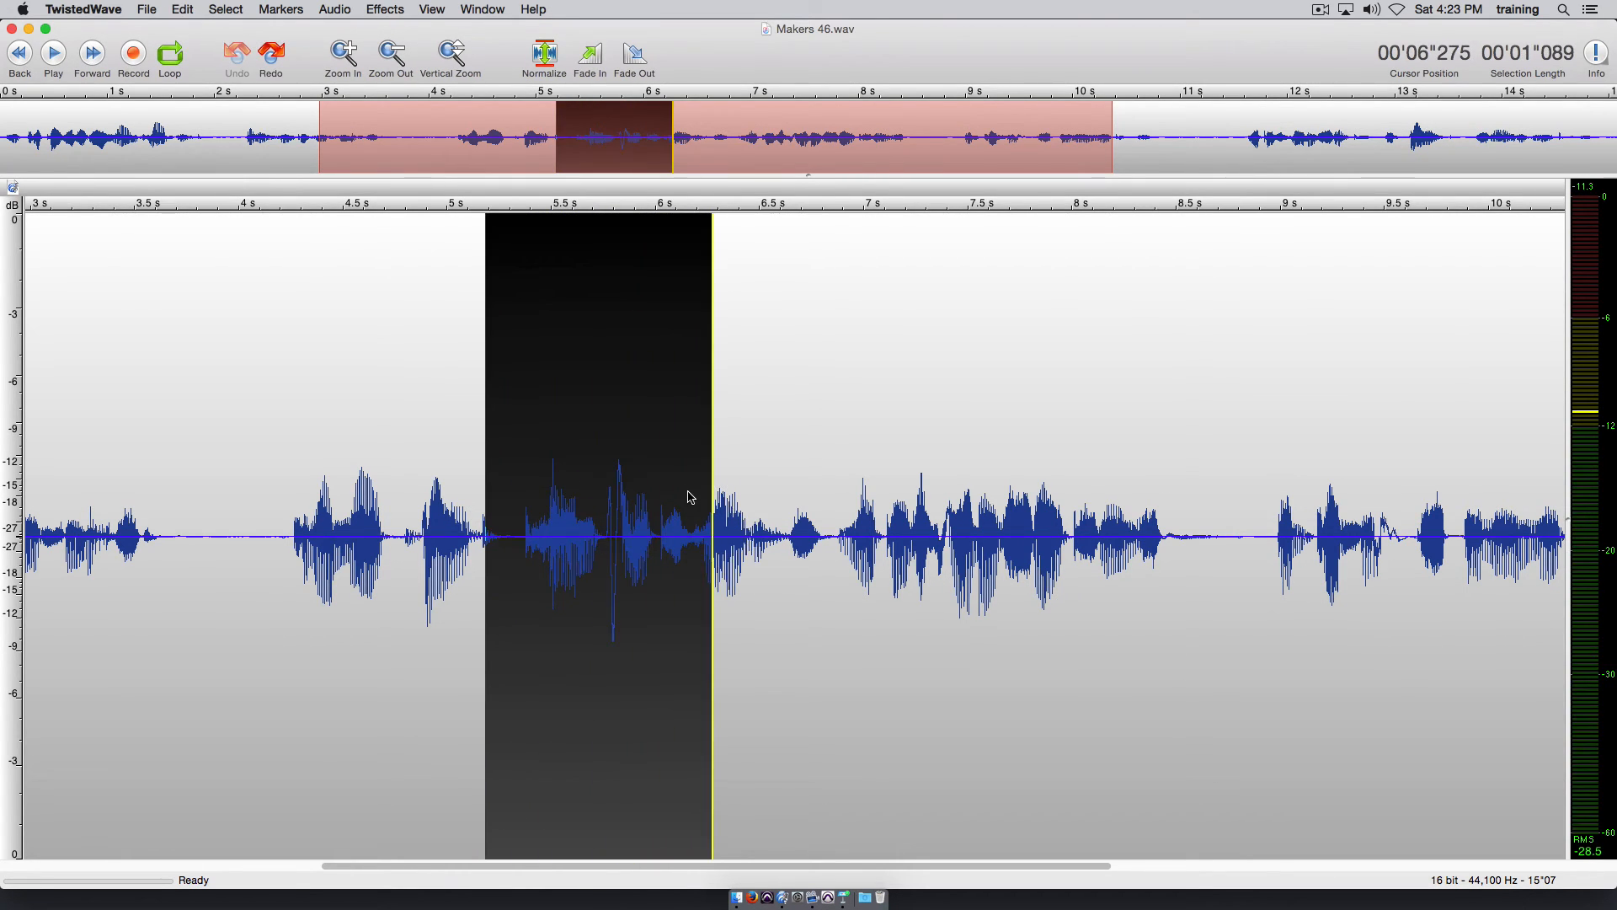
# Open TDR Nova again and set its high-pass frequency to 75 Hz.
pyautogui.click(385, 10)
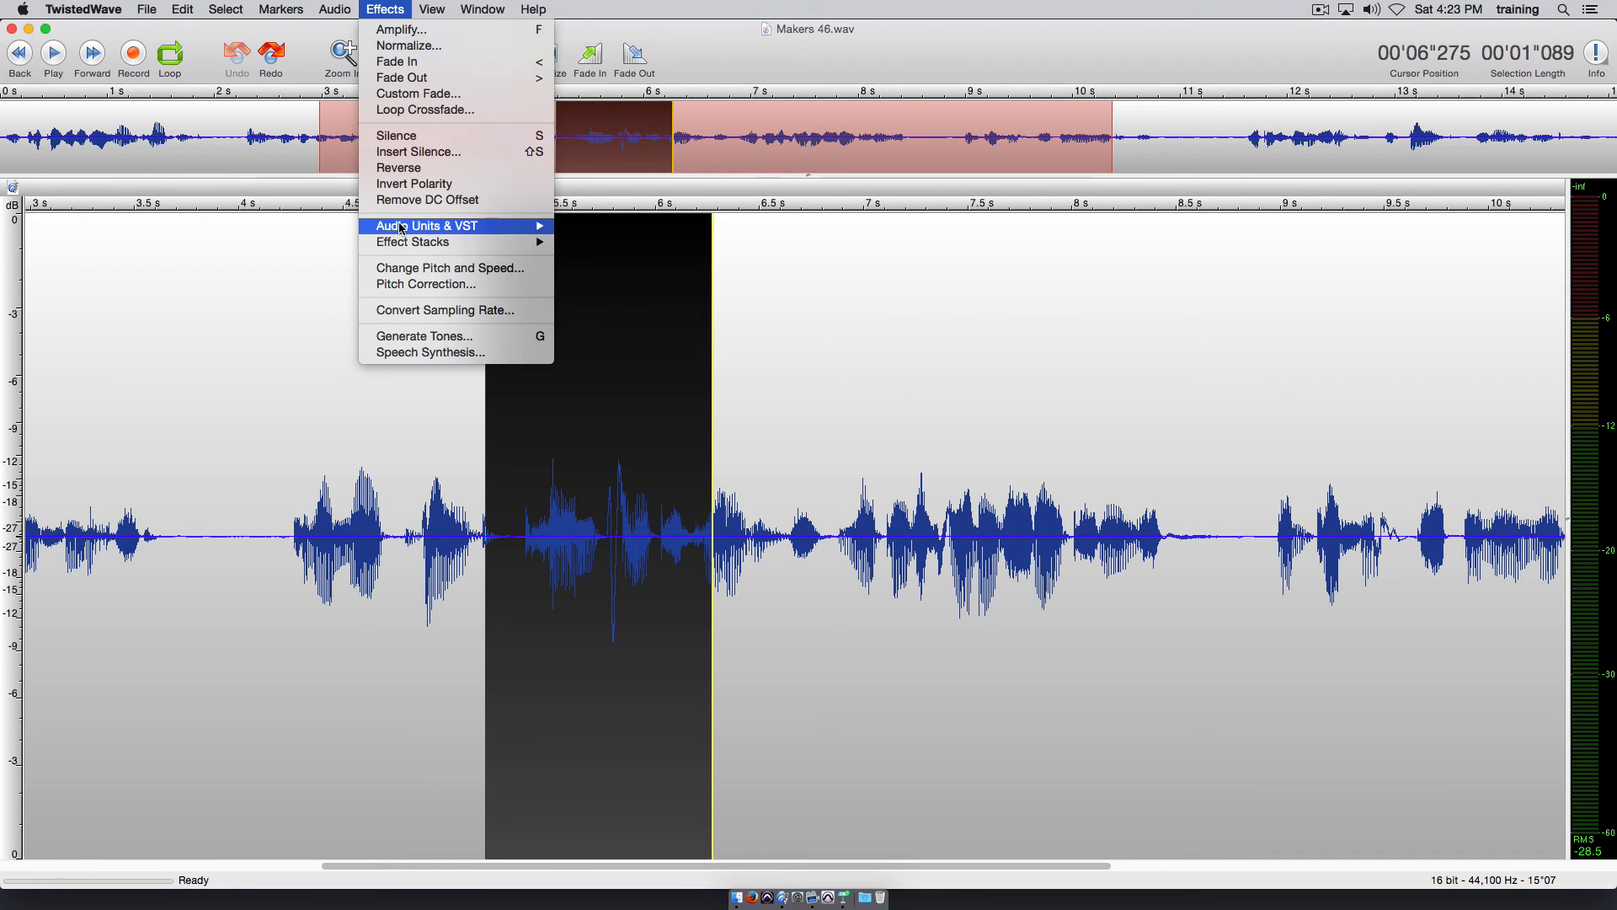
pyautogui.moveTo(401, 227)
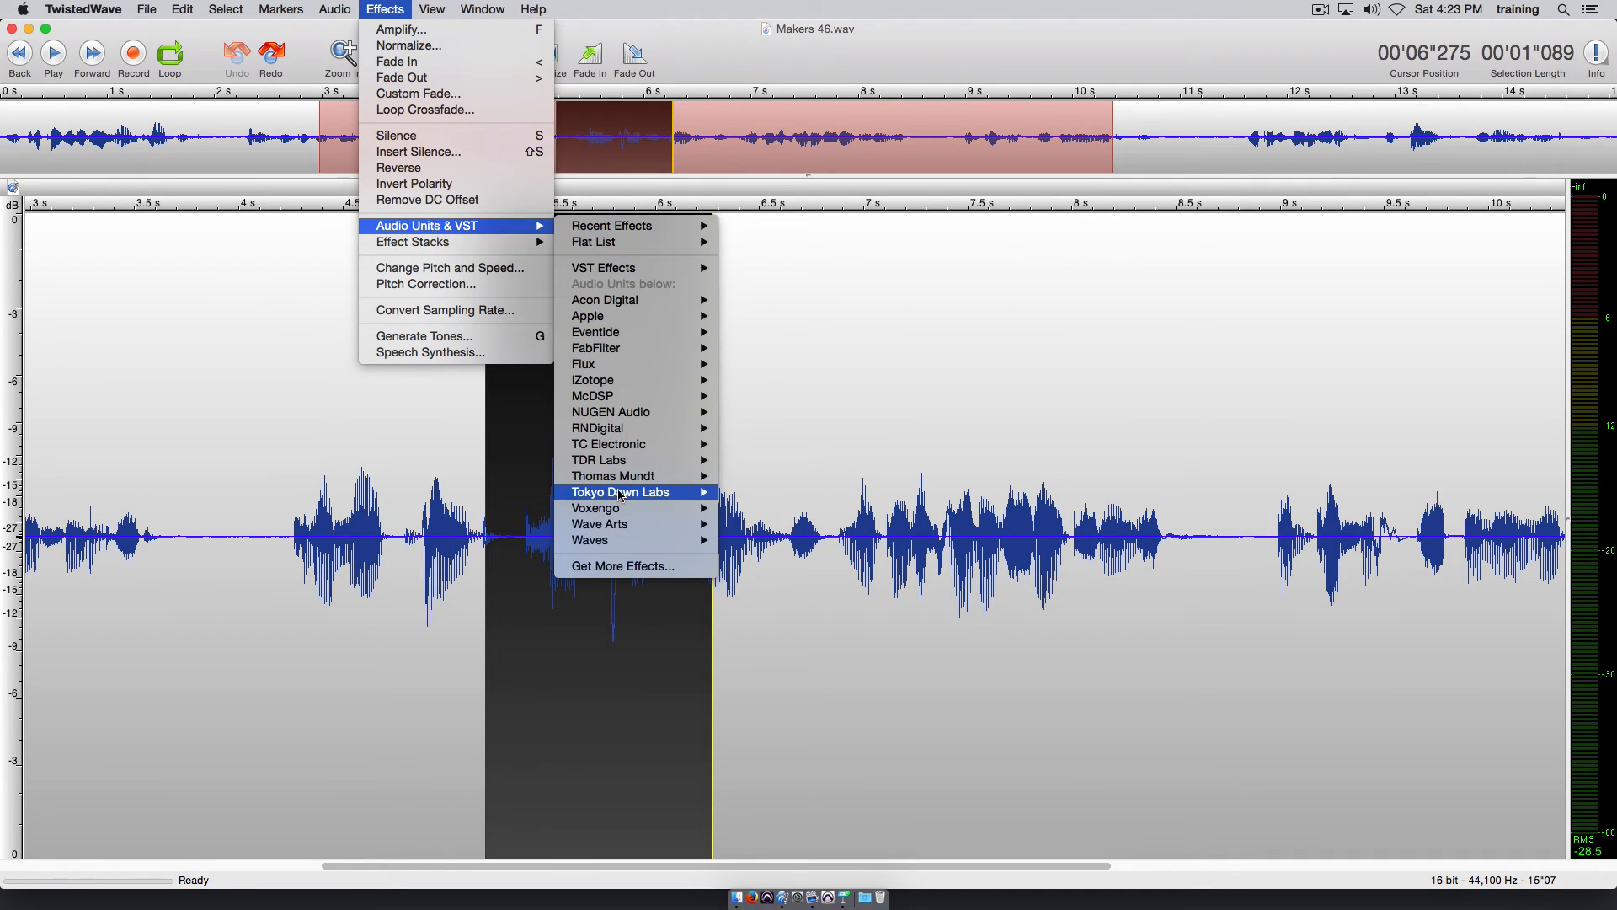
pyautogui.moveTo(623, 494)
pyautogui.click(771, 492)
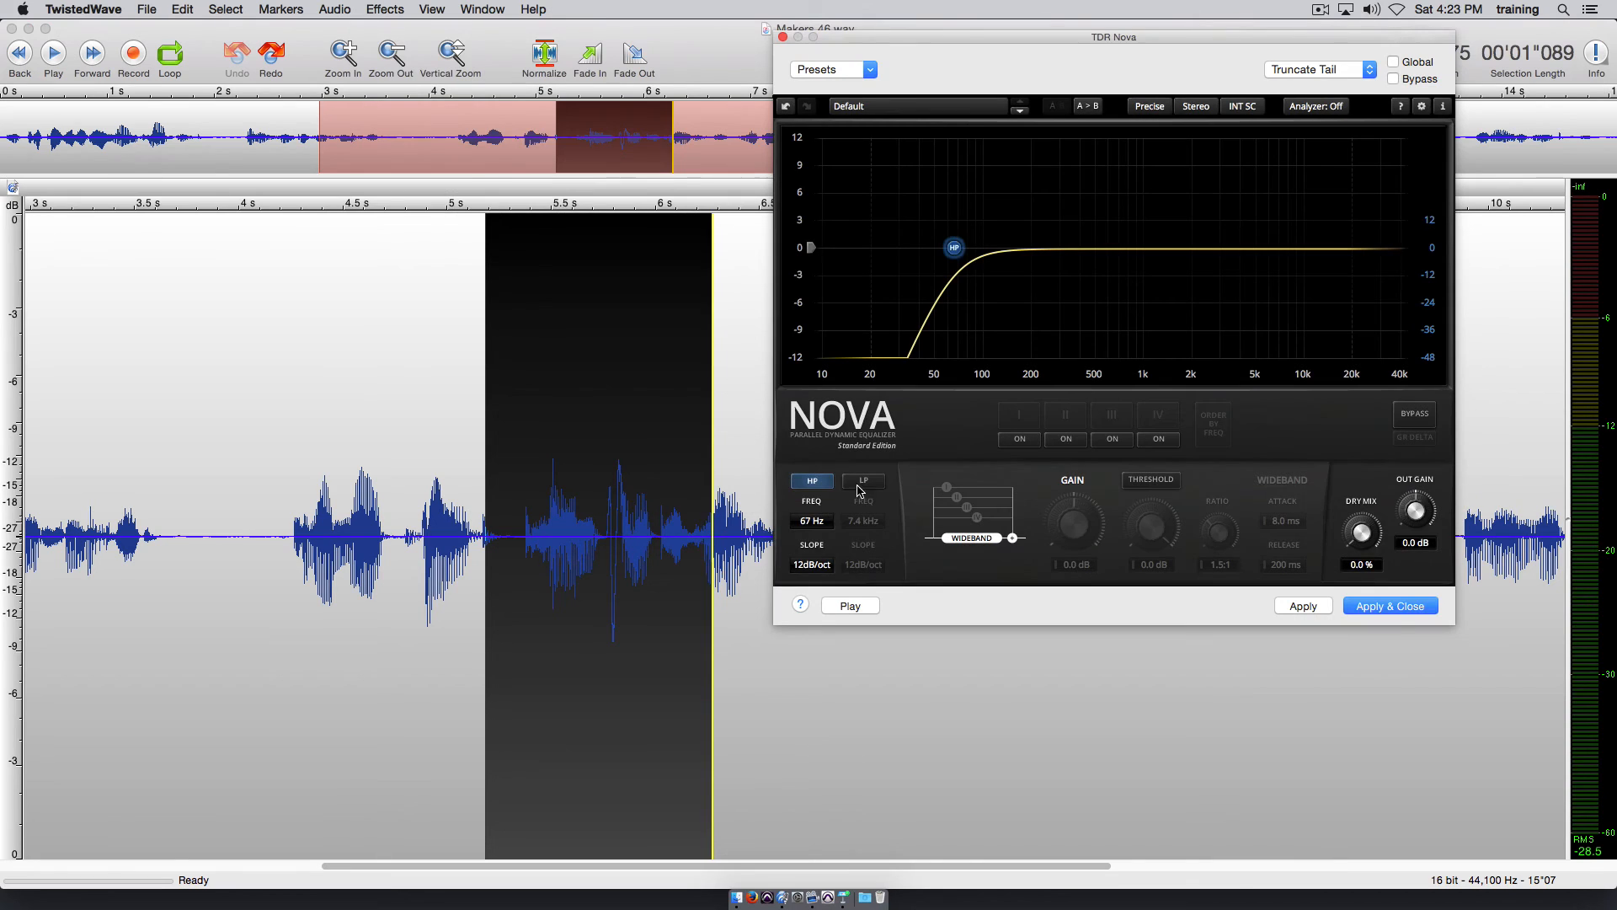
pyautogui.doubleClick(811, 522)
pyautogui.write('75')
pyautogui.press('Return')
# Select the whole recording, apply the high-pass filter to it, and close TDR Nova.
pyautogui.click(534, 481)
pyautogui.doubleClick(535, 486)
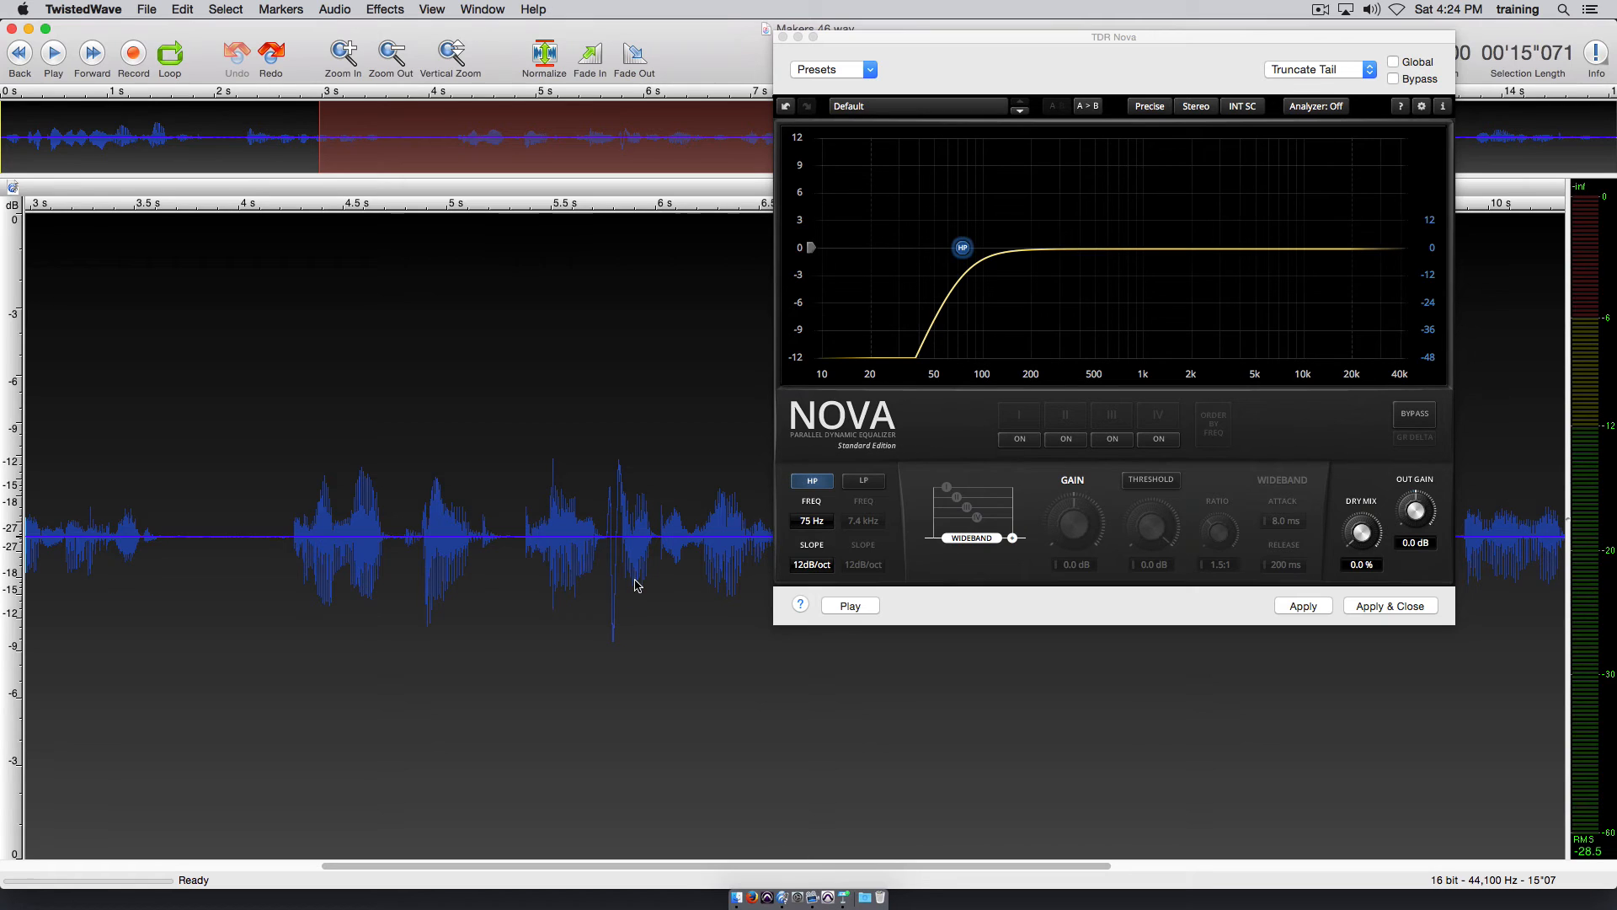
pyautogui.click(1392, 607)
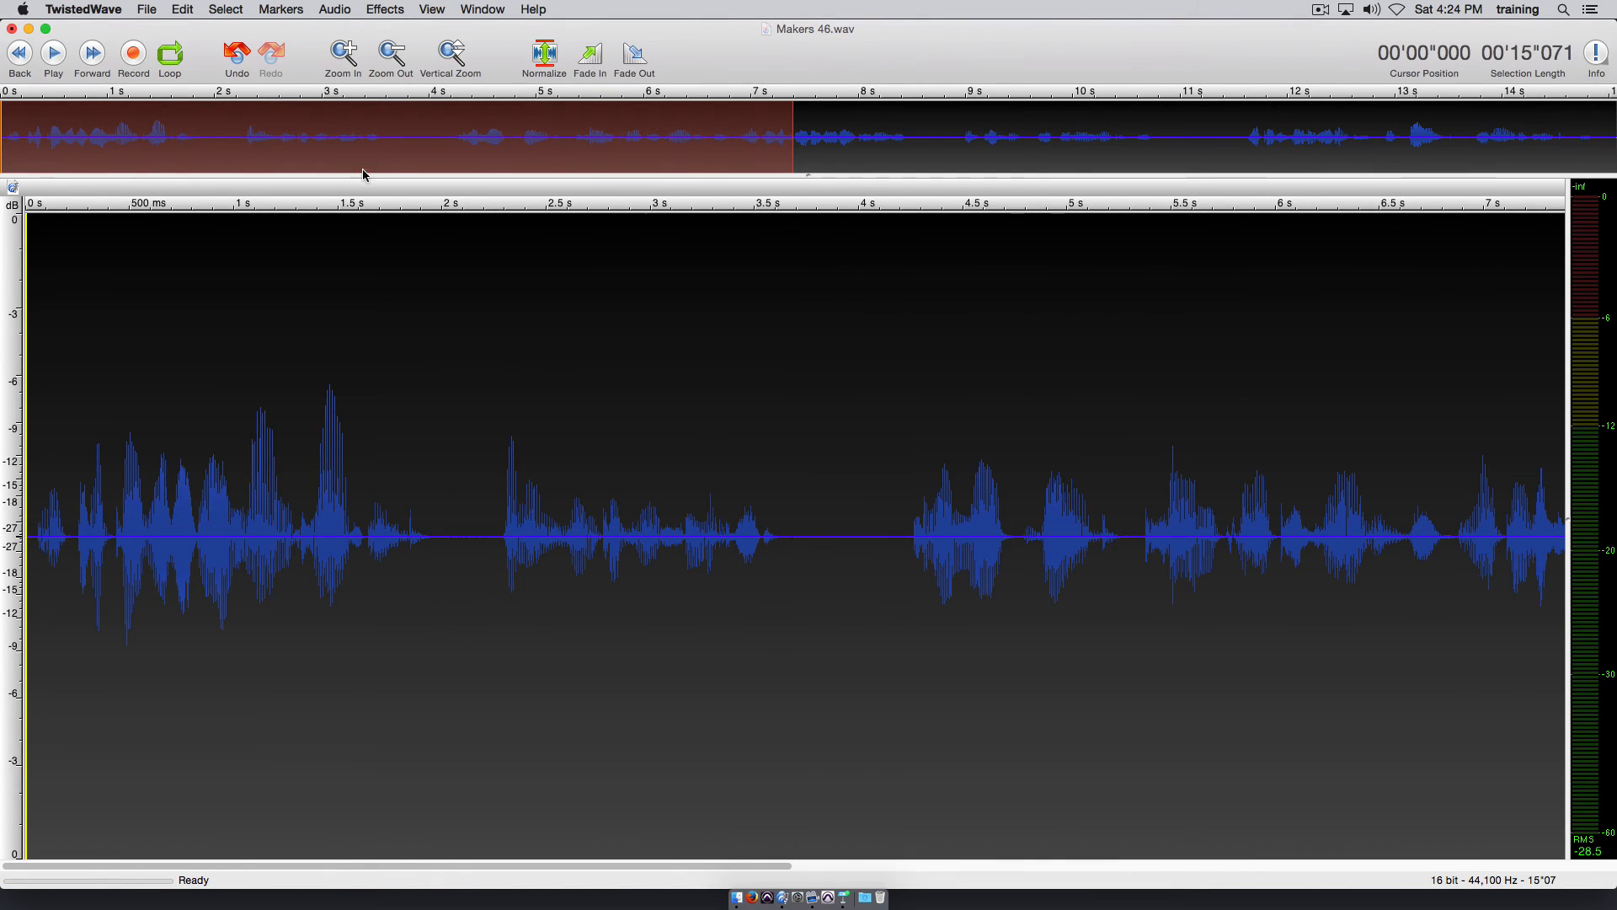
# Play the filtered recording from about 5.3 s, just before the treated burst.
pyautogui.moveTo(363, 174); pyautogui.dragTo(658, 186)
pyautogui.click(595, 534)
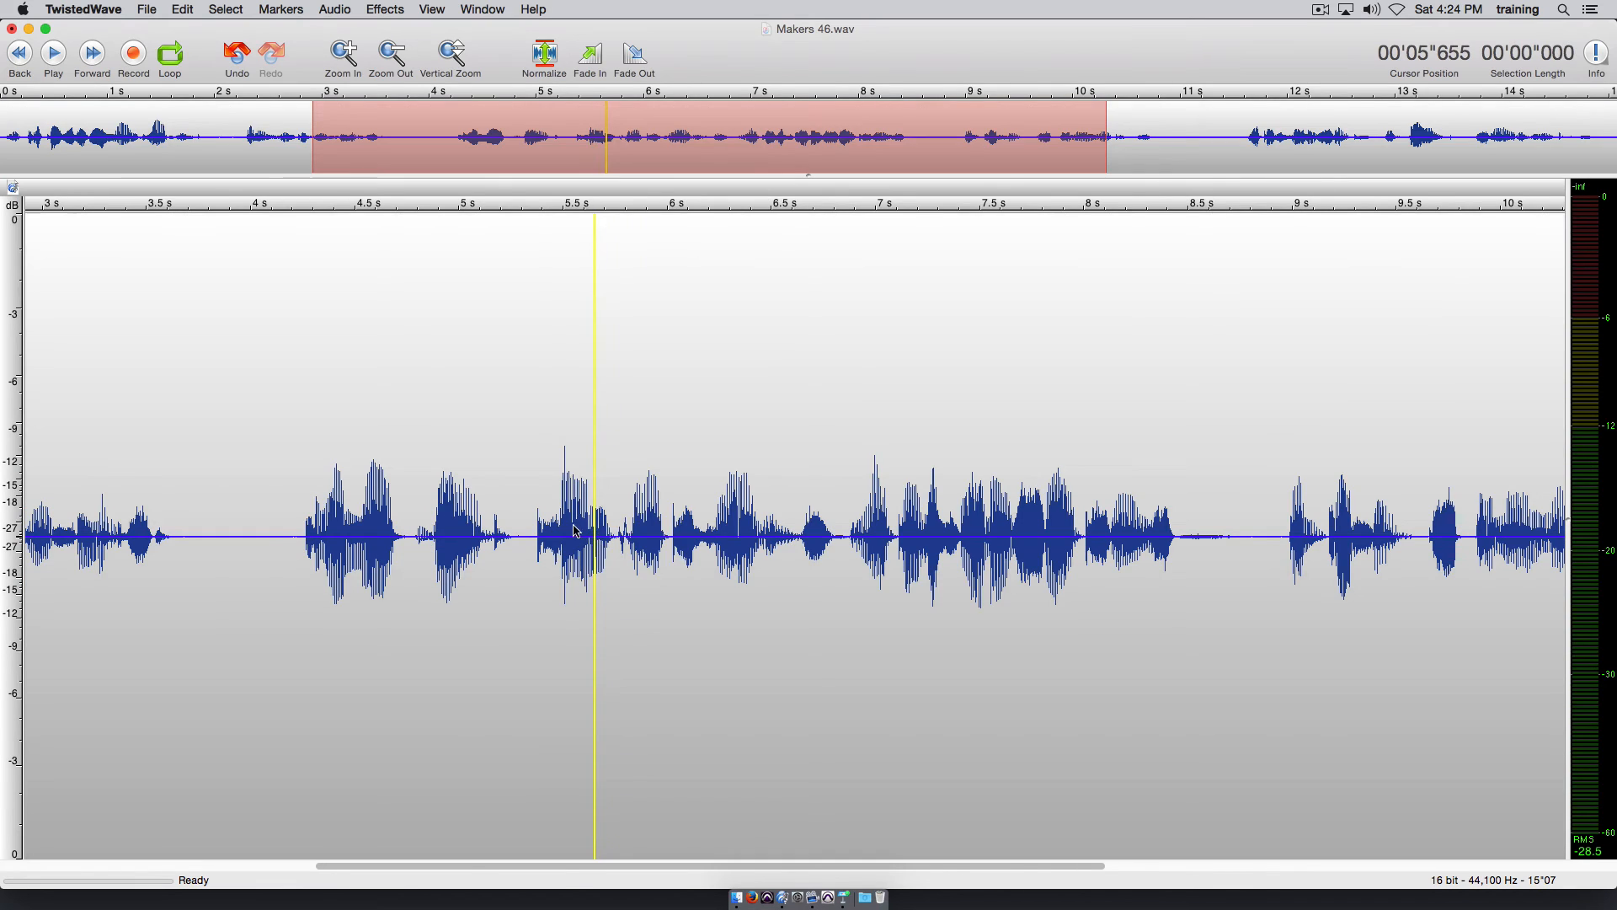
pyautogui.moveTo(567, 530); pyautogui.dragTo(687, 523)
pyautogui.click(516, 517)
pyautogui.press('space')
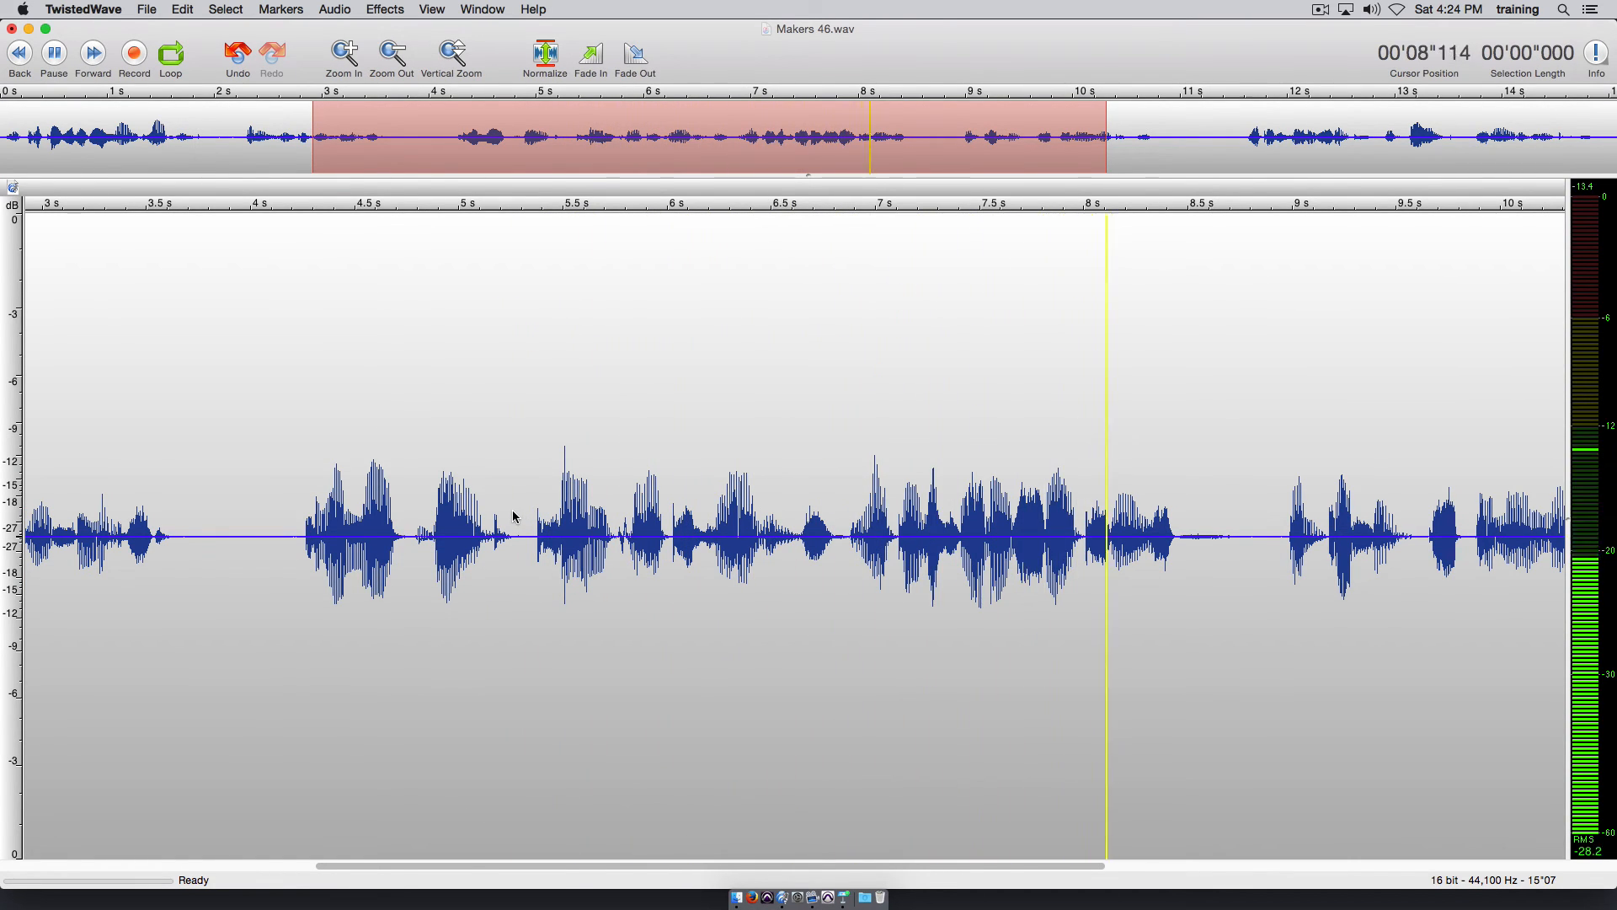
pyautogui.press('space')
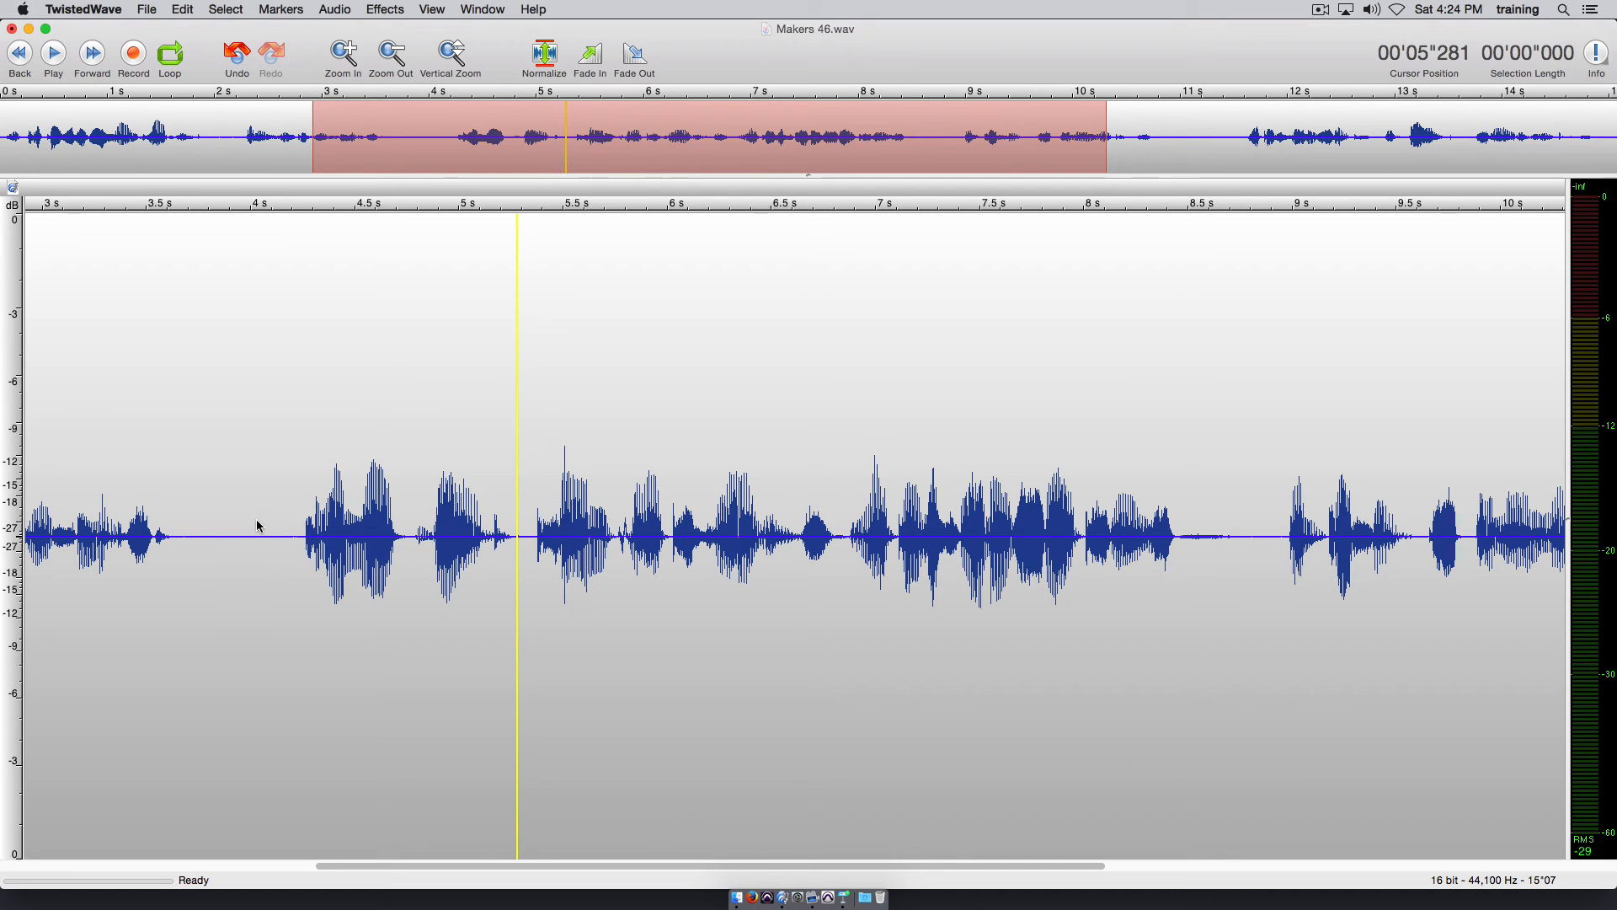
# Magnify the waveform's amplitude and select about 0.48 s of the pause ending near 4.2 s.
pyautogui.press('super+Up')
pyautogui.press('super+Up')
pyautogui.press('super+Up')
pyautogui.press('super+Up')
pyautogui.press('super+Up')
pyautogui.press('super+Up')
pyautogui.press('super+Up')
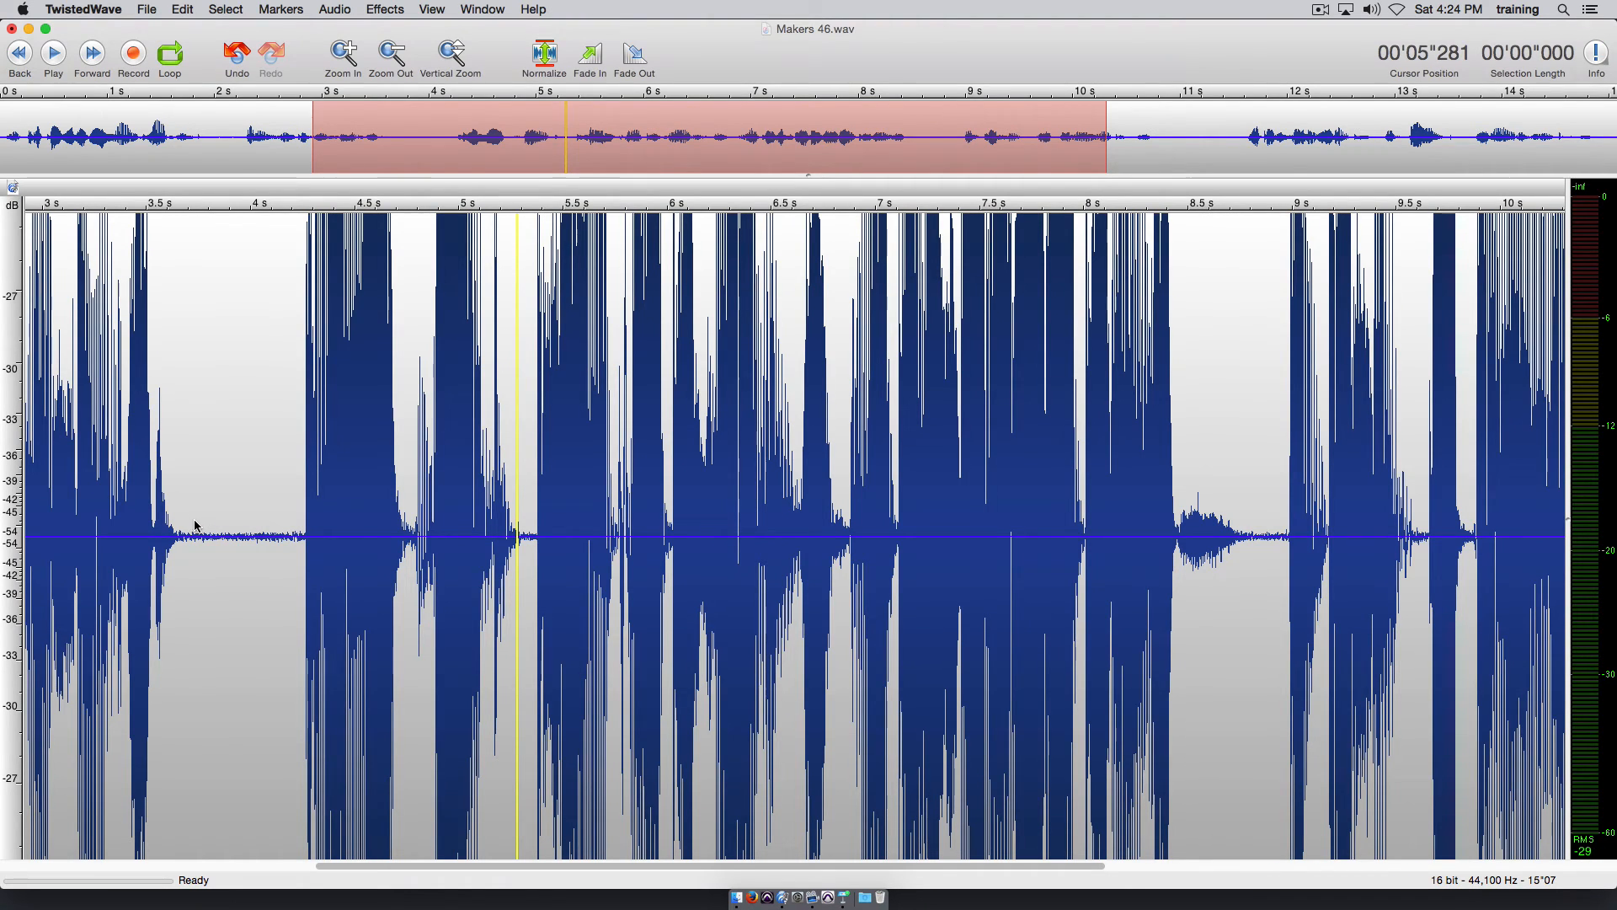
pyautogui.moveTo(194, 520); pyautogui.dragTo(294, 512)
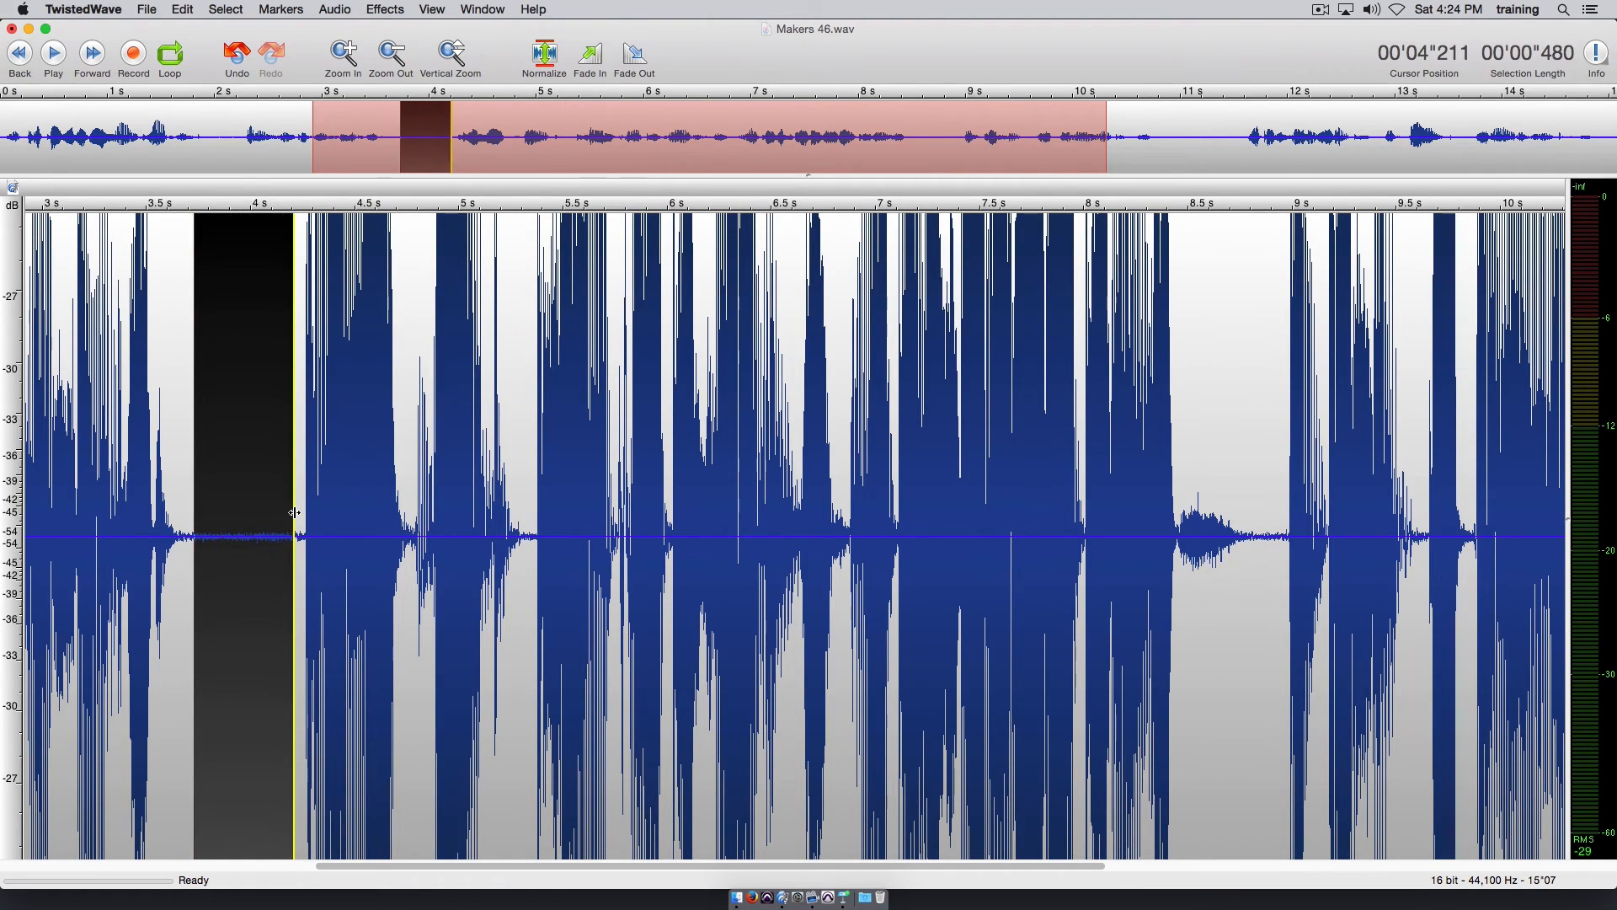
# Play about 0.48 s of the filtered pause starting near 3.6 s, and reselect about 0.38 s at its end.
pyautogui.click(210, 522)
pyautogui.moveTo(185, 523); pyautogui.dragTo(296, 512)
pyautogui.click(213, 523)
pyautogui.moveTo(189, 523)
pyautogui.mouseDown()
pyautogui.moveTo(280, 529)
pyautogui.moveTo(172, 505)
pyautogui.mouseUp()
pyautogui.press('space')
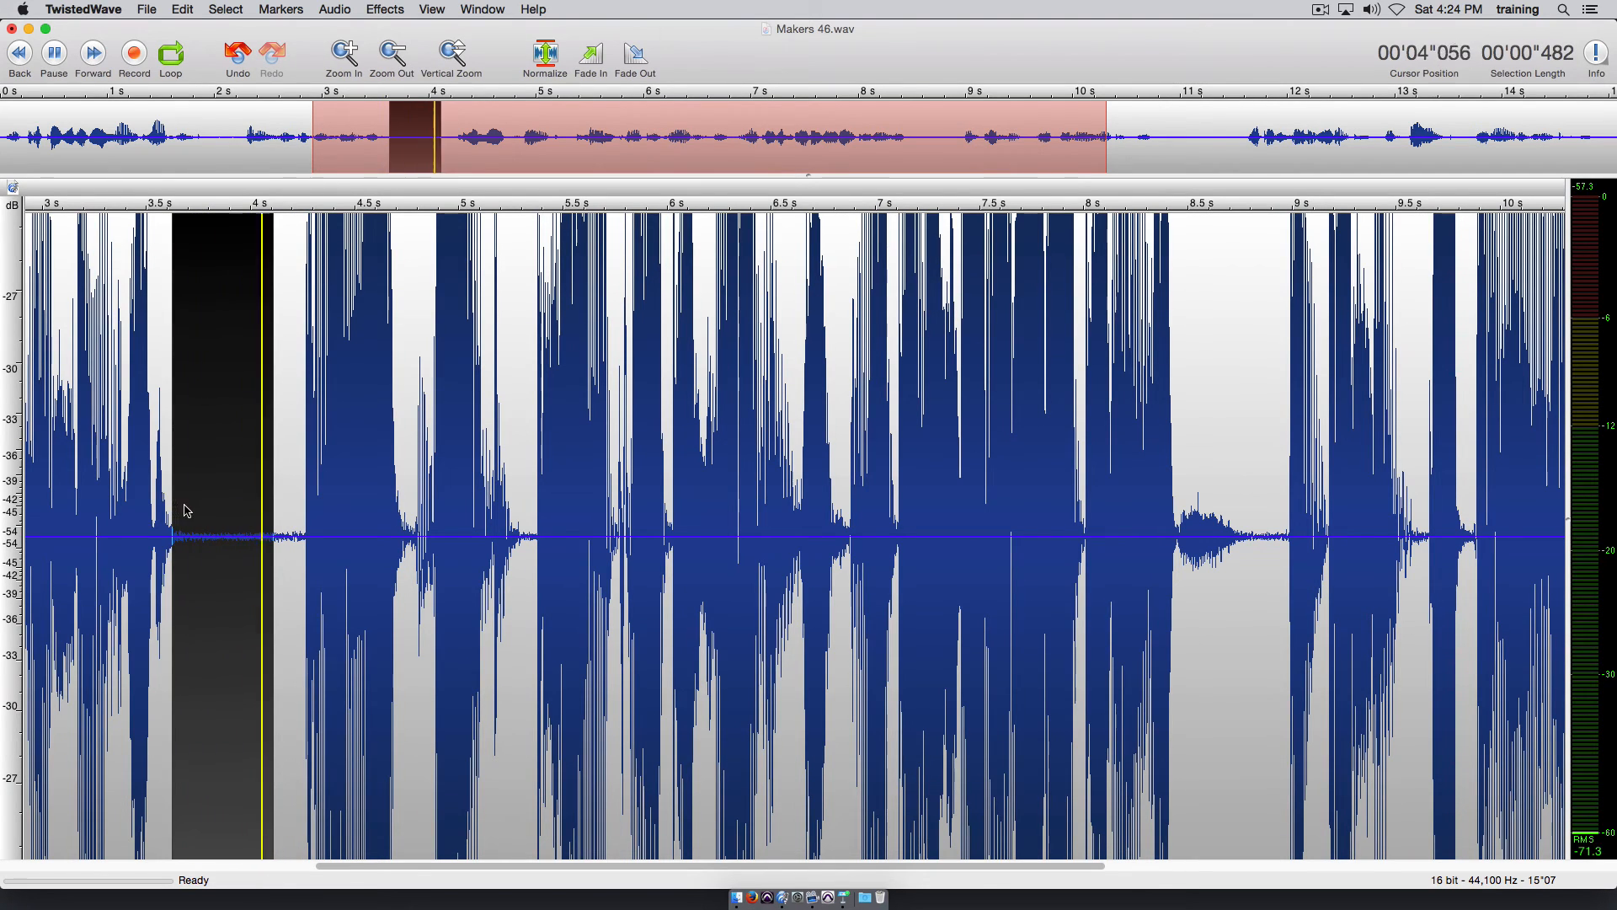
pyautogui.press('space')
pyautogui.click(290, 508)
pyautogui.moveTo(214, 512); pyautogui.dragTo(293, 510)
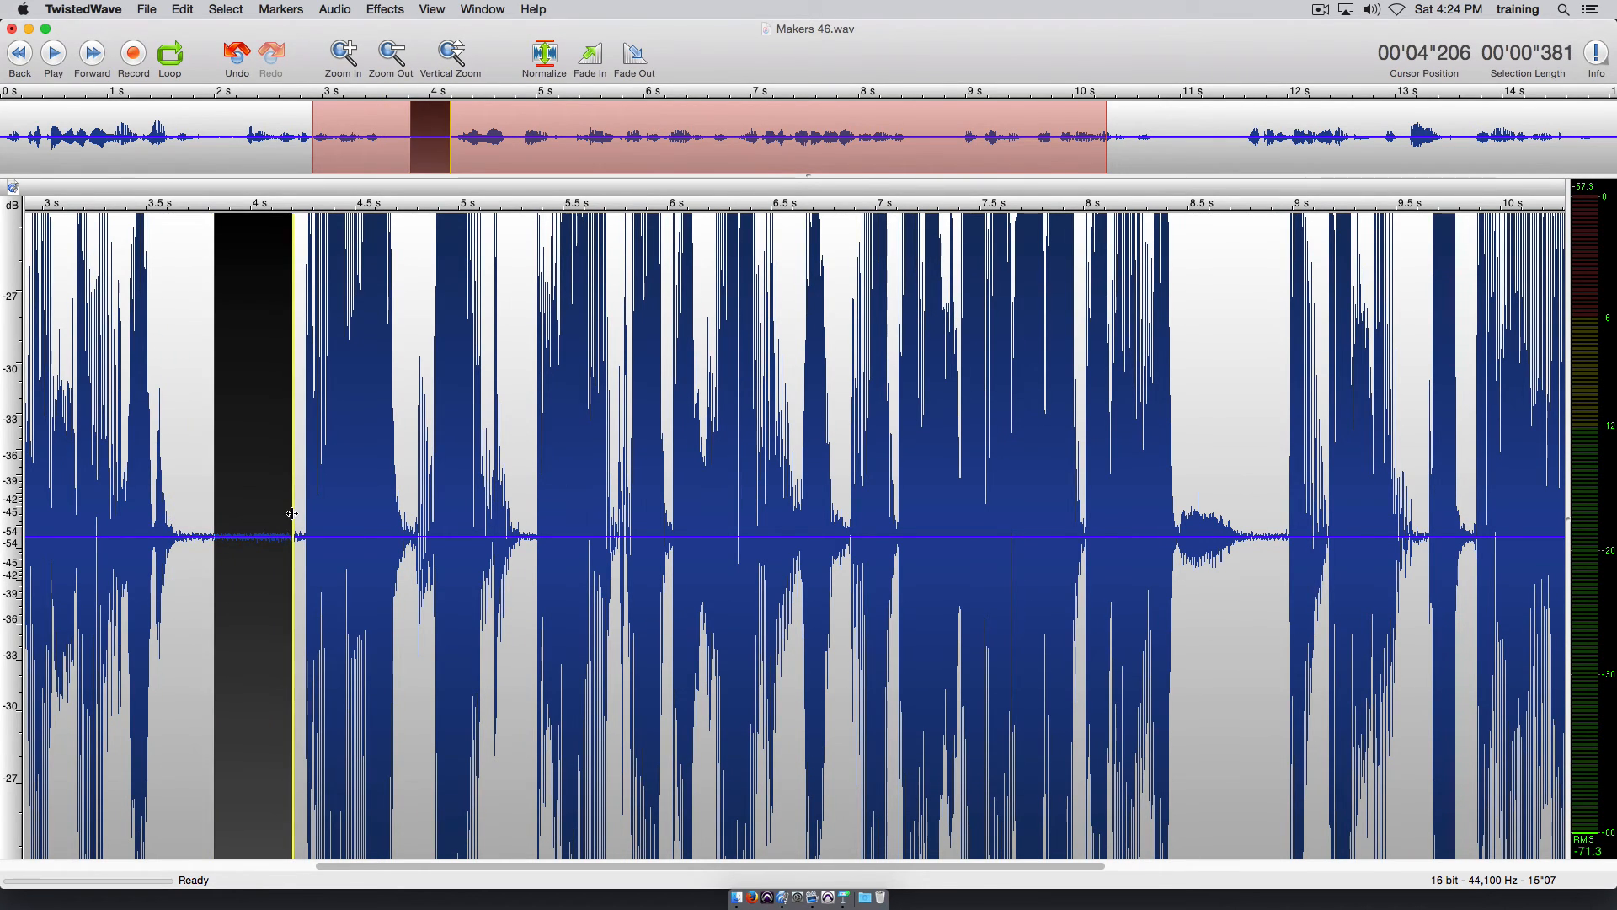
# Undo the high-pass filtering to play the unfiltered pauses near 4 s and 2 s, and redo it.
pyautogui.press('super+z')
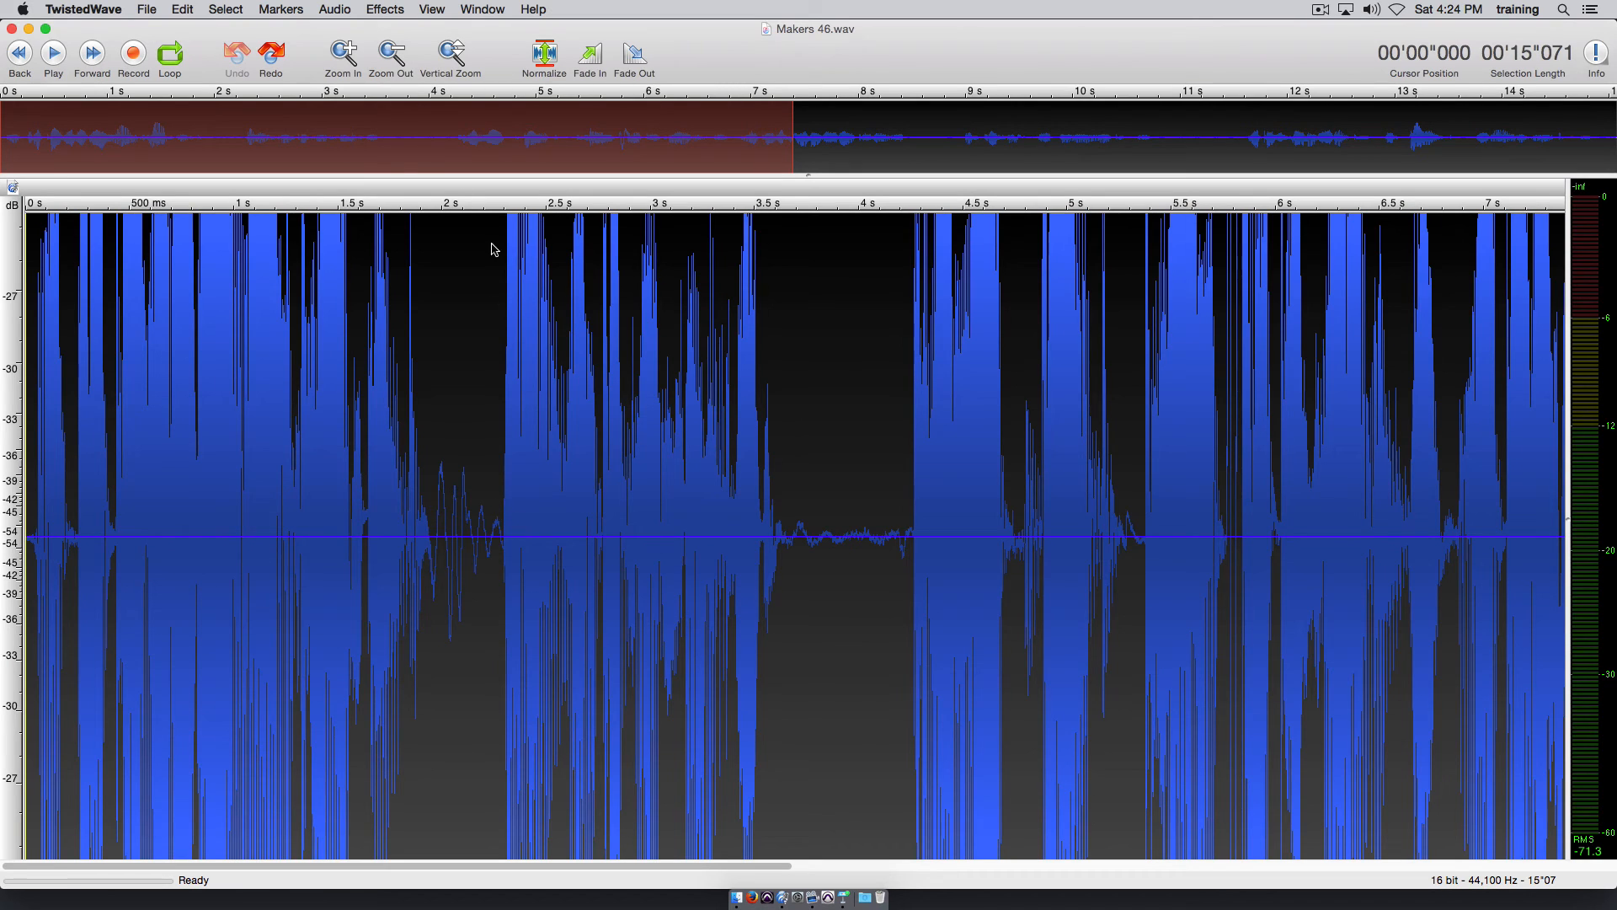
pyautogui.click(447, 505)
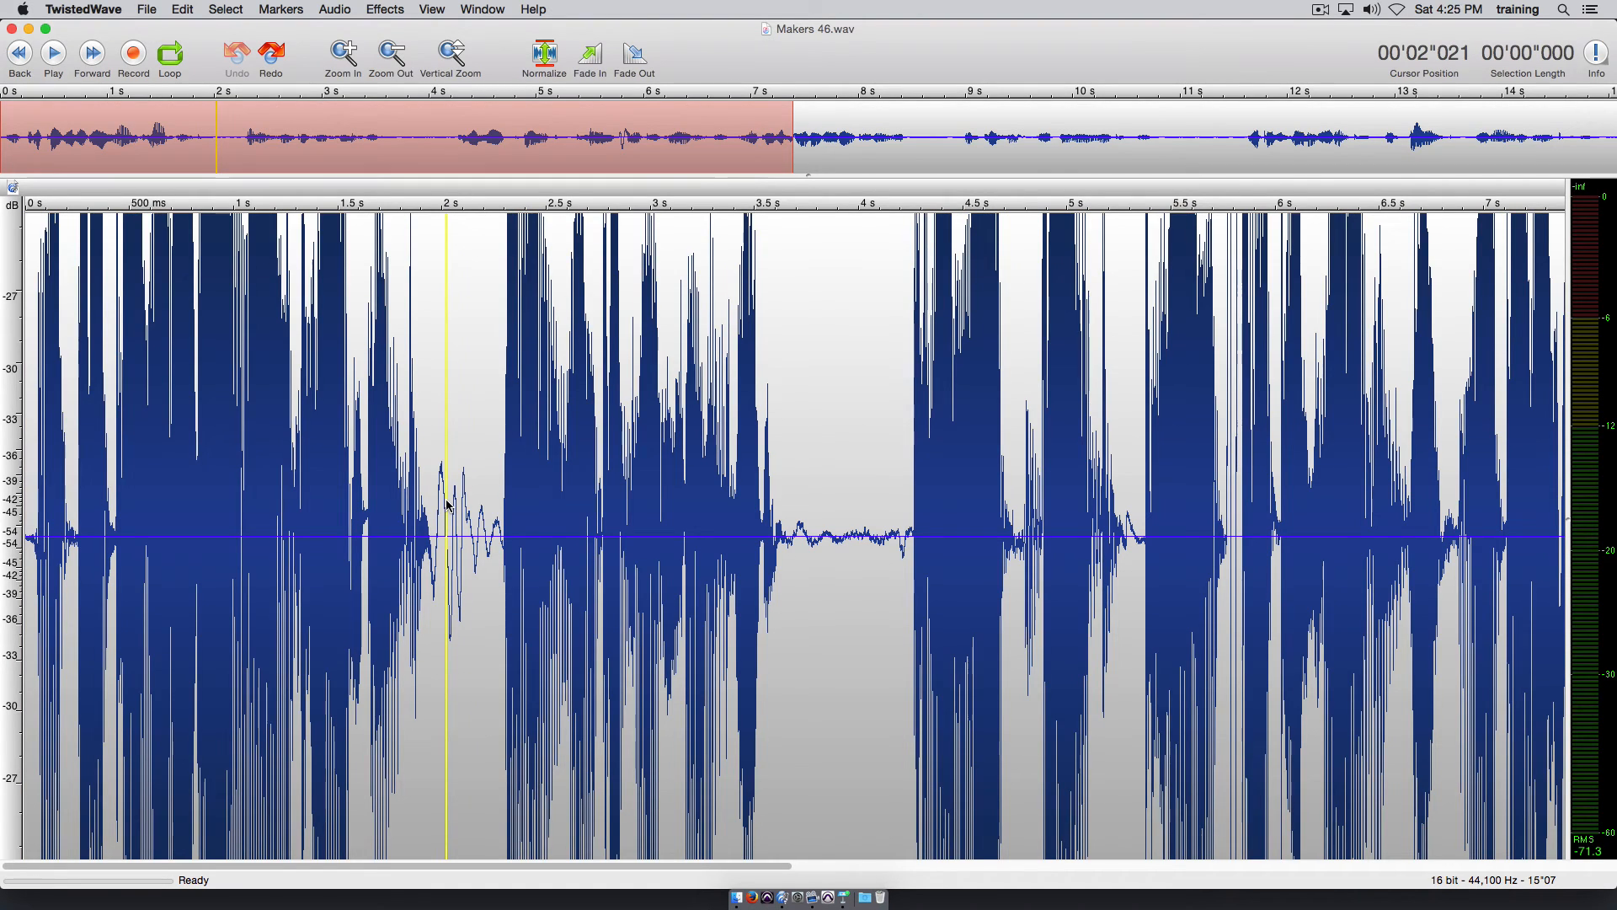
pyautogui.scroll(-3, 447, 505)
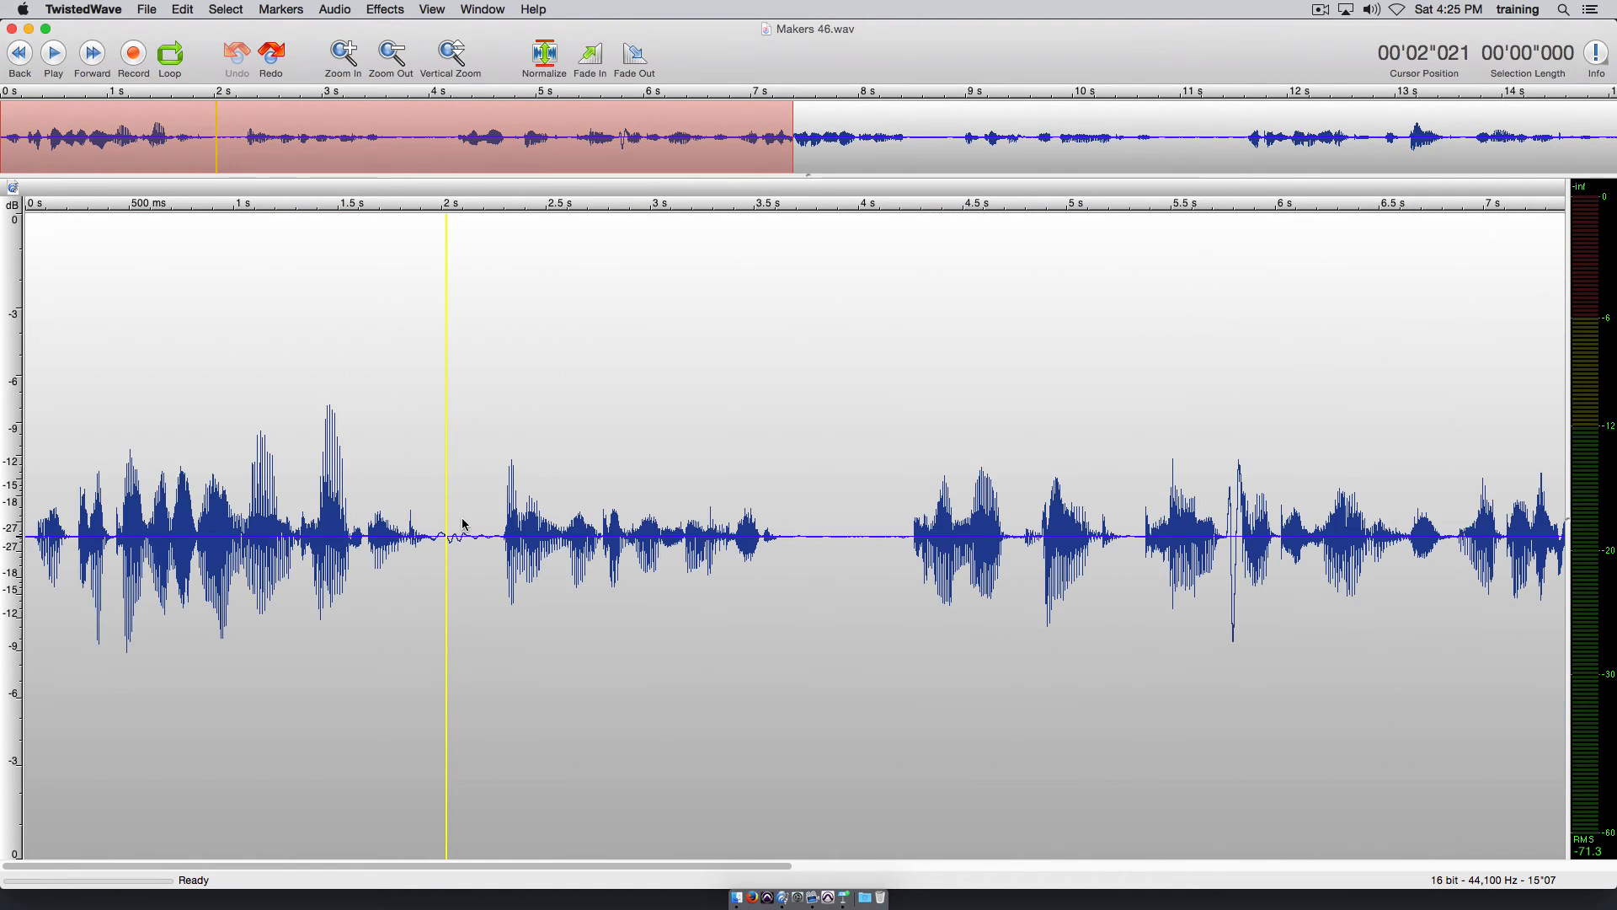
pyautogui.moveTo(462, 527); pyautogui.dragTo(473, 524)
pyautogui.moveTo(825, 518); pyautogui.dragTo(908, 522)
pyautogui.press('space')
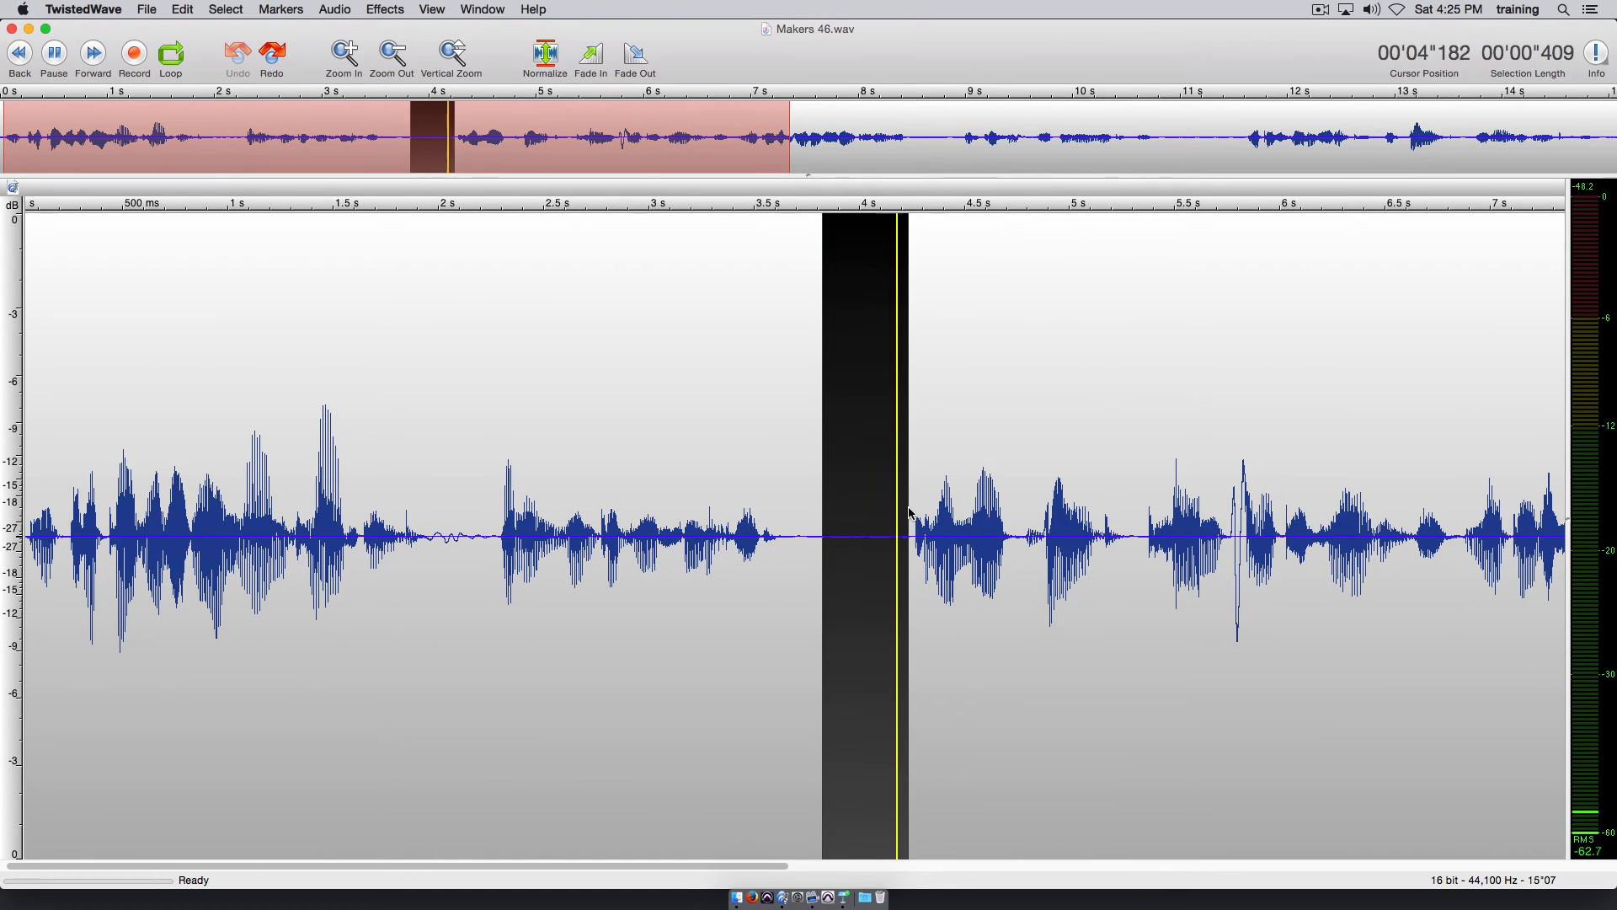
pyautogui.moveTo(426, 527); pyautogui.dragTo(497, 529)
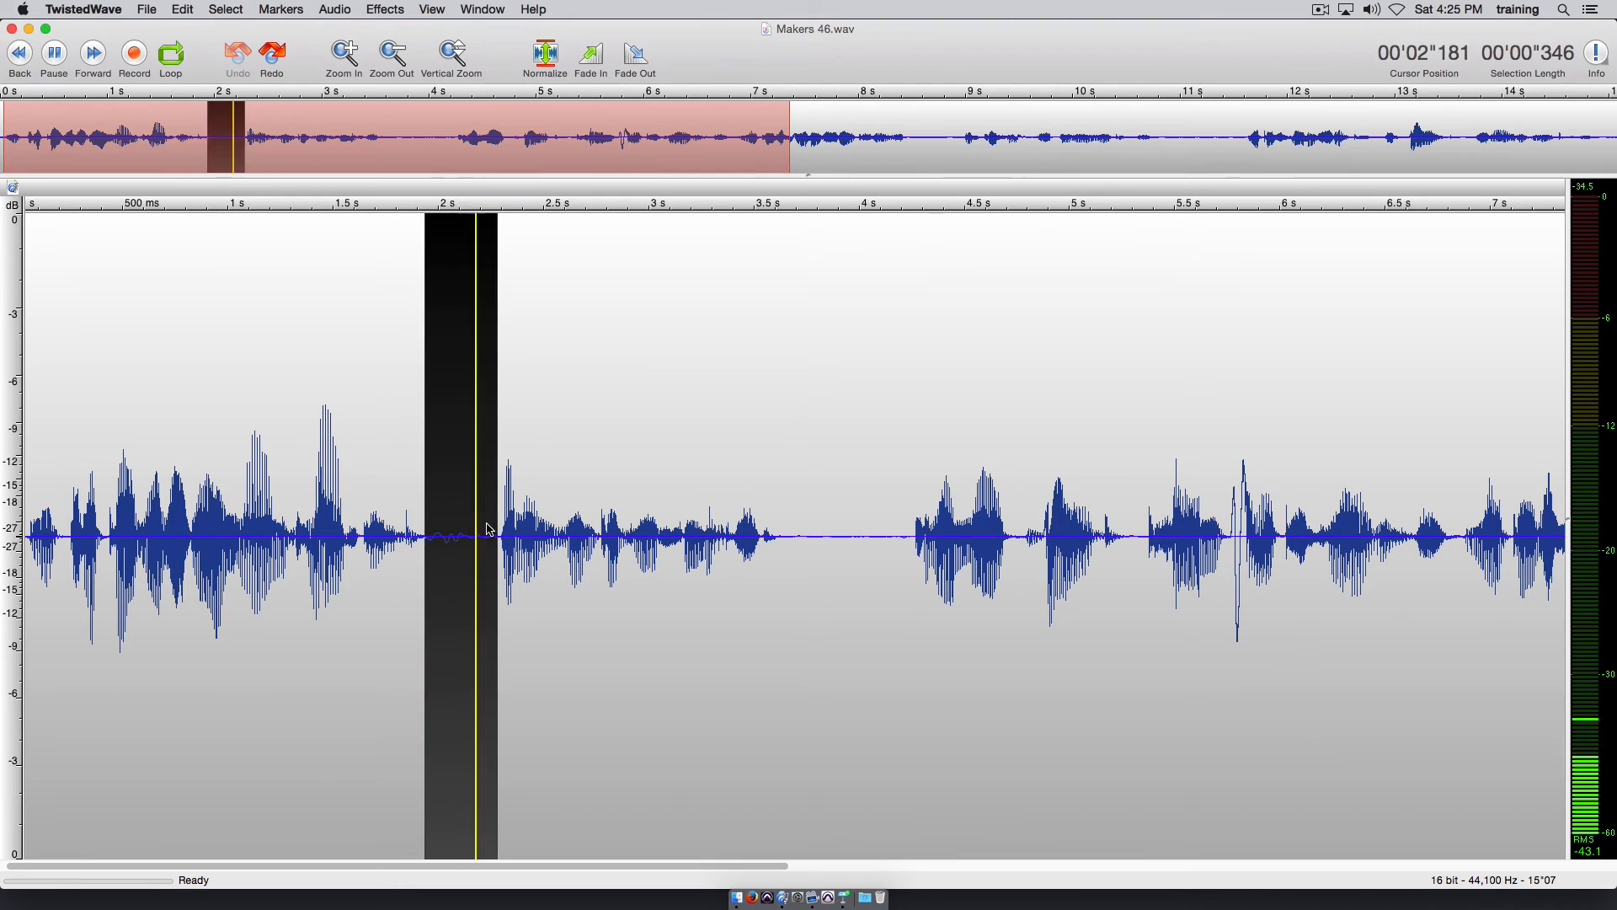
pyautogui.press('space')
pyautogui.press('super+shift+z')
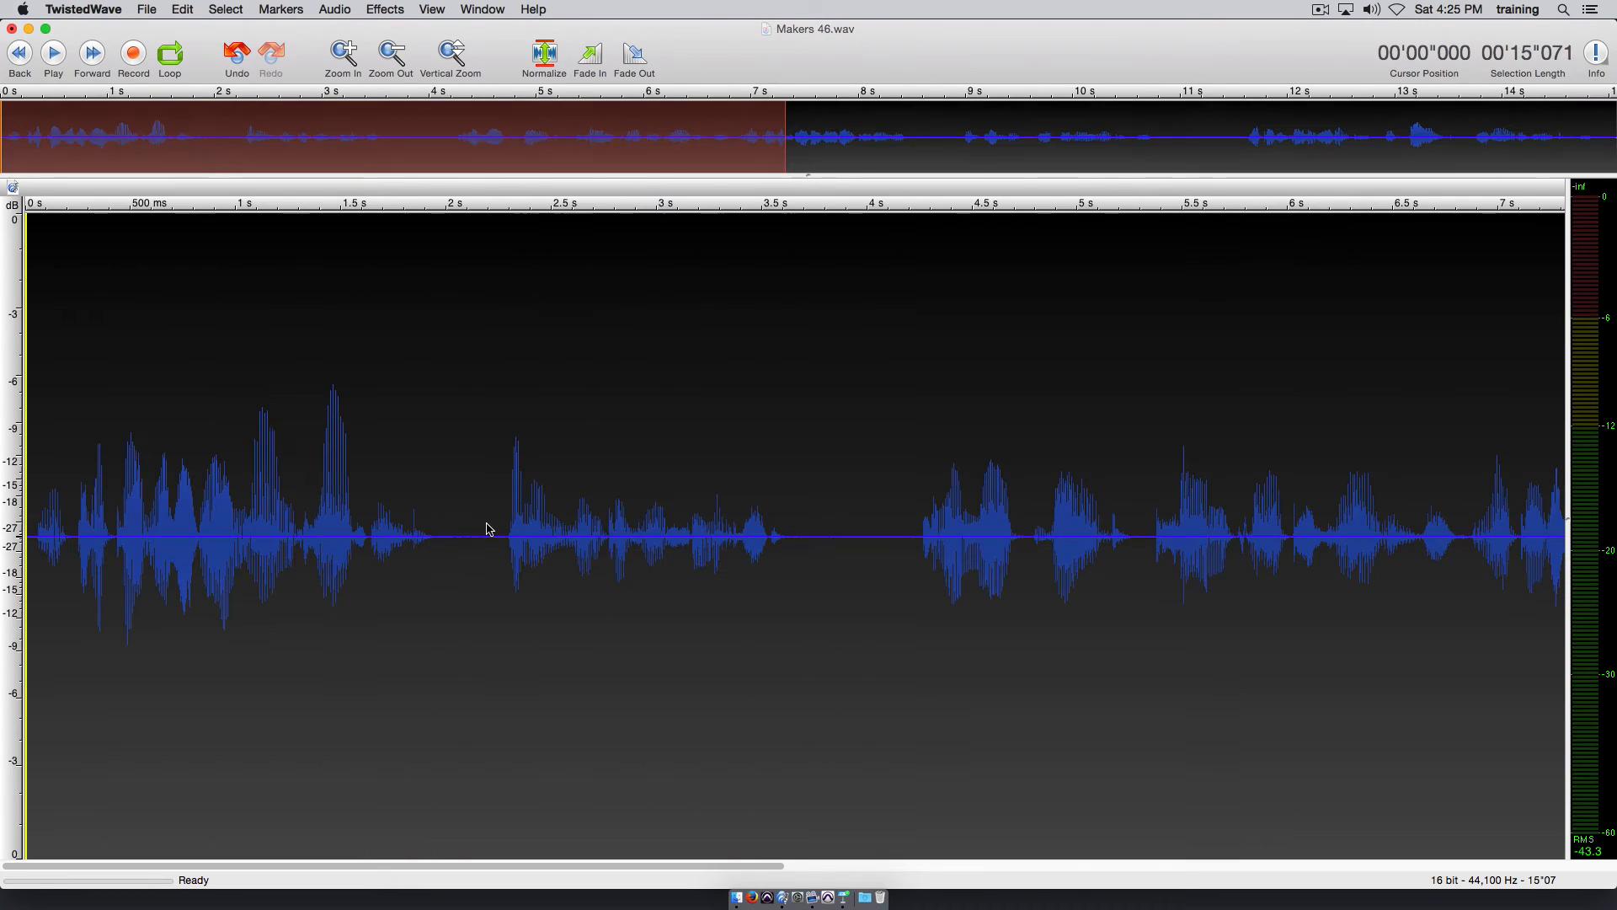
# Play the filtered recording from about 2.2 s and again from about 1.56 s.
pyautogui.click(493, 422)
pyautogui.press('space')
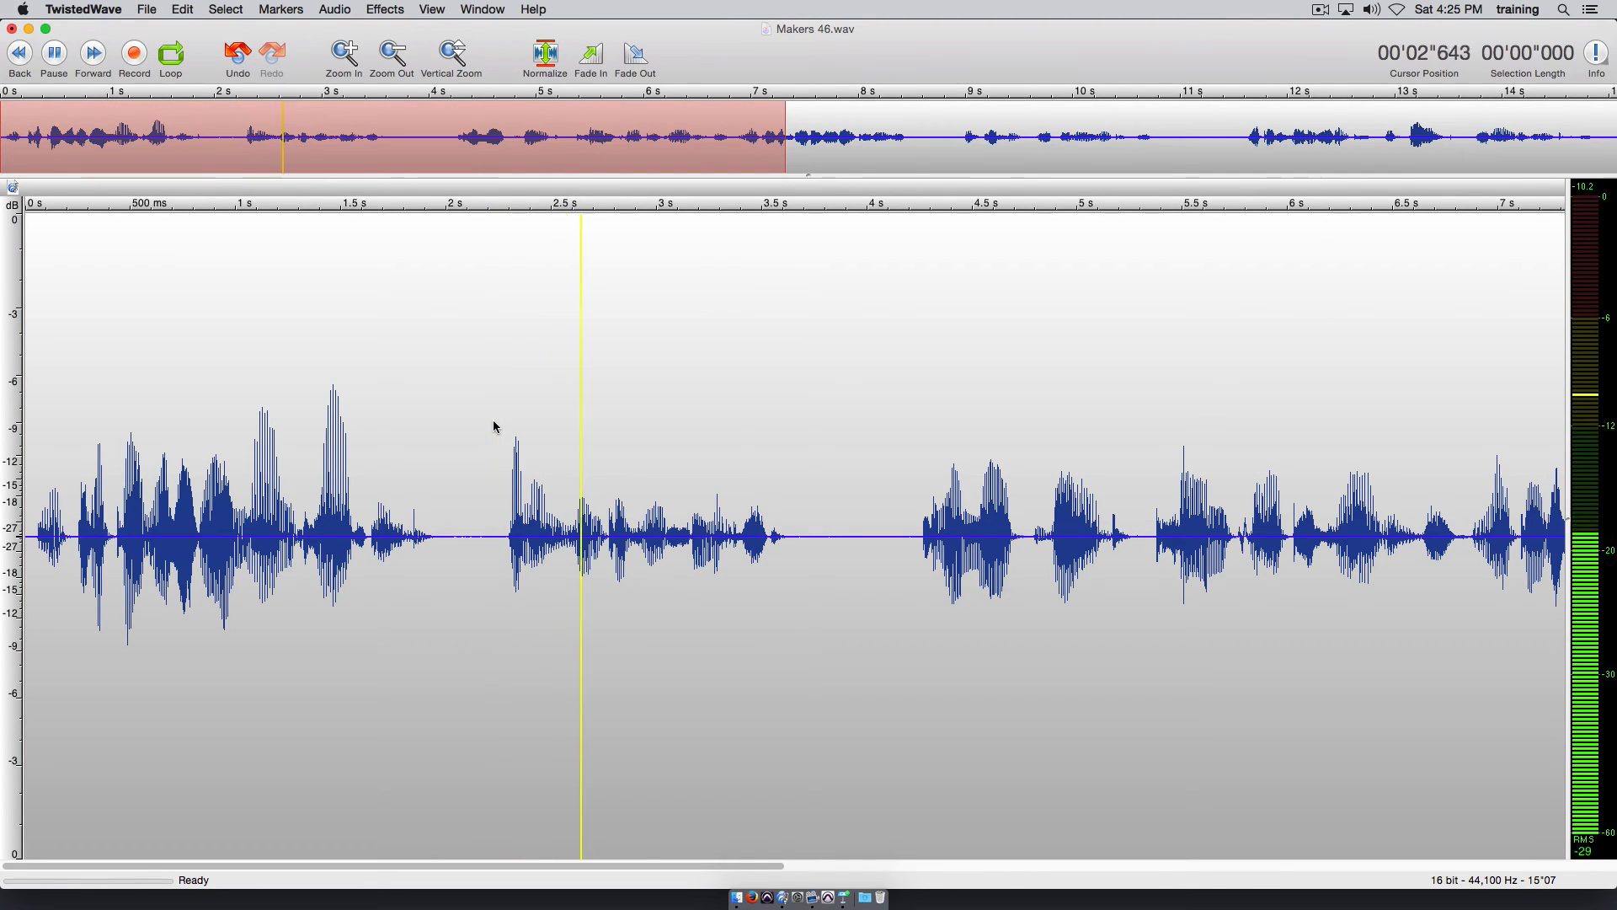
pyautogui.press('space')
pyautogui.click(353, 437)
pyautogui.press('space')
pyautogui.press('space')
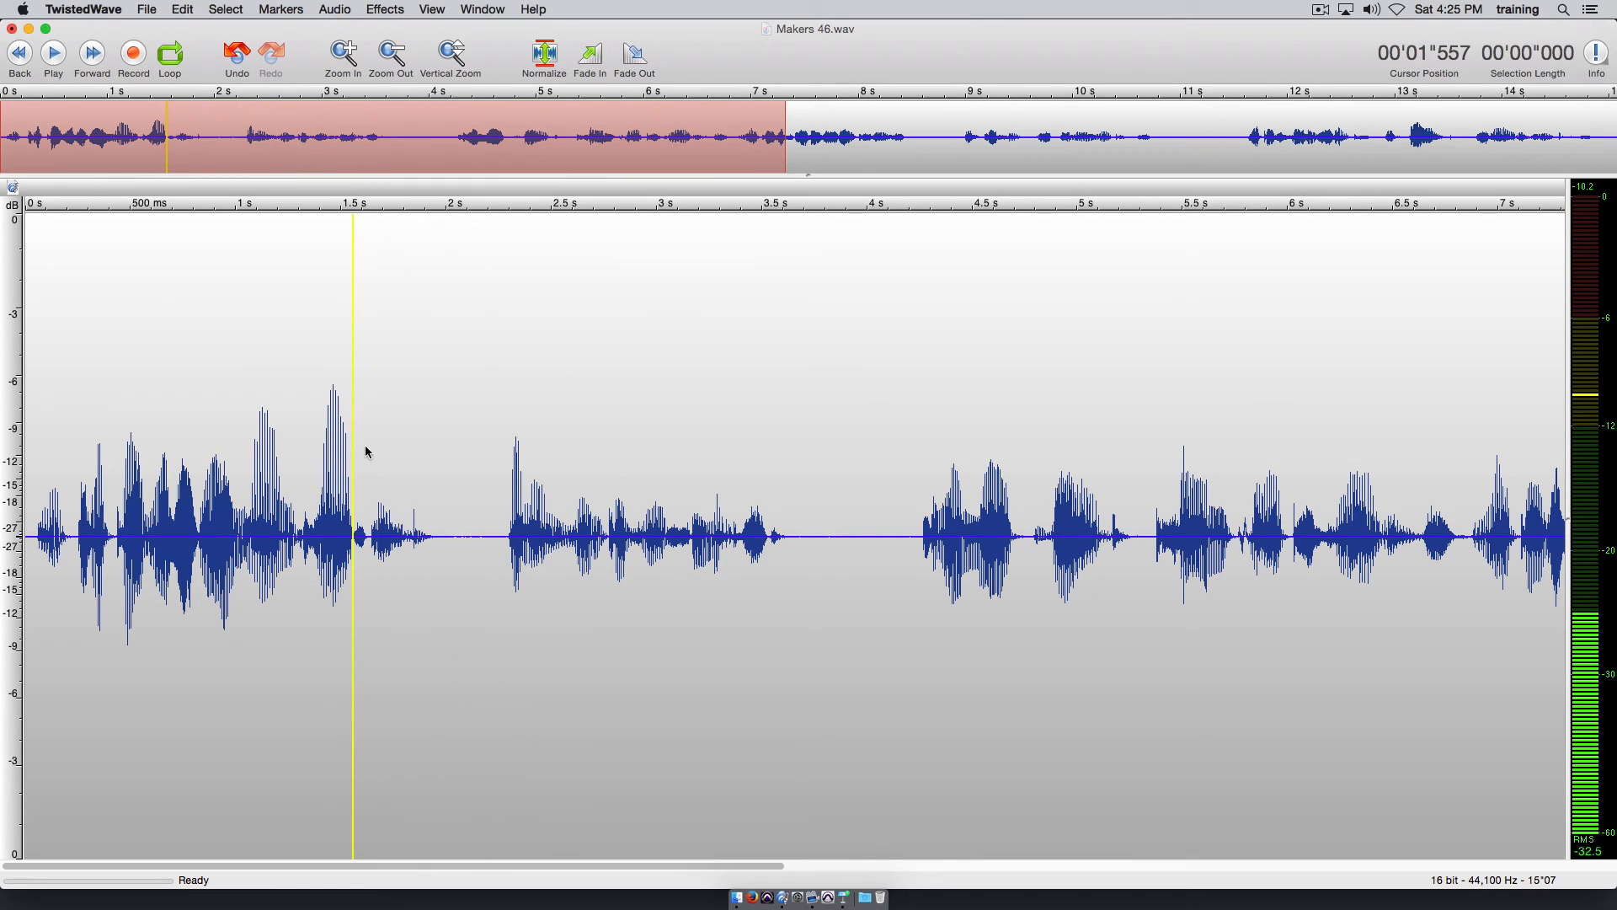
pyautogui.moveTo(398, 480); pyautogui.dragTo(536, 589)
pyautogui.click(625, 516)
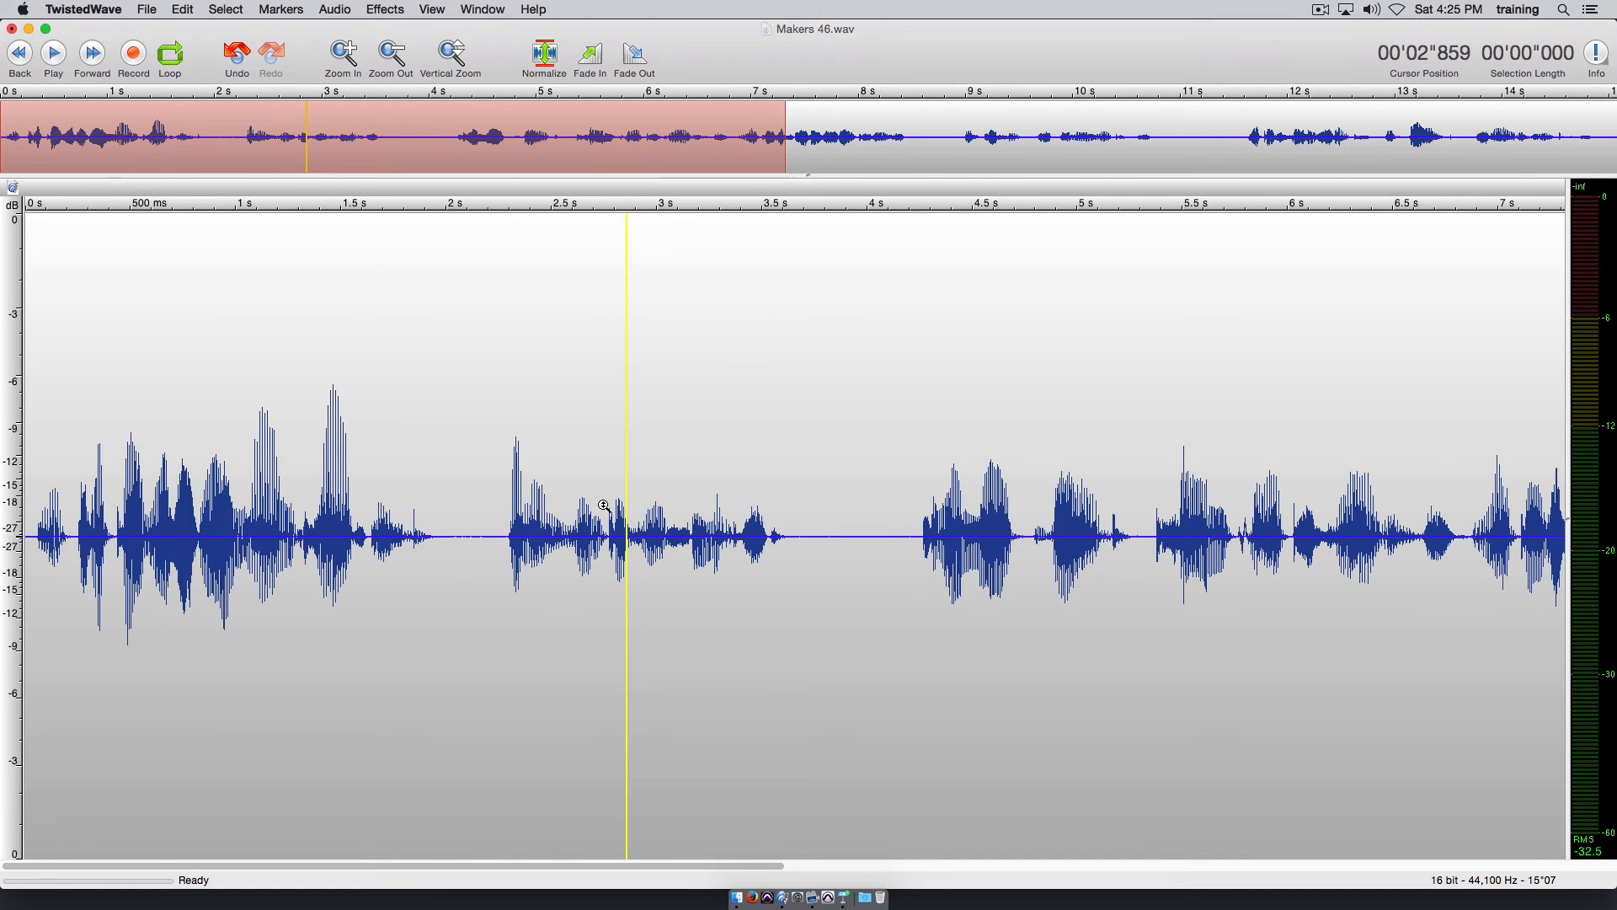
# Select about 2.1 s of speech starting near 11.5 s and play it.
pyautogui.press('super+minus')
pyautogui.press('super+a')
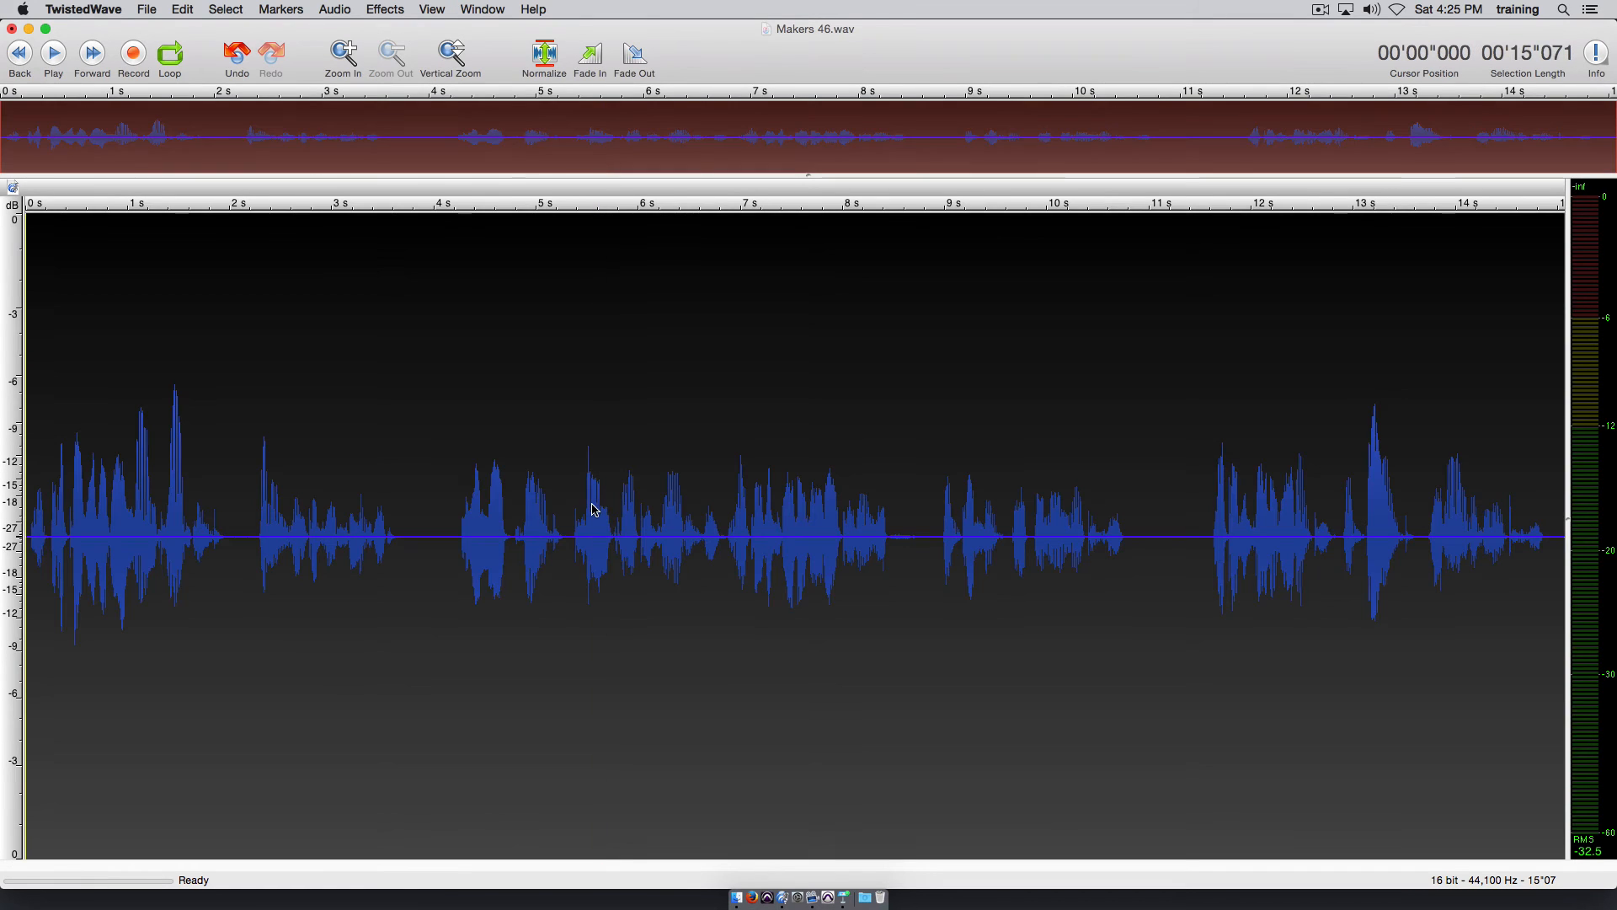
pyautogui.click(385, 9)
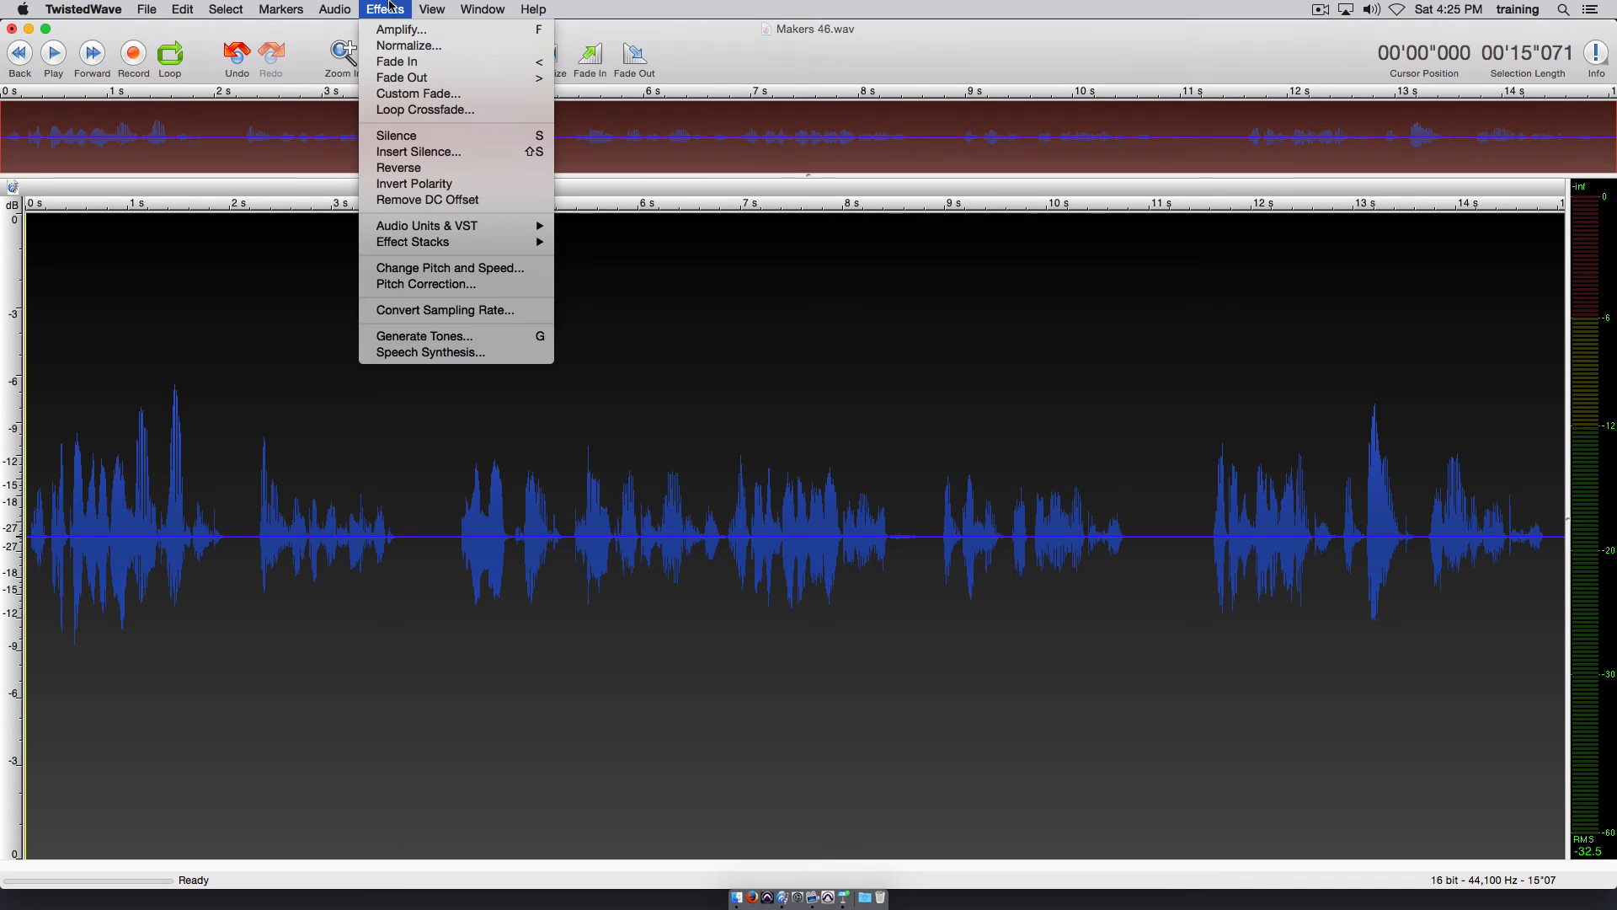
pyautogui.click(1277, 455)
pyautogui.moveTo(1199, 462); pyautogui.dragTo(1413, 465)
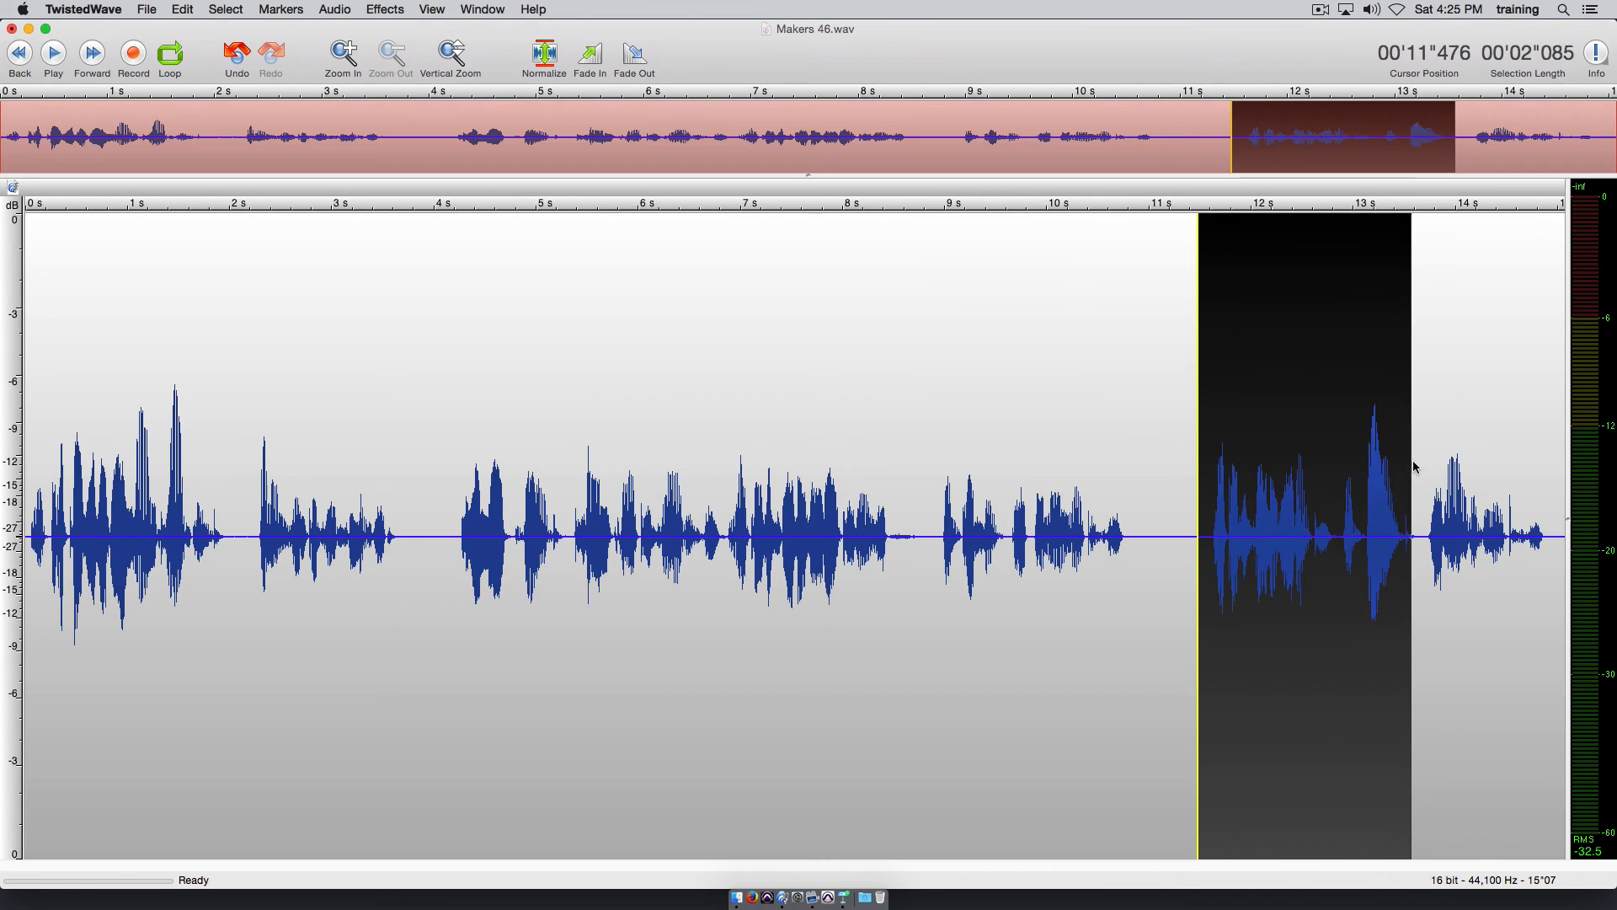
pyautogui.press('space')
pyautogui.press('space')
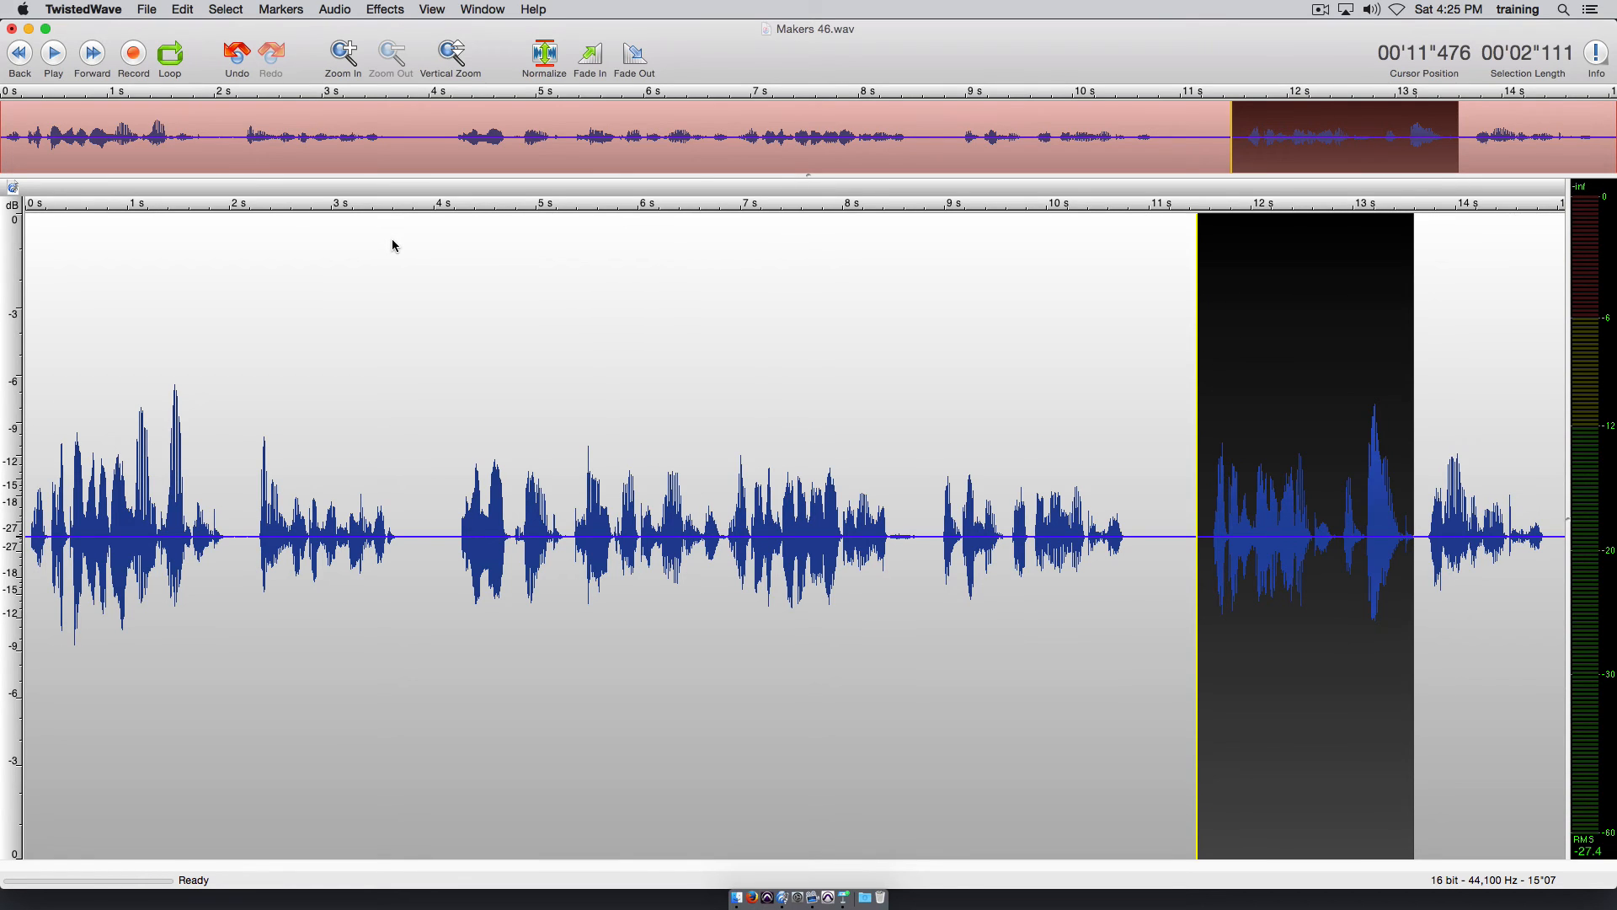
# Open TDR Nova on the selected speech, switch off the high-pass filter, and enable the low-pass filter at 16.0 kHz.
pyautogui.click(386, 13)
pyautogui.moveTo(458, 229)
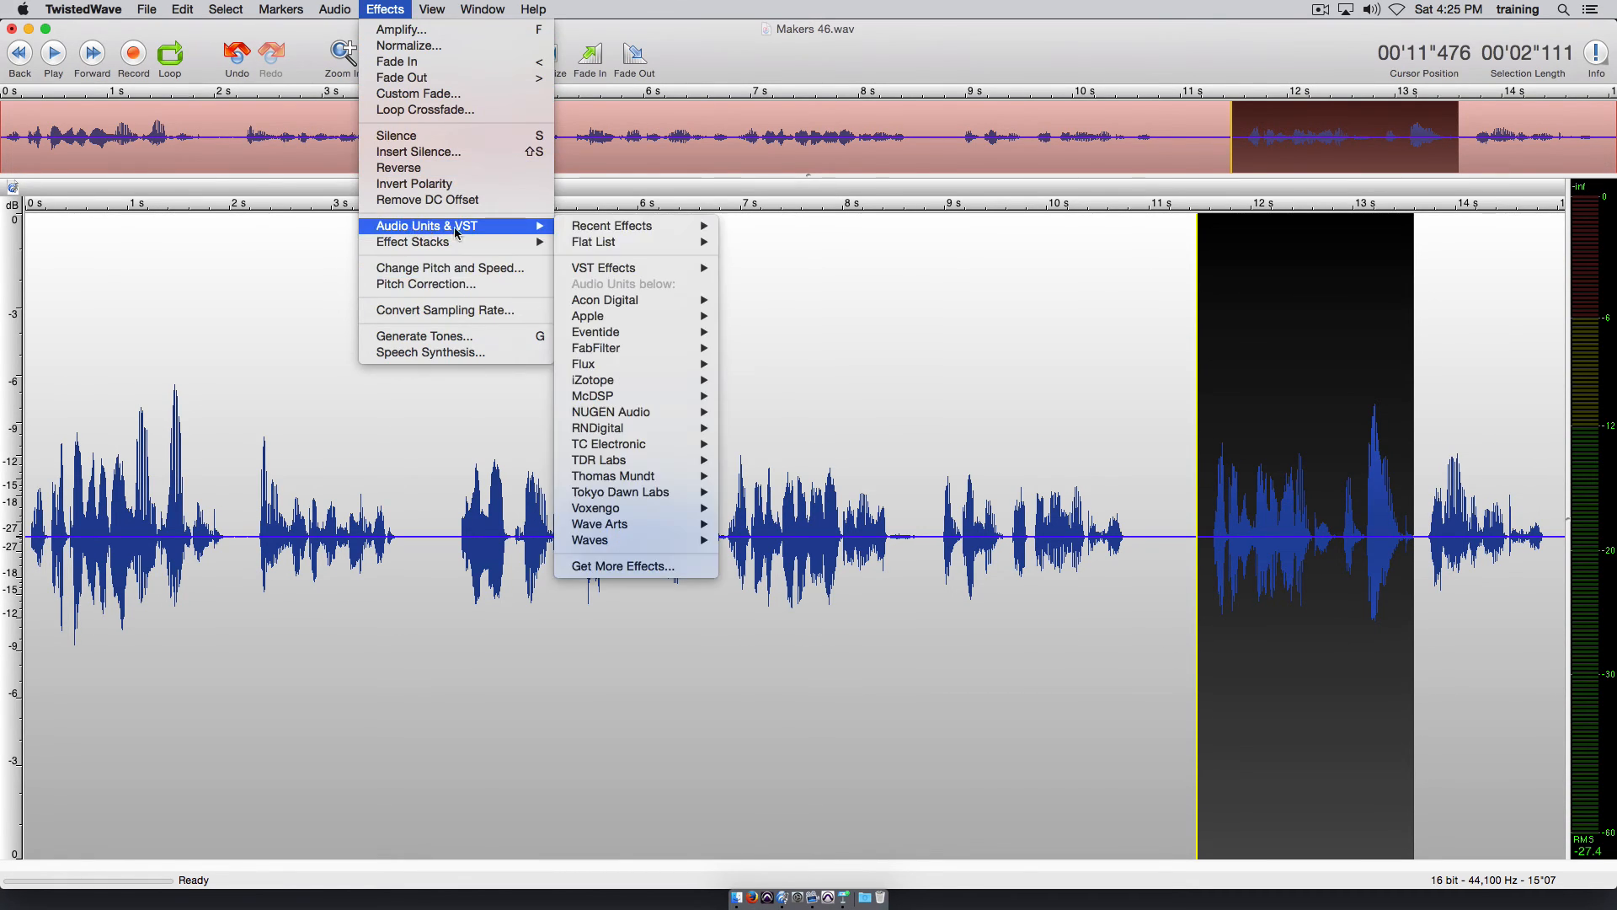
pyautogui.moveTo(613, 492)
pyautogui.click(748, 492)
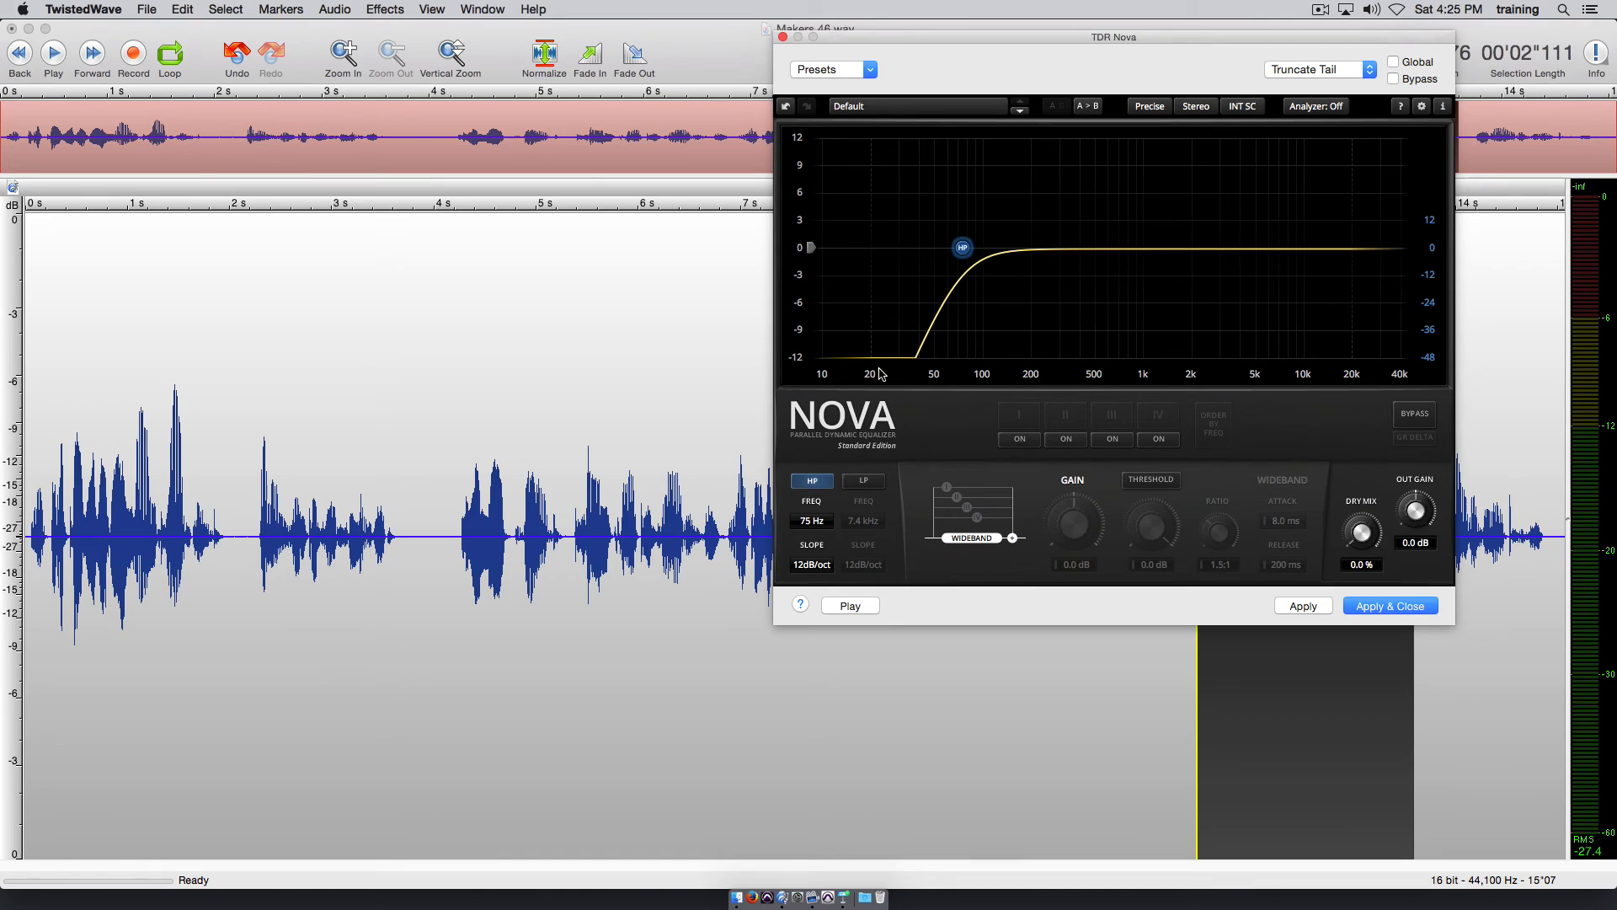
pyautogui.click(811, 482)
pyautogui.click(862, 481)
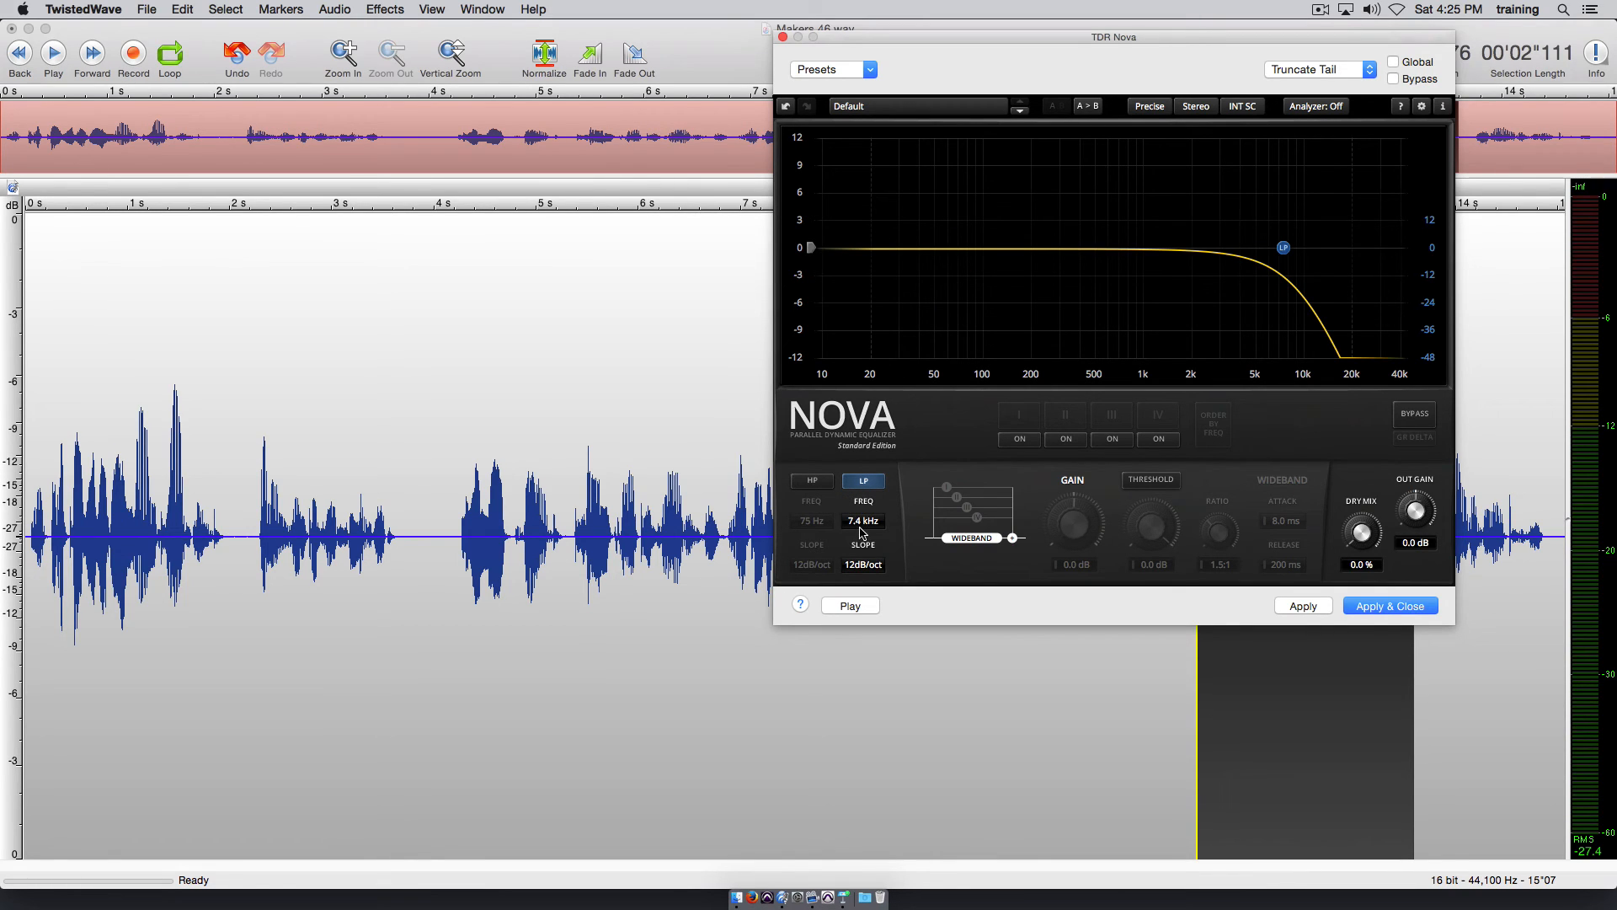
pyautogui.moveTo(859, 524); pyautogui.dragTo(860, 520)
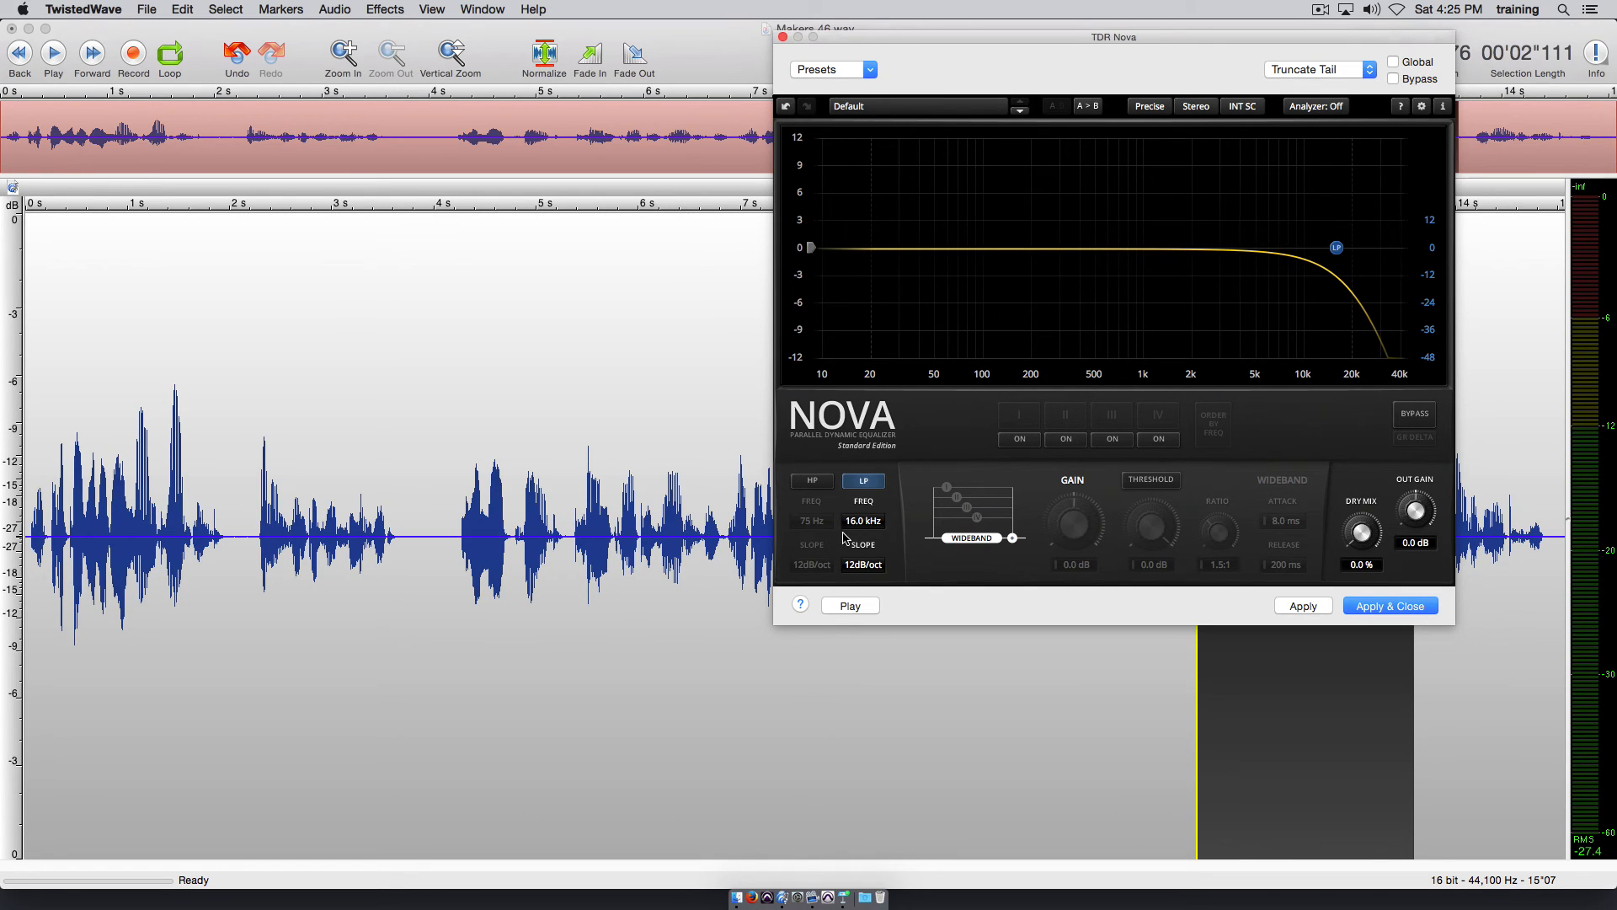
# Preview the low-pass filter while lowering its frequency to 11.2 kHz, and apply it to the whole recording.
pyautogui.click(850, 606)
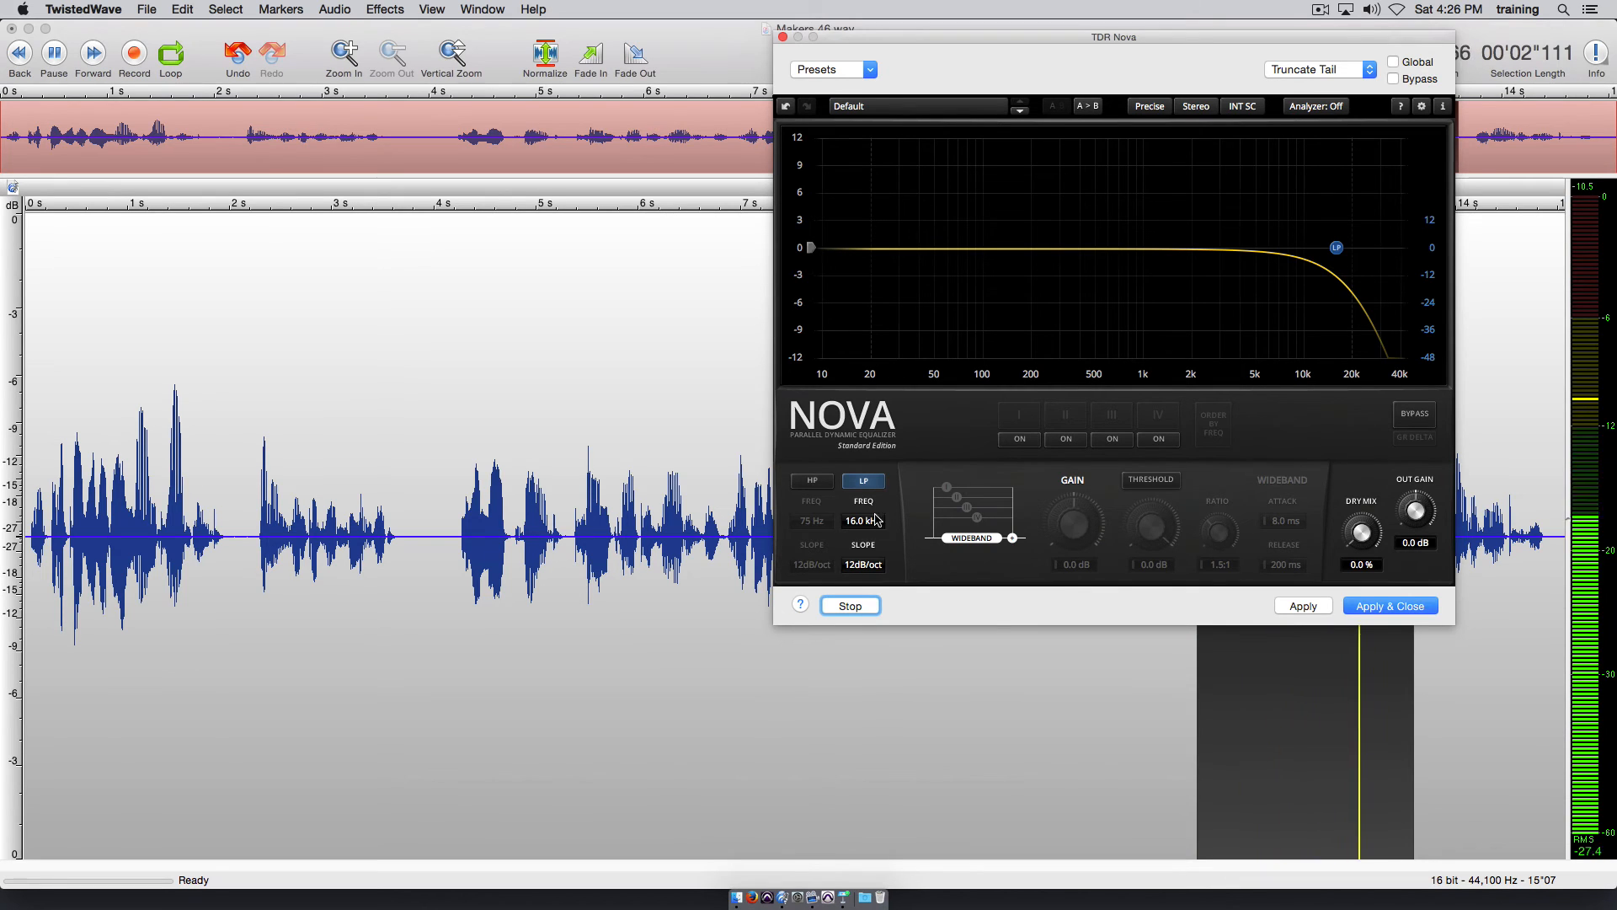
pyautogui.moveTo(876, 520); pyautogui.dragTo(861, 520)
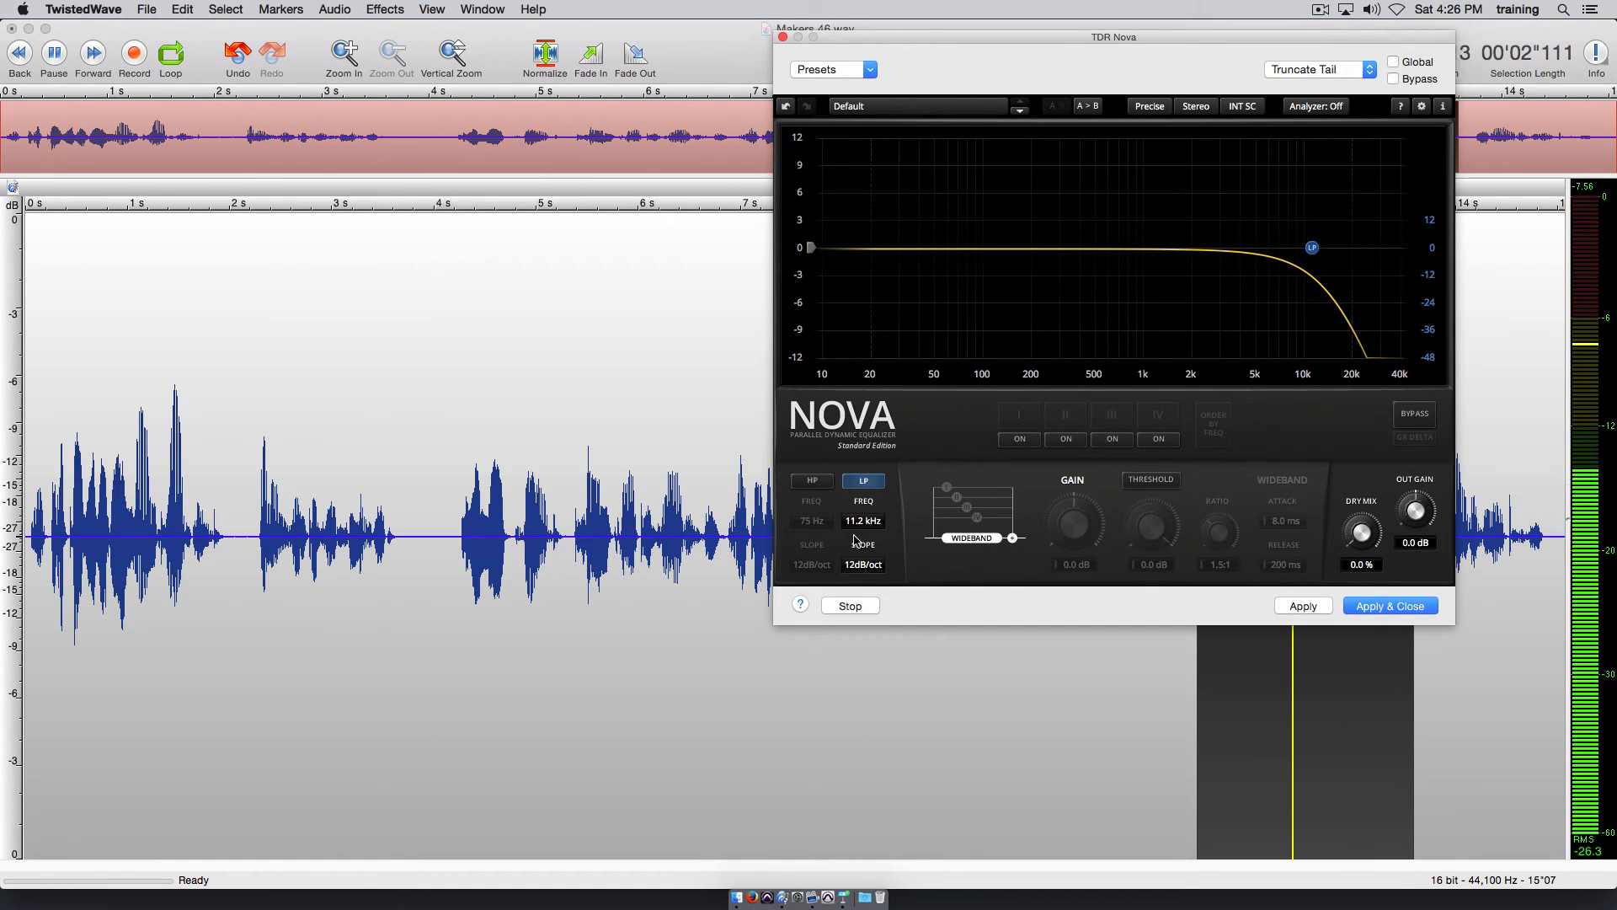
pyautogui.click(849, 605)
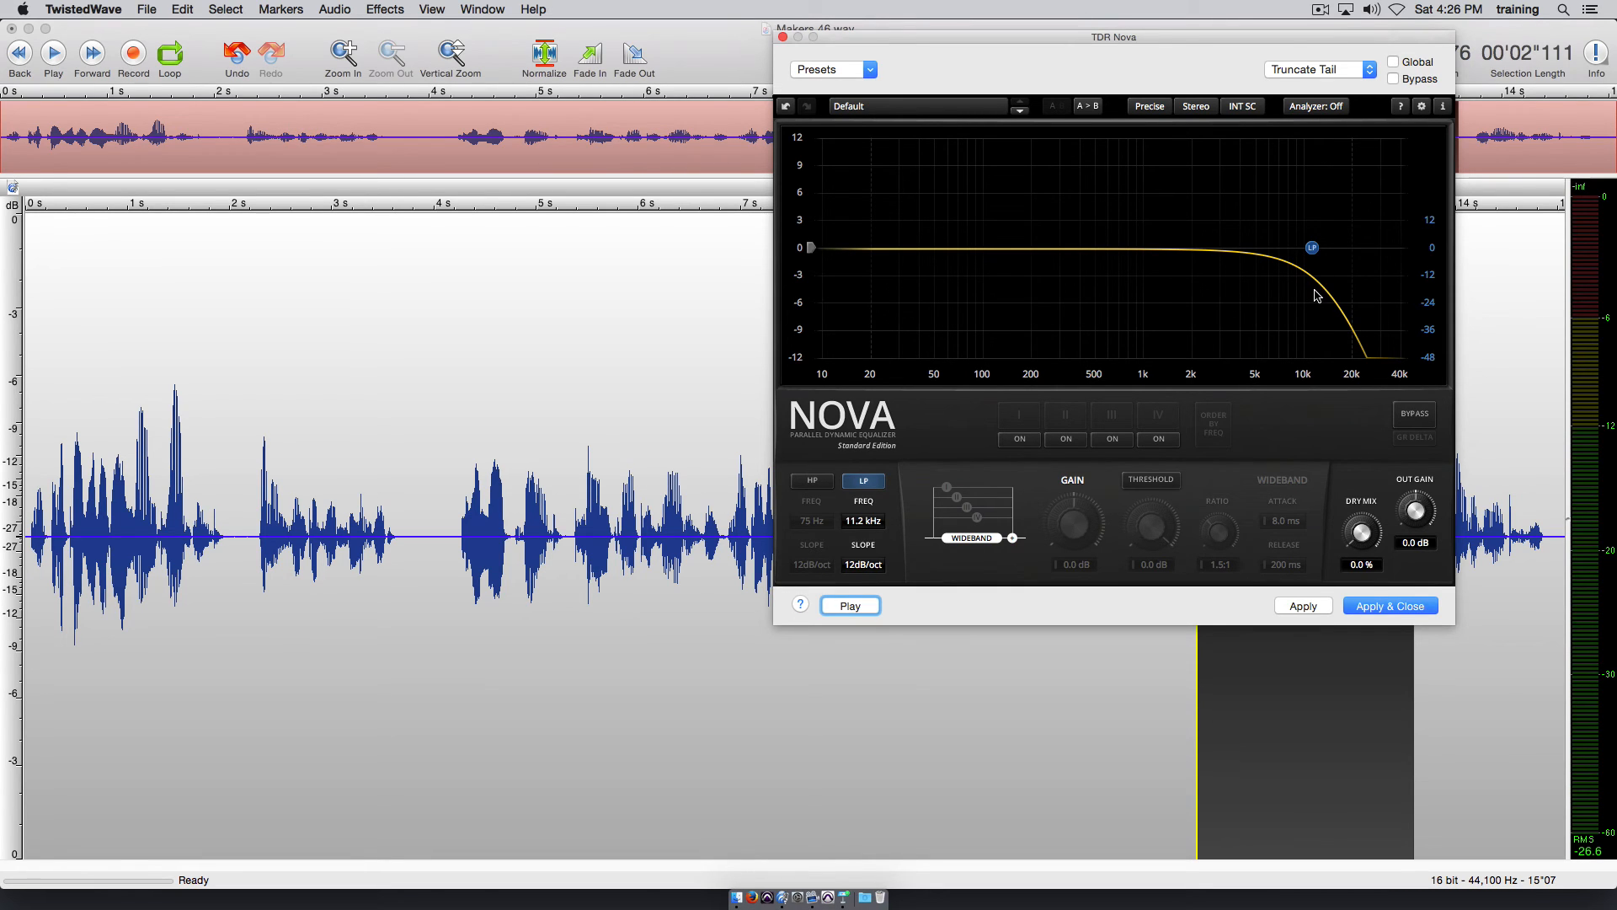
pyautogui.doubleClick(651, 335)
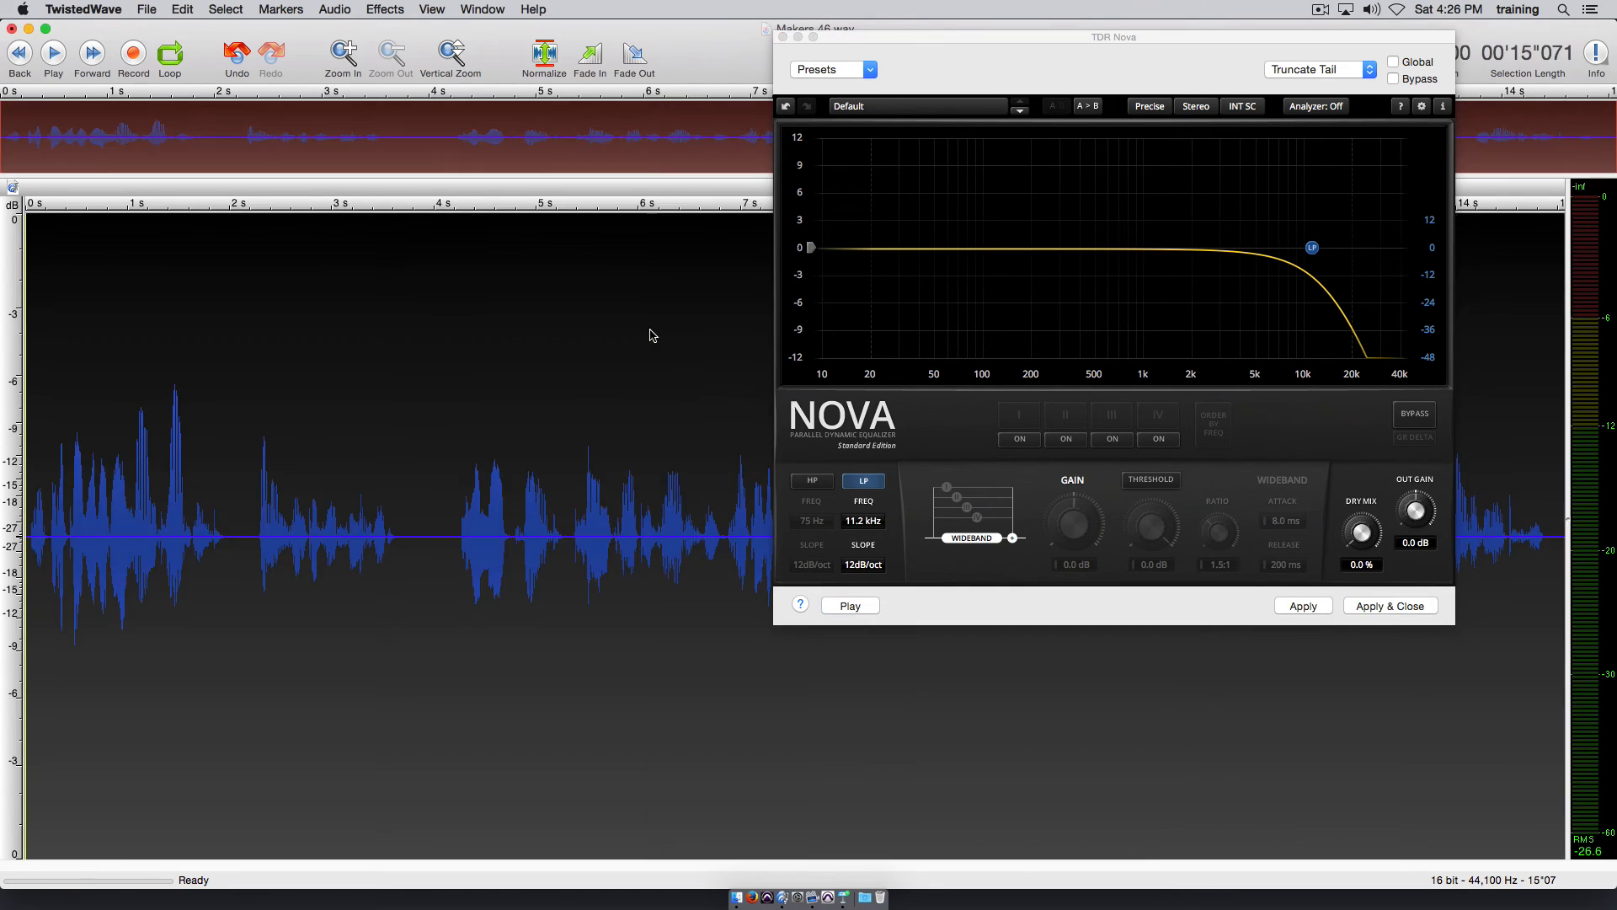
pyautogui.click(1420, 605)
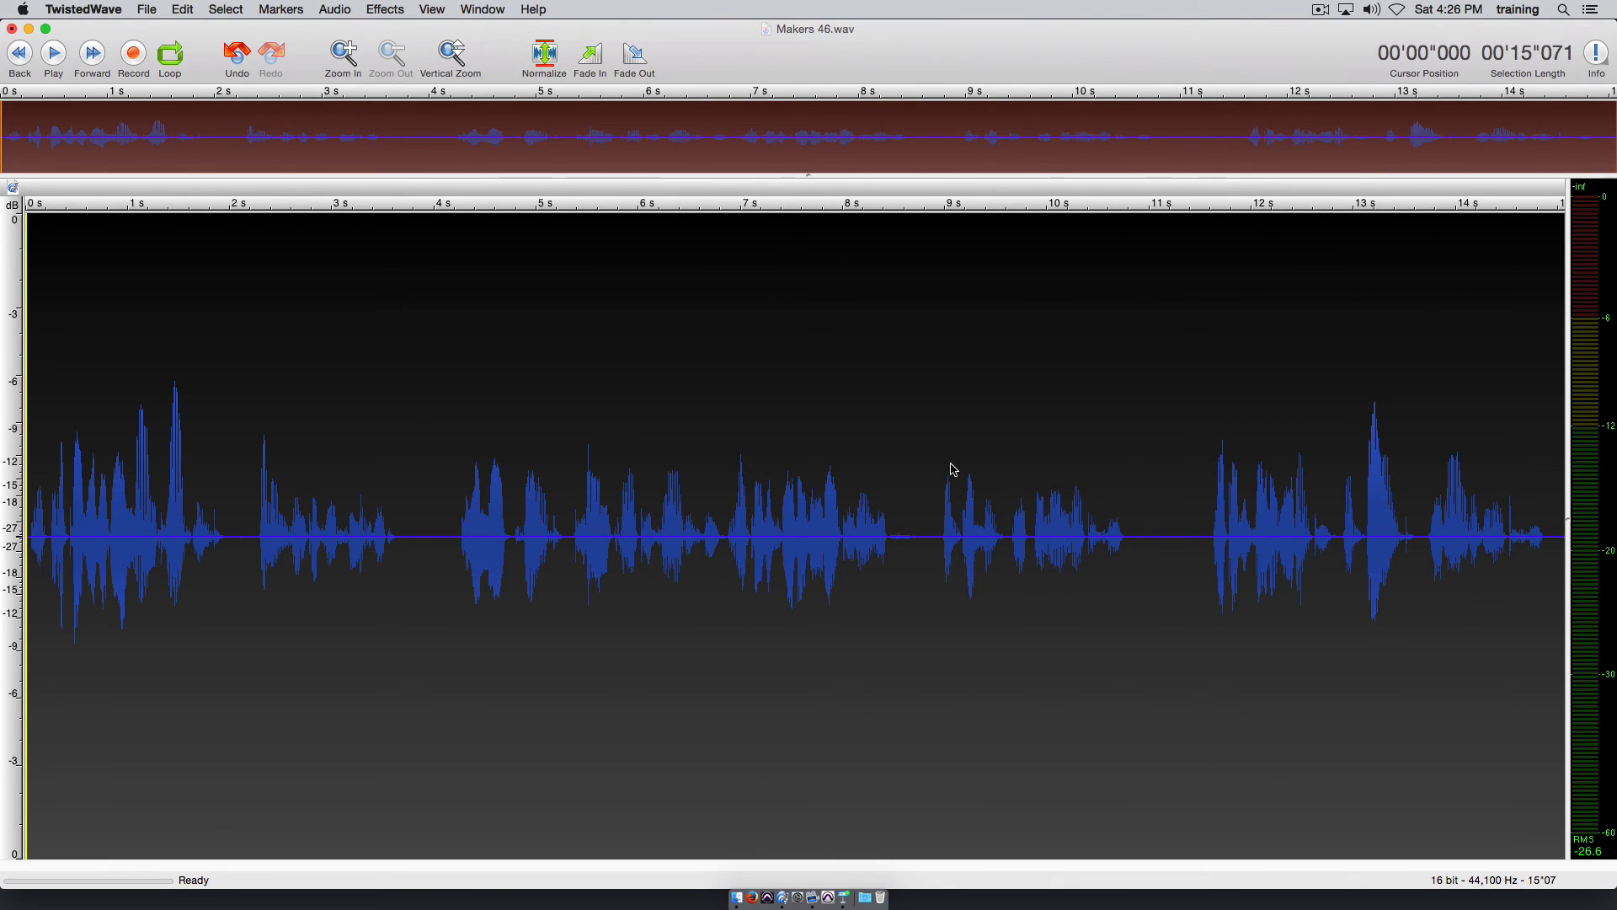
# Play the low-passed recording from near the start and about 0.78 s of it near 5.9 s, and place the cursor near 4.9 s.
pyautogui.click(52, 376)
pyautogui.press('space')
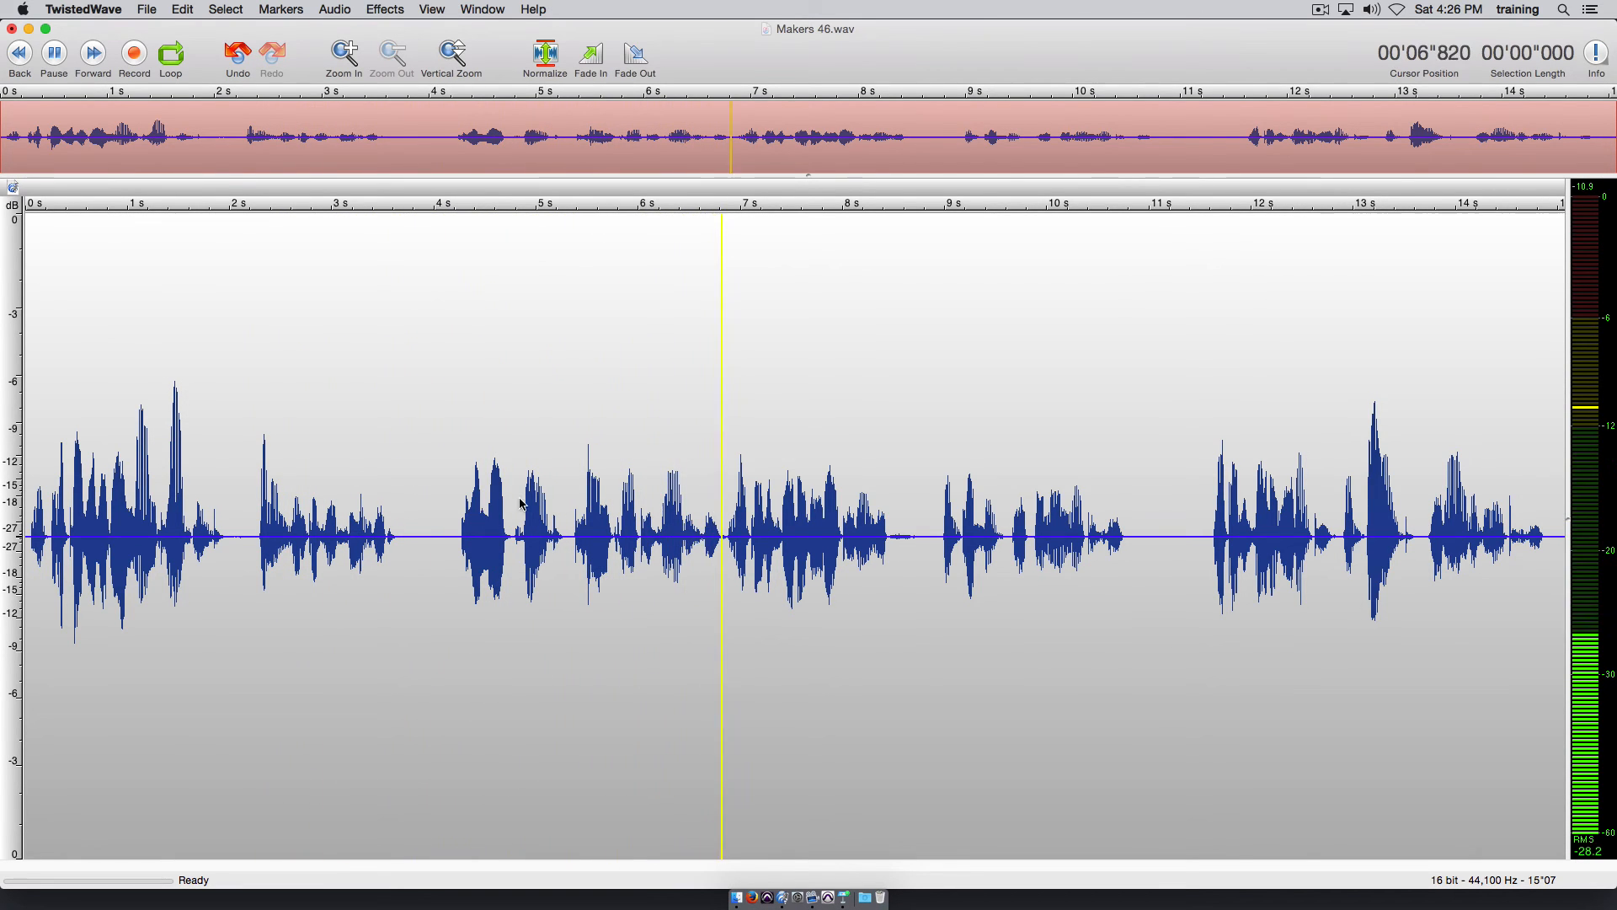
pyautogui.press('space')
pyautogui.moveTo(632, 484); pyautogui.dragTo(711, 482)
pyautogui.press('space')
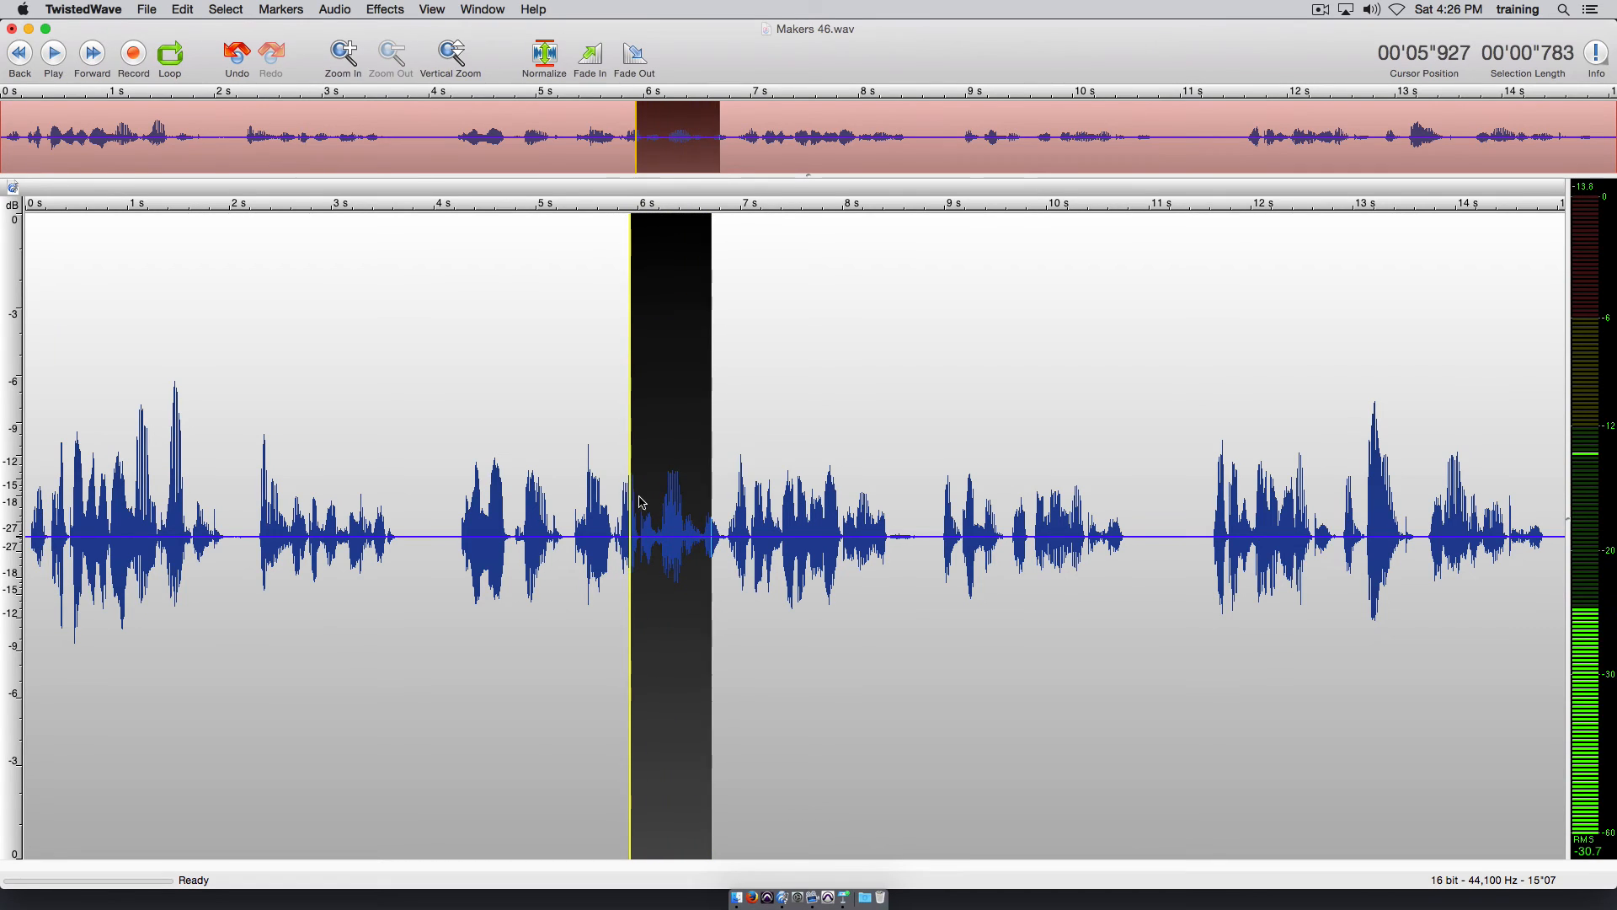
pyautogui.click(526, 469)
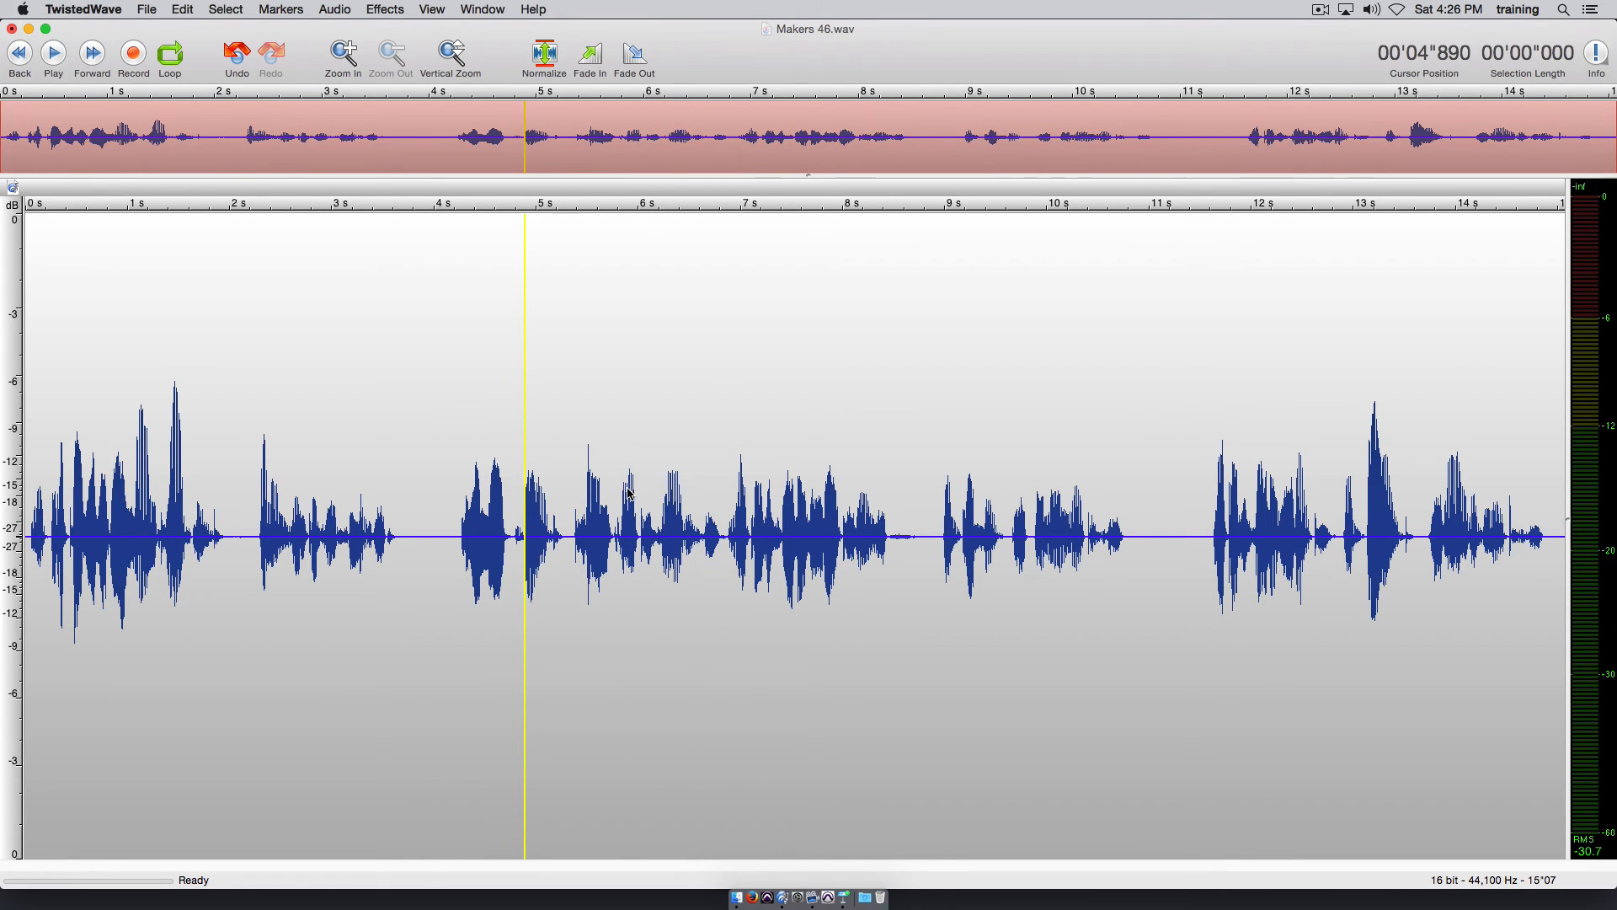
# Close Makers 46.wav and open Tuscon Bad EQ.wav from the Audio Examples folder.
pyautogui.click(12, 29)
pyautogui.click(731, 168)
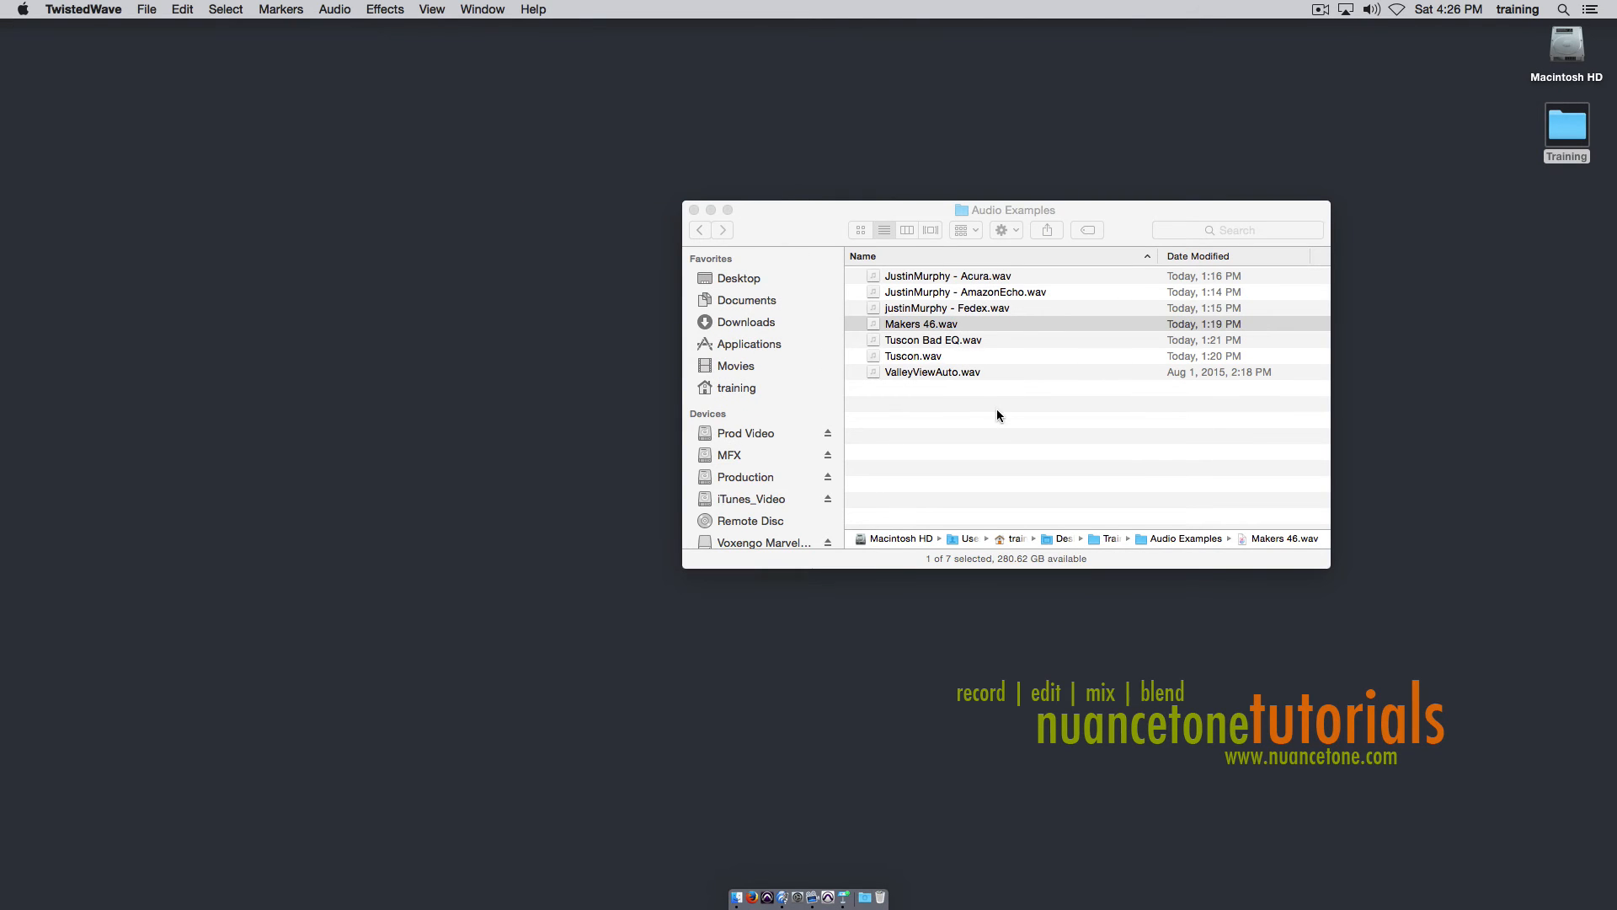
pyautogui.click(928, 330)
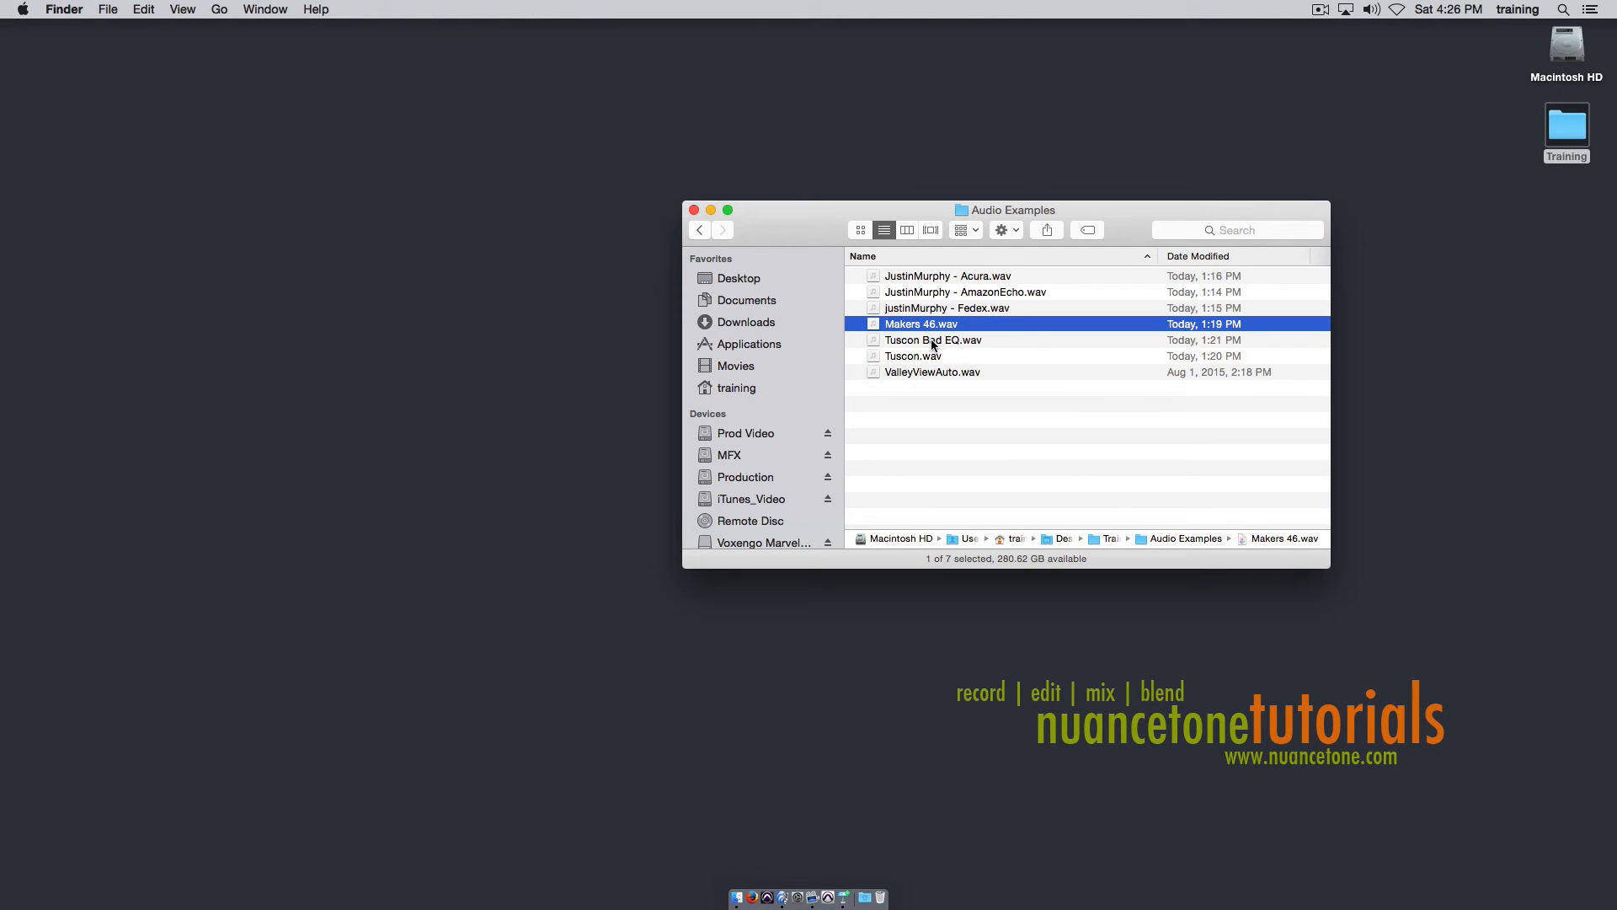
pyautogui.doubleClick(941, 341)
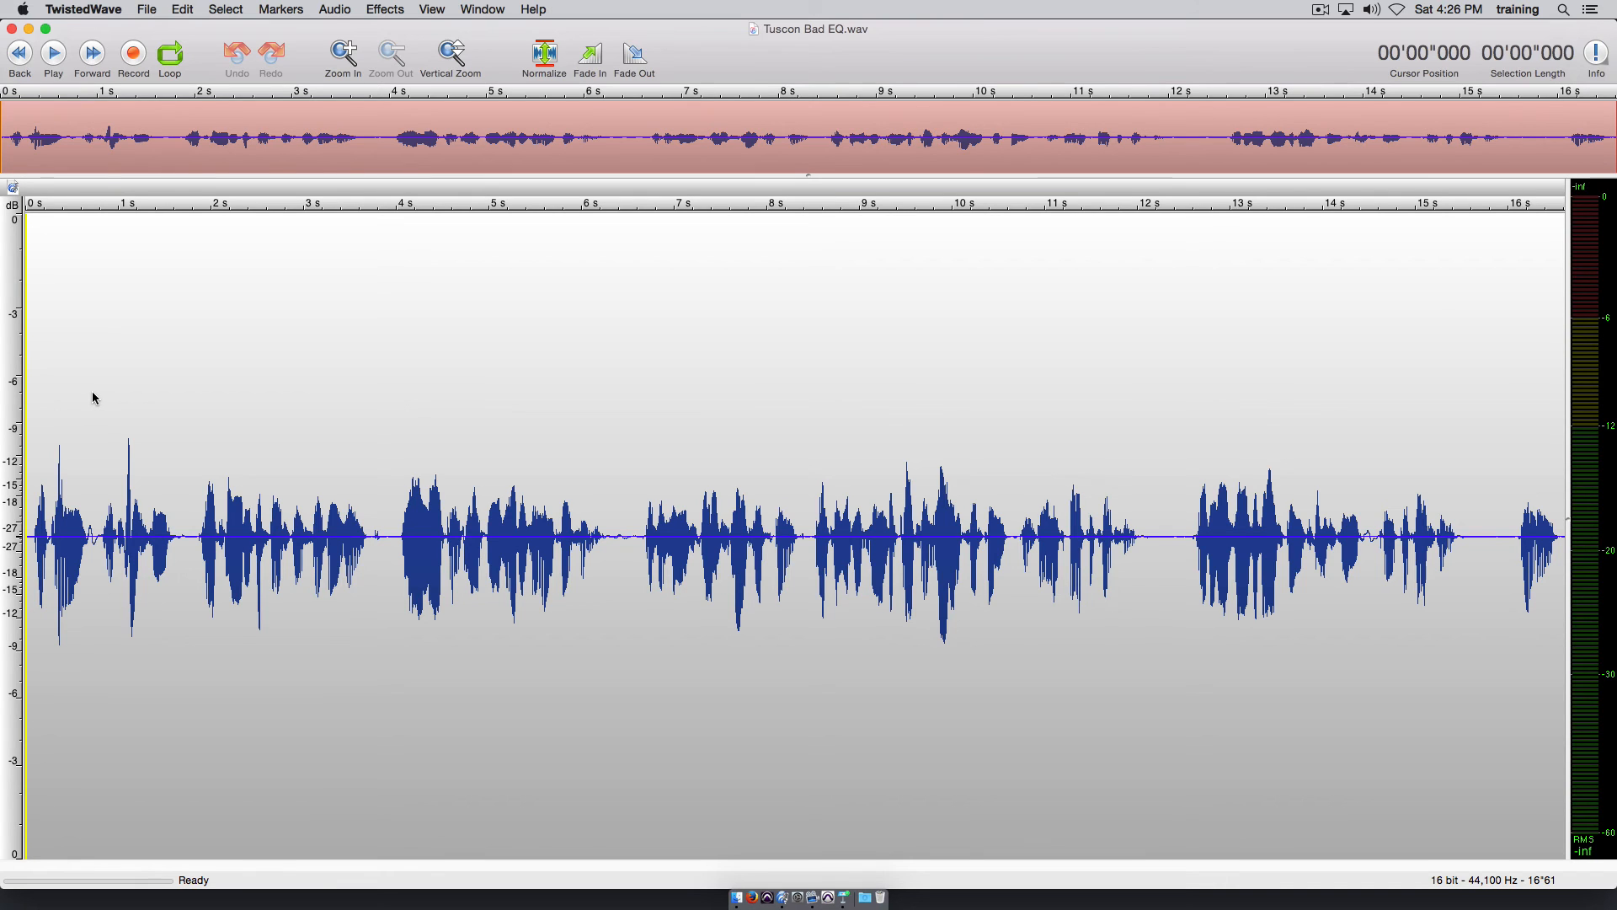
# Play the recording from the start and twice from about 4.05 s.
pyautogui.press('space')
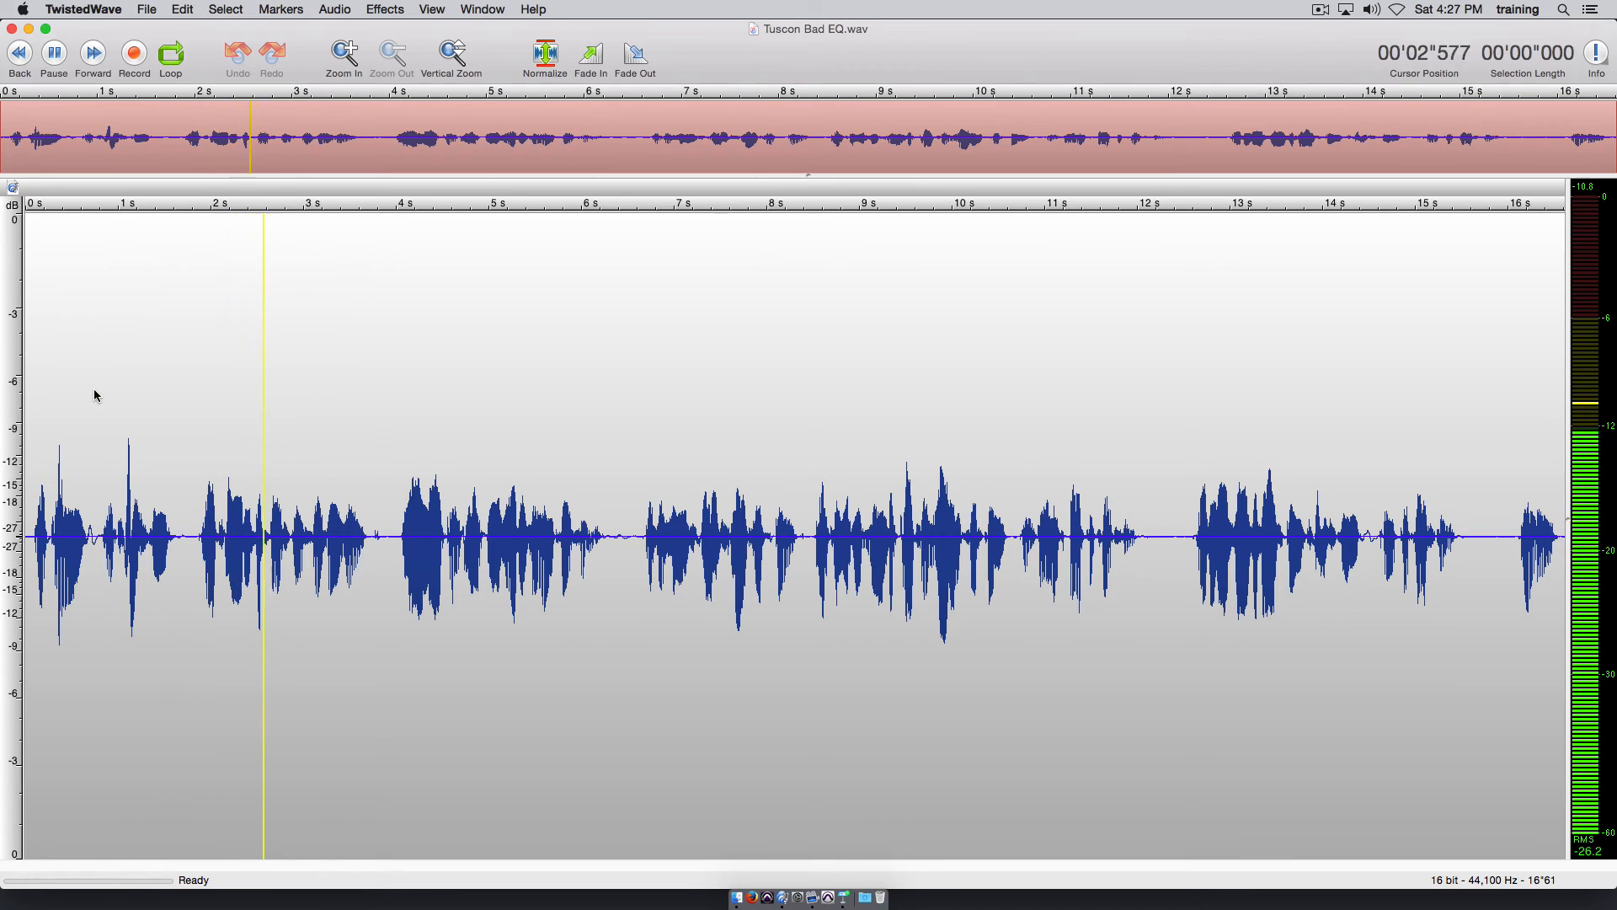
pyautogui.press('space')
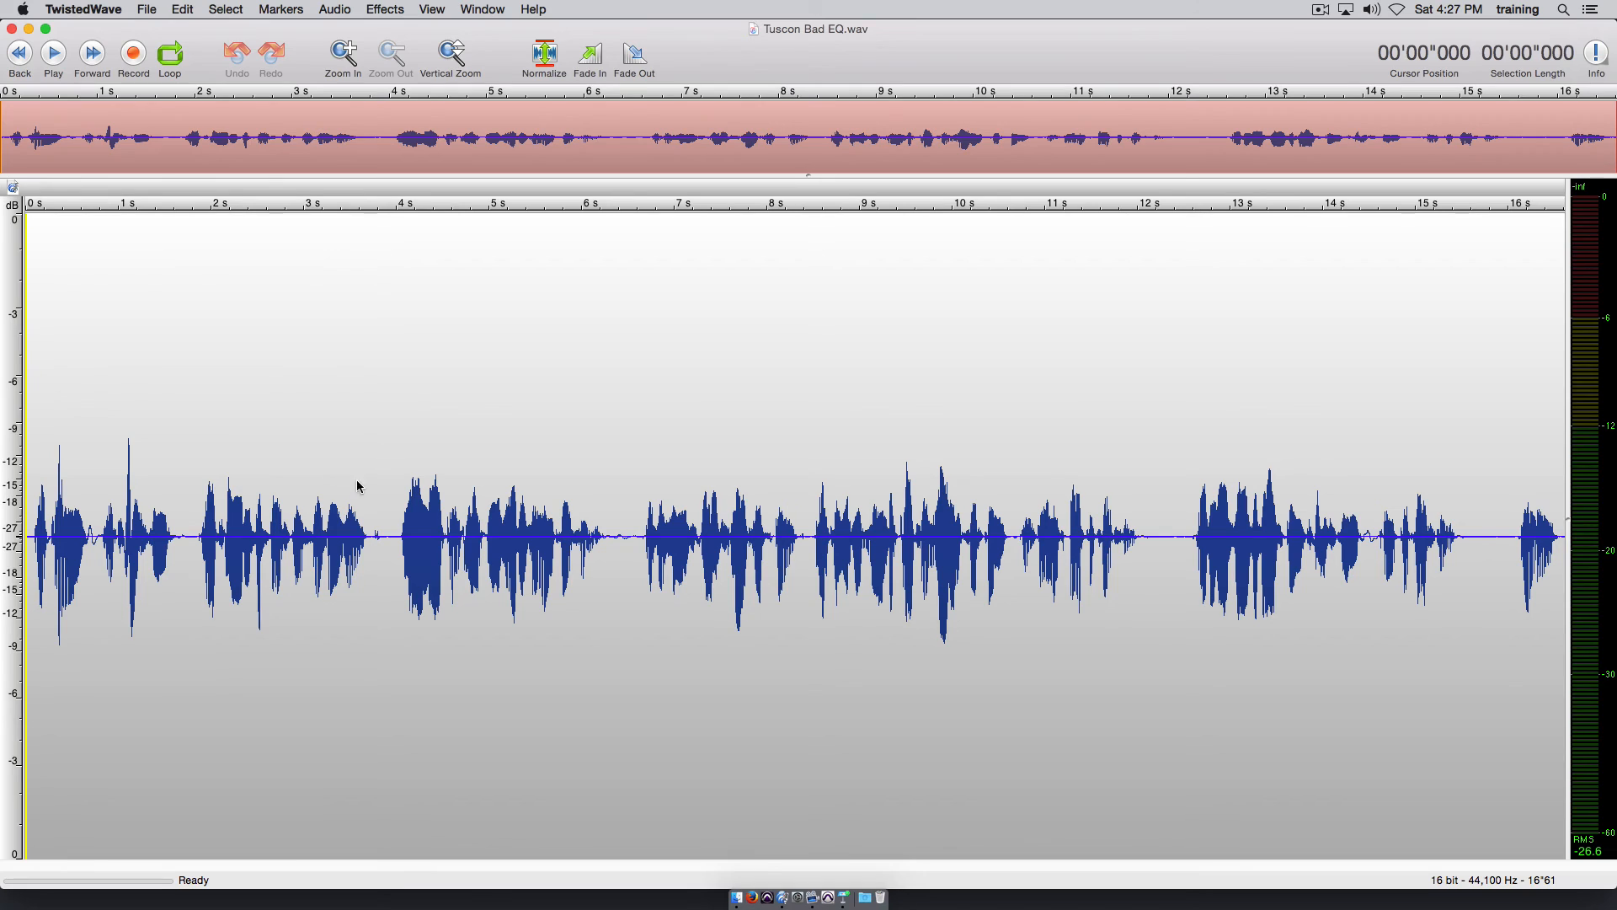
pyautogui.click(400, 506)
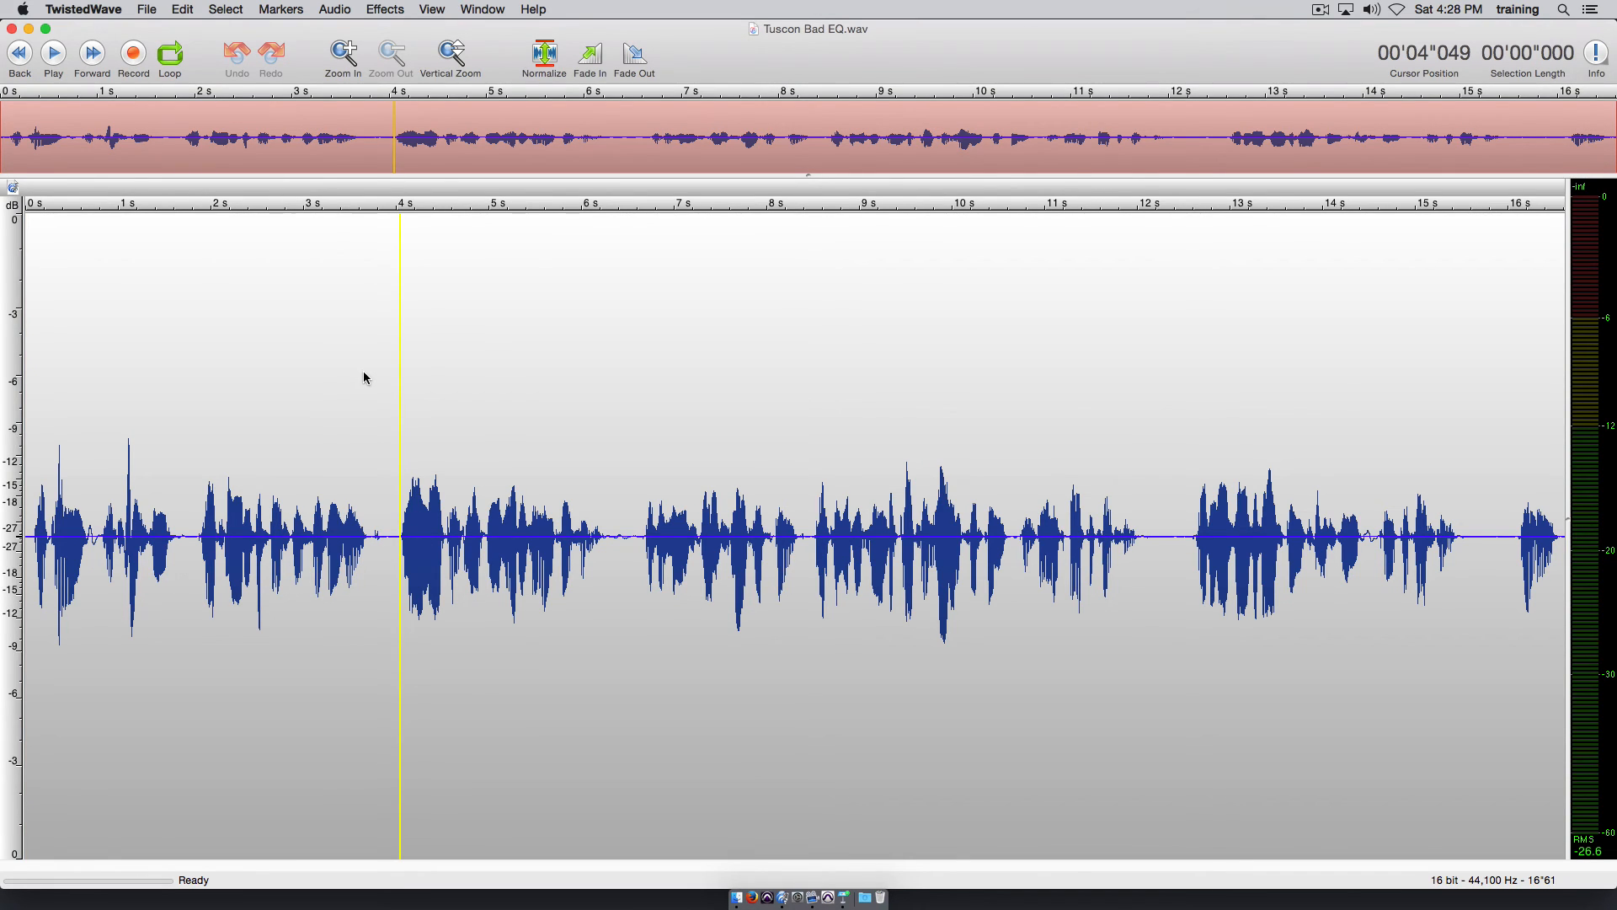
pyautogui.press('space')
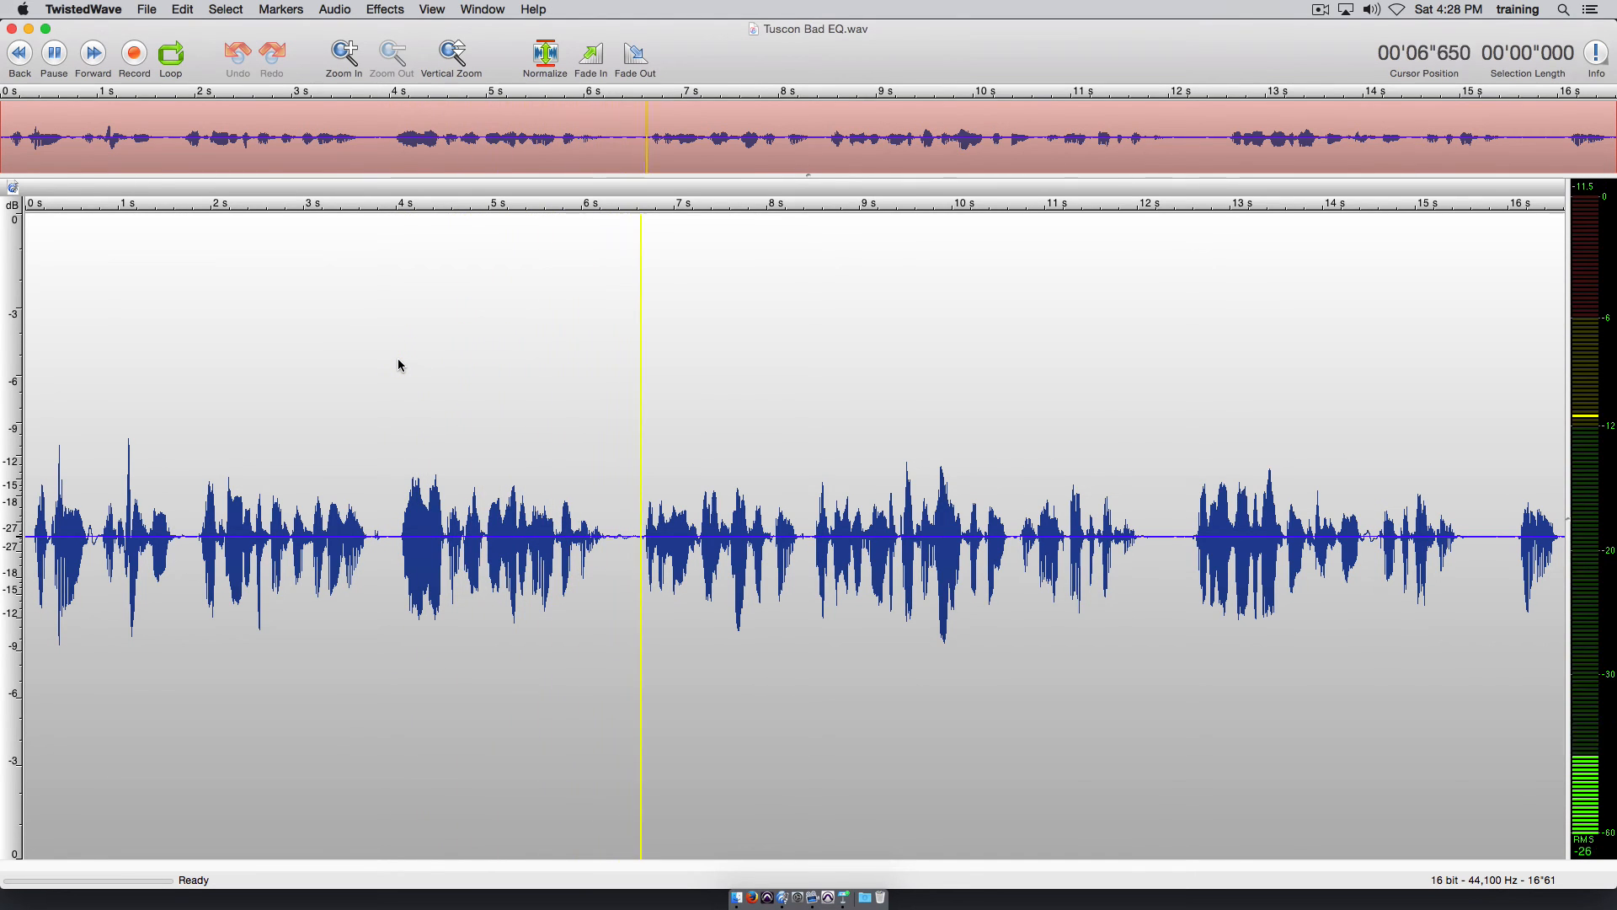
pyautogui.press('space')
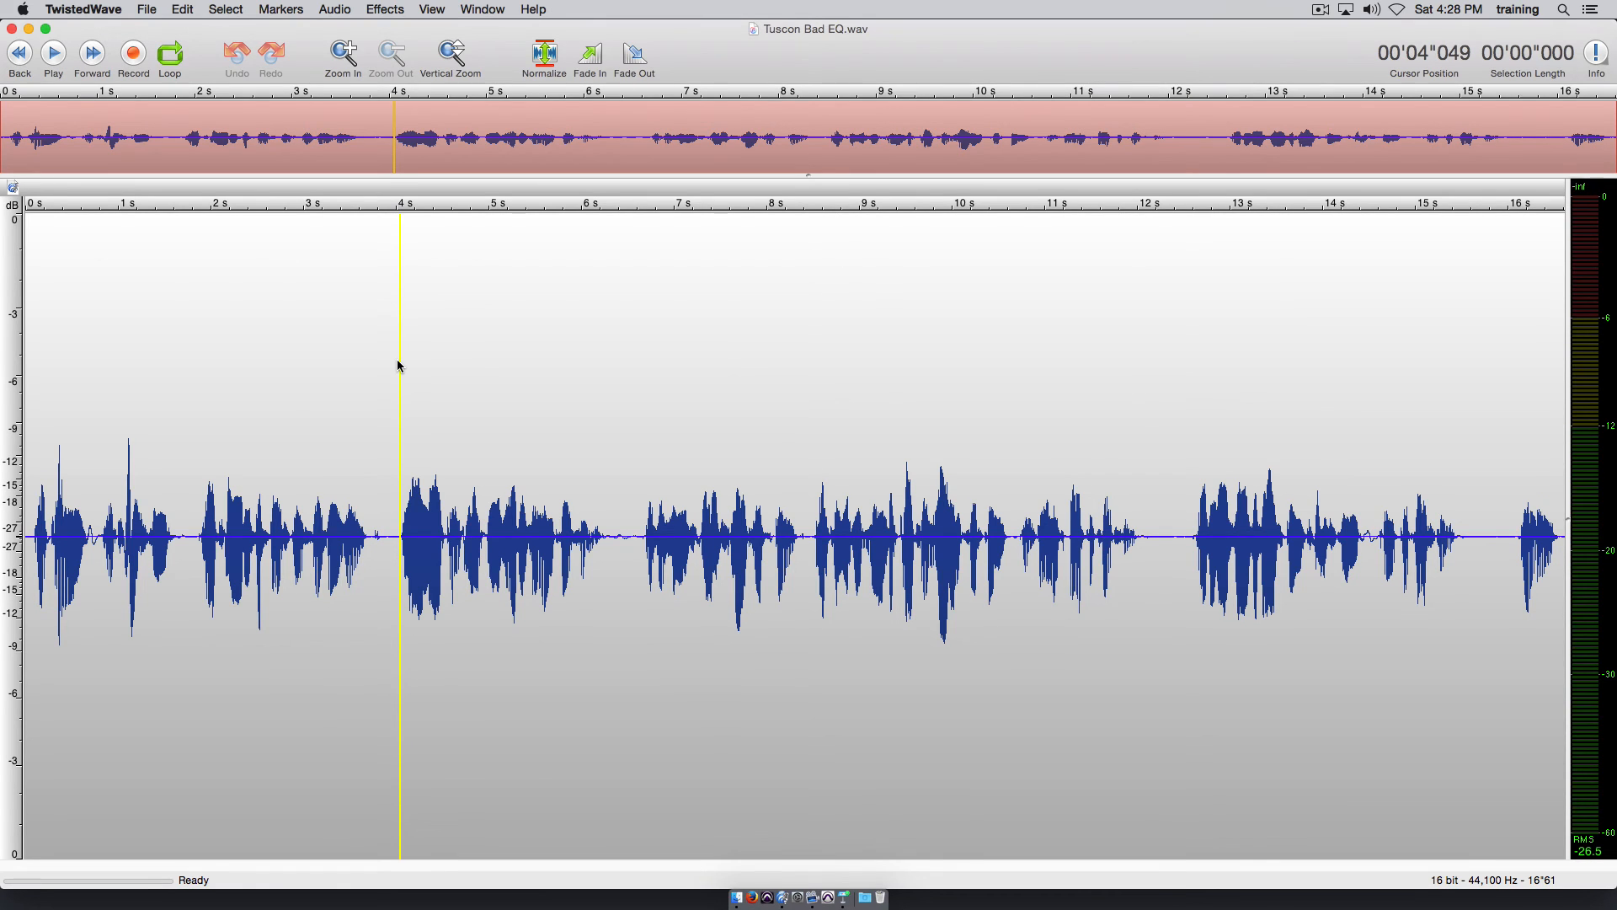
pyautogui.press('space')
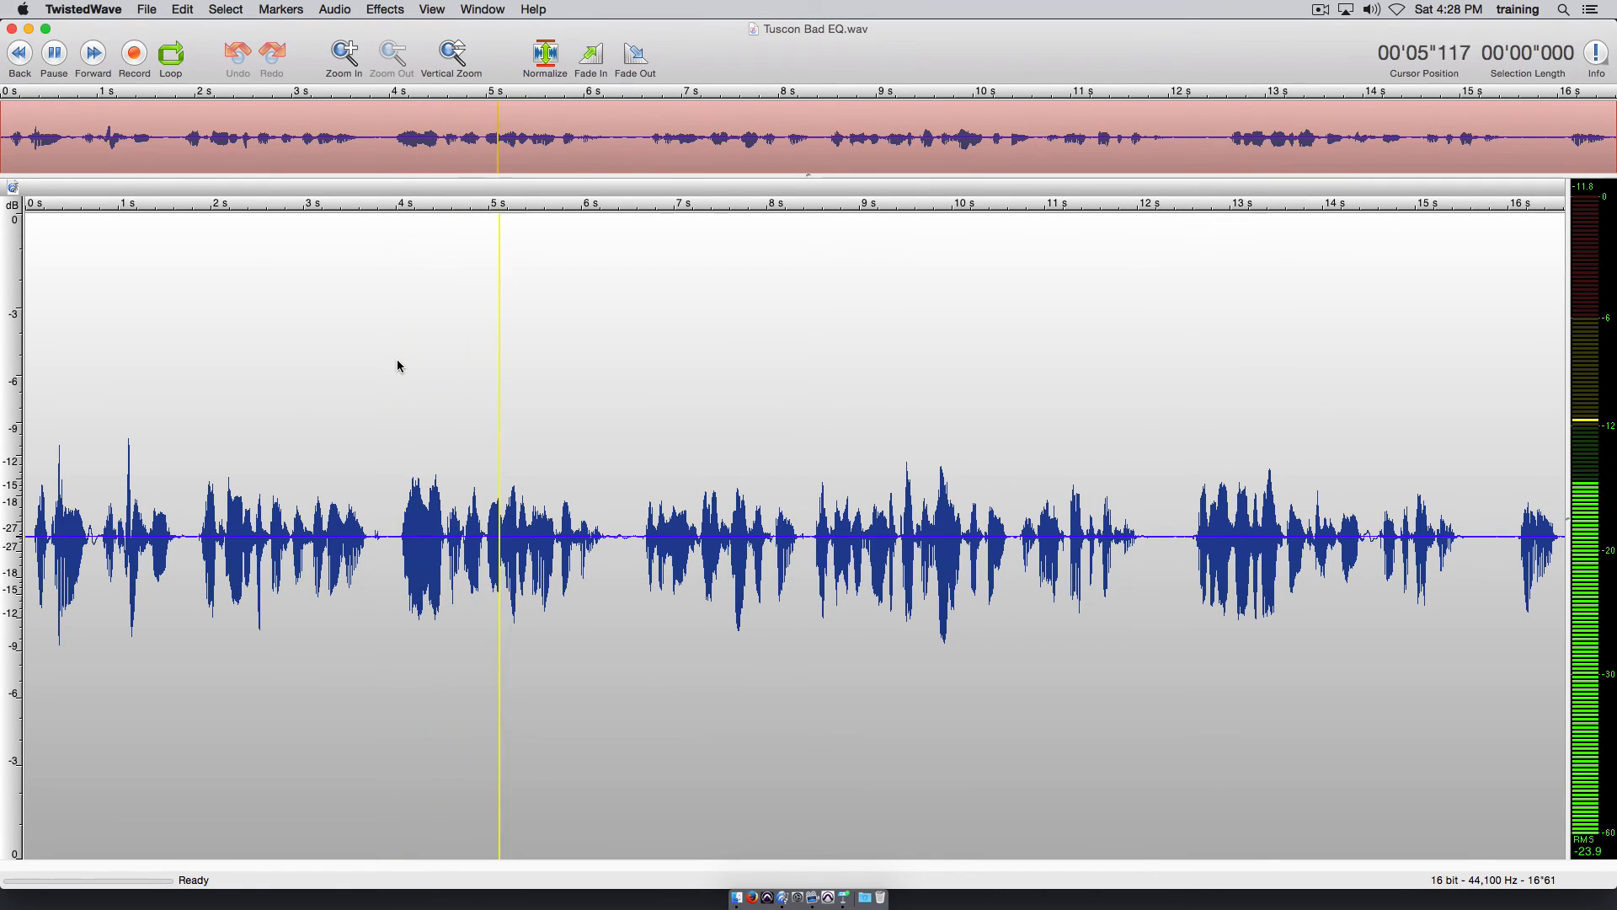
pyautogui.press('space')
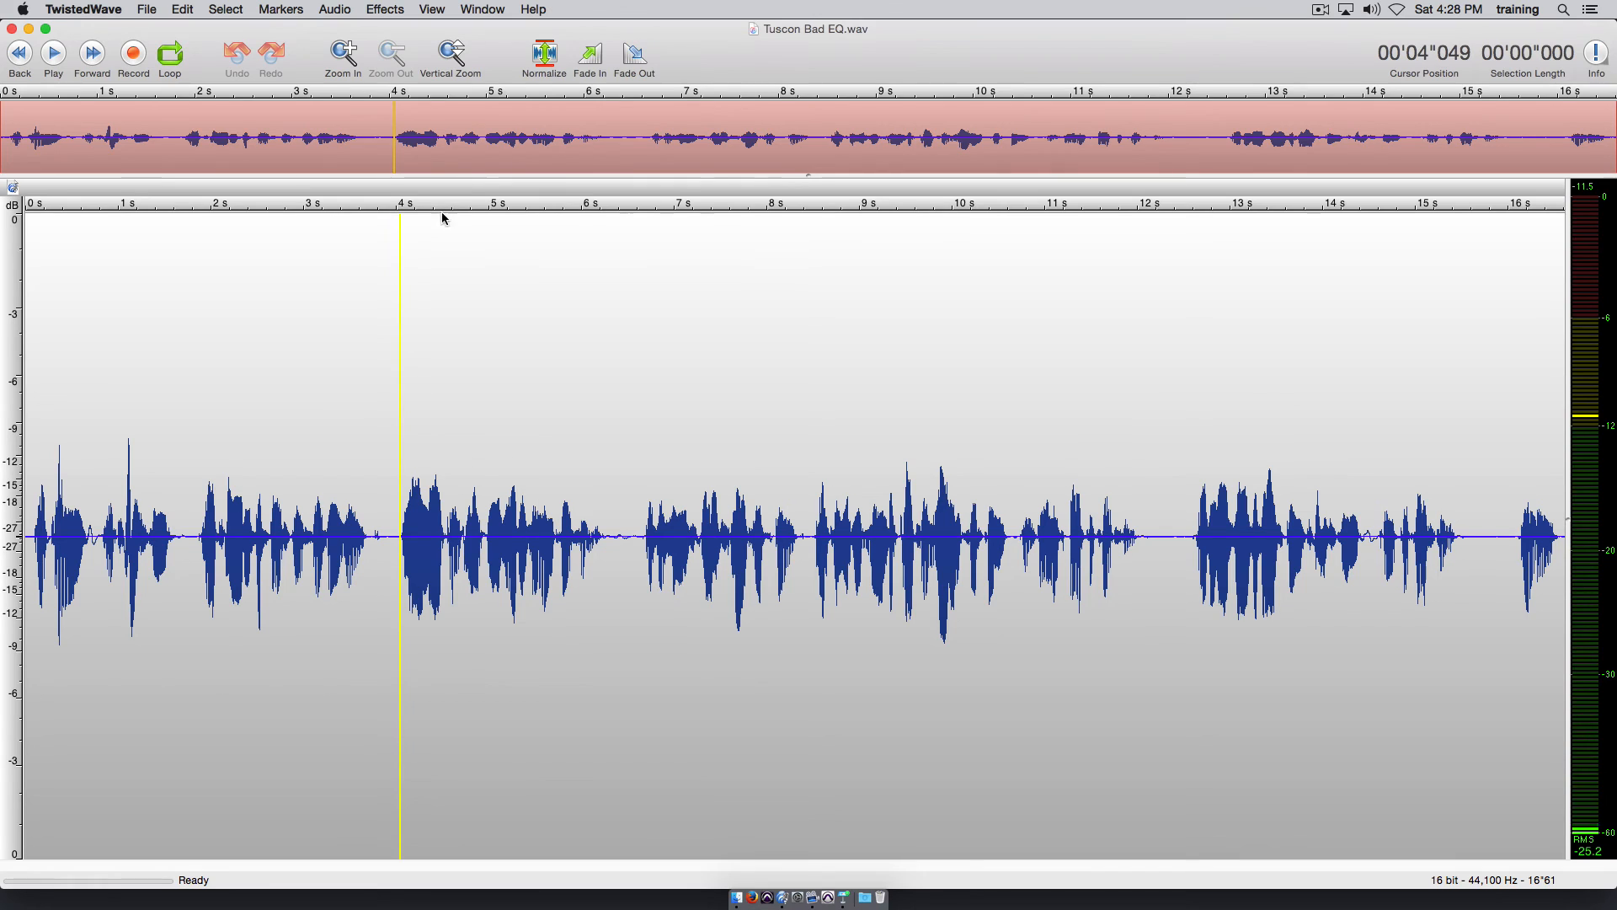
# Open TDR Nova and enable band I as a low shelf at 64 Hz with 0.8 dB gain.
pyautogui.click(385, 9)
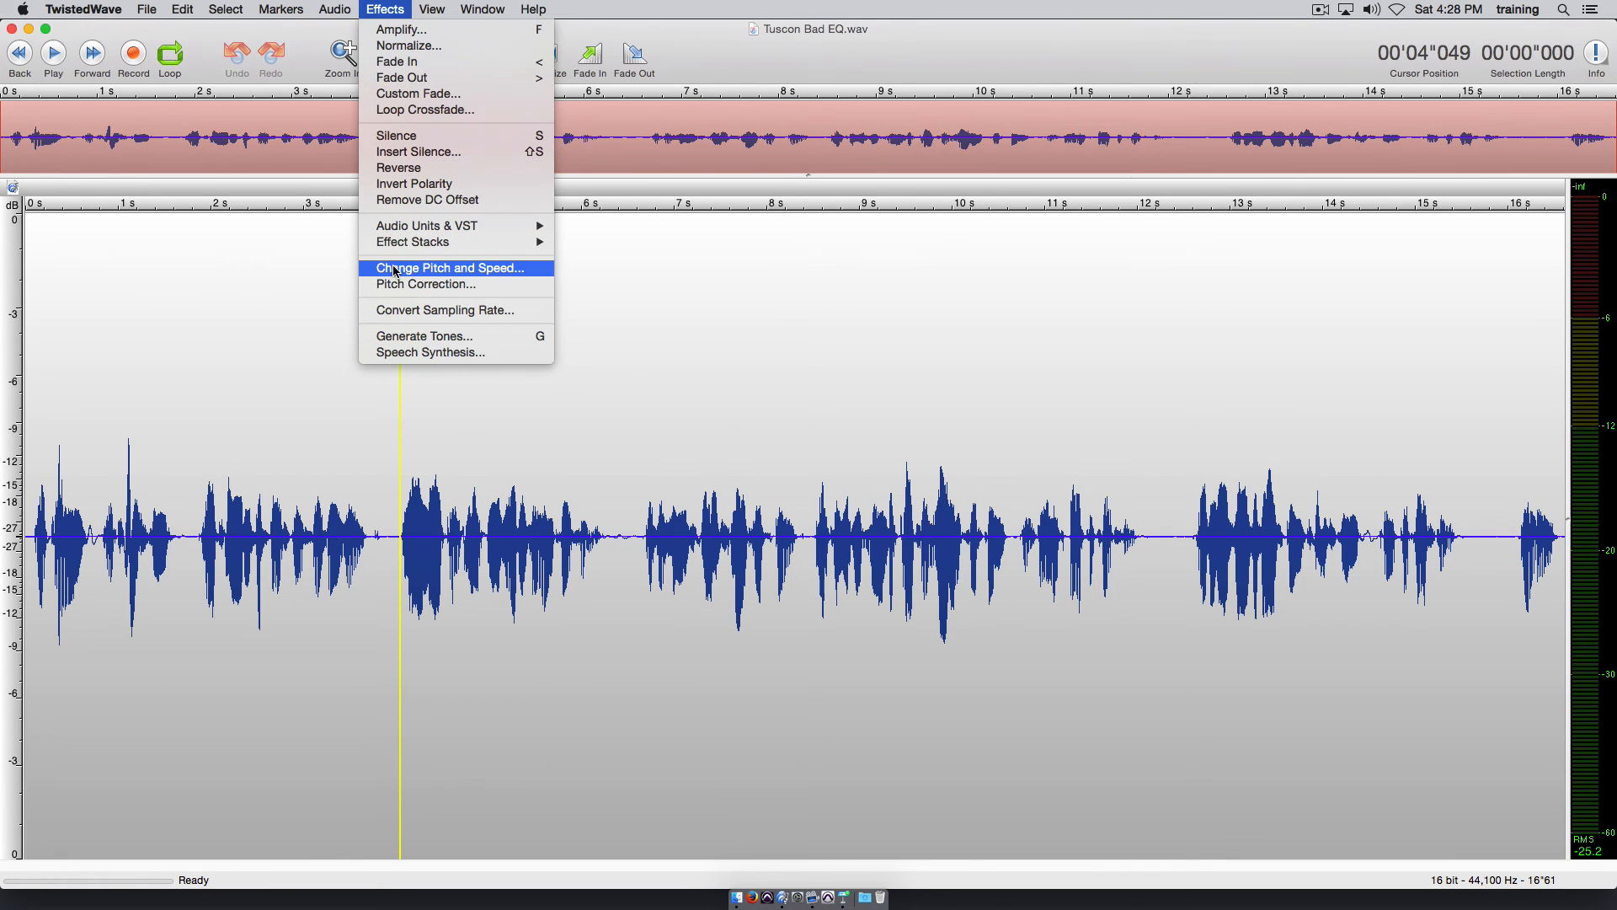
pyautogui.moveTo(398, 231)
pyautogui.moveTo(615, 495)
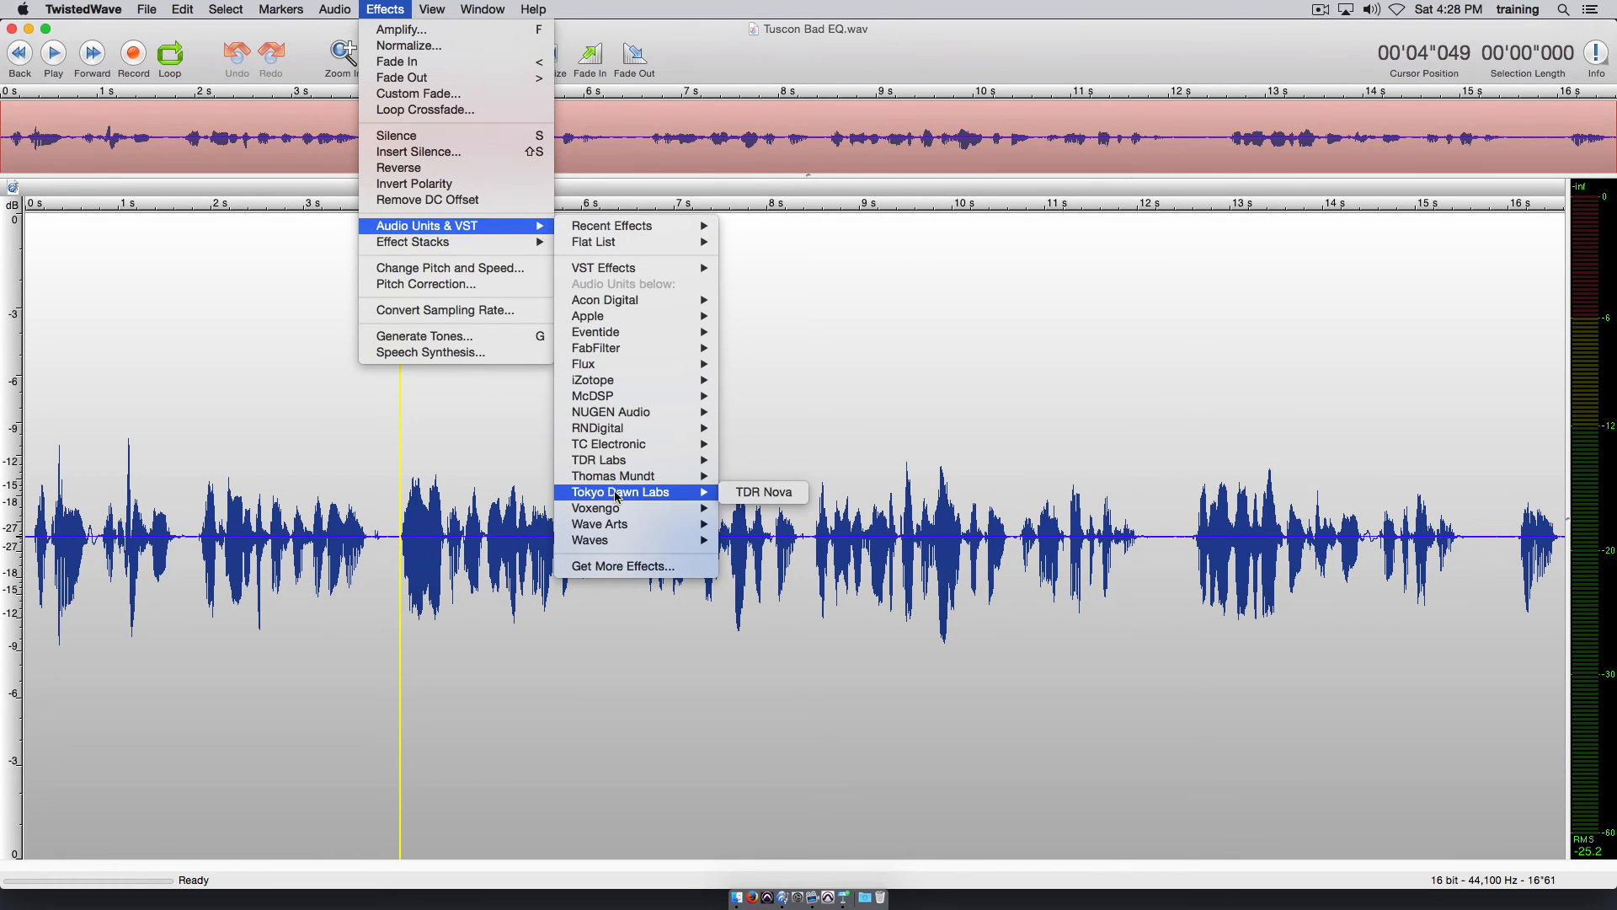
pyautogui.click(770, 494)
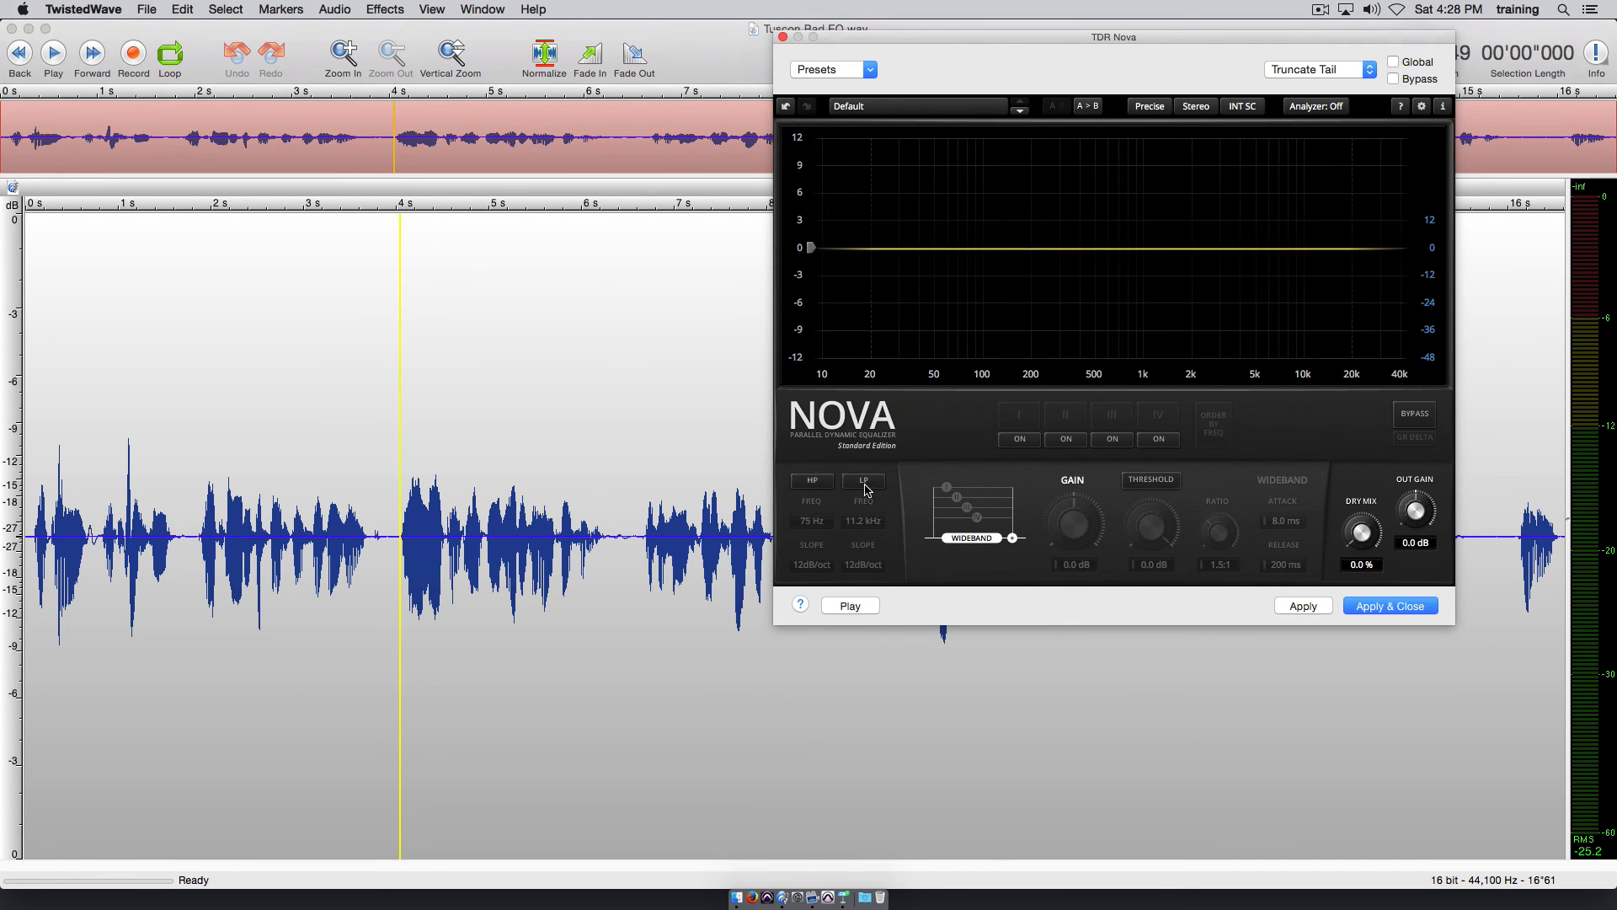
pyautogui.moveTo(977, 33); pyautogui.dragTo(912, 50)
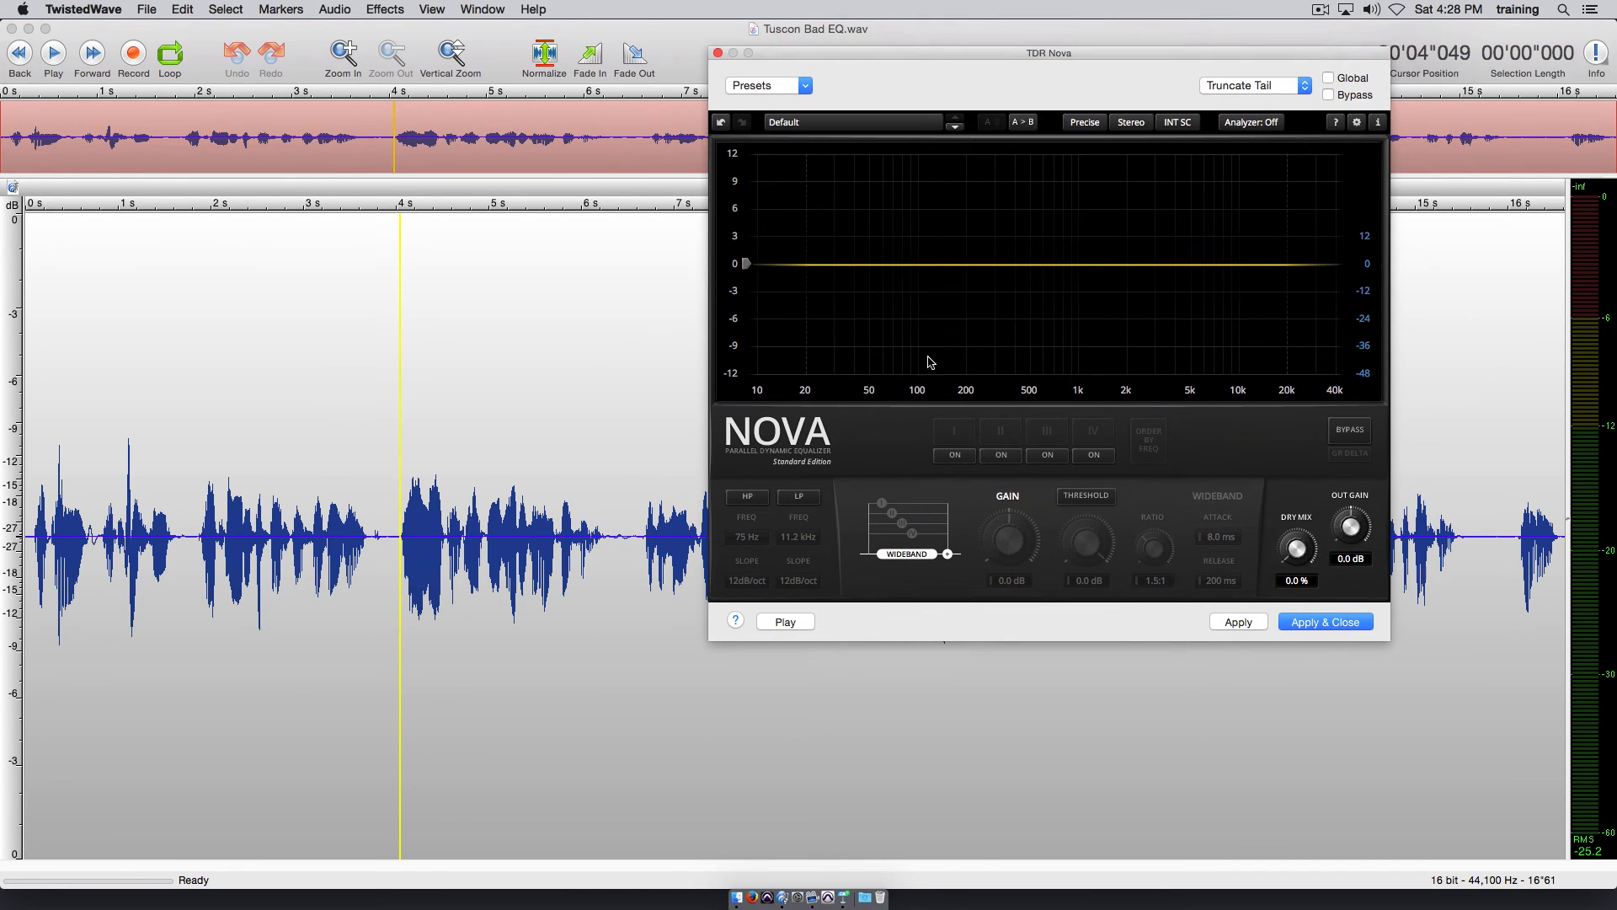
pyautogui.click(955, 456)
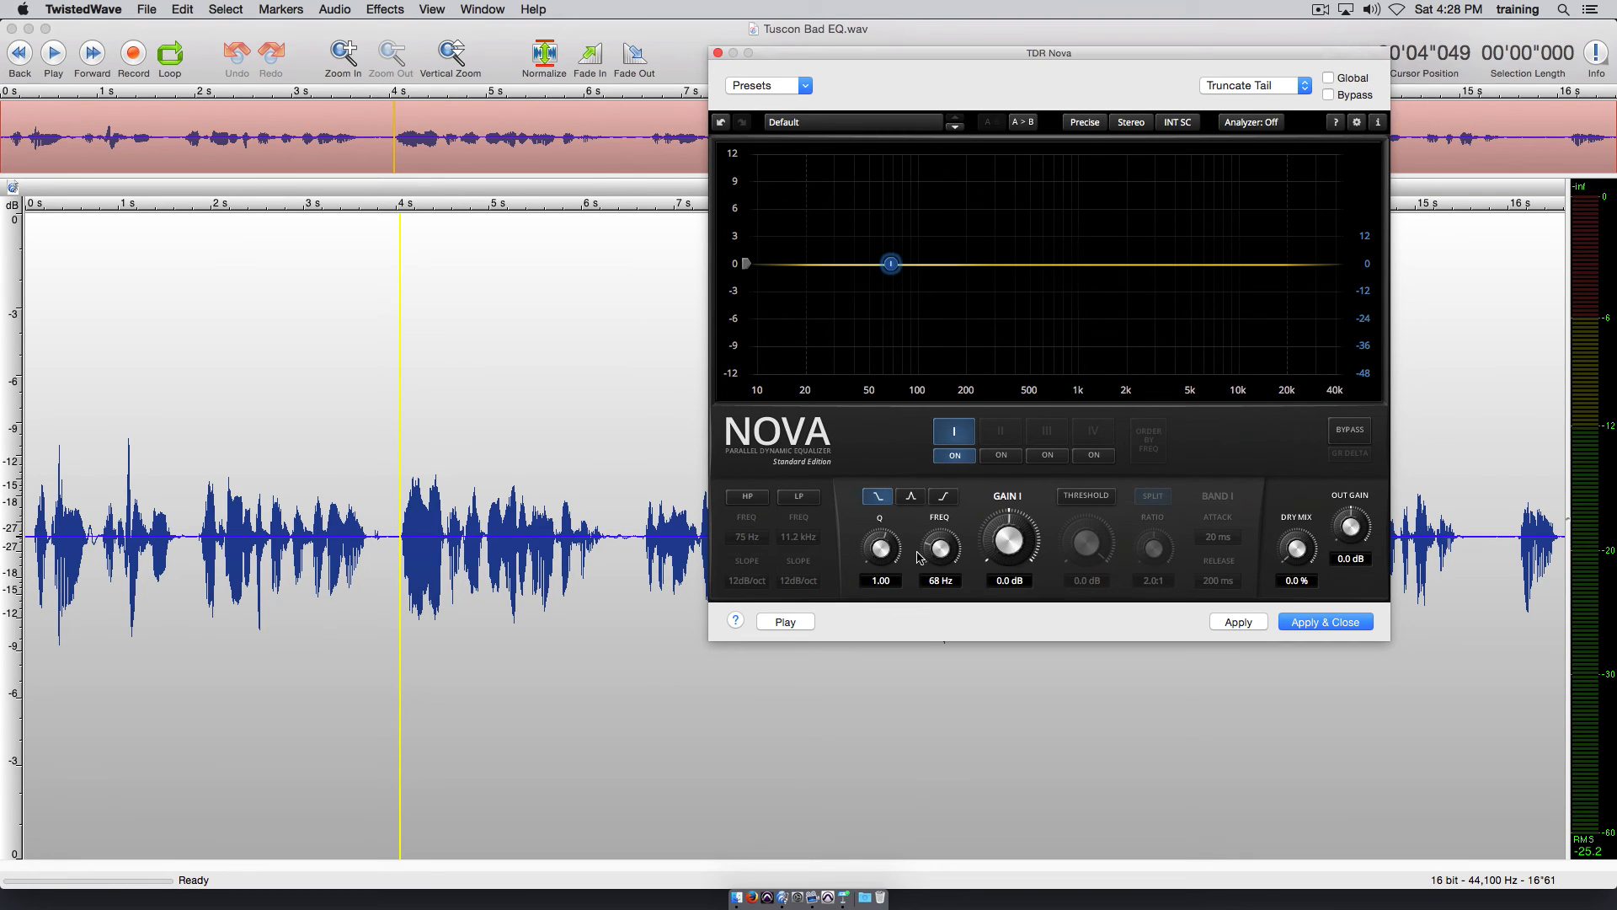
pyautogui.moveTo(942, 556); pyautogui.dragTo(1010, 543)
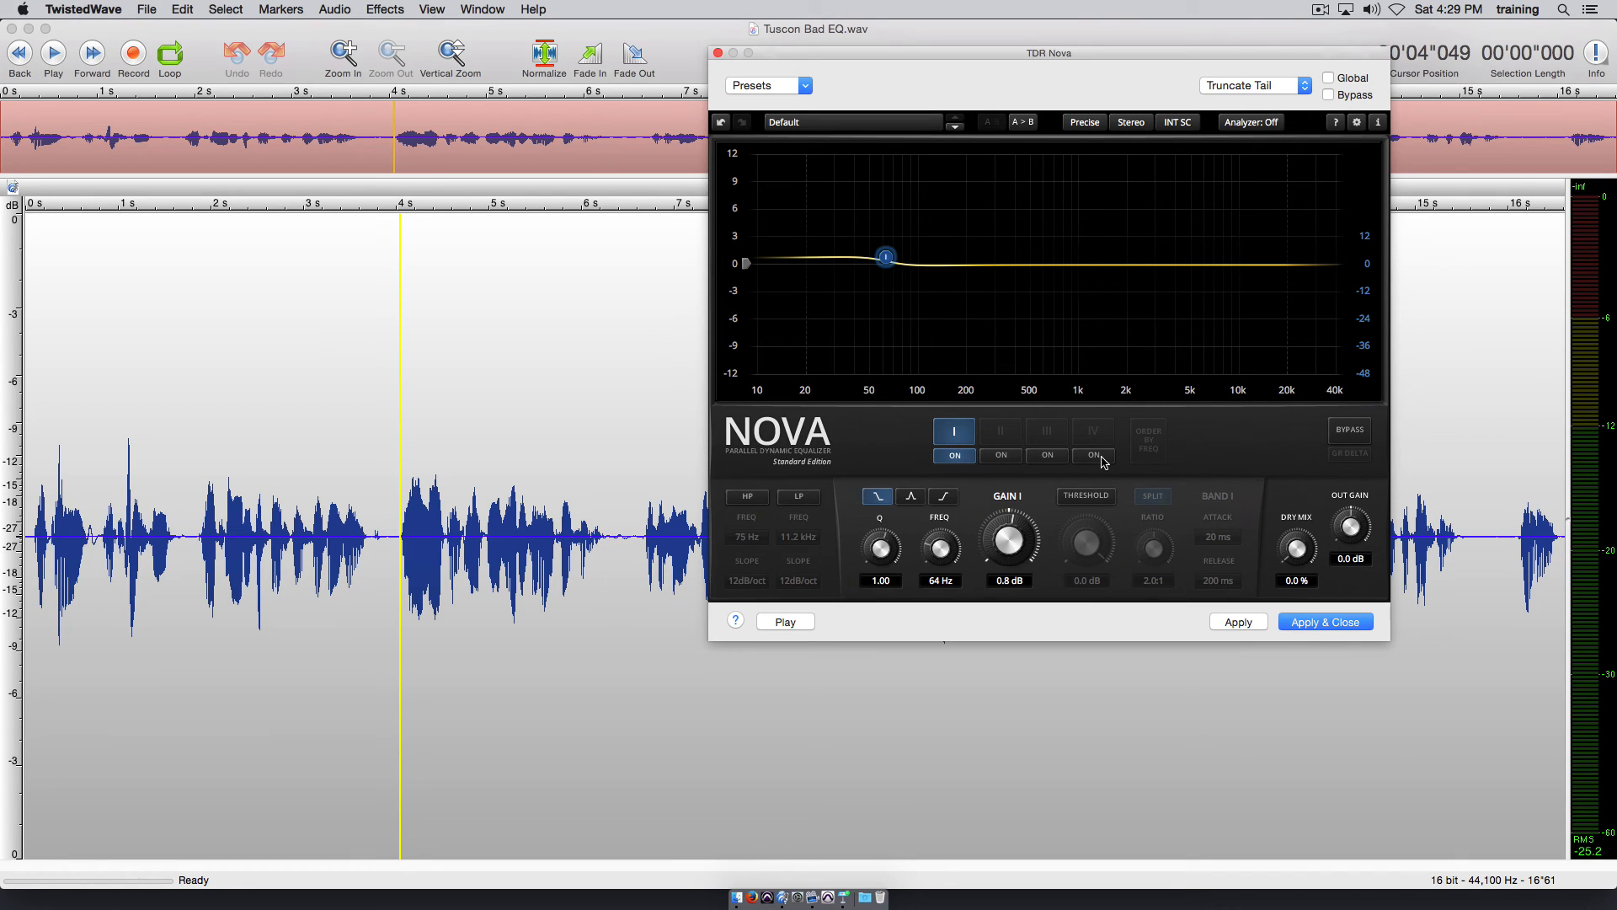
# Switch band I to a bell at 80 Hz with 4.3 dB gain and widen it to a Q of 0.58.
pyautogui.click(912, 497)
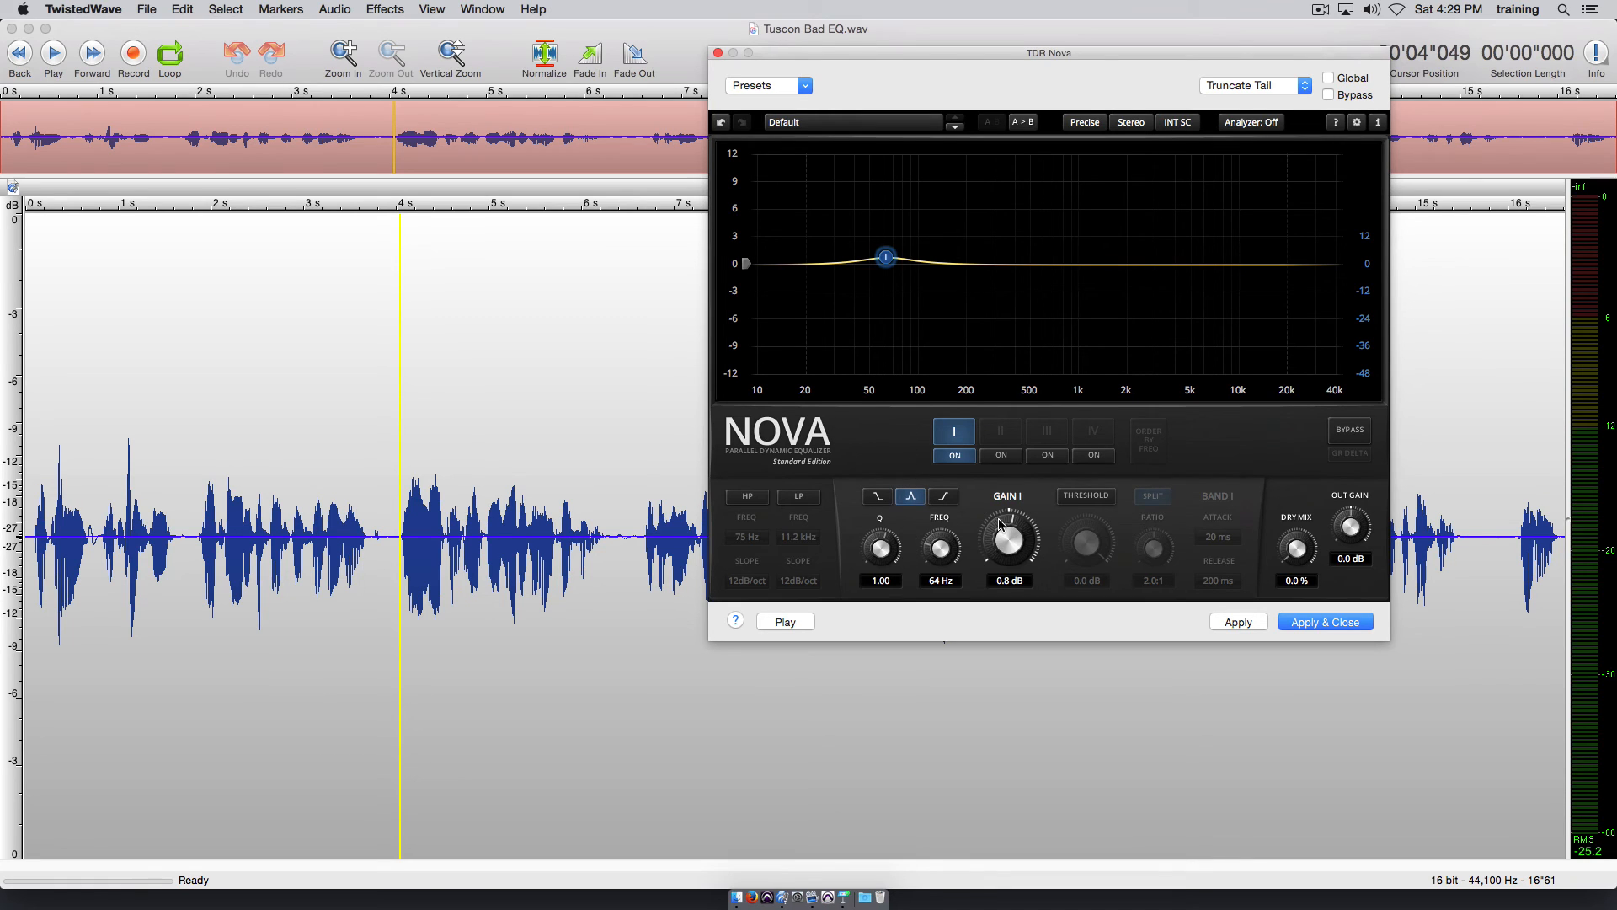
pyautogui.moveTo(1007, 549); pyautogui.dragTo(884, 563)
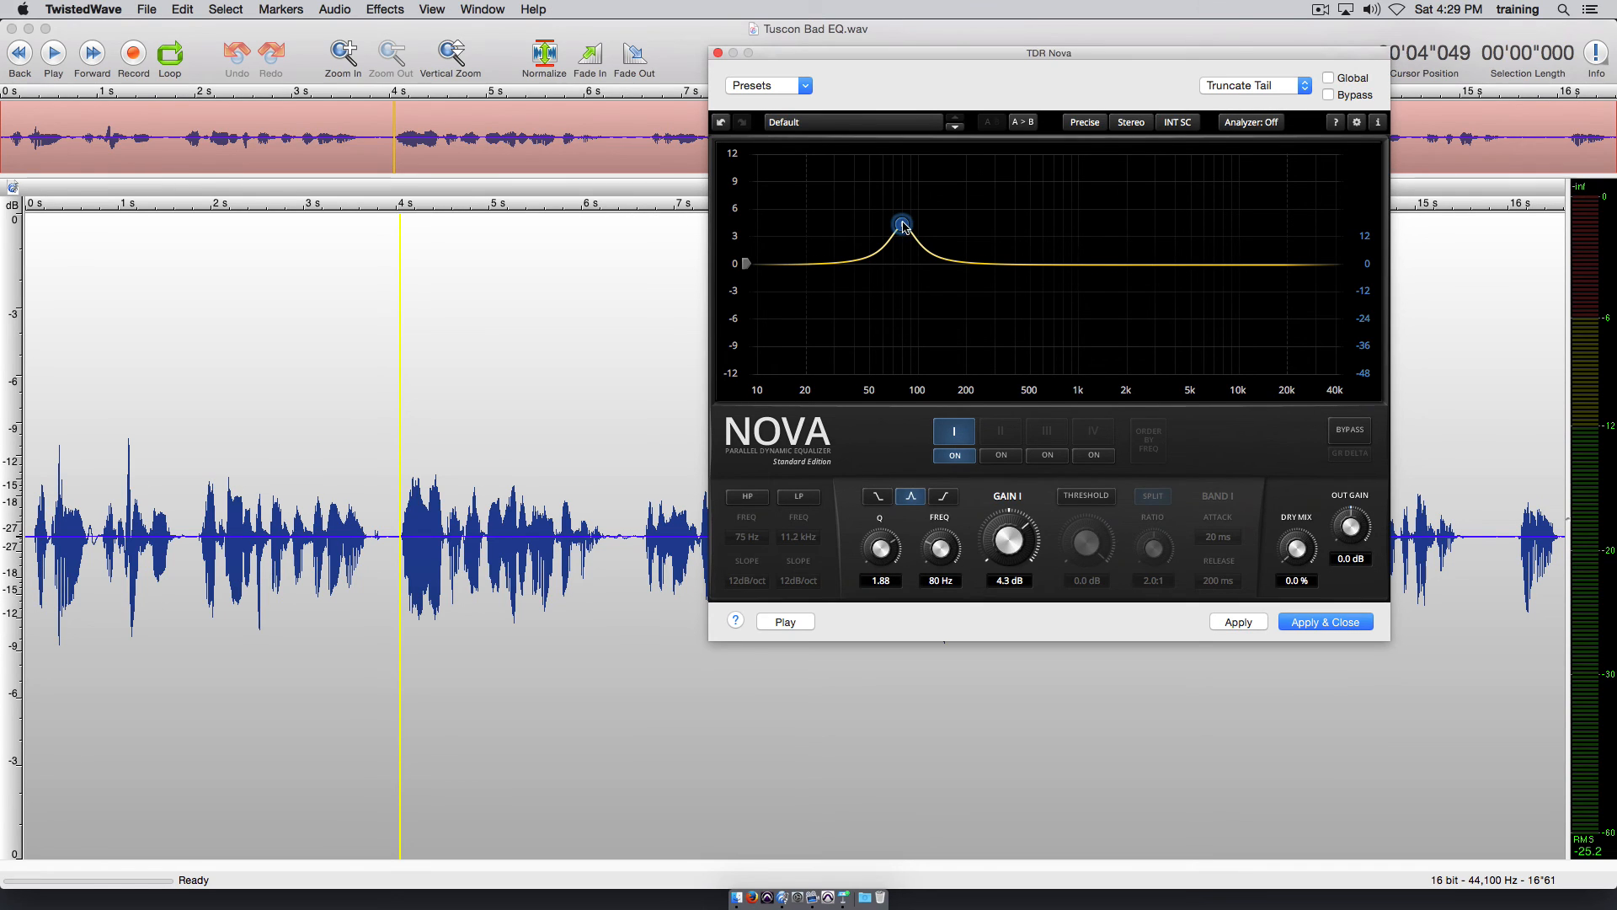
pyautogui.scroll(-5, 902, 226)
pyautogui.scroll(-10, 902, 225)
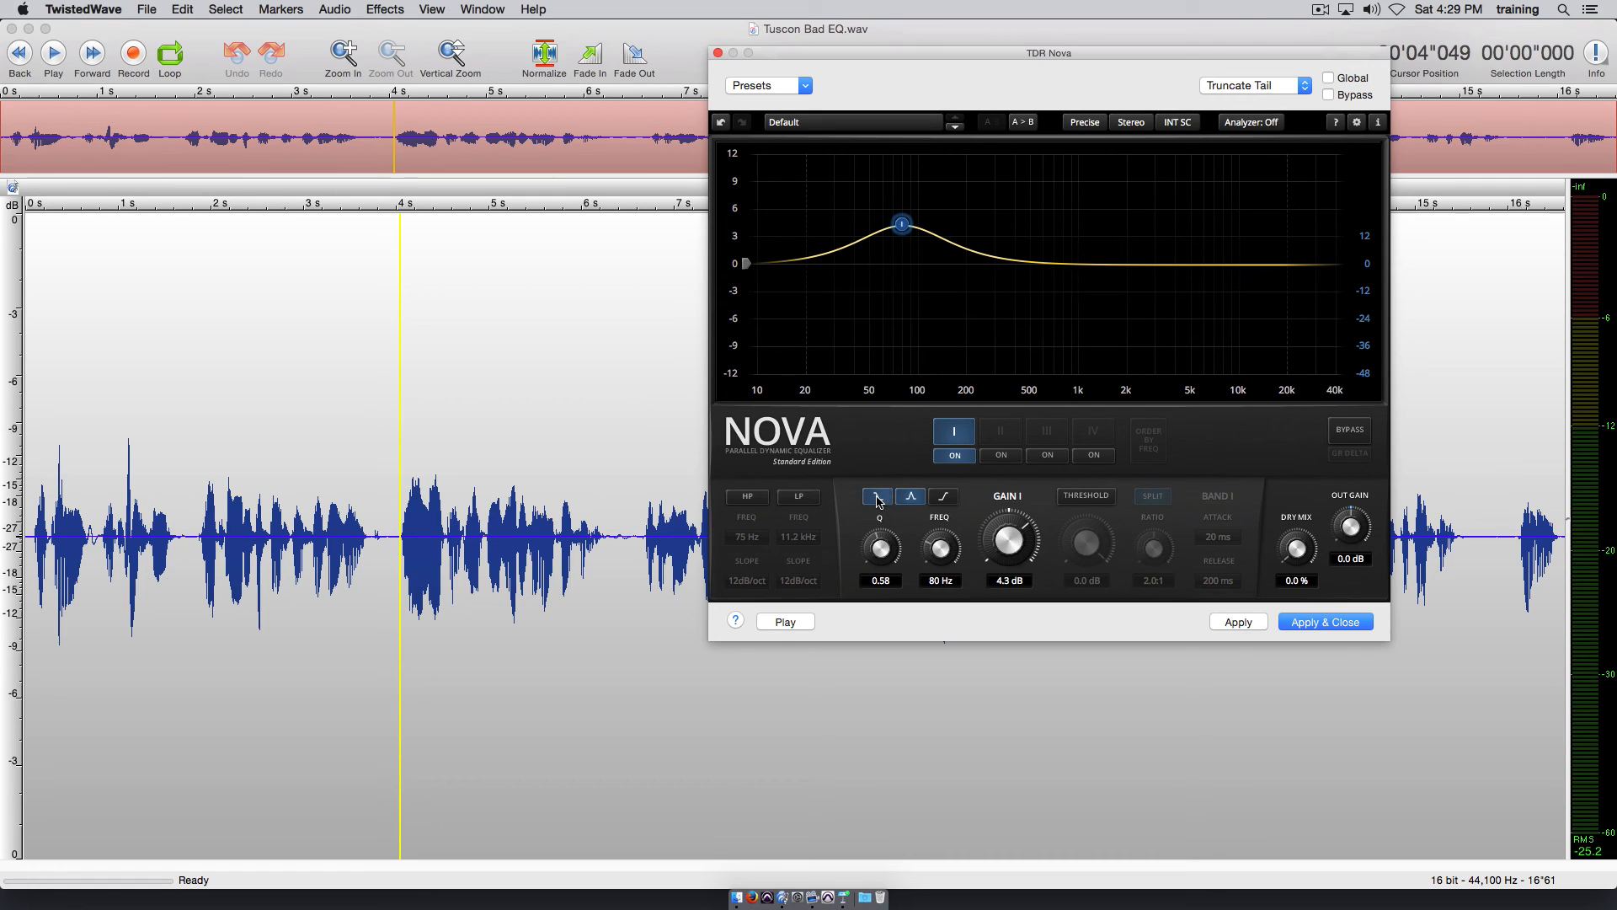
# Return band I to a low shelf and flatten it to 0.1 dB gain at 83 Hz.
pyautogui.click(877, 497)
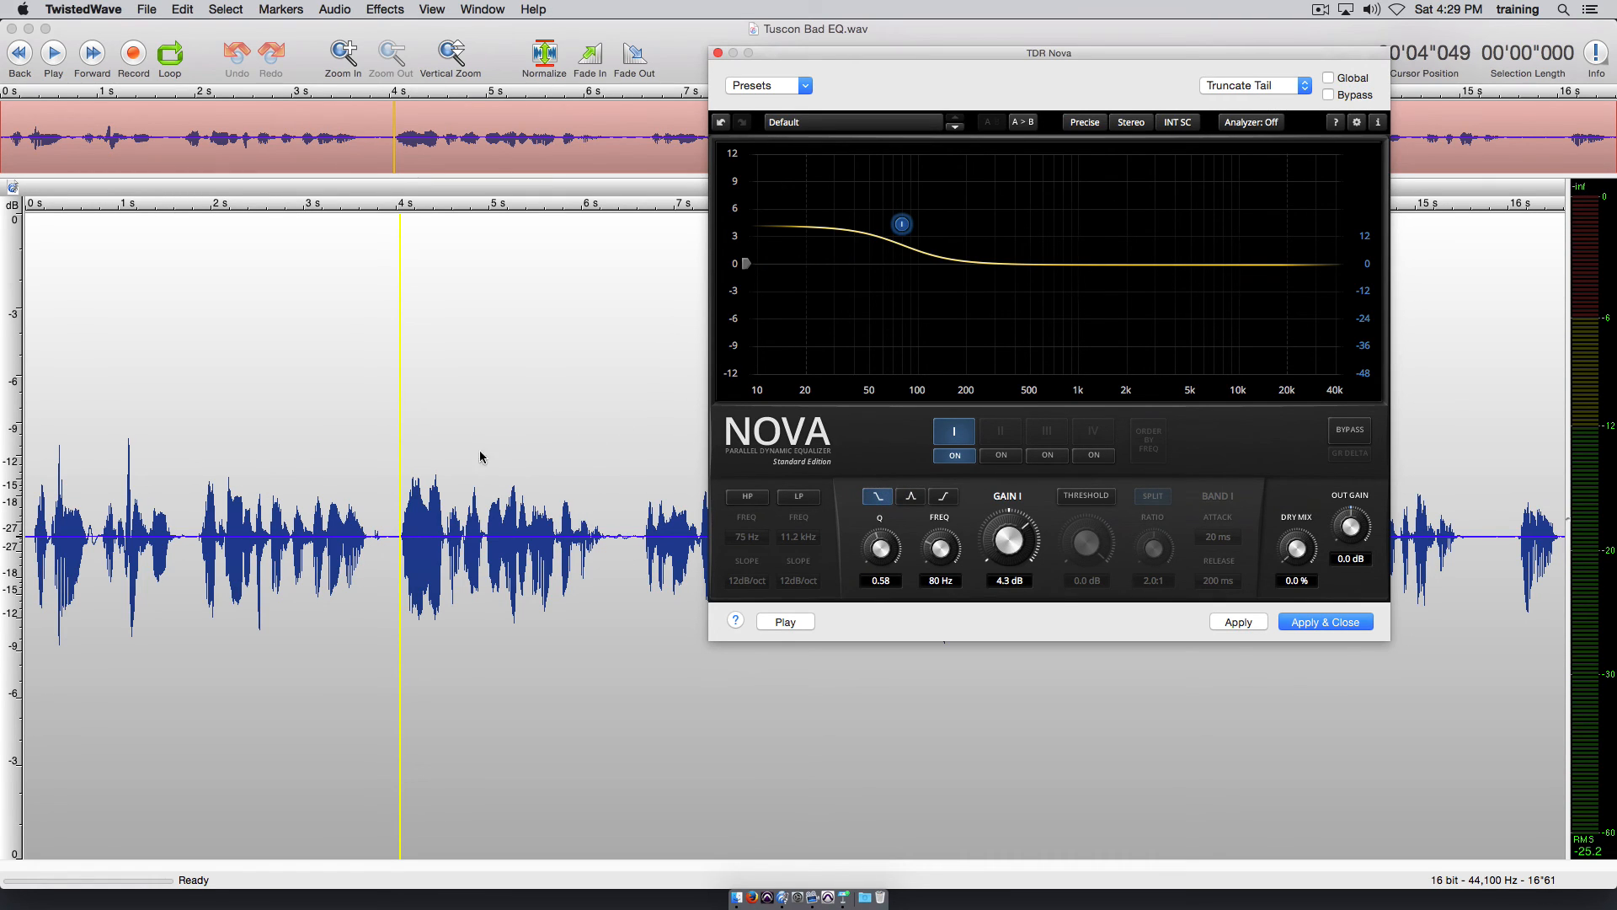
pyautogui.moveTo(901, 225); pyautogui.dragTo(904, 265)
pyautogui.click(509, 426)
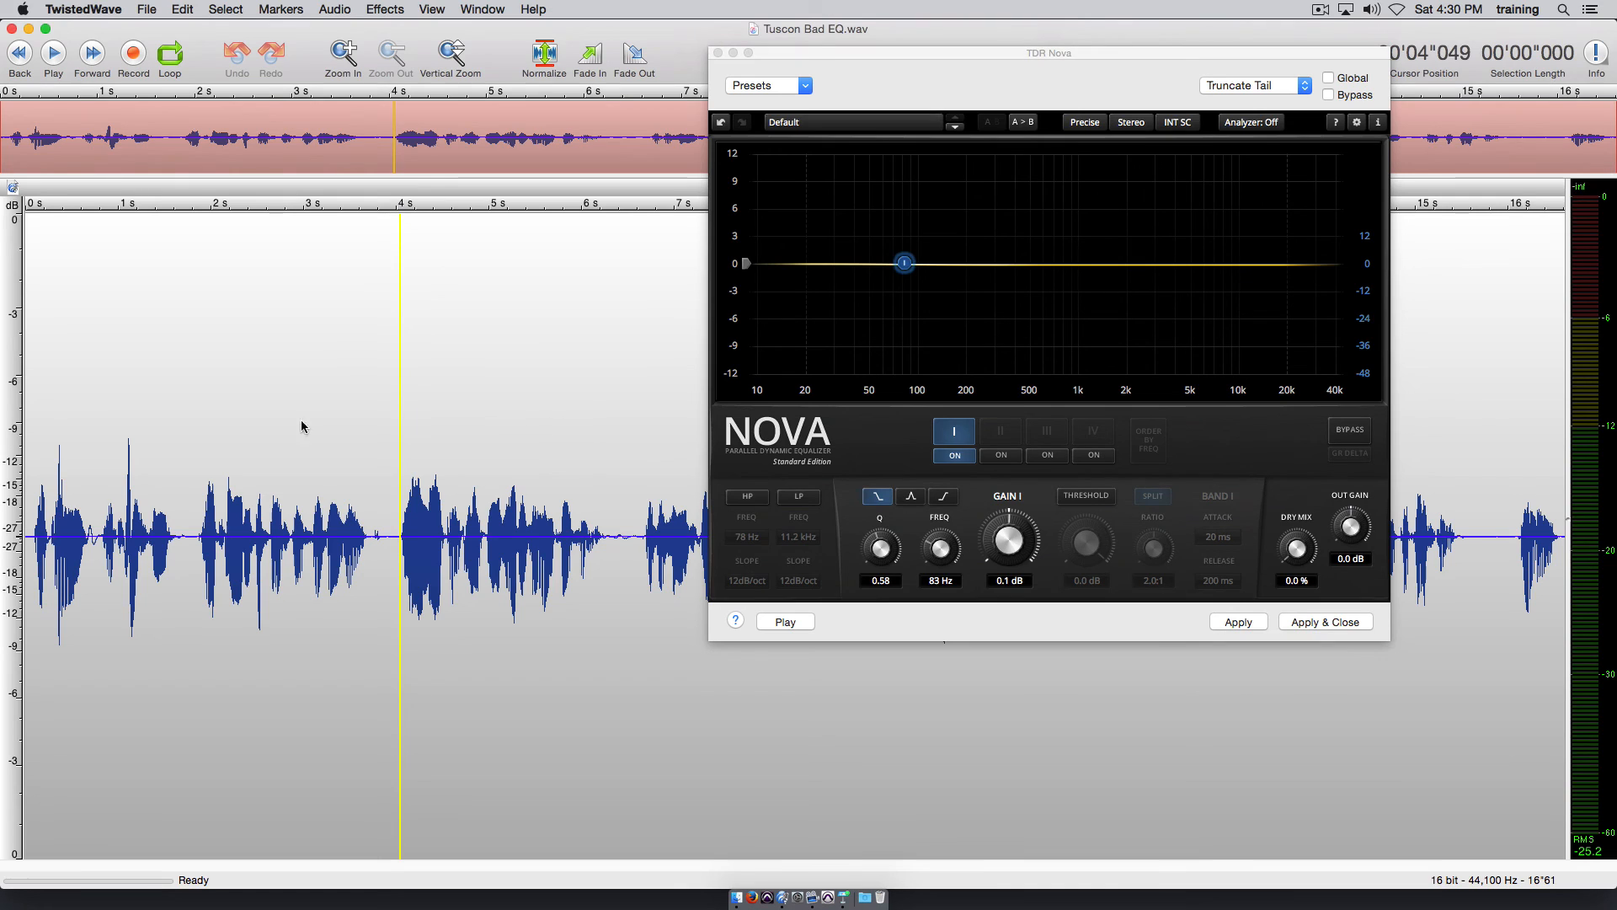
# Preview about 4.6 s of speech starting near 1.56 s while moving the low shelf to 462 Hz with -12.0 dB gain.
pyautogui.moveTo(171, 429); pyautogui.dragTo(594, 434)
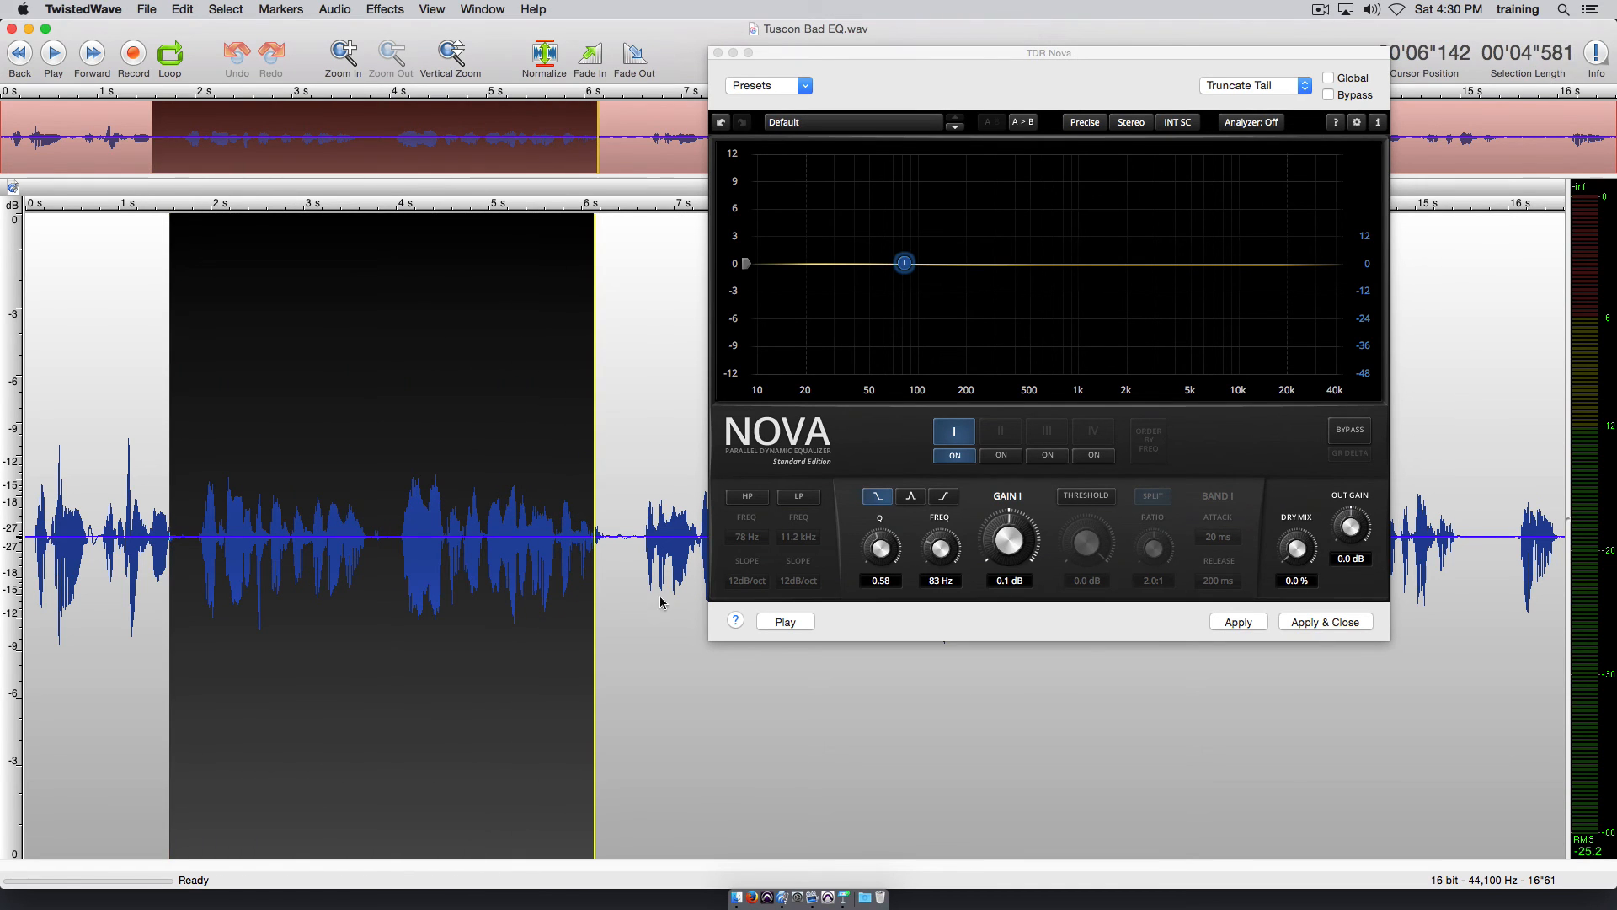
pyautogui.click(791, 621)
pyautogui.moveTo(903, 263); pyautogui.dragTo(1027, 387)
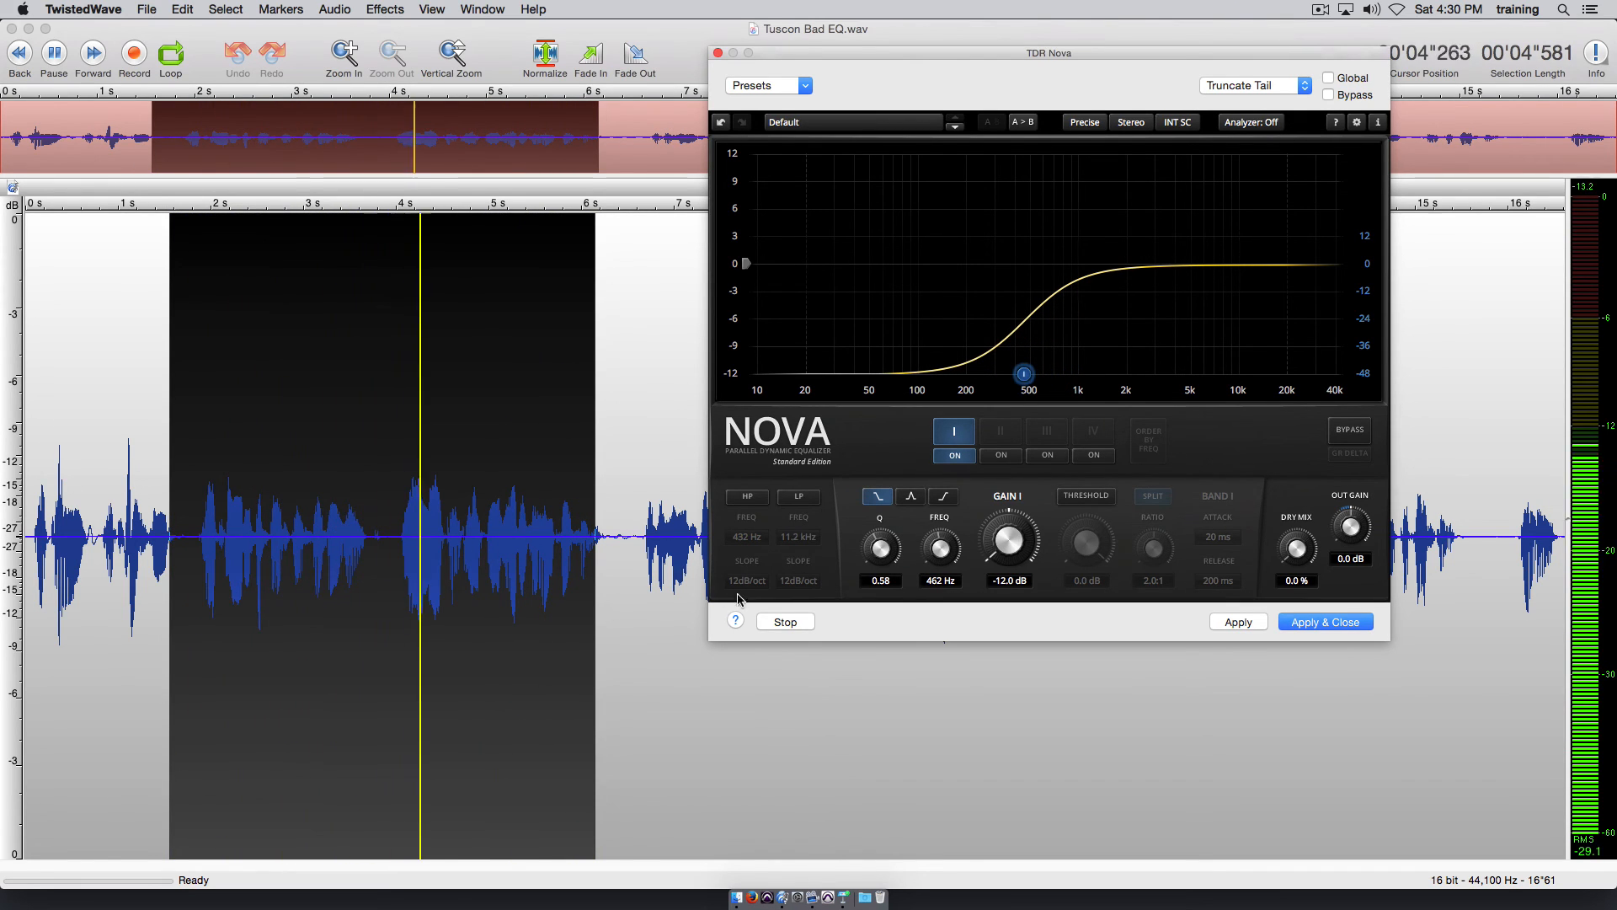
# Move the band I low shelf to 270 Hz at -5.4 dB, and enable band IV as a high shelf at 1799 Hz, 1.3 dB gain, Q 0.71.
pyautogui.click(784, 622)
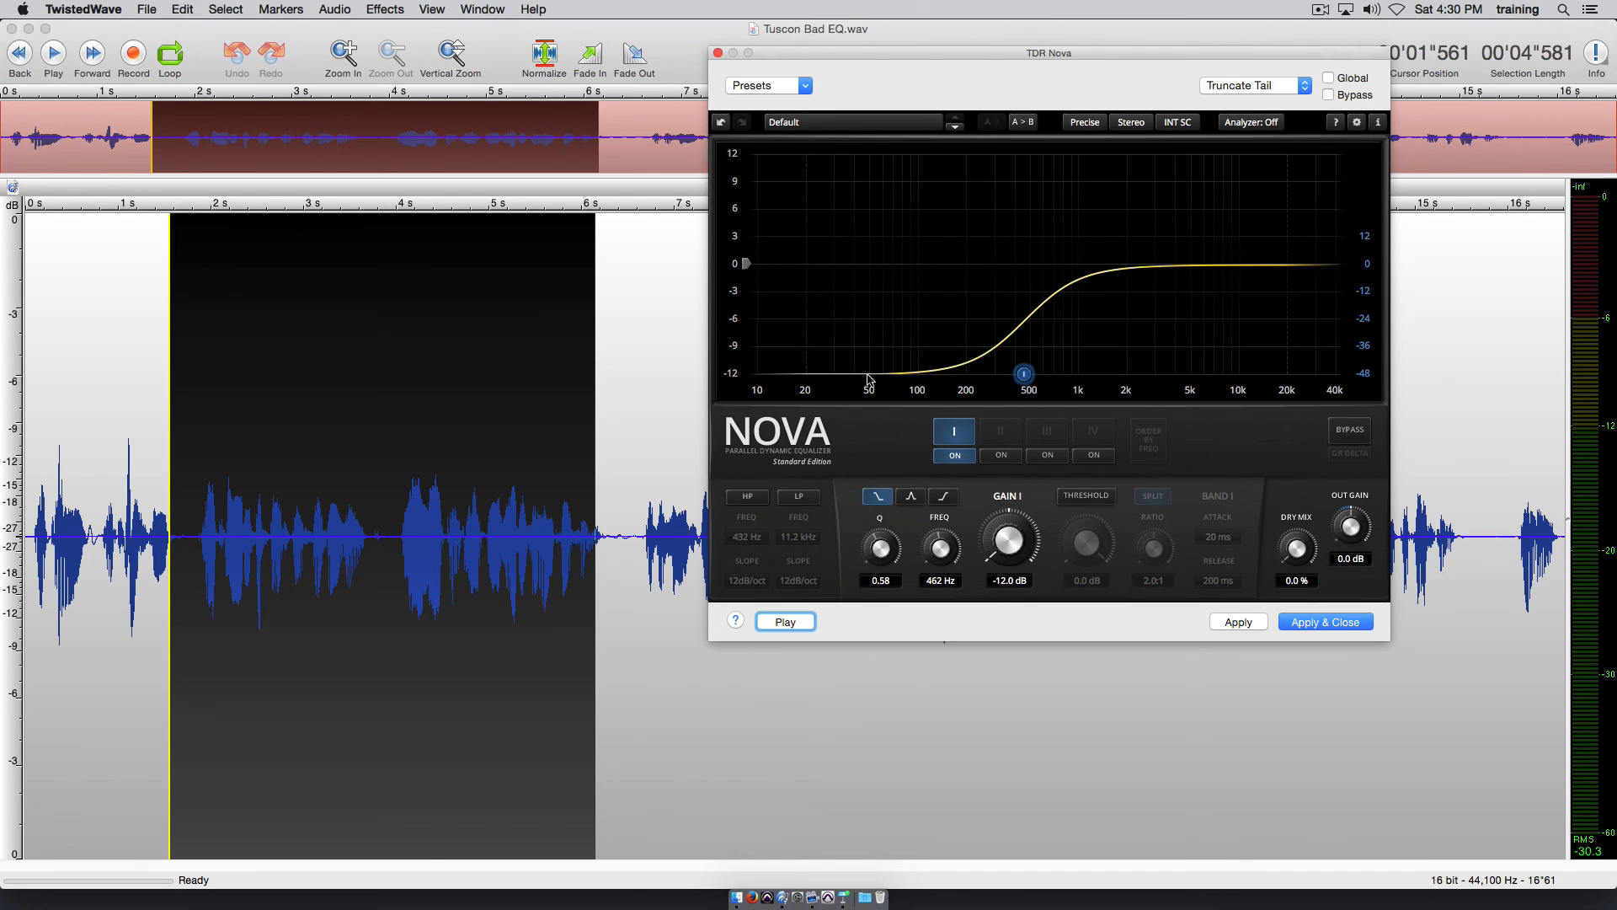
pyautogui.moveTo(1025, 381); pyautogui.dragTo(988, 315)
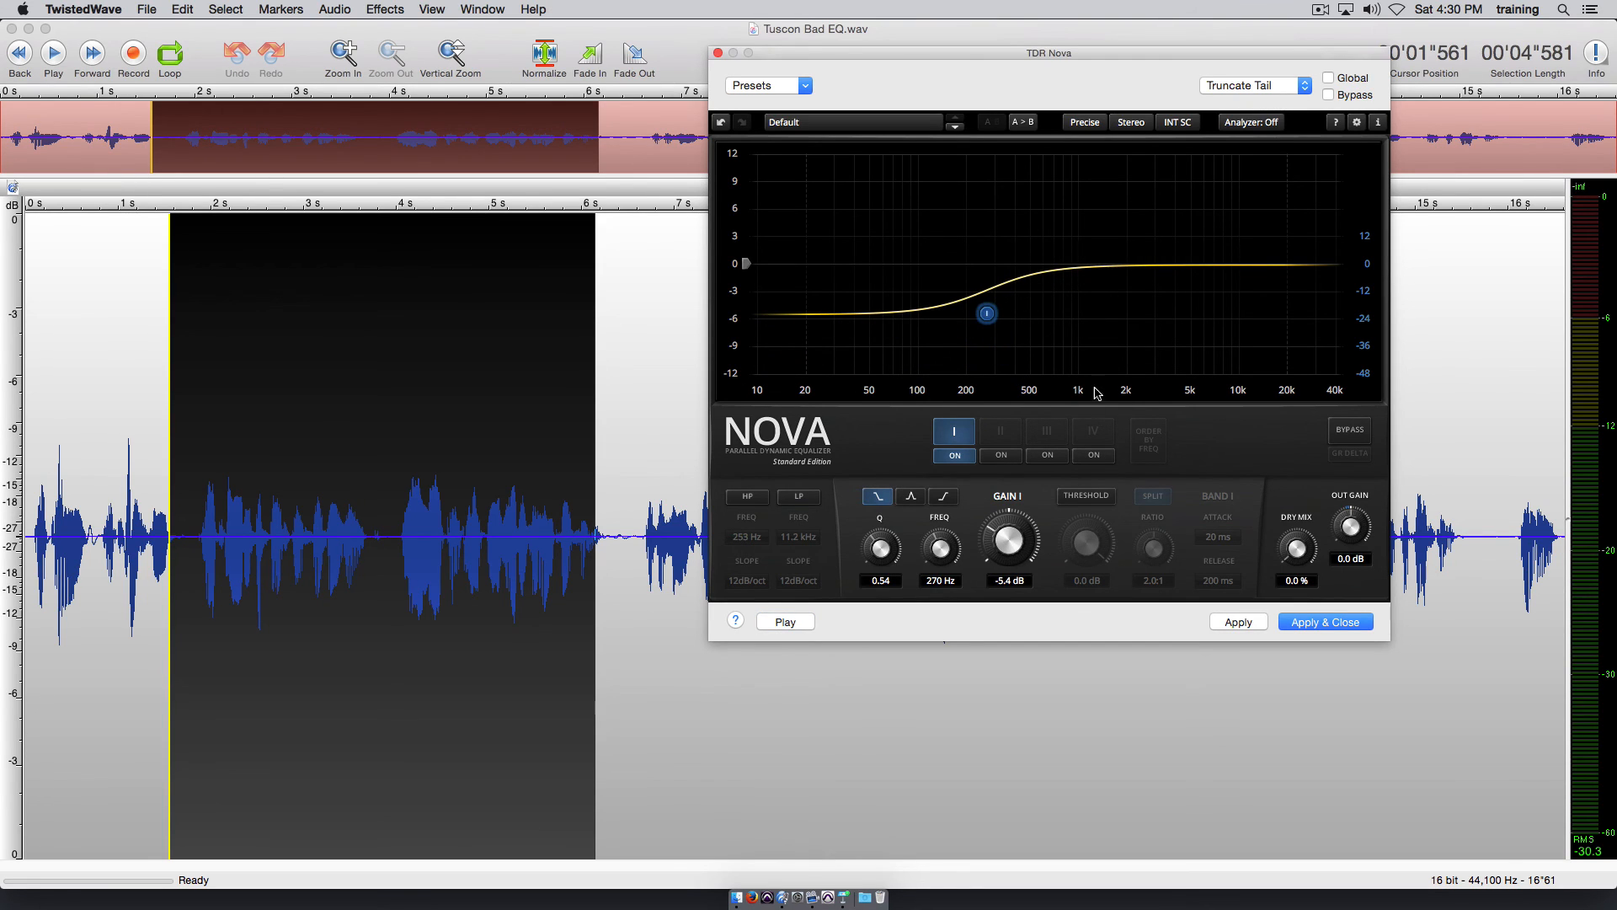
pyautogui.click(1094, 455)
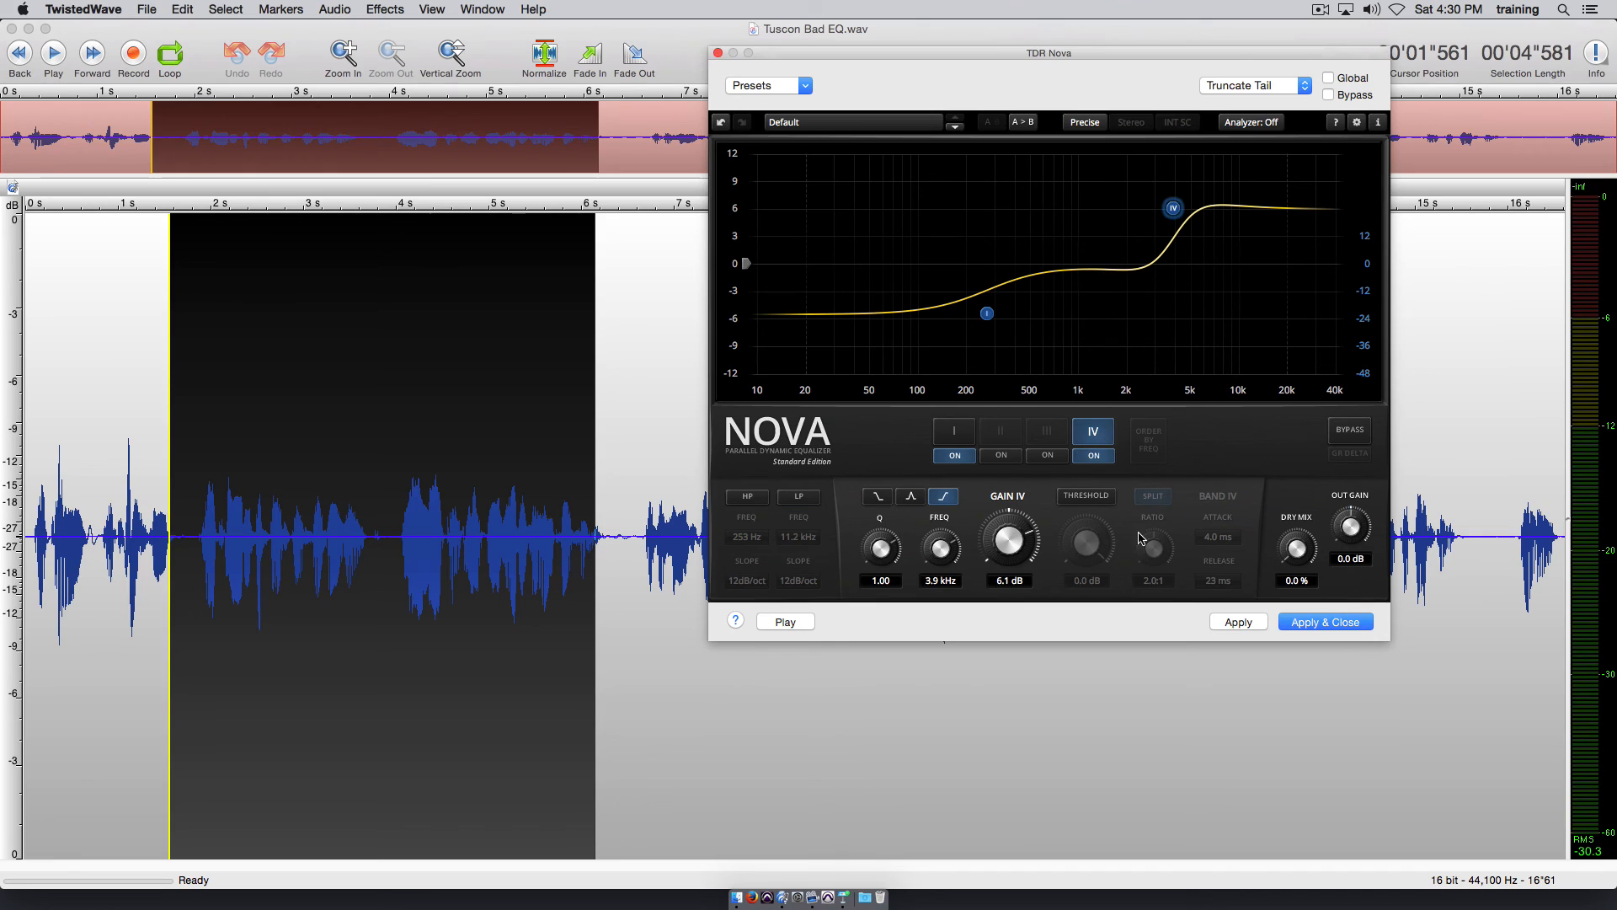
pyautogui.doubleClick(1008, 540)
pyautogui.doubleClick(941, 548)
pyautogui.doubleClick(883, 550)
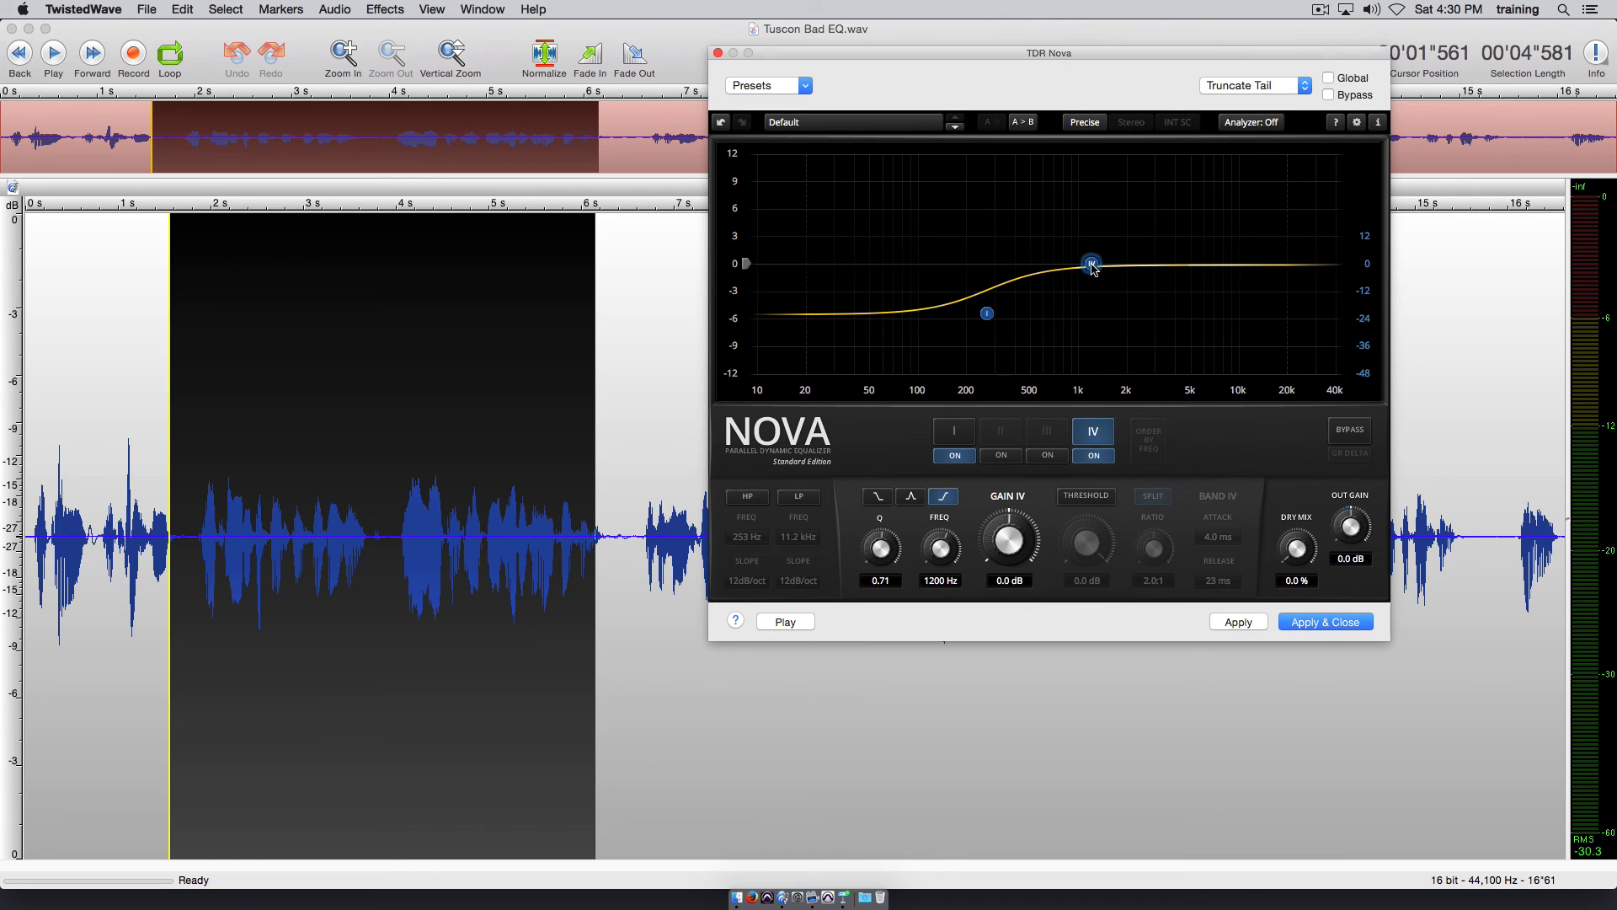
pyautogui.moveTo(1092, 269); pyautogui.dragTo(1122, 256)
# Preview the selection while moving the low shelf to 128 Hz at -2.4 dB and the high shelf to 2.9 kHz at 4.4 dB.
pyautogui.click(792, 622)
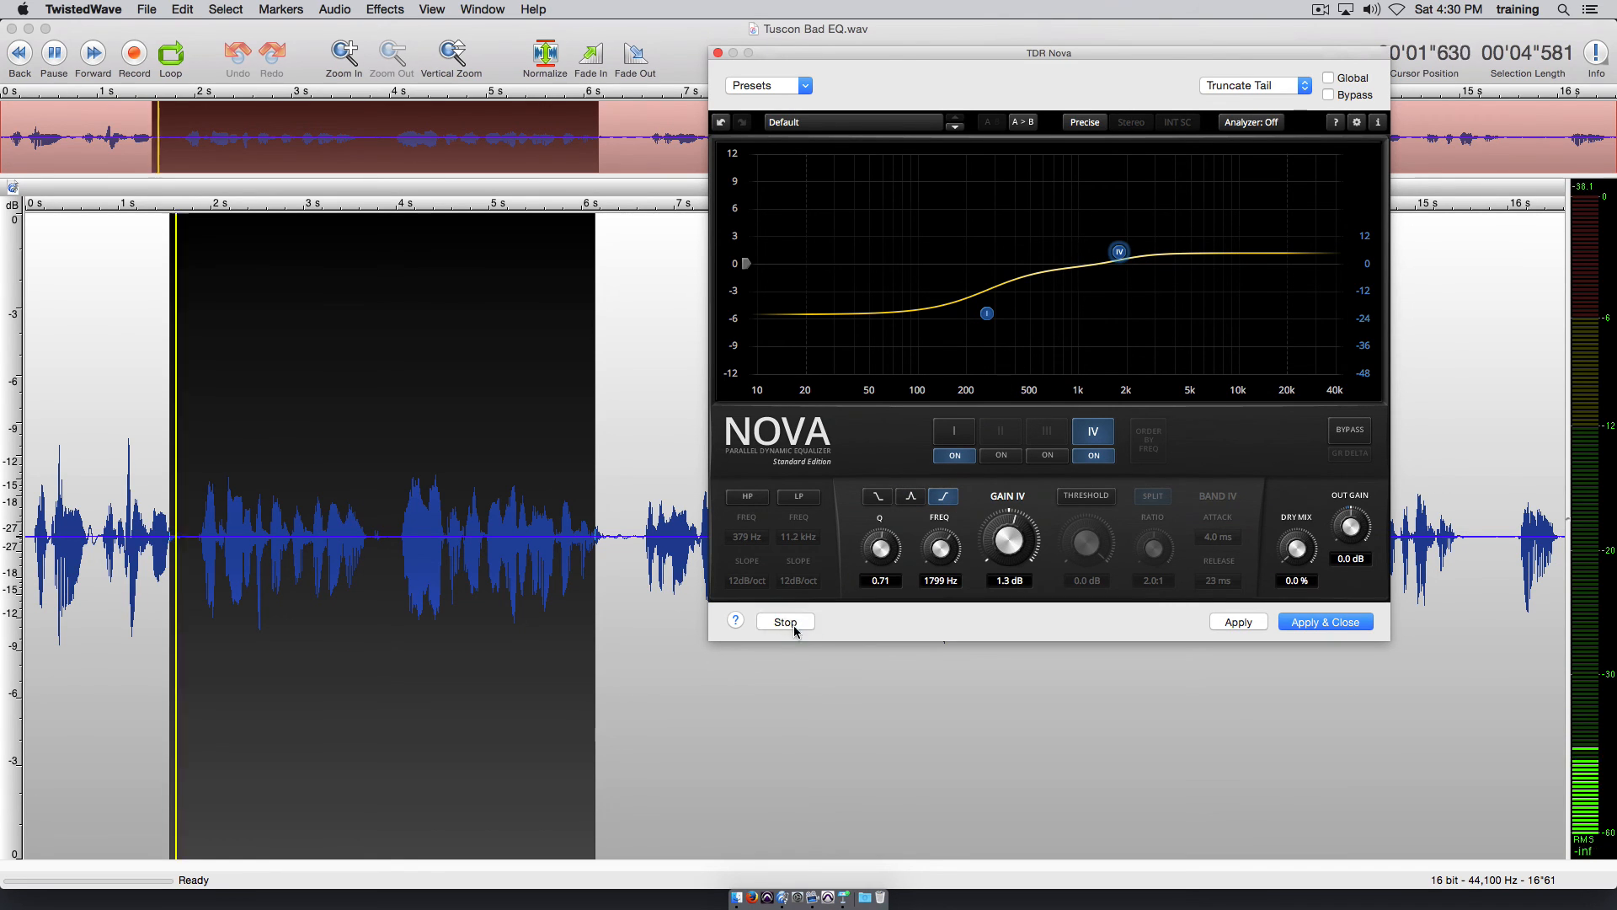
pyautogui.moveTo(1119, 251); pyautogui.dragTo(1162, 206)
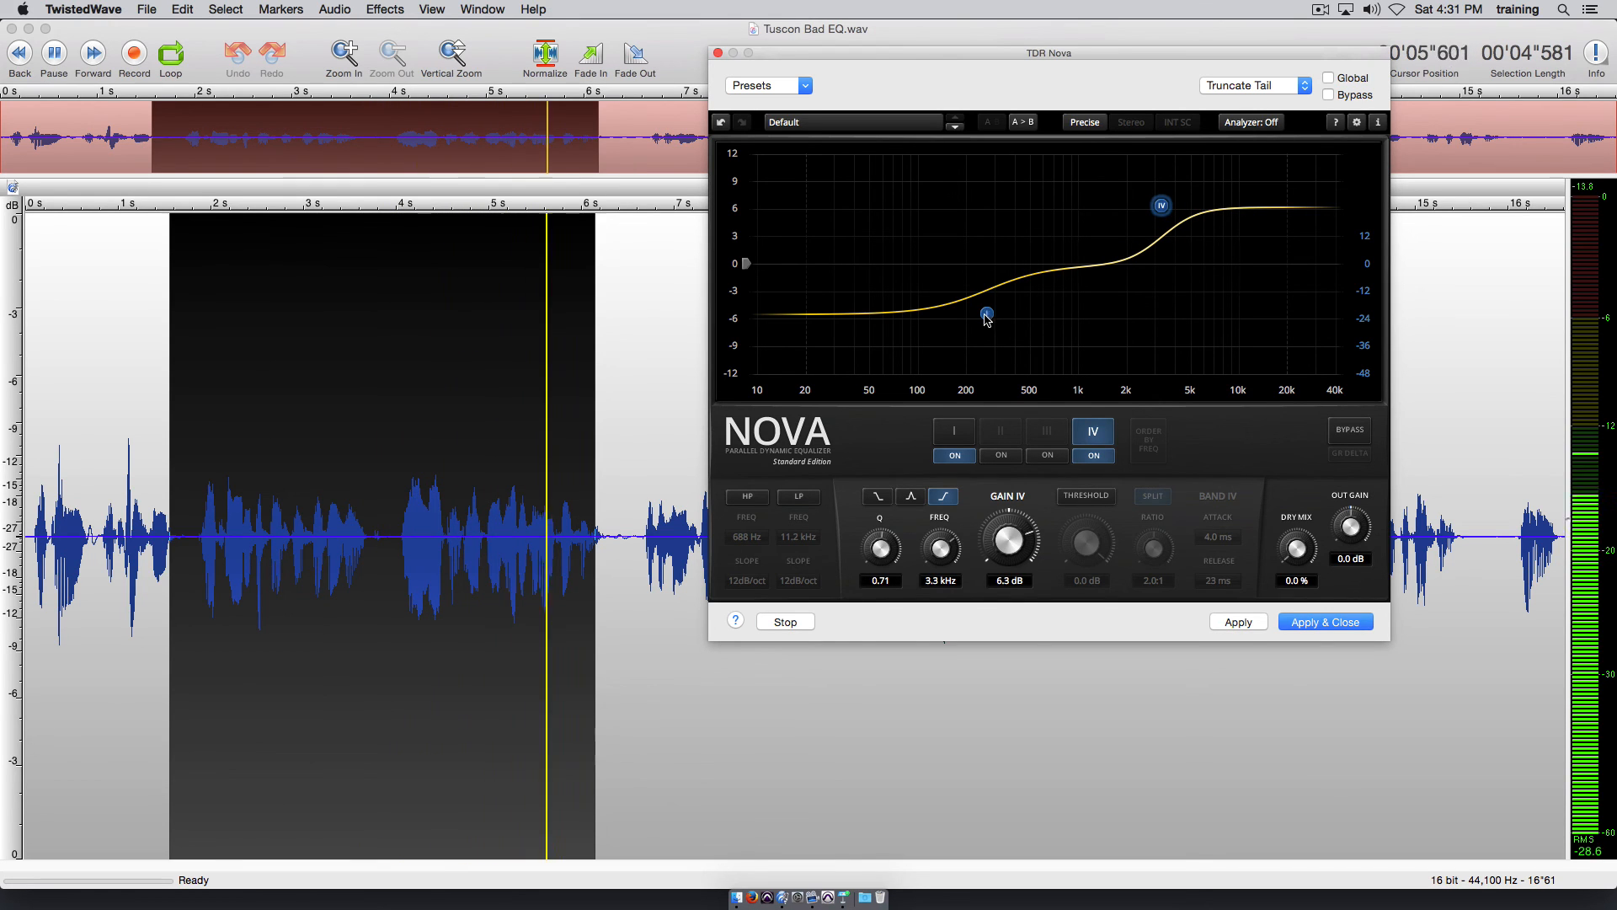
pyautogui.moveTo(987, 315); pyautogui.dragTo(935, 290)
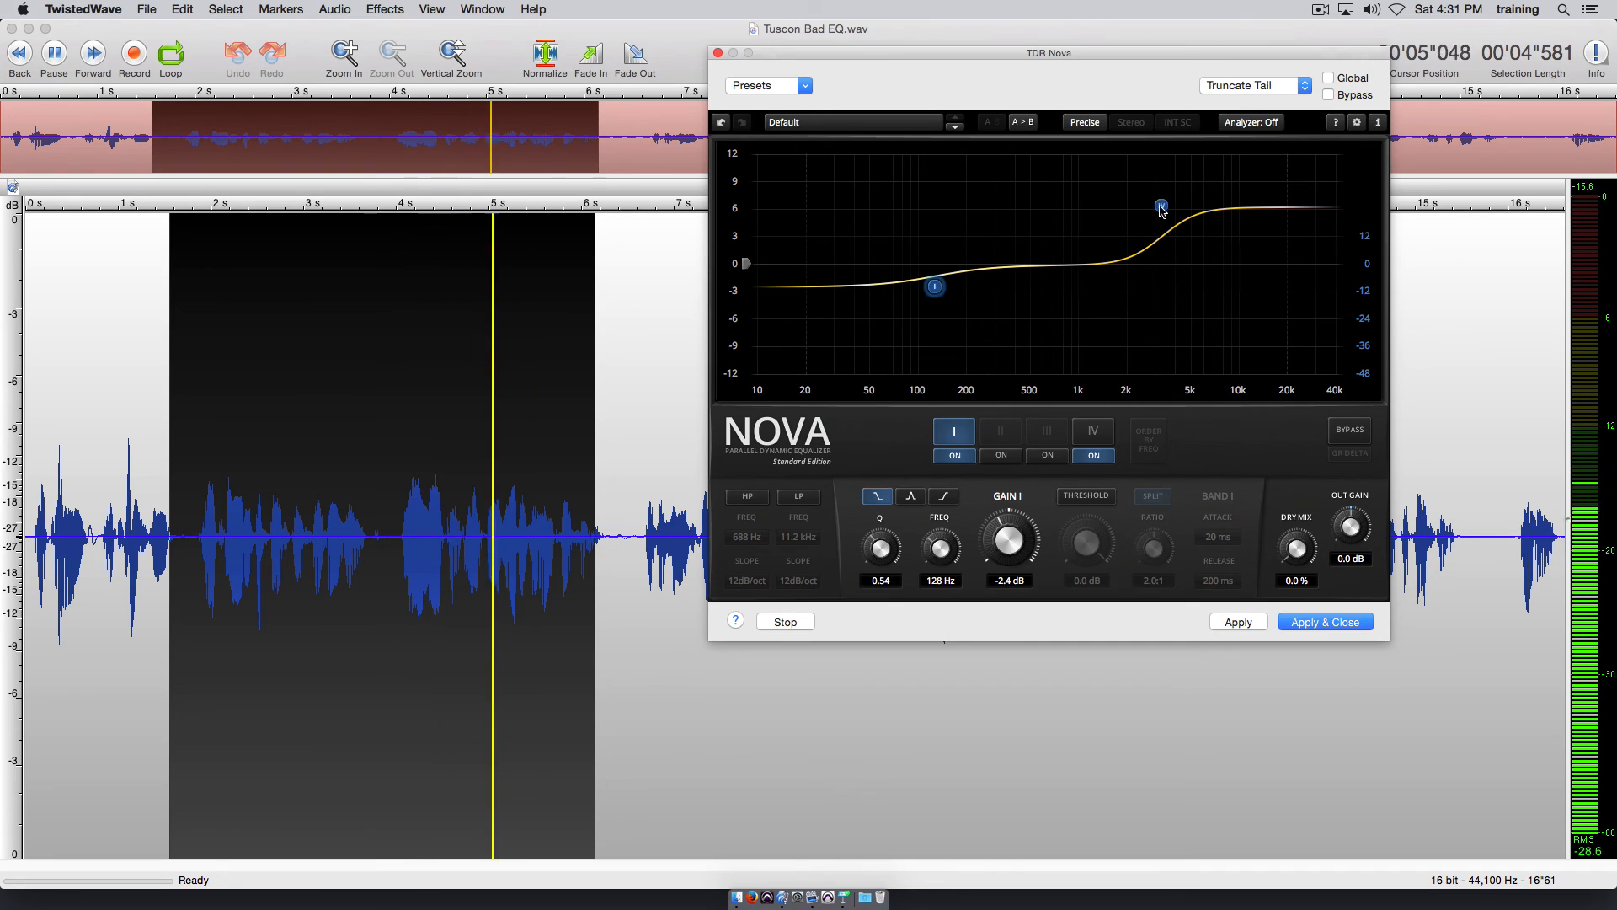
pyautogui.moveTo(1161, 206)
pyautogui.mouseDown()
pyautogui.moveTo(1137, 188)
pyautogui.moveTo(1123, 206)
pyautogui.moveTo(1154, 224)
pyautogui.mouseUp()
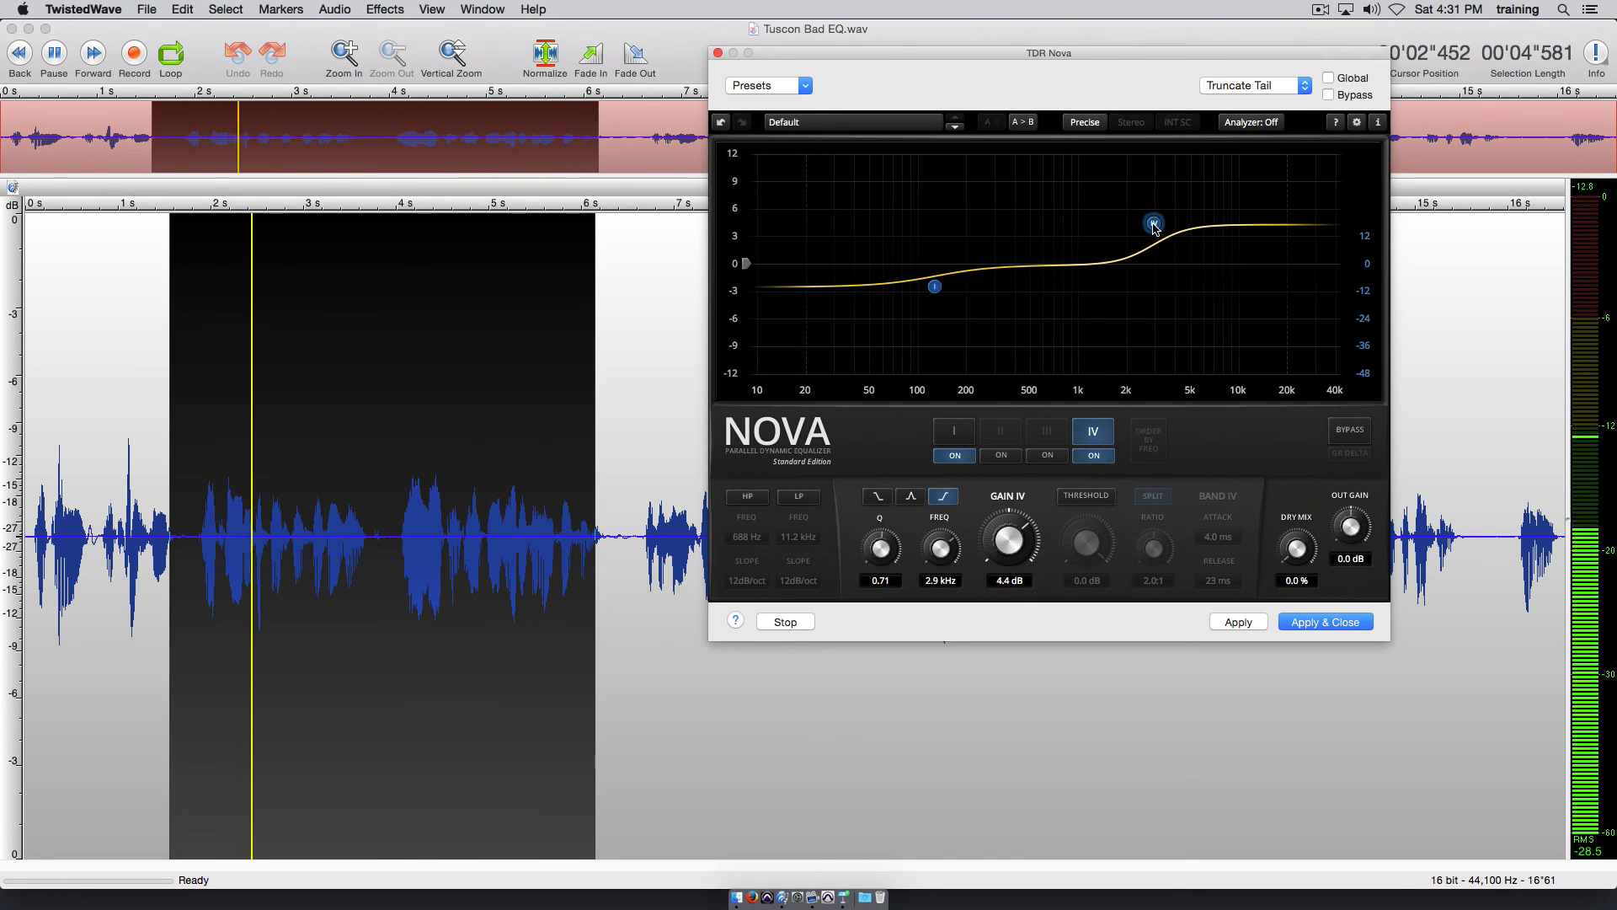
# Rebalance the shelves during playback: low shelf at 249 Hz with -4.4 dB, high shelf at 3.3 kHz with 5.9 dB gain and Q 0.65.
pyautogui.moveTo(934, 286); pyautogui.dragTo(940, 283)
pyautogui.moveTo(1154, 223)
pyautogui.mouseDown()
pyautogui.moveTo(1102, 217)
pyautogui.moveTo(1164, 205)
pyautogui.mouseUp()
pyautogui.moveTo(949, 286); pyautogui.dragTo(977, 318)
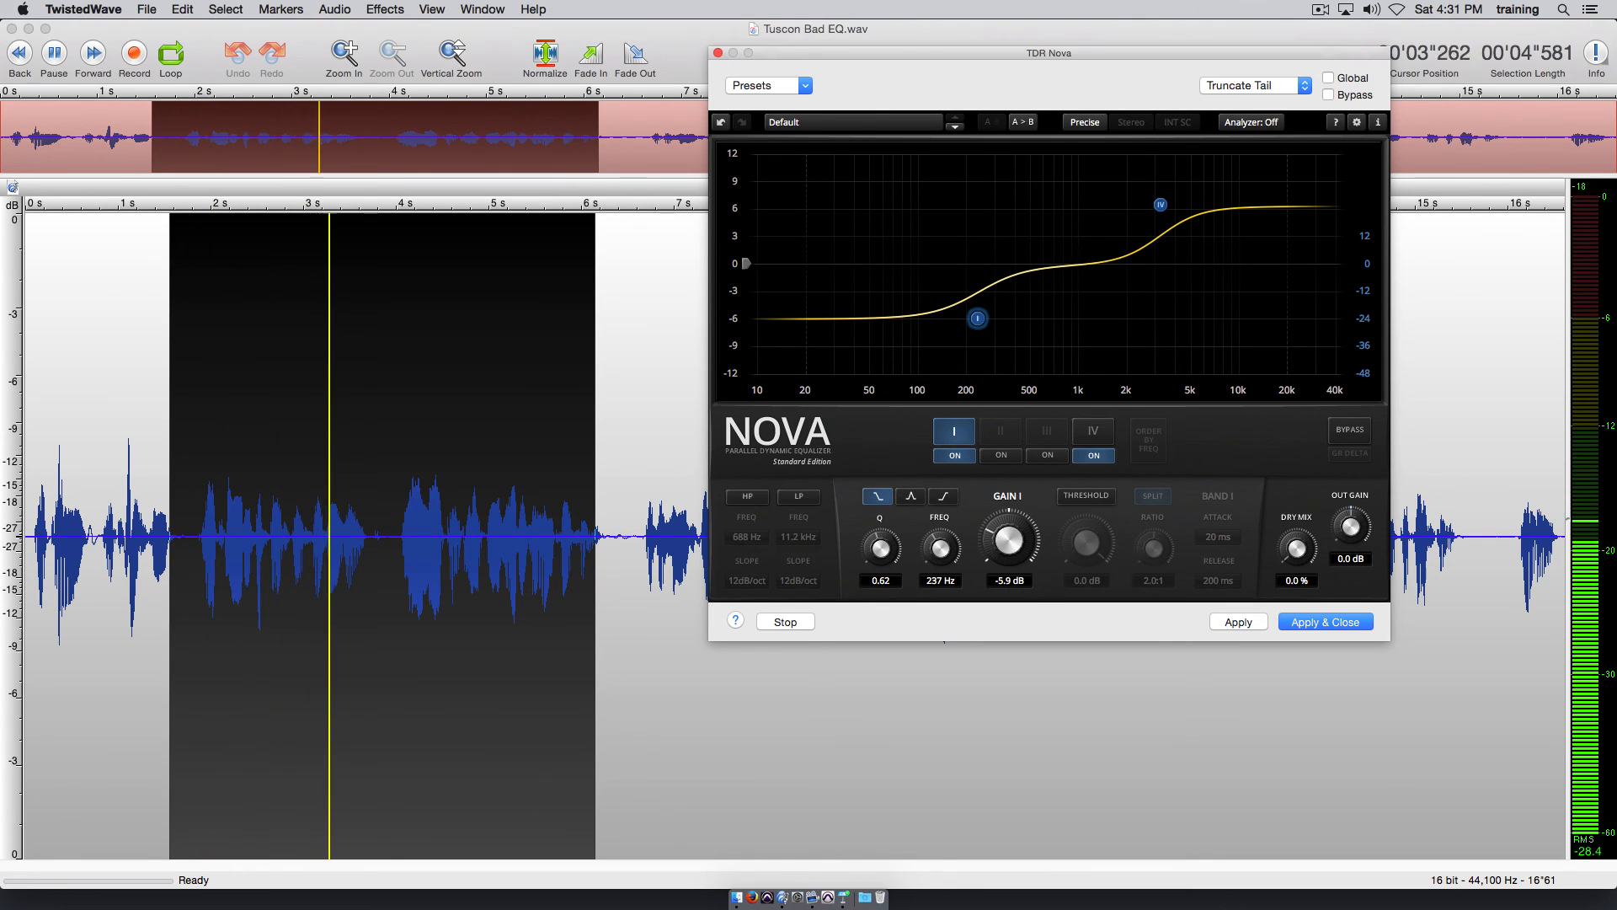
pyautogui.moveTo(976, 317); pyautogui.dragTo(981, 305)
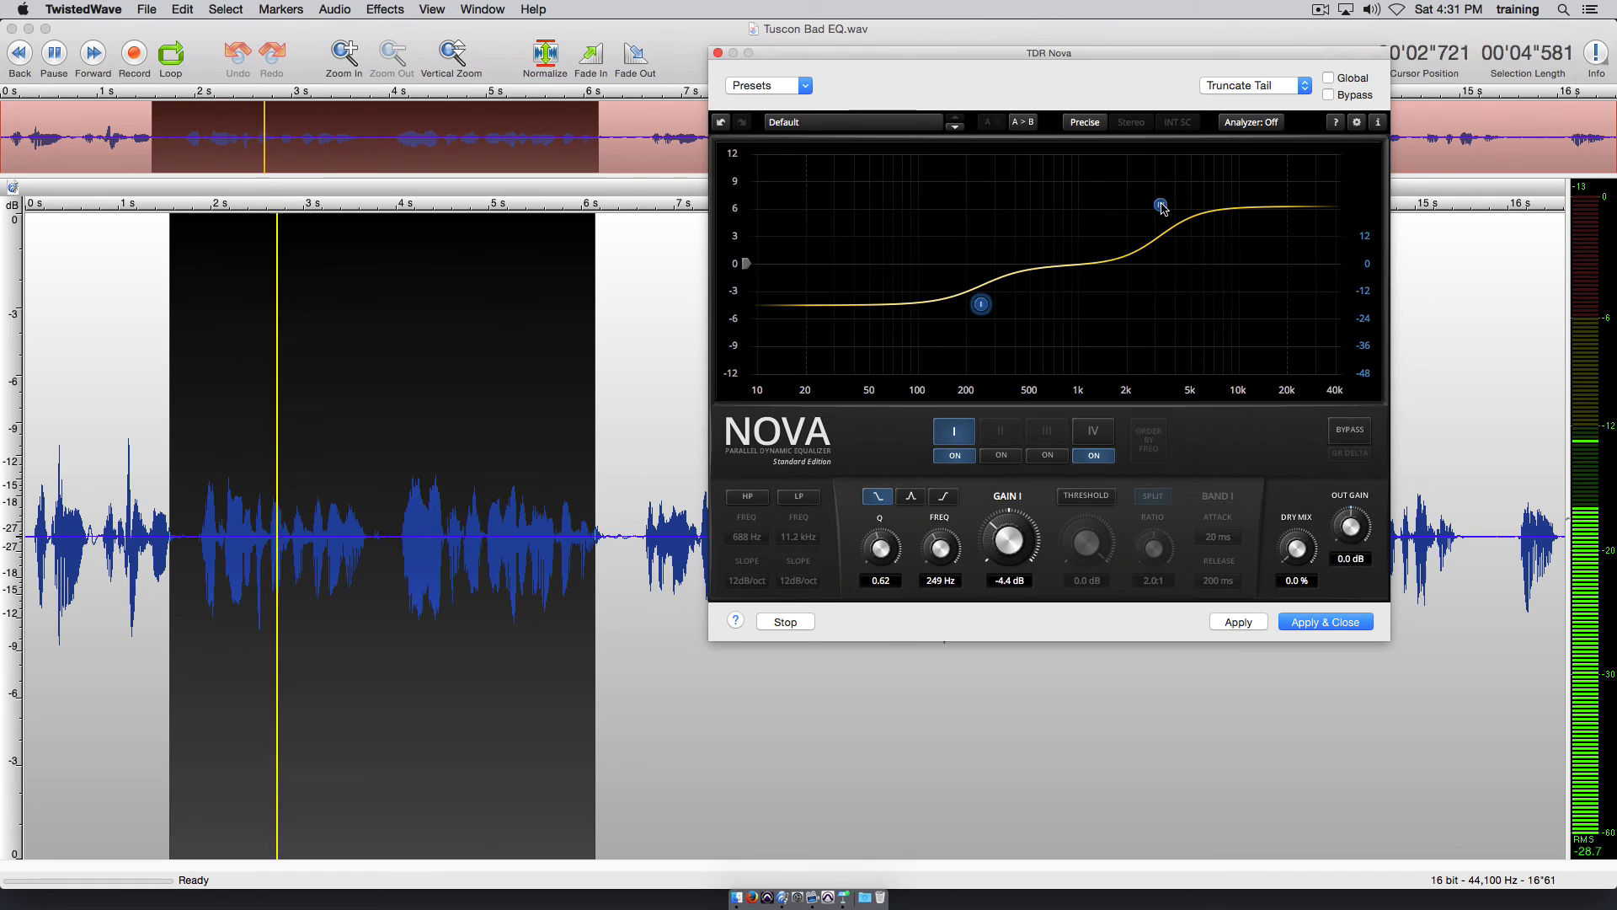
pyautogui.moveTo(1161, 205); pyautogui.dragTo(1162, 210)
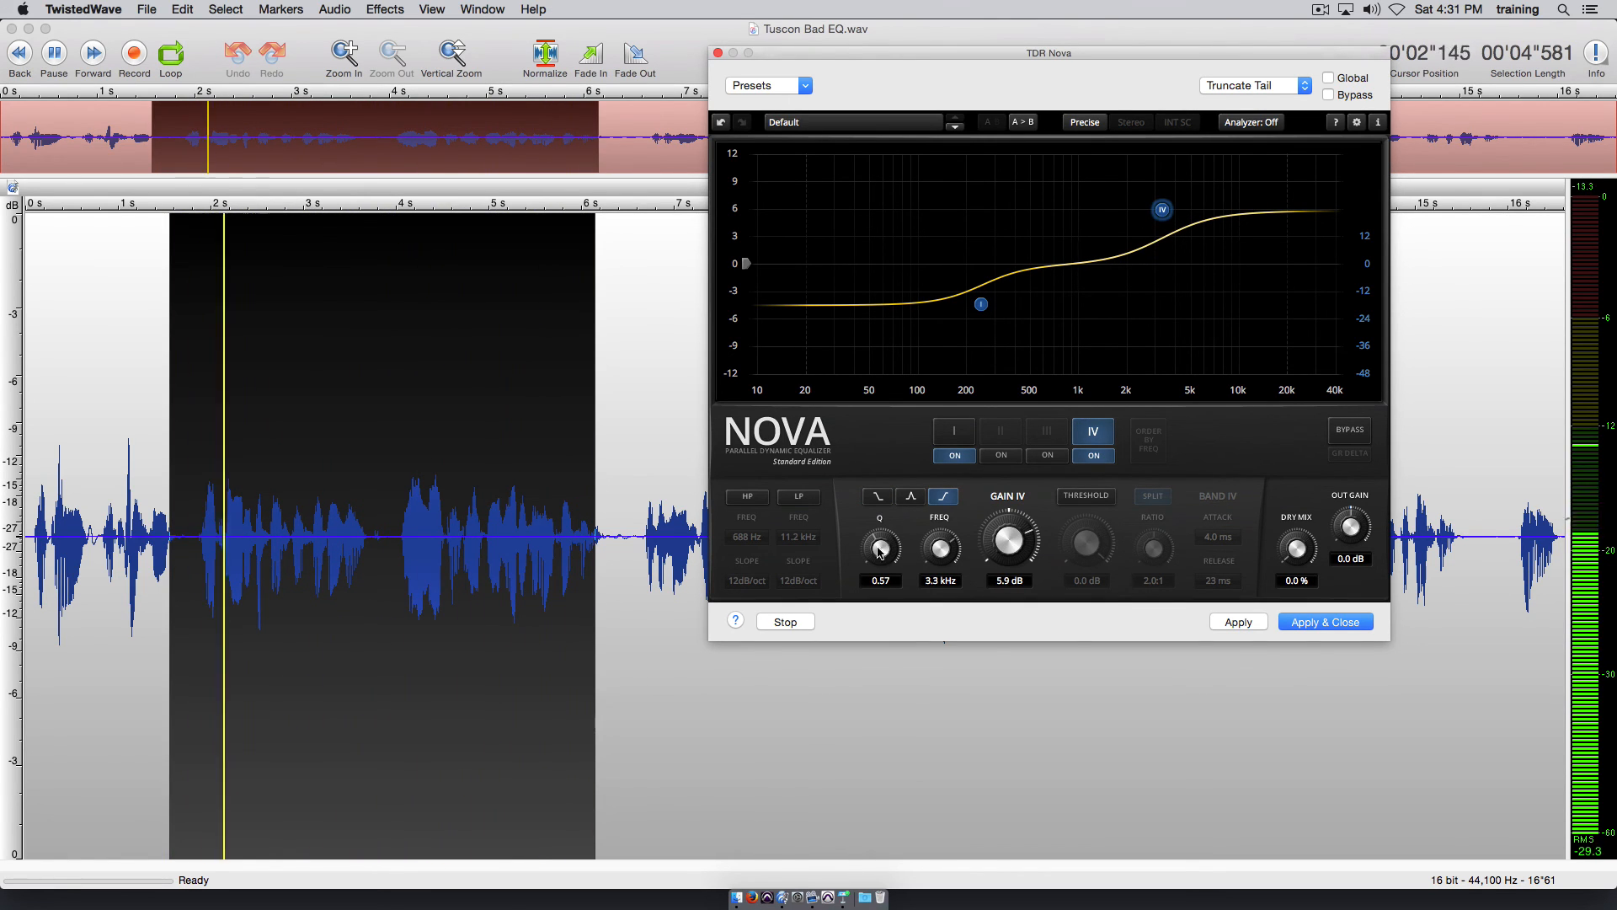
pyautogui.moveTo(882, 548); pyautogui.dragTo(881, 538)
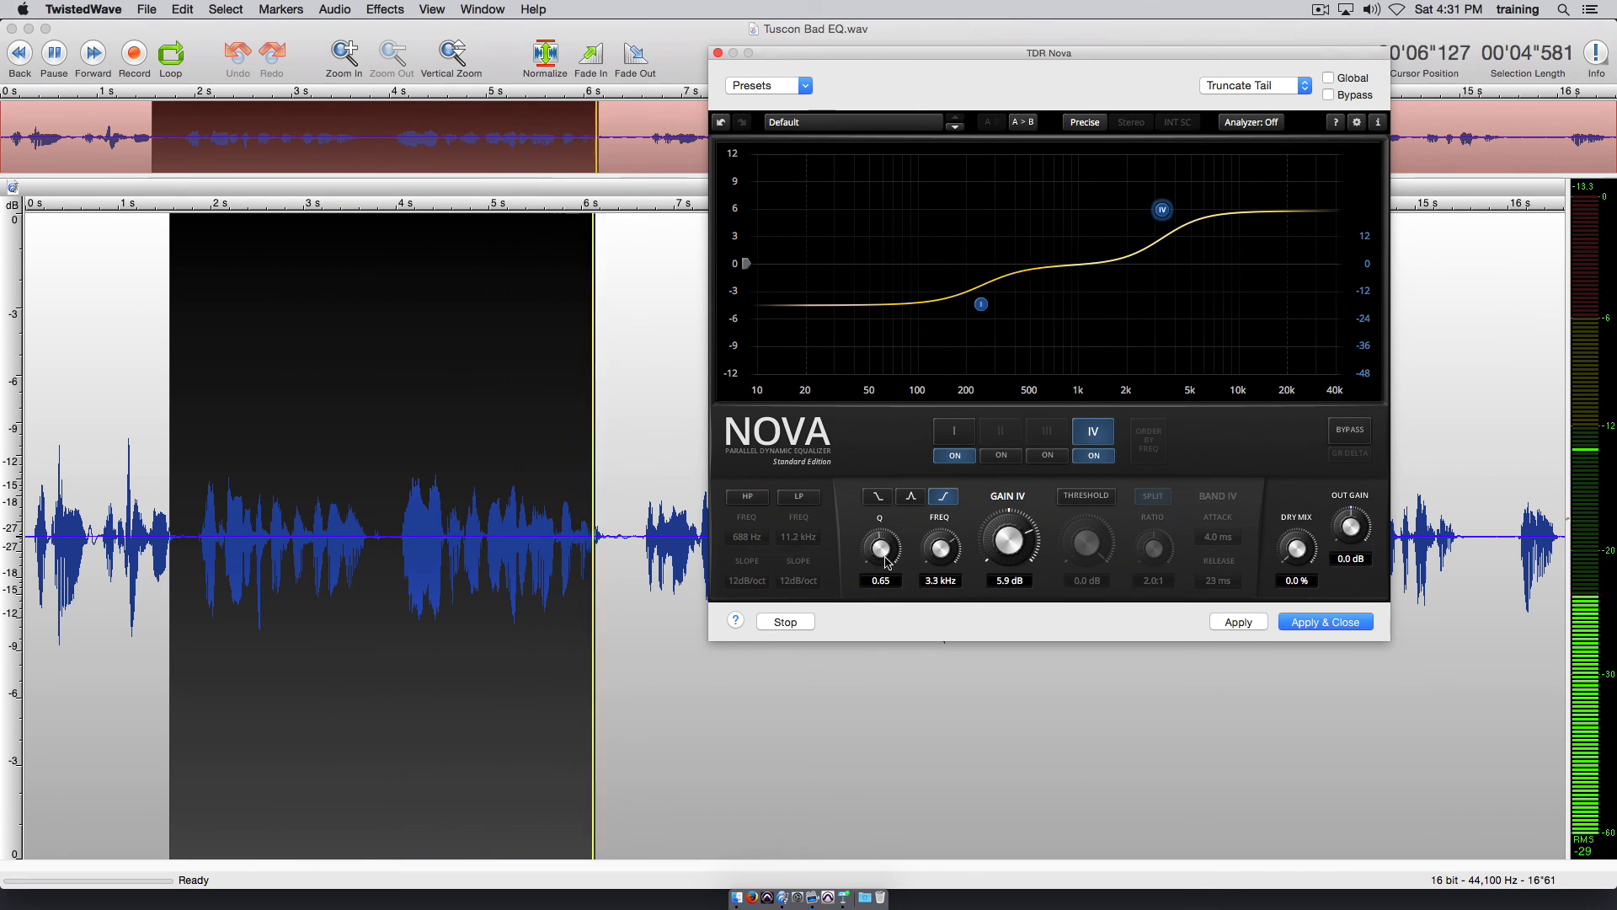
# Set the band I low shelf to Q 0.74 at 287 Hz with -3.4 dB gain, and stop the preview.
pyautogui.click(955, 431)
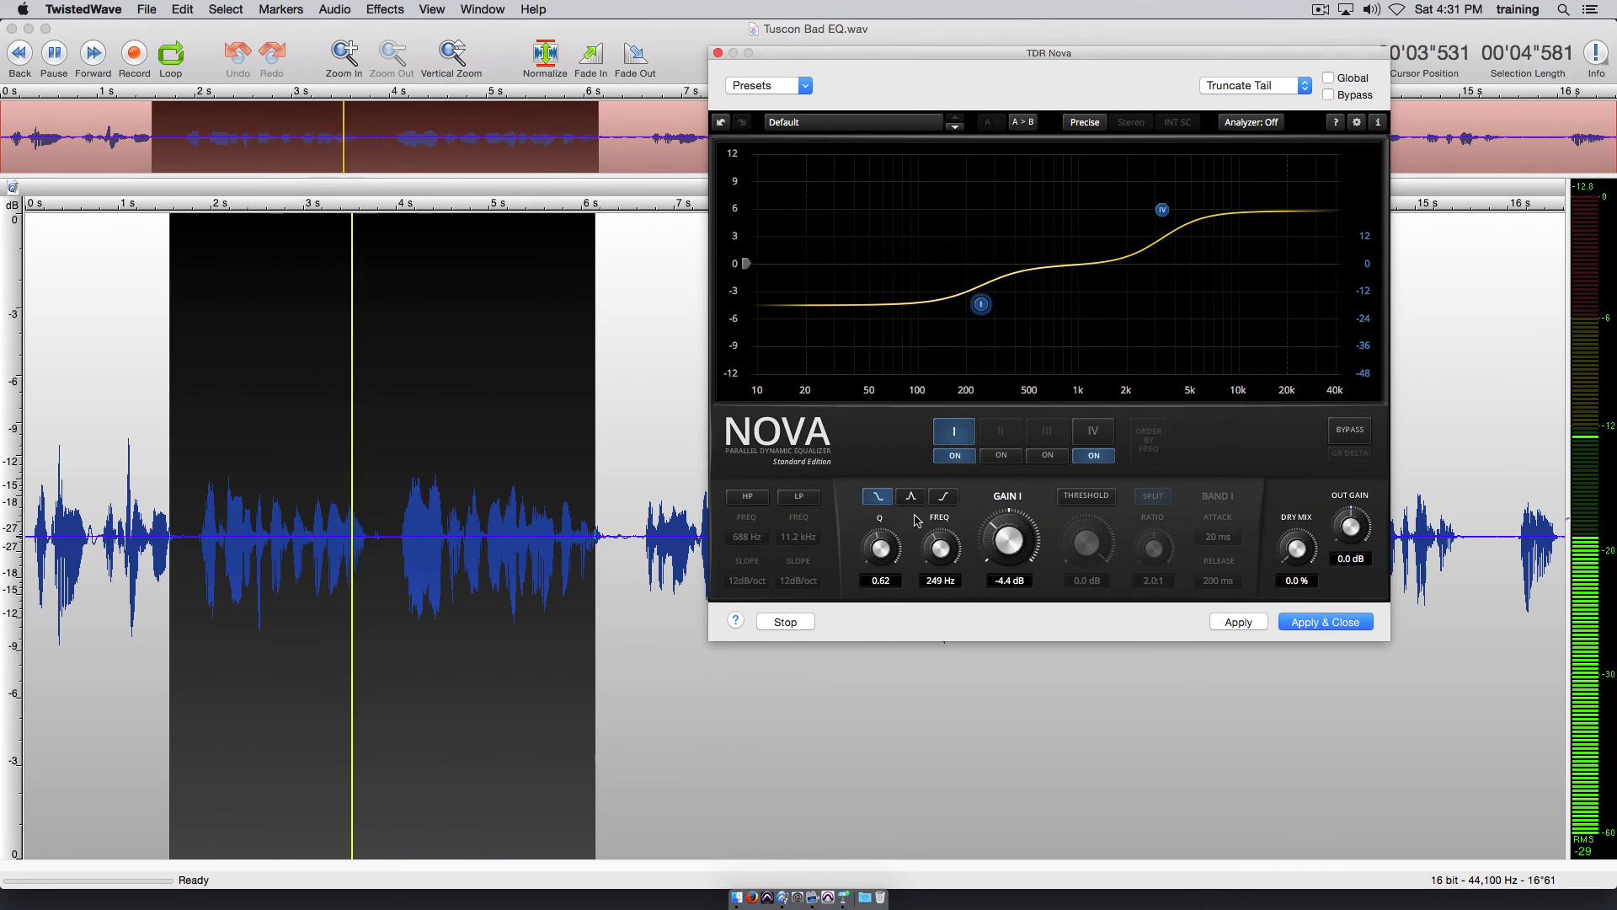
pyautogui.moveTo(881, 546); pyautogui.dragTo(881, 544)
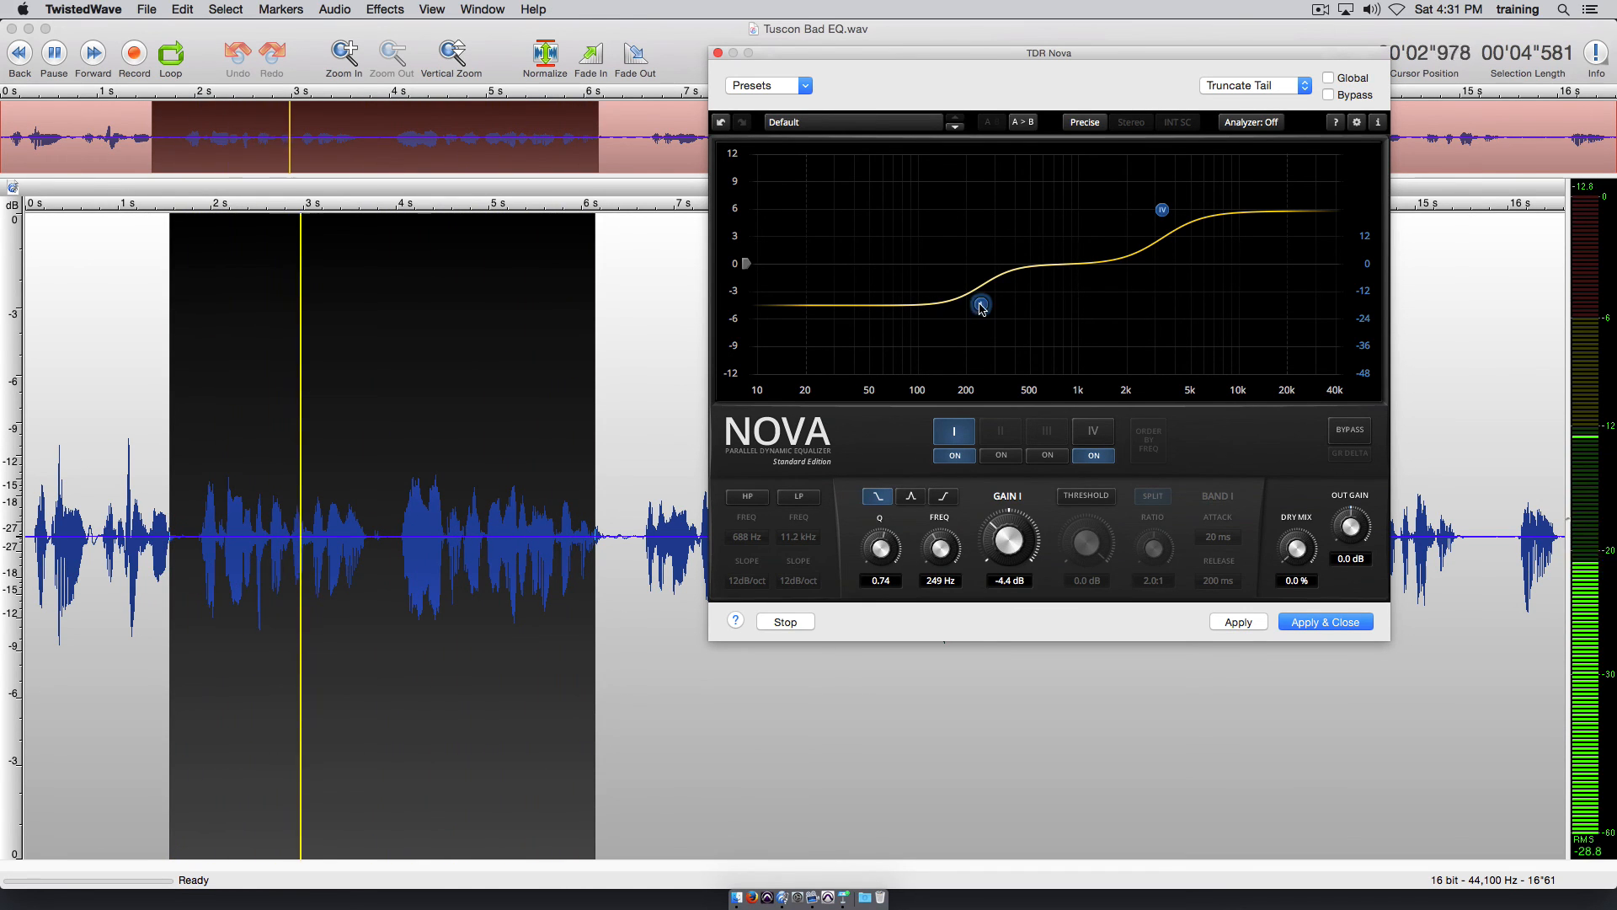
pyautogui.moveTo(981, 304); pyautogui.dragTo(991, 298)
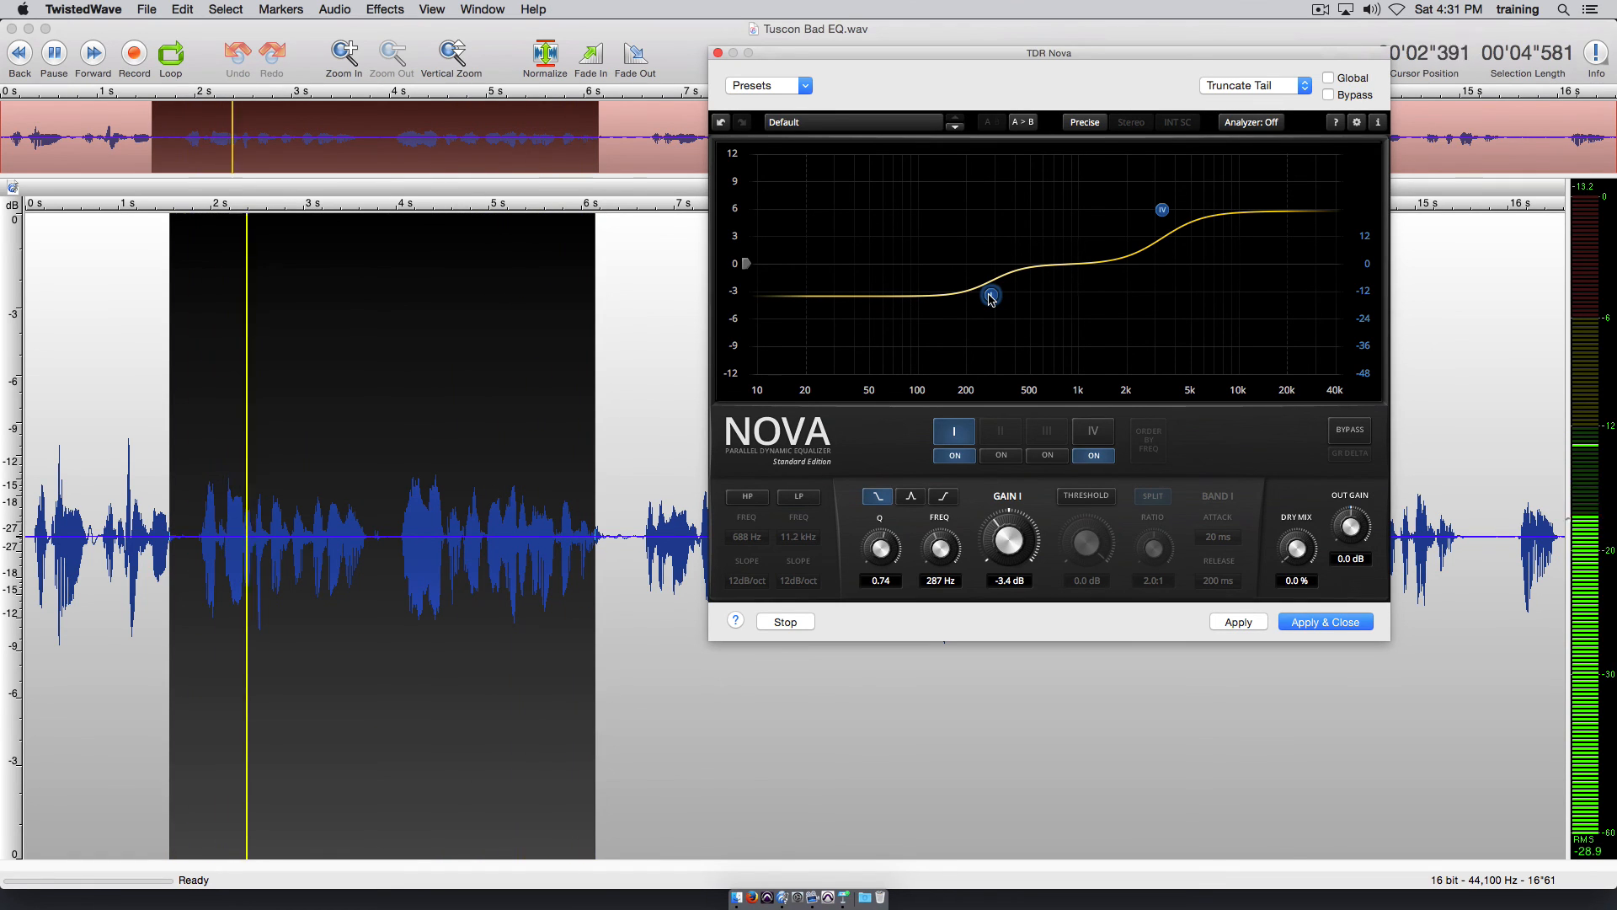
pyautogui.click(800, 623)
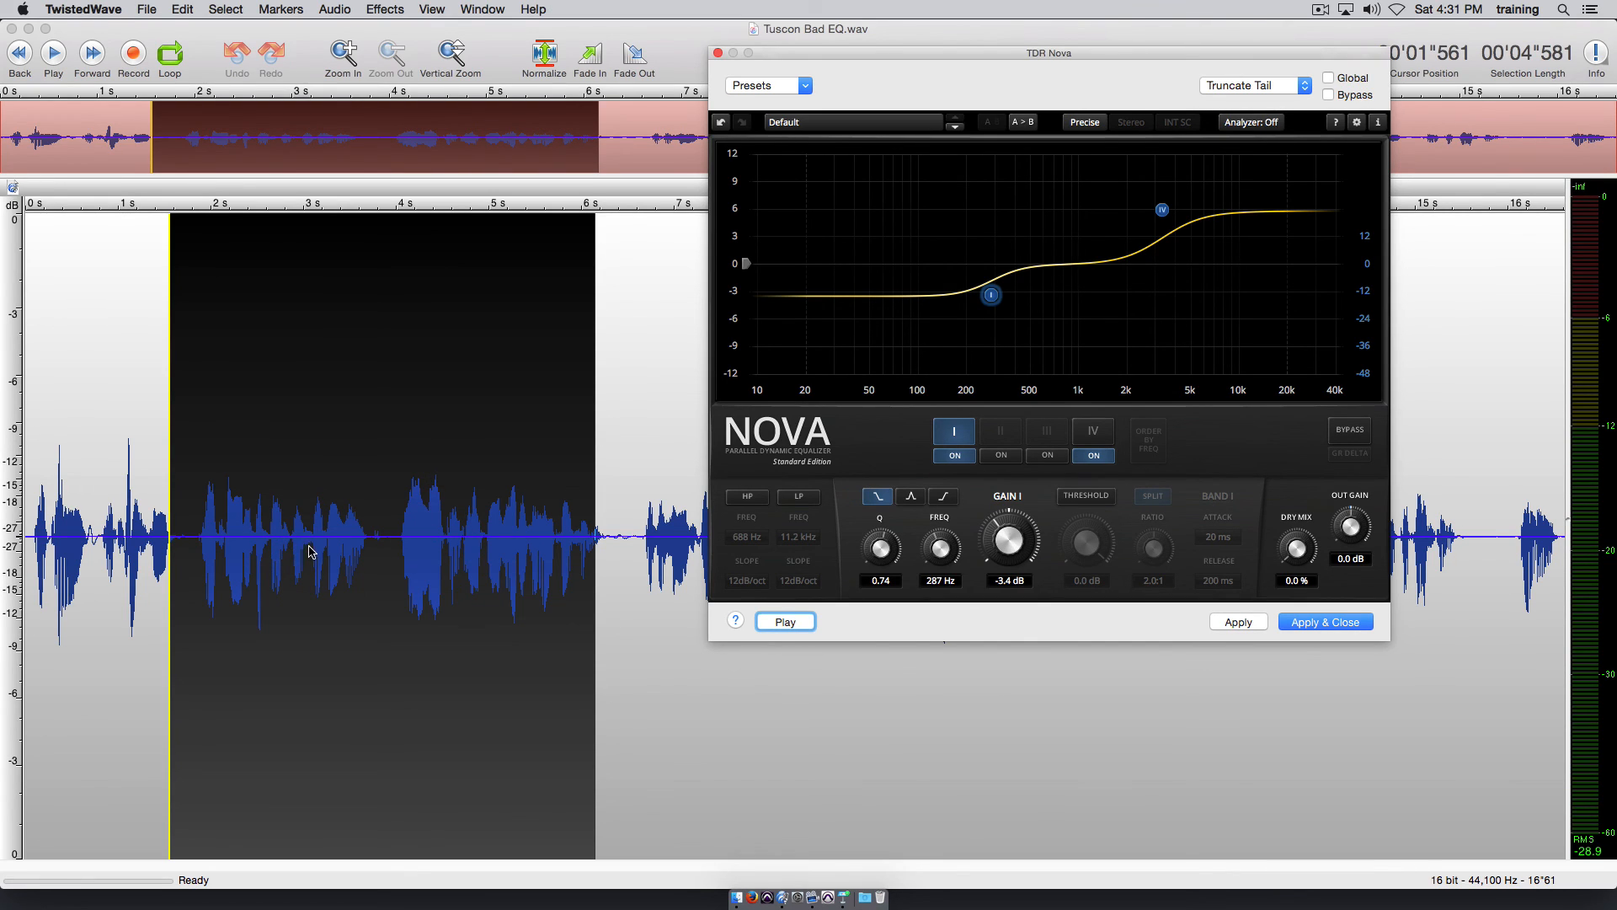
# Enable the high-pass filter and set its frequency to 70 Hz.
pyautogui.click(746, 497)
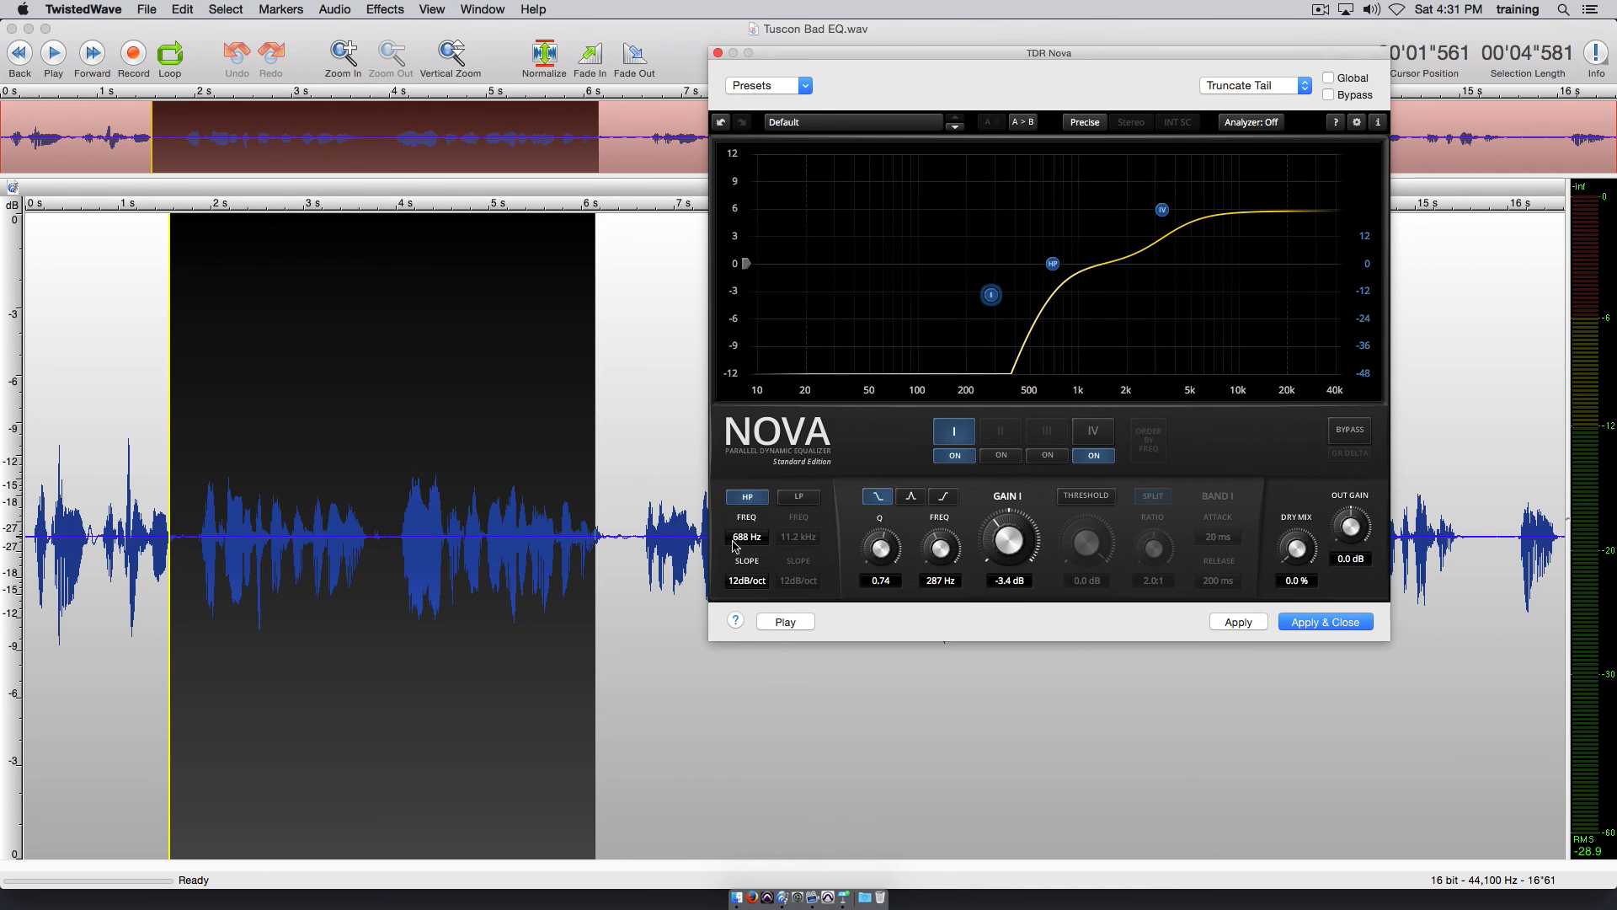
pyautogui.moveTo(746, 541); pyautogui.dragTo(746, 569)
pyautogui.doubleClick(748, 539)
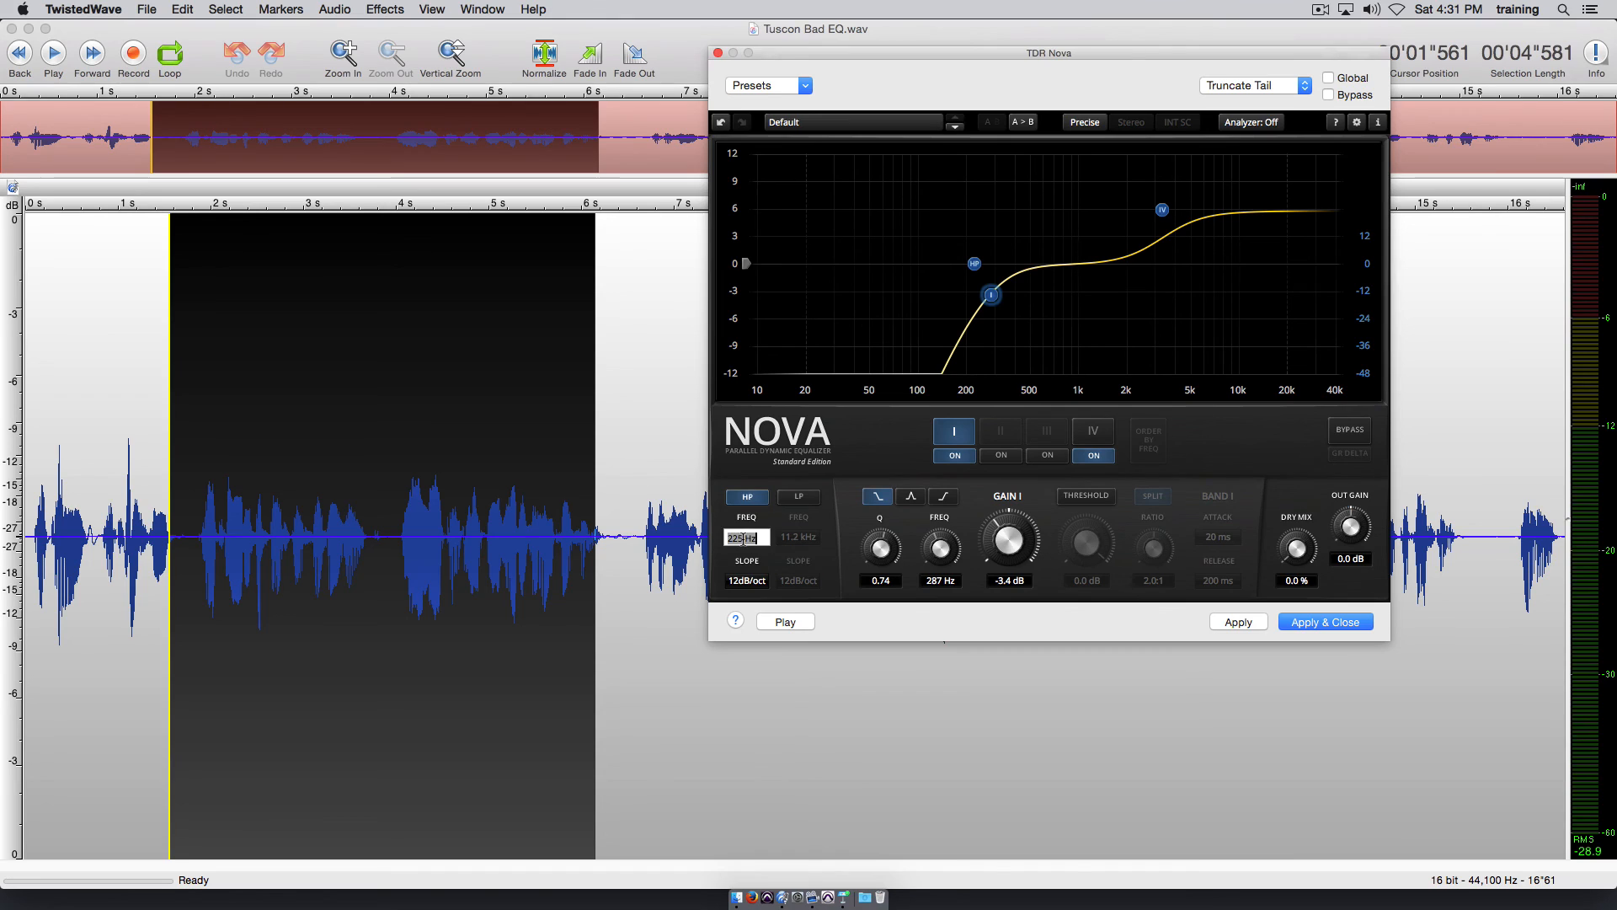
pyautogui.write('70')
pyautogui.press('Tab')
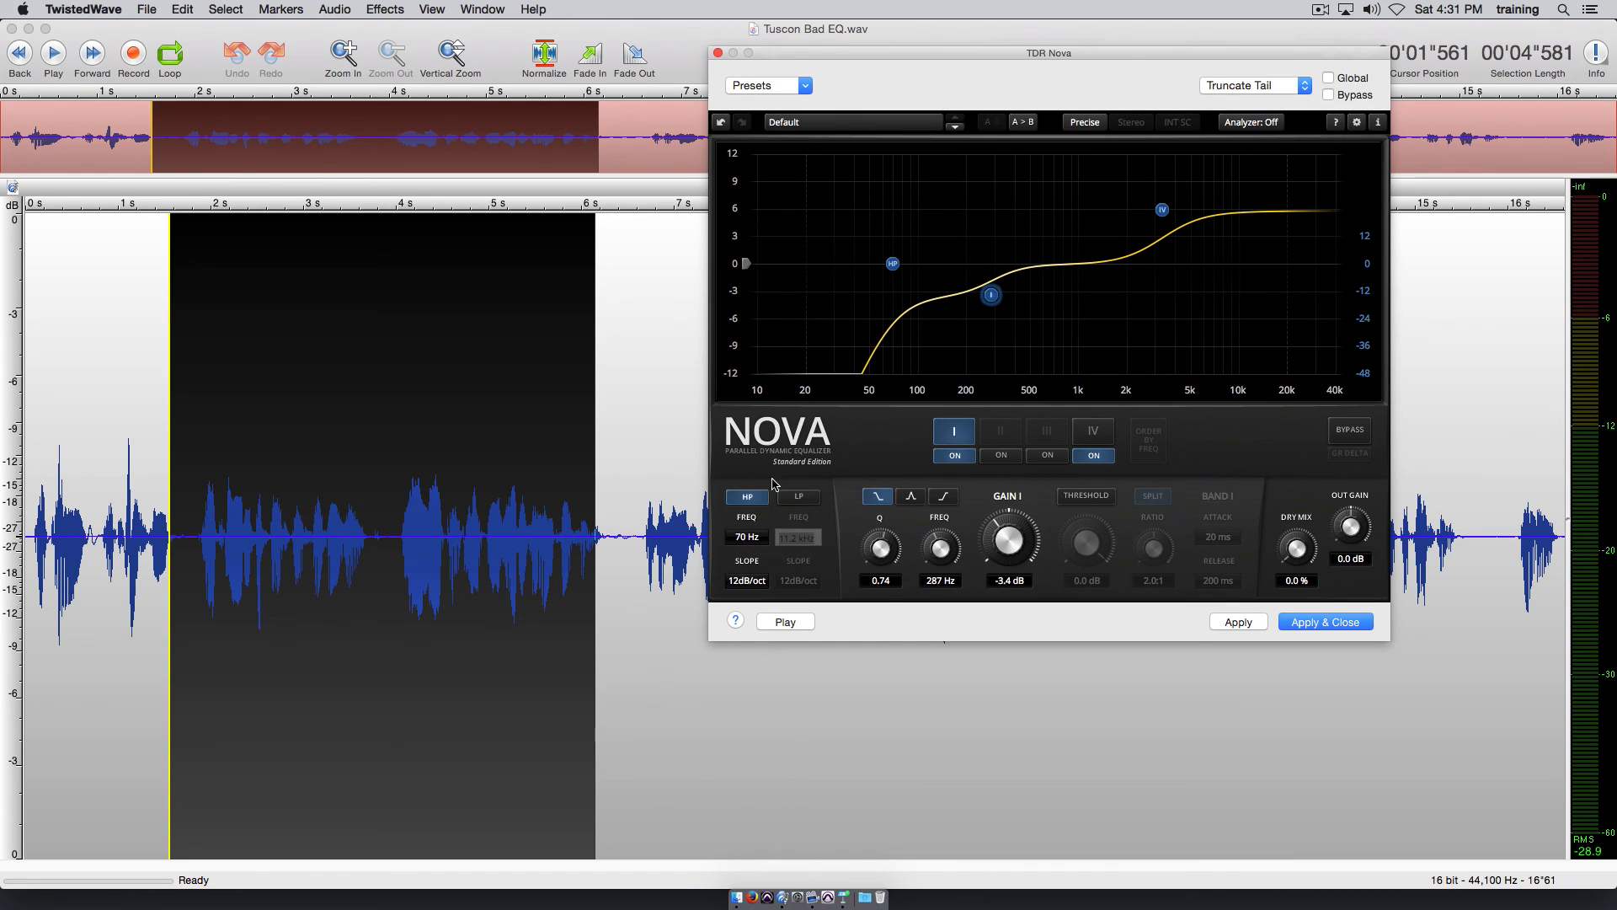
# Preview the high-pass result and ease the low shelf to -0.7 dB at 258 Hz, auditioning the selection again.
pyautogui.click(784, 620)
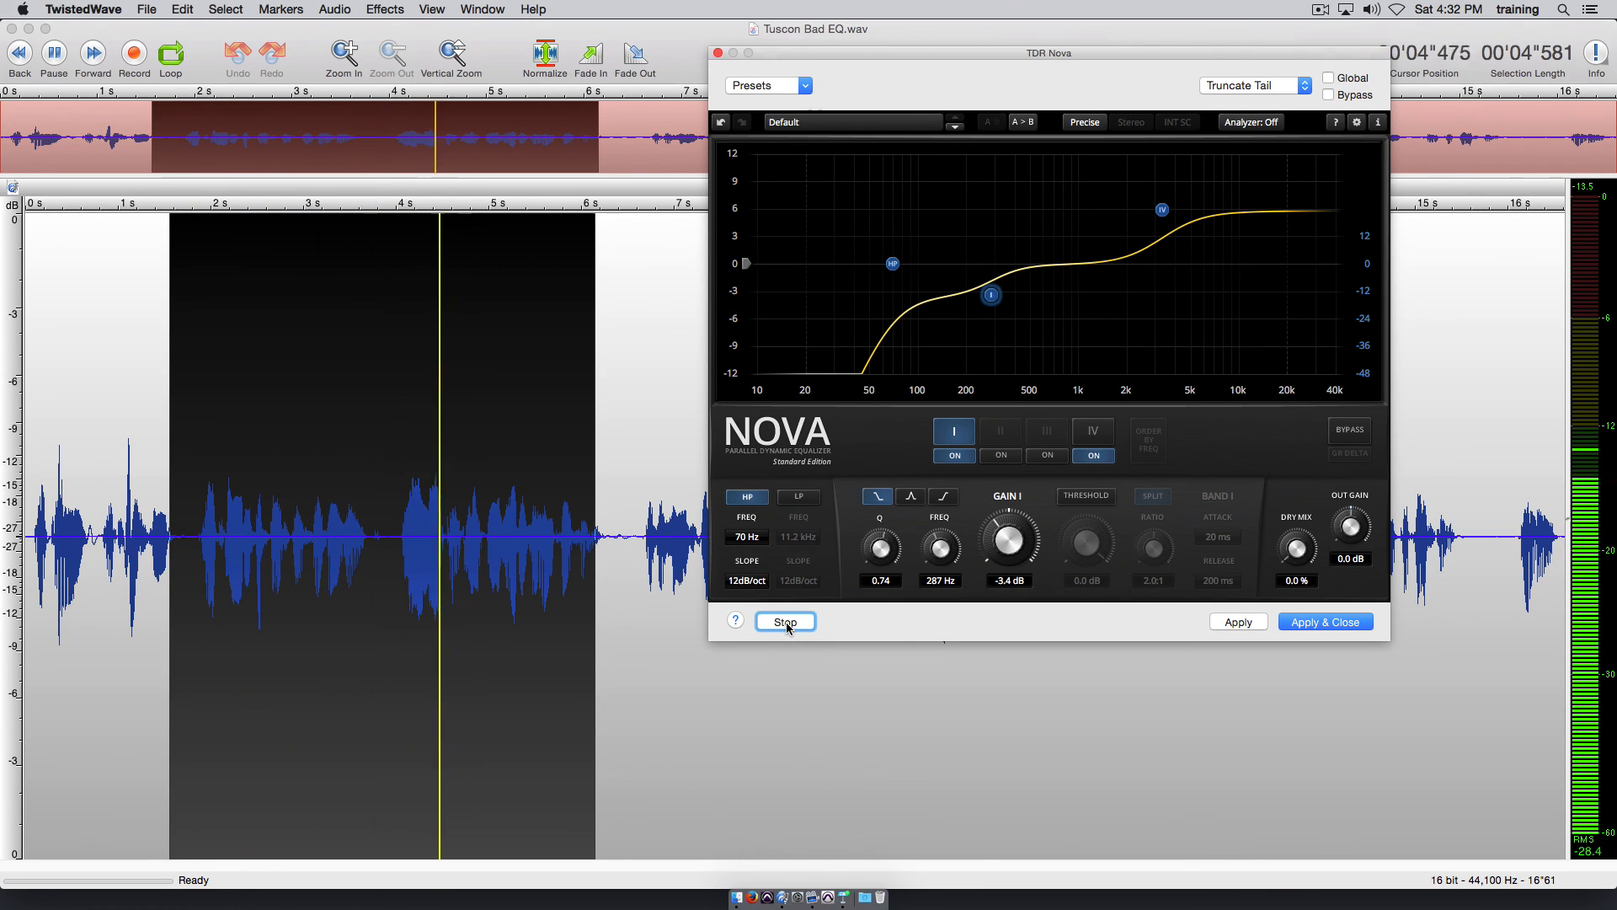
pyautogui.click(785, 623)
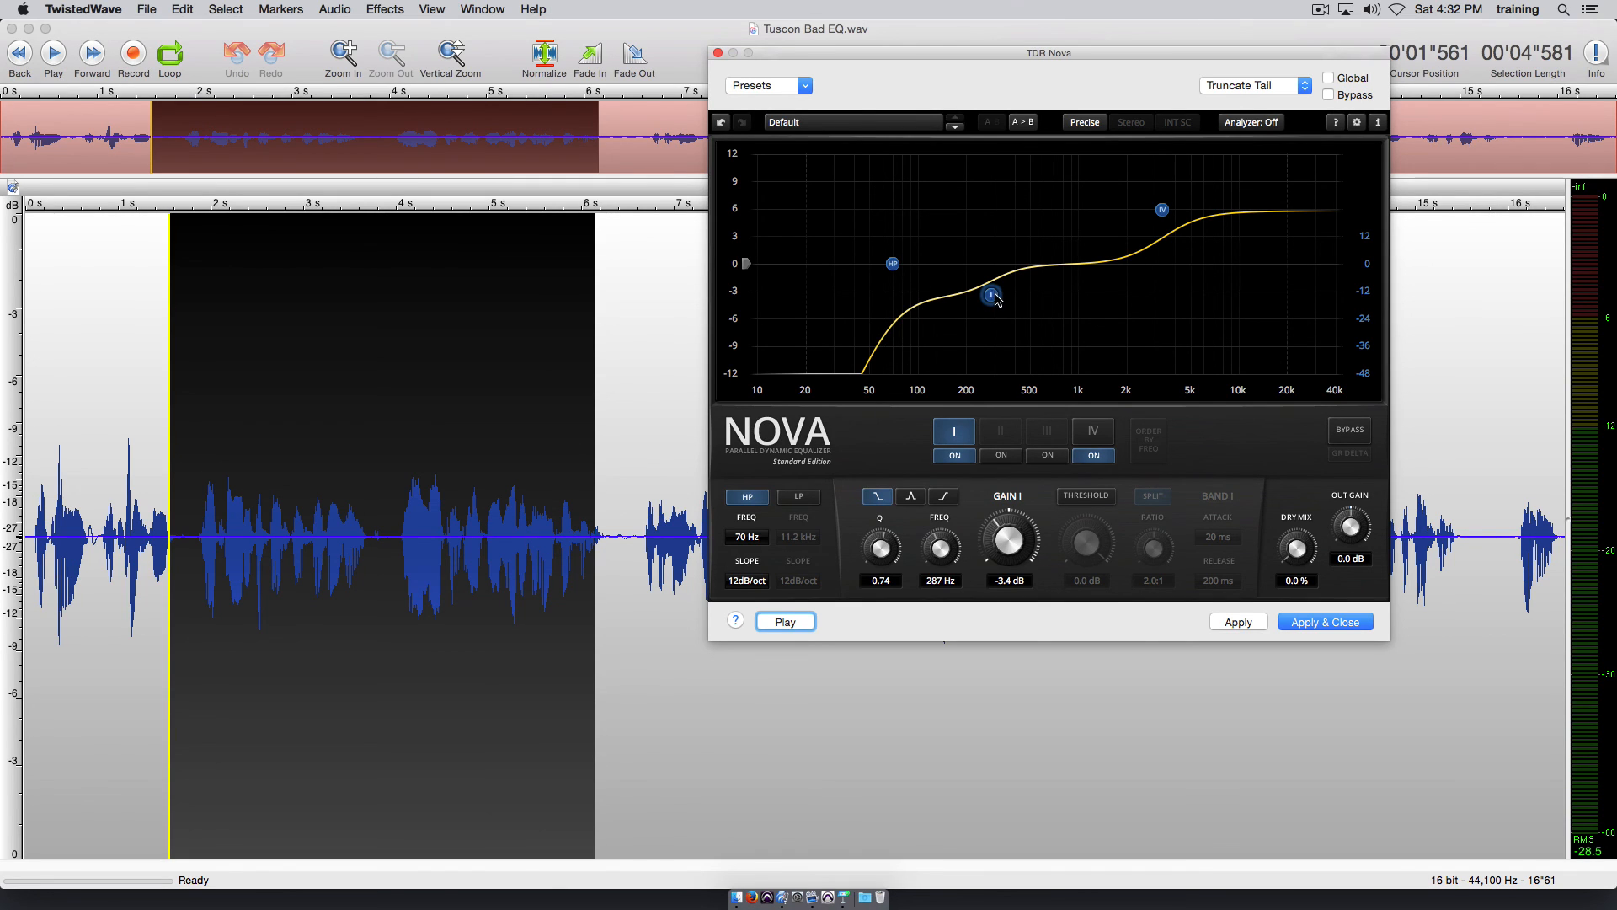
pyautogui.moveTo(992, 295); pyautogui.dragTo(984, 271)
pyautogui.click(785, 622)
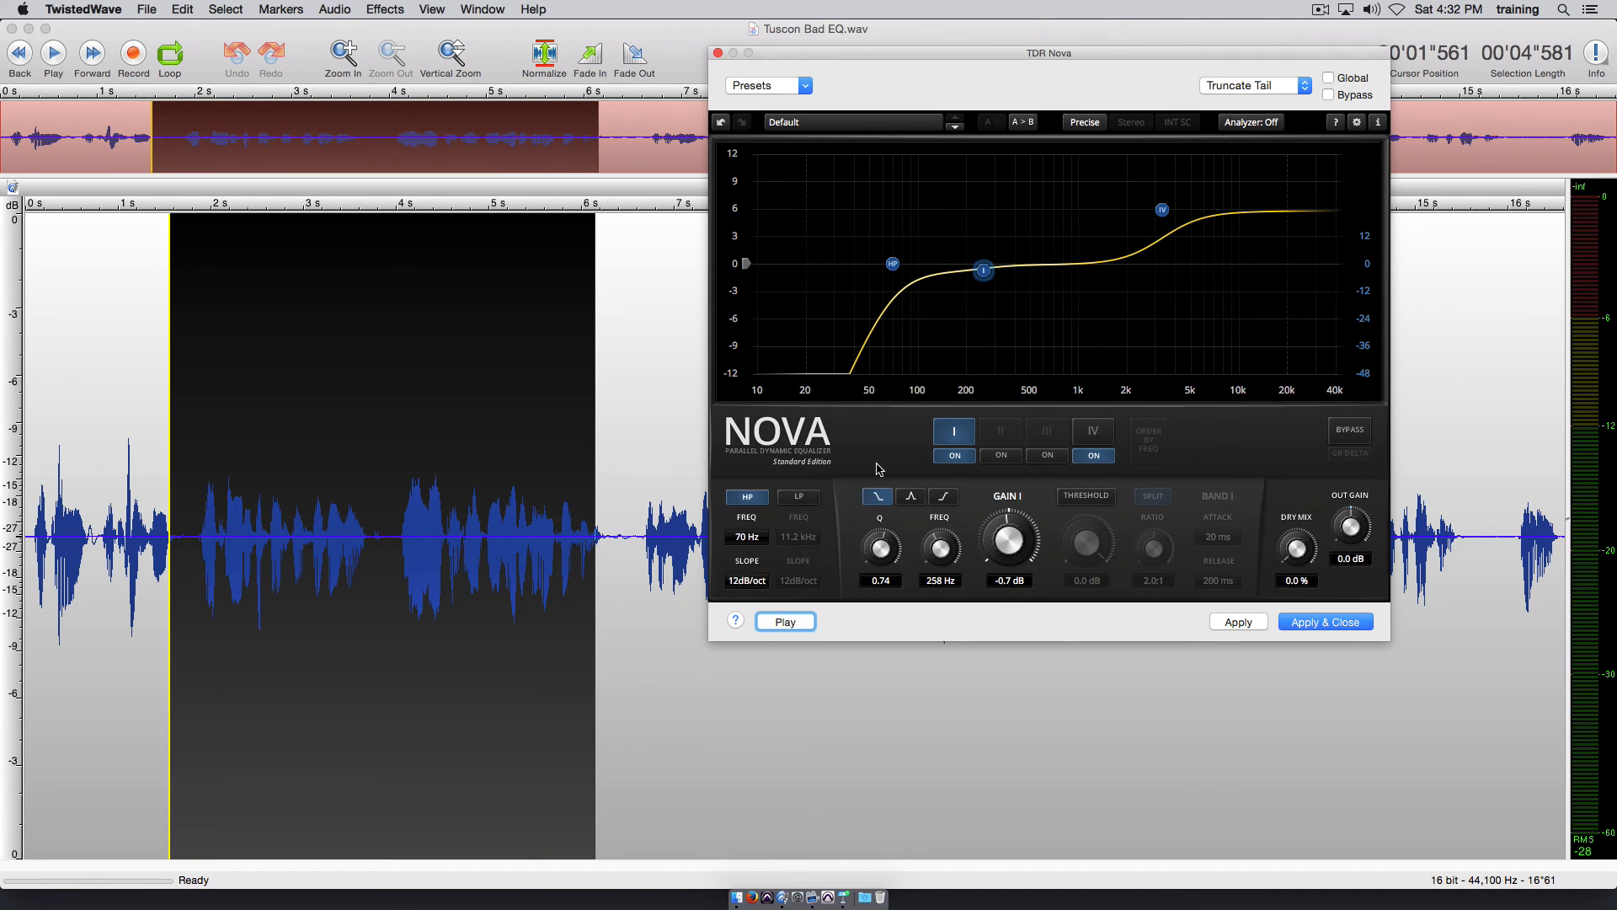
# Inspect the low-frequency noise in the pause near 6.5 s, and apply the EQ to the entire recording, closing the plug-in.
pyautogui.doubleClick(559, 330)
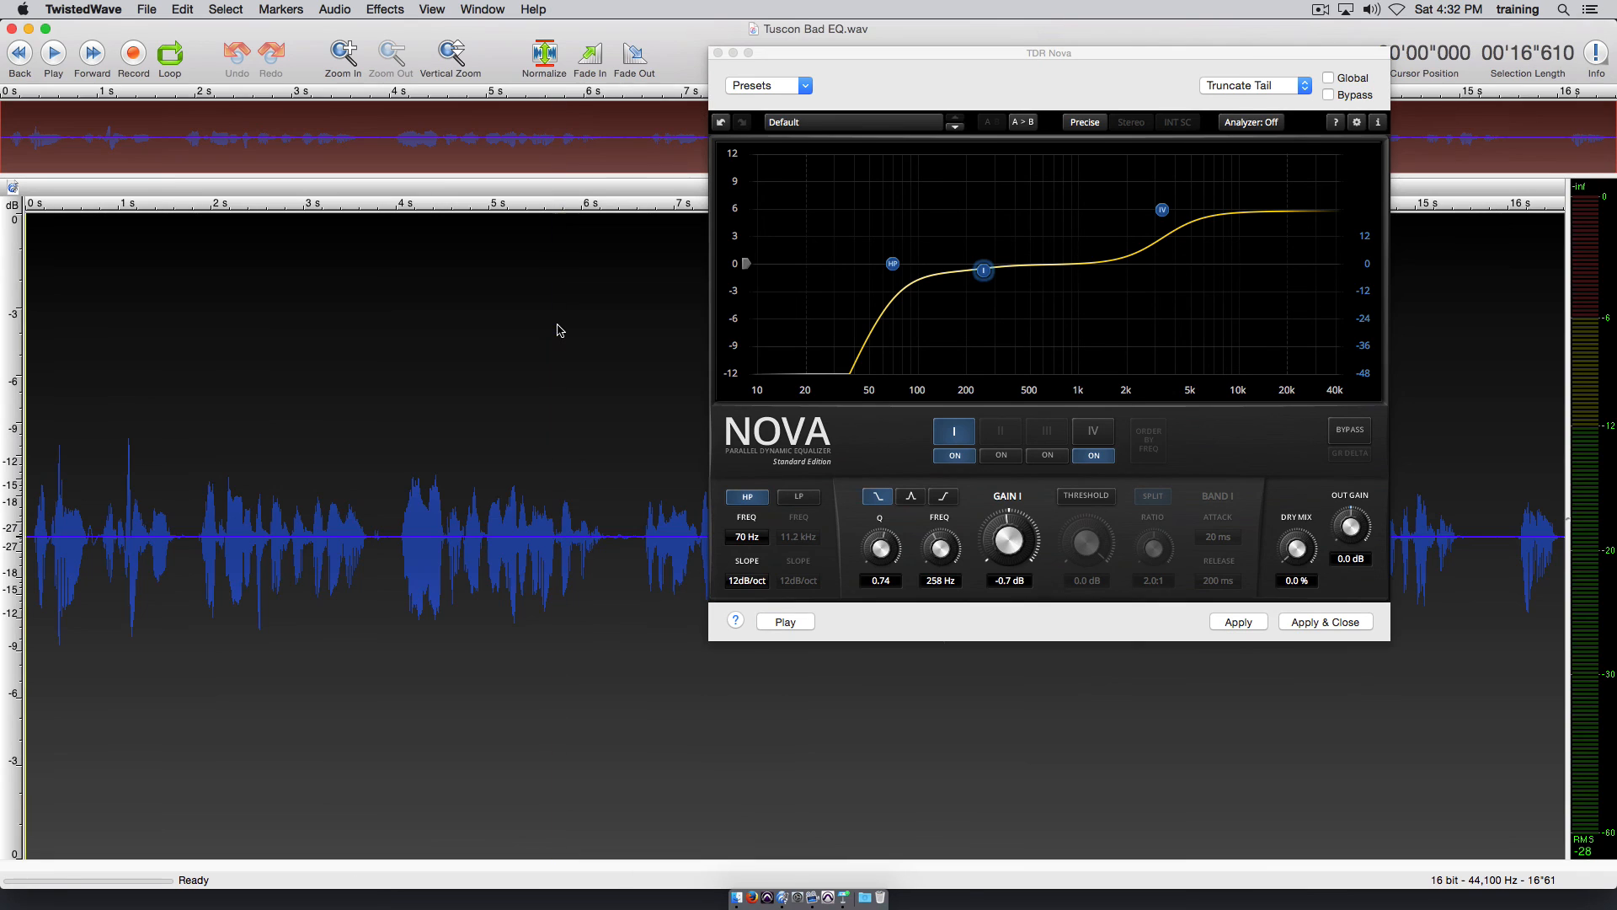
pyautogui.click(626, 541)
pyautogui.press('super+Up')
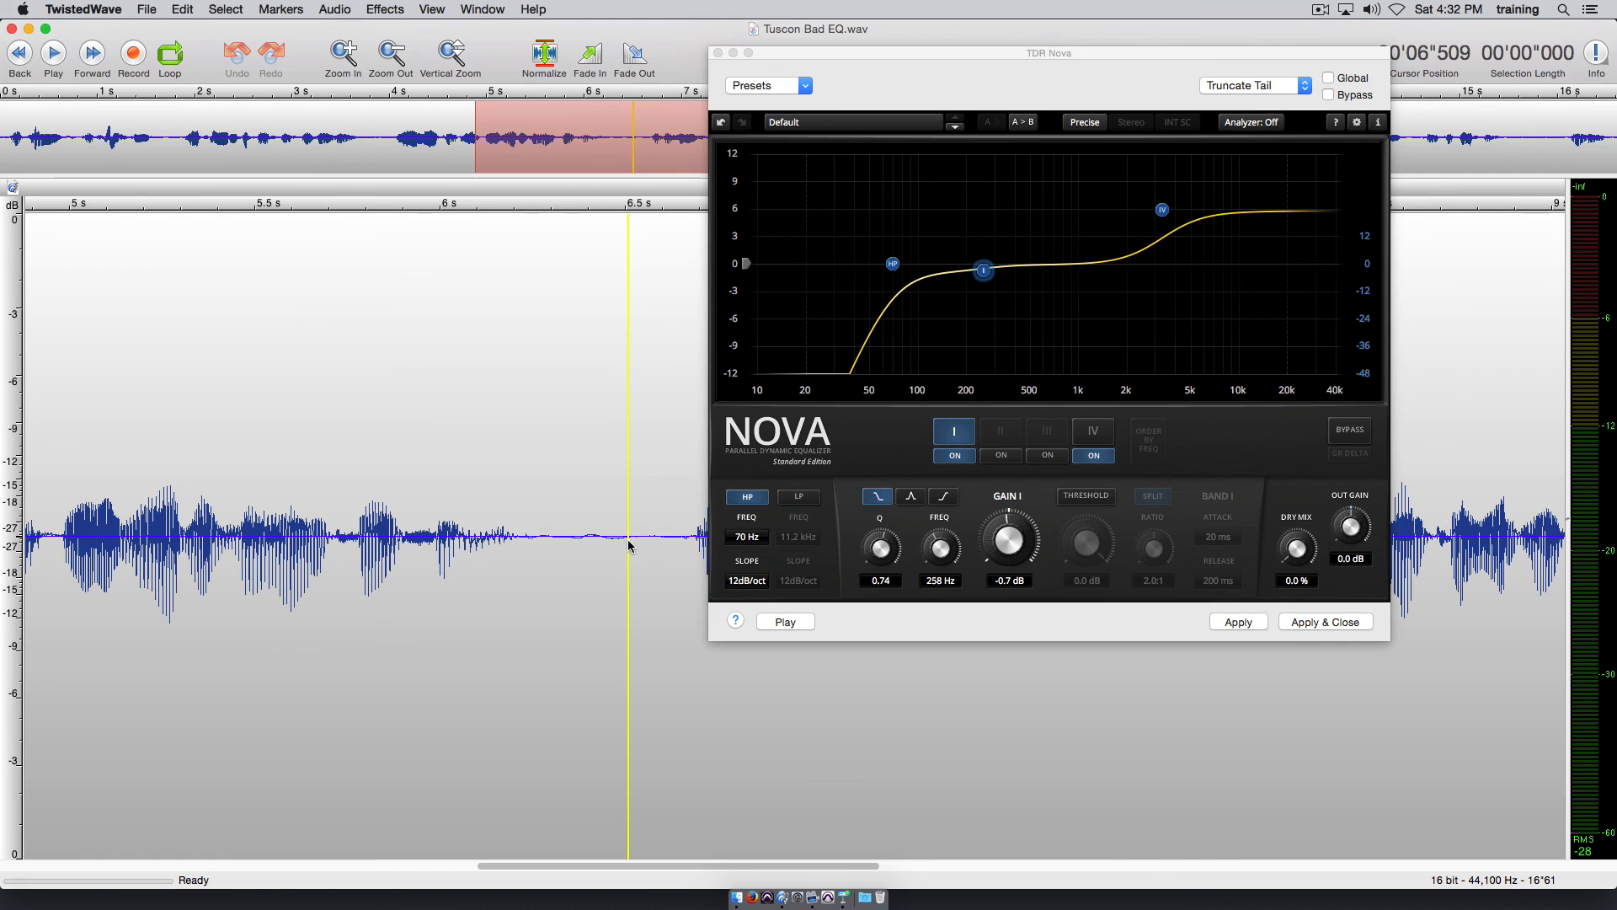
pyautogui.press('super+alt+Up')
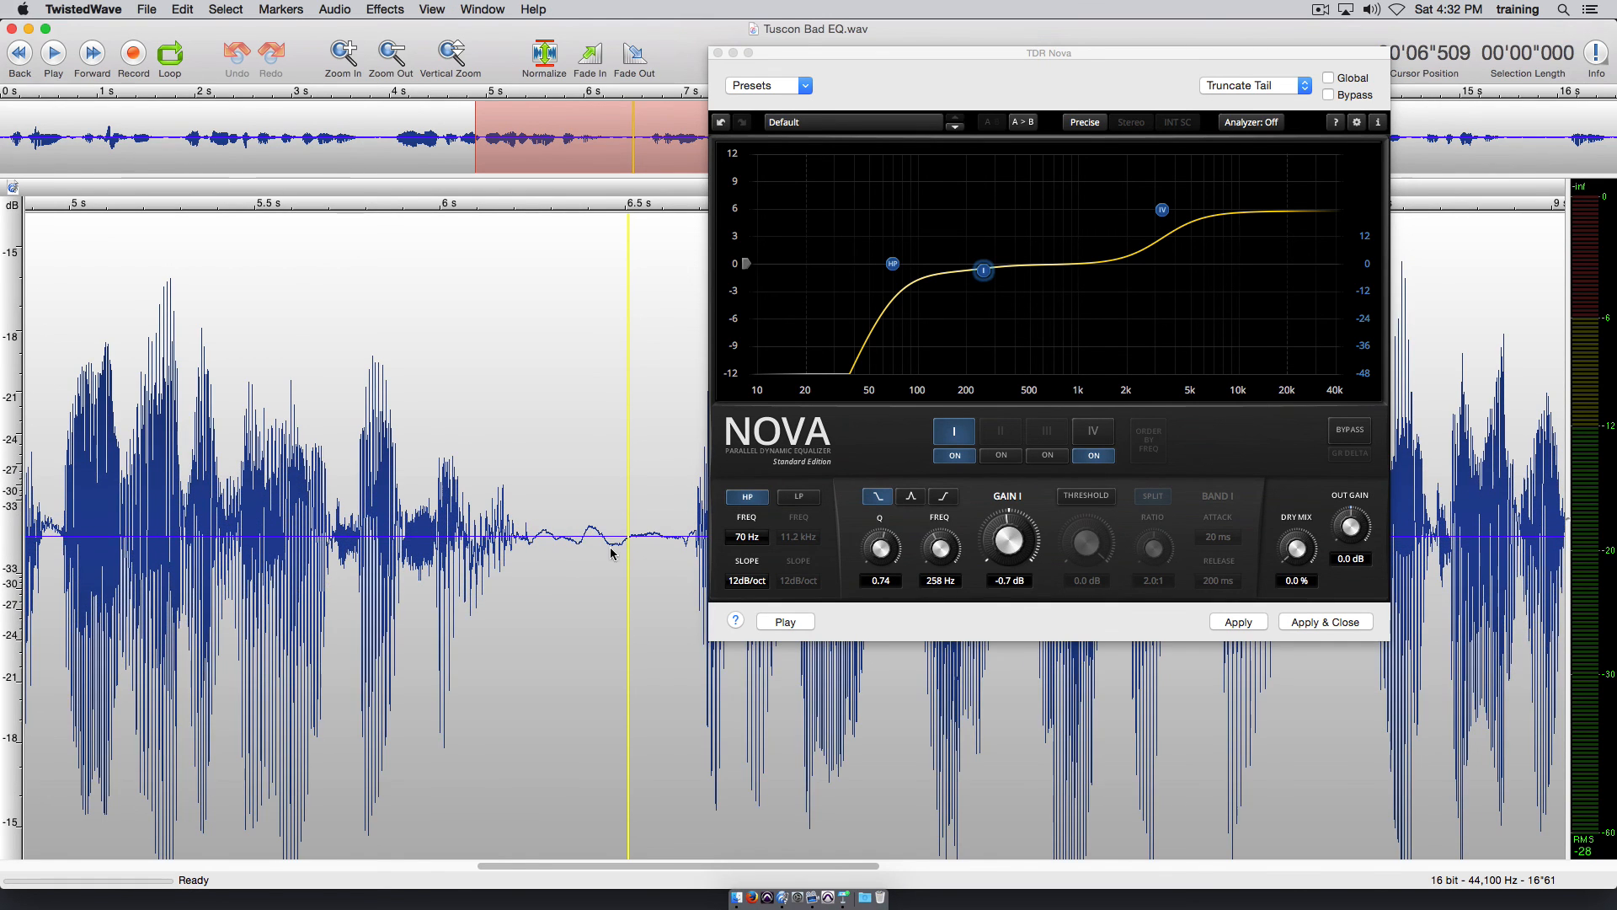
pyautogui.press('super+Down')
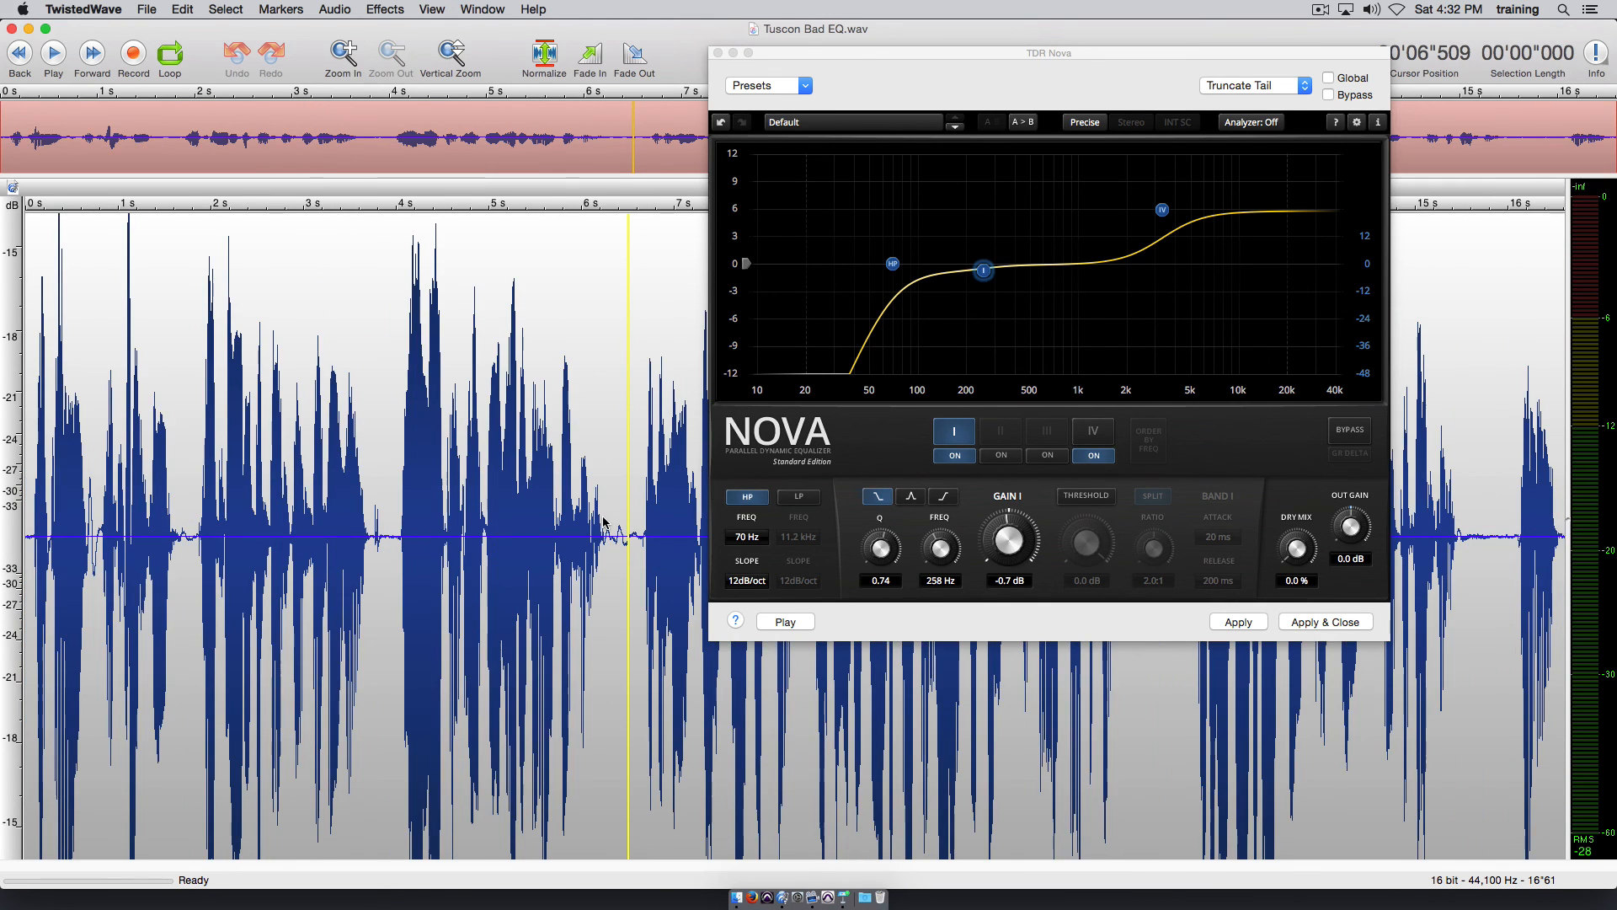
pyautogui.press('super+alt+Down')
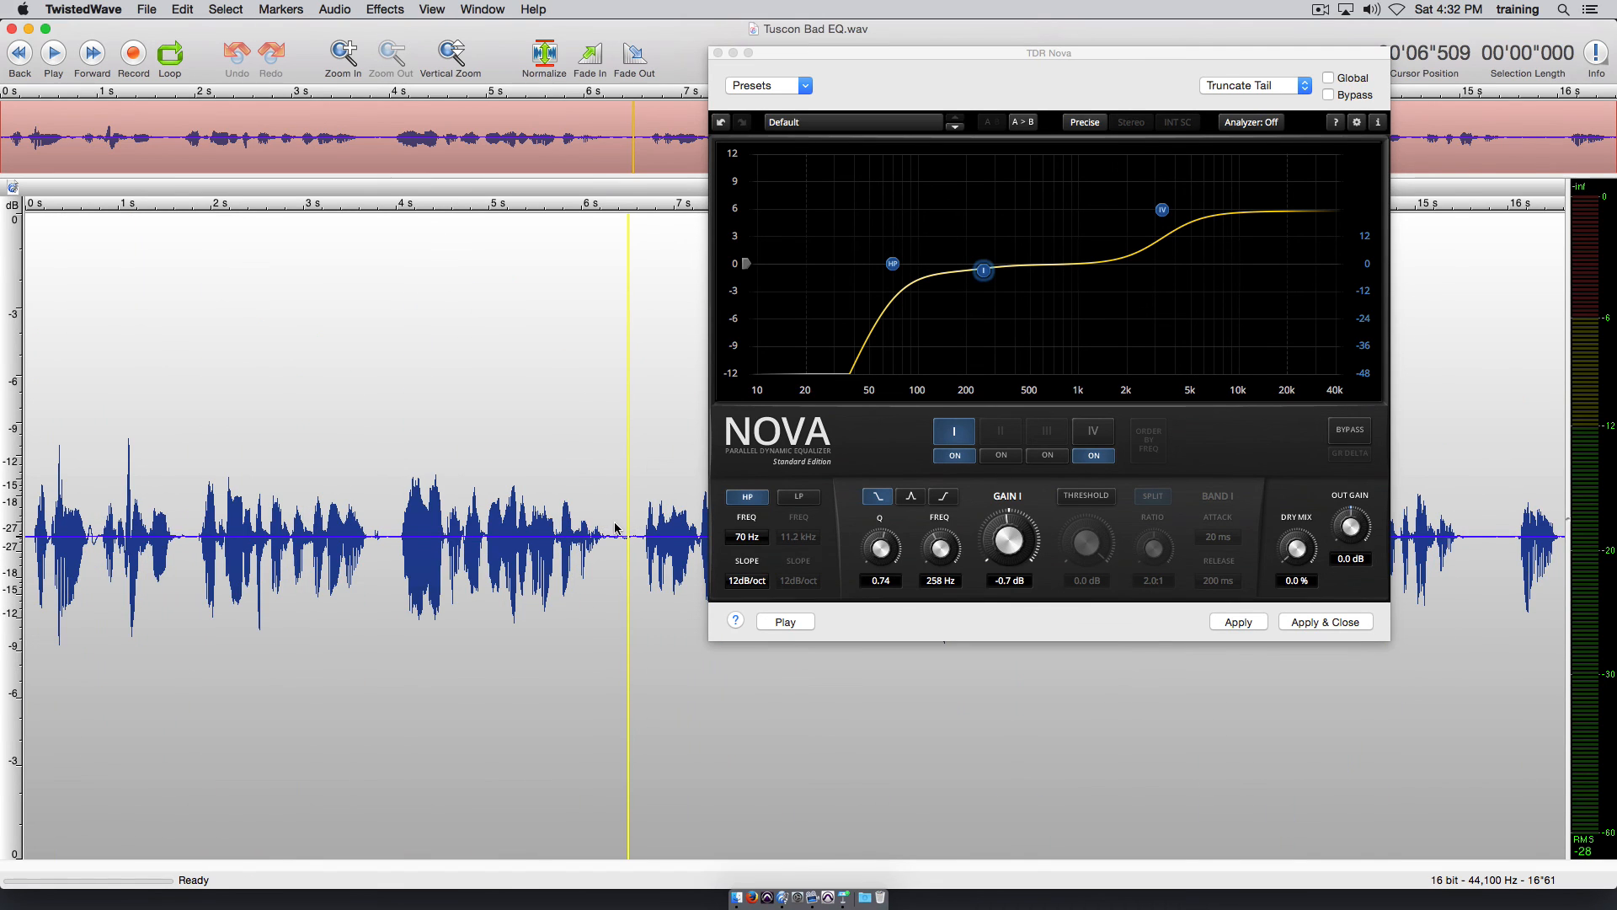
pyautogui.press('super+a')
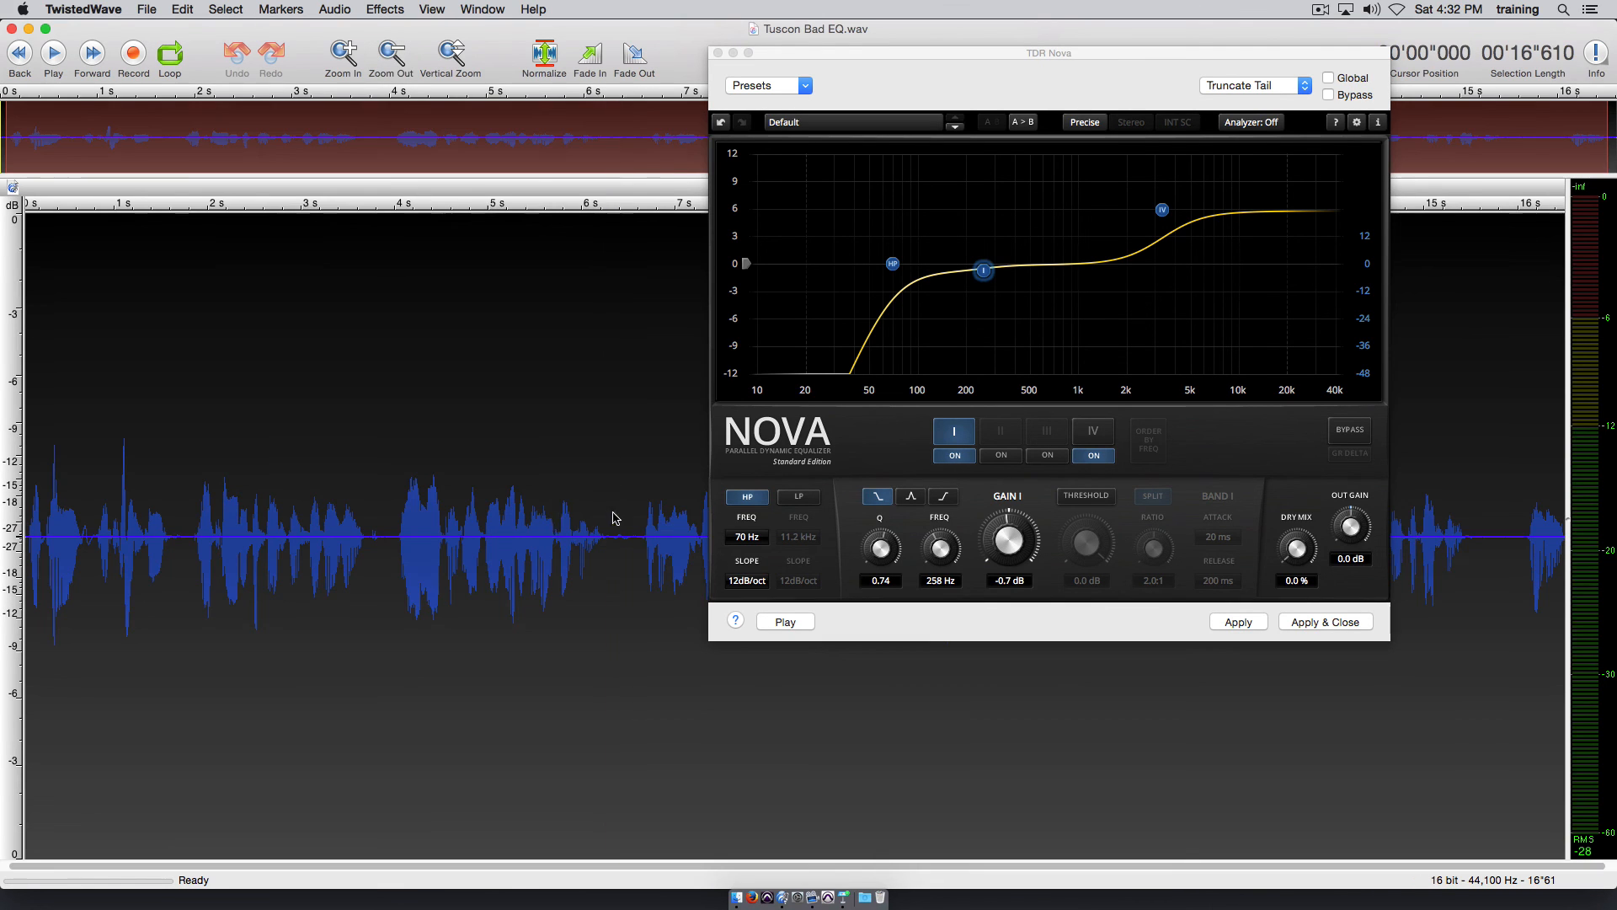
pyautogui.click(1328, 625)
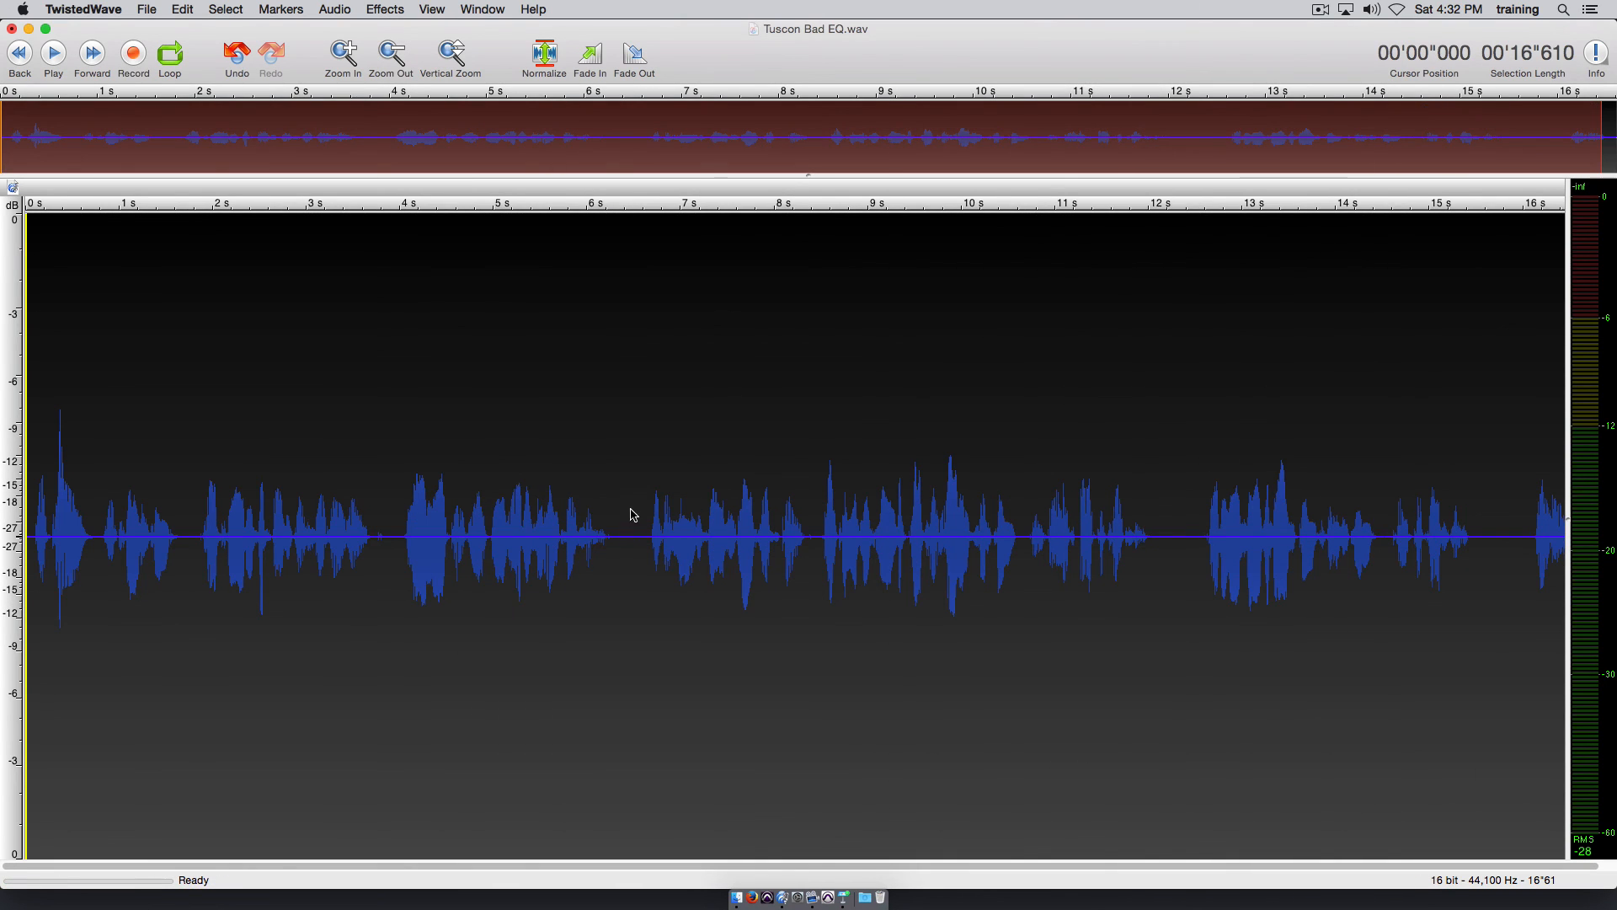
# Examine and play back the pause between about 6.3 and 6.6 s in magnified view to check the noise left after the EQ.
pyautogui.click(633, 529)
pyautogui.press('super+Up')
pyautogui.press('super+Up')
pyautogui.press('super+Up')
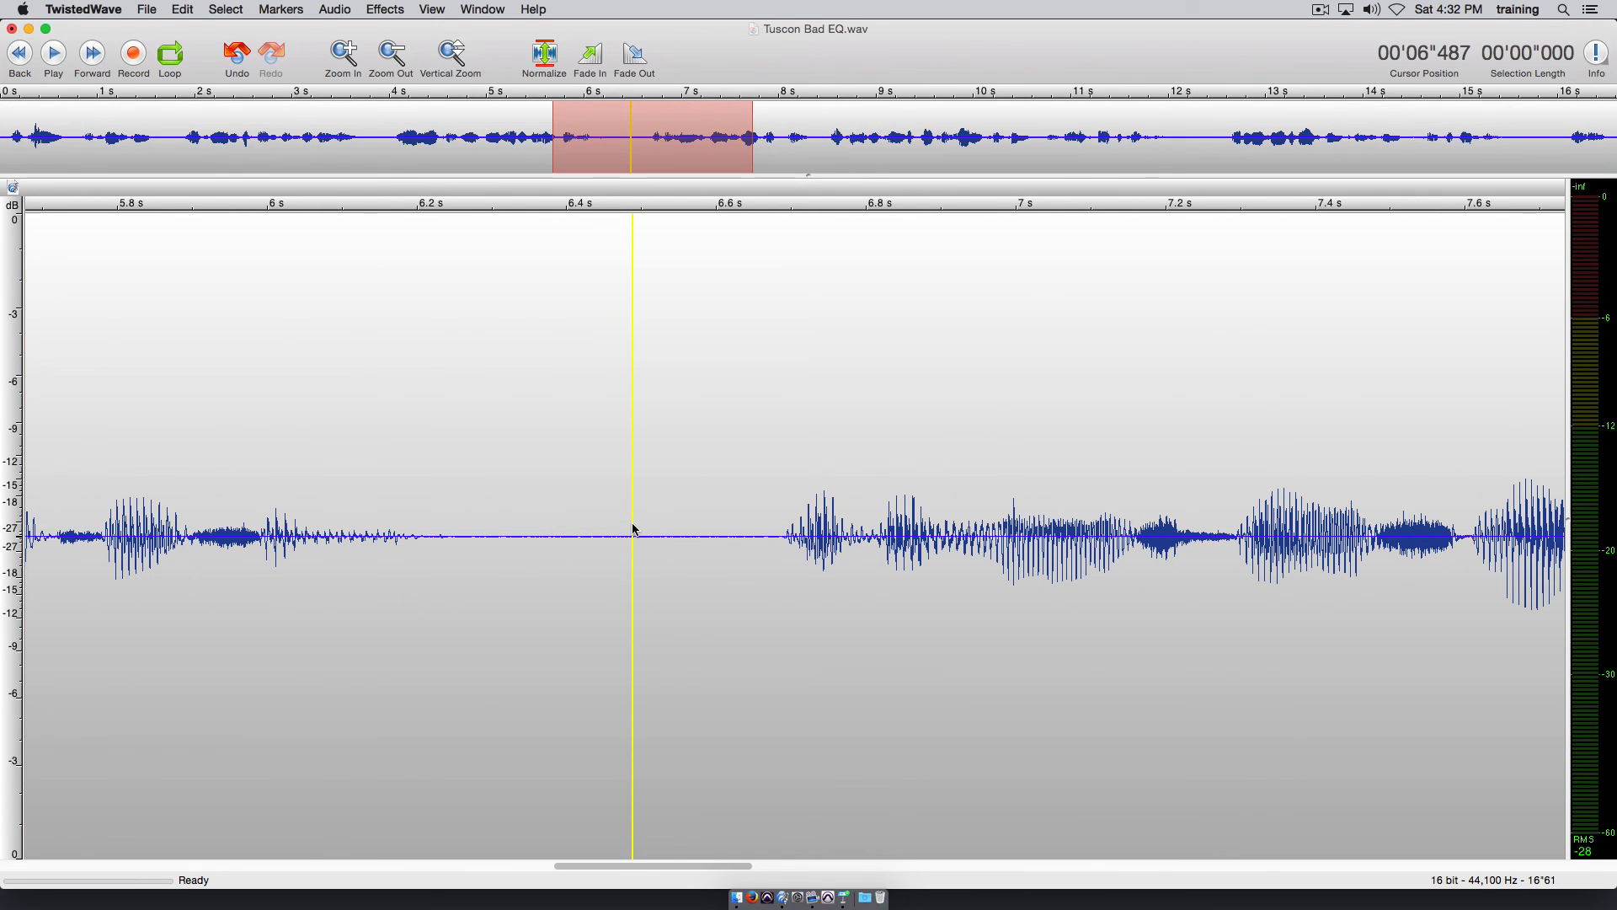
pyautogui.press('super+shift+Up')
pyautogui.press('super+shift+Up')
pyautogui.press('super+shift+Up')
pyautogui.press('super+shift+Up')
pyautogui.press('super+shift+Up')
pyautogui.press('super+shift+Up')
pyautogui.press('super+shift+Up')
pyautogui.press('super+shift+Up')
pyautogui.press('super+shift+Up')
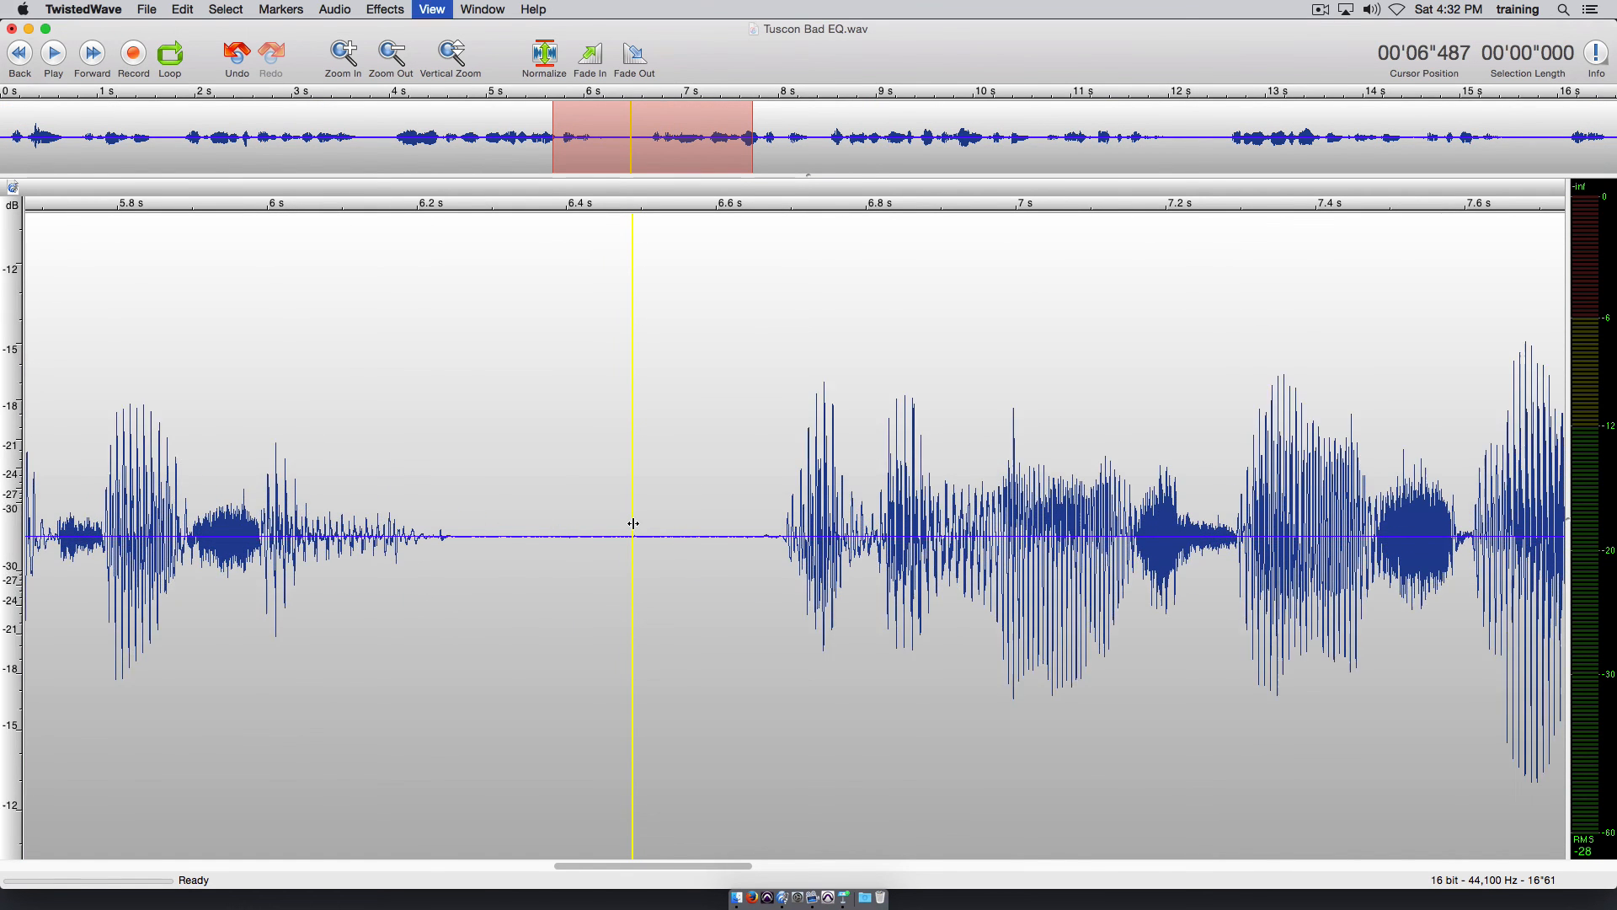
pyautogui.click(504, 513)
pyautogui.press('space')
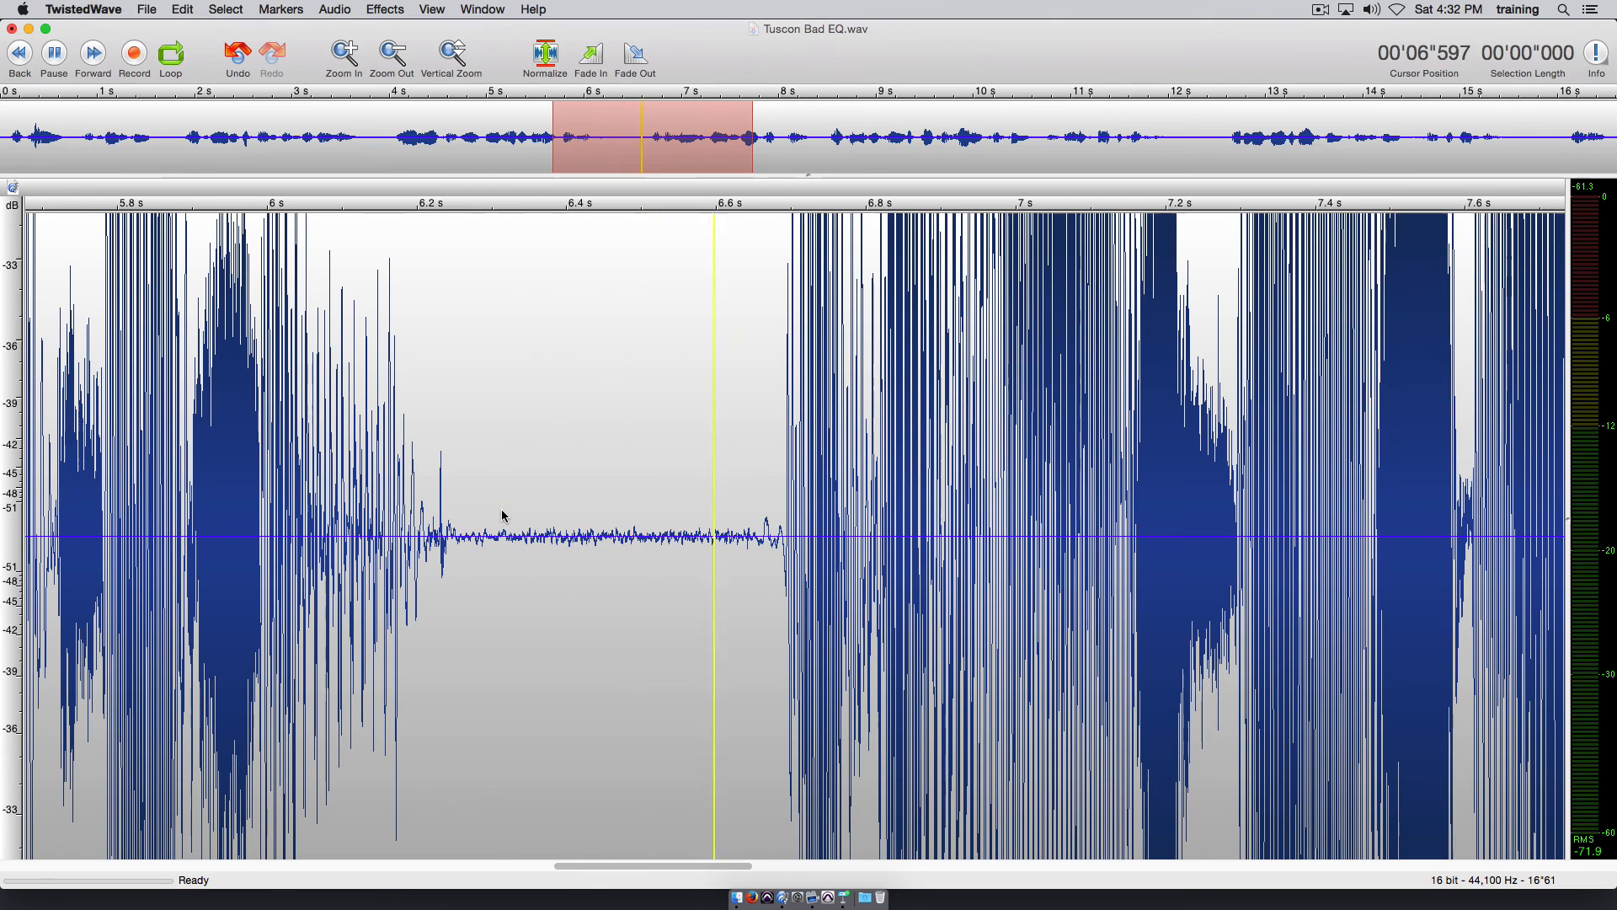
pyautogui.press('space')
pyautogui.press('super+Up')
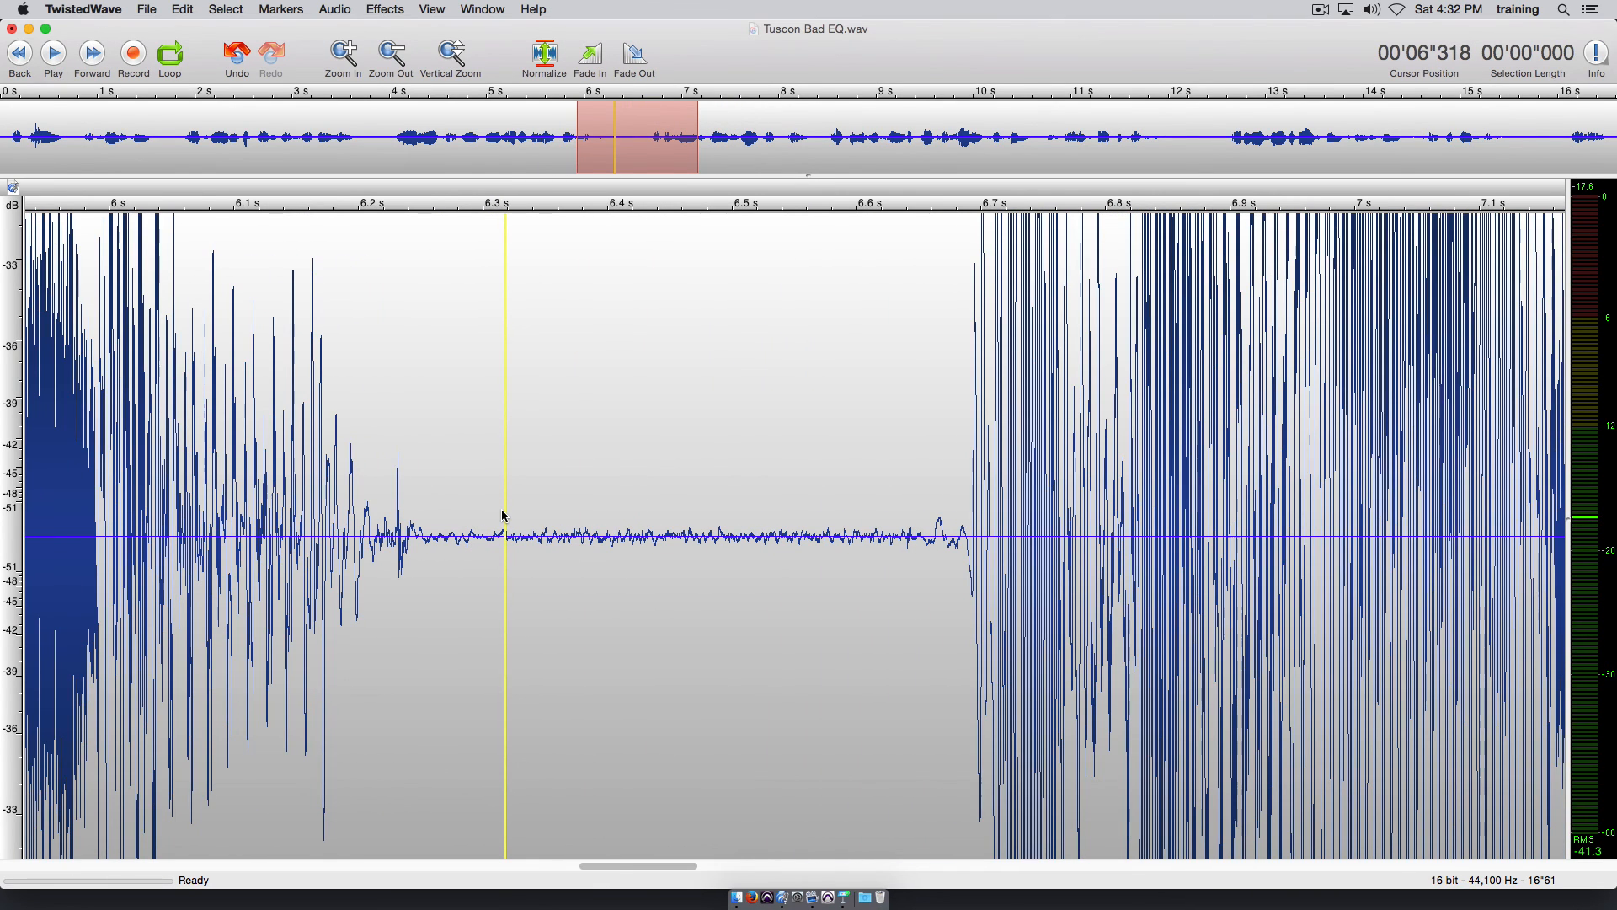
pyautogui.press('super+shift+Down')
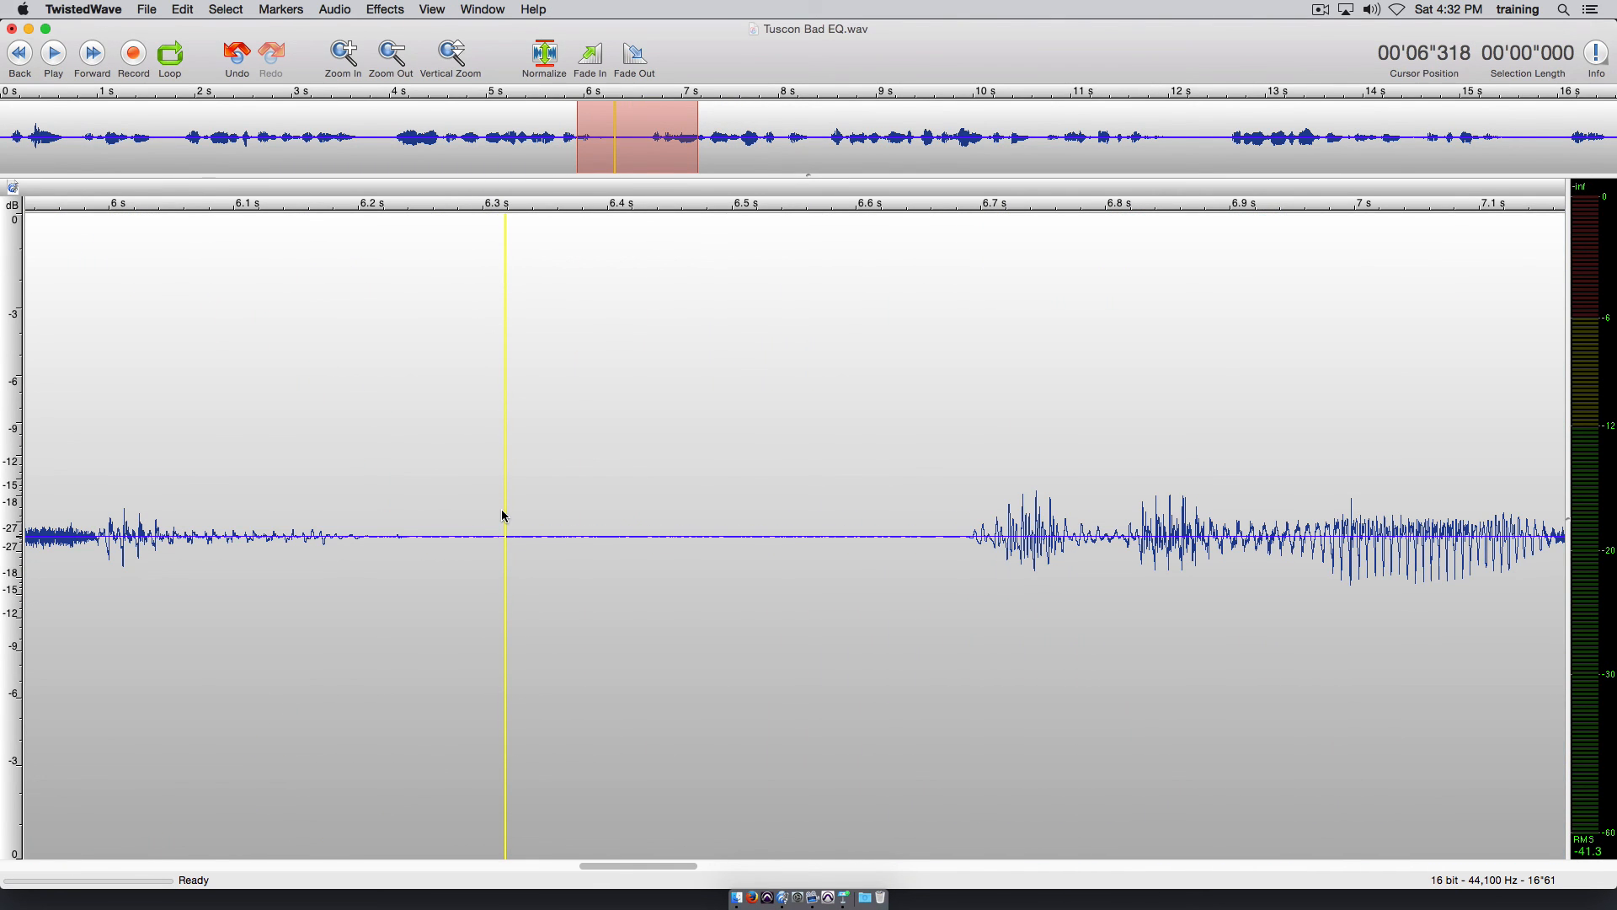
pyautogui.press('super+Down')
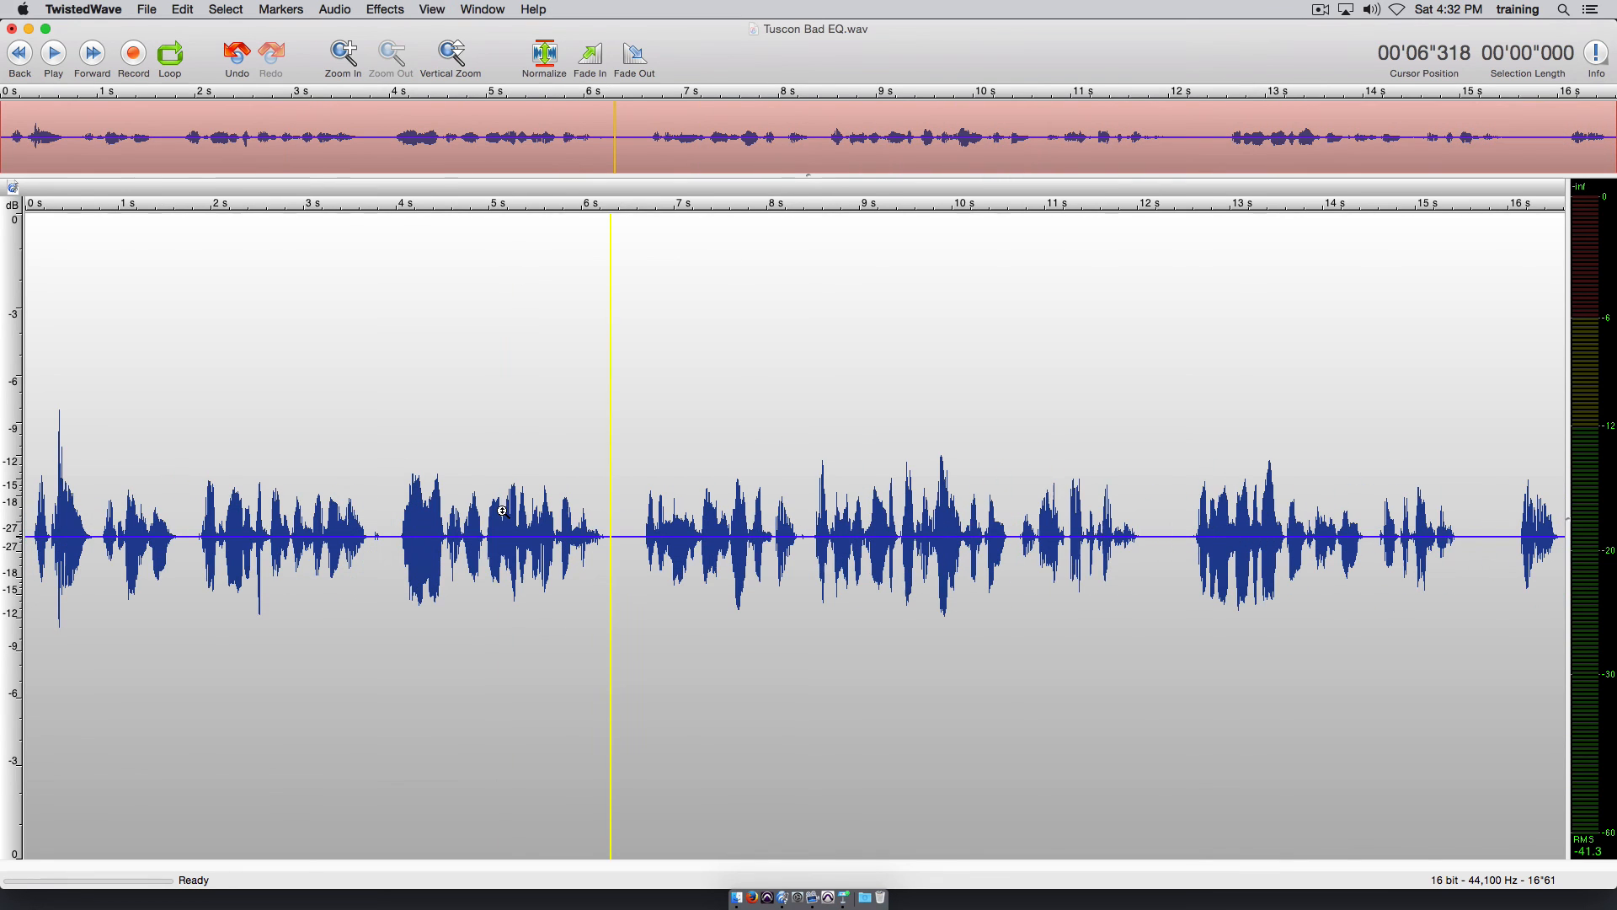
# Audition the EQ'd recording from about 1.7 s, and close Tuscon Bad EQ.wav without saving the changes.
pyautogui.click(184, 478)
pyautogui.press('space')
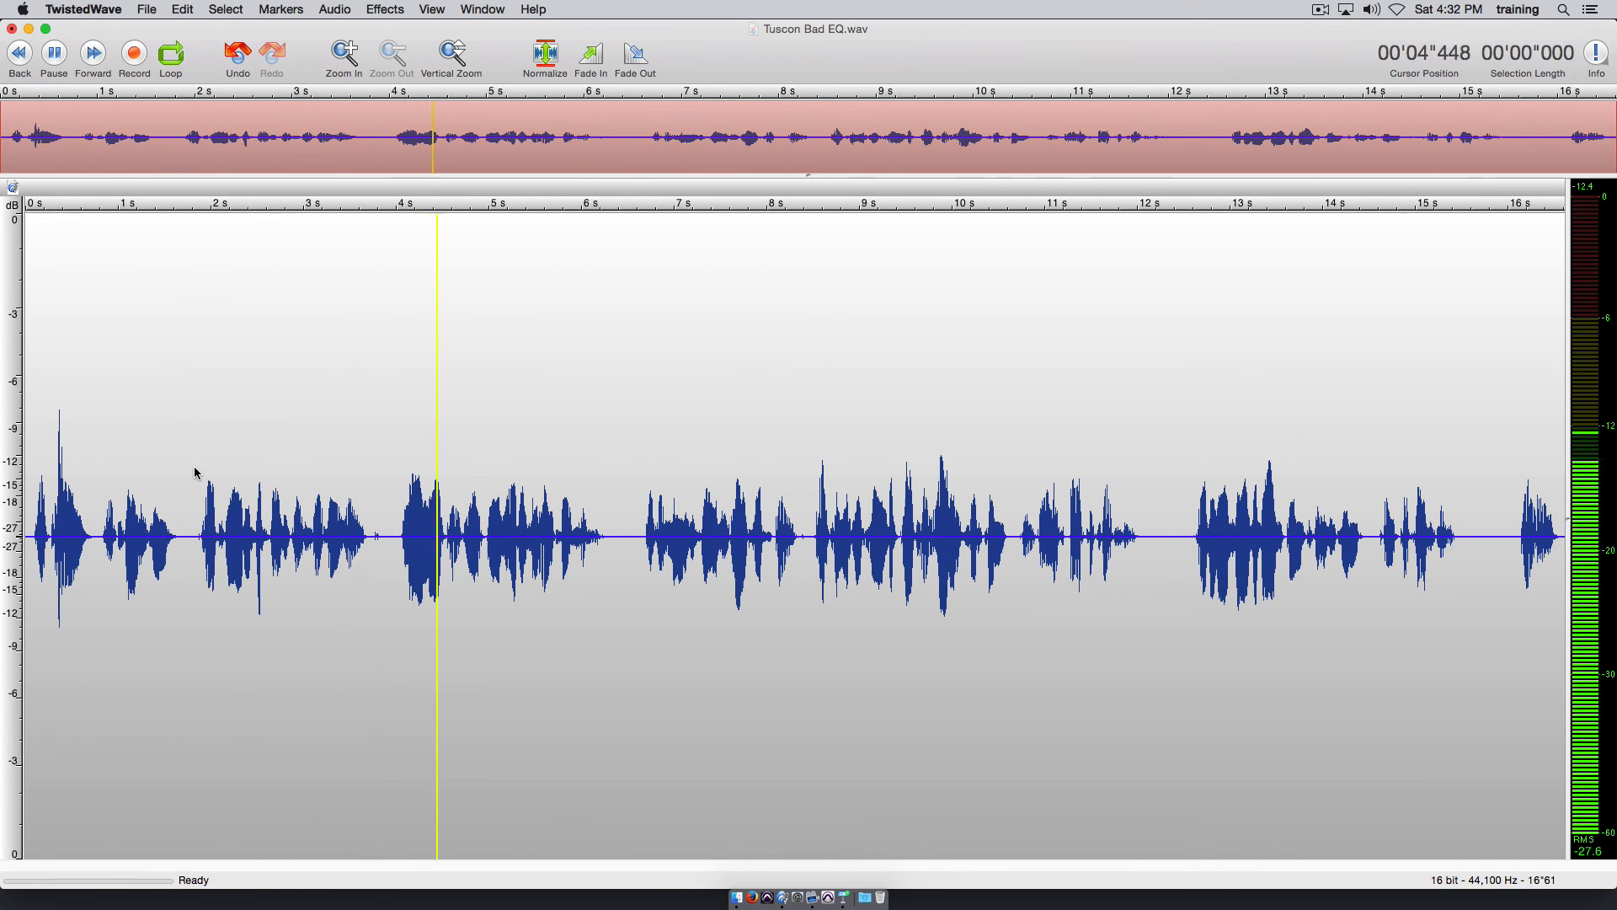
pyautogui.press('space')
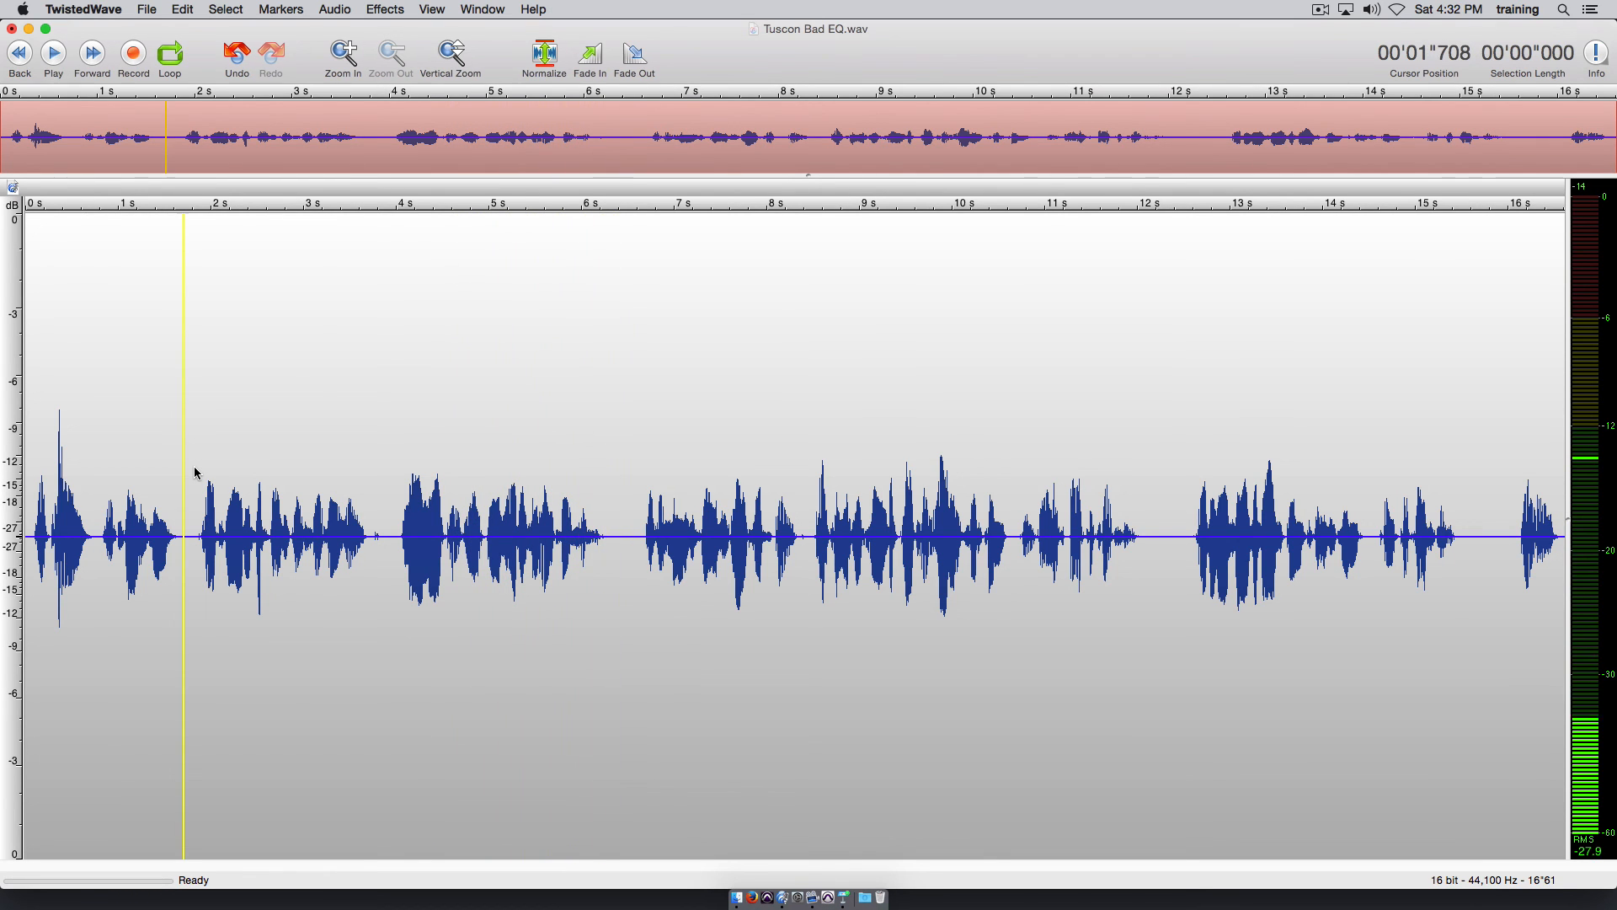
pyautogui.click(11, 29)
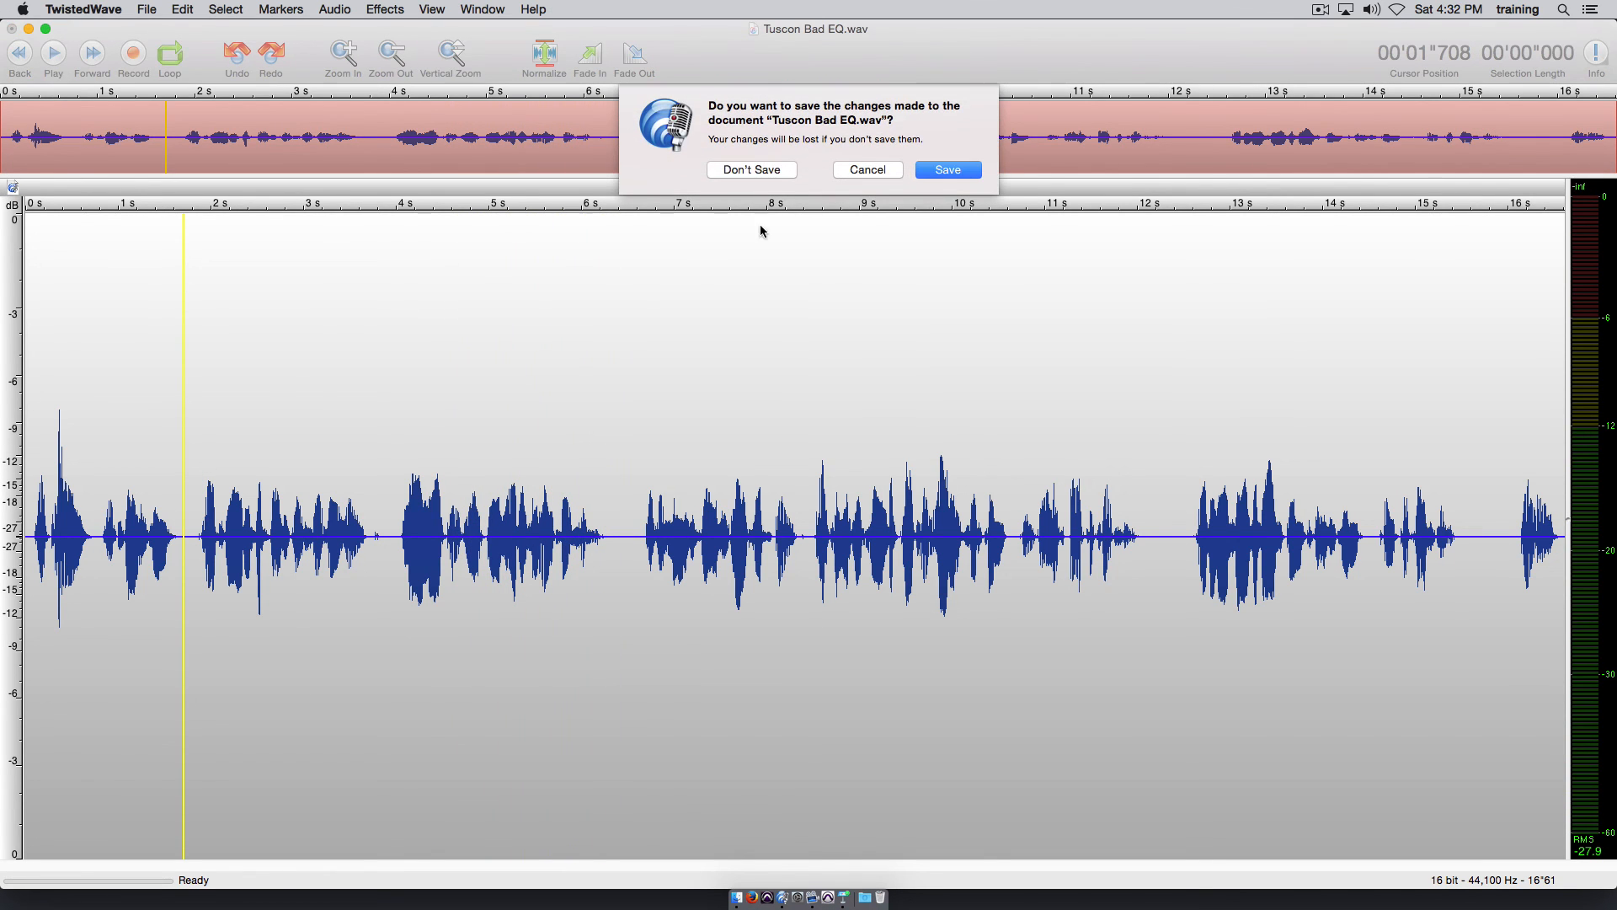
pyautogui.click(750, 166)
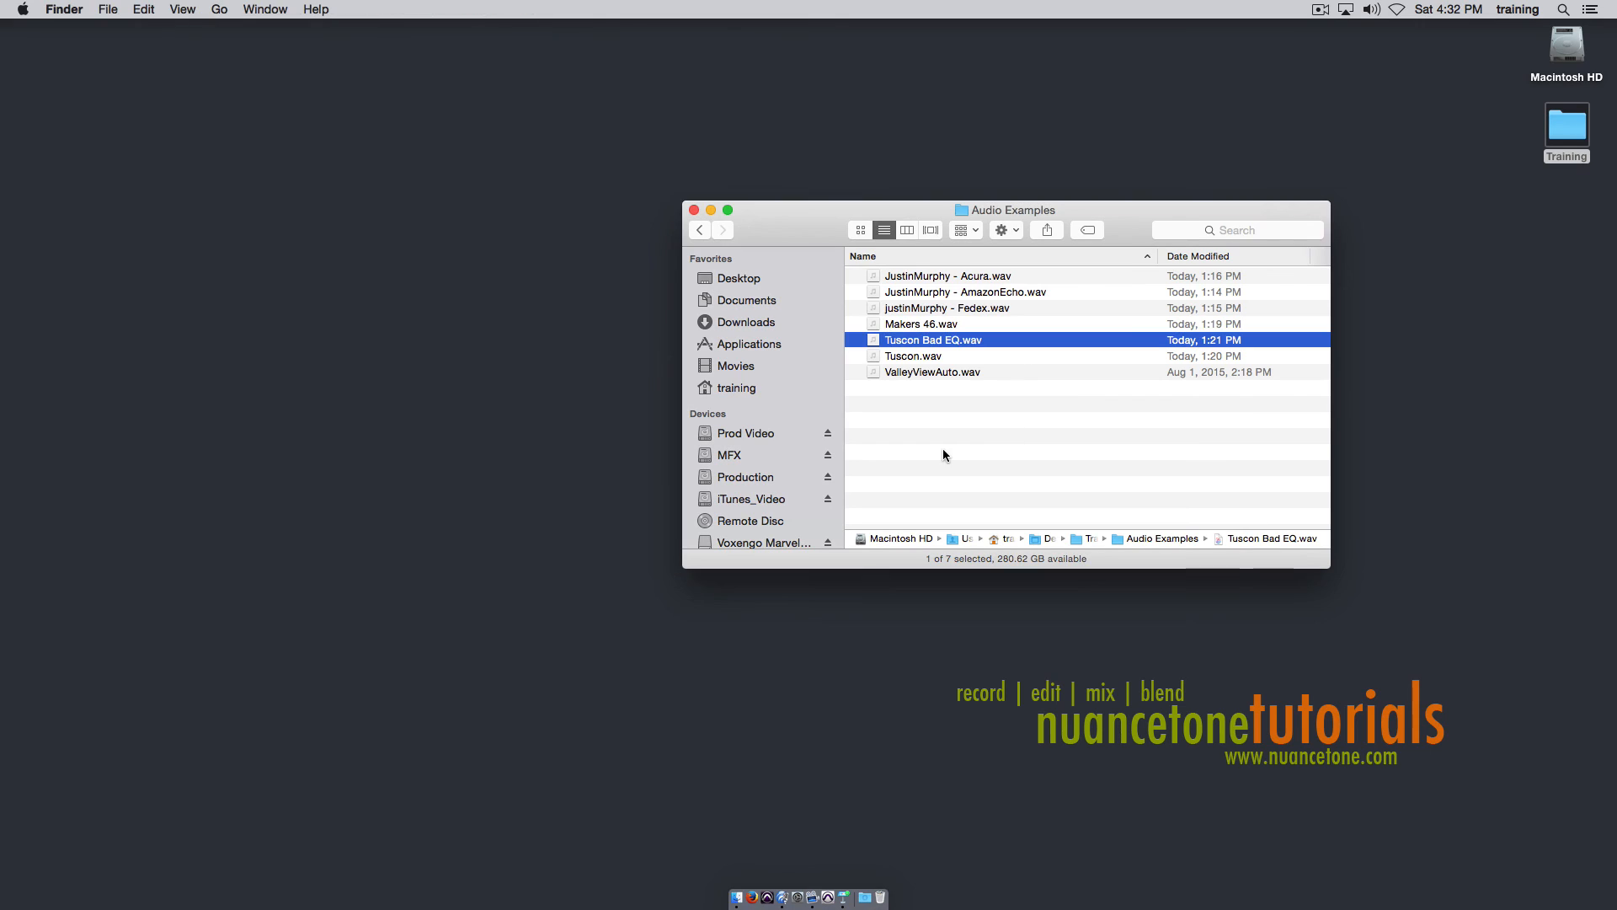
# Open the AmazonEcho WAV recording from the Audio Examples folder in TwistedWave.
pyautogui.press('Up')
pyautogui.press('Up')
pyautogui.press('Up')
pyautogui.press('Up')
pyautogui.press('Down')
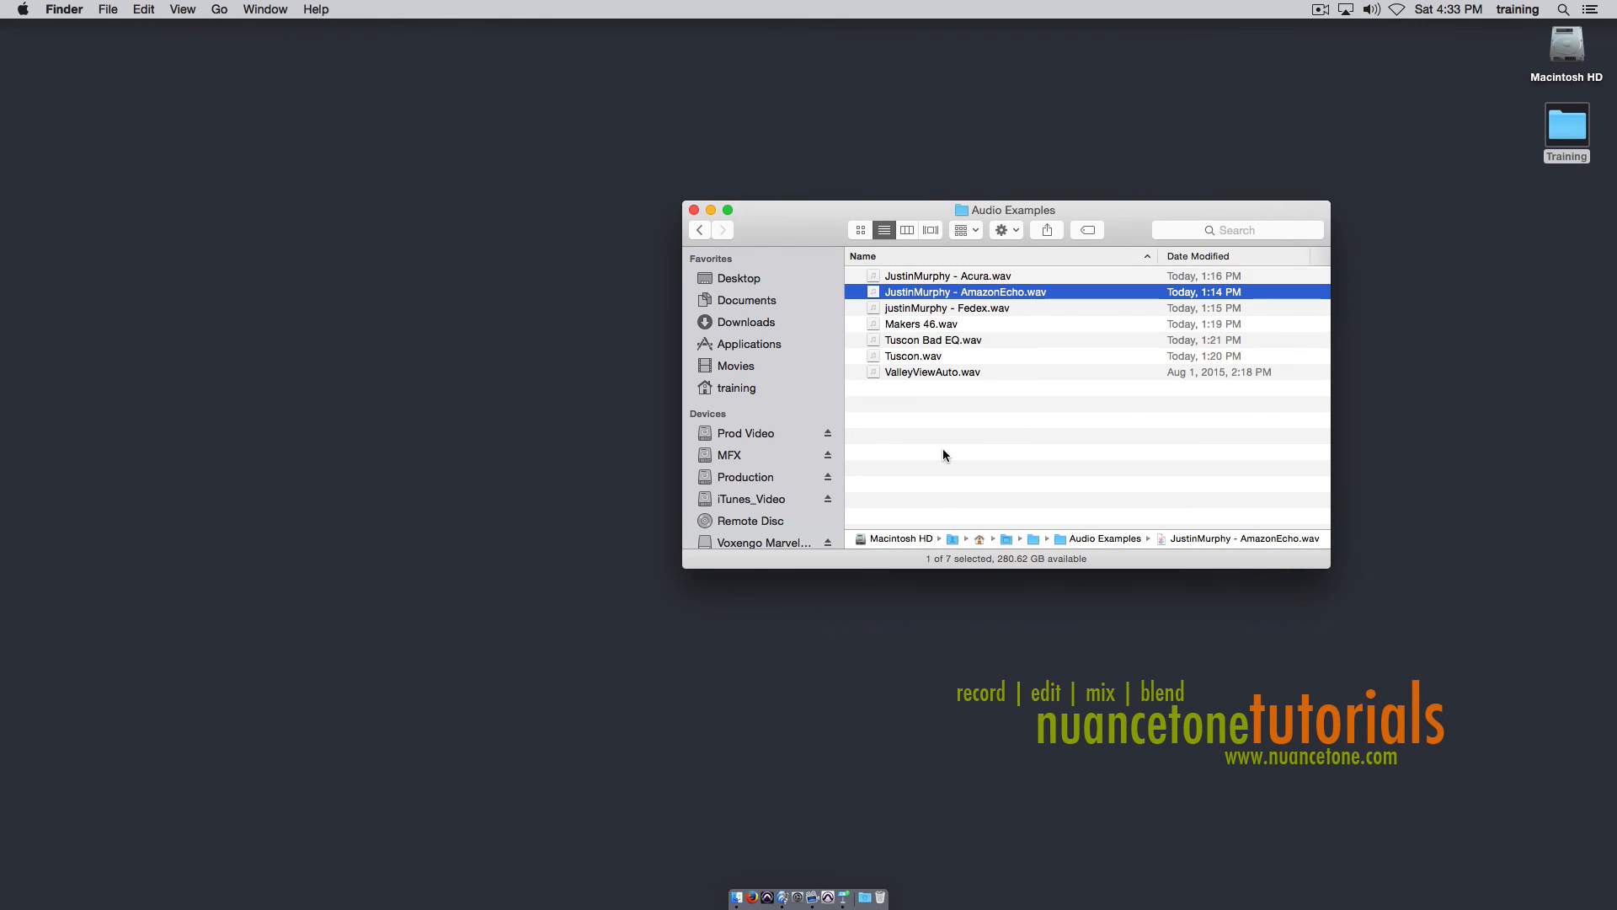
pyautogui.press('super+o')
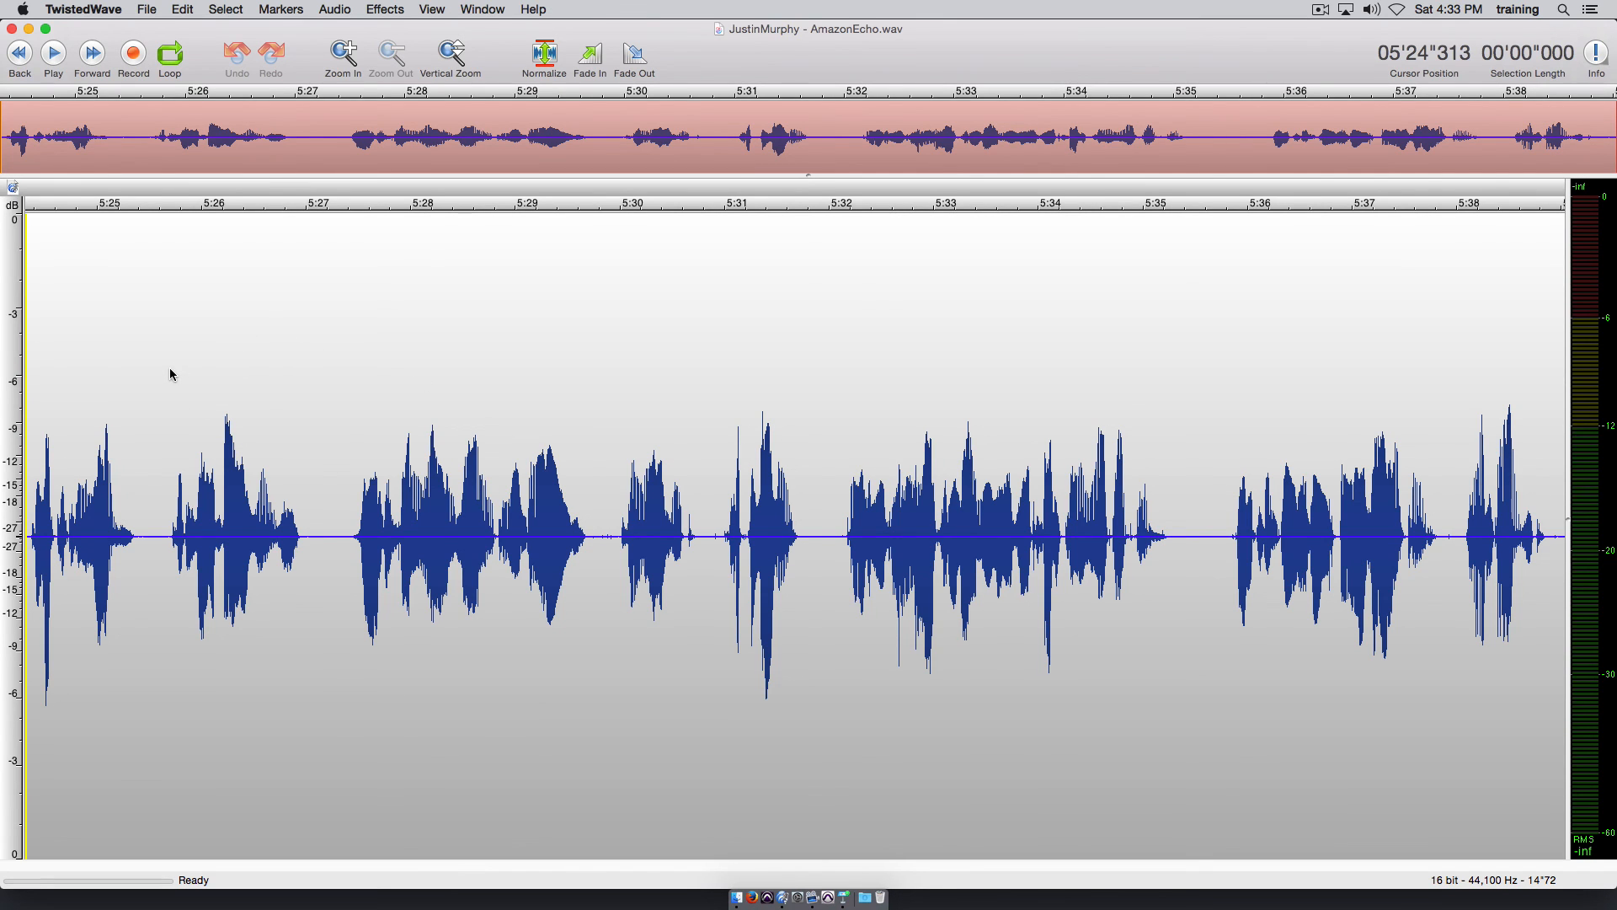
# Listen to the unprocessed AmazonEcho recording from its start and again from about 5:27.5.
pyautogui.press('space')
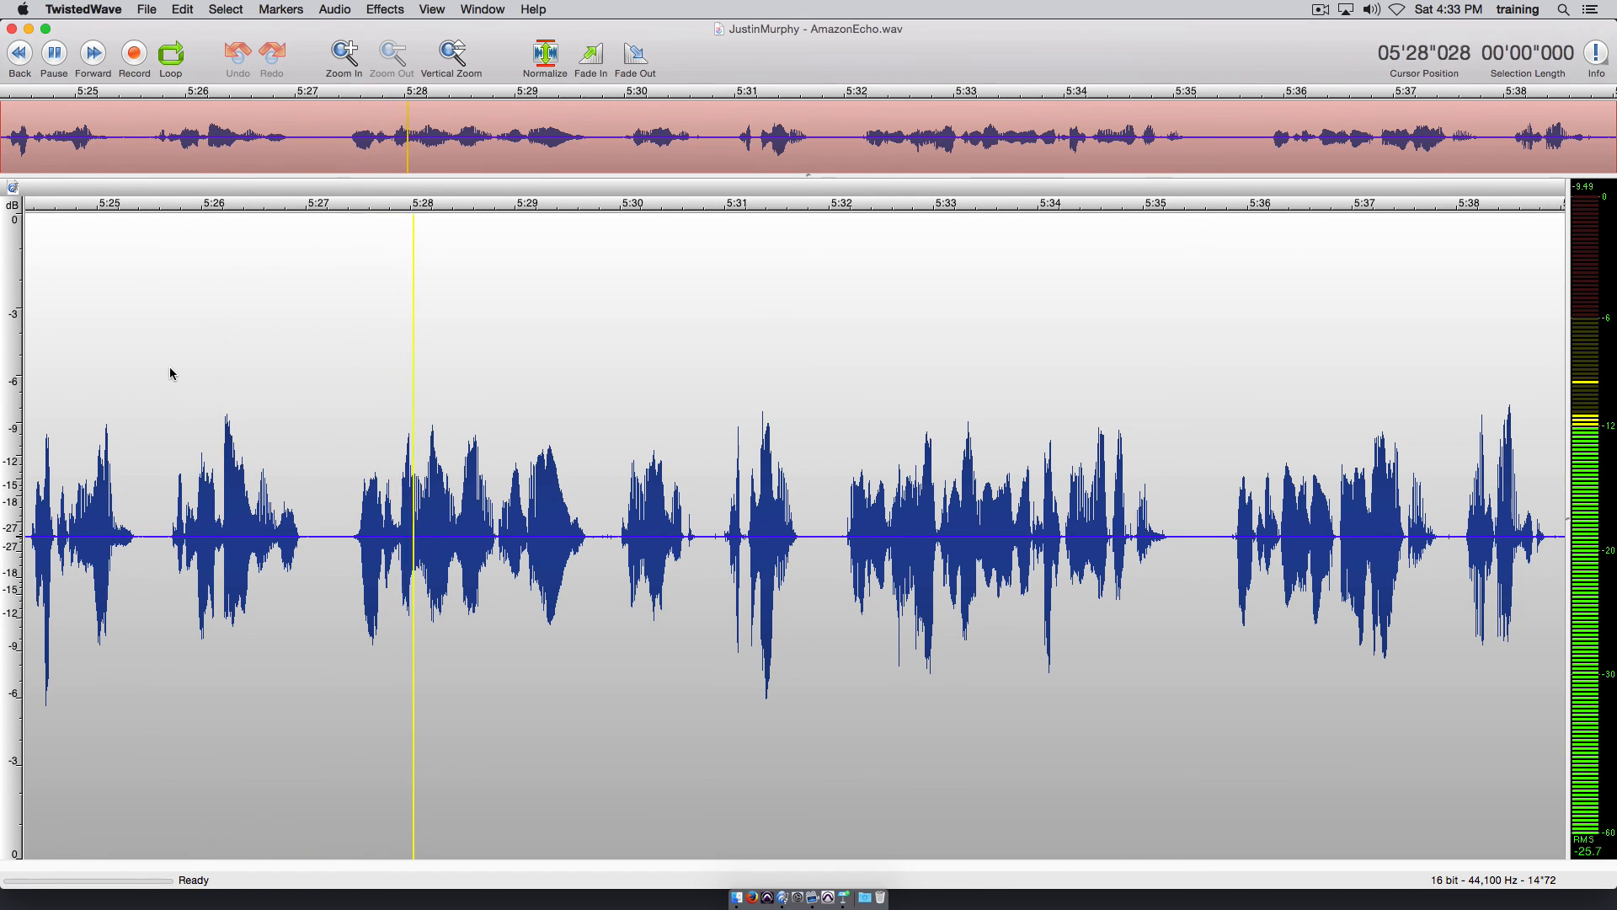
pyautogui.press('space')
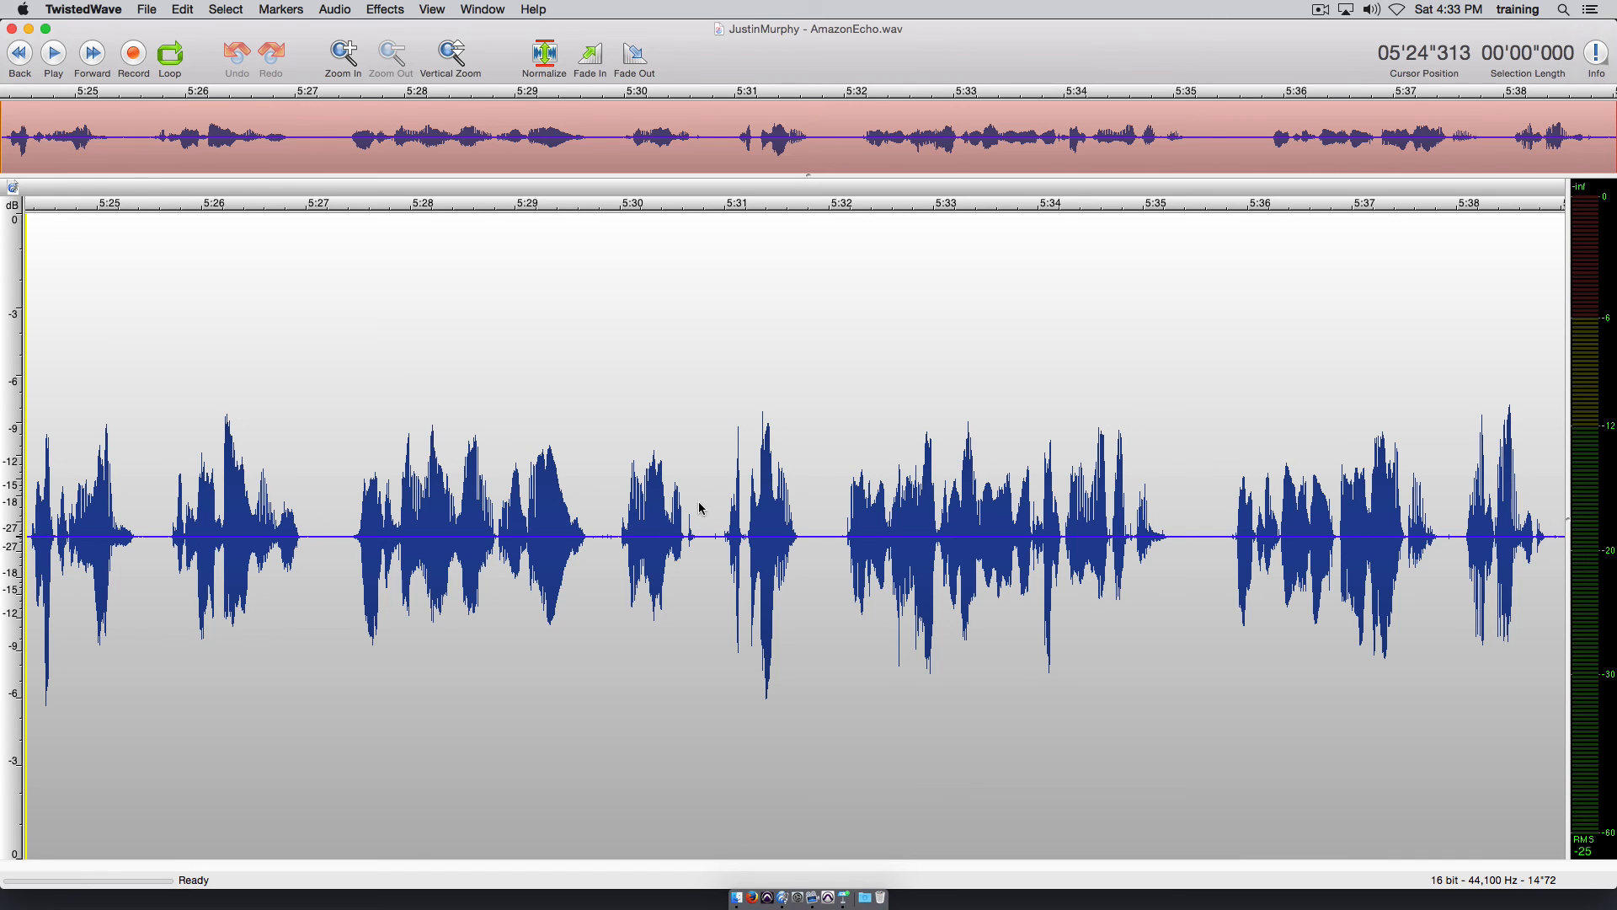
pyautogui.click(354, 367)
pyautogui.press('space')
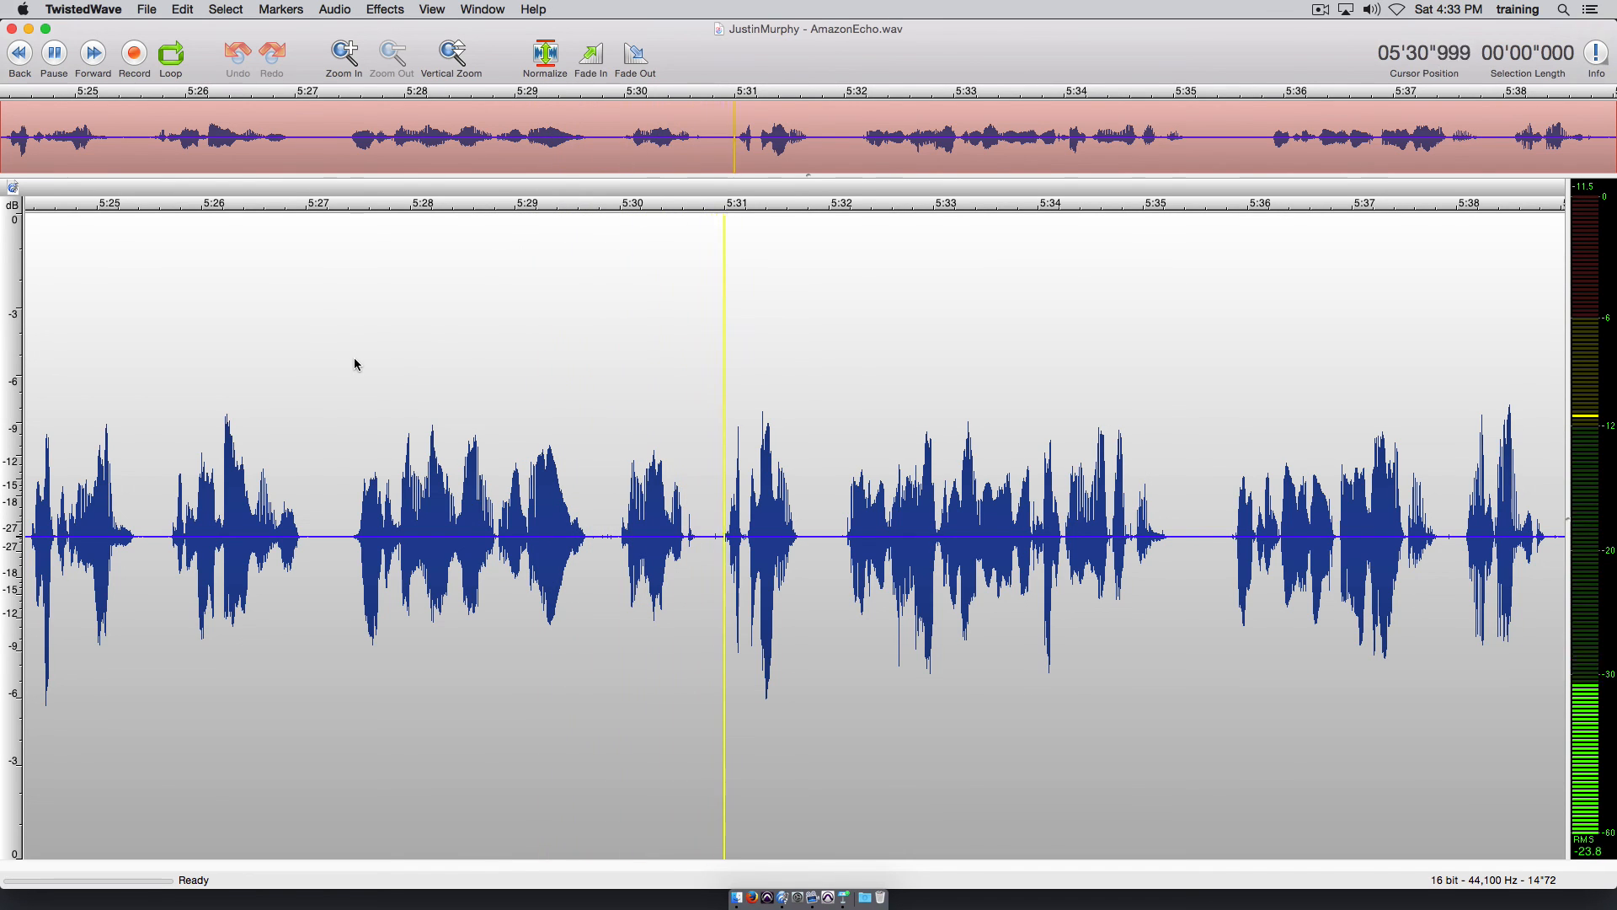
pyautogui.press('space')
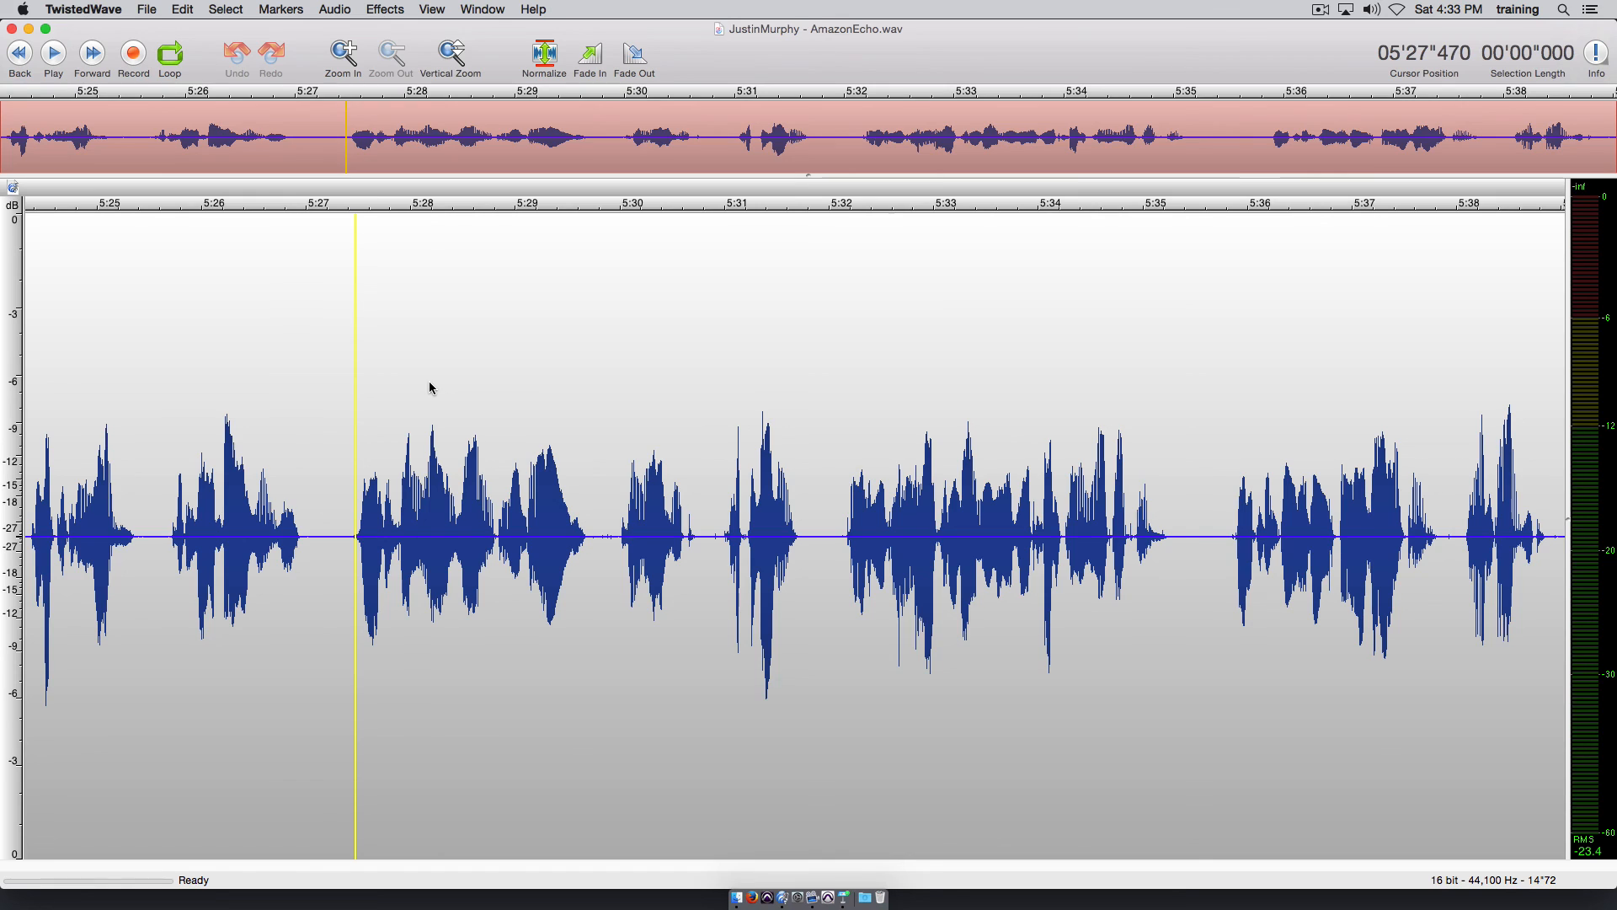
# Select the entire recording and open the TDR Nova equalizer from Tokyo Dawn Labs on it.
pyautogui.press('super+a')
pyautogui.click(380, 10)
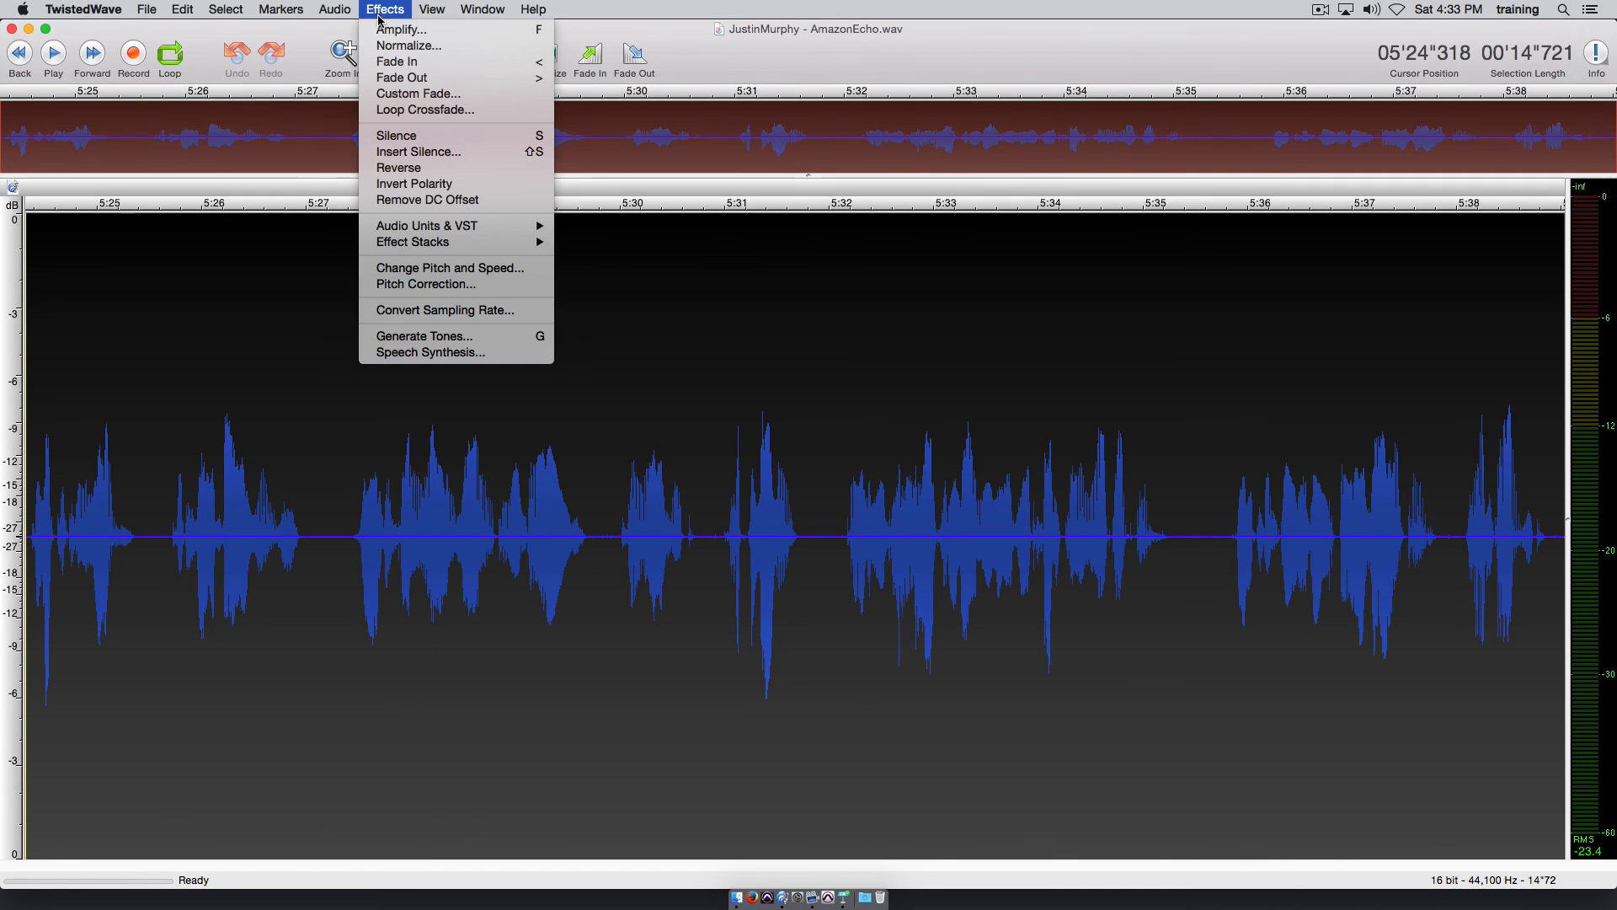
pyautogui.moveTo(377, 244)
pyautogui.moveTo(468, 225)
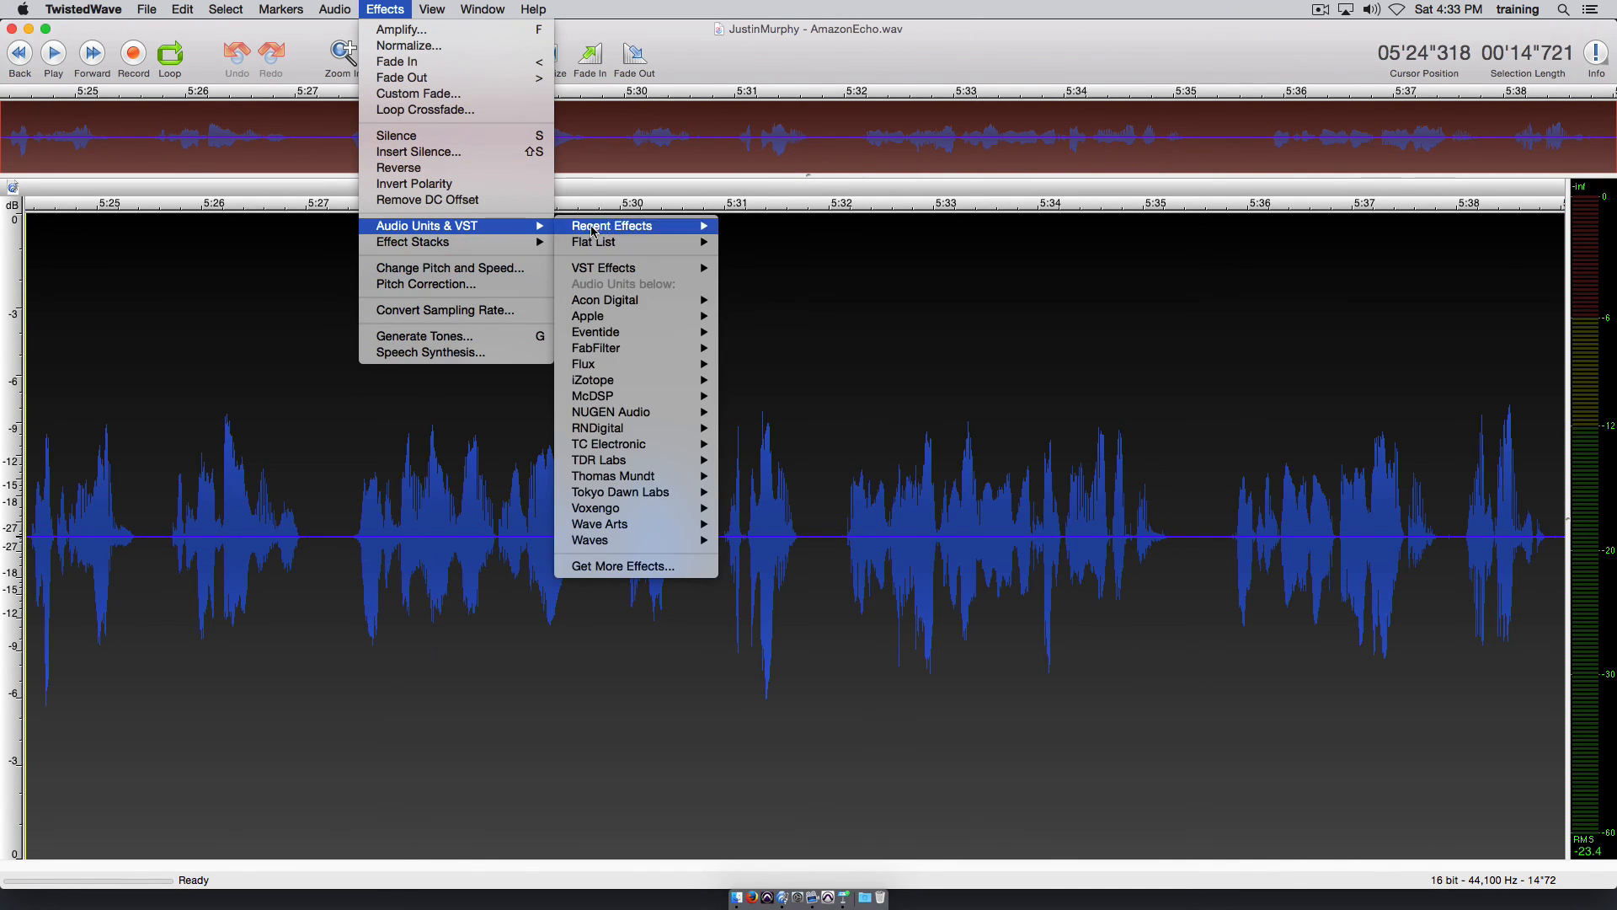
pyautogui.moveTo(627, 496)
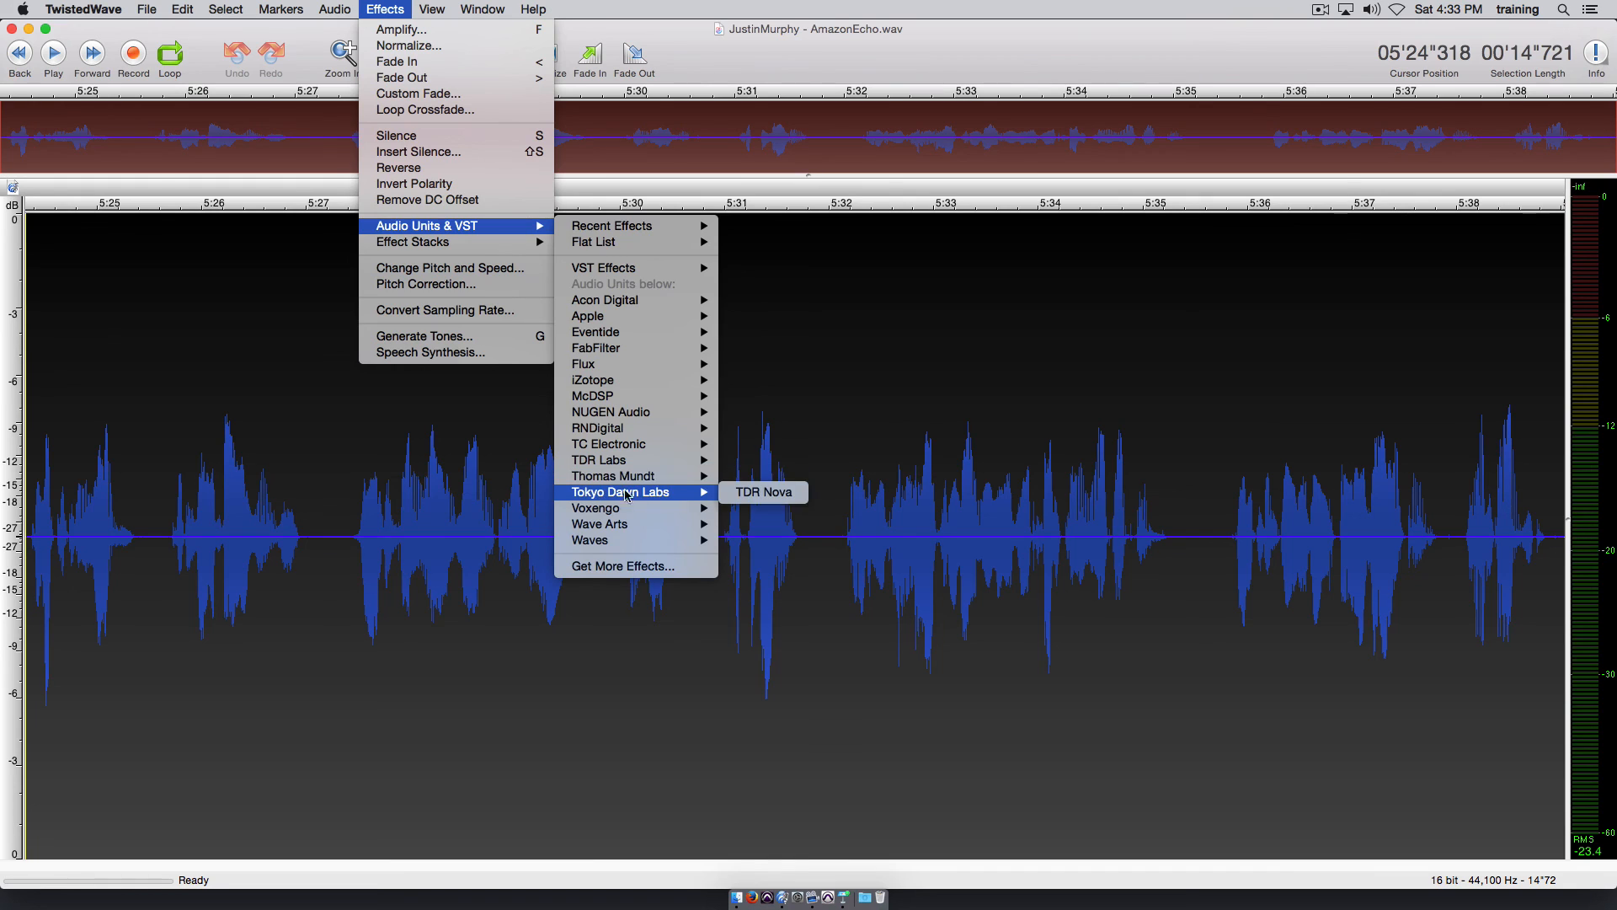
pyautogui.click(763, 492)
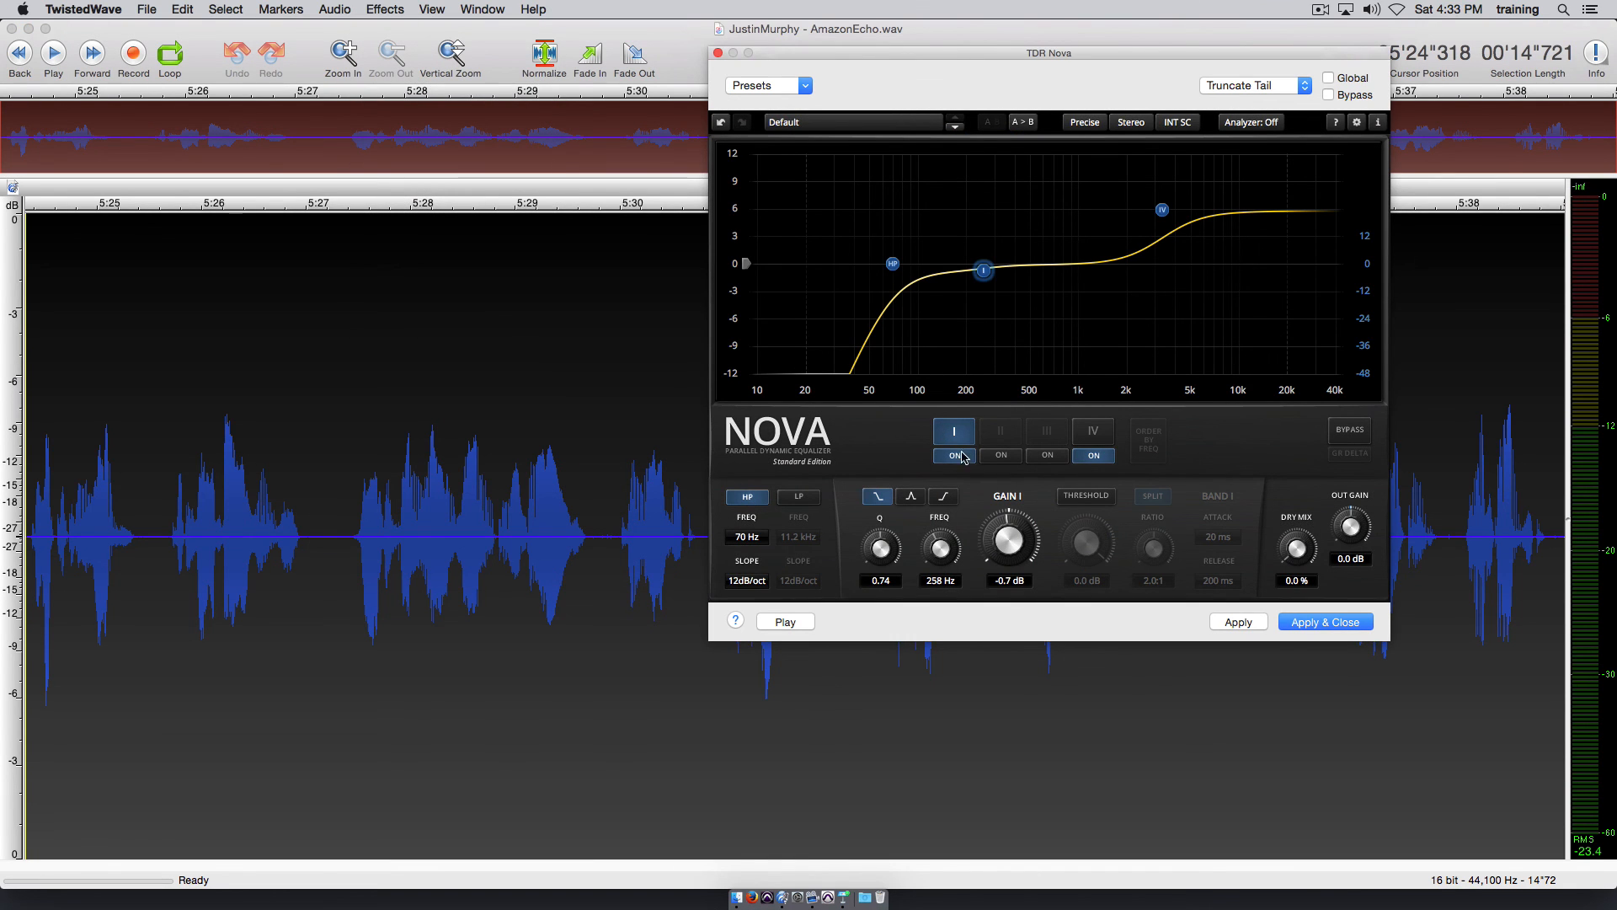
# Disable band IV and the high-pass filter, and reset band I's frequency, gain and Q to their defaults.
pyautogui.click(1087, 457)
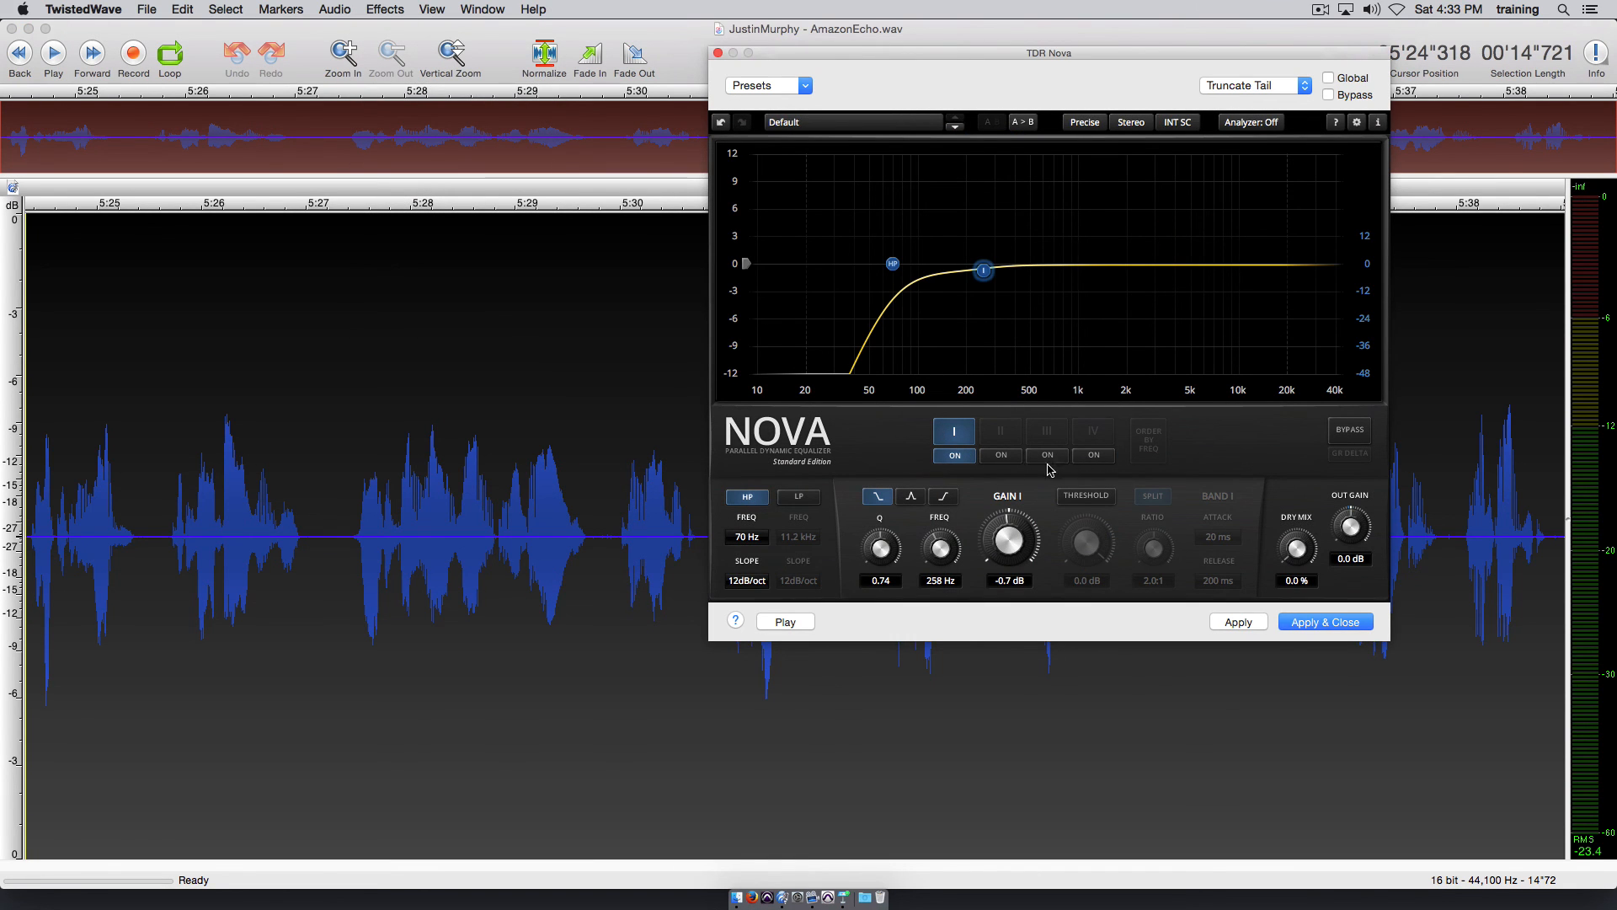
pyautogui.click(736, 501)
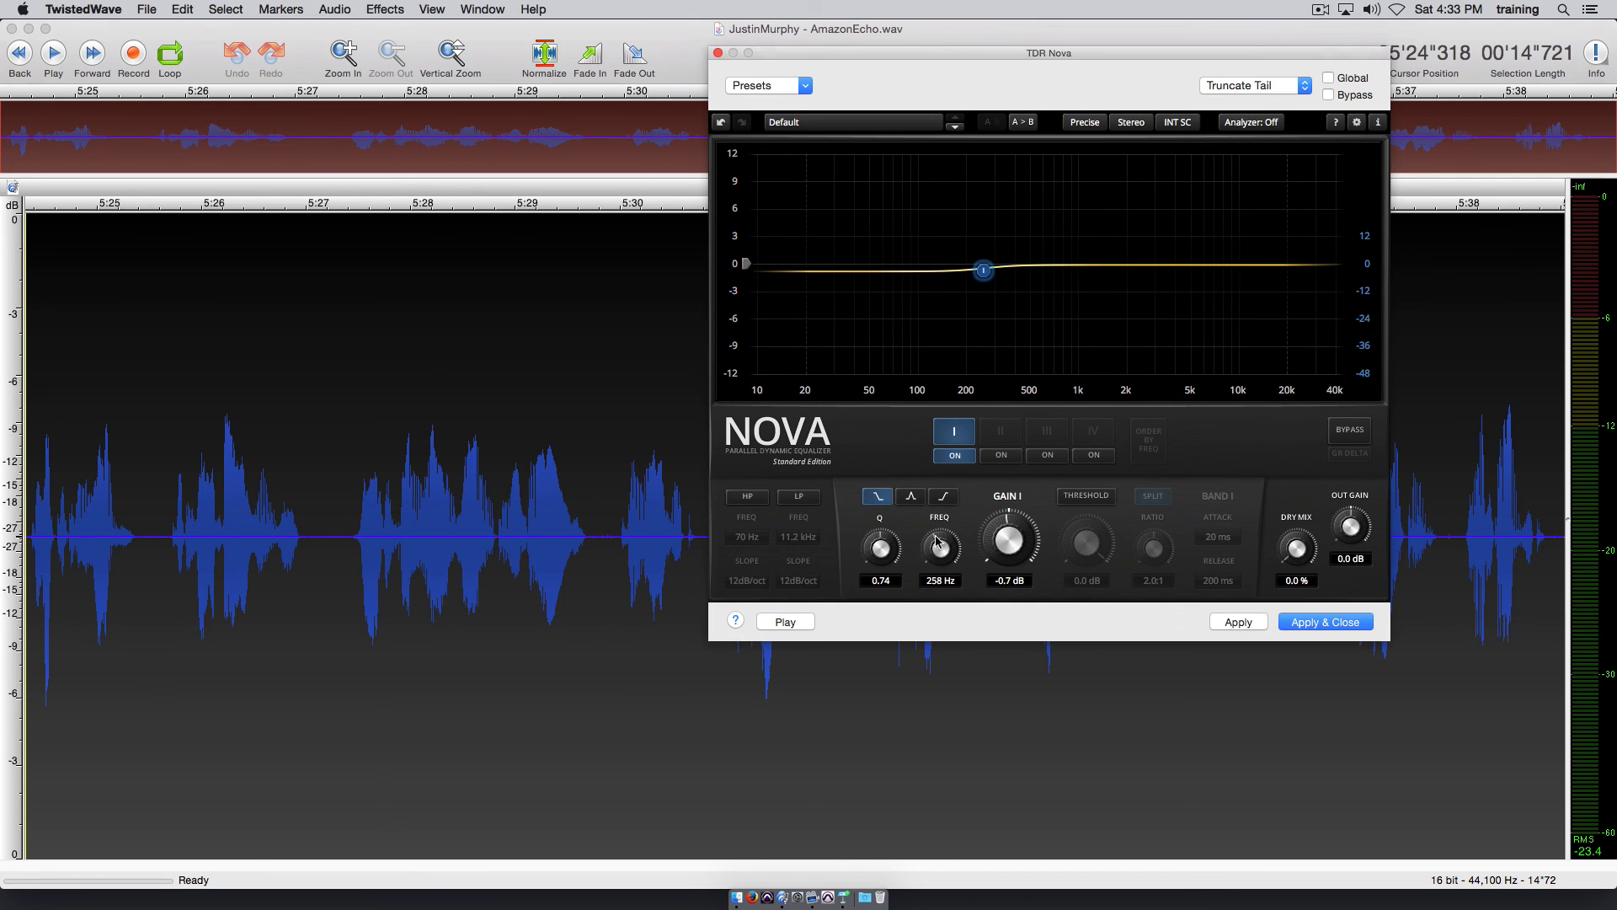
pyautogui.doubleClick(940, 549)
pyautogui.doubleClick(1004, 546)
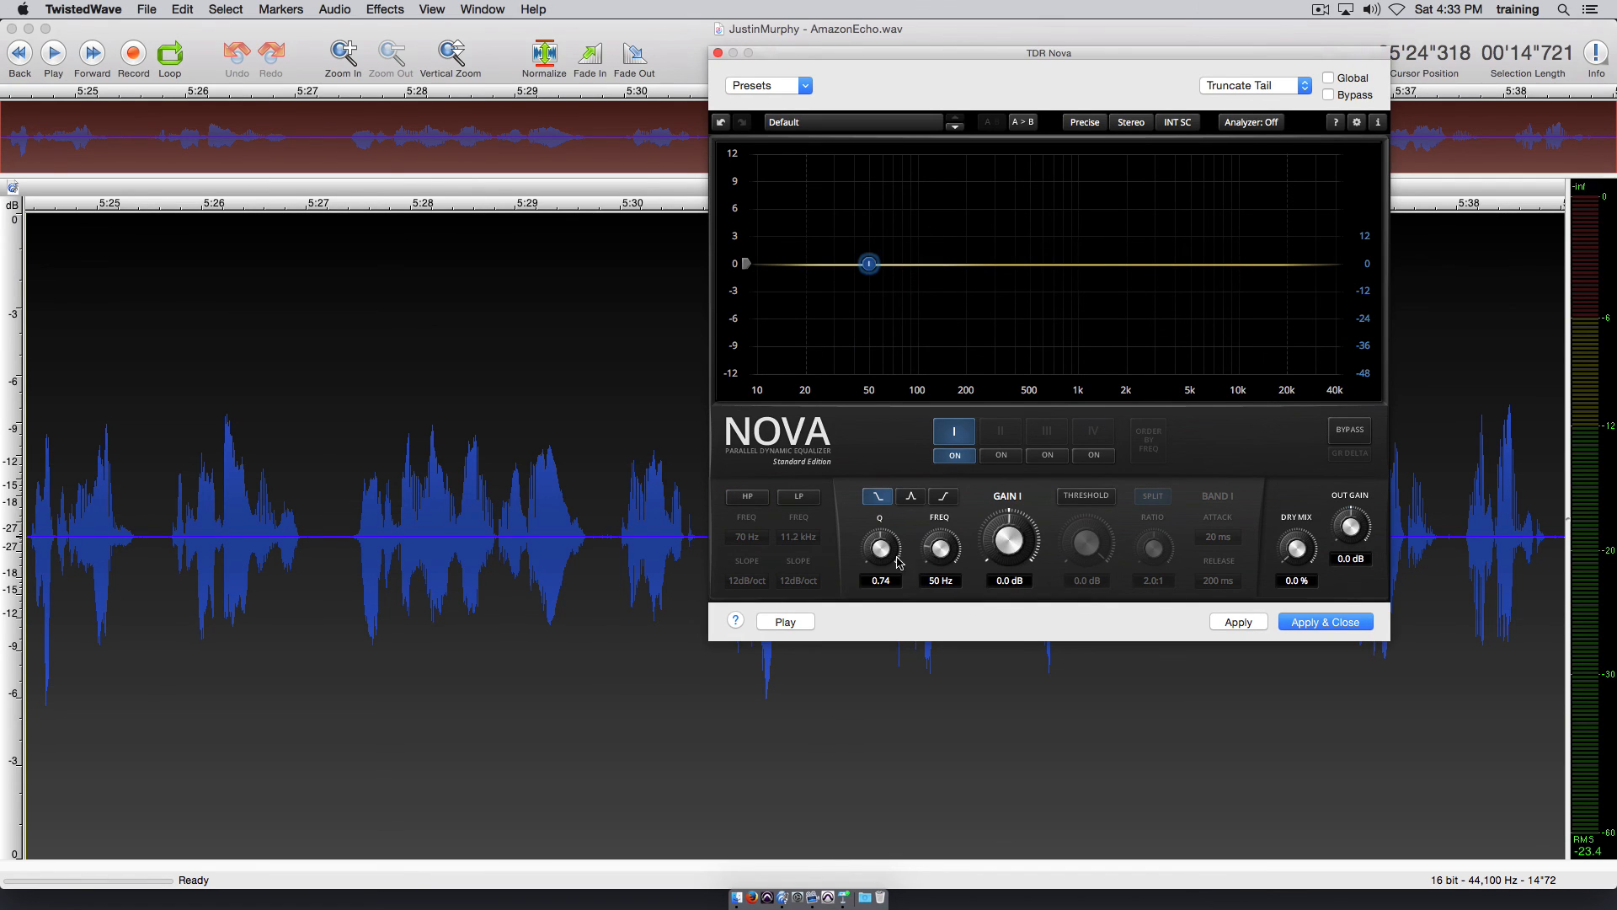
pyautogui.doubleClick(881, 549)
# Raise band I's low shelf to about 2.2 dB at 107 Hz, and preview it as a wide bell with Q 0.27.
pyautogui.moveTo(870, 265); pyautogui.dragTo(924, 245)
pyautogui.click(780, 623)
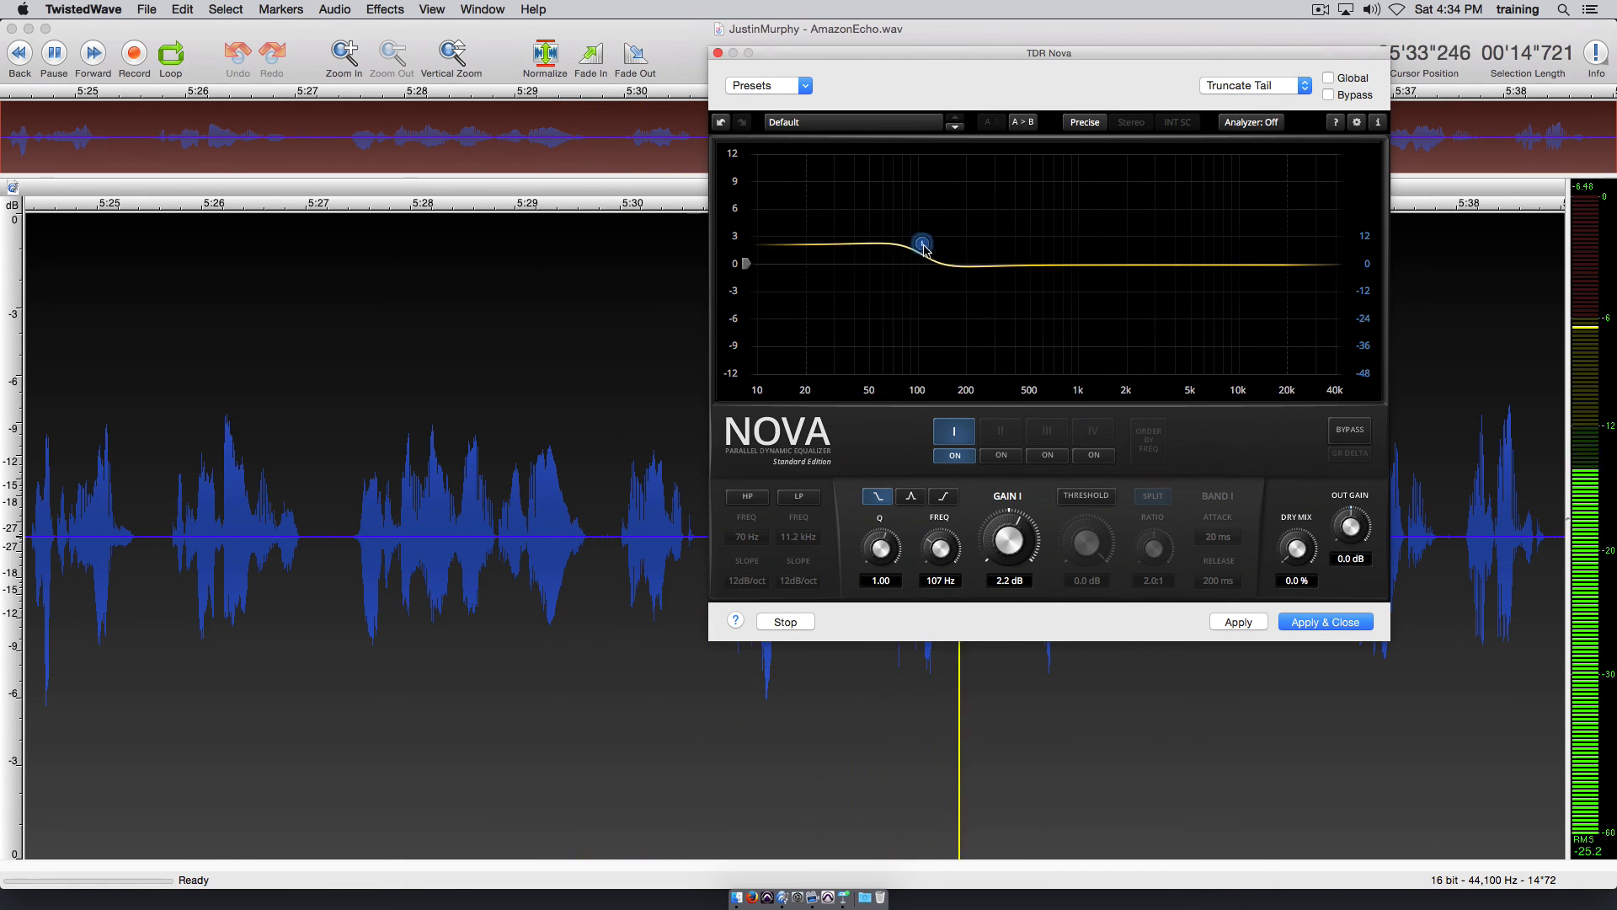
pyautogui.click(912, 501)
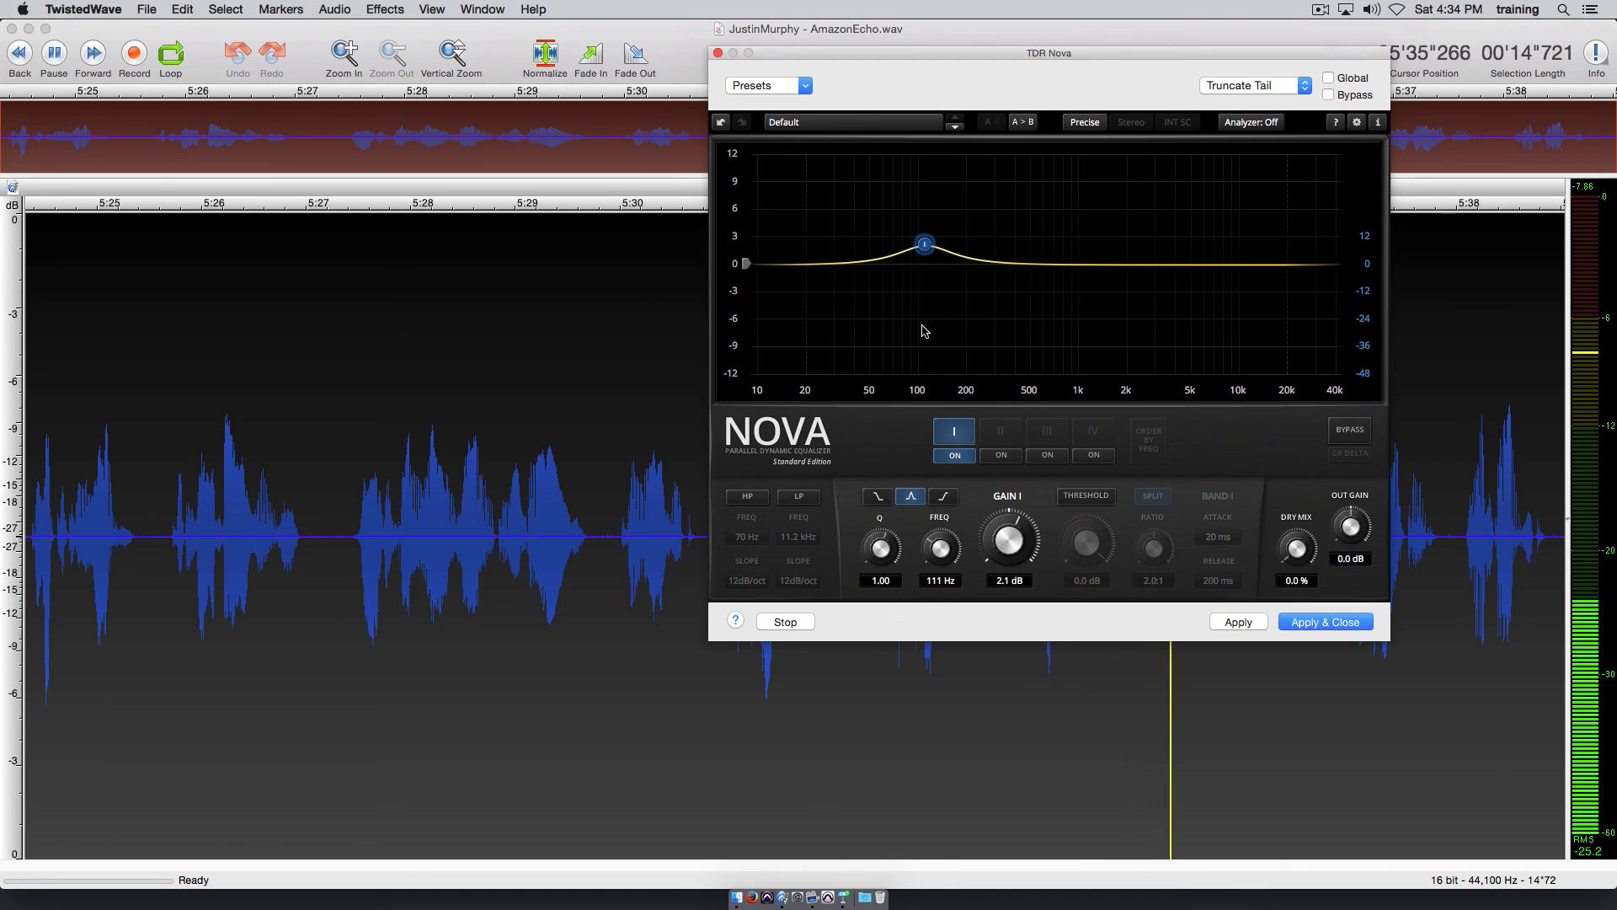
pyautogui.scroll(-5, 924, 245)
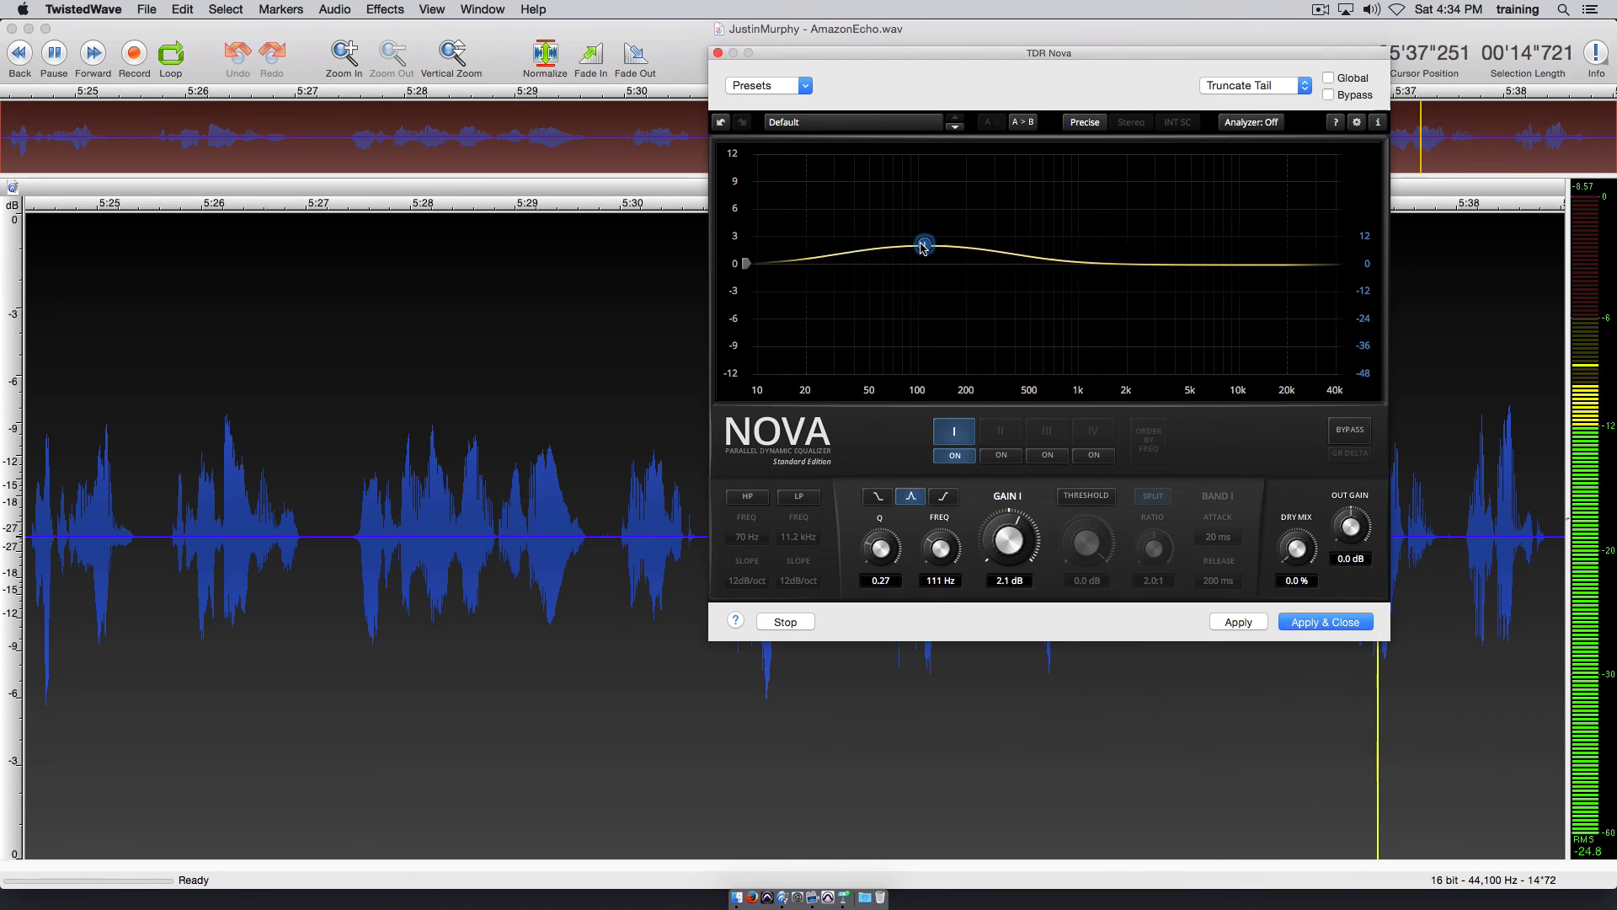
# Tune the band I bell to 2.6 dB at 97 Hz with Q 0.87 during playback, and end the preview.
pyautogui.moveTo(924, 245); pyautogui.dragTo(916, 235)
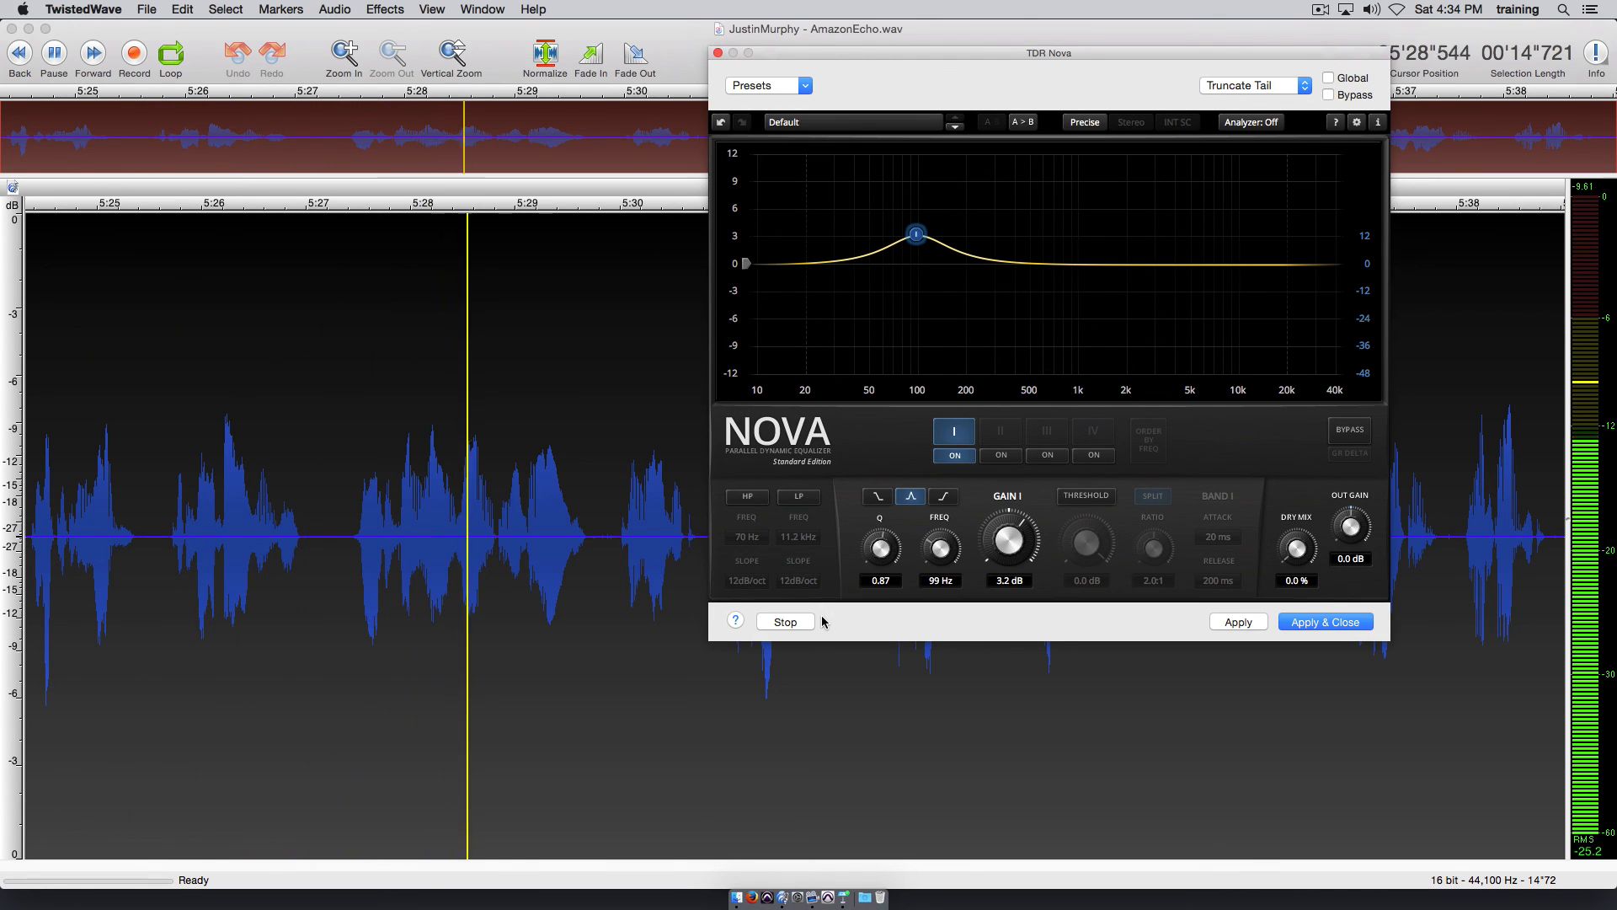
pyautogui.moveTo(918, 243); pyautogui.dragTo(917, 248)
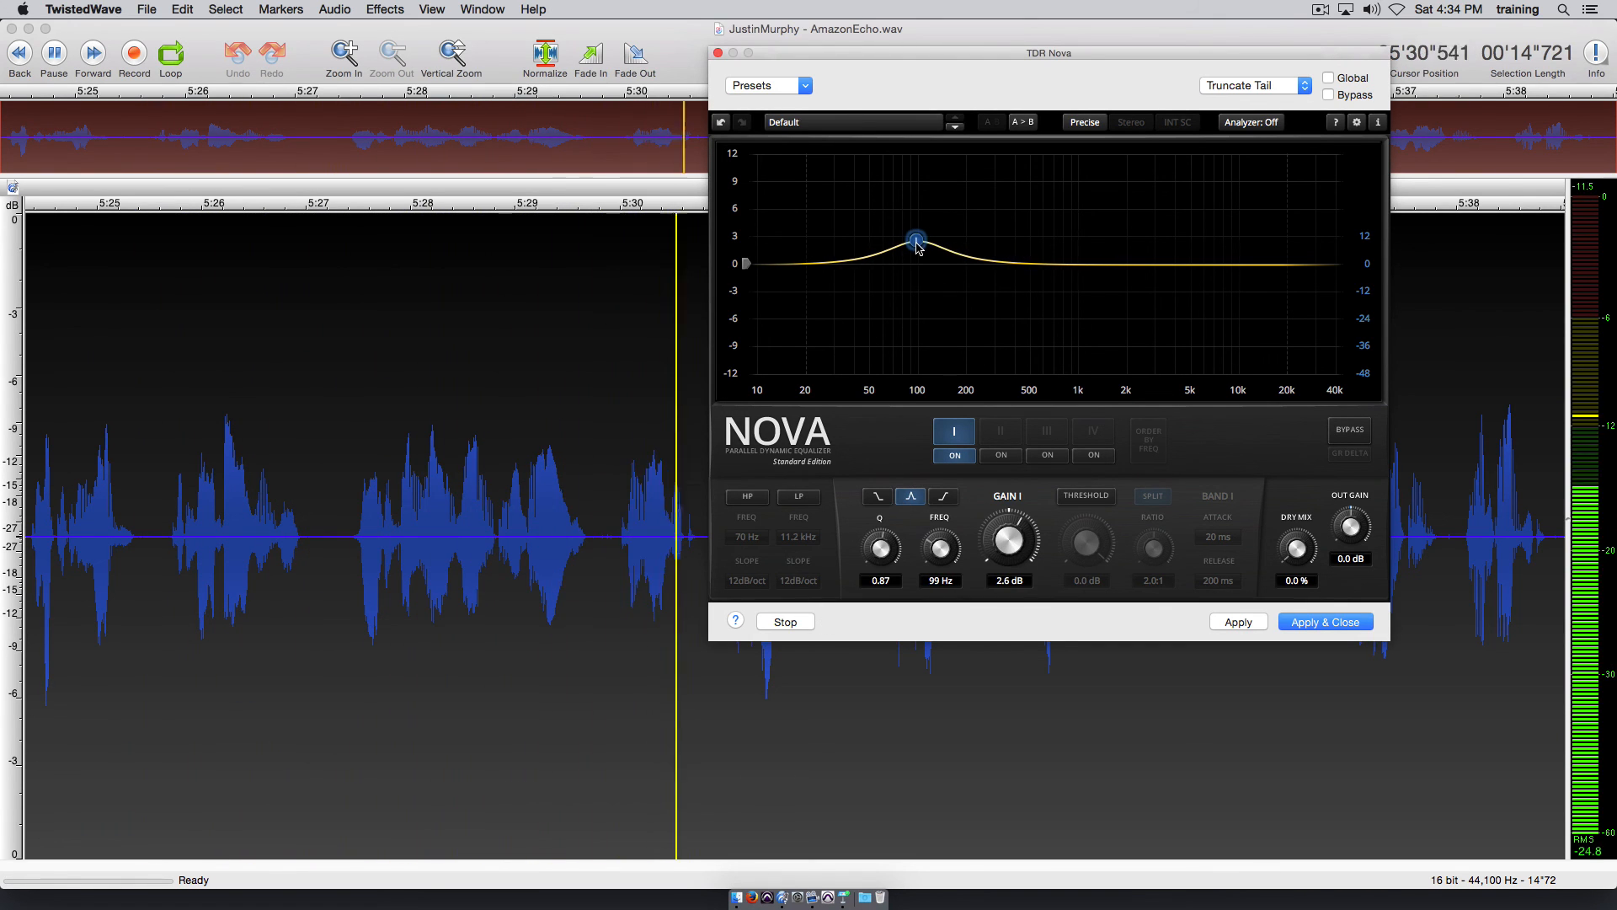
pyautogui.click(786, 623)
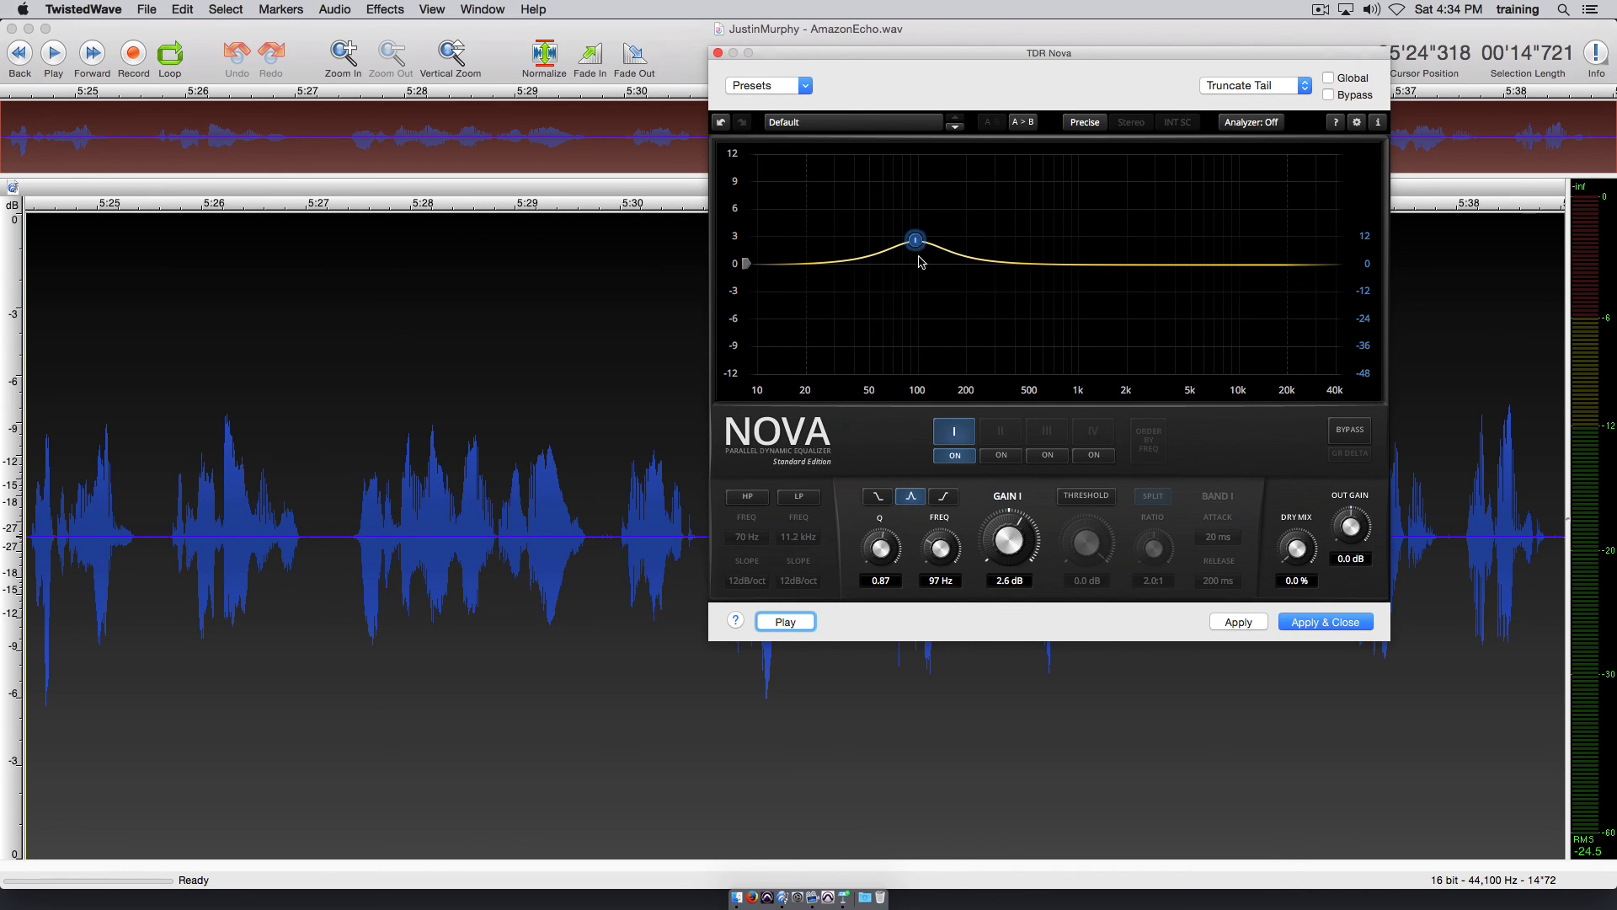
# Apply the EQ to the entire recording, closing the plug-in, and play the result from about 5:28.
pyautogui.click(1345, 620)
pyautogui.click(401, 376)
pyautogui.press('space')
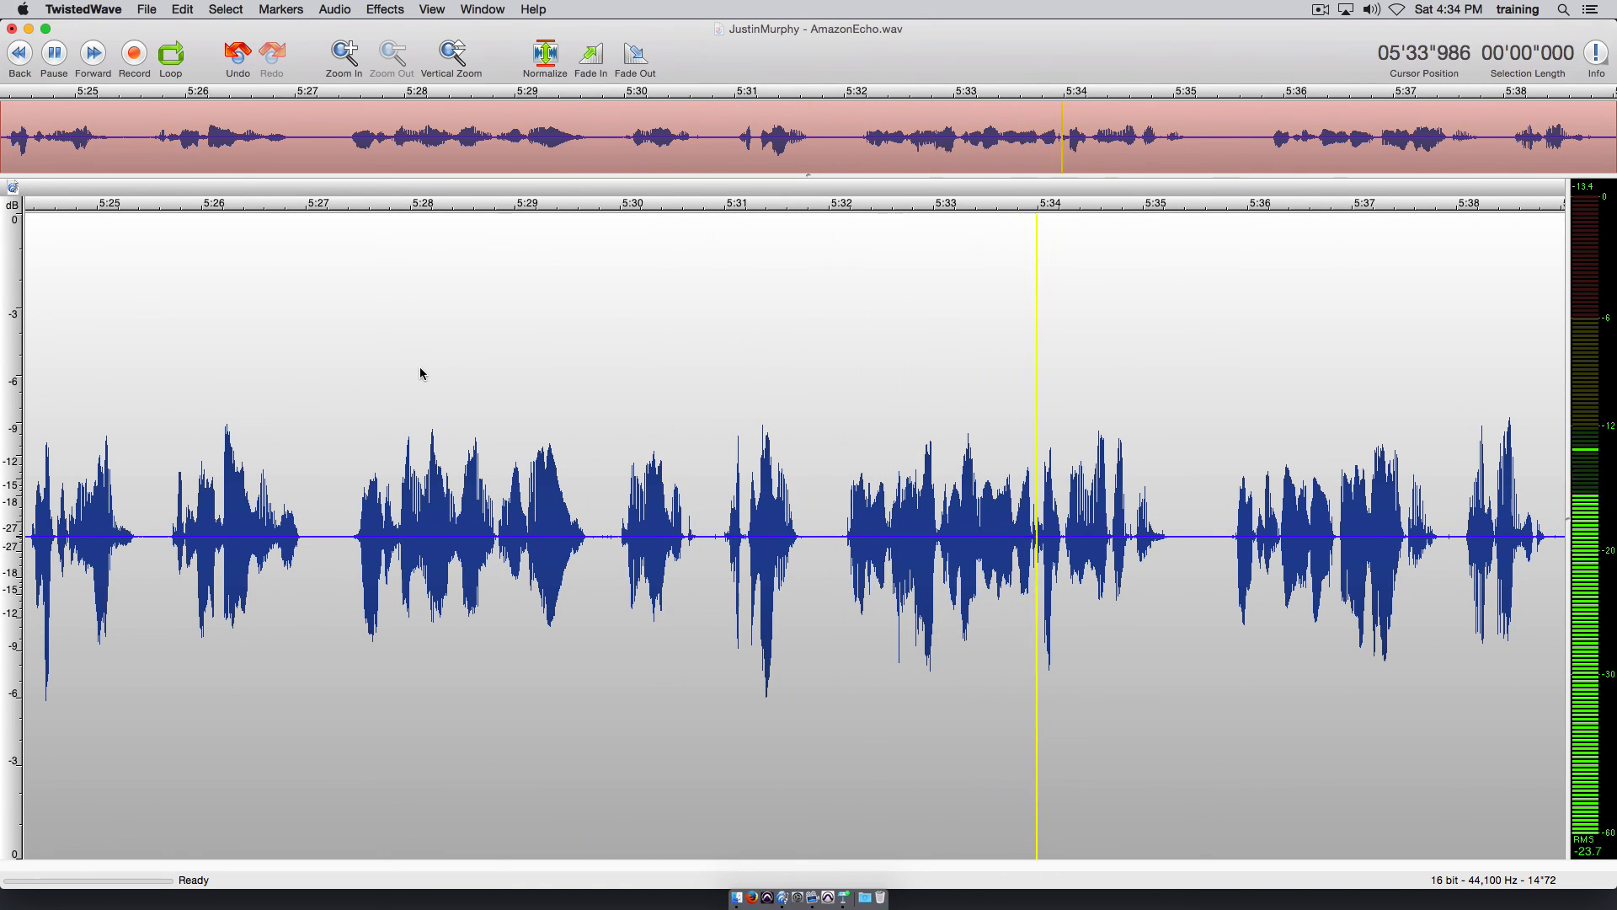
# Stop playback and close the AmazonEcho recording without saving the changes.
pyautogui.press('space')
pyautogui.click(463, 375)
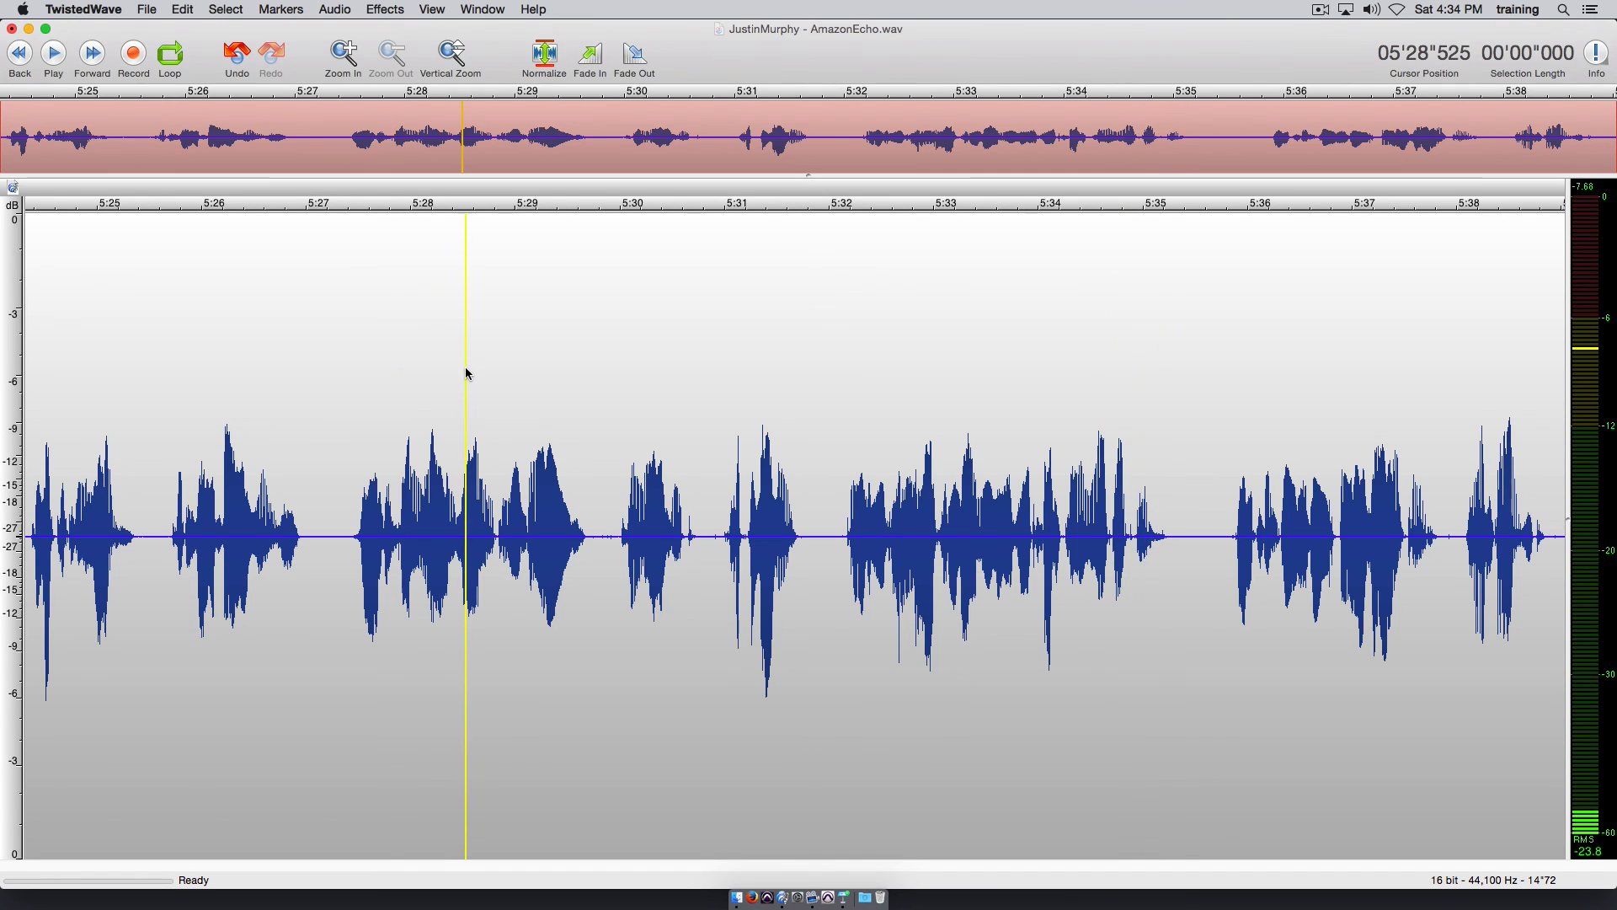
pyautogui.press('super+w')
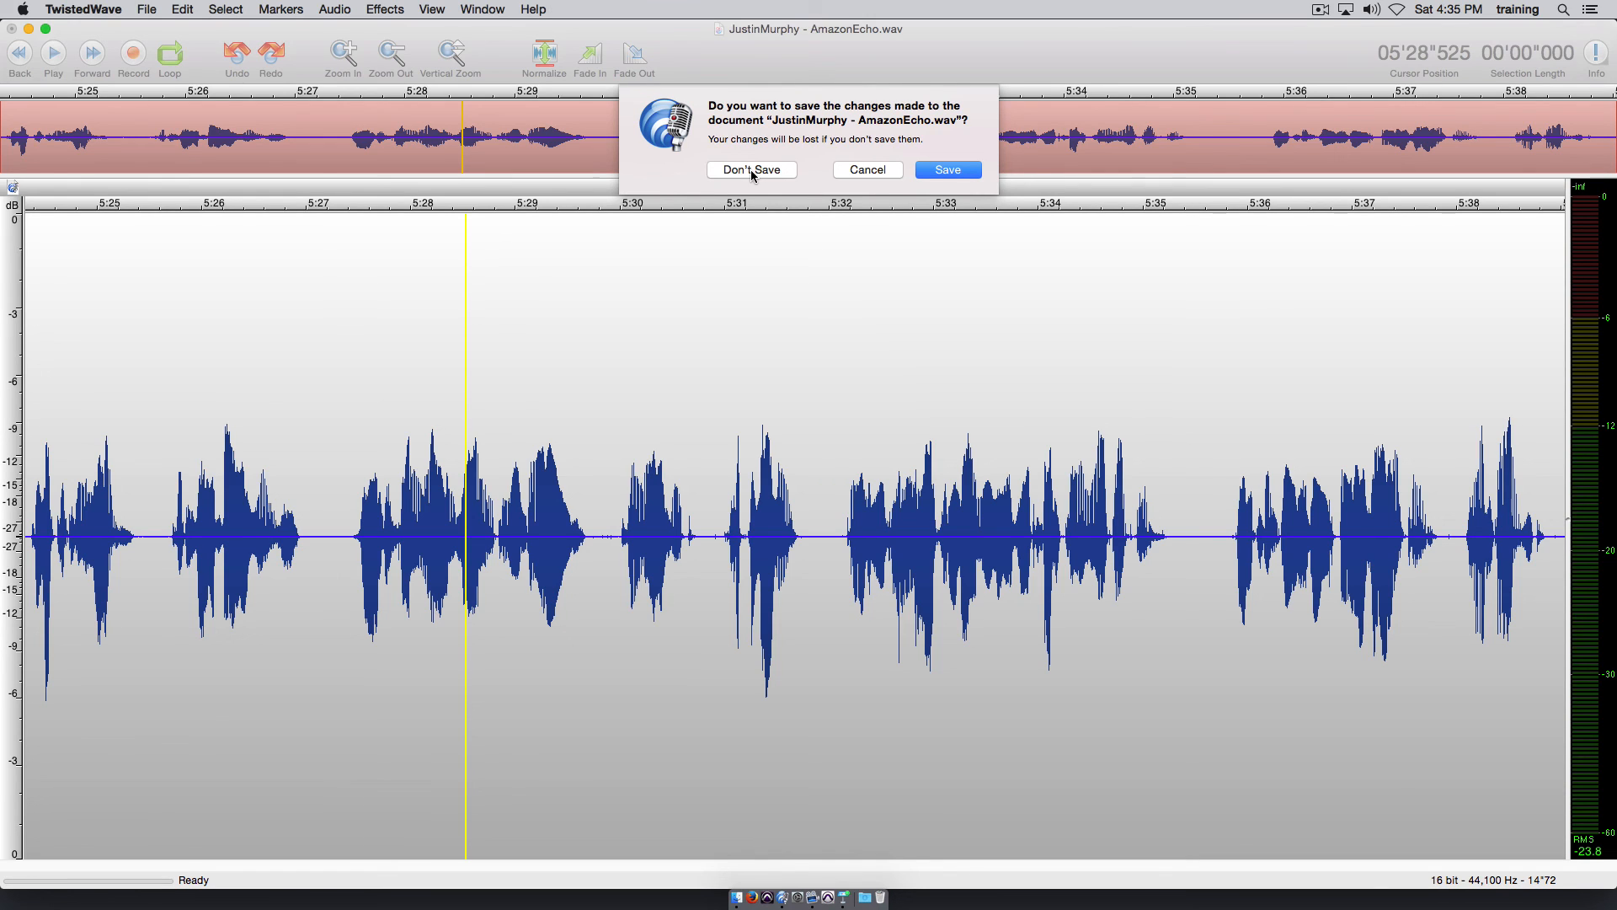
pyautogui.click(751, 169)
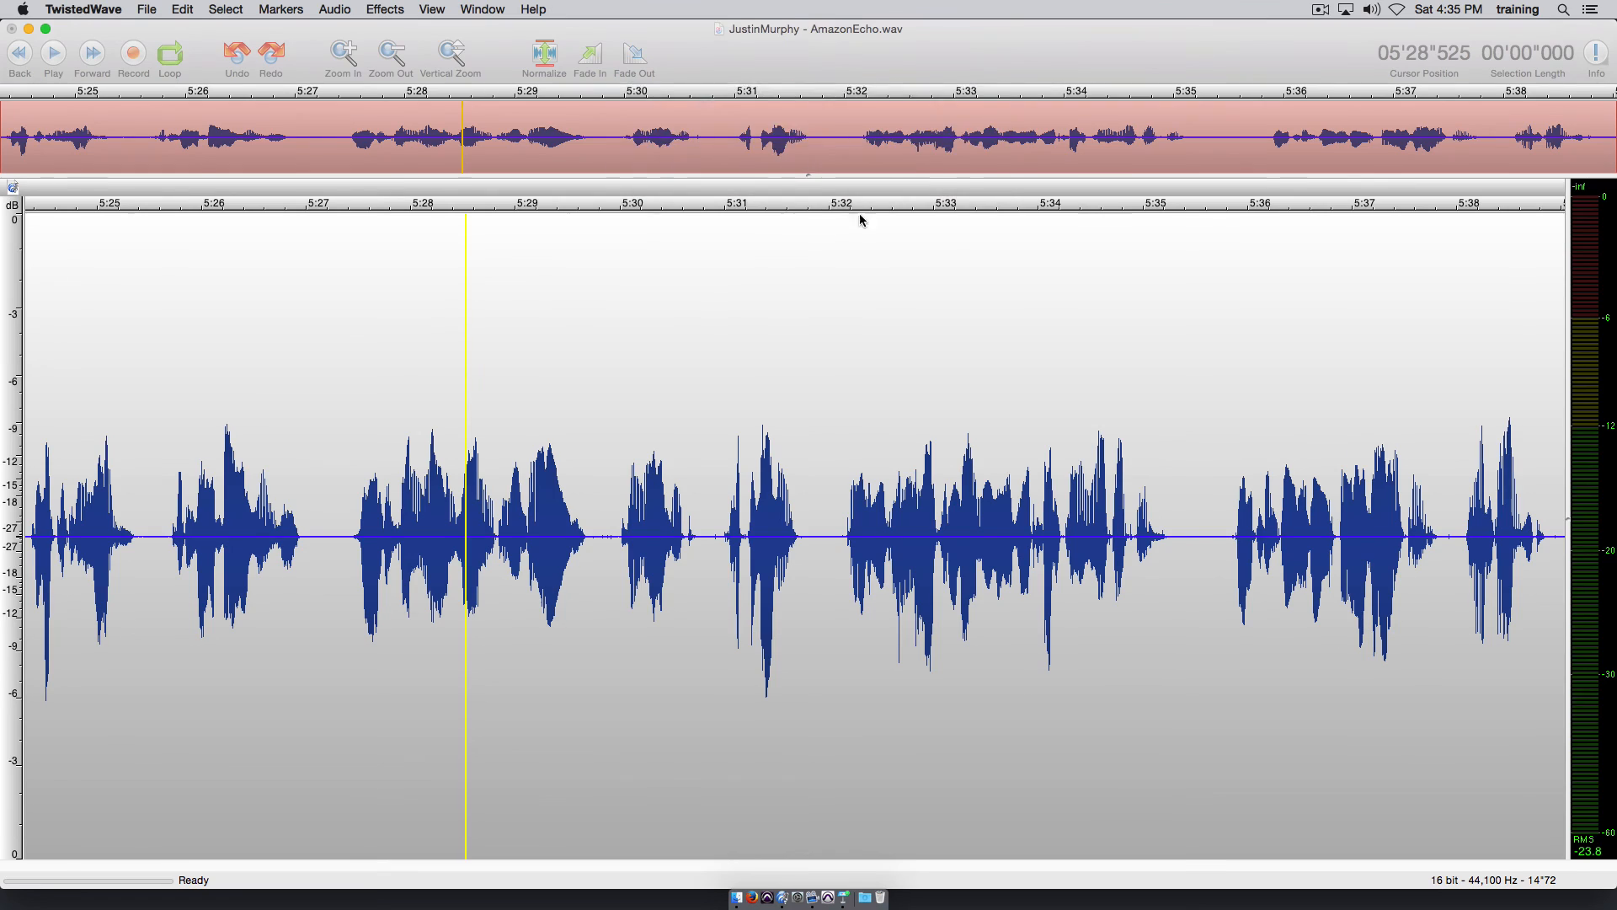